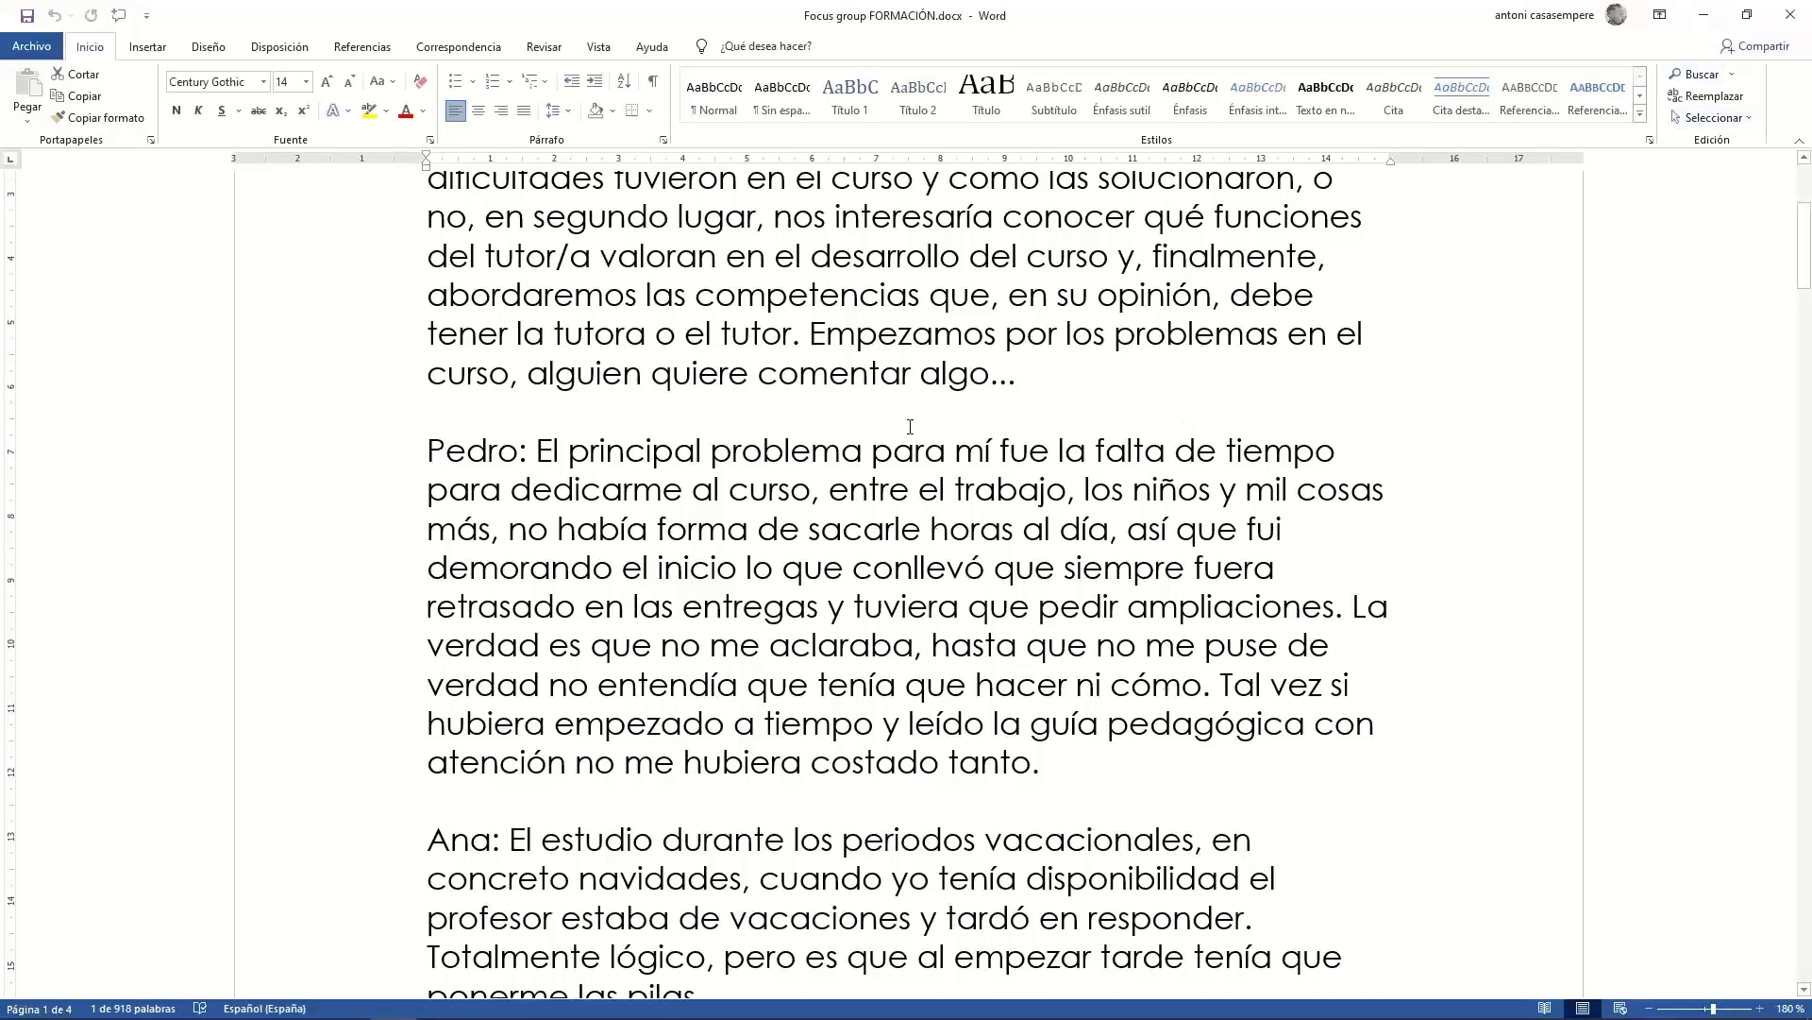
Switch to MAXQDA and import Focus group FORMACIÓN.docx from the 13 Introducción a MAXQDA. Grupos focales folder as a focus group transcript without timestamps
left_click(1704, 15)
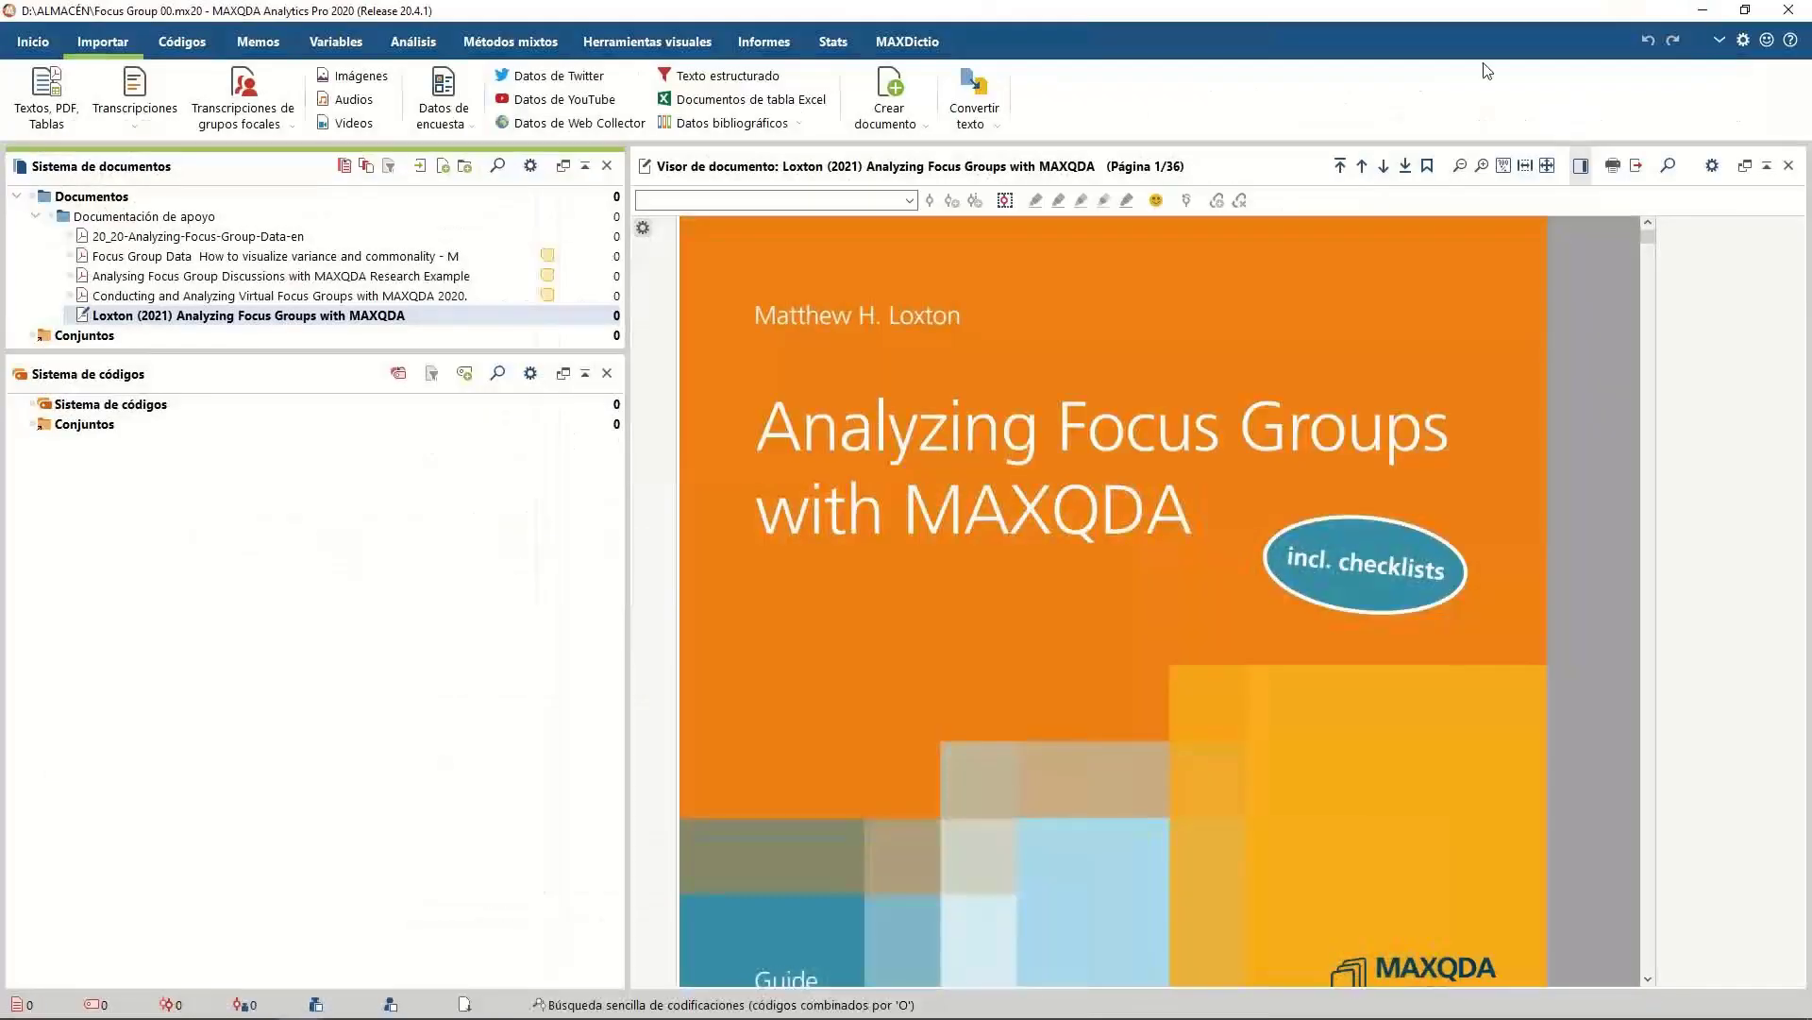
left_click(256, 128)
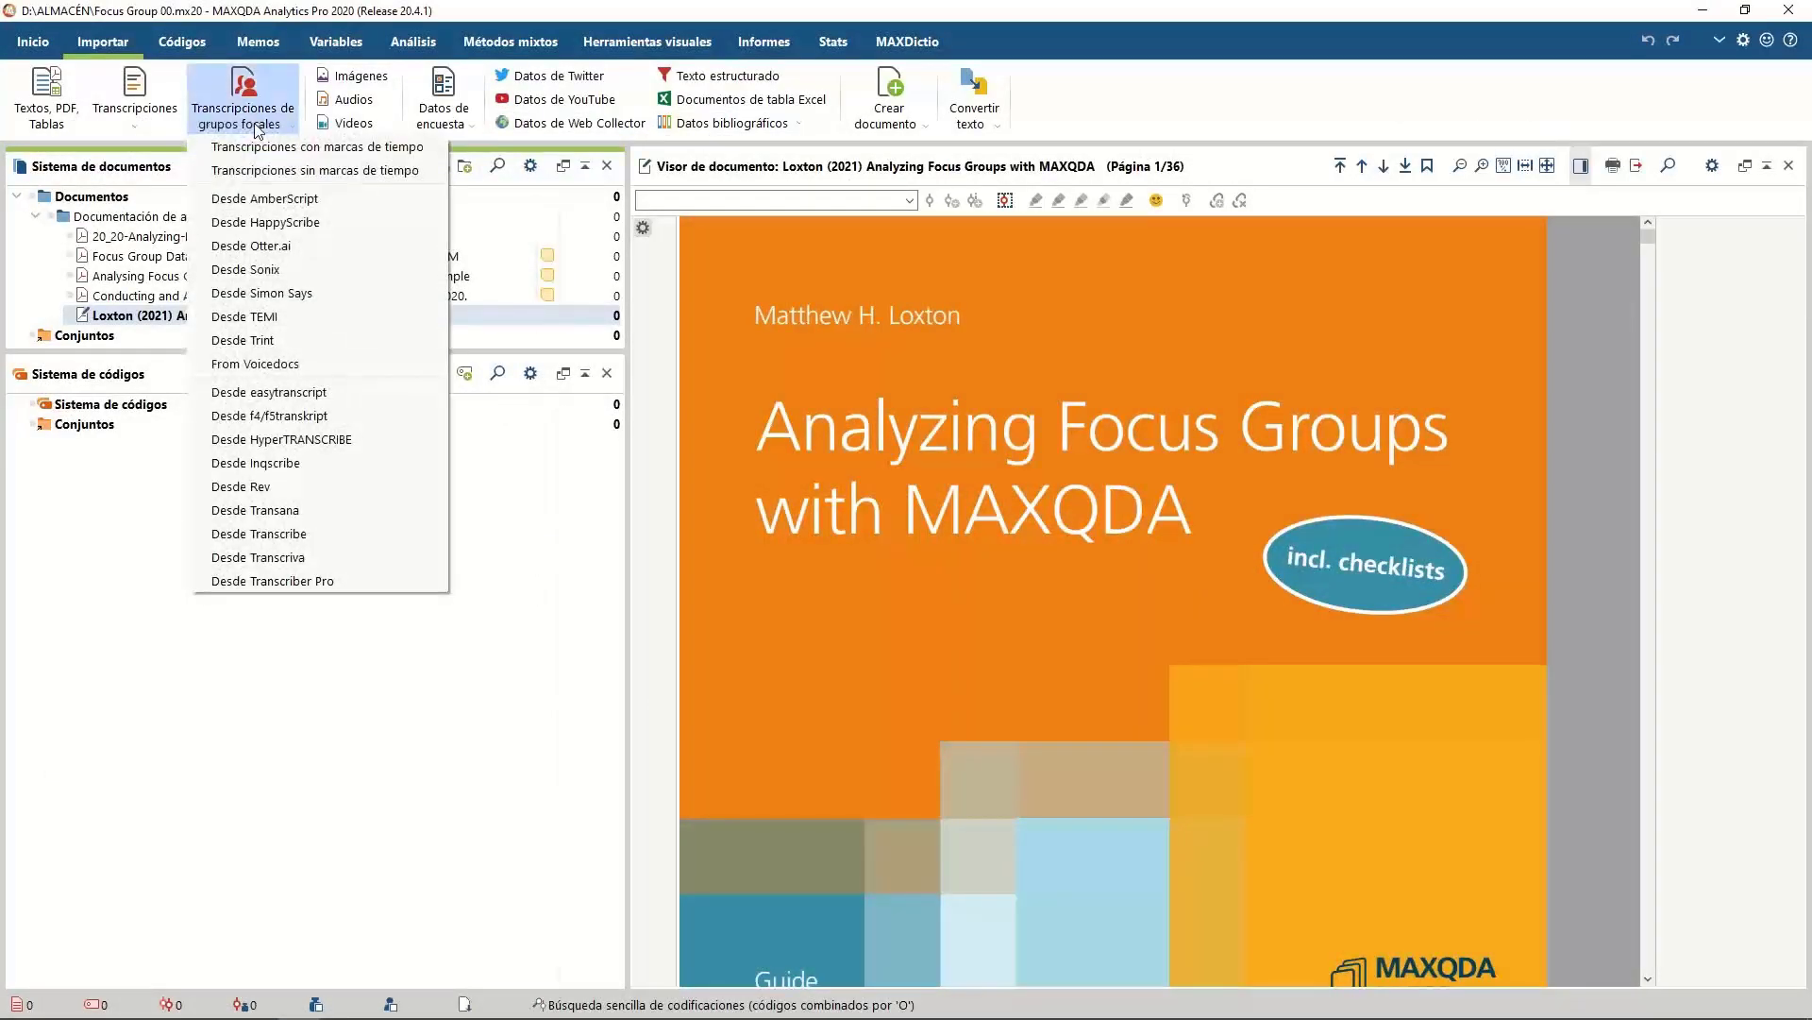
left_click(378, 173)
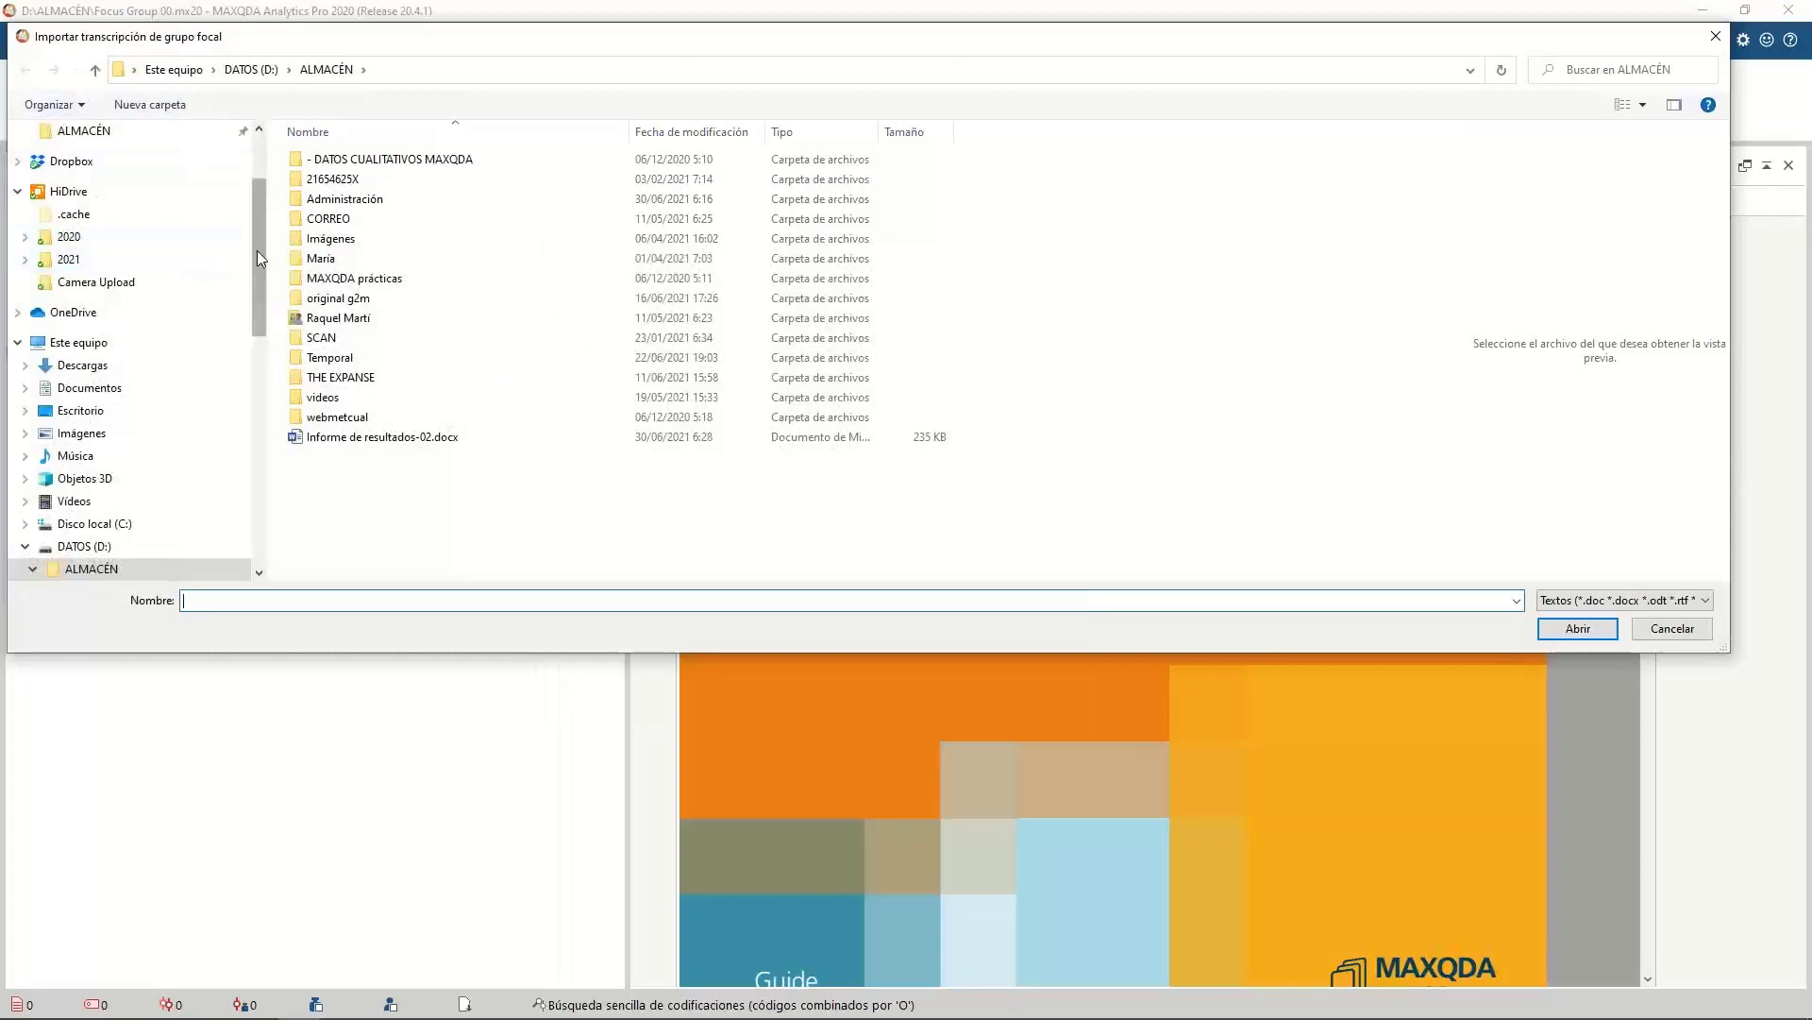
left_click(124, 260)
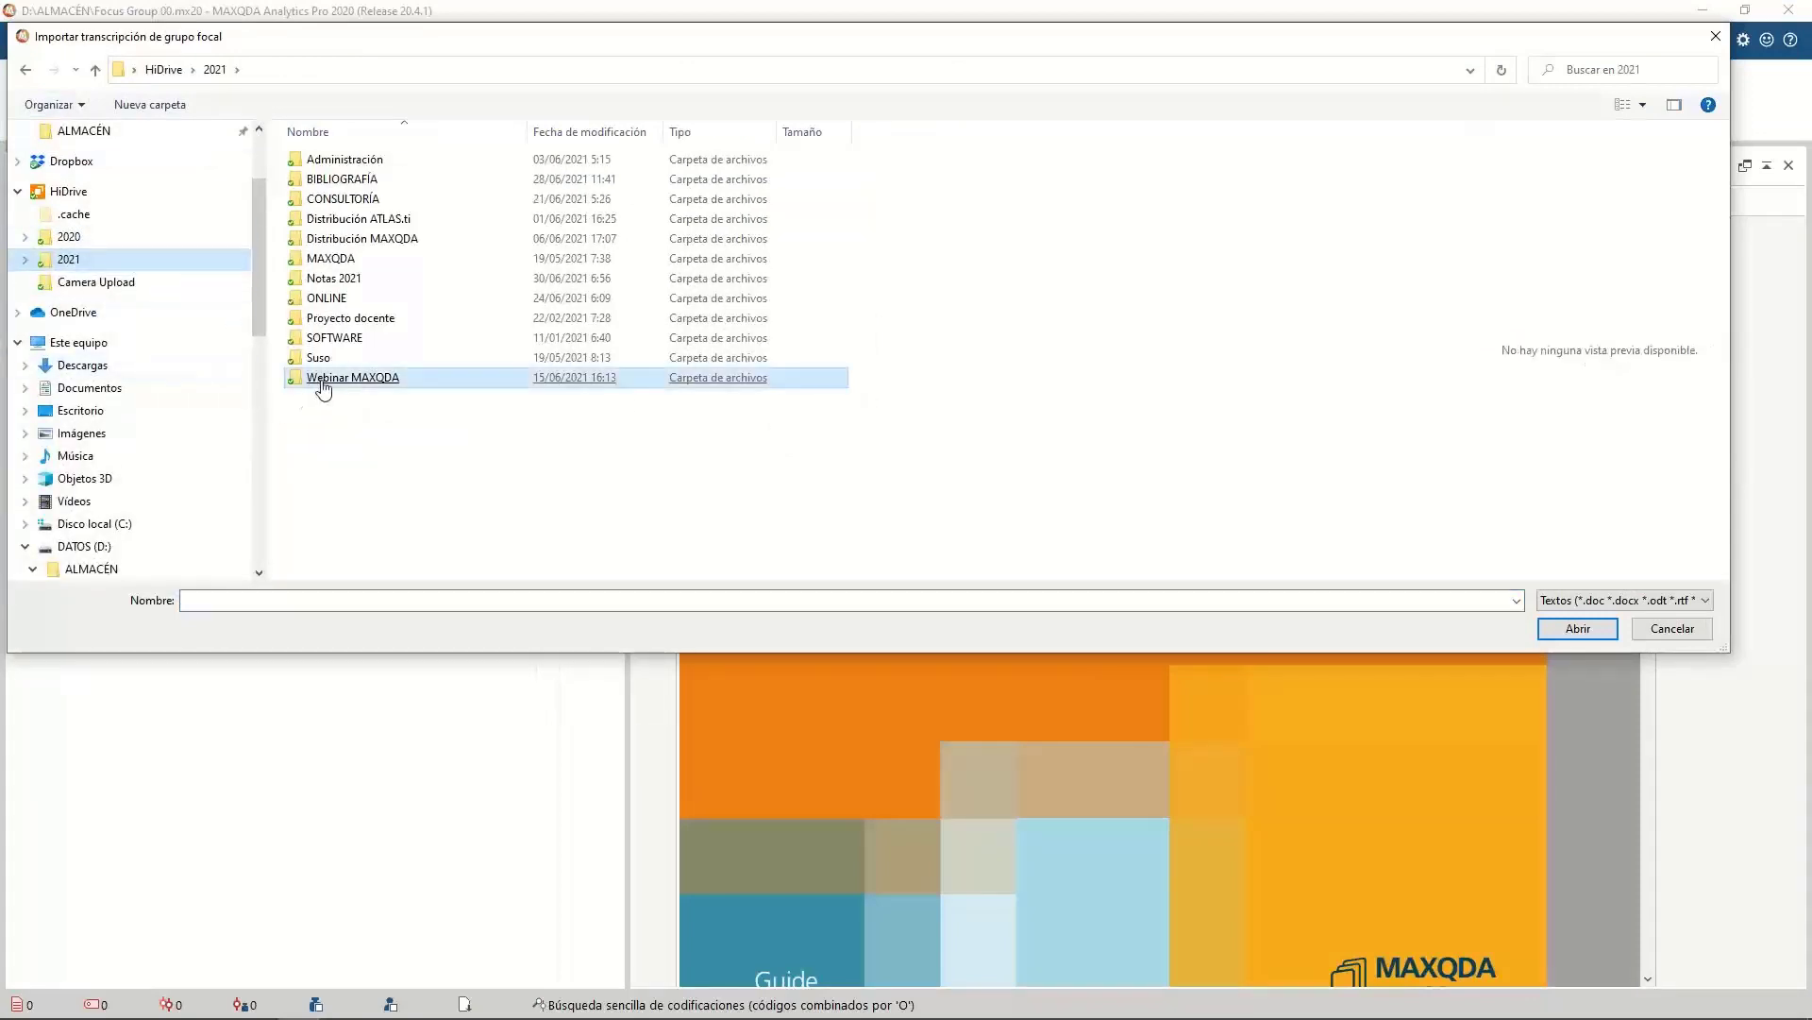
double_click(321, 377)
double_click(358, 397)
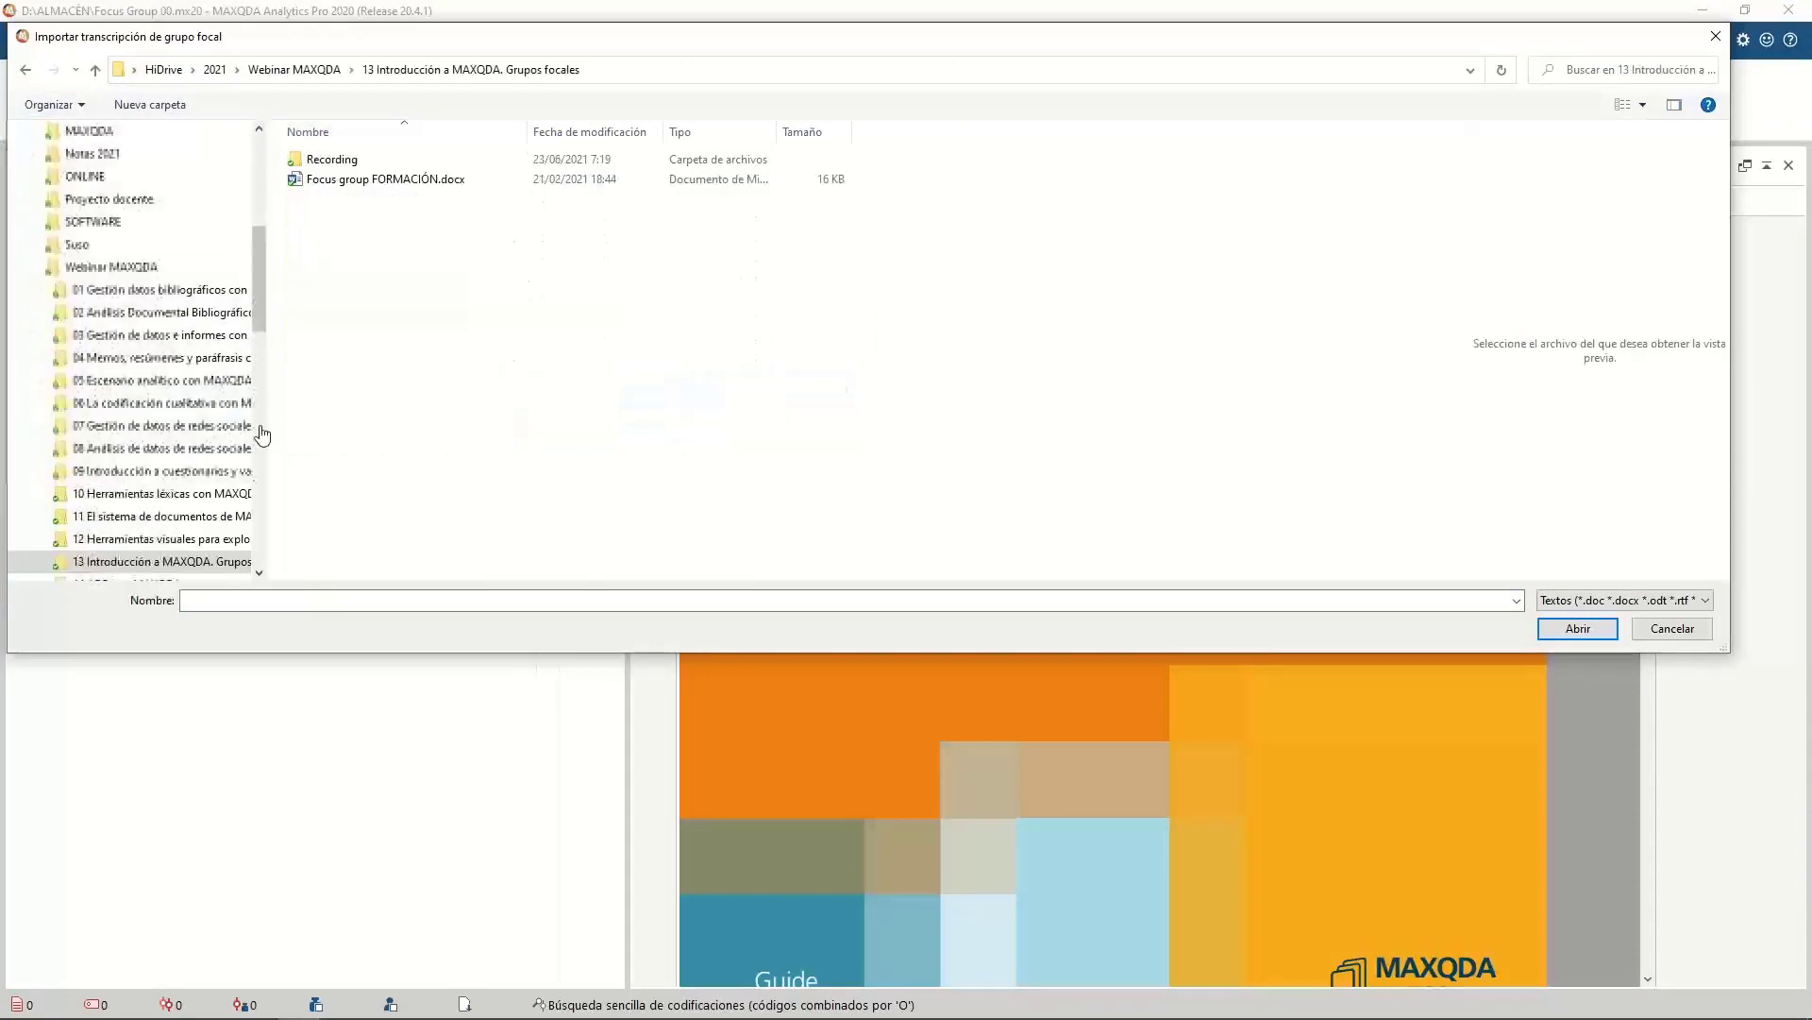
double_click(441, 181)
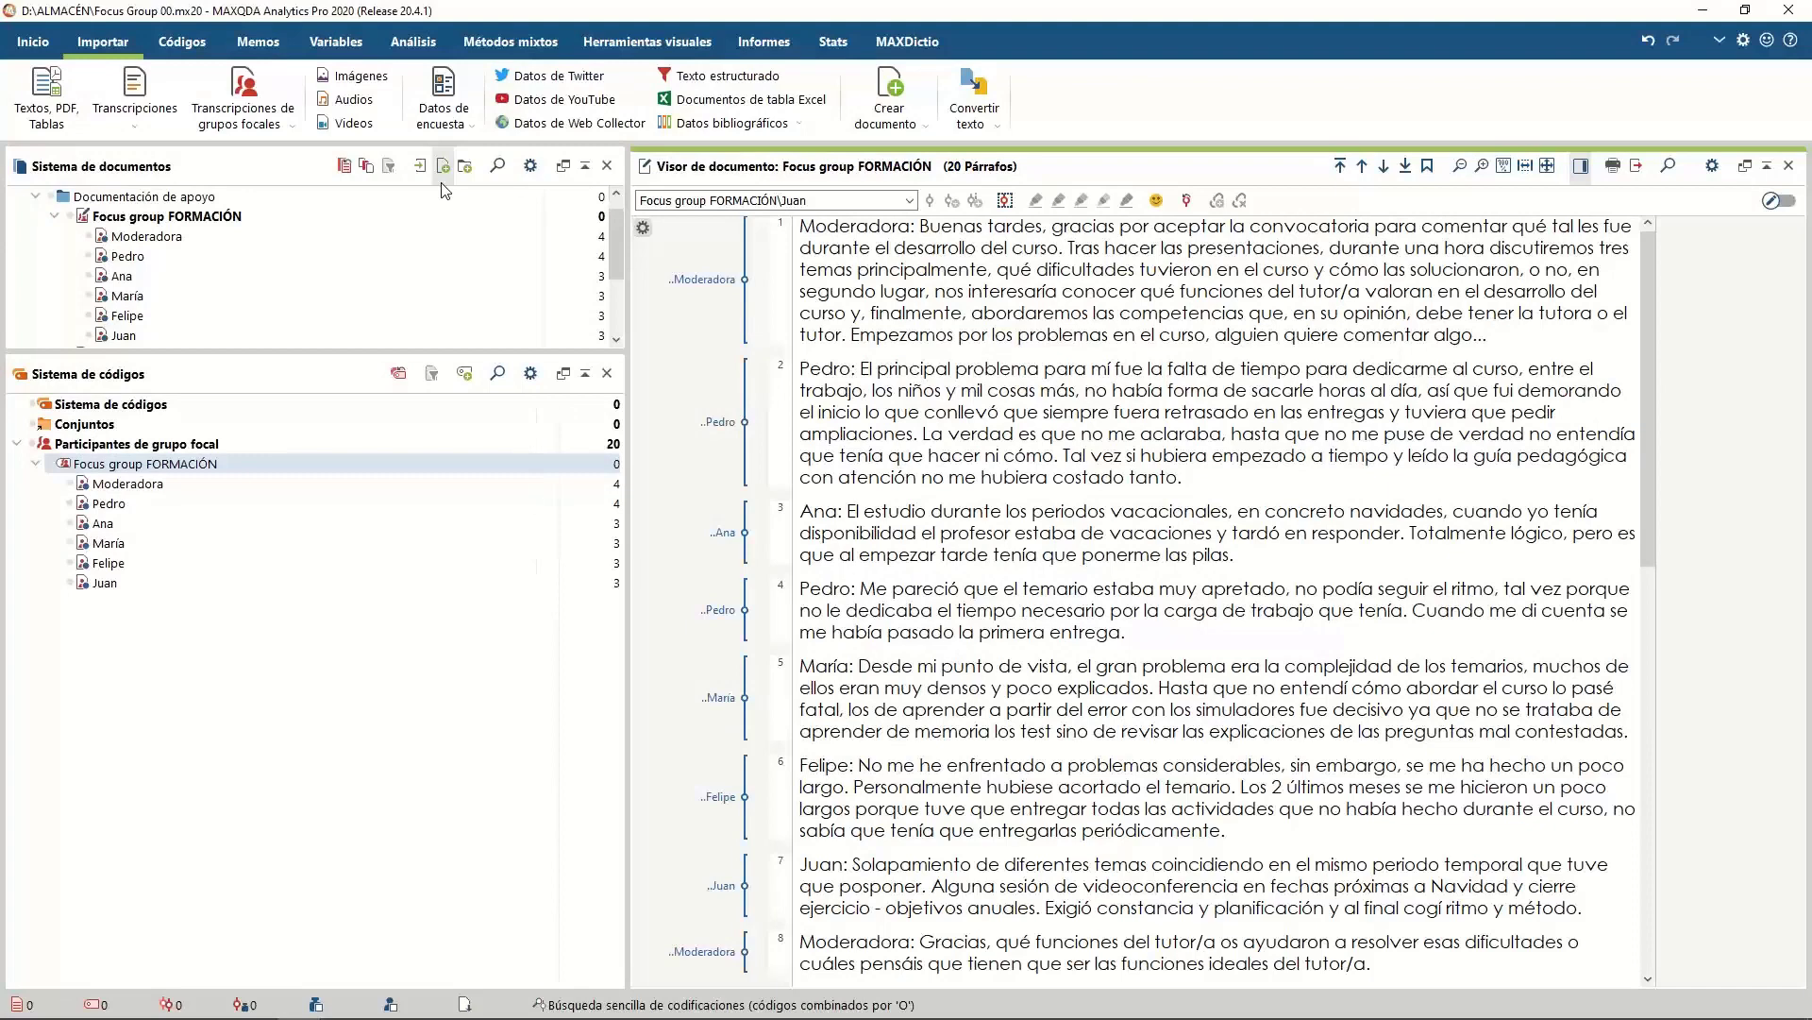
Colour the moderator's code black, the first participant's code turquoise and the second participant's code green
right_click(128, 483)
left_click(431, 532)
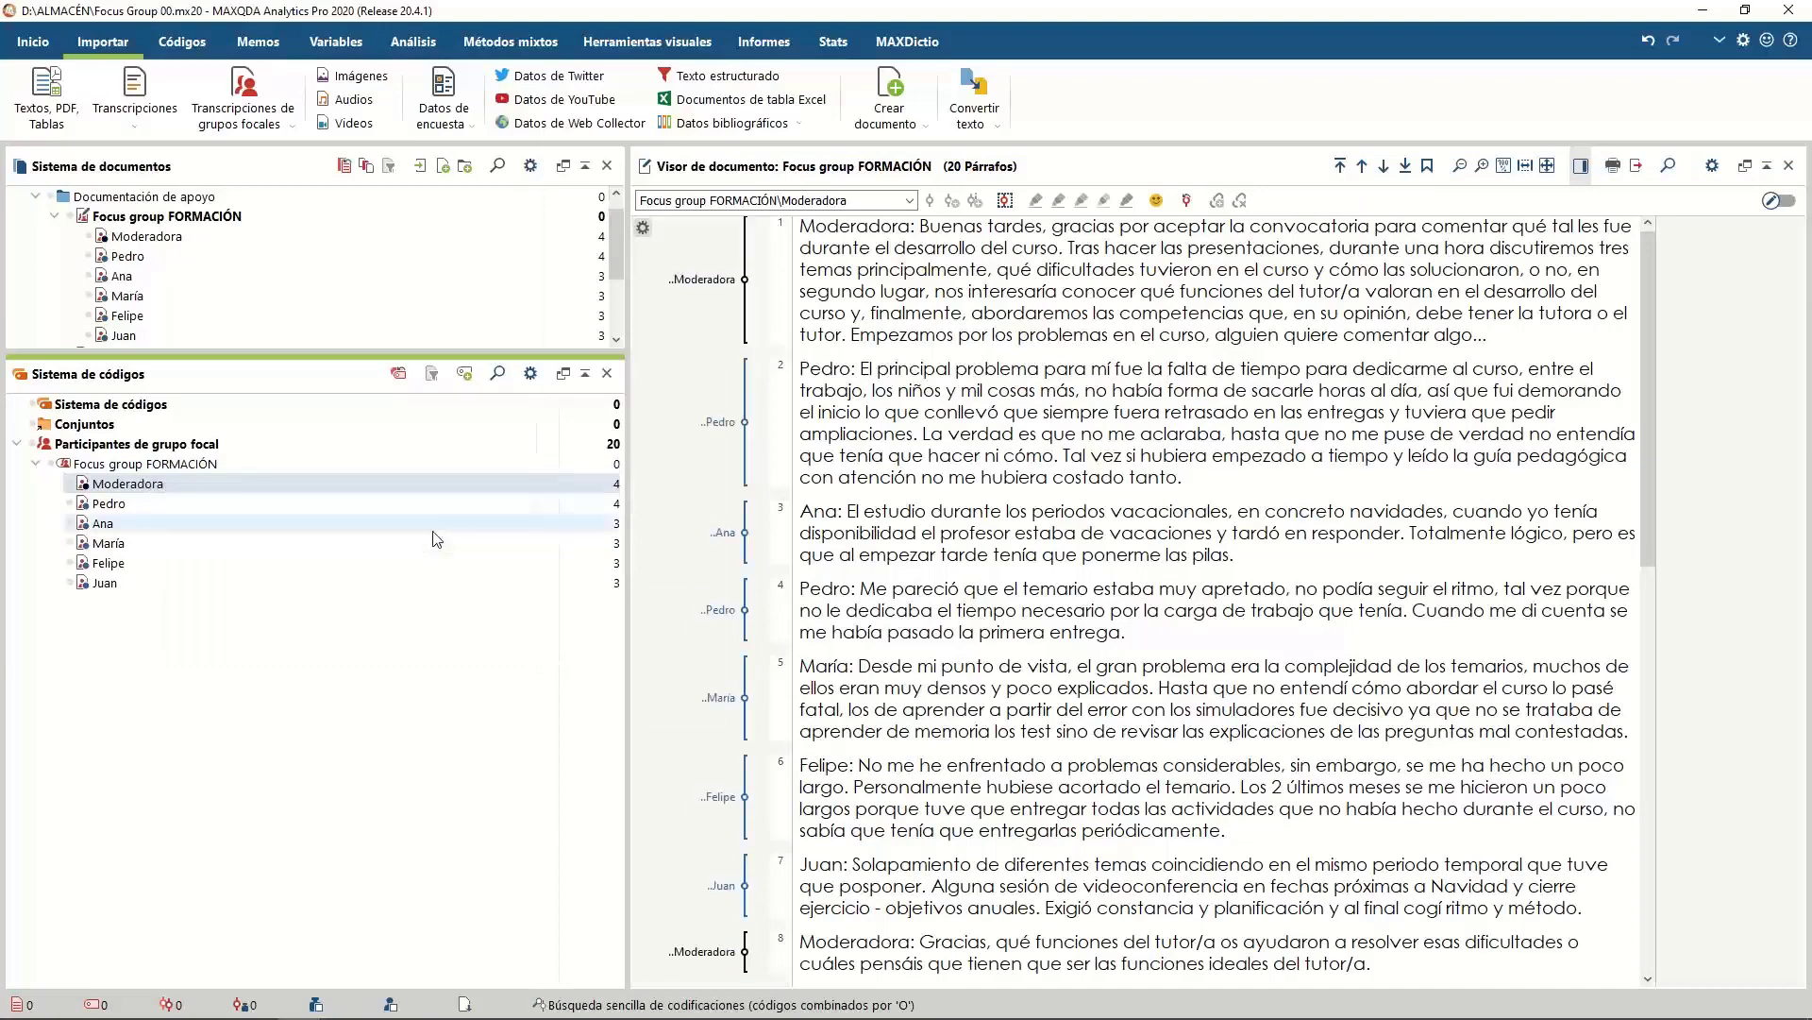
right_click(205, 503)
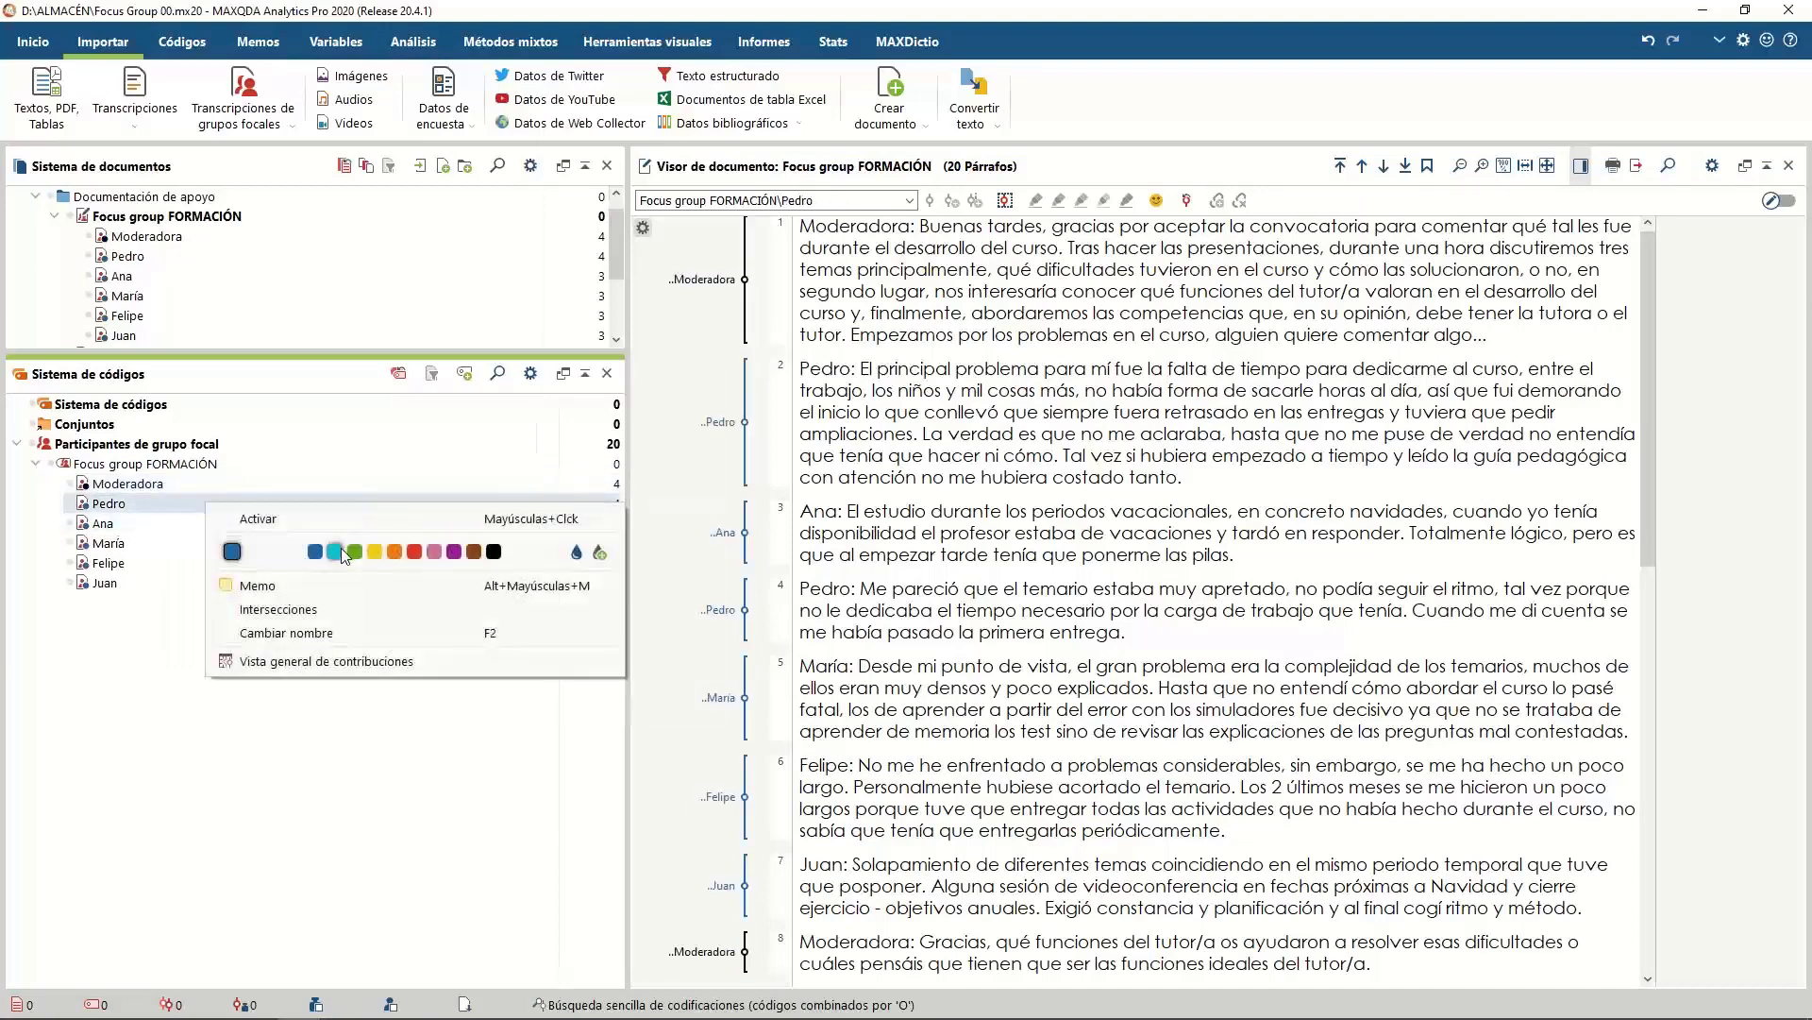
left_click(334, 551)
right_click(203, 525)
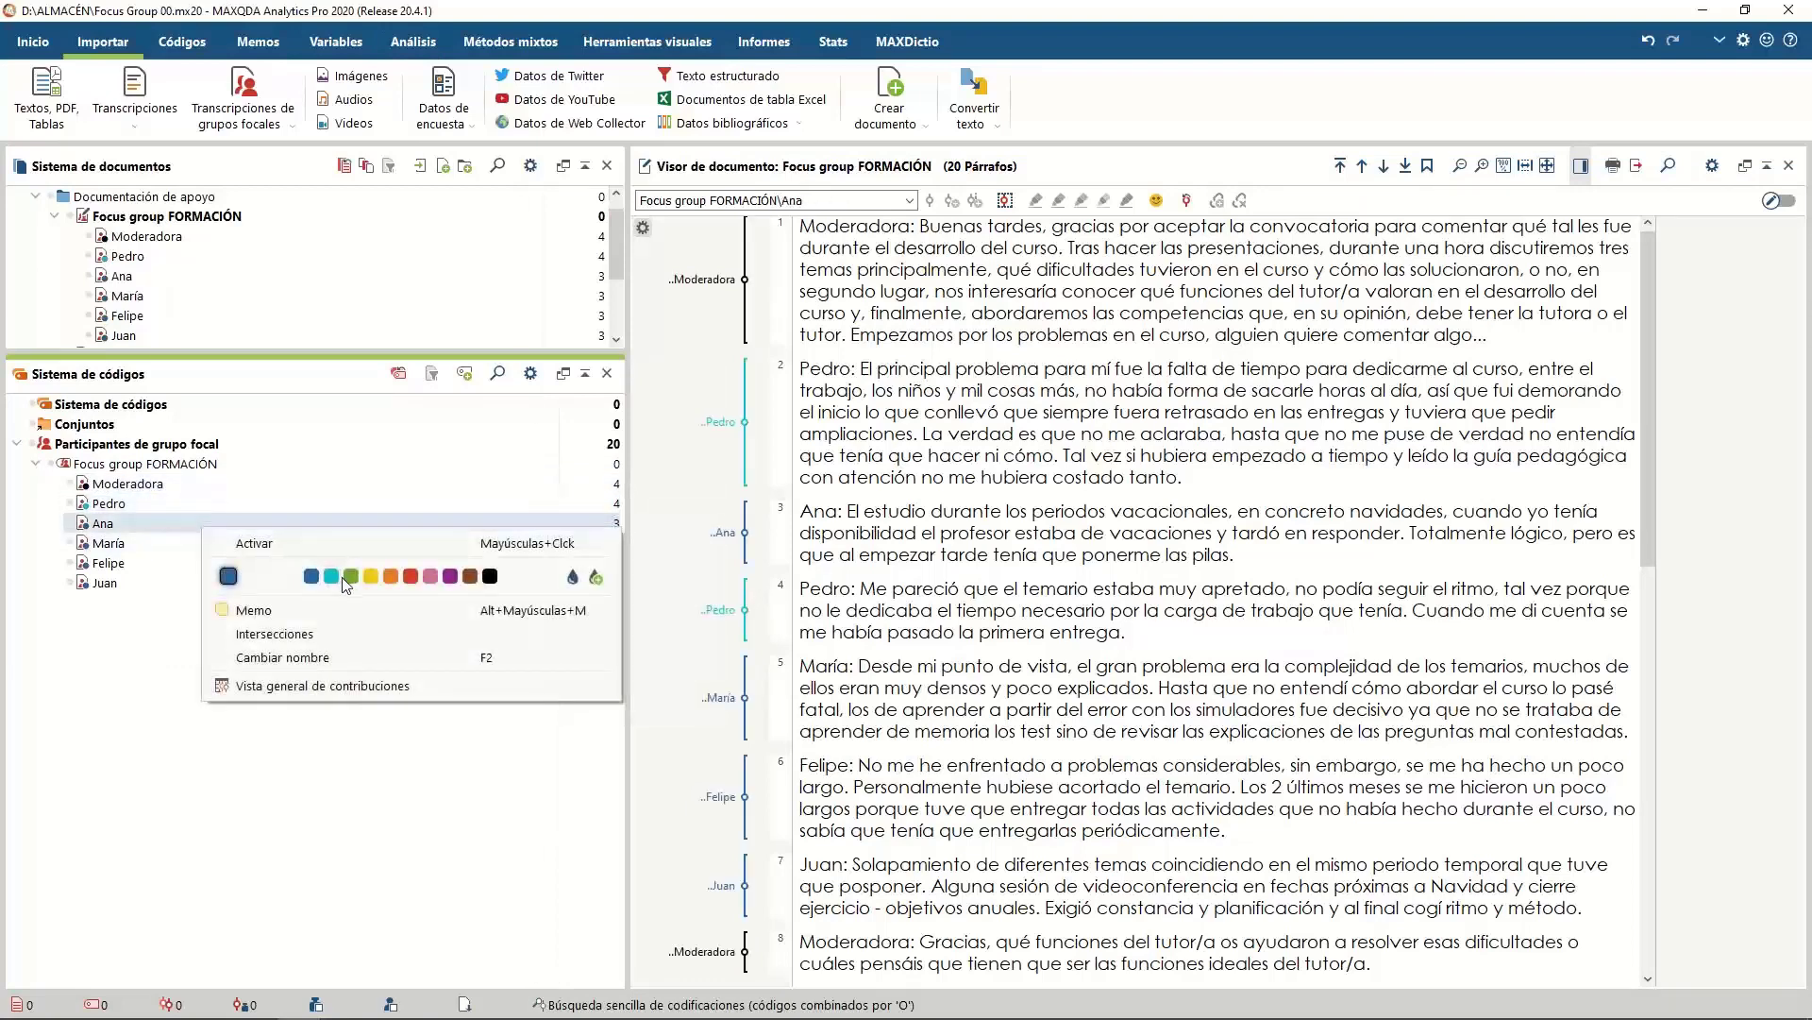
left_click(344, 576)
Colour the third participant's code orange and the fourth participant's code pink
right_click(202, 543)
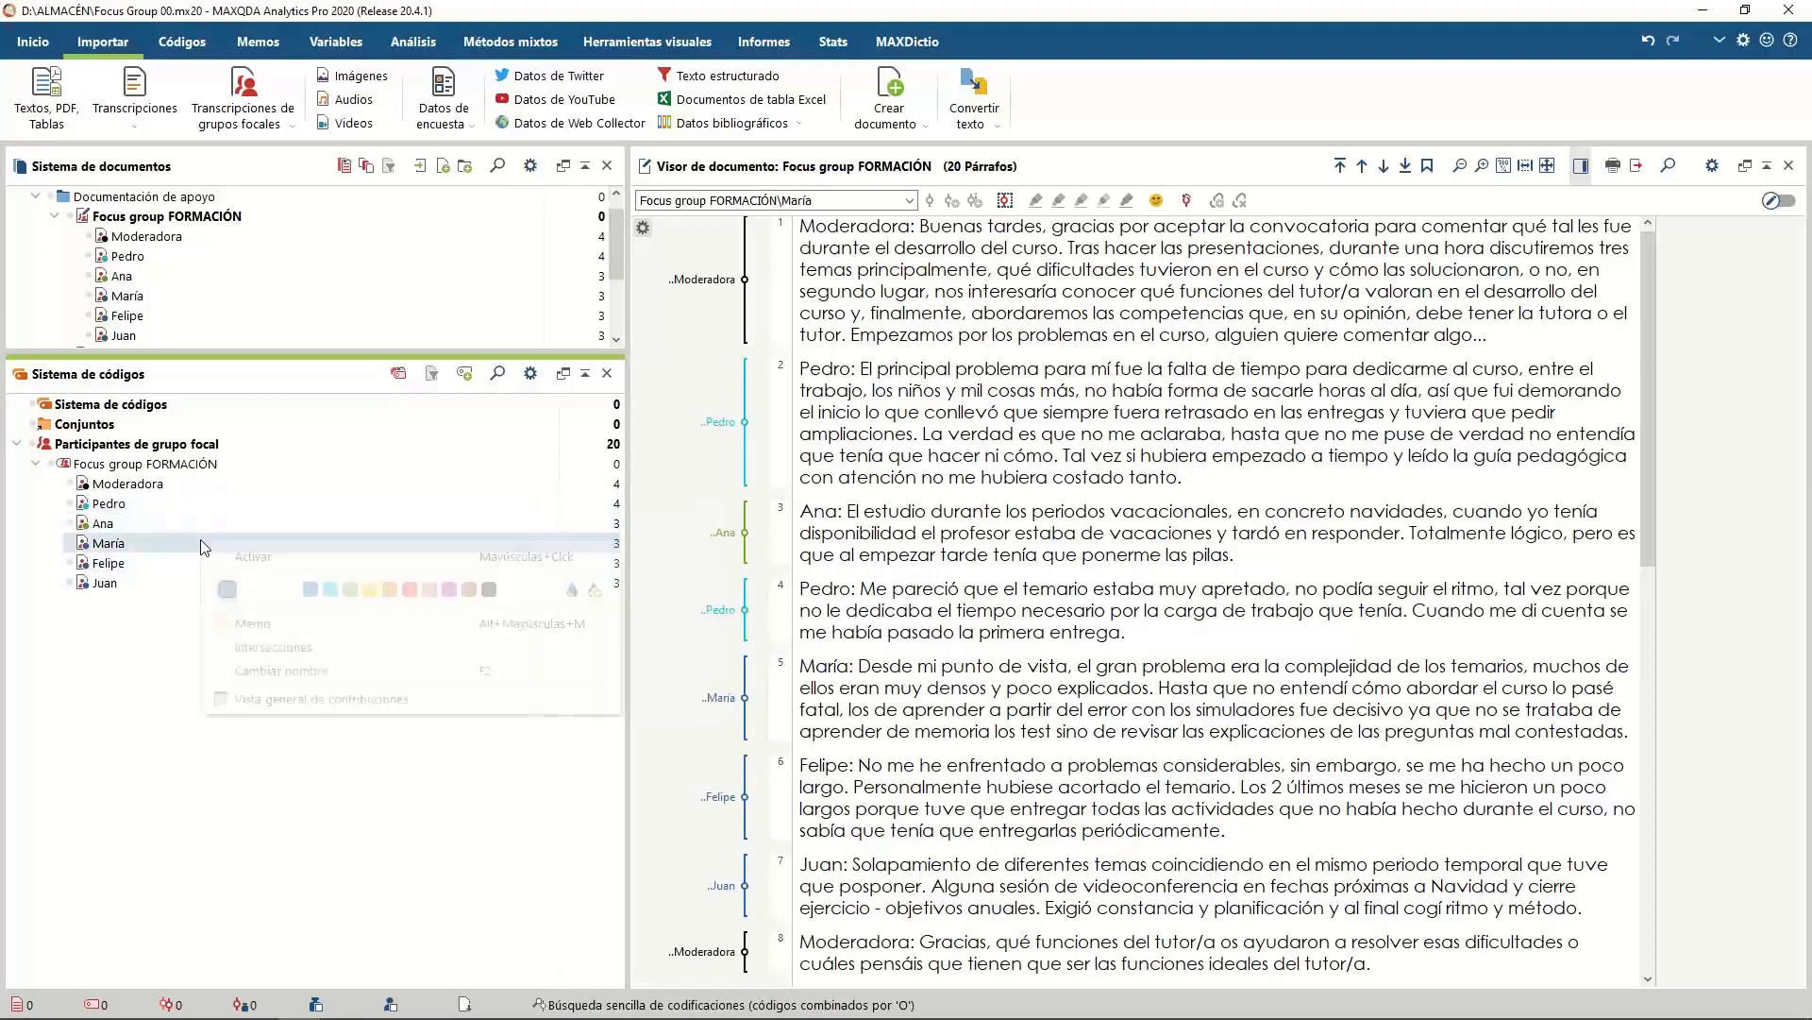
left_click(389, 589)
right_click(245, 562)
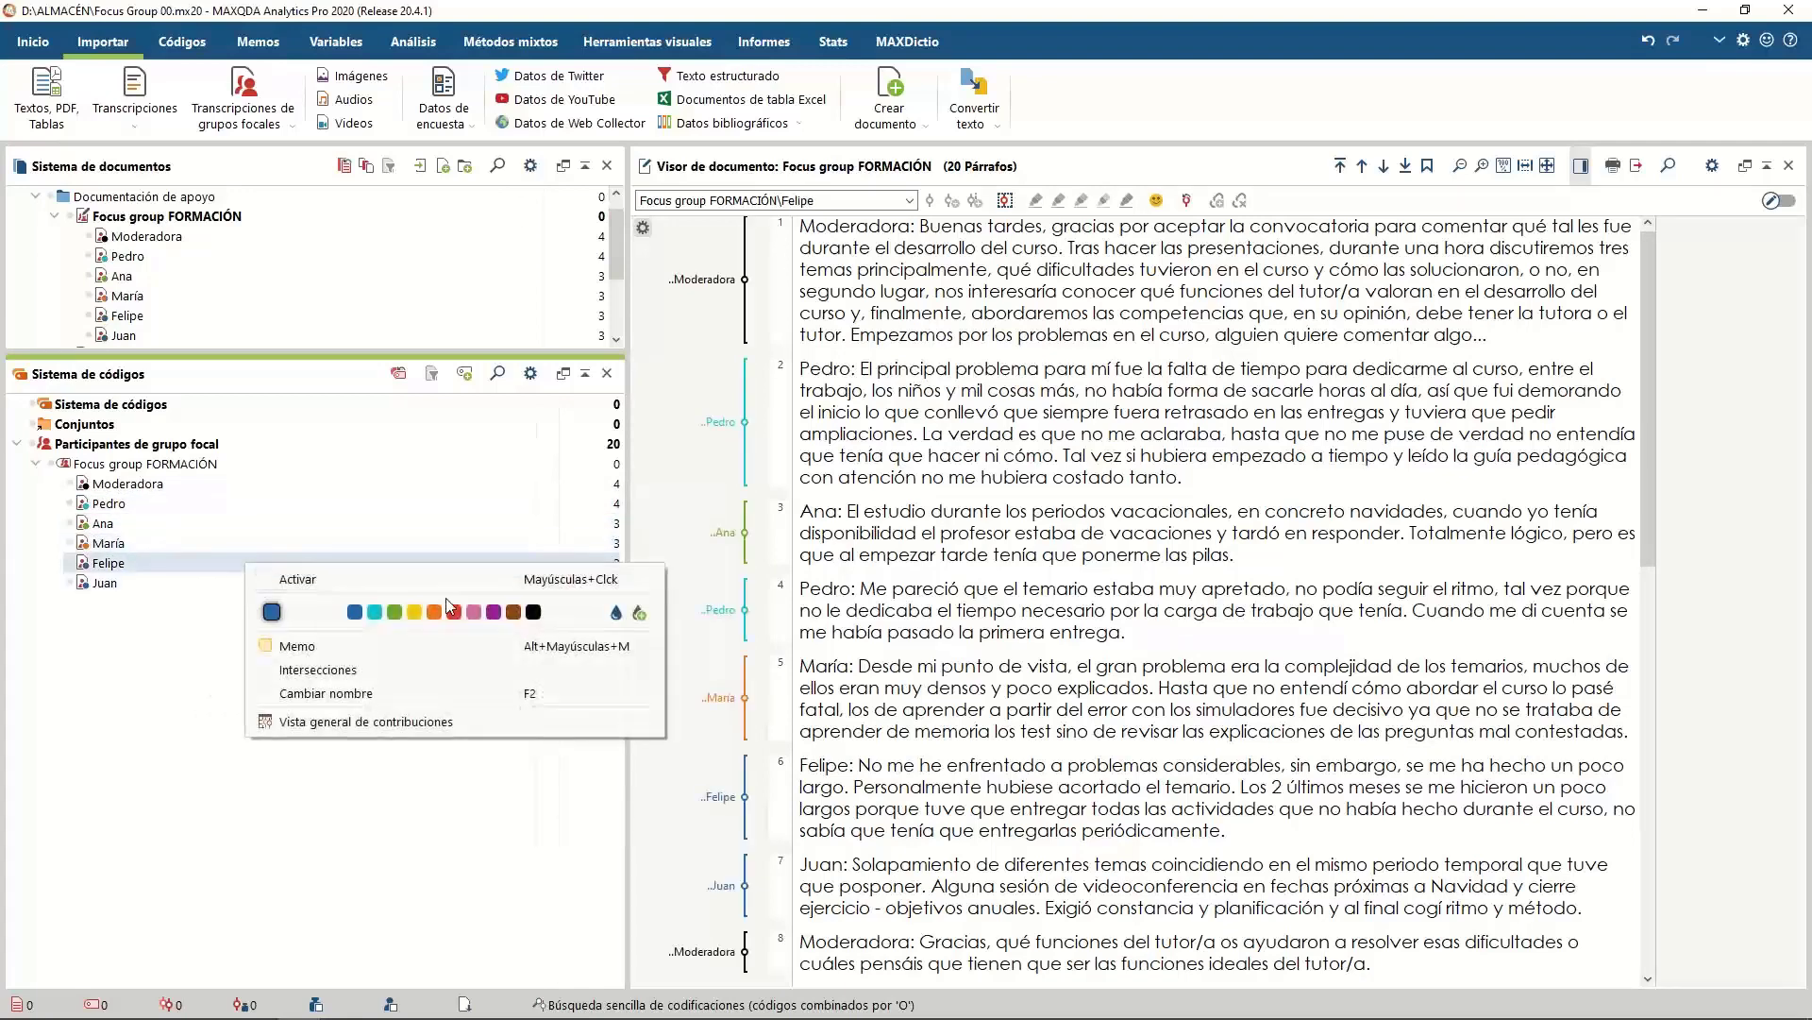
left_click(472, 612)
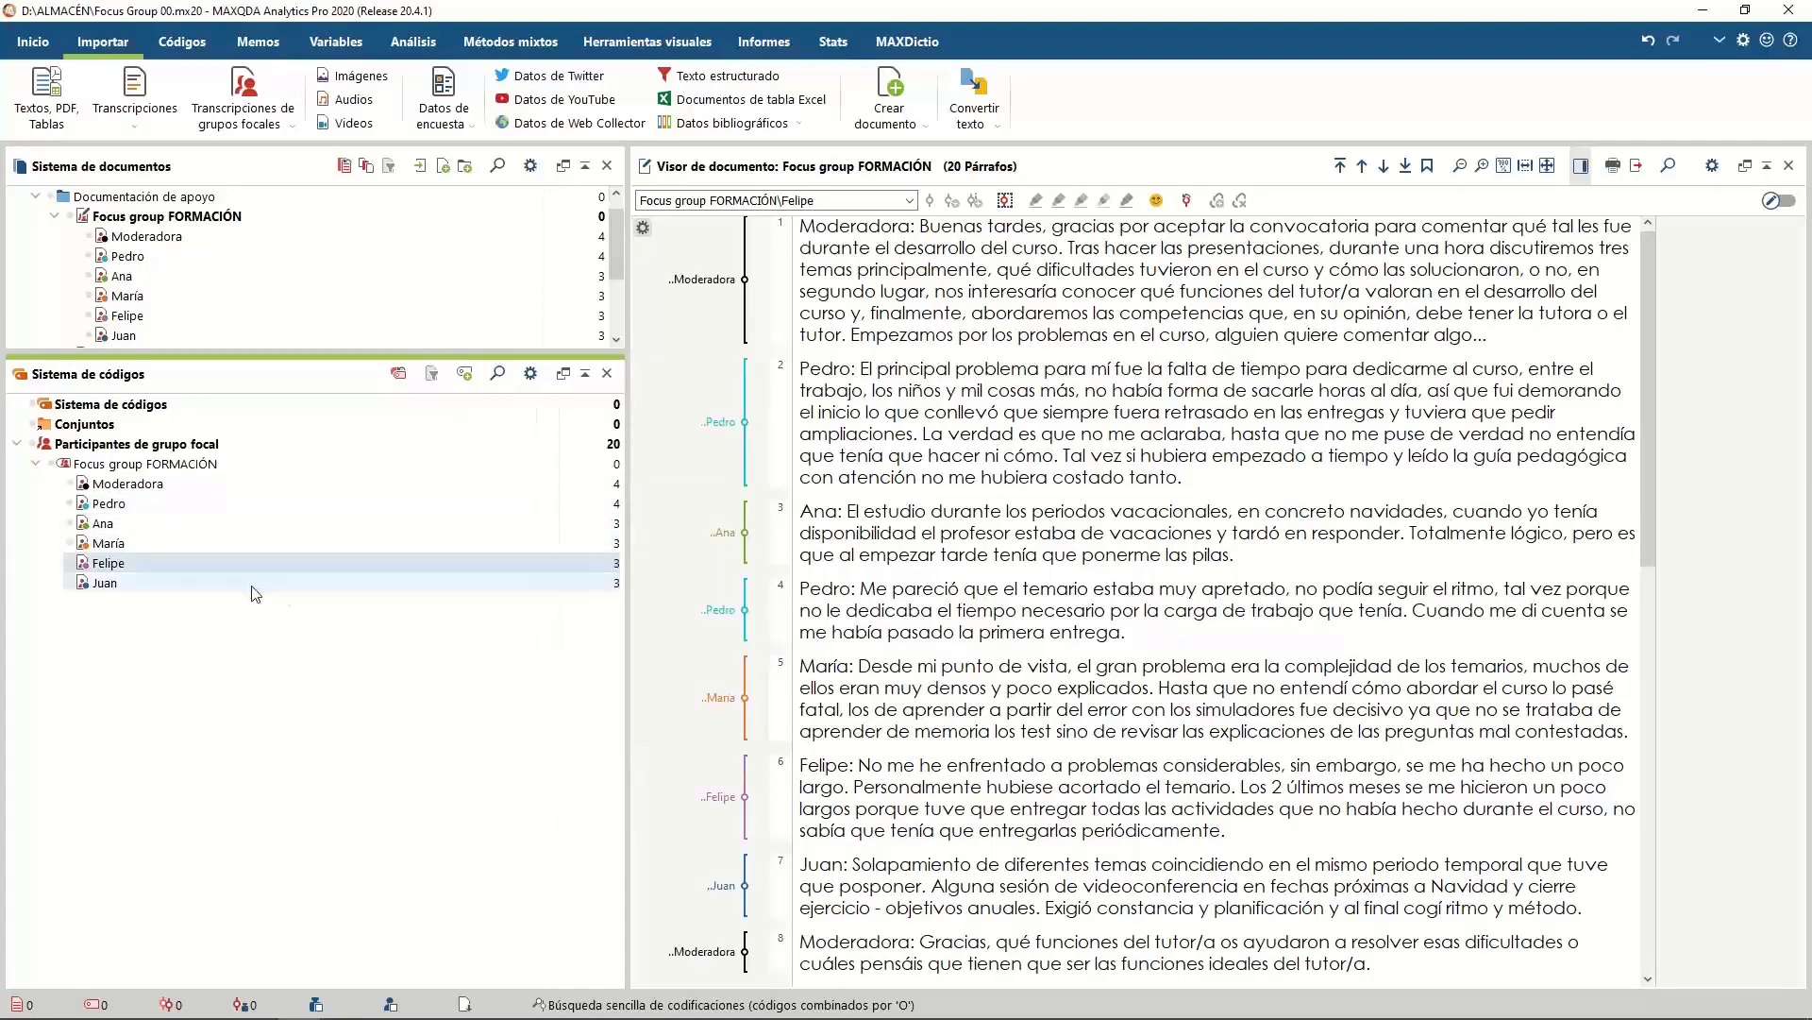
scroll(1208, 753, "down", 1)
scroll(1207, 752, "up", 2)
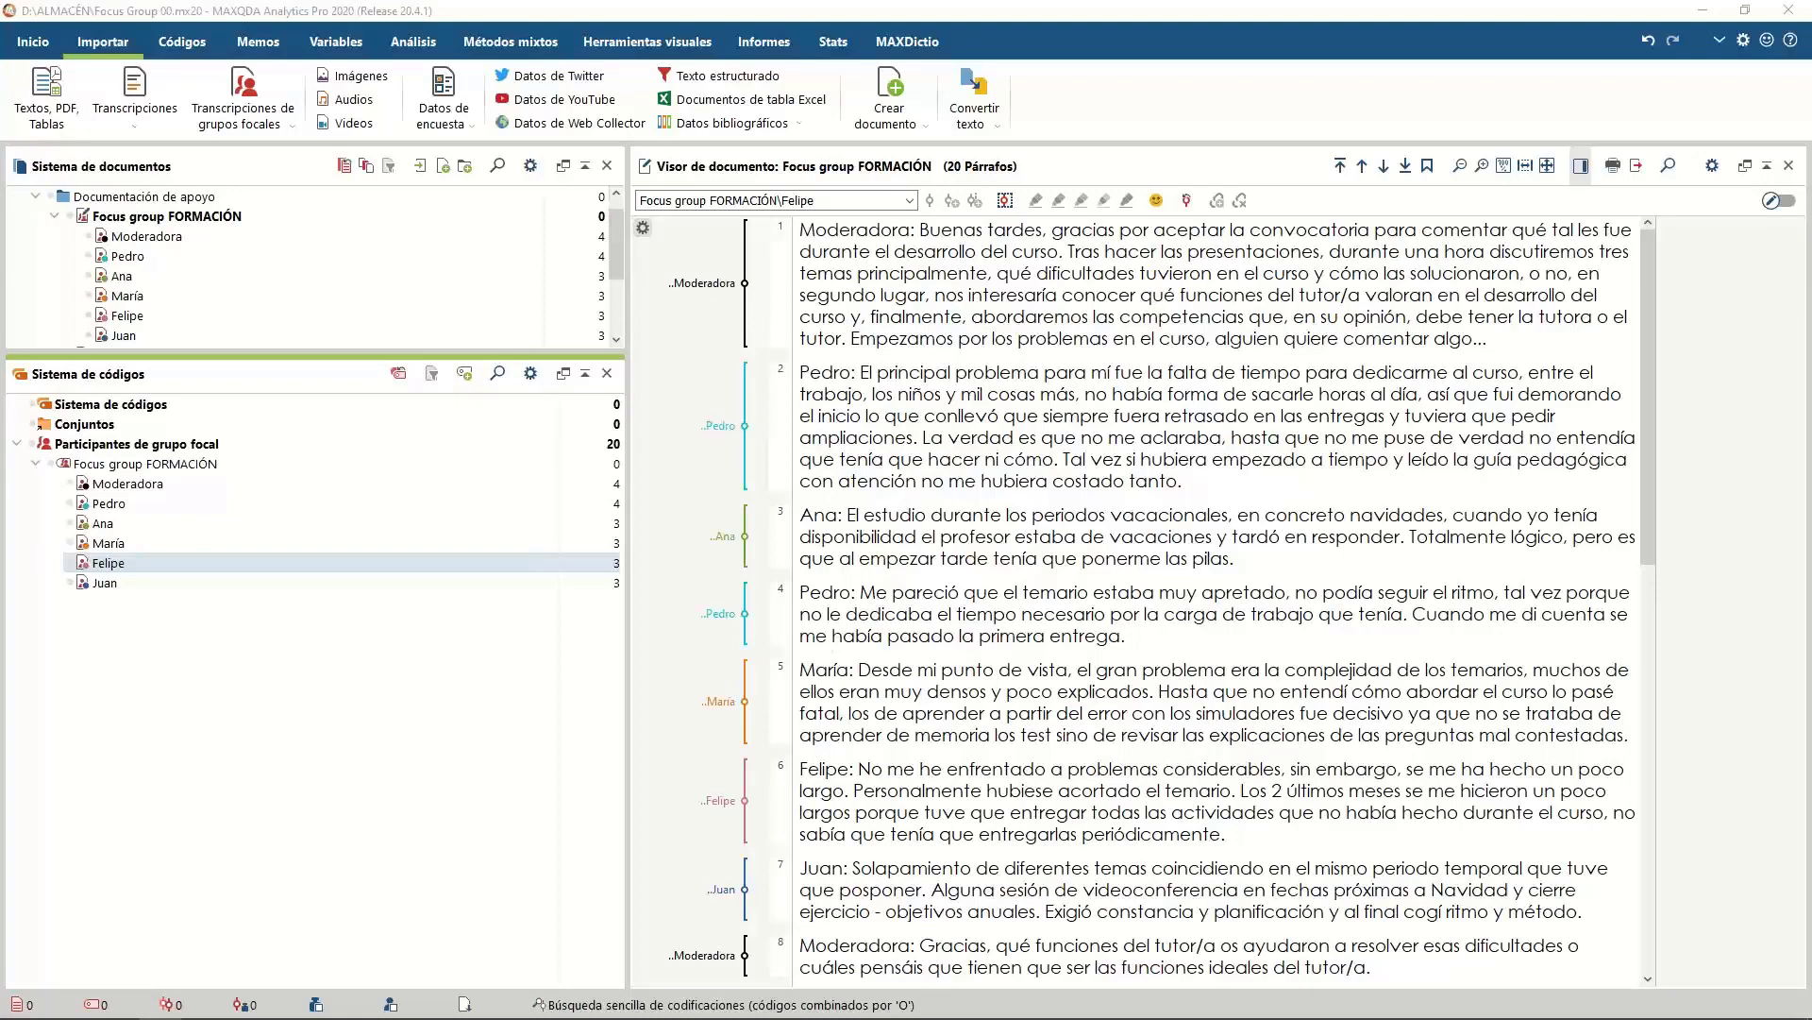
Add the Recursos_Humanos Cortometrajes por la Igualdad MP4 to the document system without an existing transcript, overwriting the existing external file
left_click_drag(1567, 746, 375, 214)
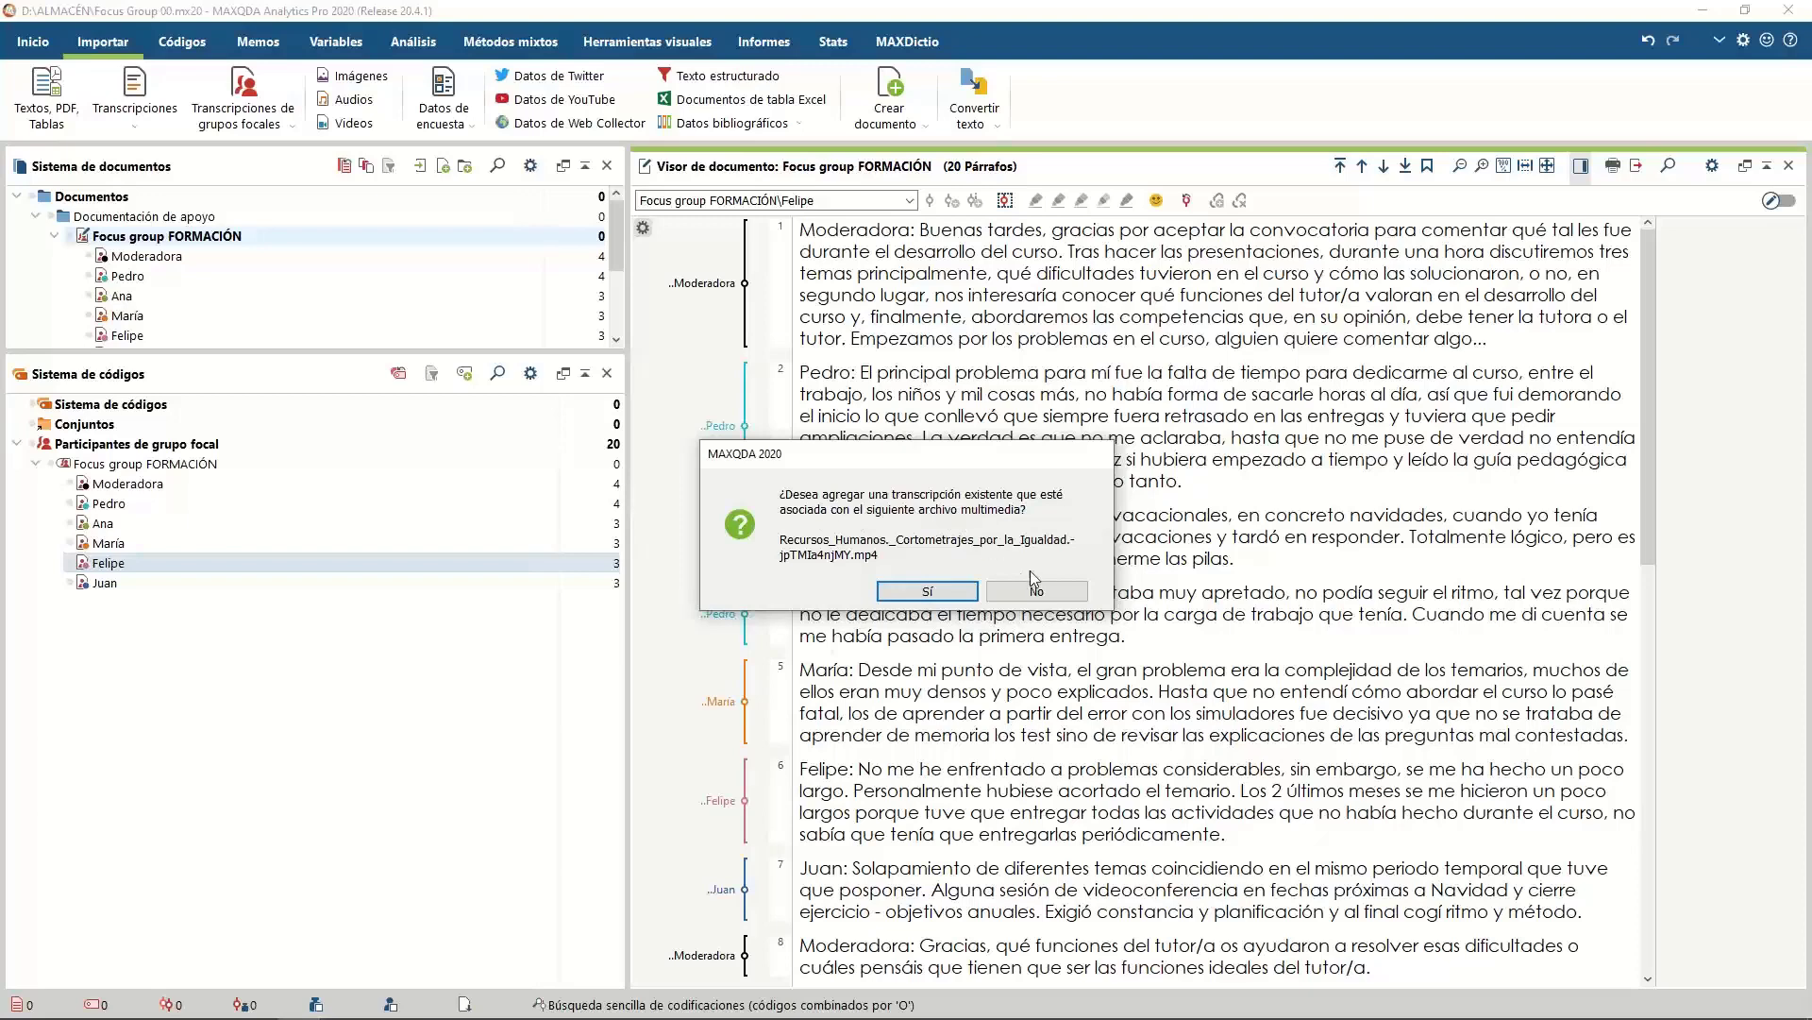
left_click(1047, 593)
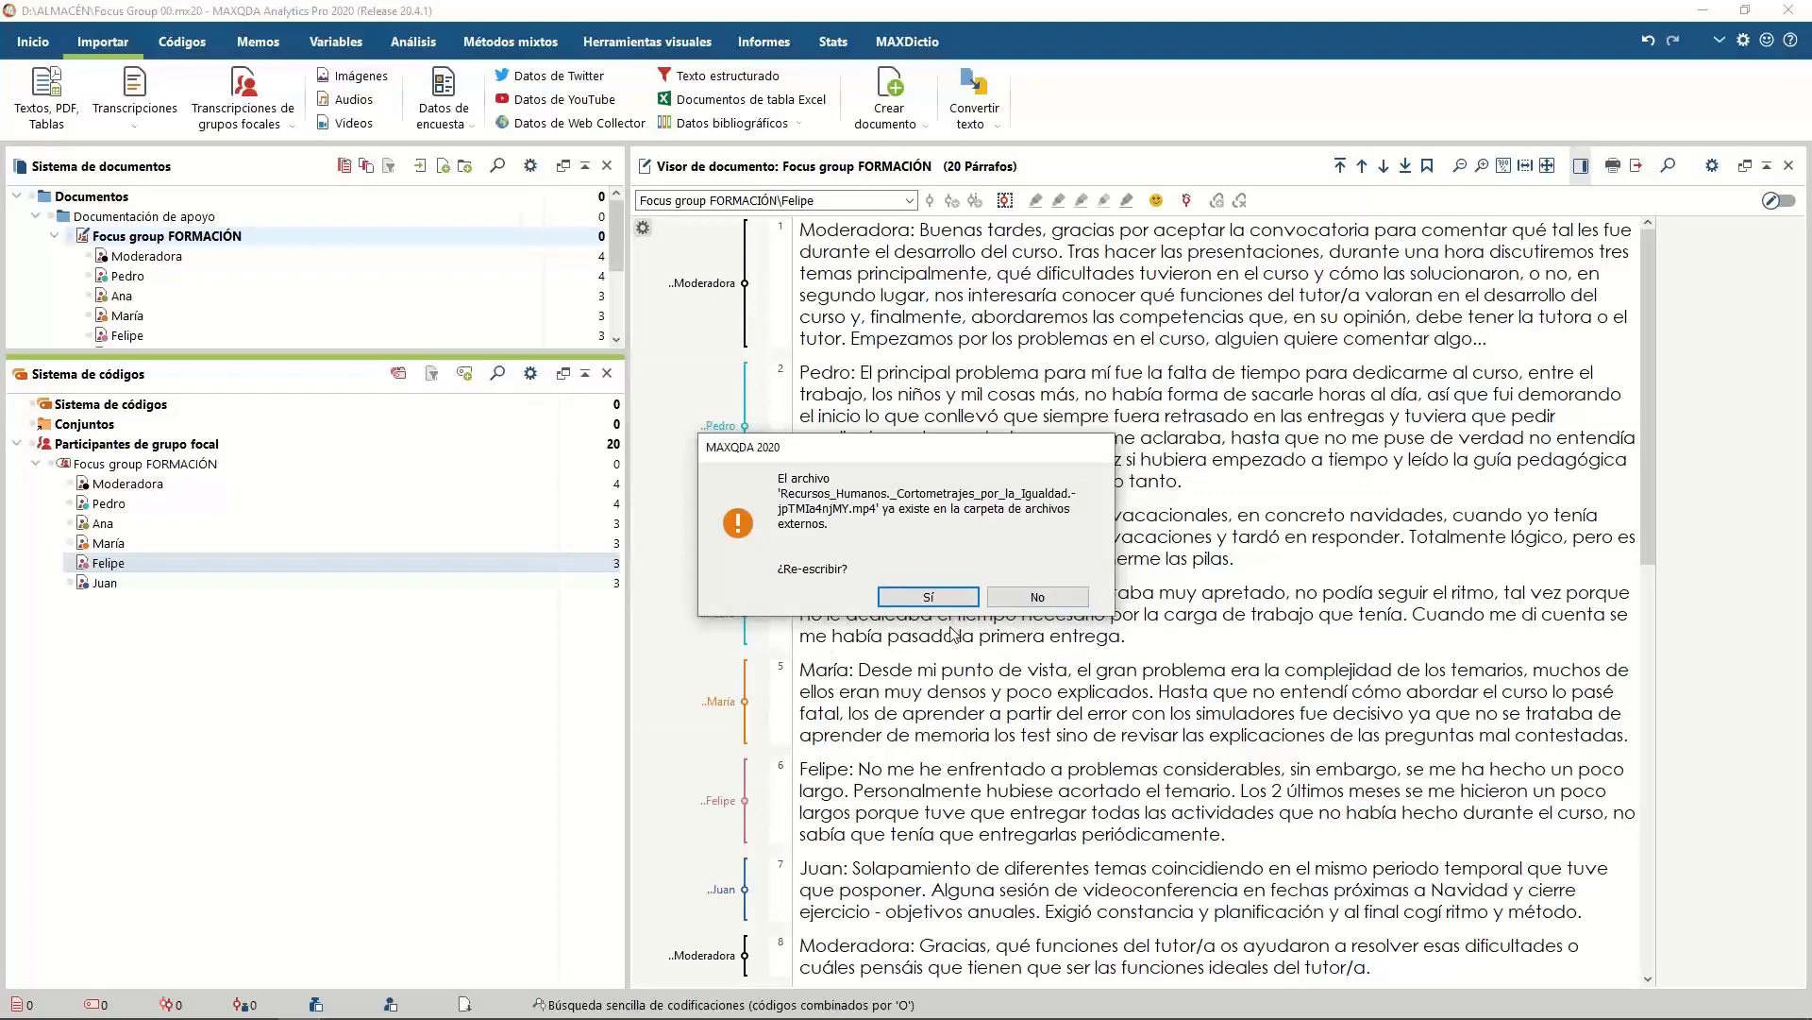
left_click(928, 596)
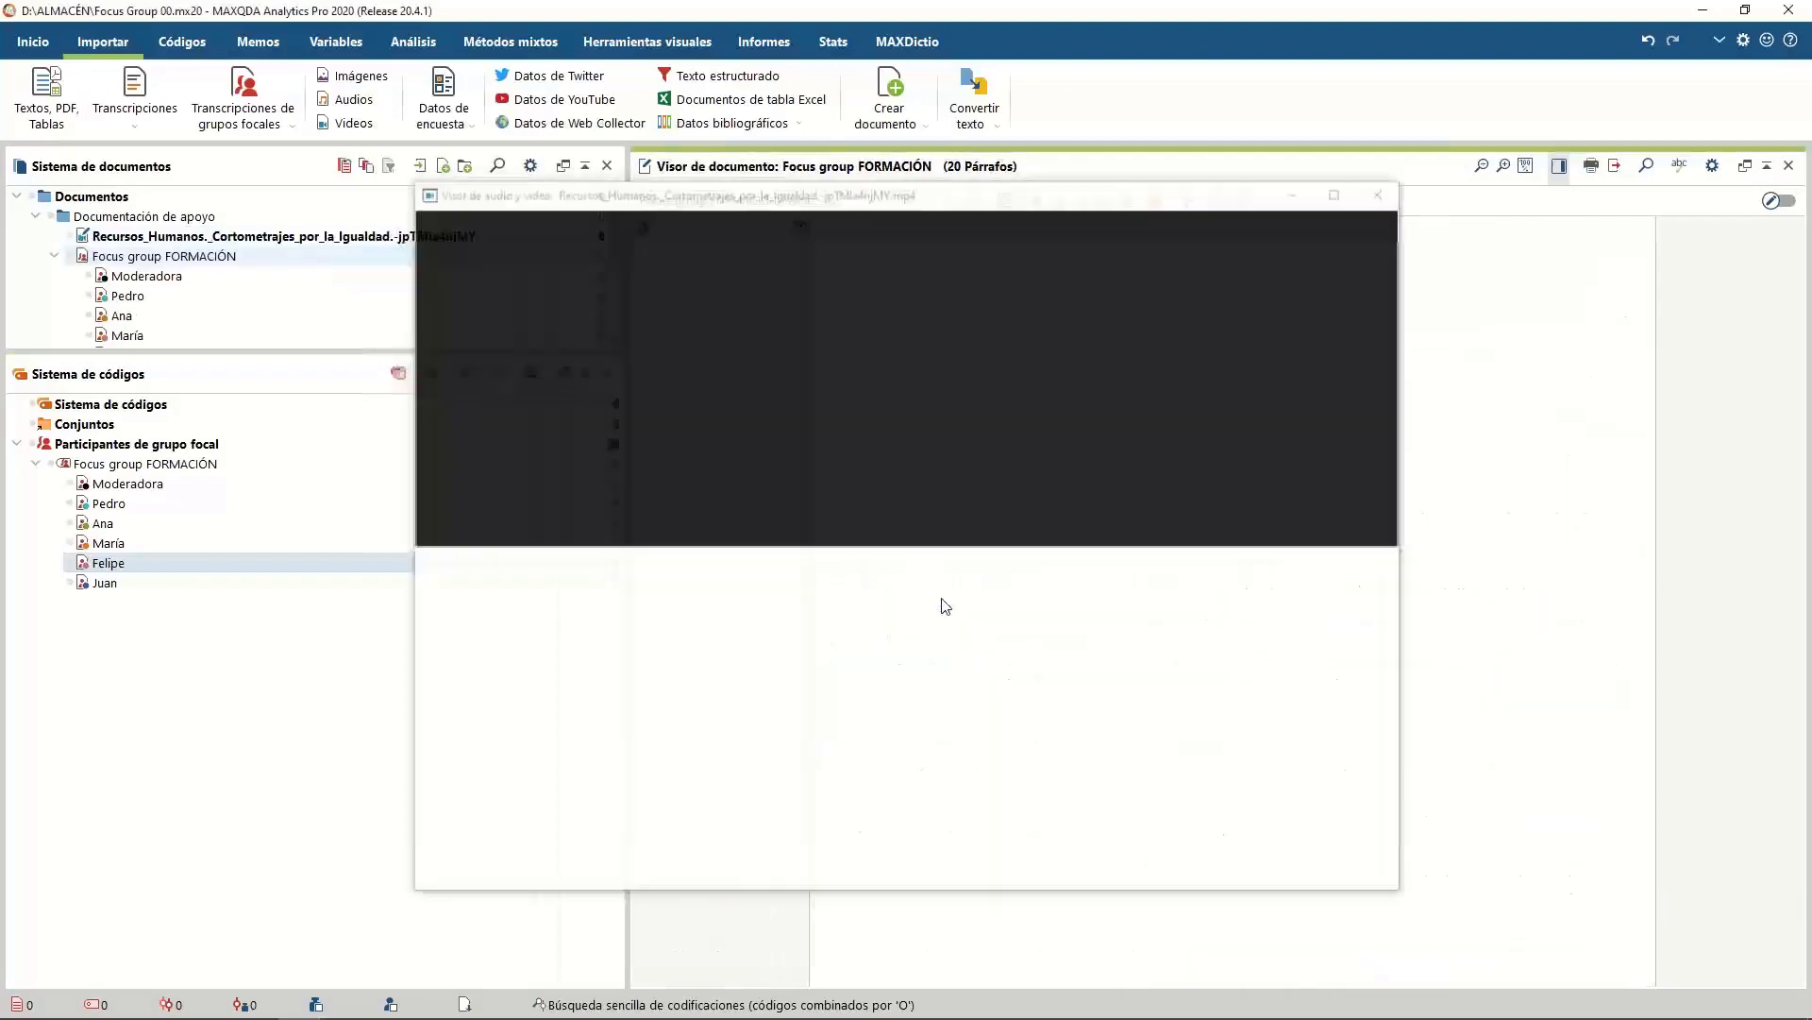
Play a few seconds of the imported video, pause it and move its viewer clear of the document list
left_click(730, 568)
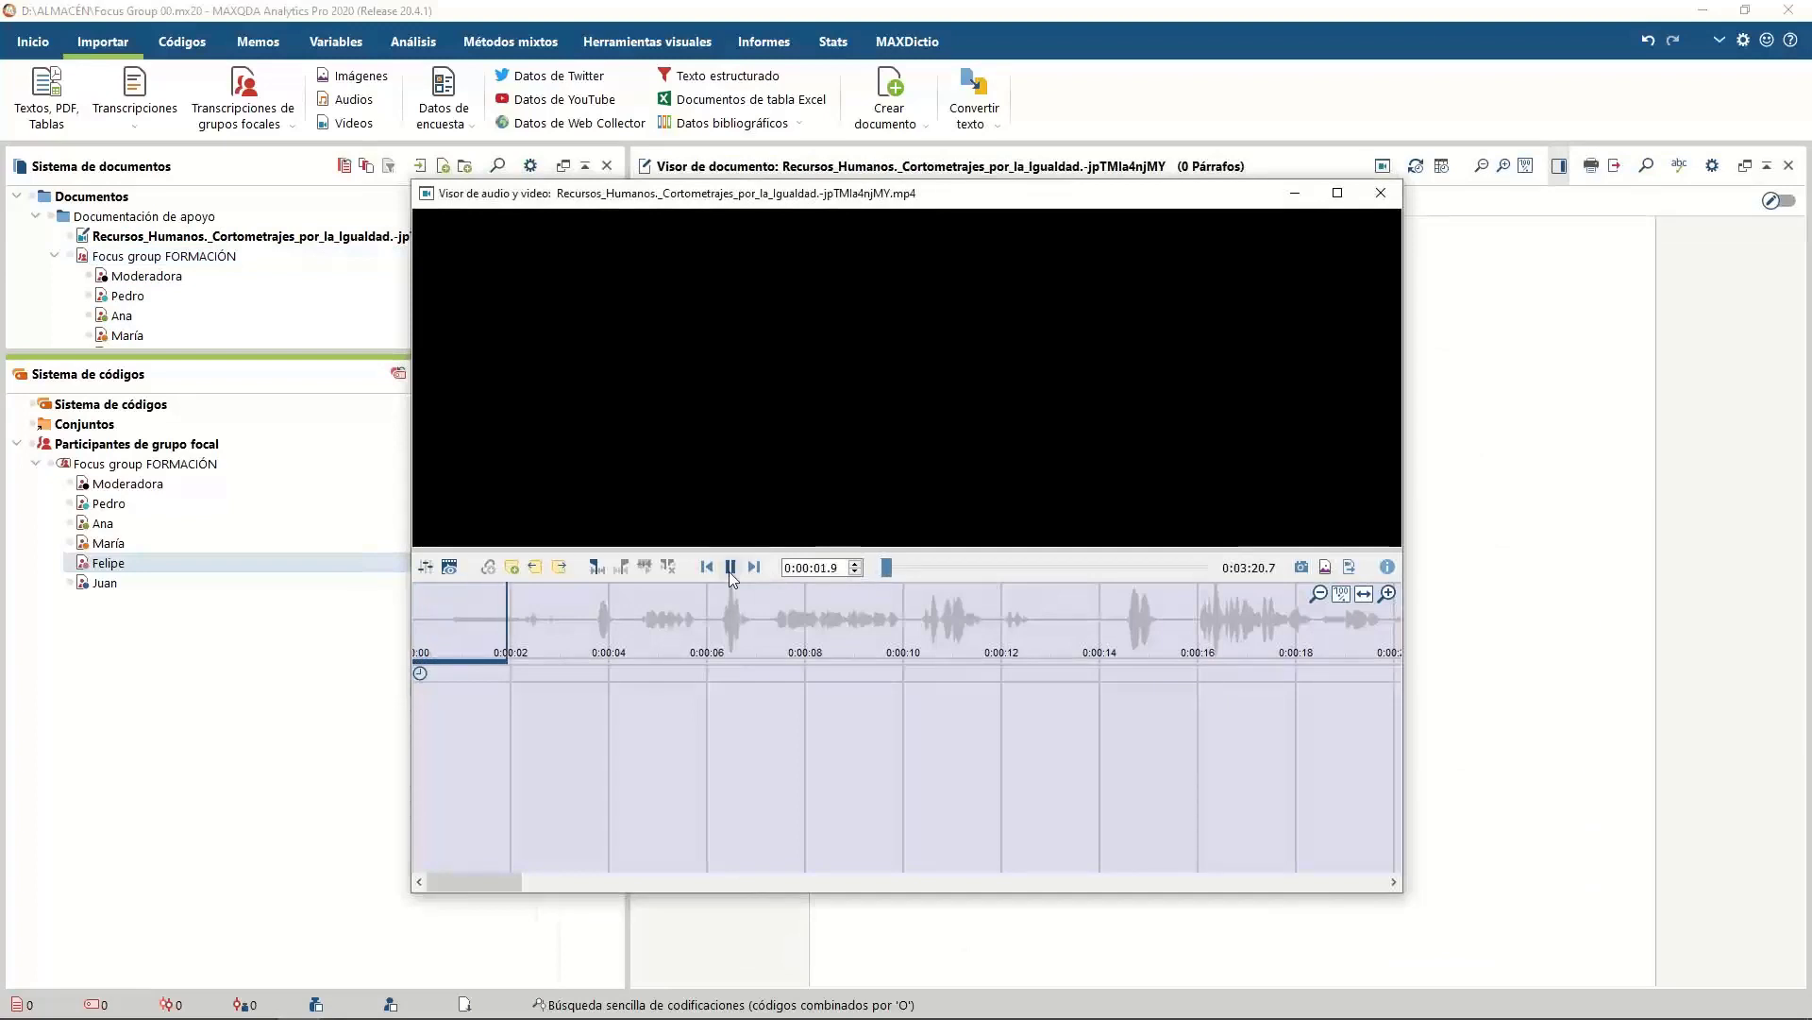
left_click(728, 567)
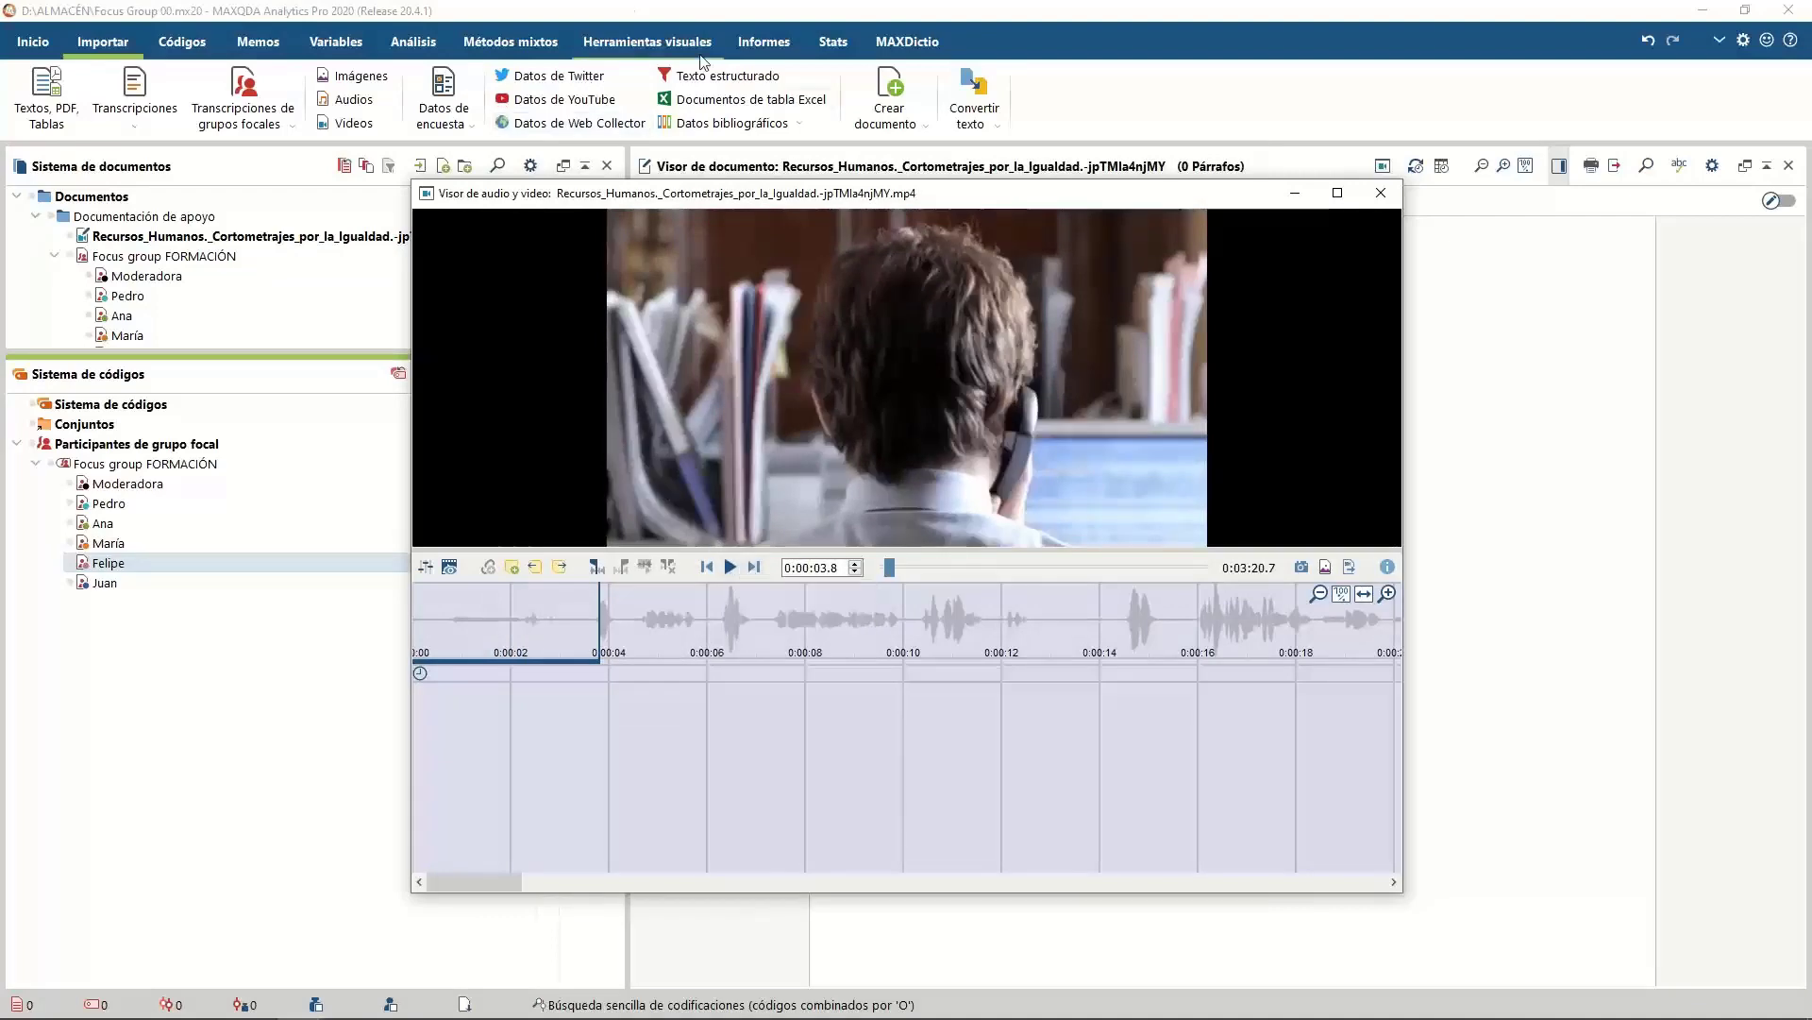
left_click_drag(887, 200, 1151, 79)
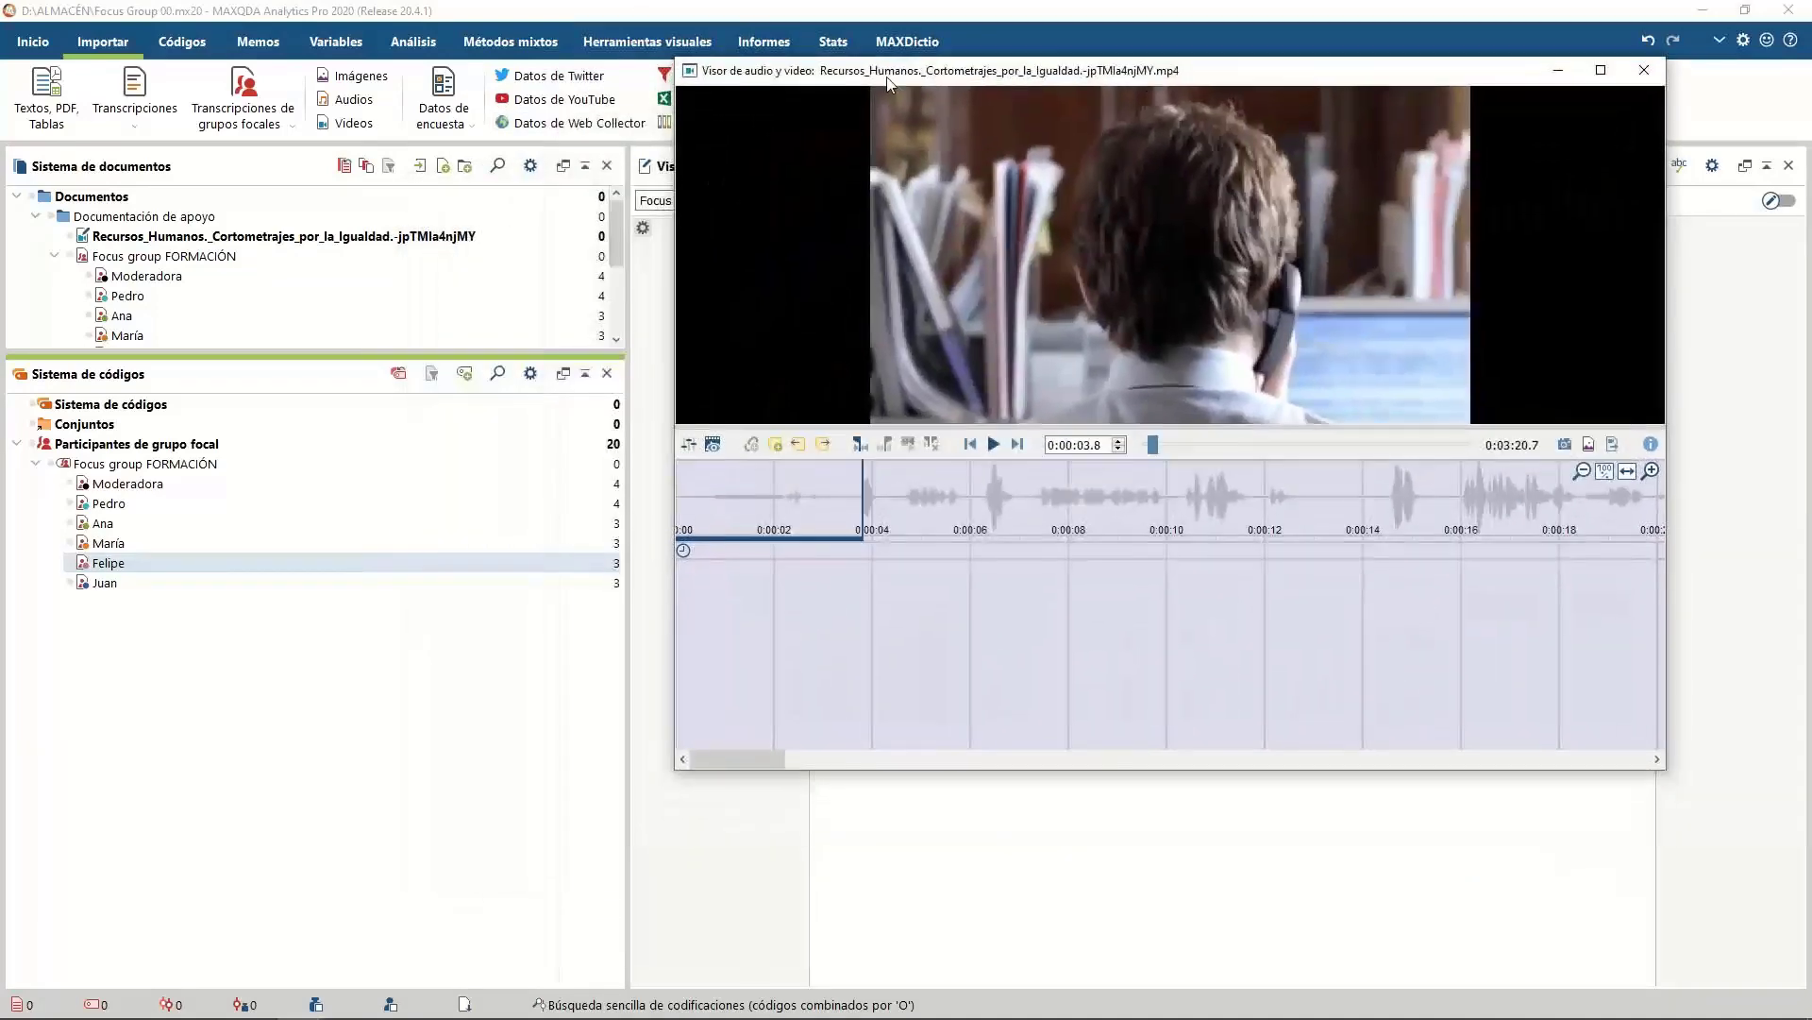
Start transcribing the video file, move playback to about 0:00:18 and insert a timestamp there in the transcript
right_click(217, 237)
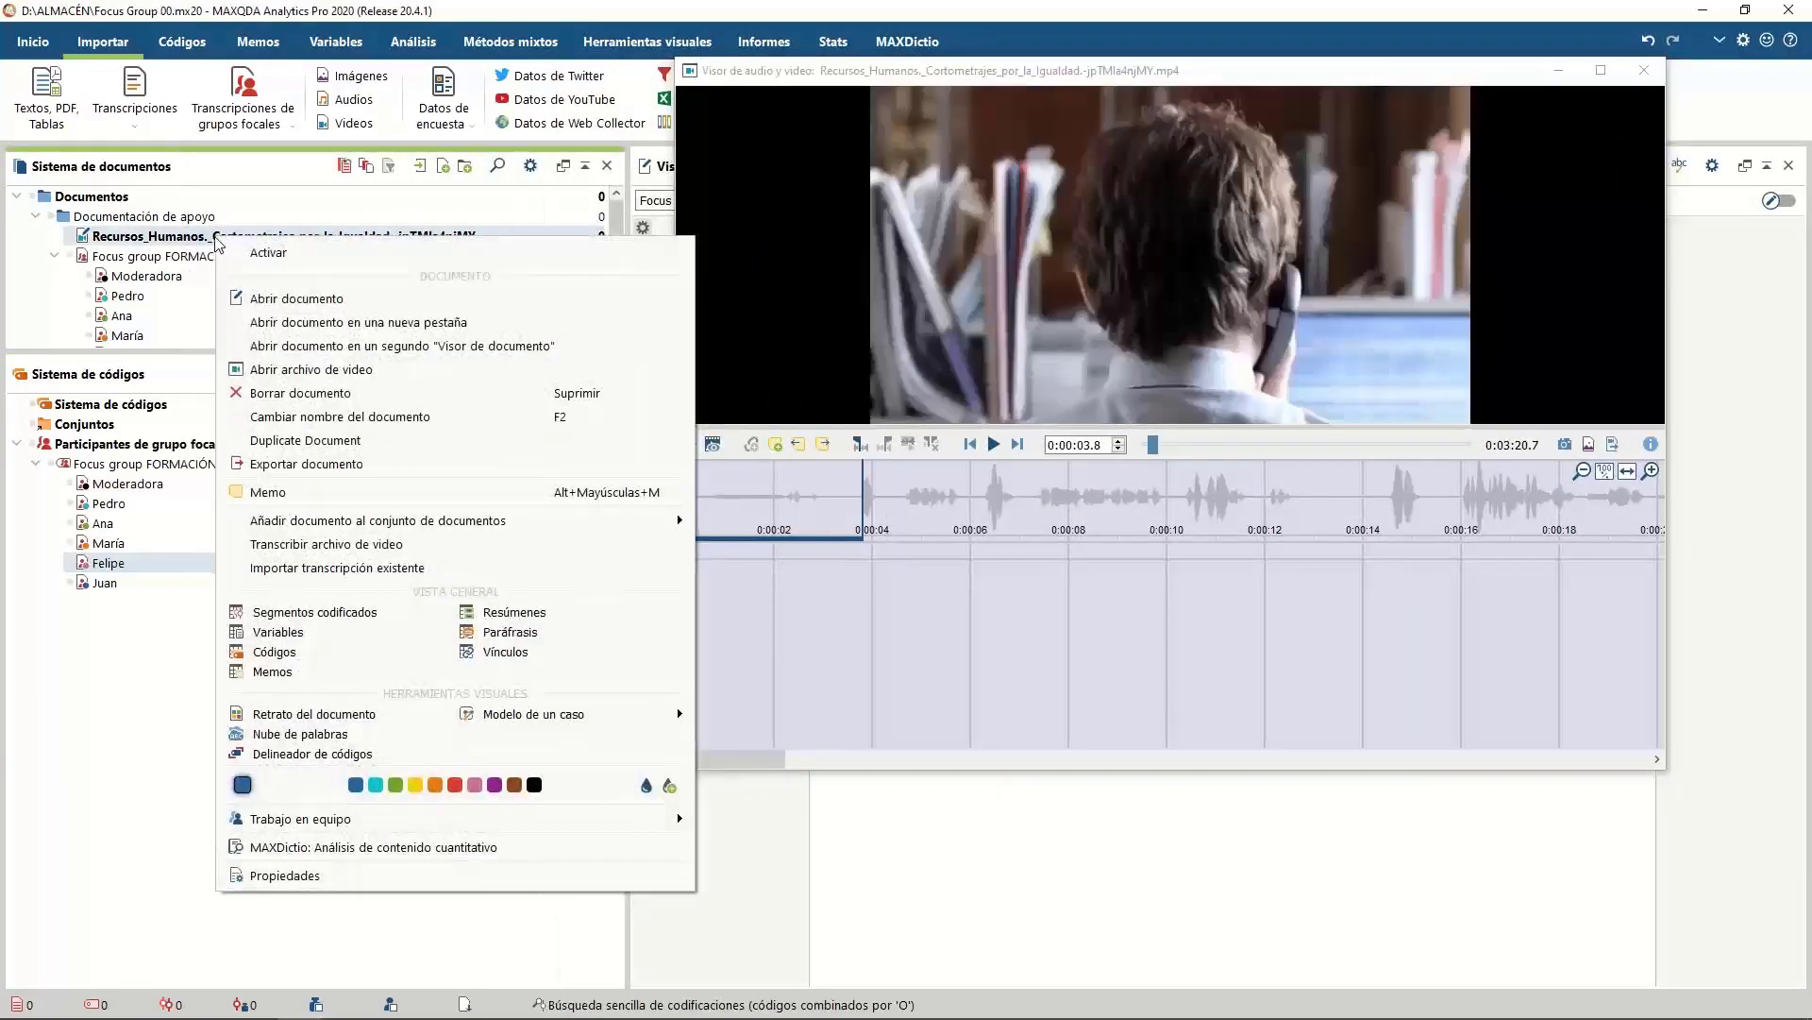
left_click(376, 546)
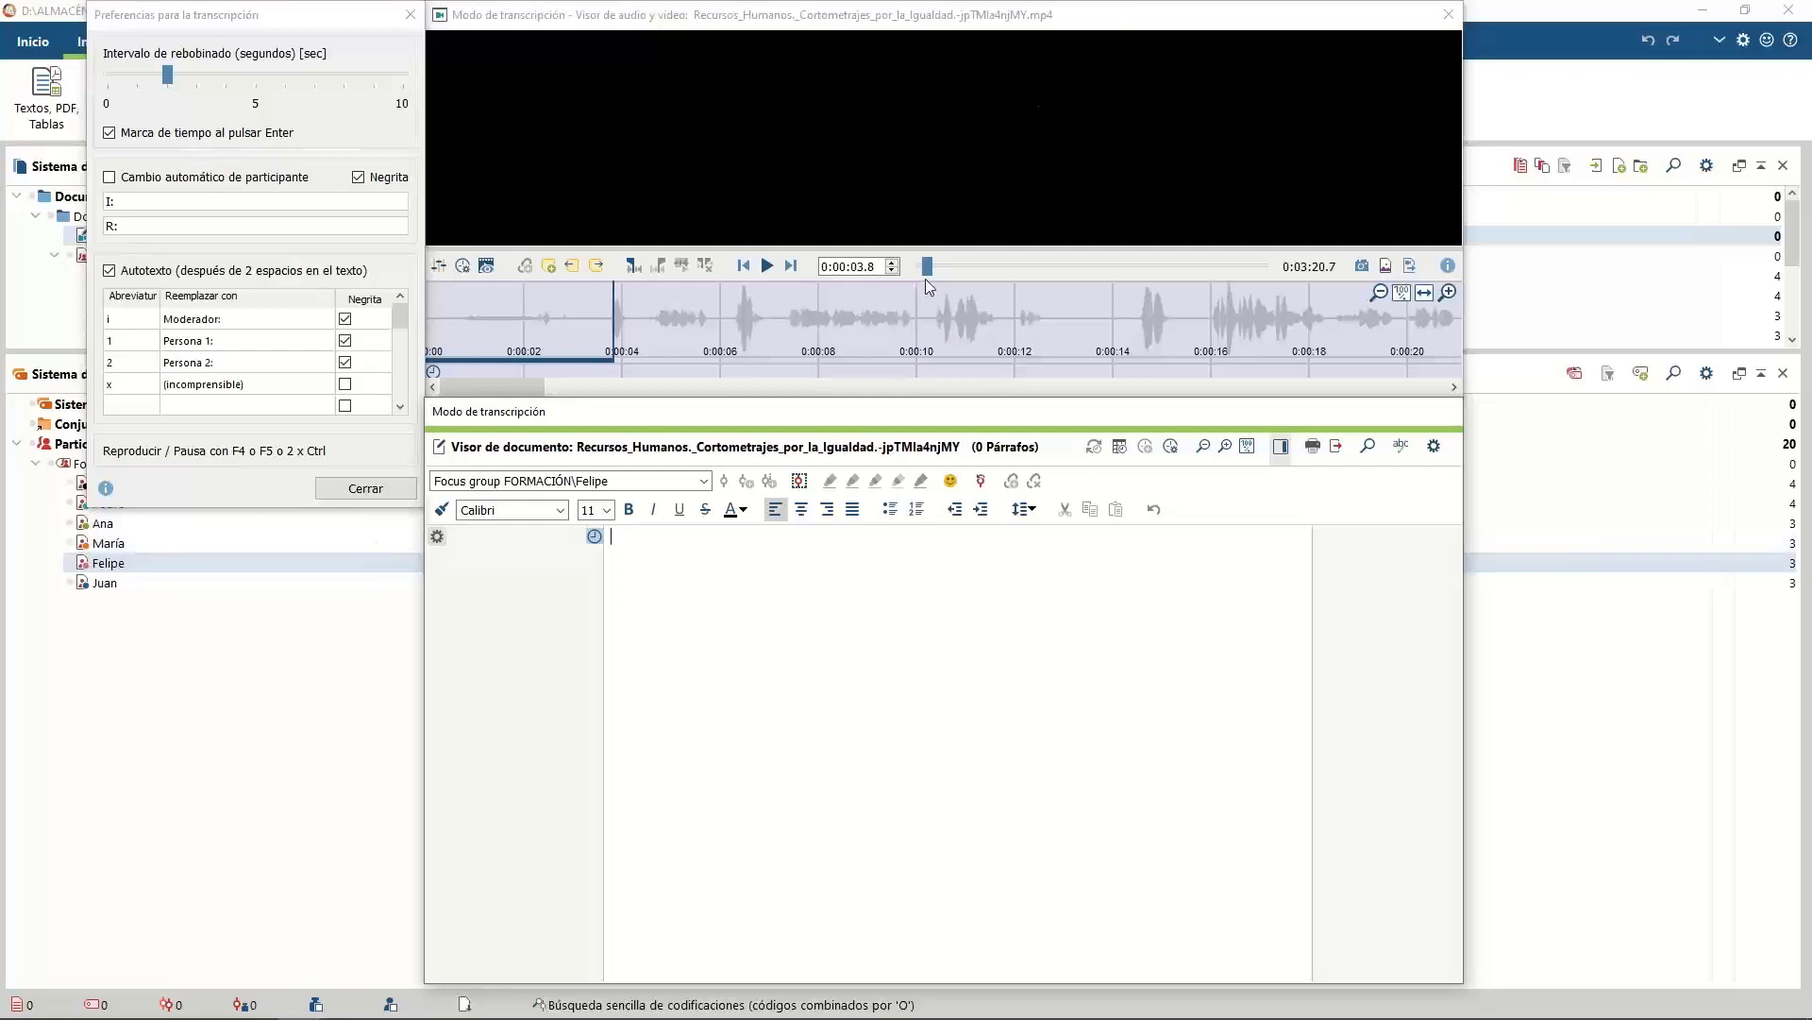
left_click_drag(931, 268, 953, 264)
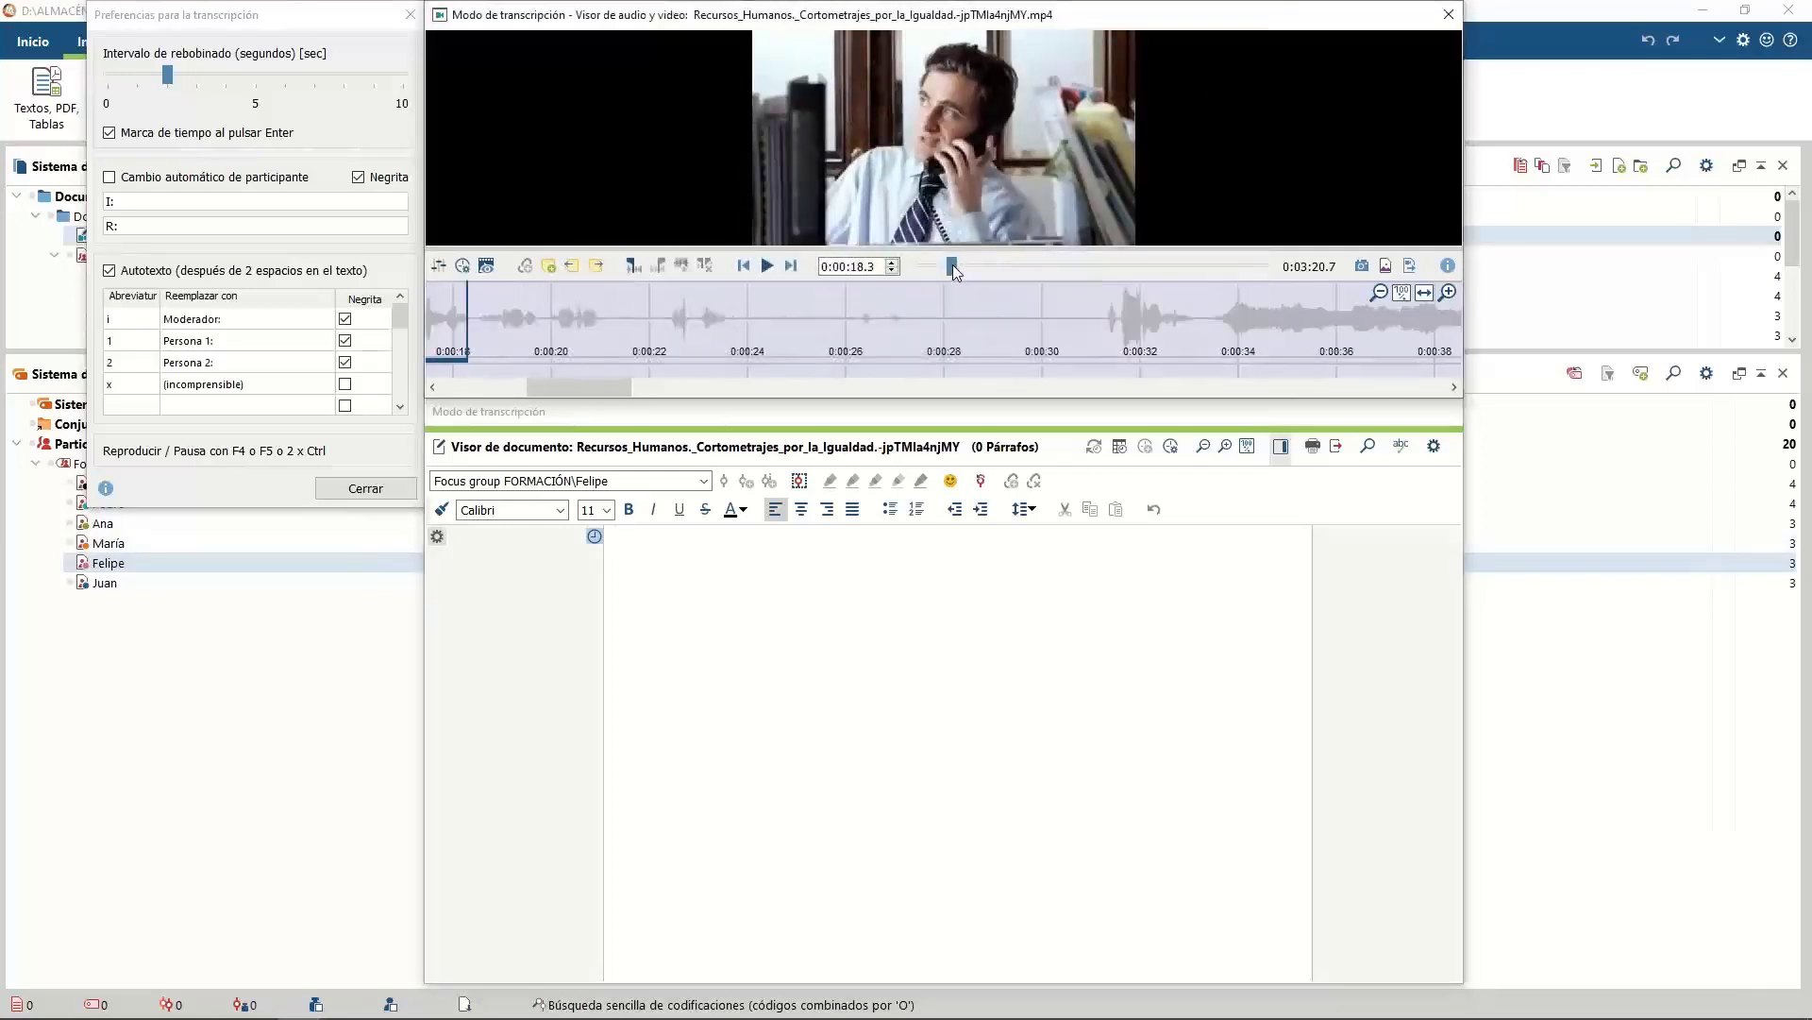
left_click(728, 531)
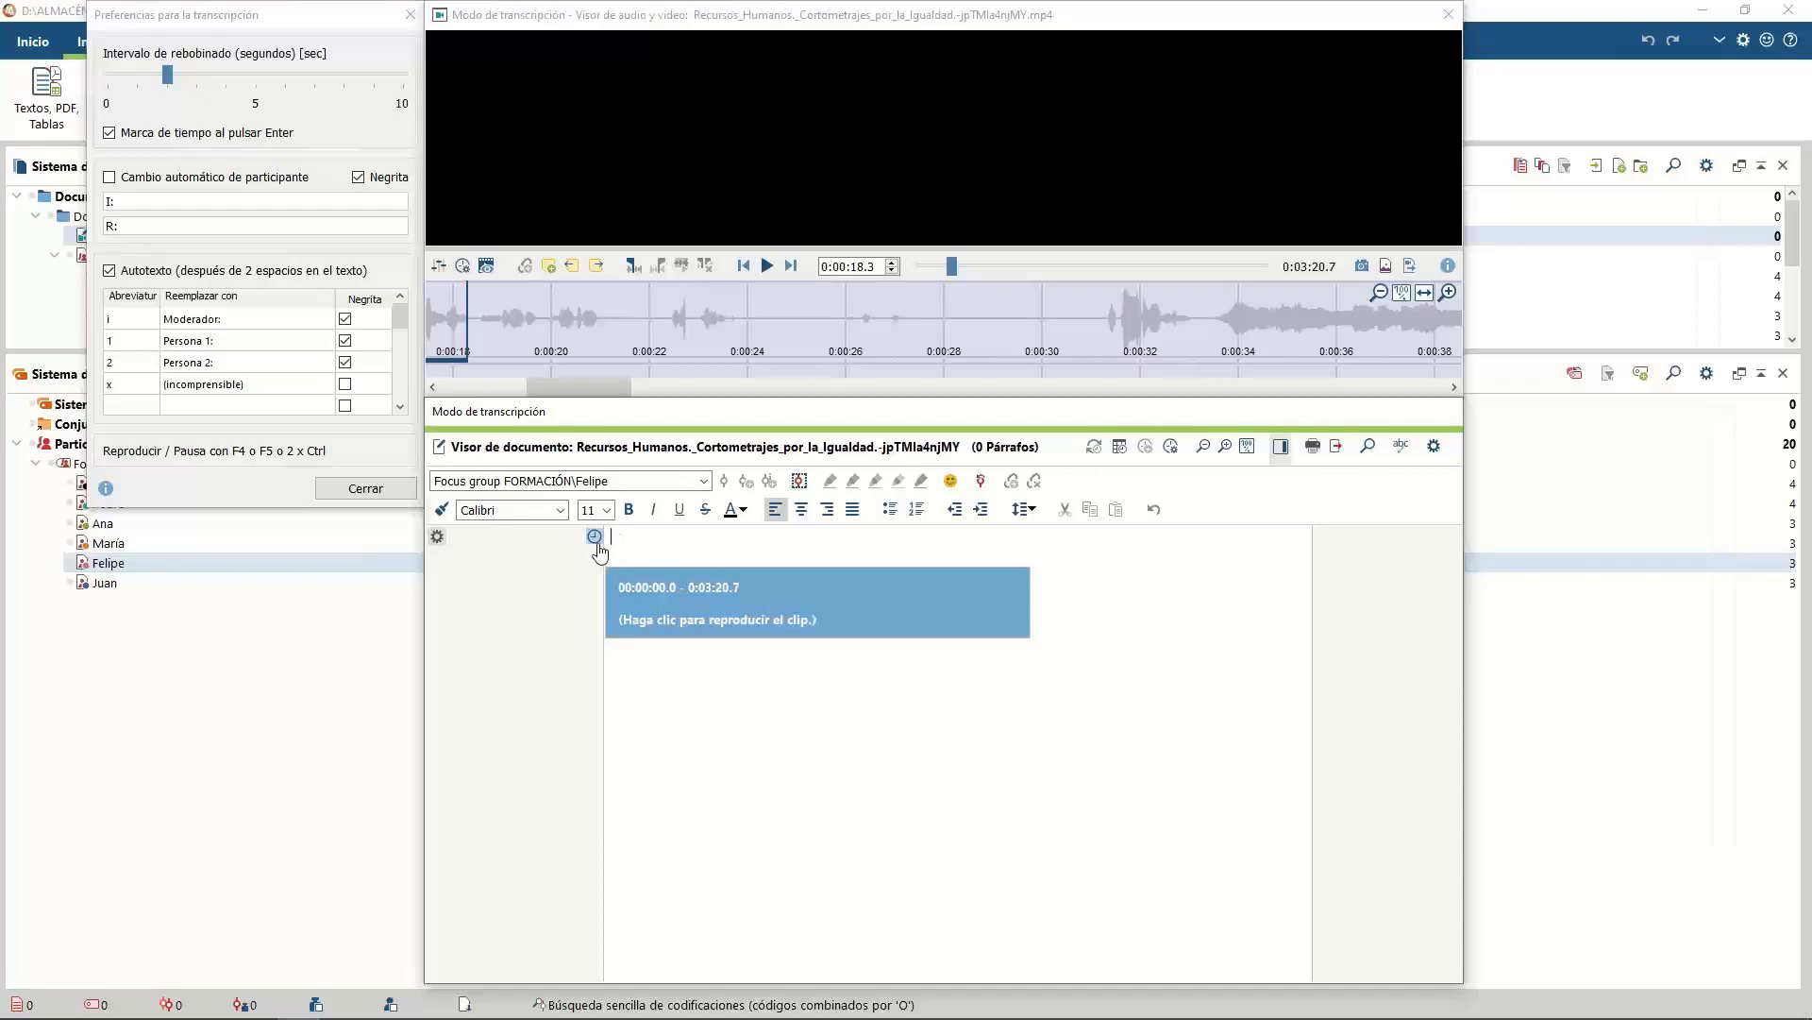
key("Return")
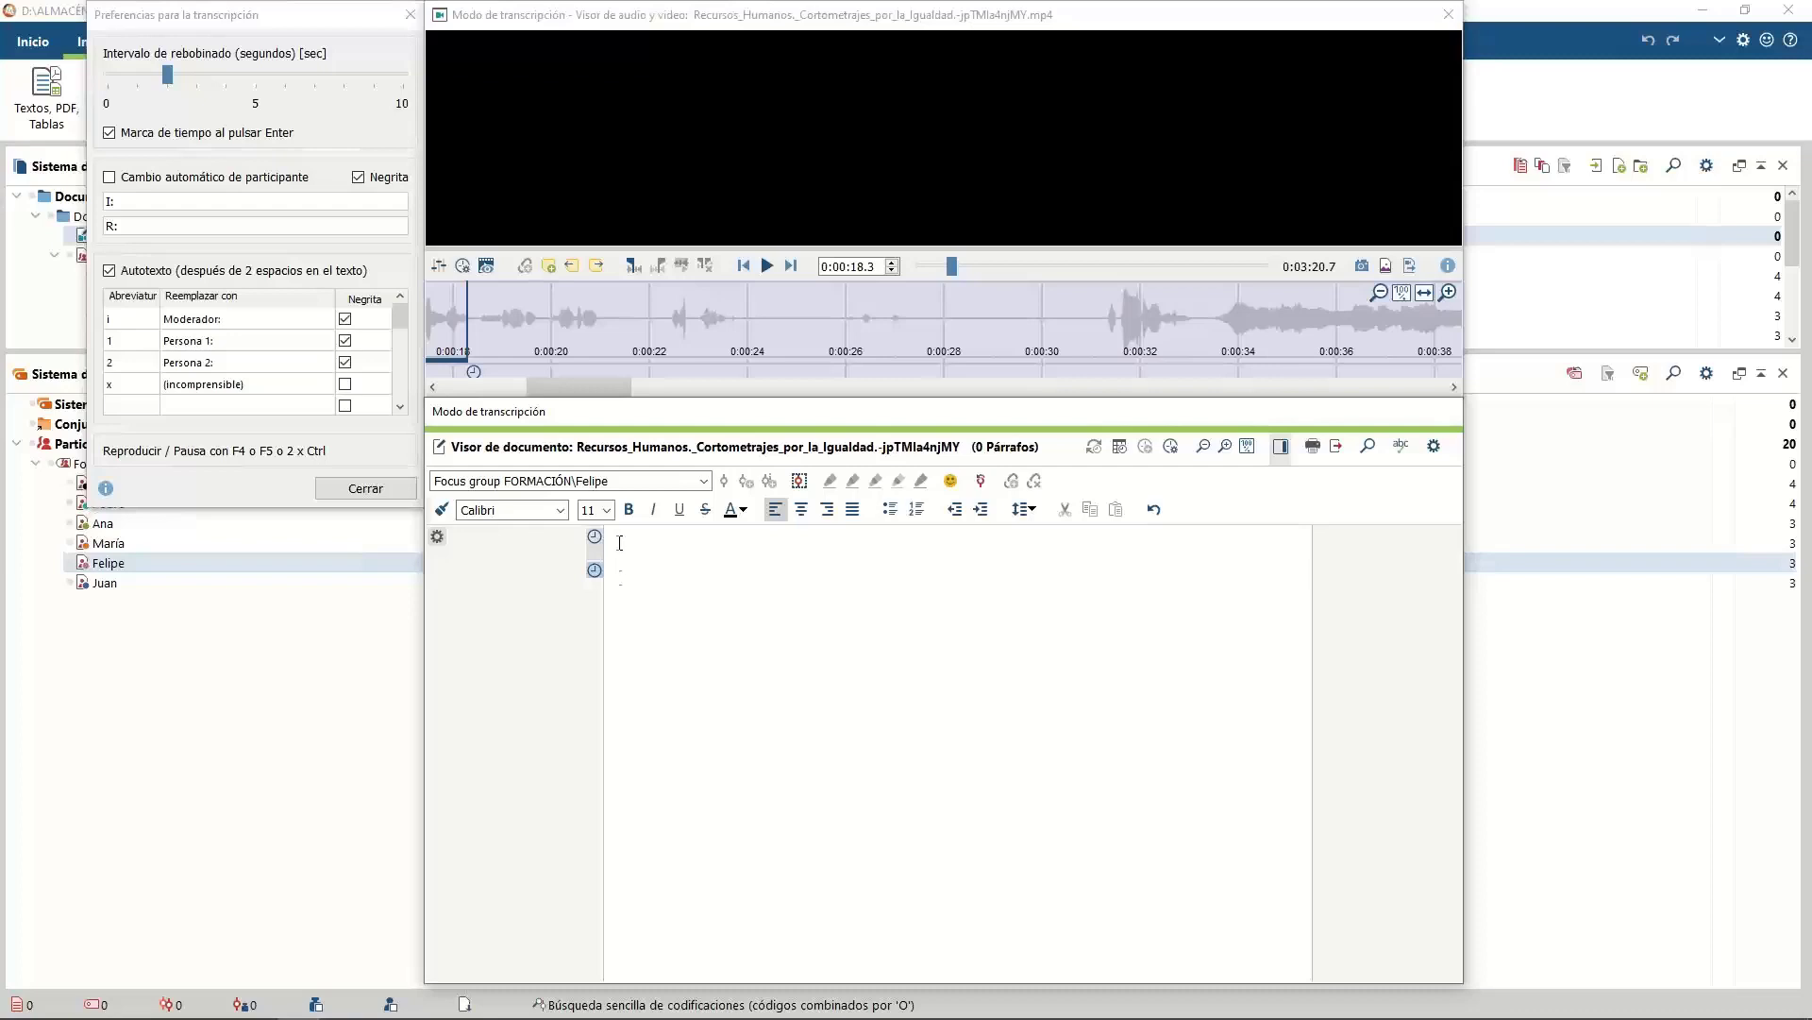
mouse_move(595, 575)
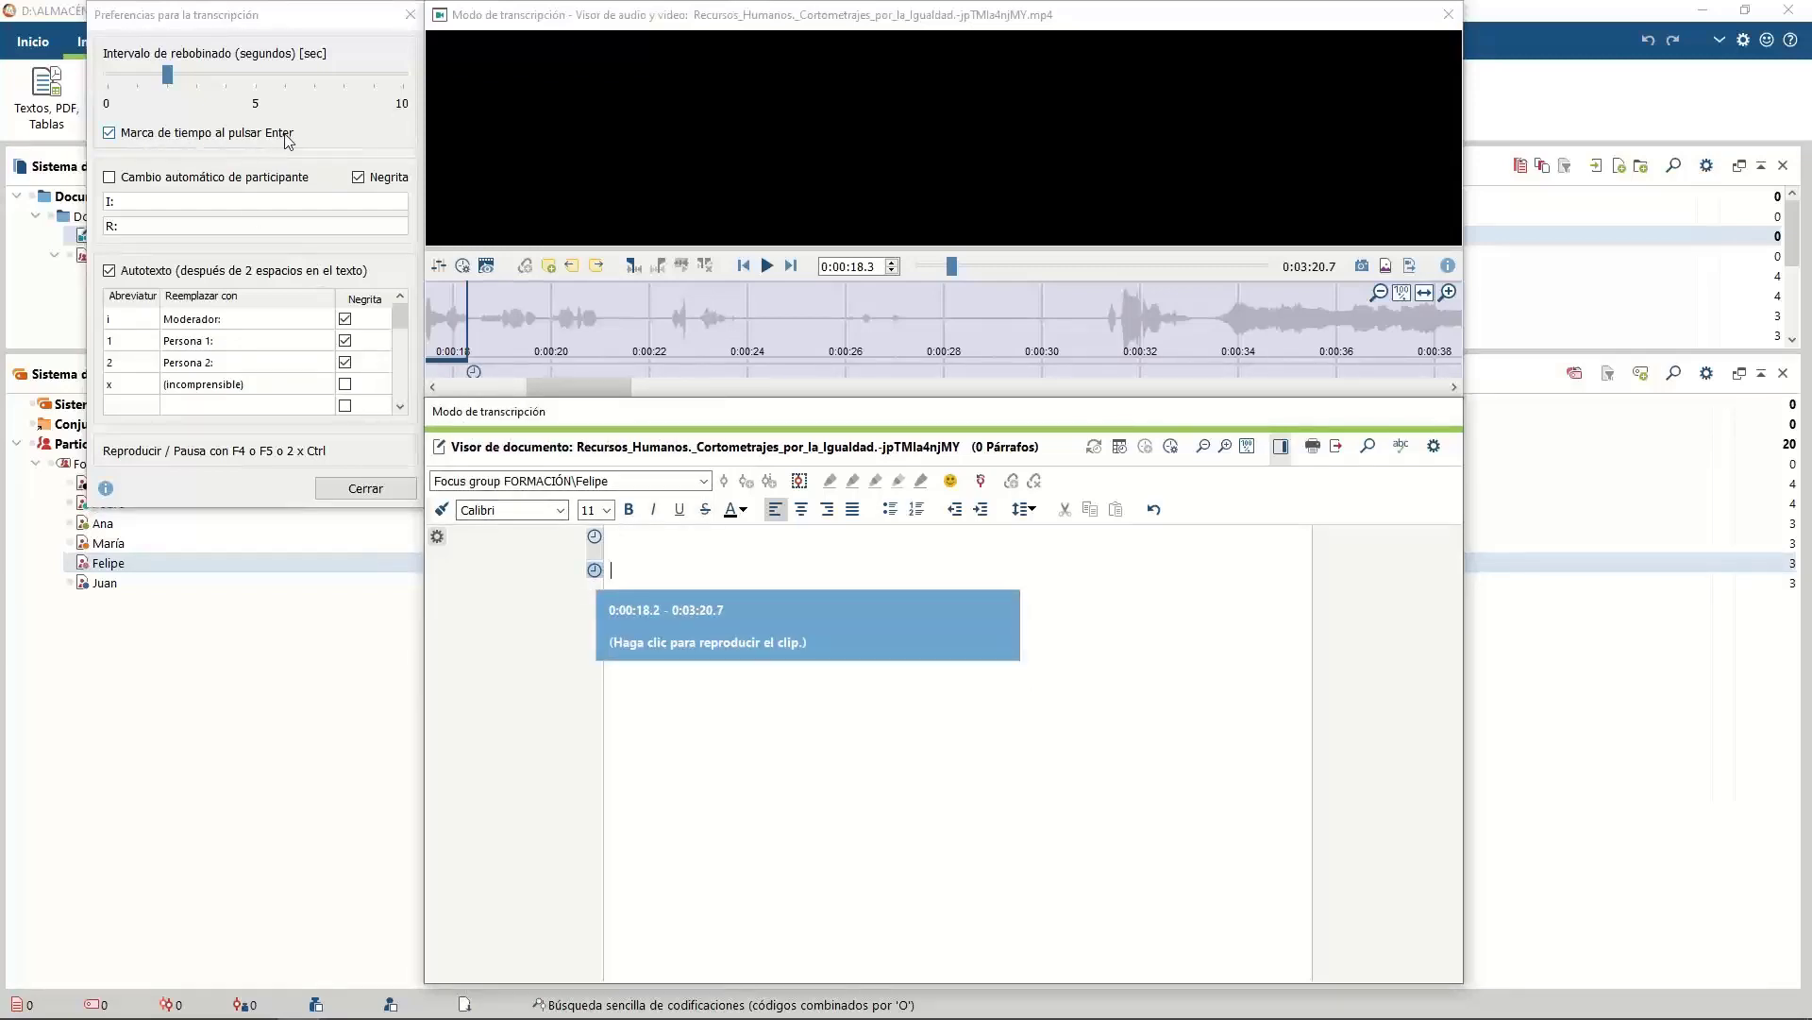
left_click(796, 597)
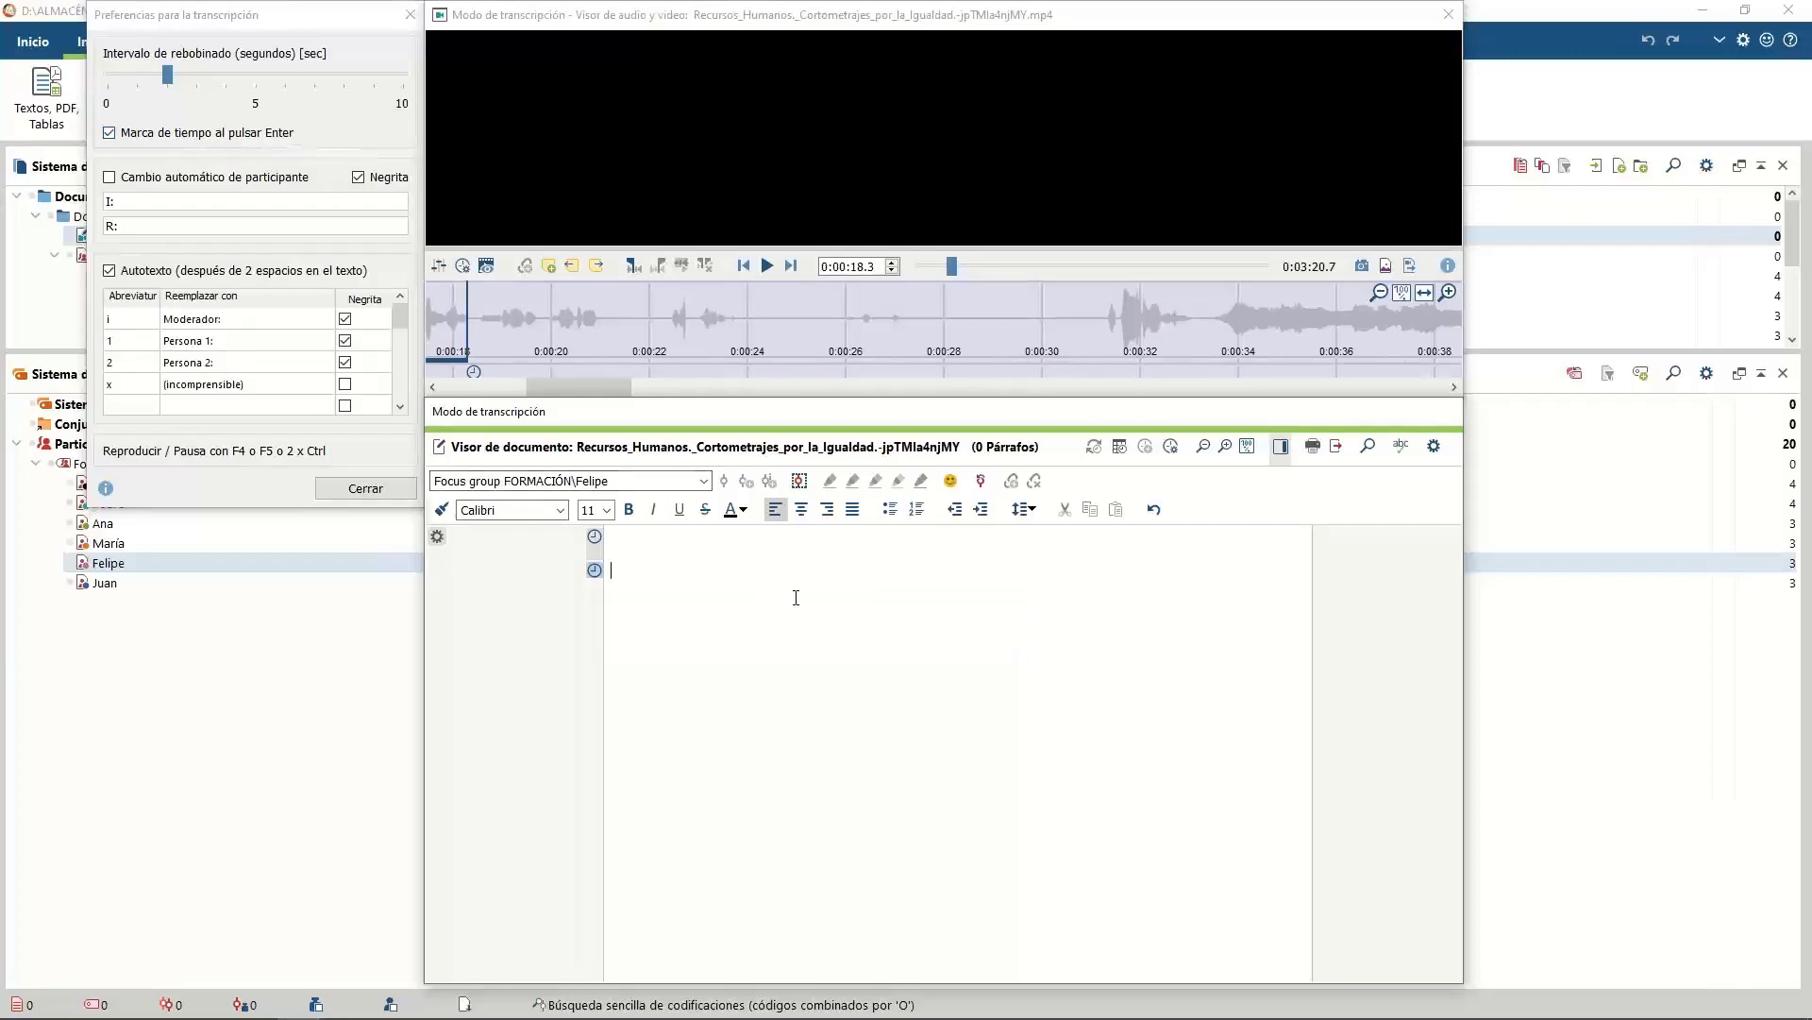
In the timestamp overview, comment the first timestamp as "Inicio" and the second as "Acción 1"
left_click(1122, 447)
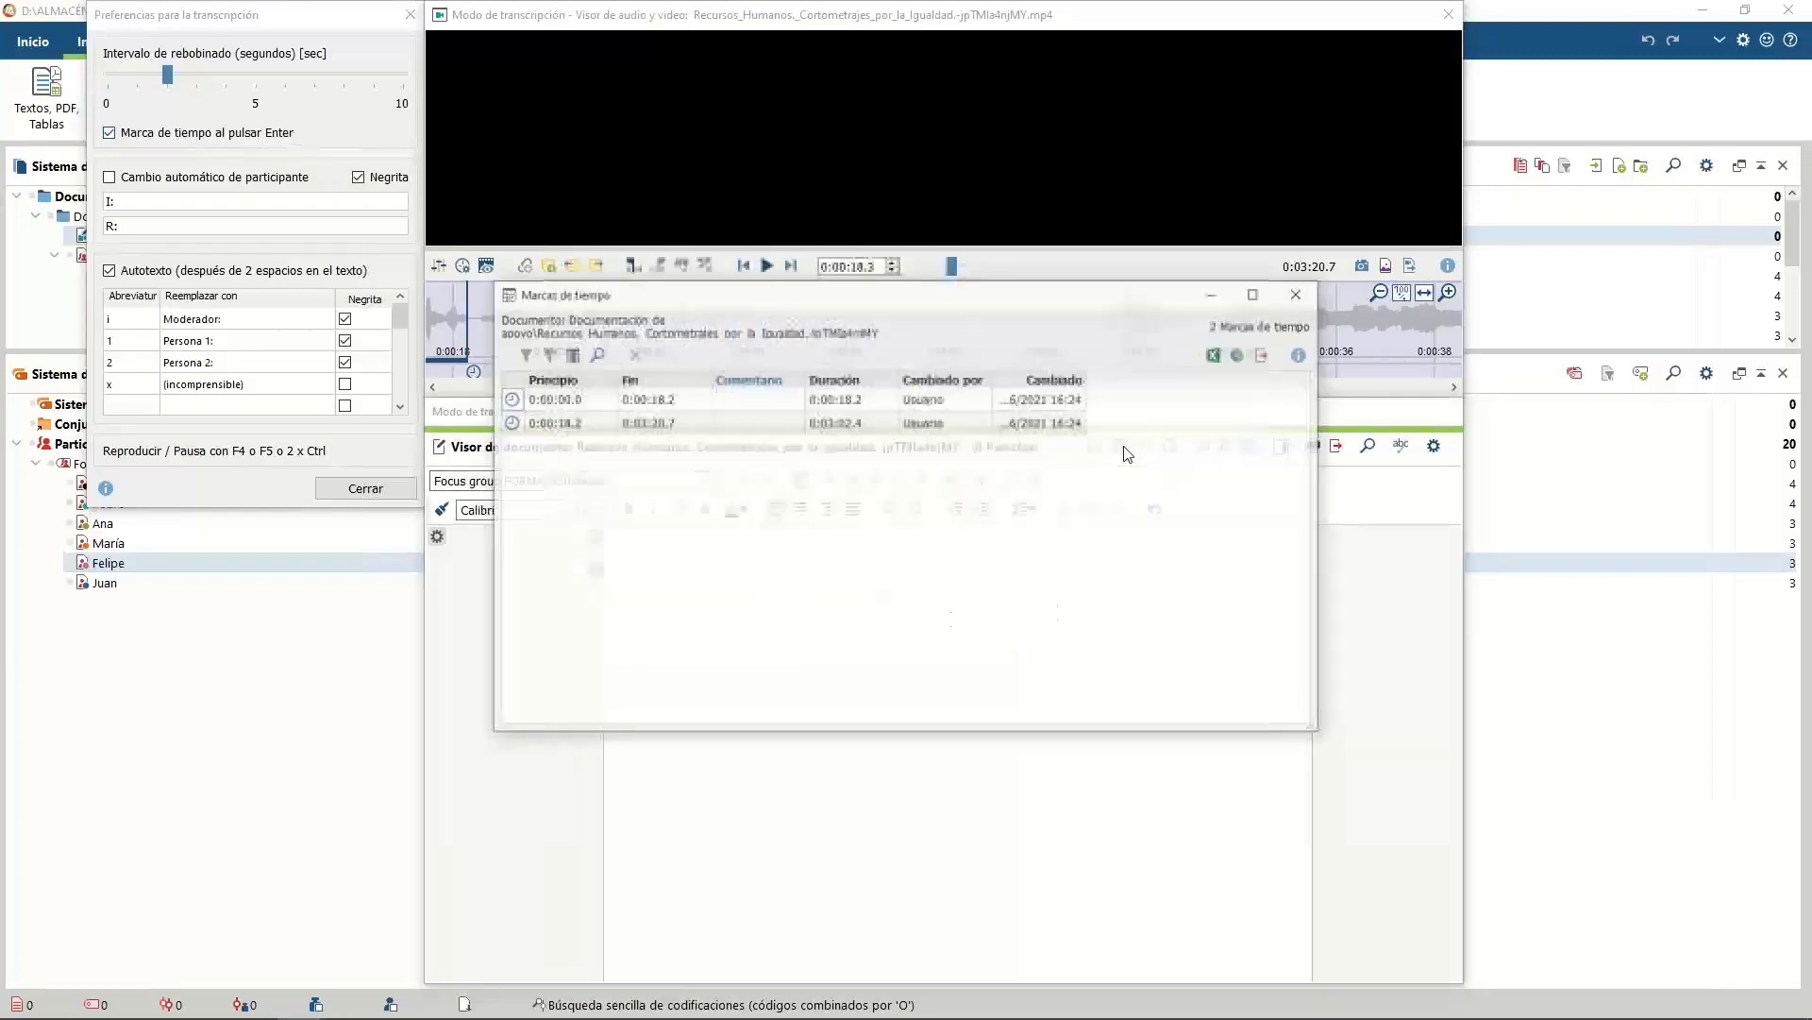
left_click_drag(808, 304, 828, 485)
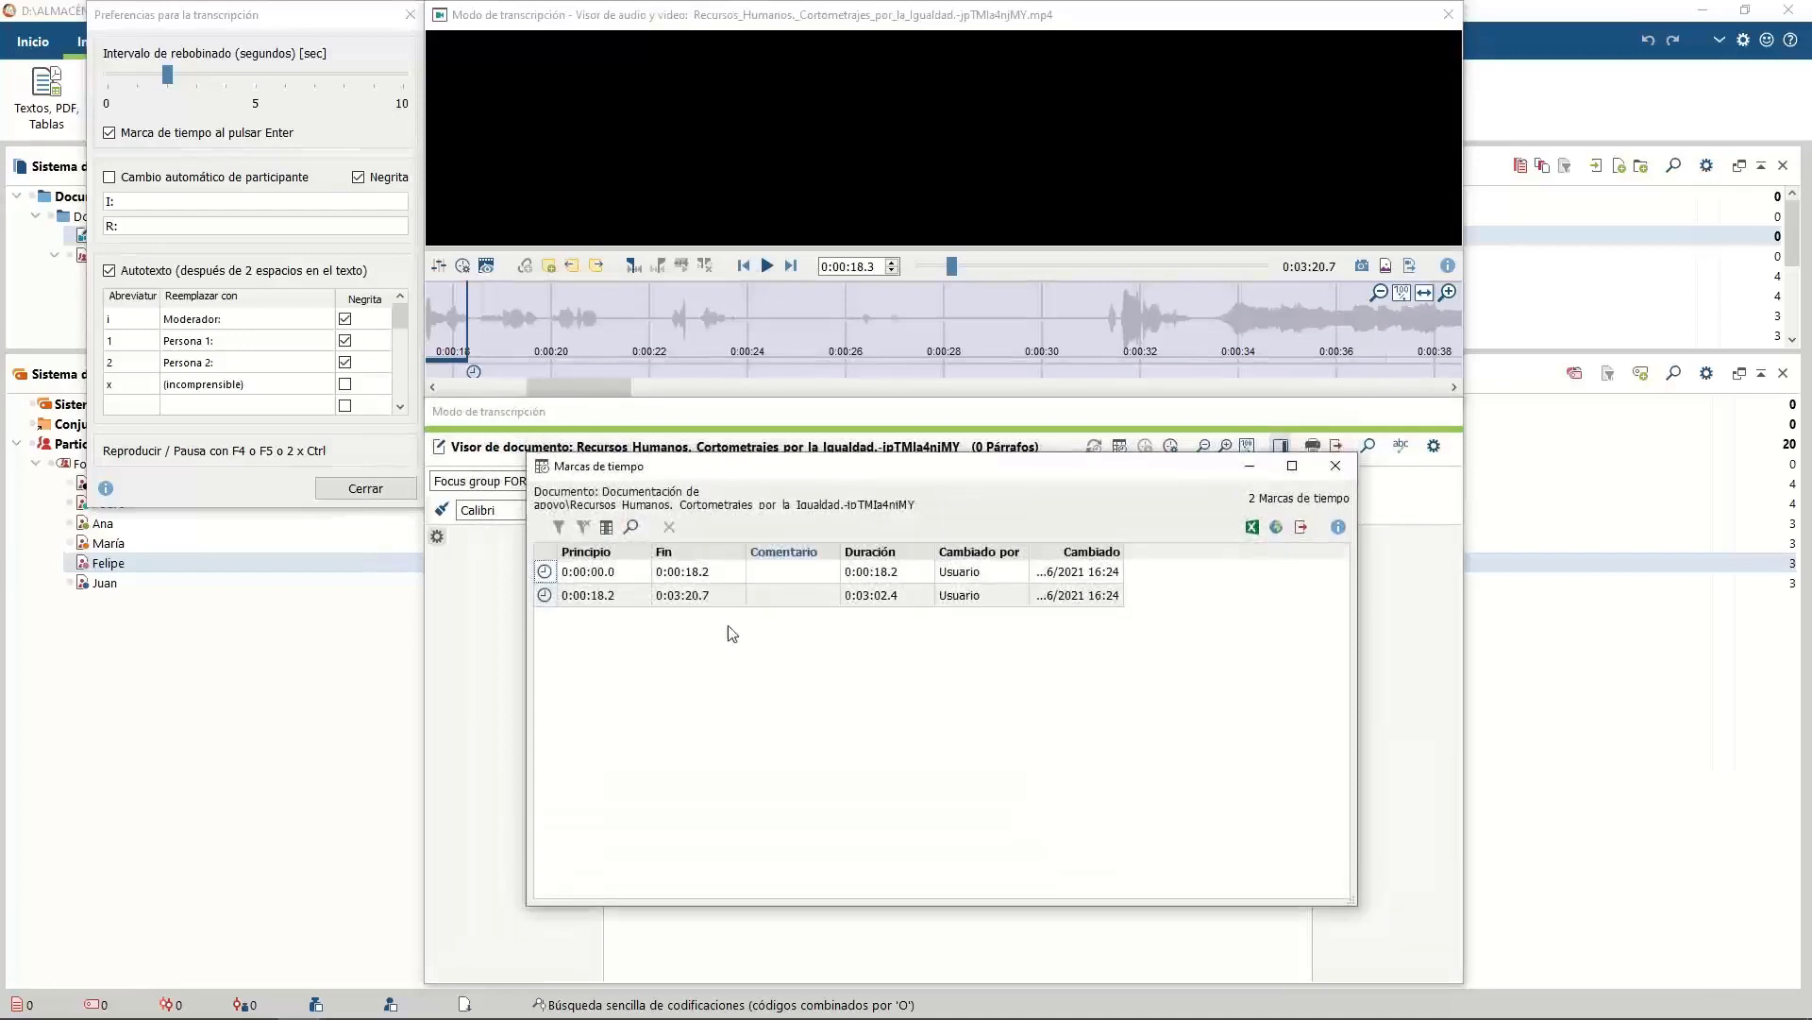
left_click(786, 574)
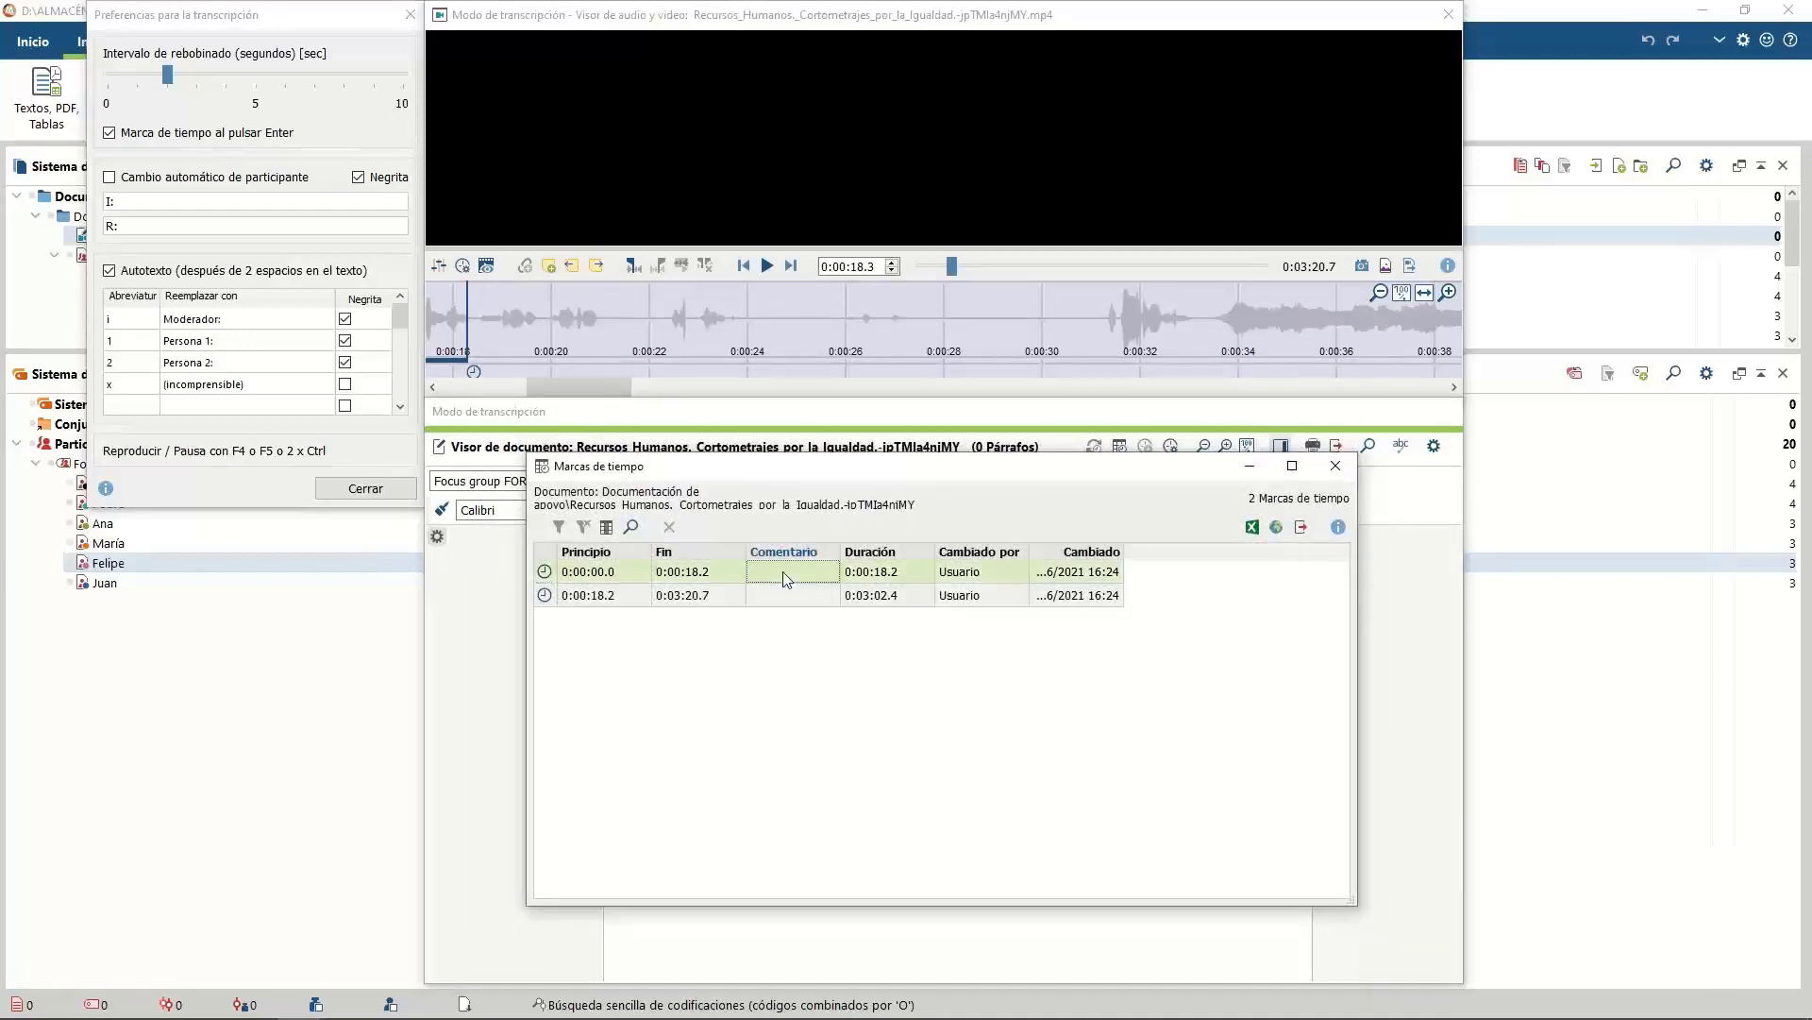
type("Inicio")
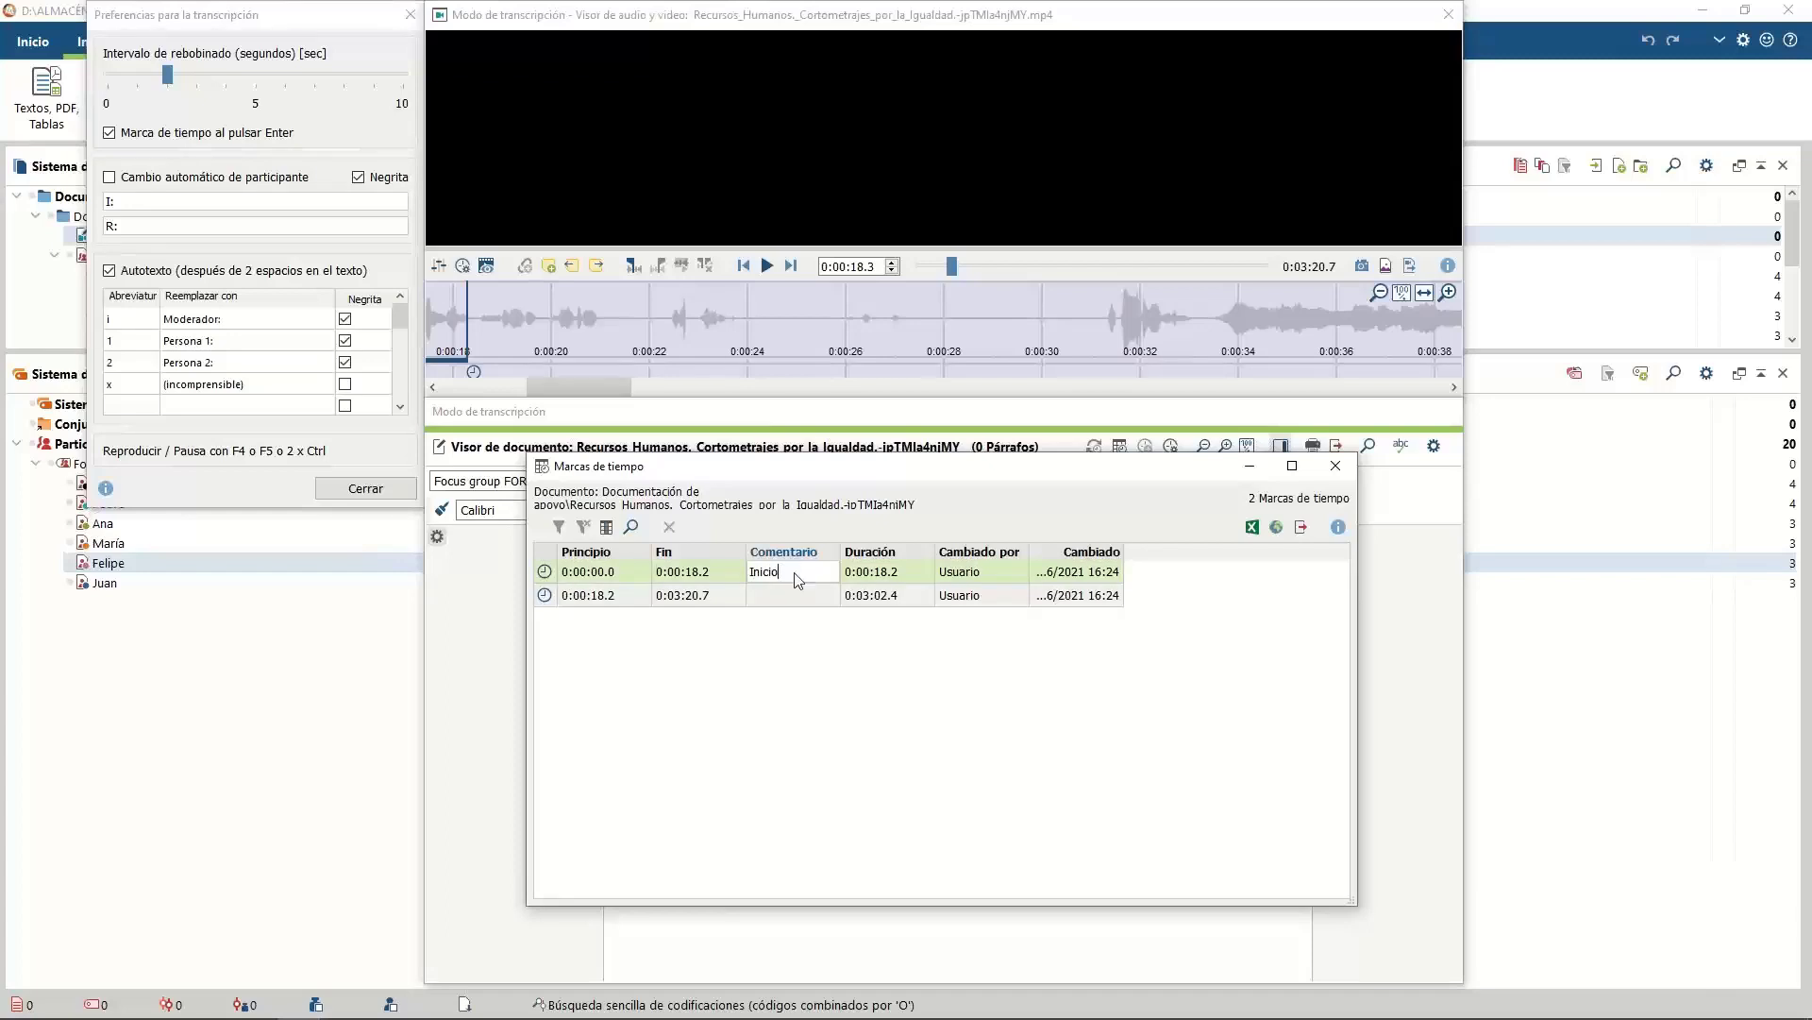
left_click(783, 595)
left_click(780, 598)
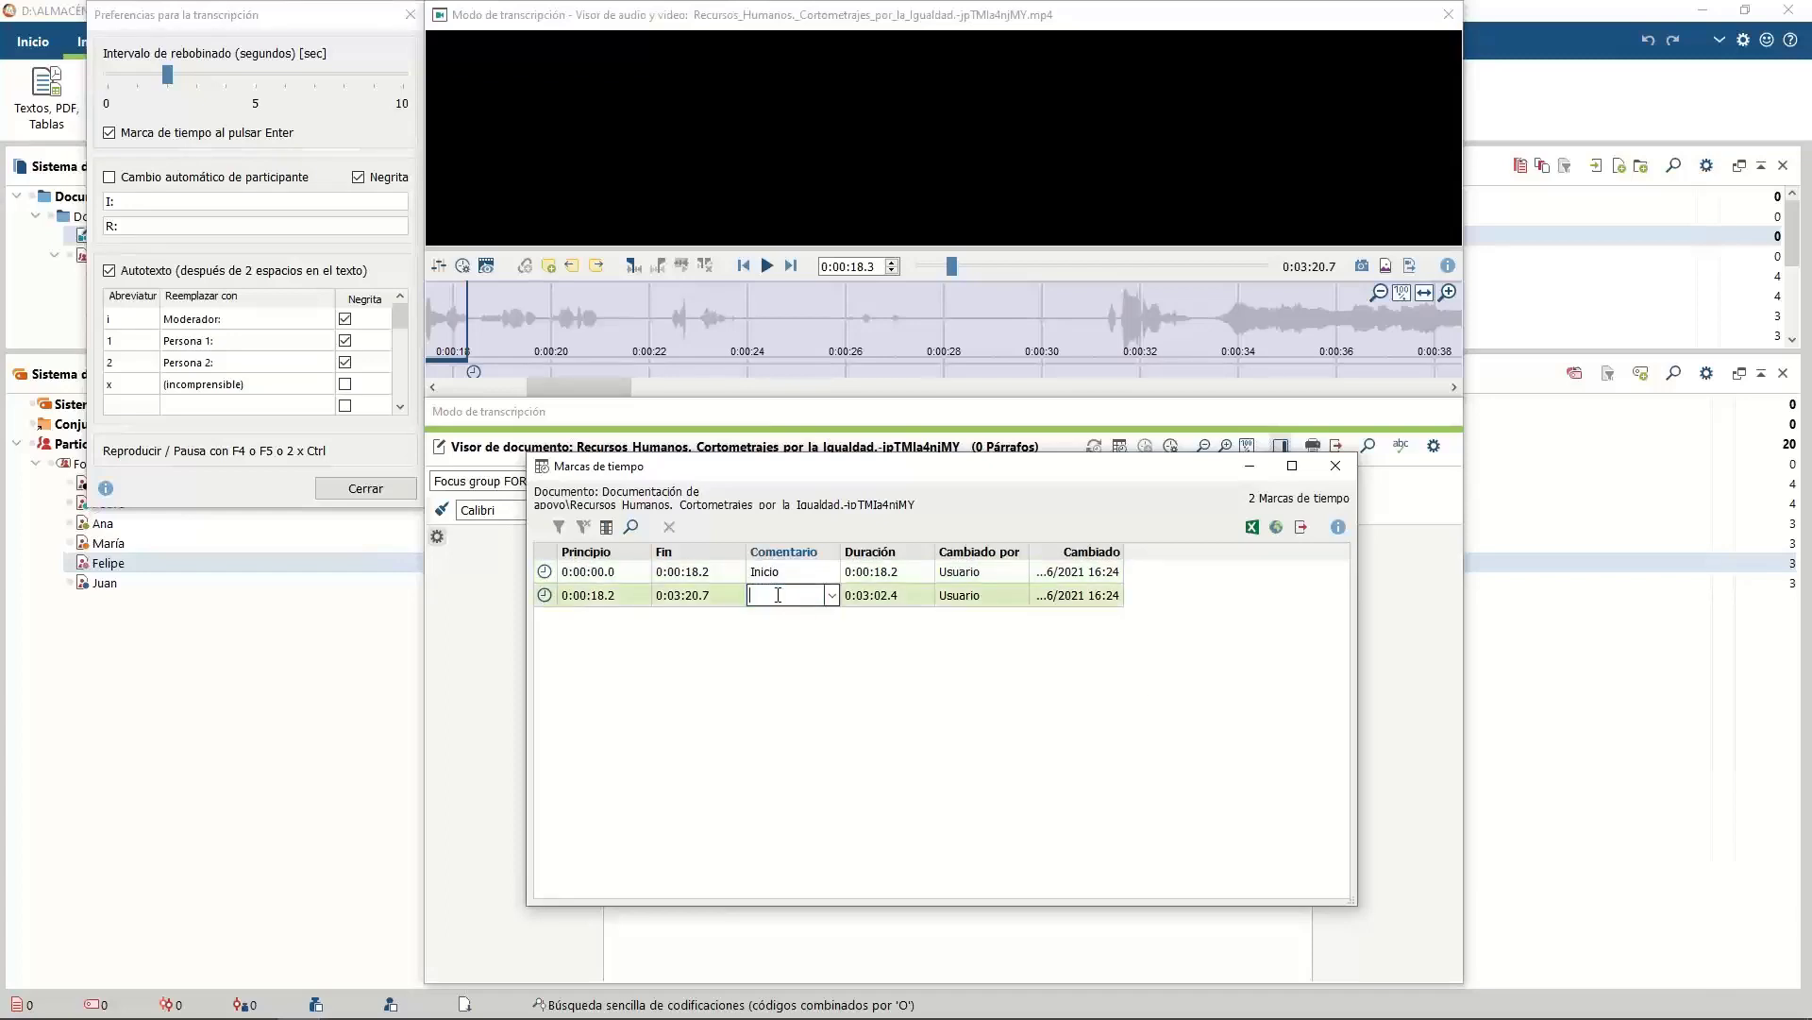
type("Acción 1")
left_click(841, 683)
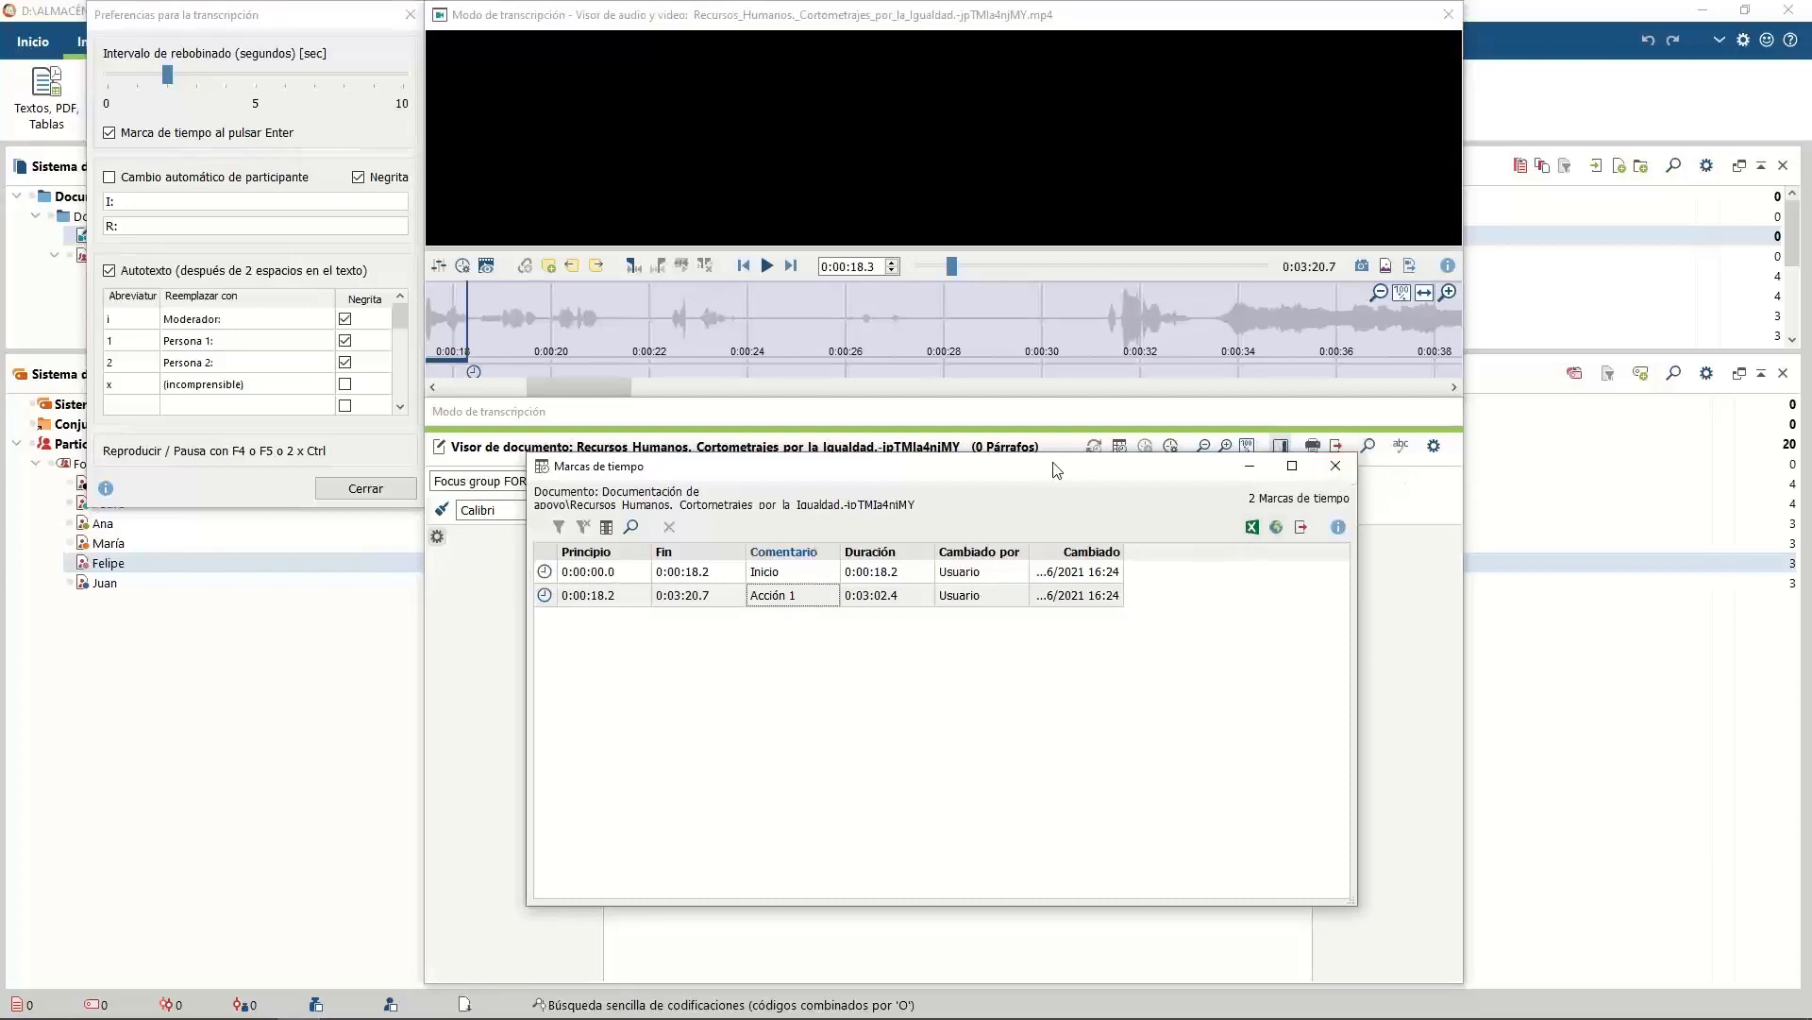
Move the timestamp overview aside, play the clips of the Inicio and Acción 1 timestamps, and pause playback
left_click_drag(1074, 469, 1352, 494)
left_click(594, 537)
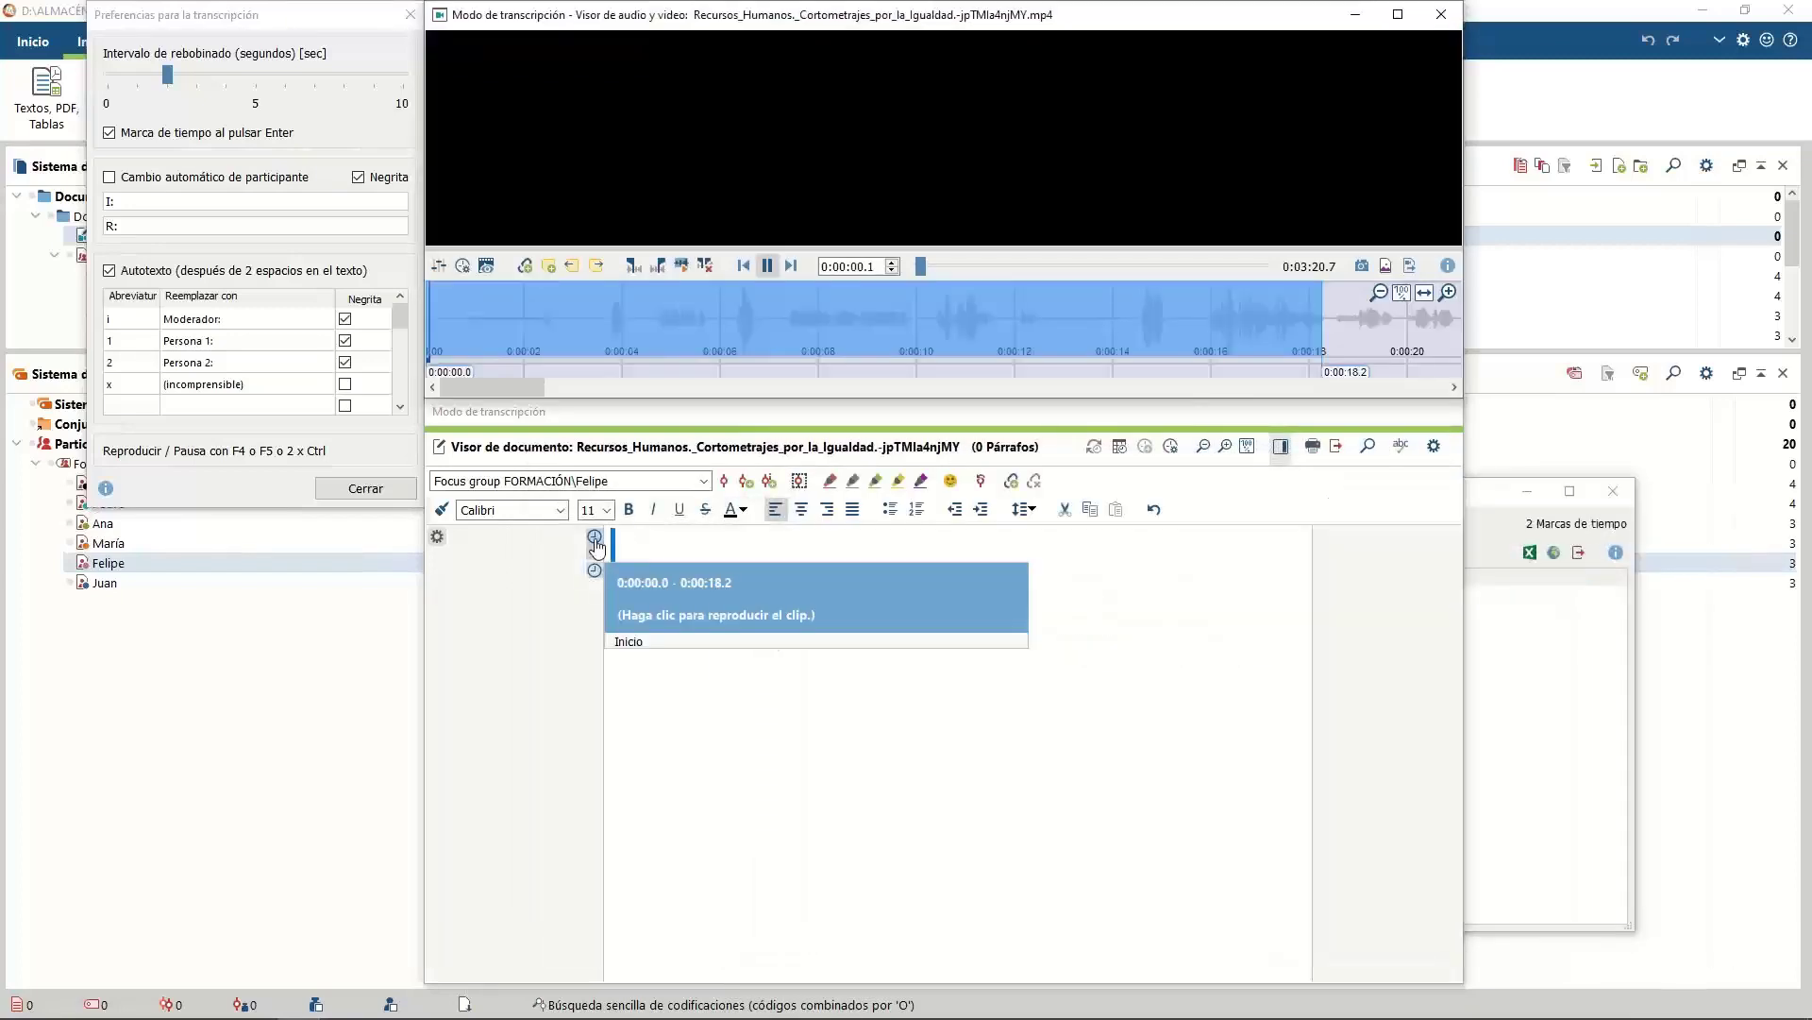
left_click(595, 571)
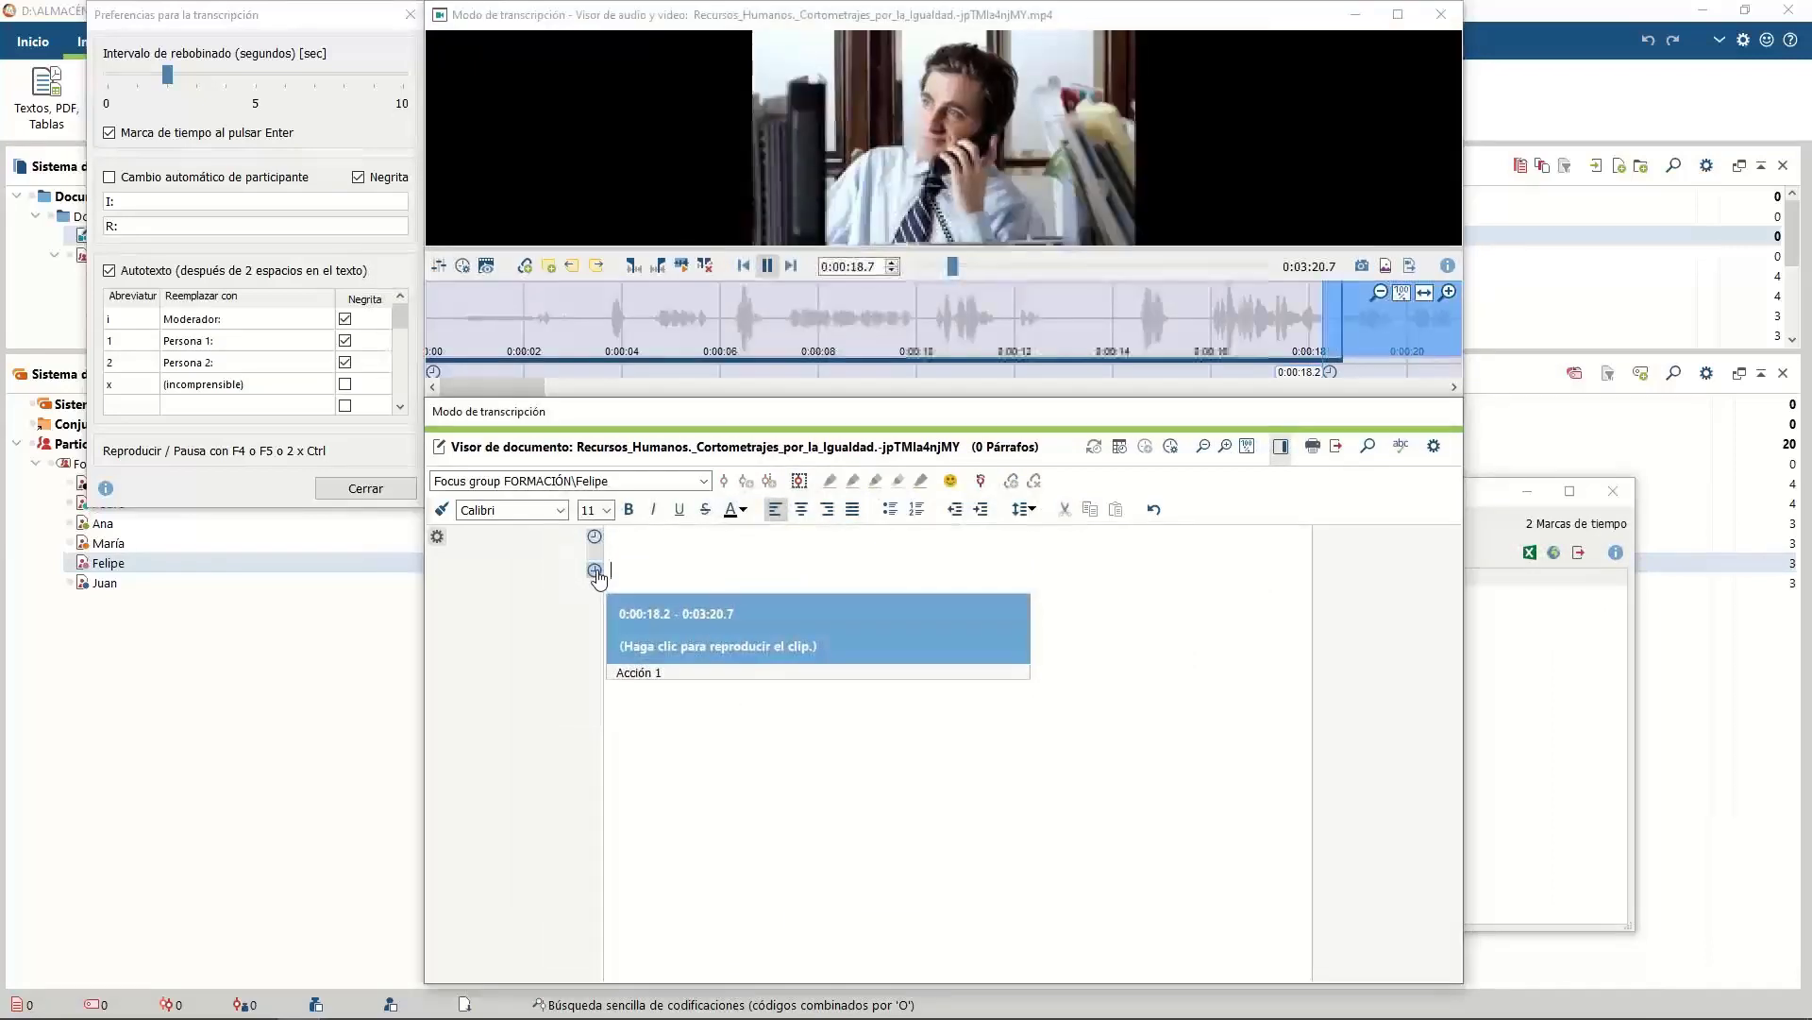
left_click(767, 266)
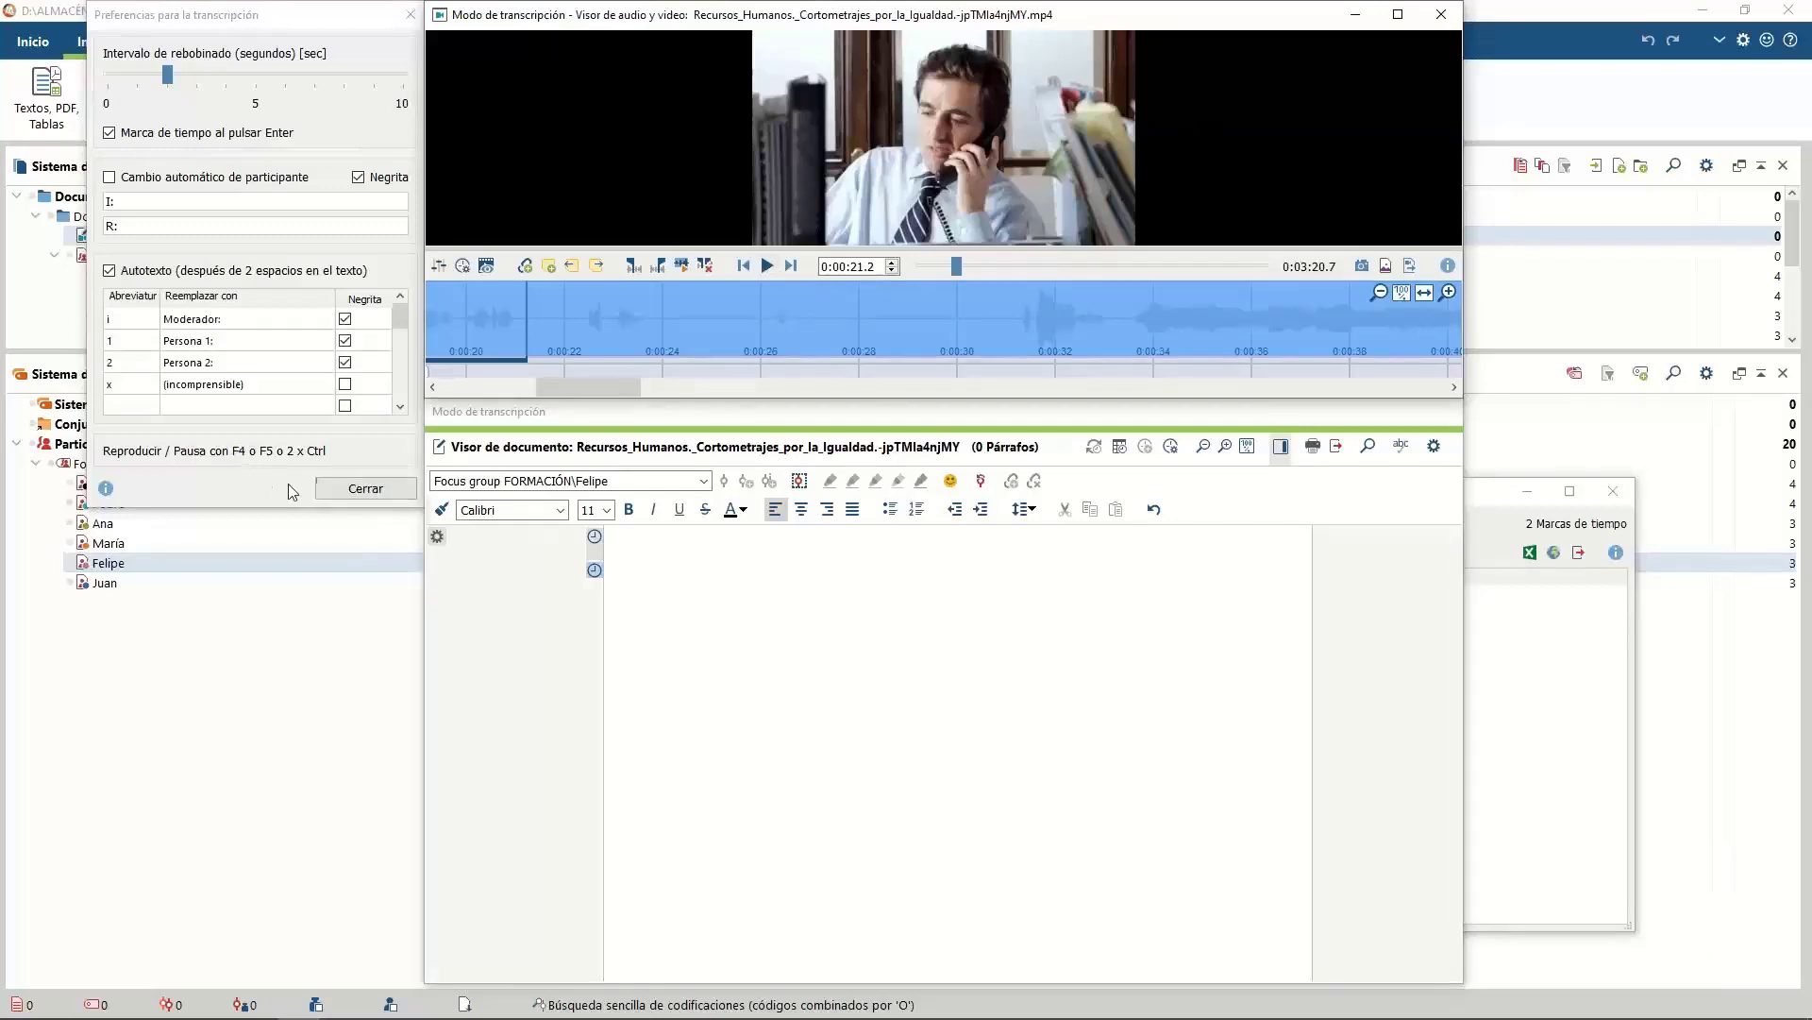
Close the transcription preferences and the transcription mode, and check the import sources offered for focus group transcripts
left_click(368, 491)
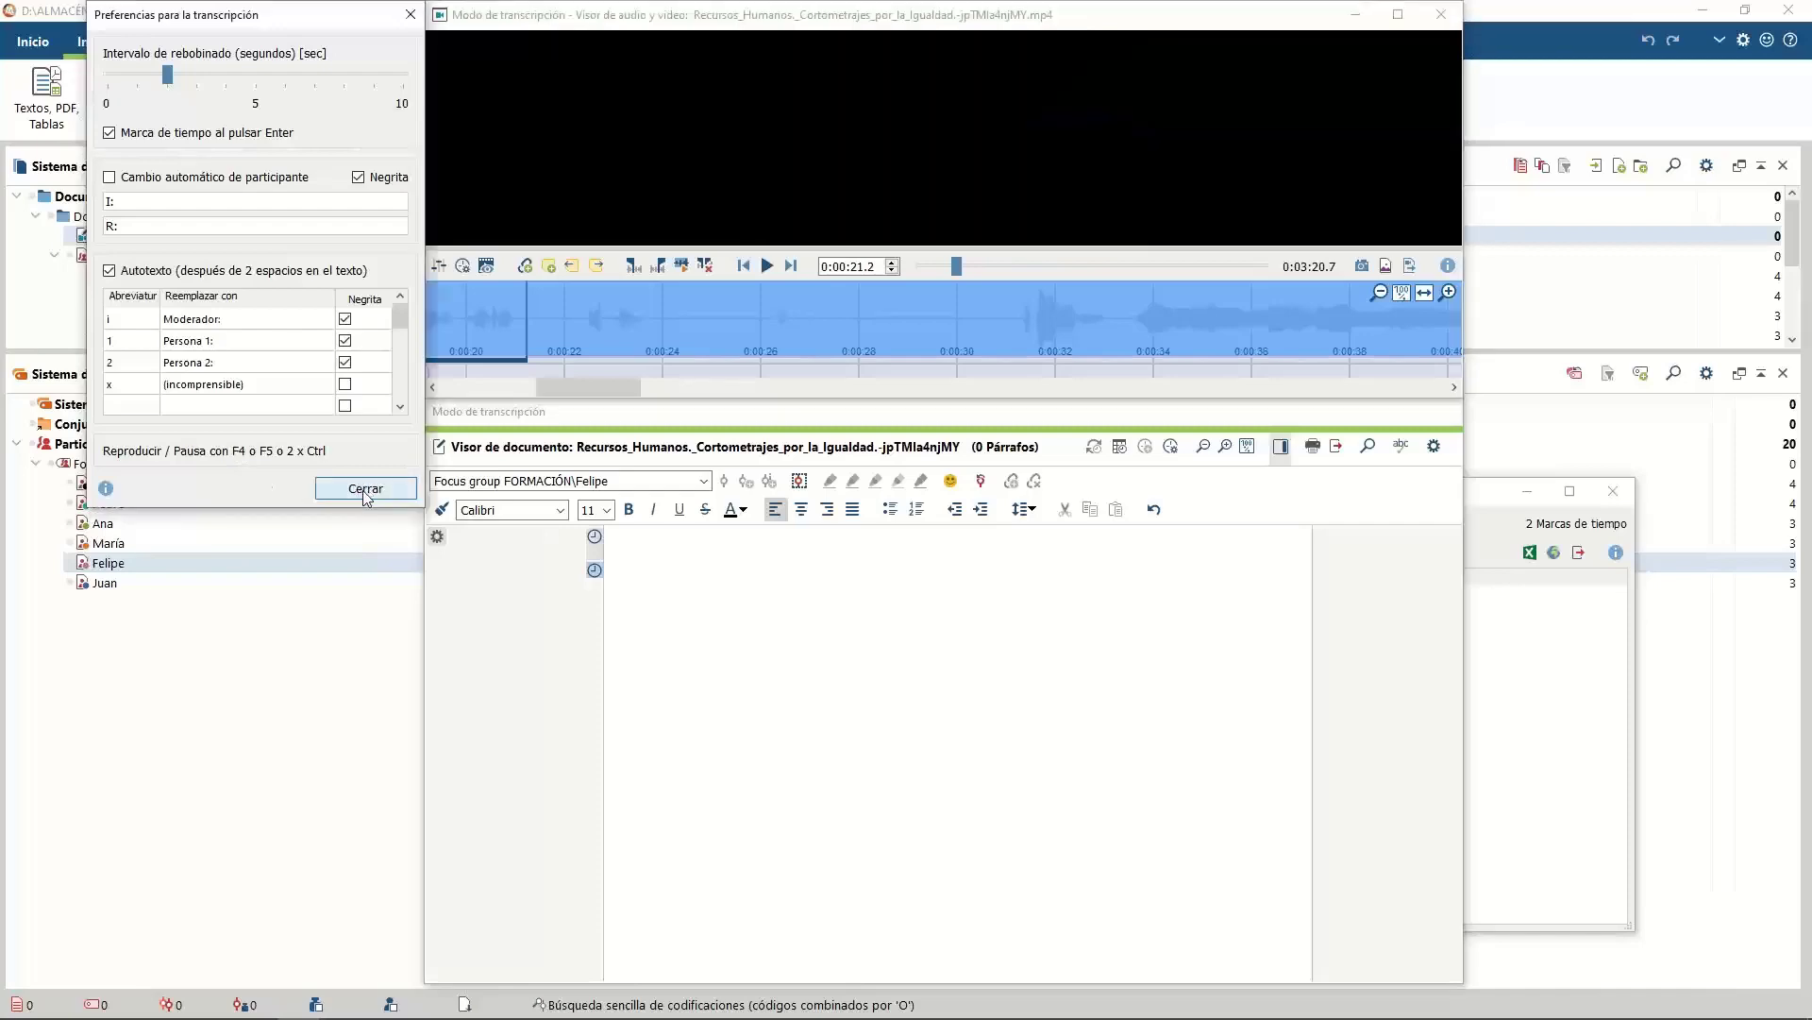
left_click(1441, 15)
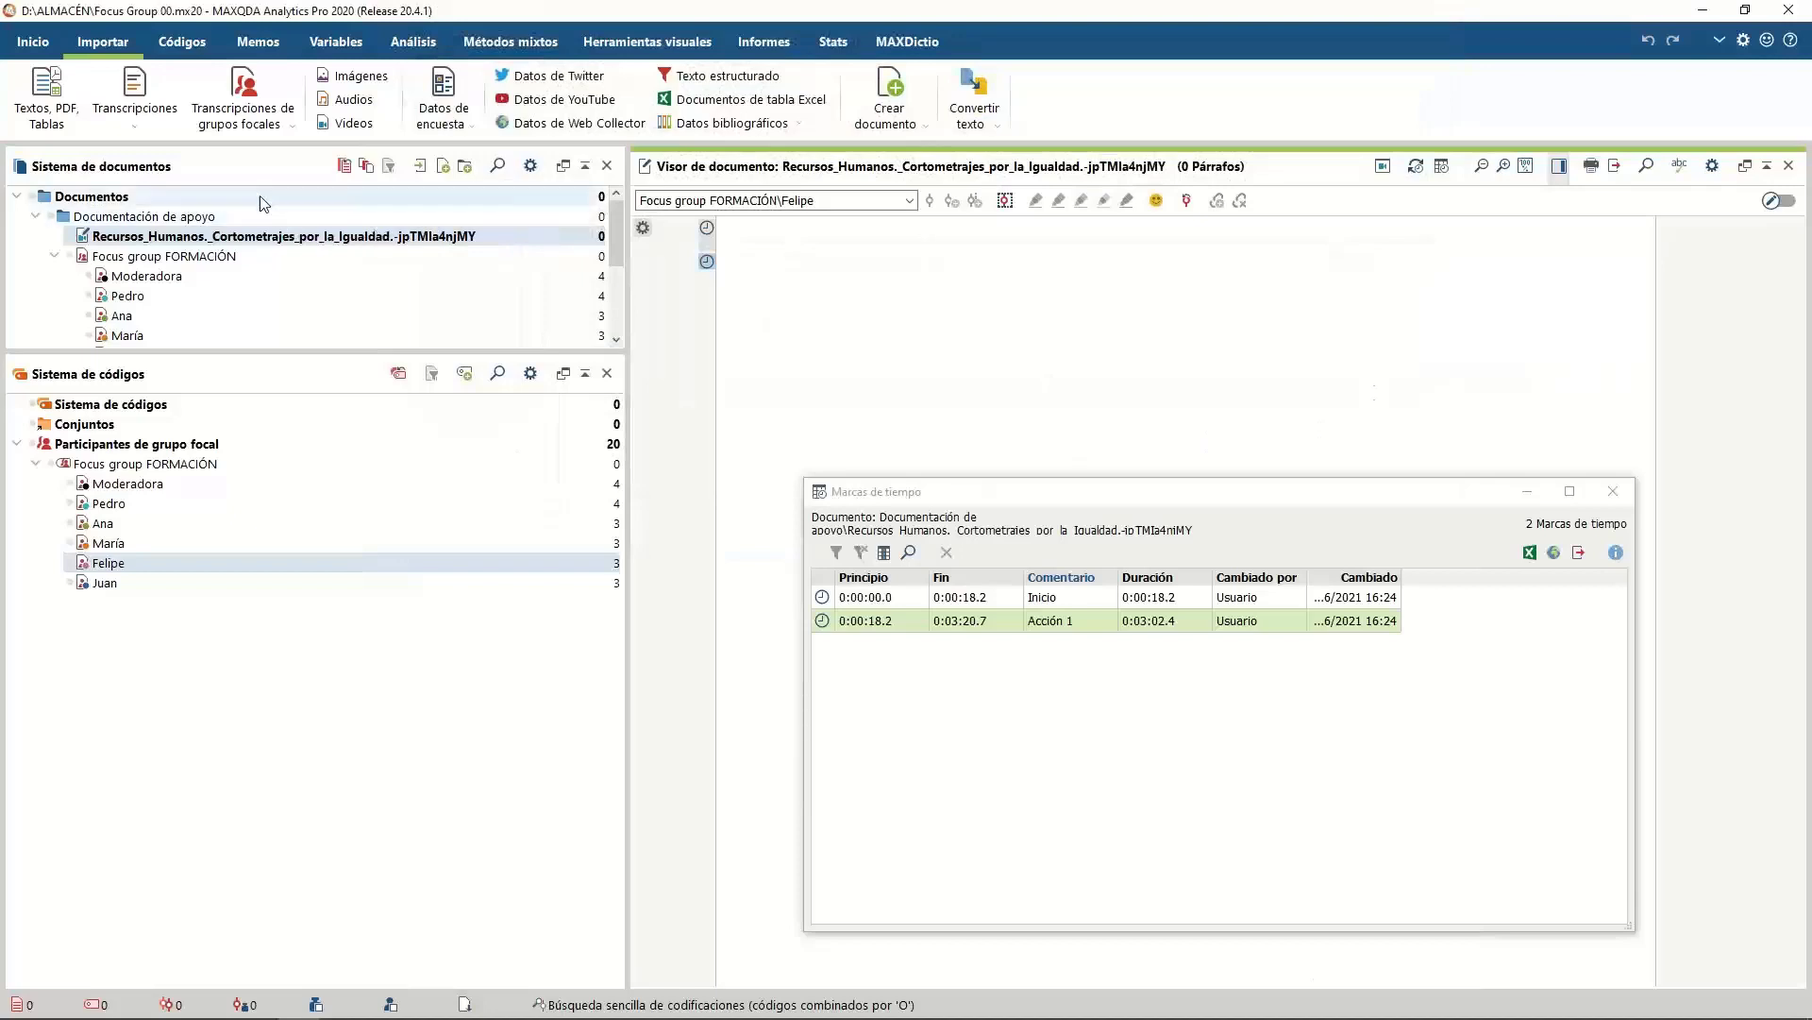
left_click(238, 123)
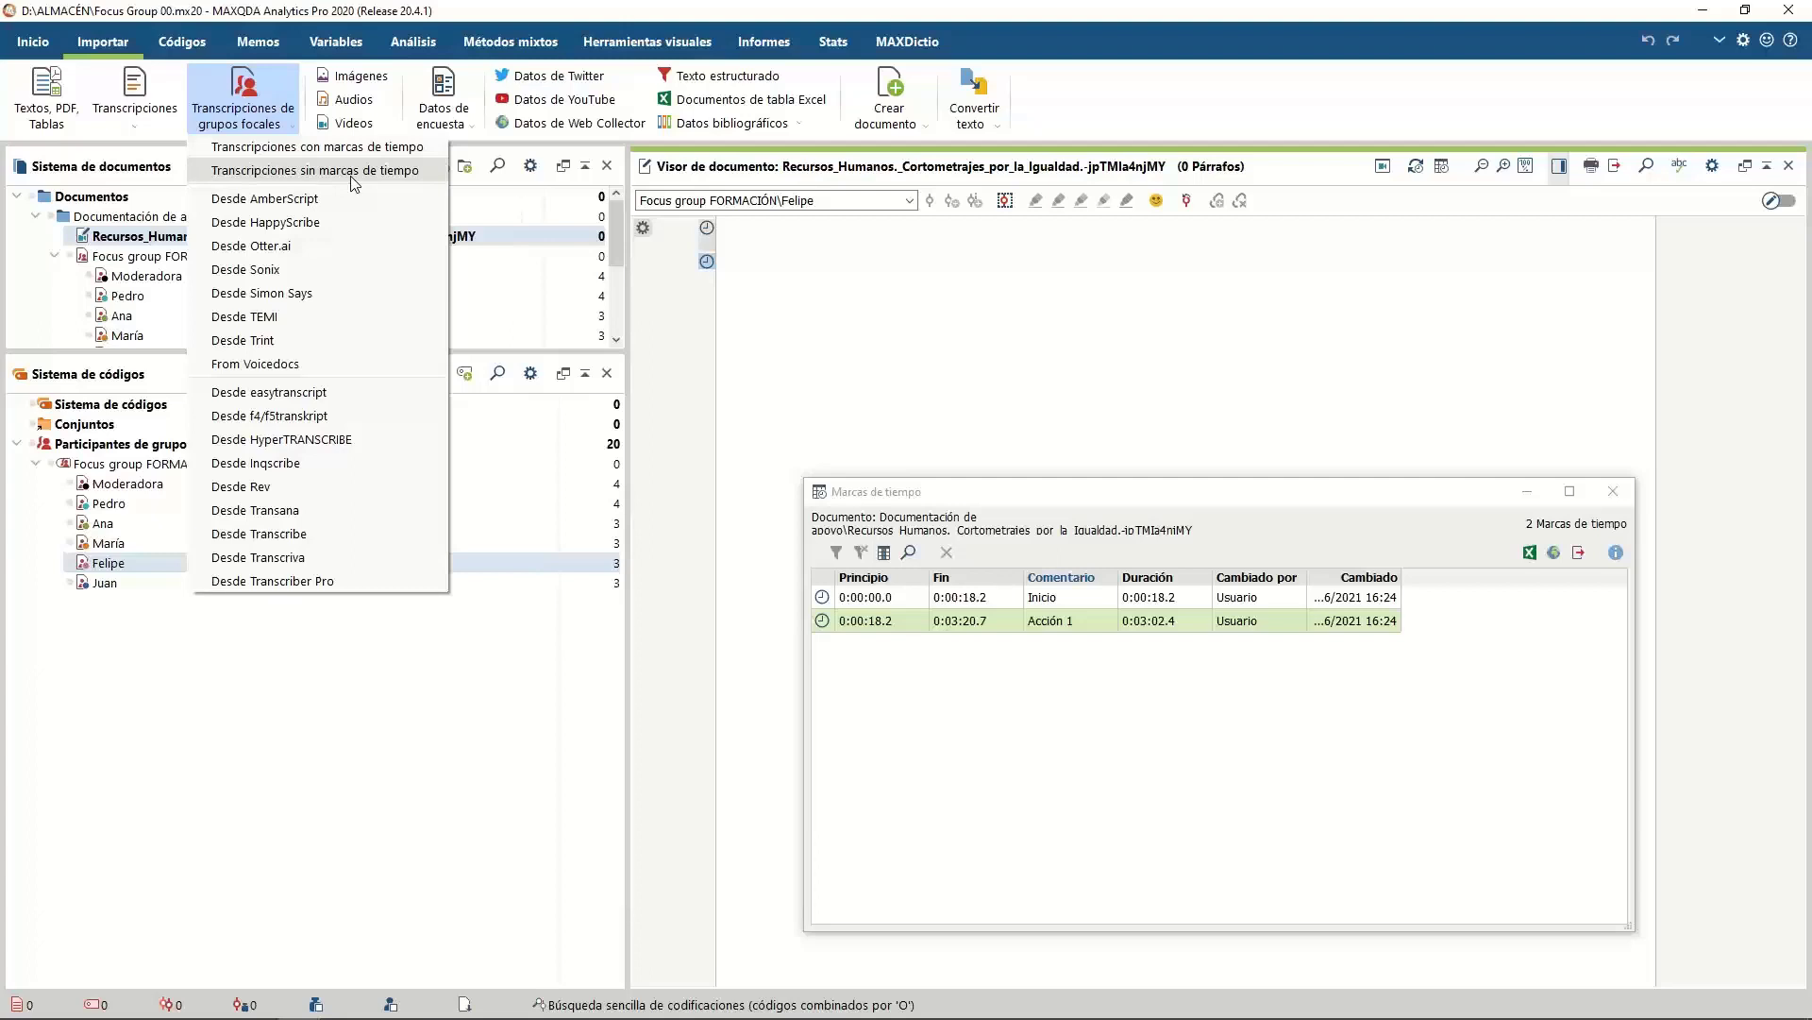
left_click(1610, 493)
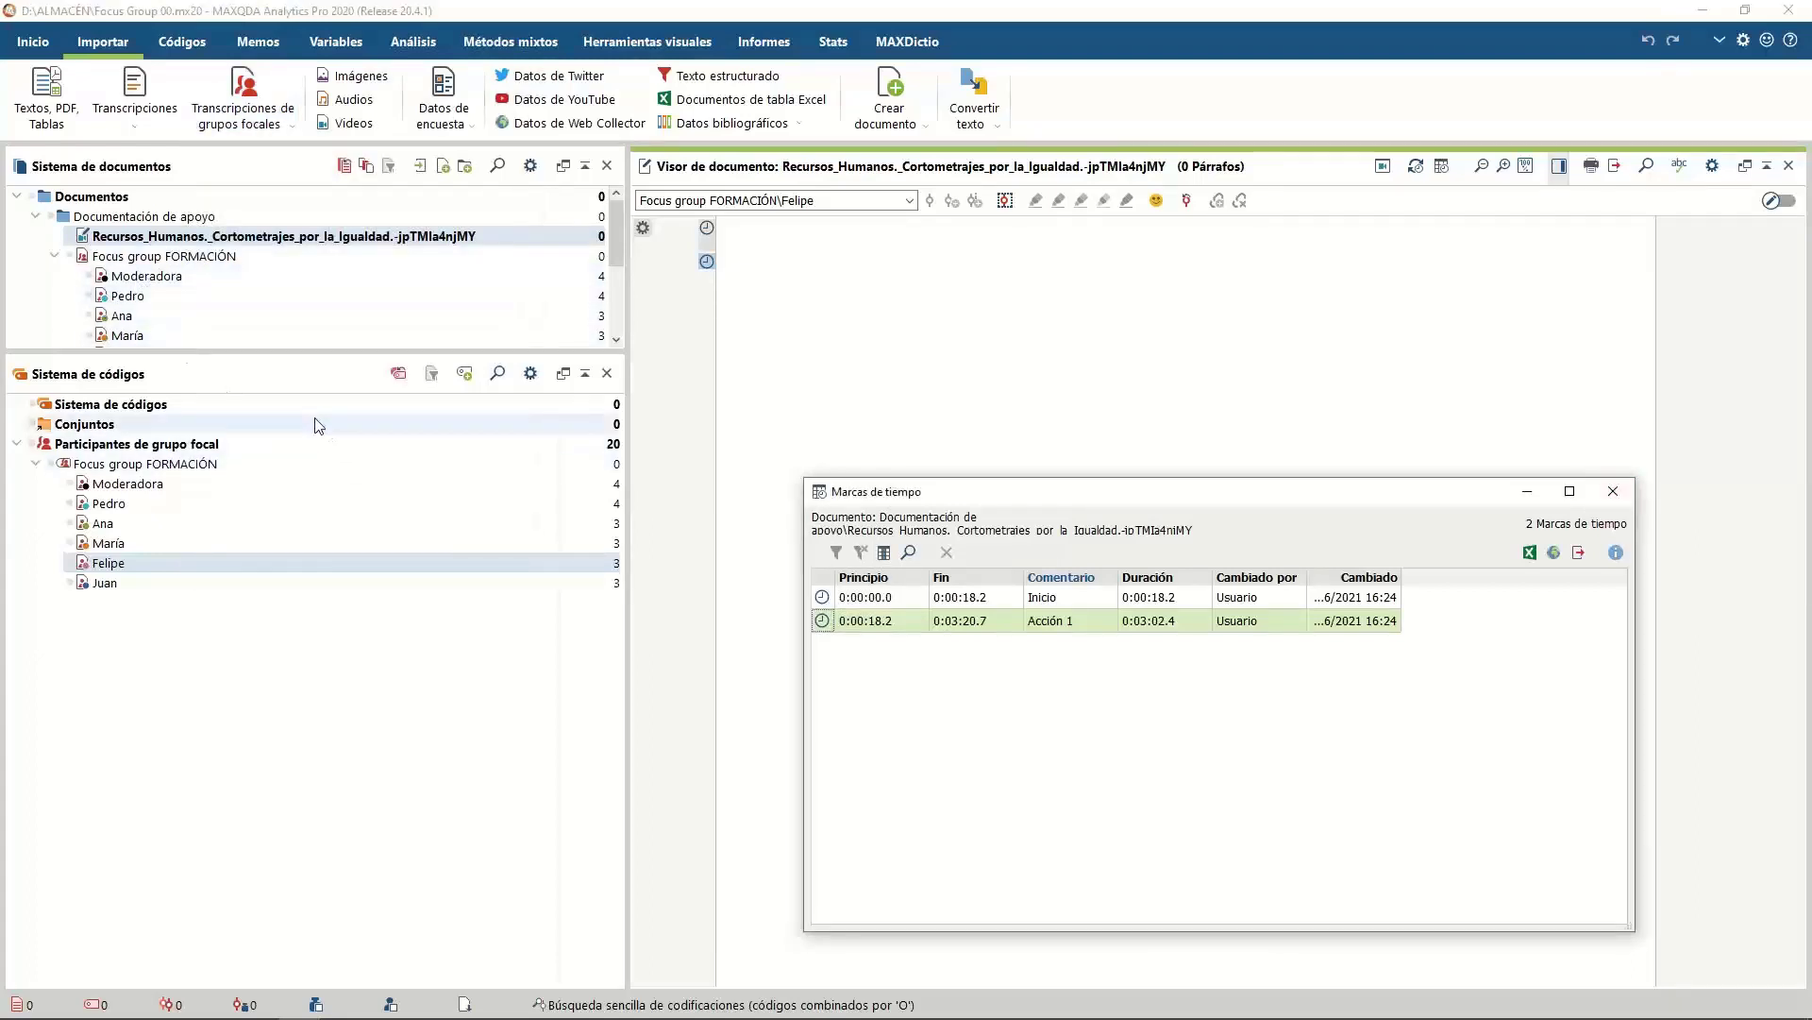
Enlarge the document list, open the Focus group FORMACIÓN transcript and move it above the Documentación de apoyo folder
left_click_drag(284, 353, 304, 467)
left_click(217, 265)
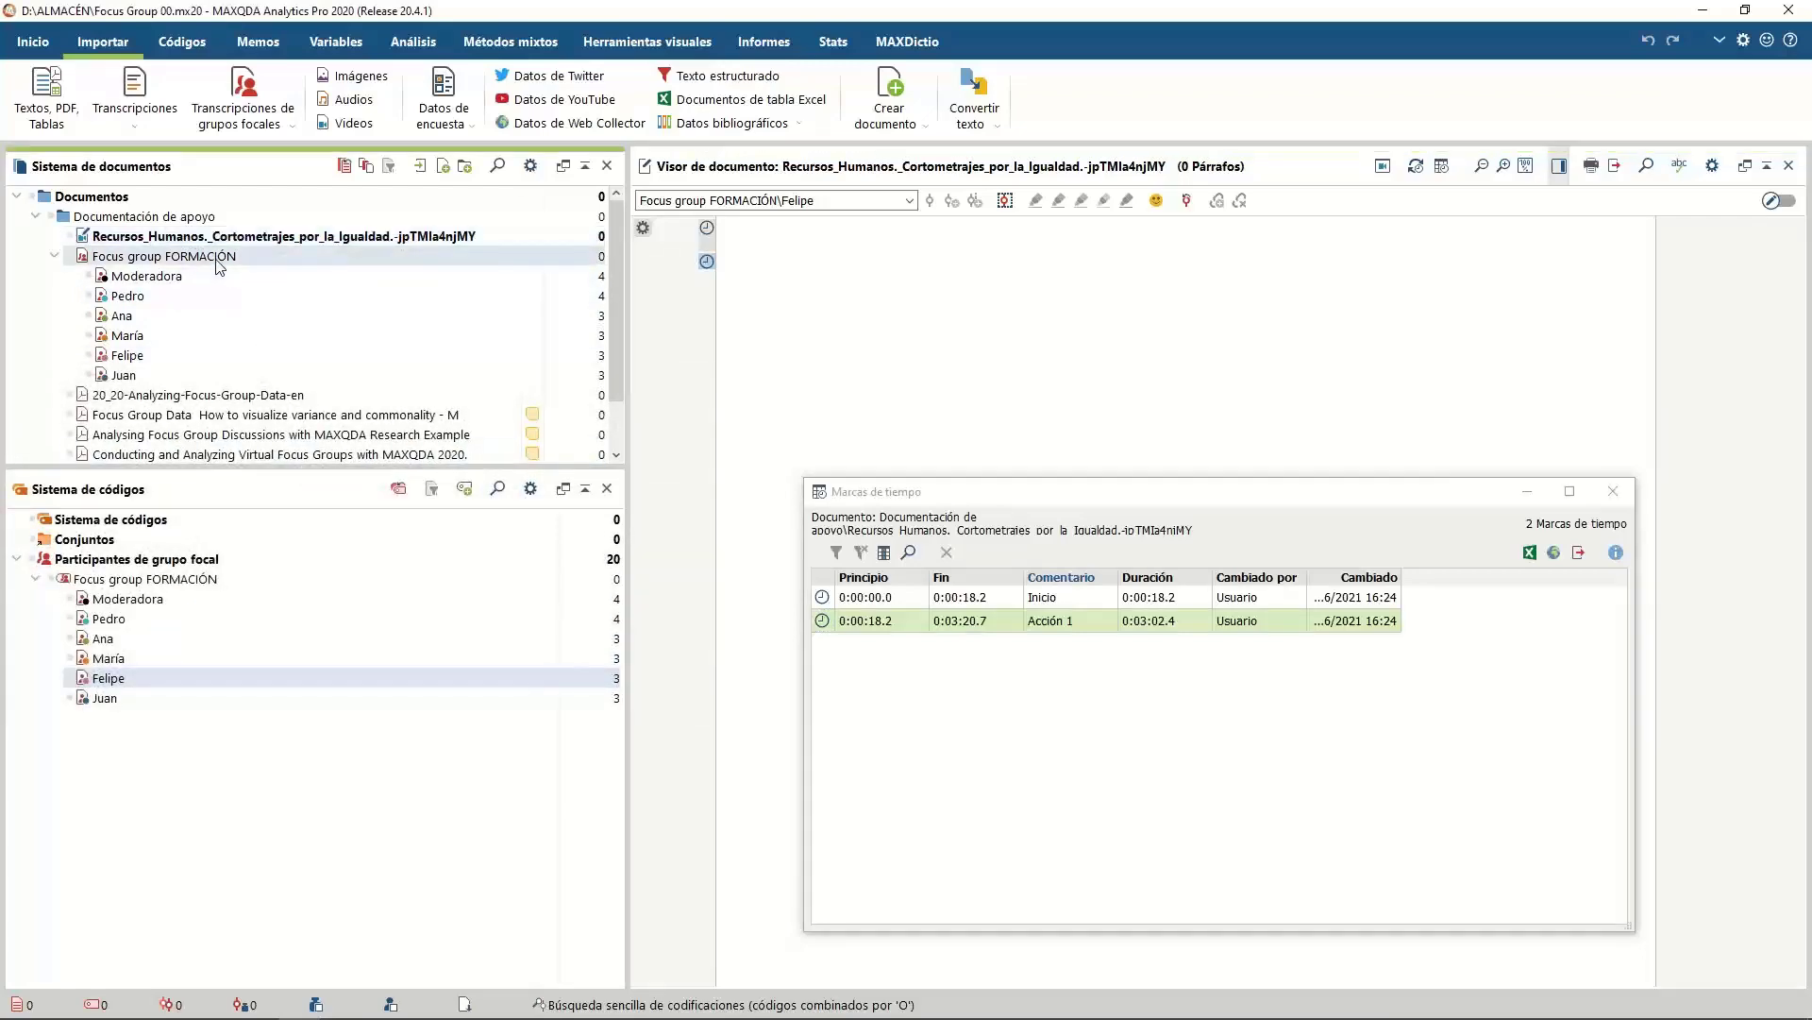
double_click(218, 264)
left_click_drag(217, 264, 225, 212)
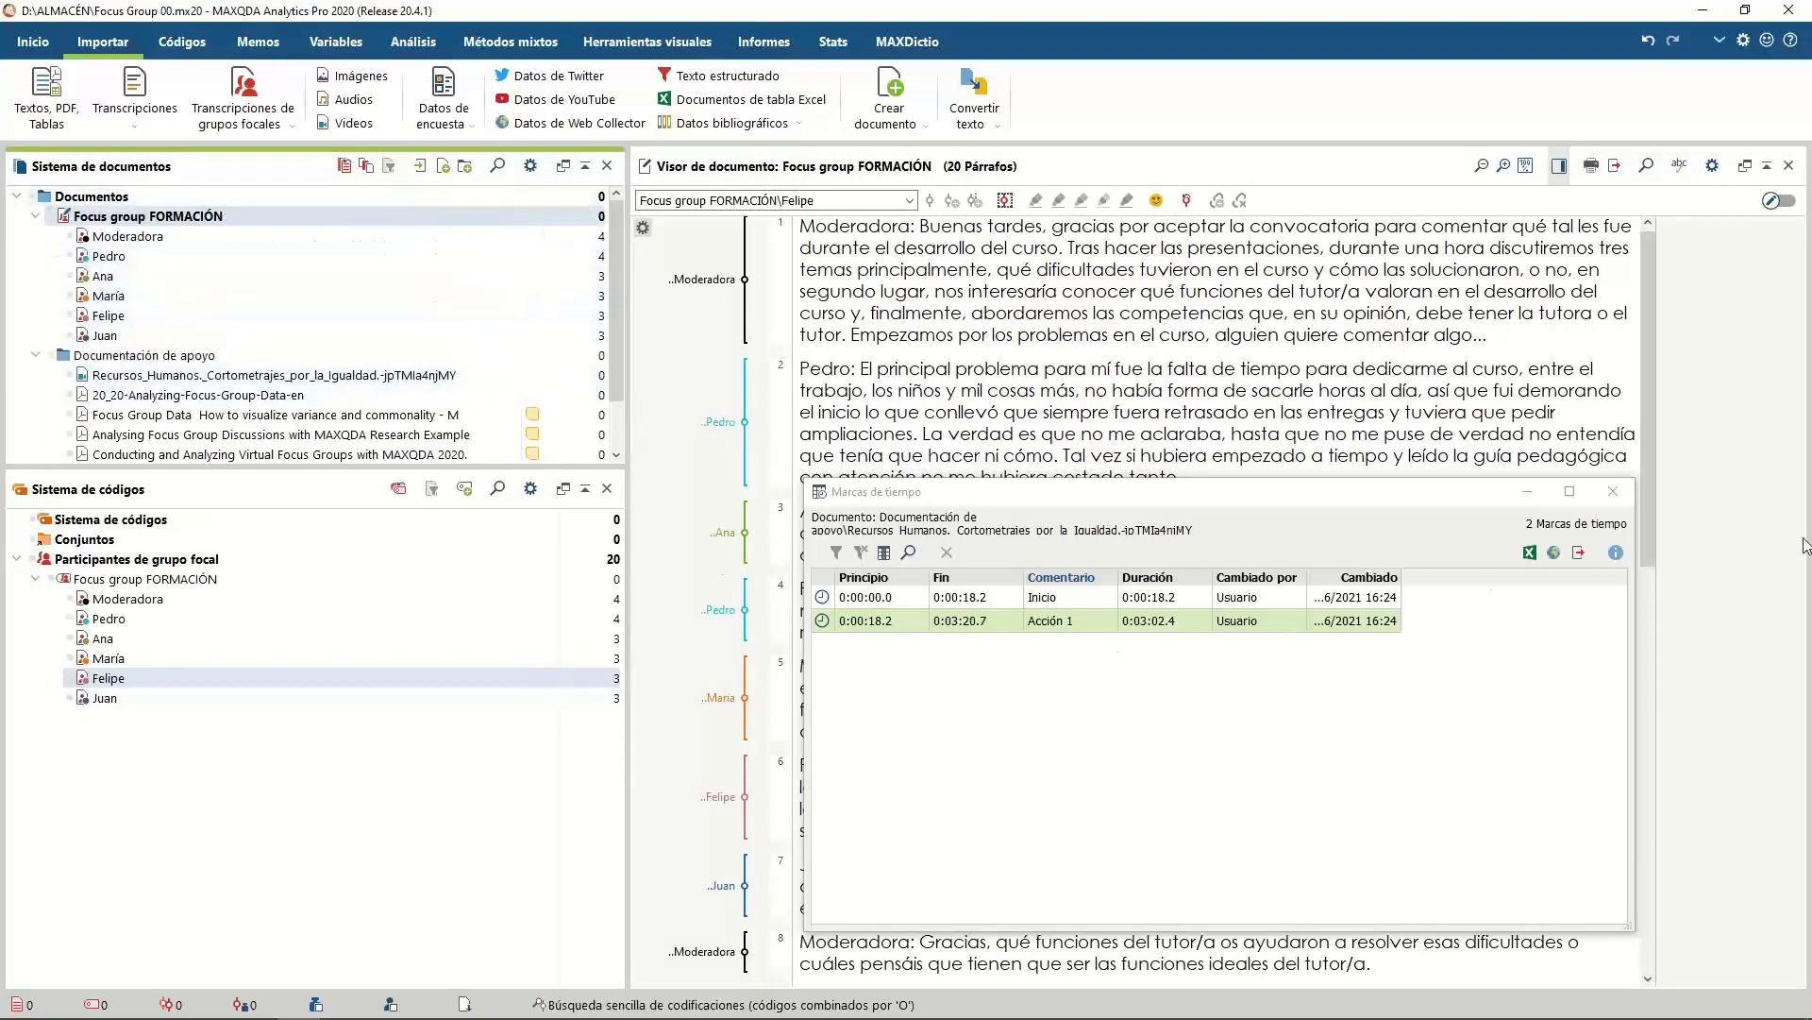
Close the timestamp overview and enlarge the transcript text to read through the participants' contributions
left_click(1613, 492)
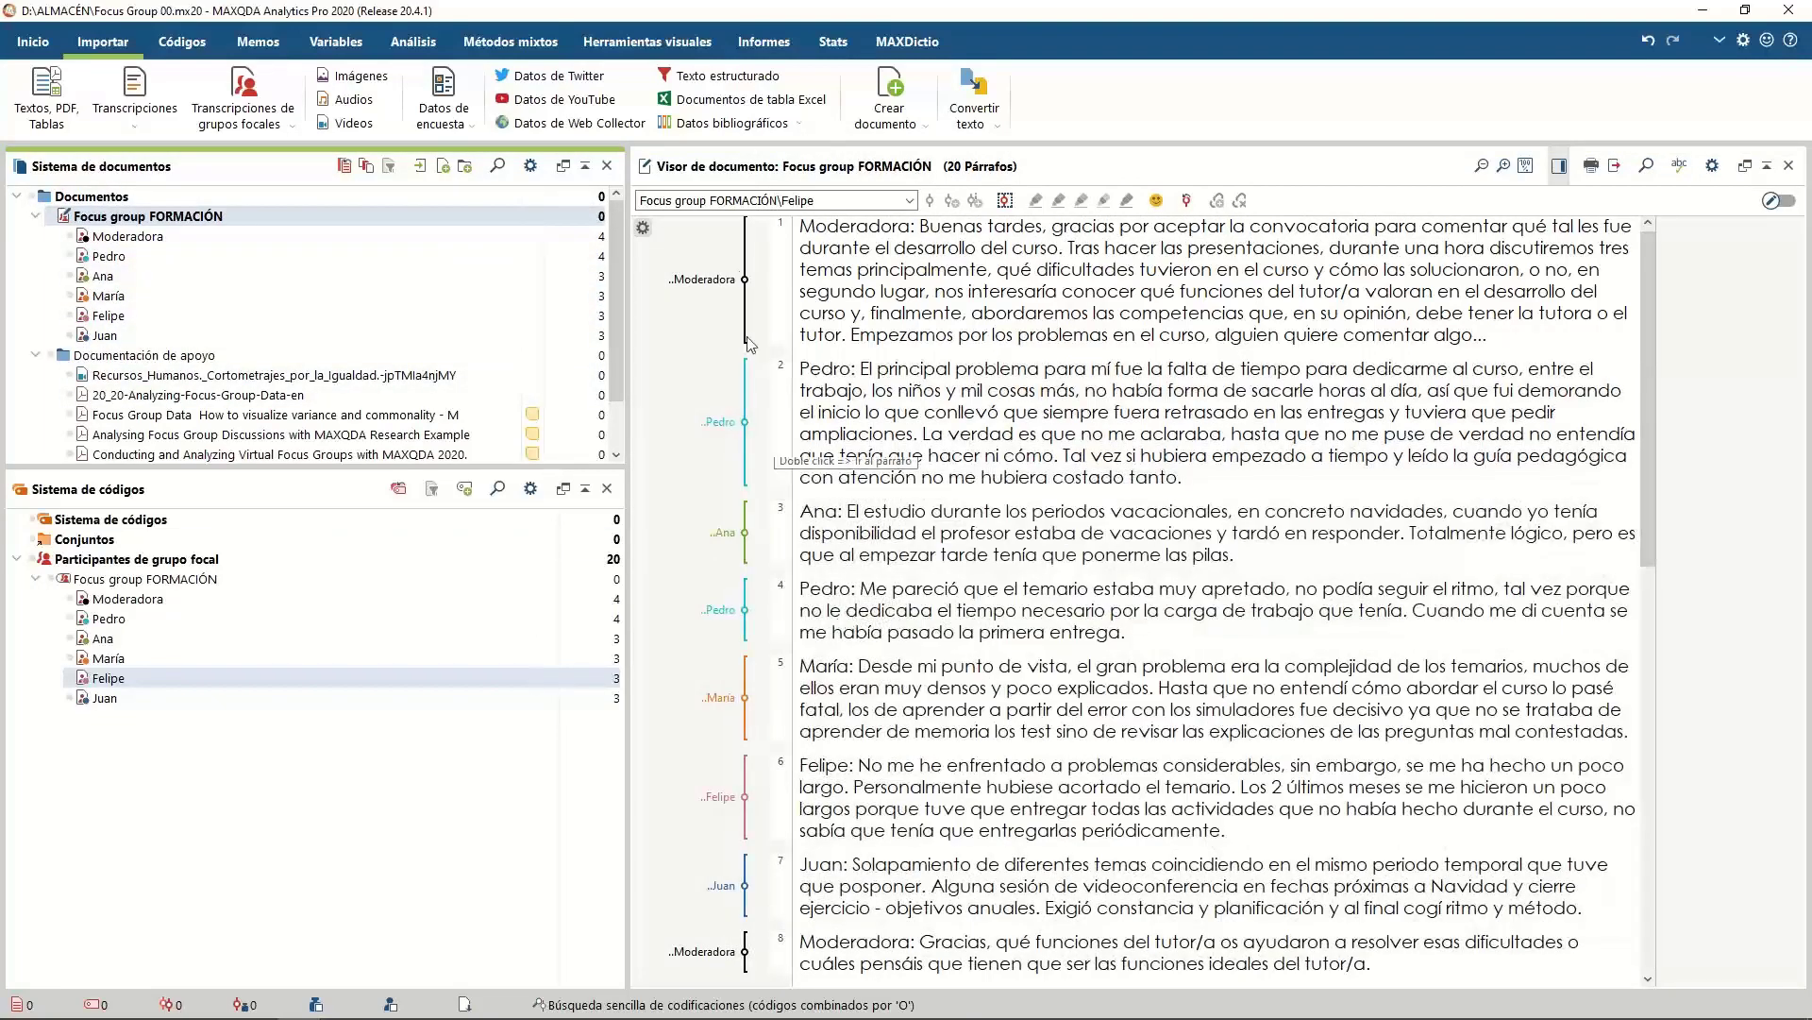
scroll(992, 722, "up", 1)
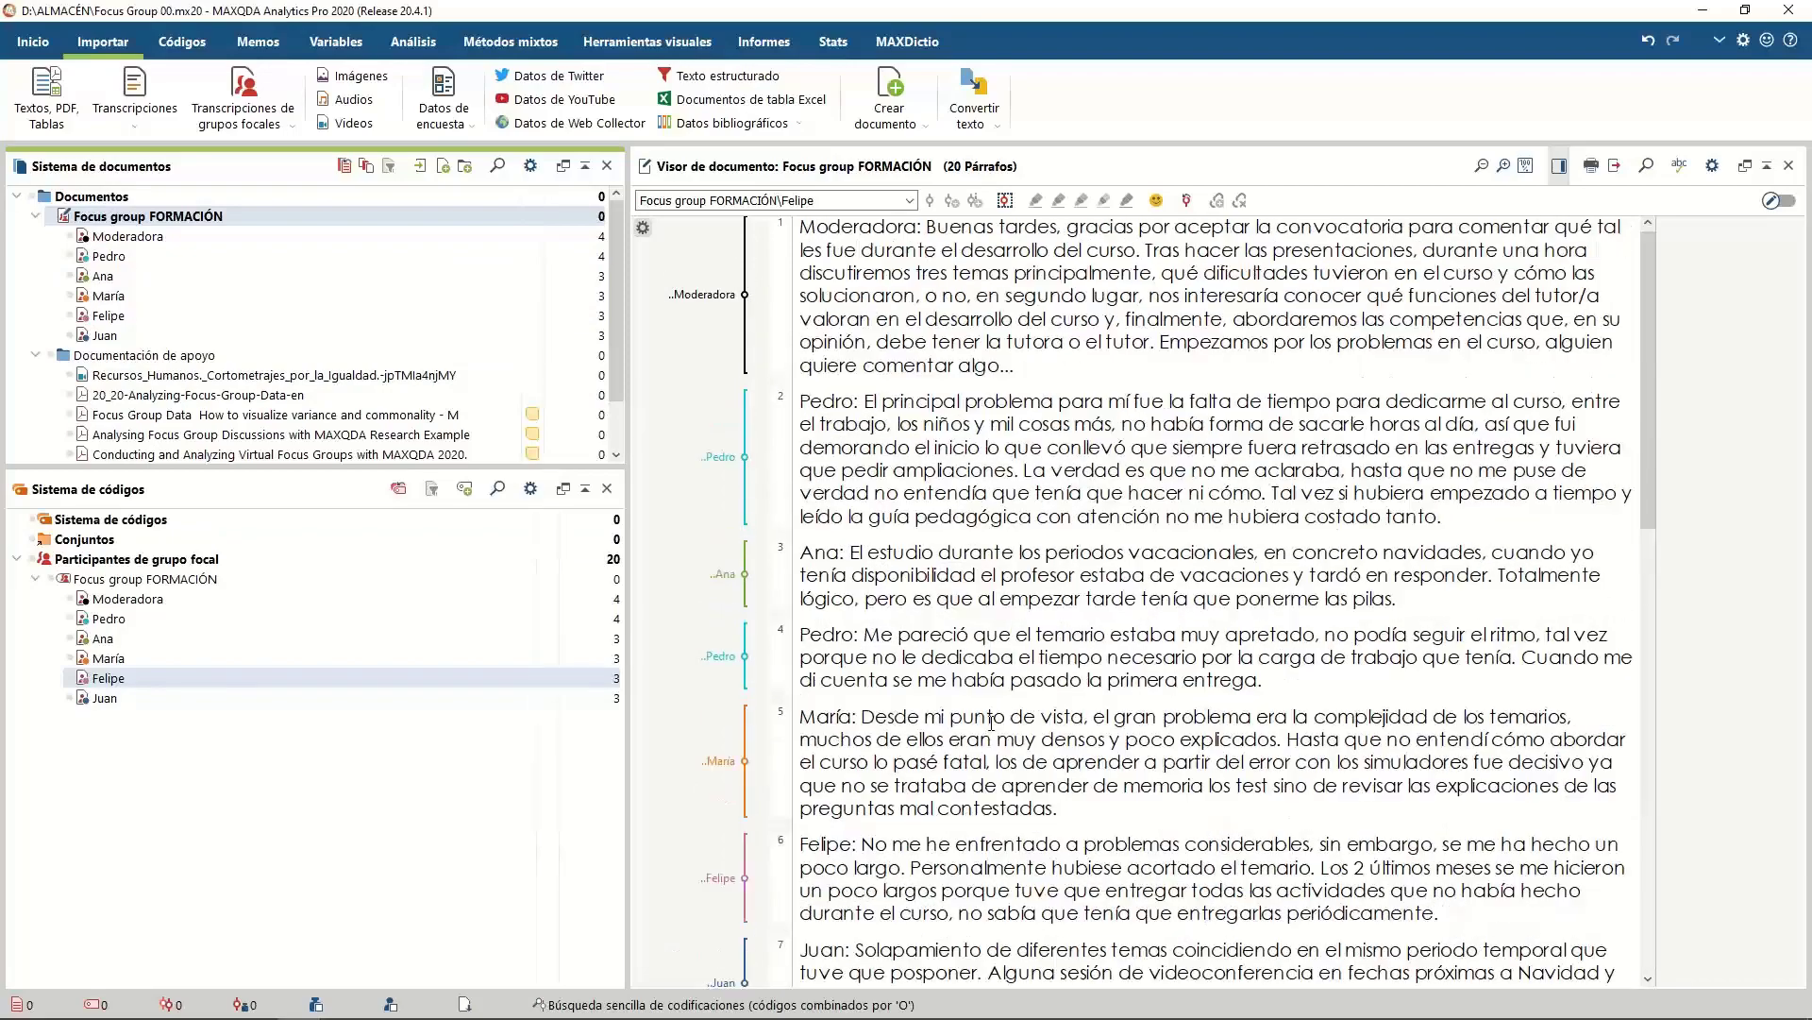
scroll(991, 722, "up", 2)
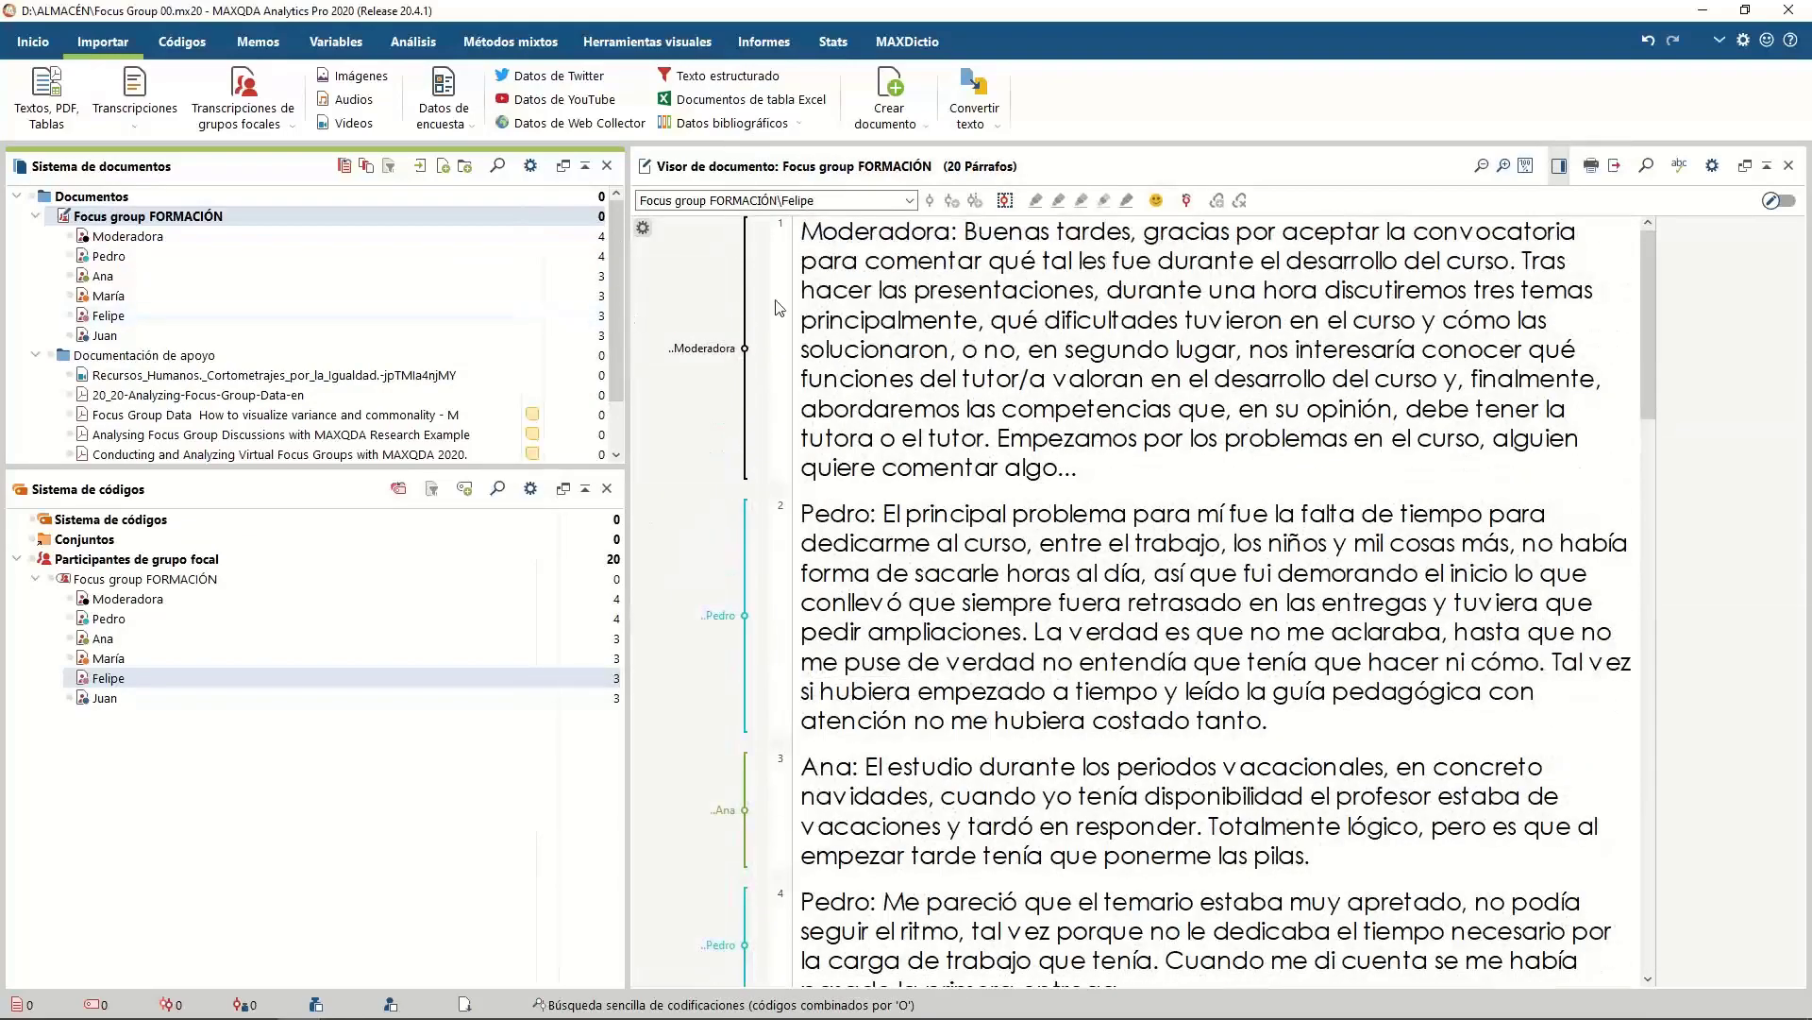
scroll(780, 706, "down", 6)
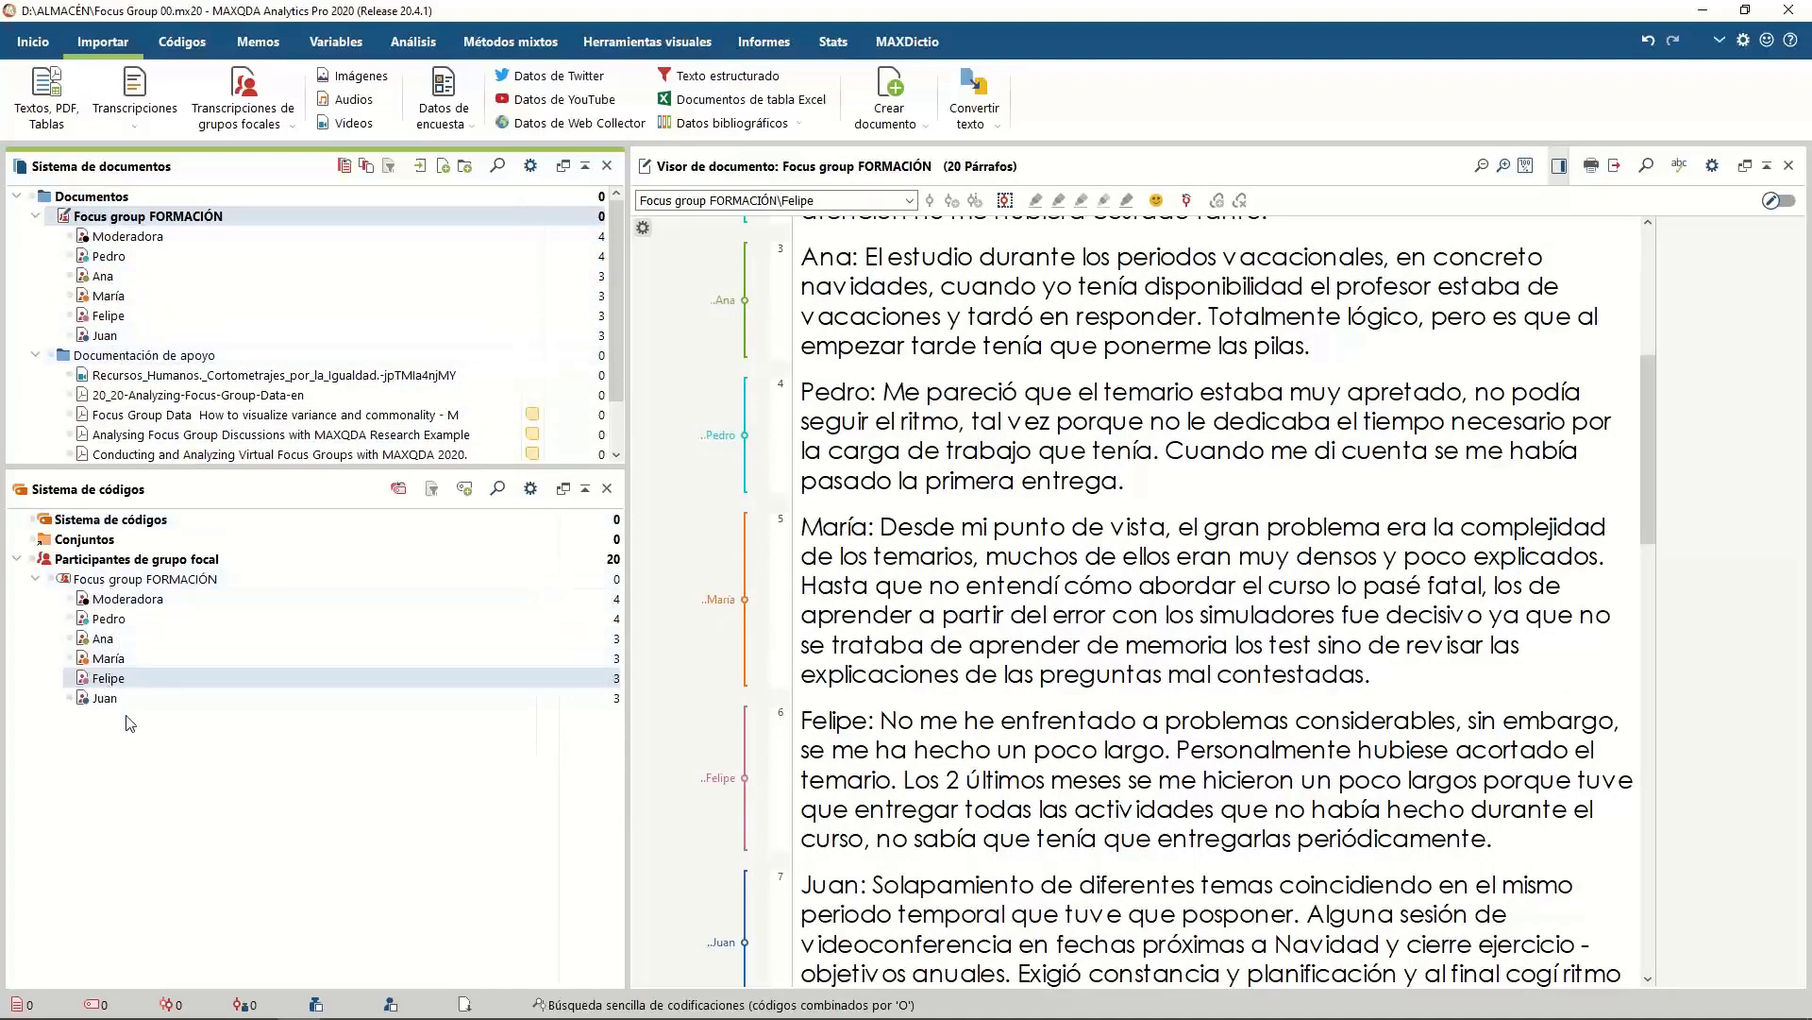
Examine the options available for the orange-coloured participant in the focus group's participant codes
left_click(73, 663)
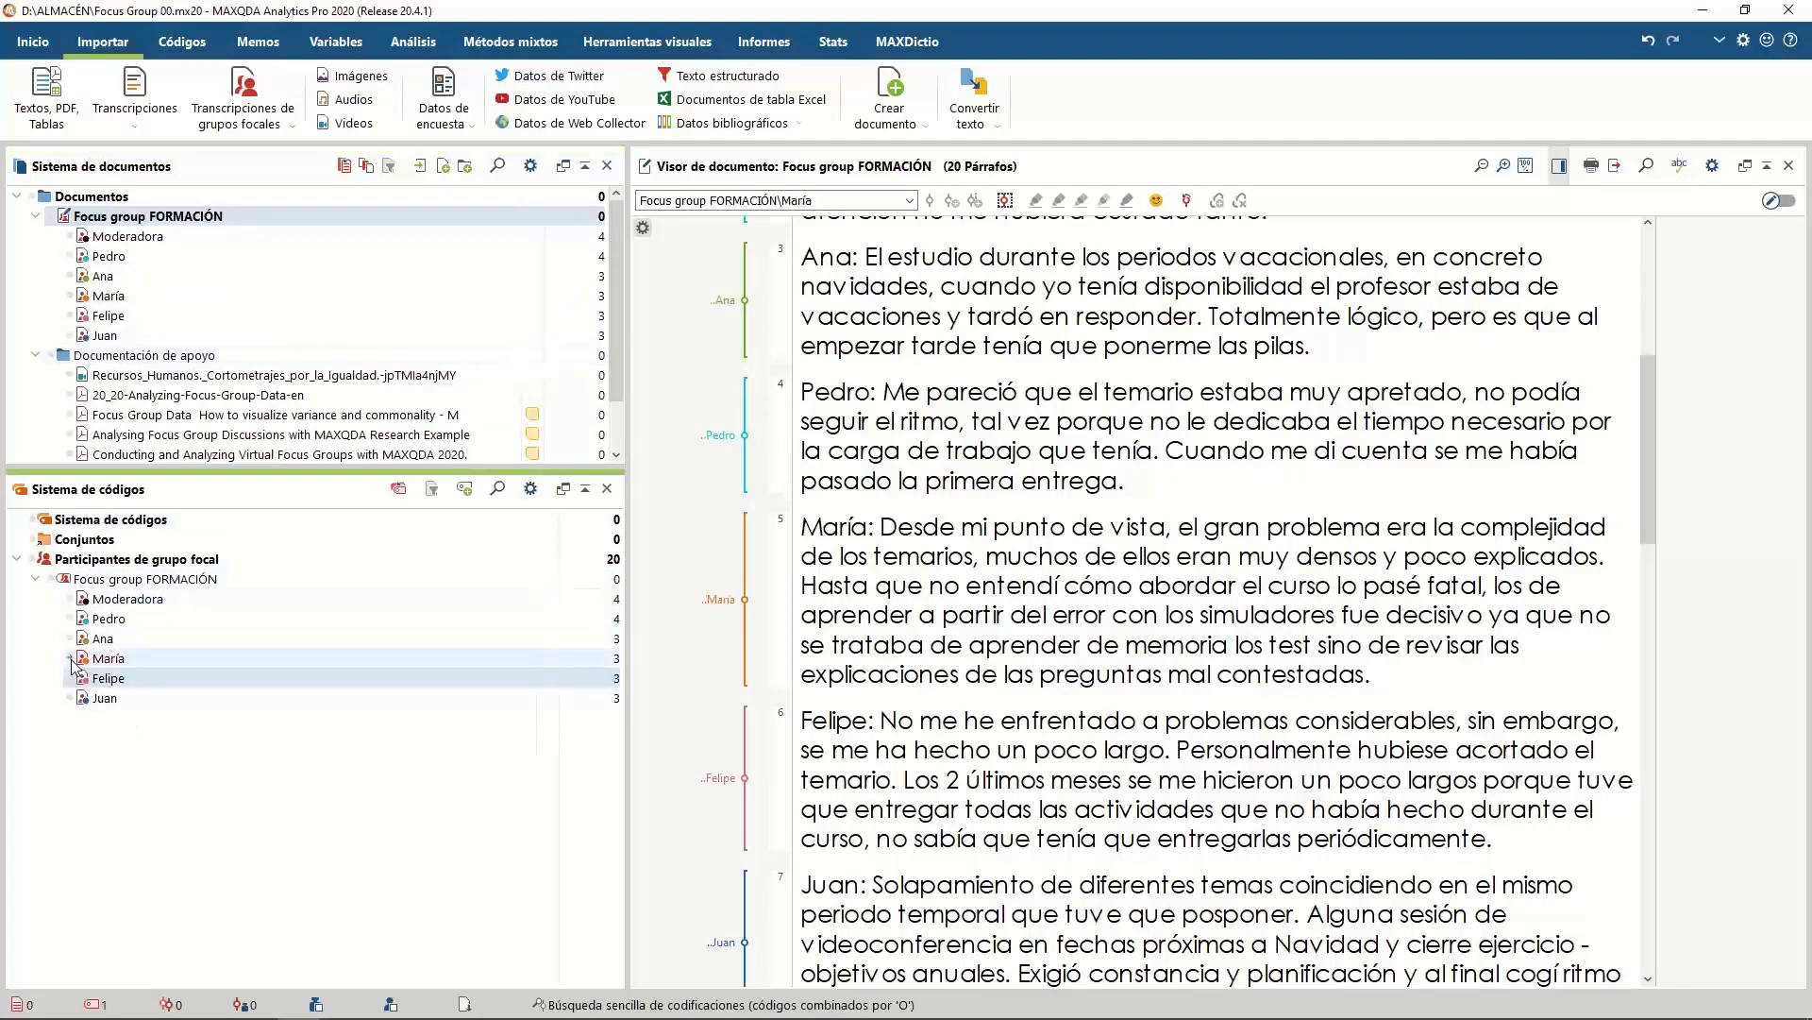
left_click(75, 666)
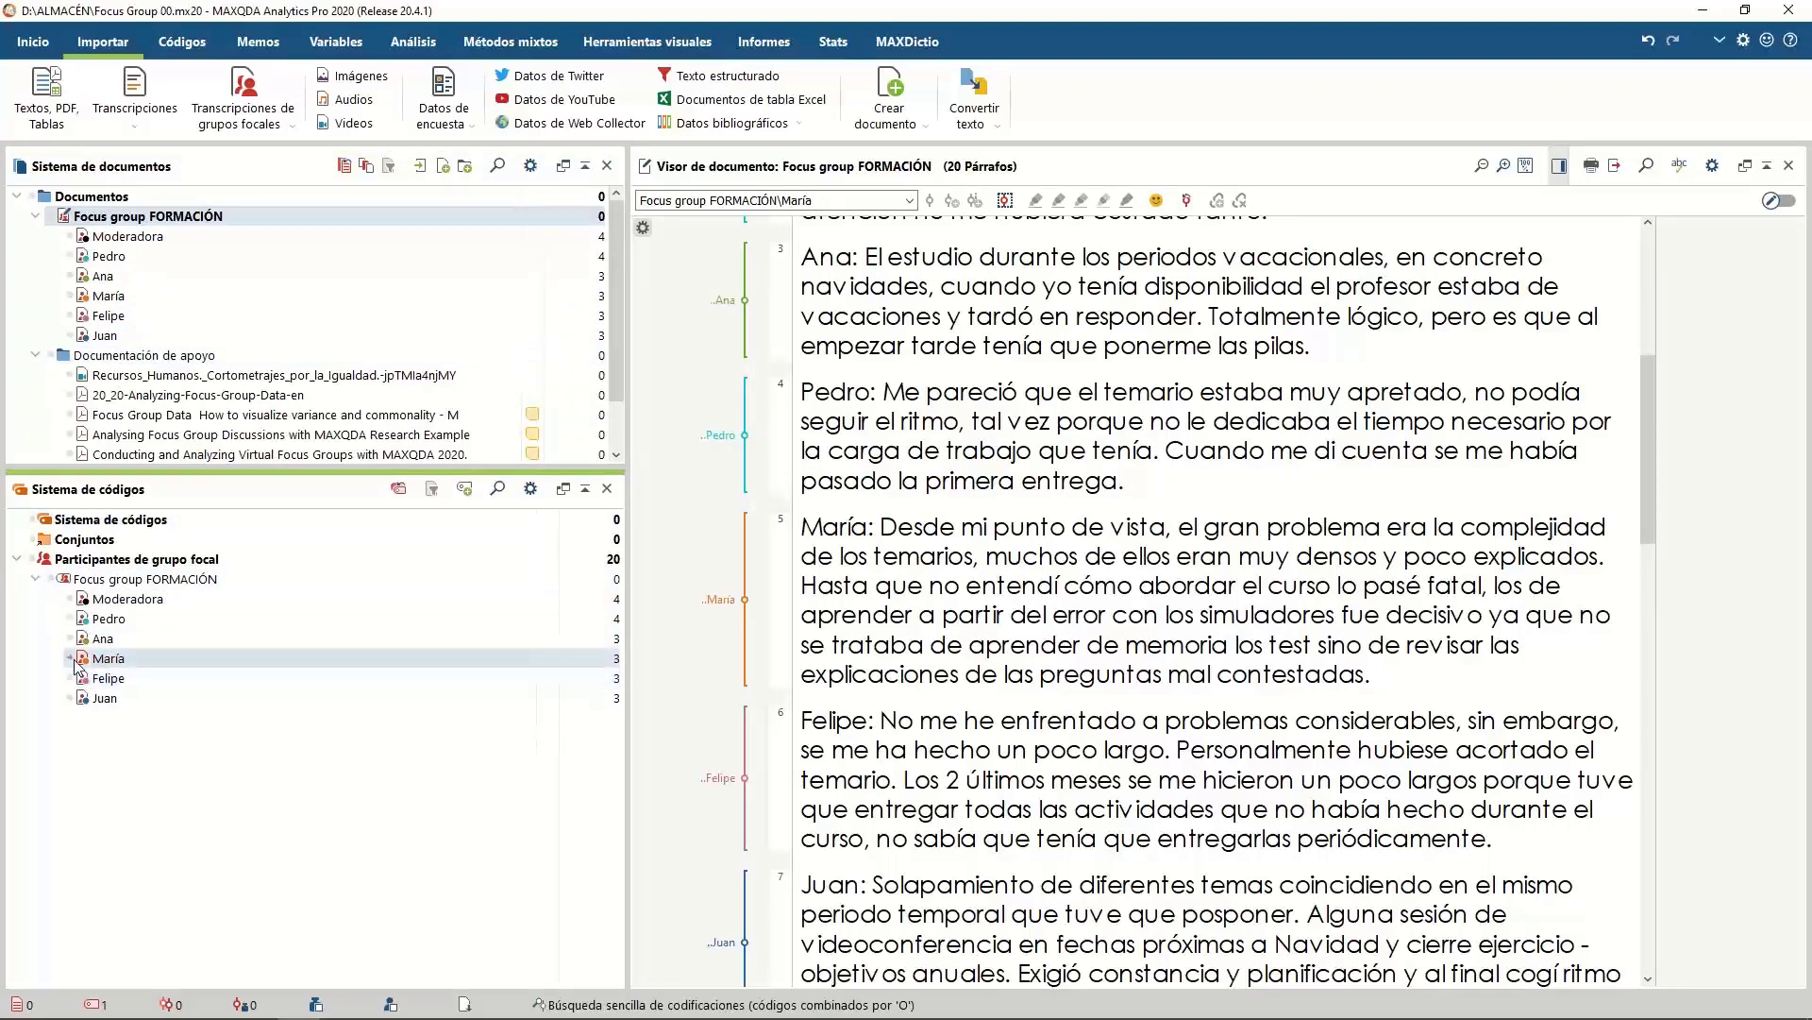
right_click(143, 659)
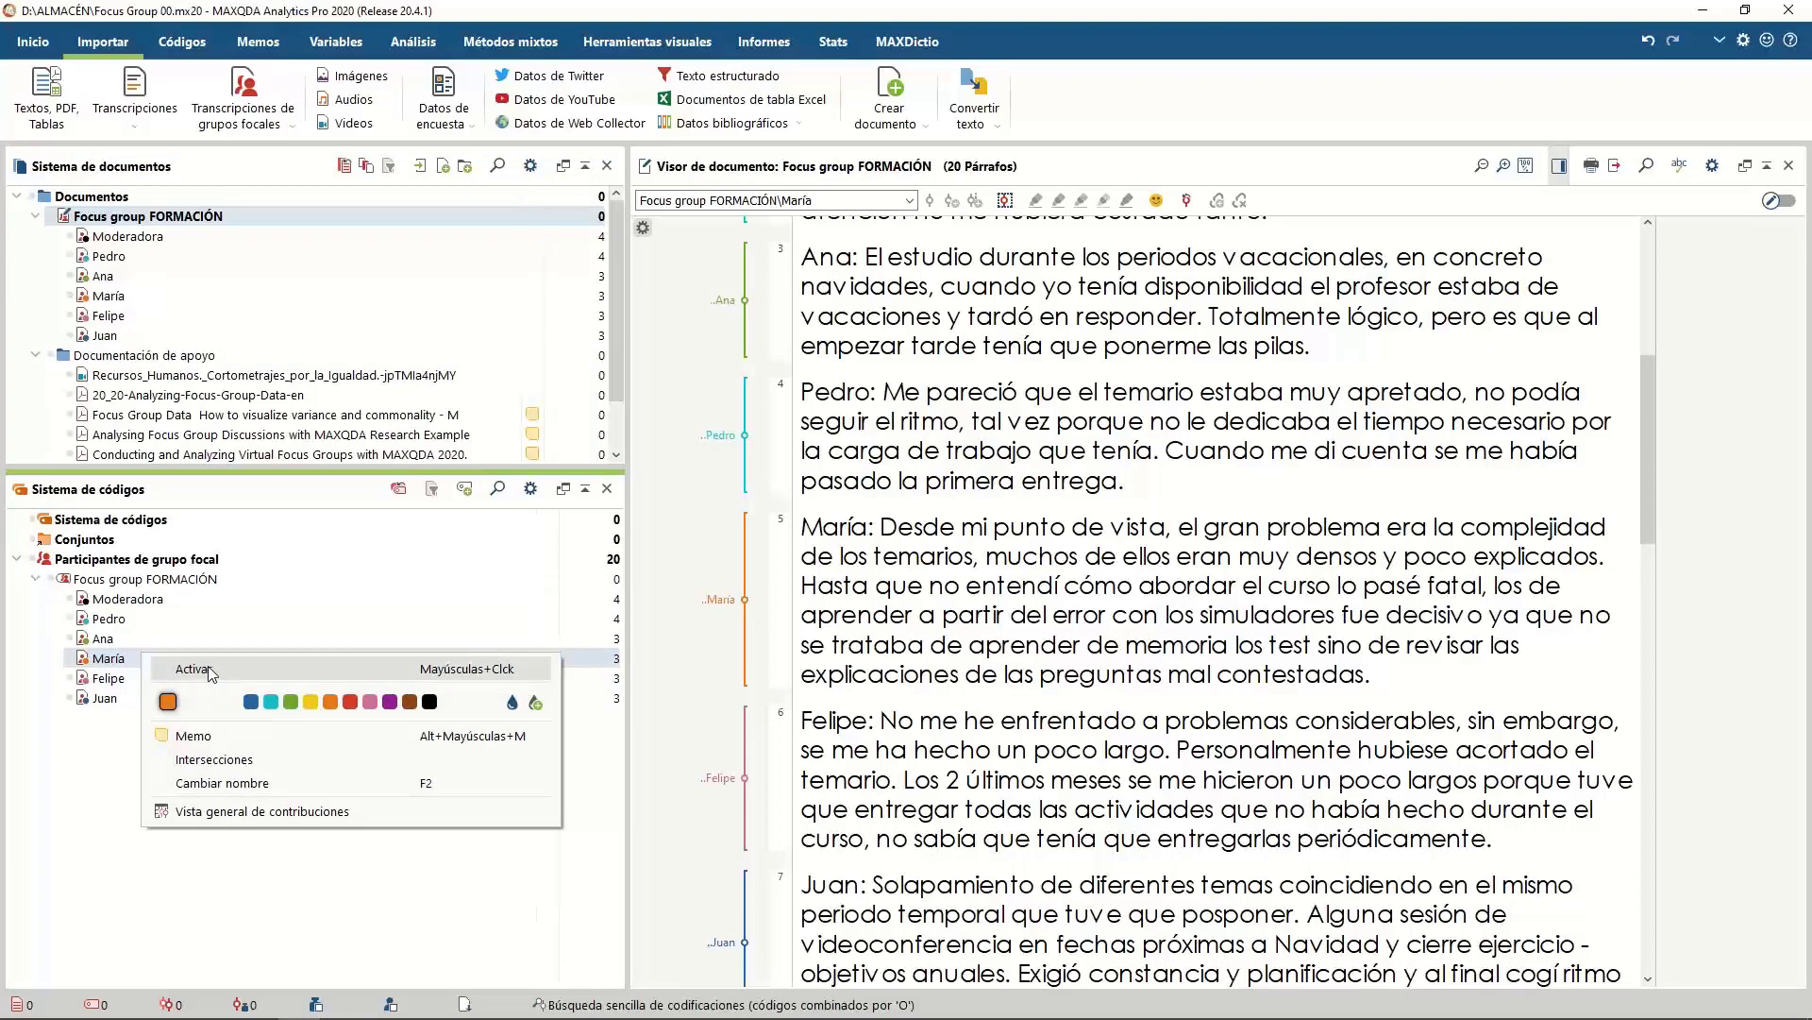
left_click(61, 733)
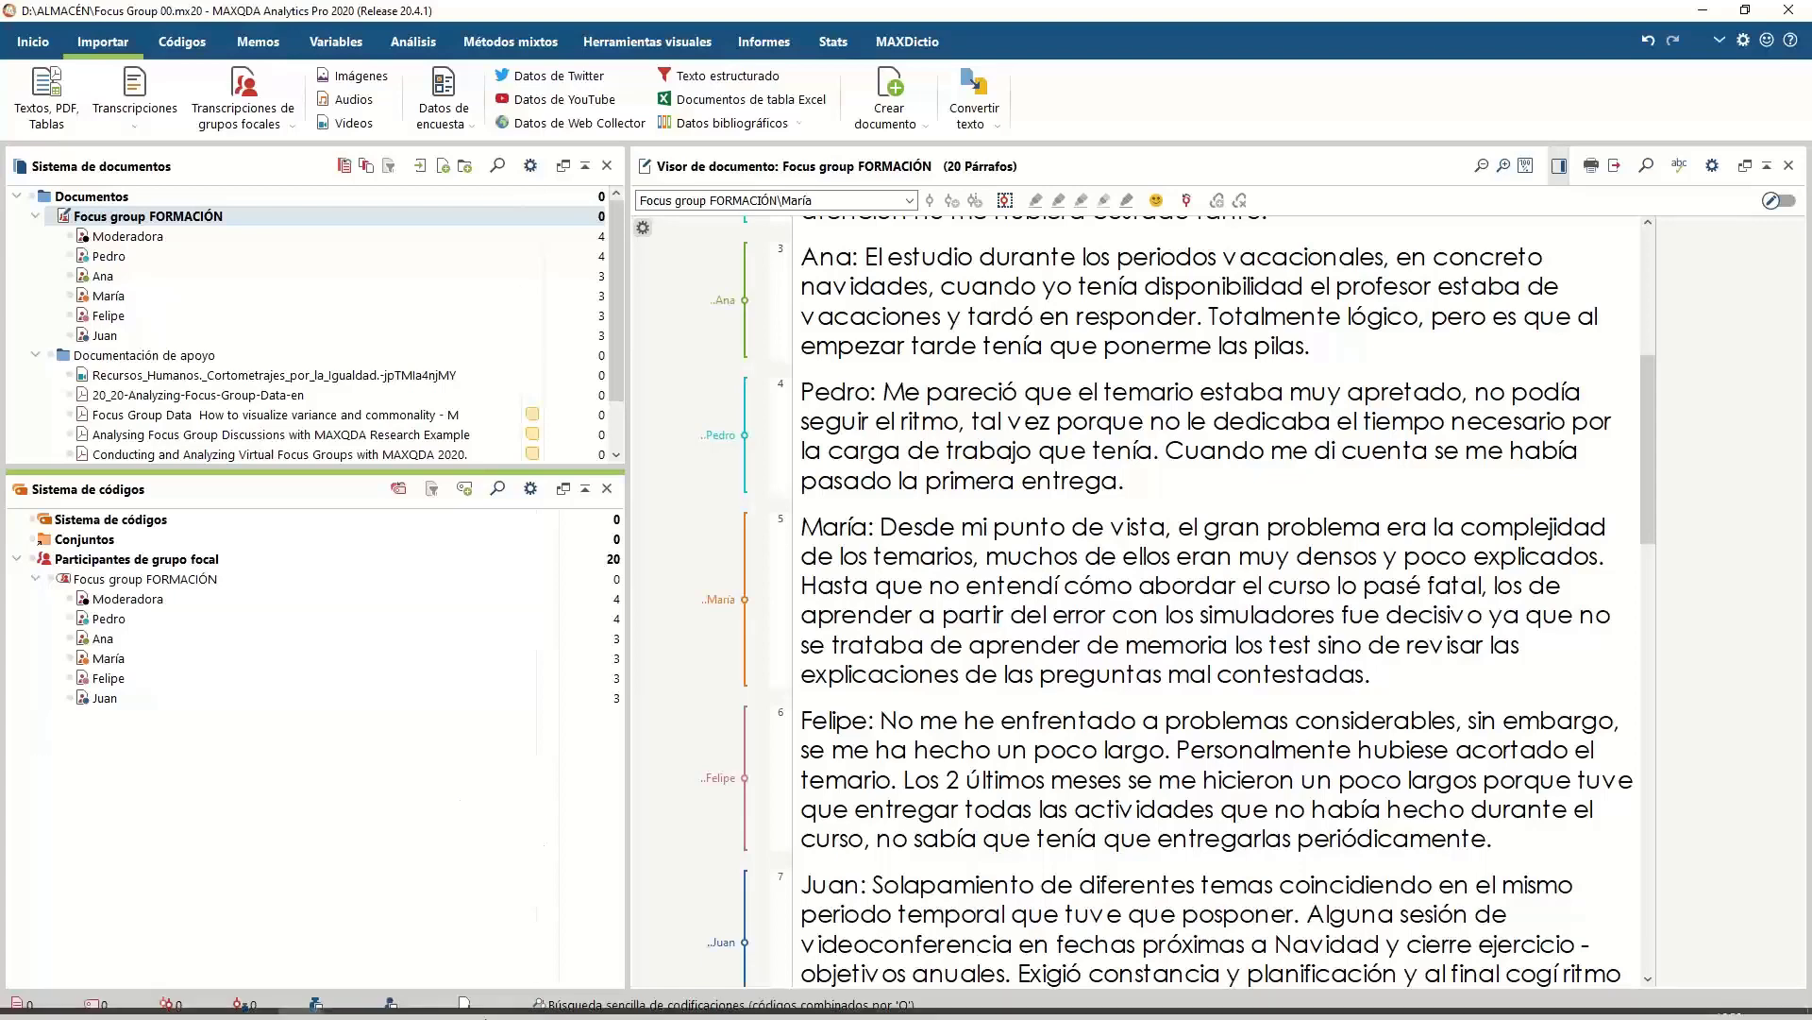
Switch to the Excel workbook Marco Conceptual Formación Online.xlsx and examine its código and memo columns and the code\subcode notation
left_click(436, 1008)
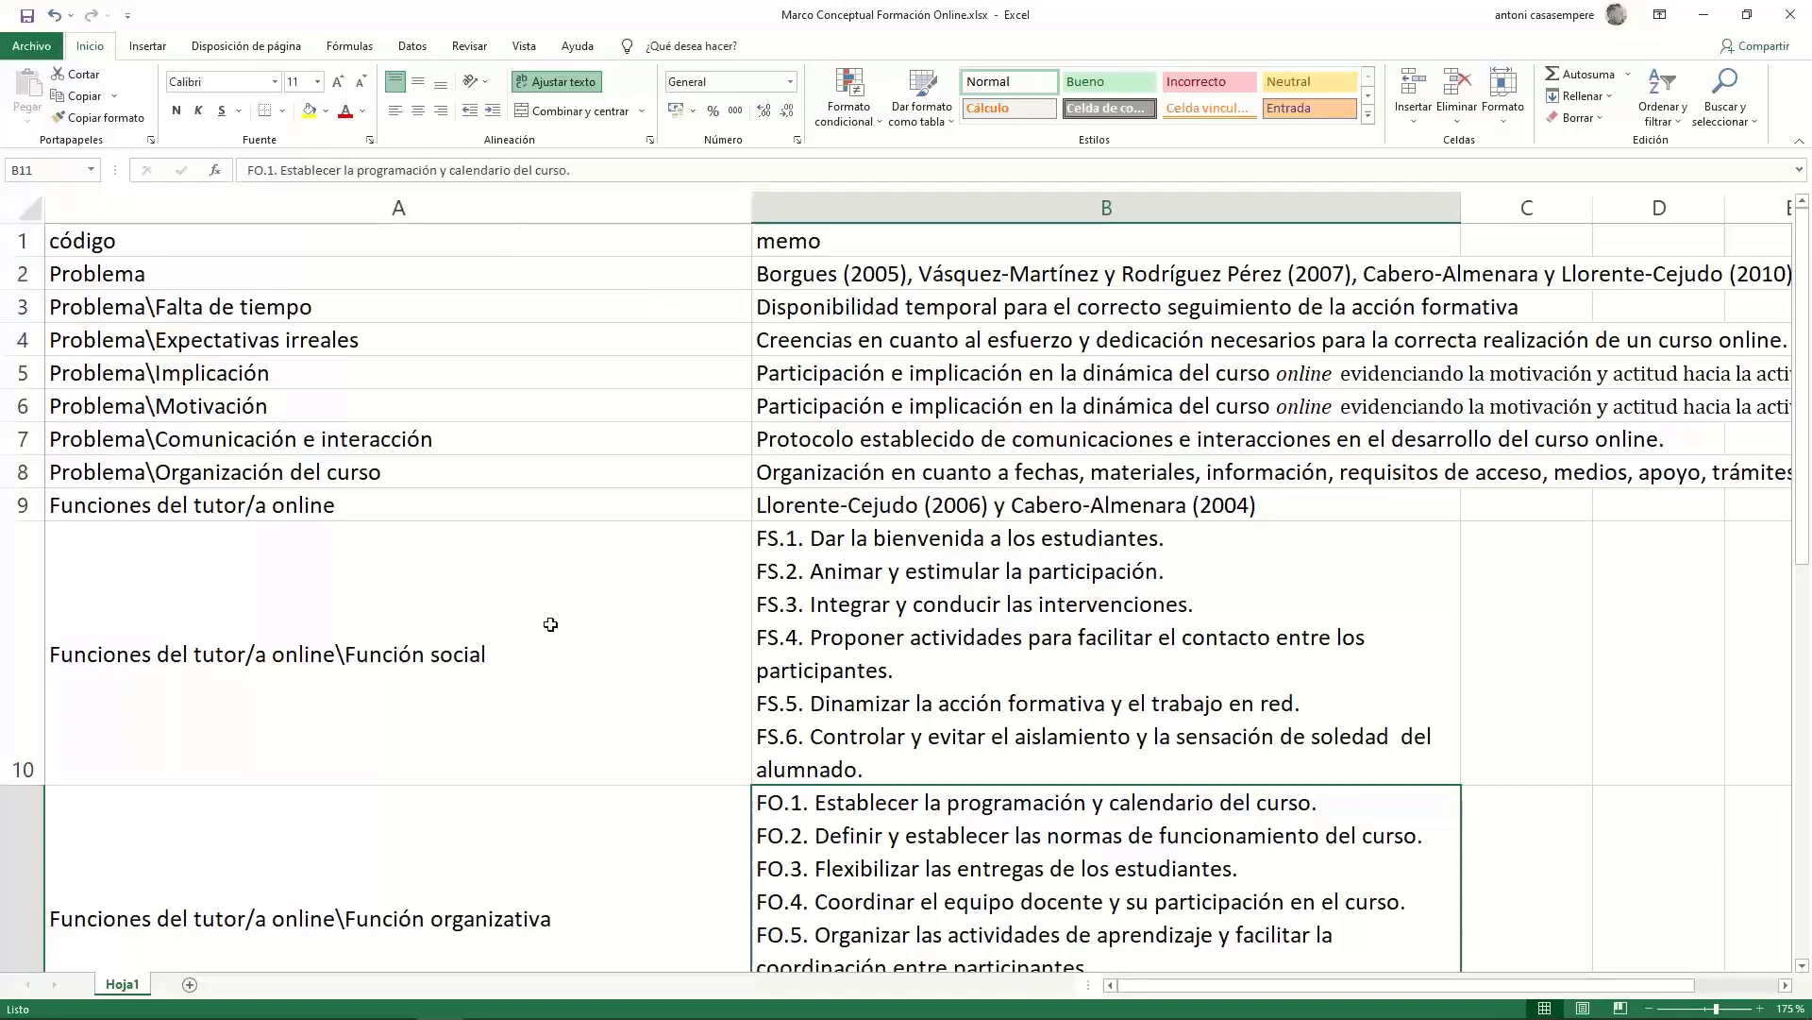
scroll(550, 623, "down", 5)
scroll(550, 623, "up", 3)
scroll(551, 623, "up", 2)
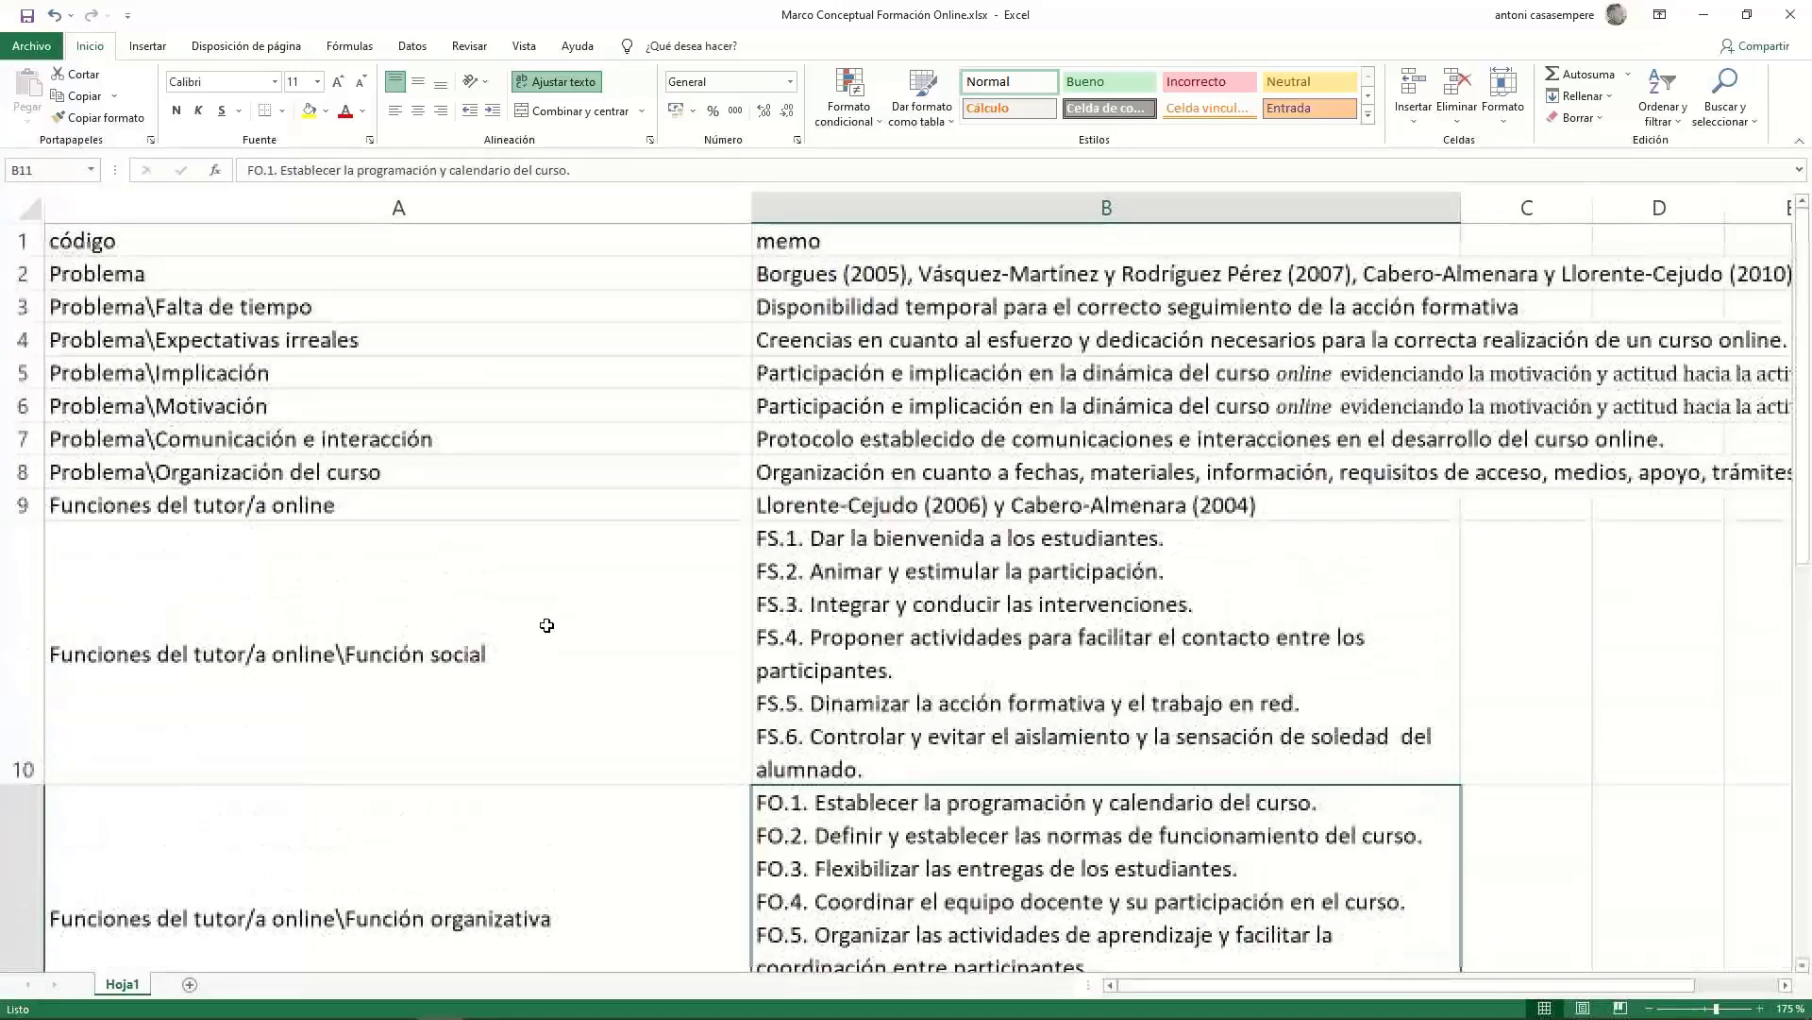
left_click(256, 244)
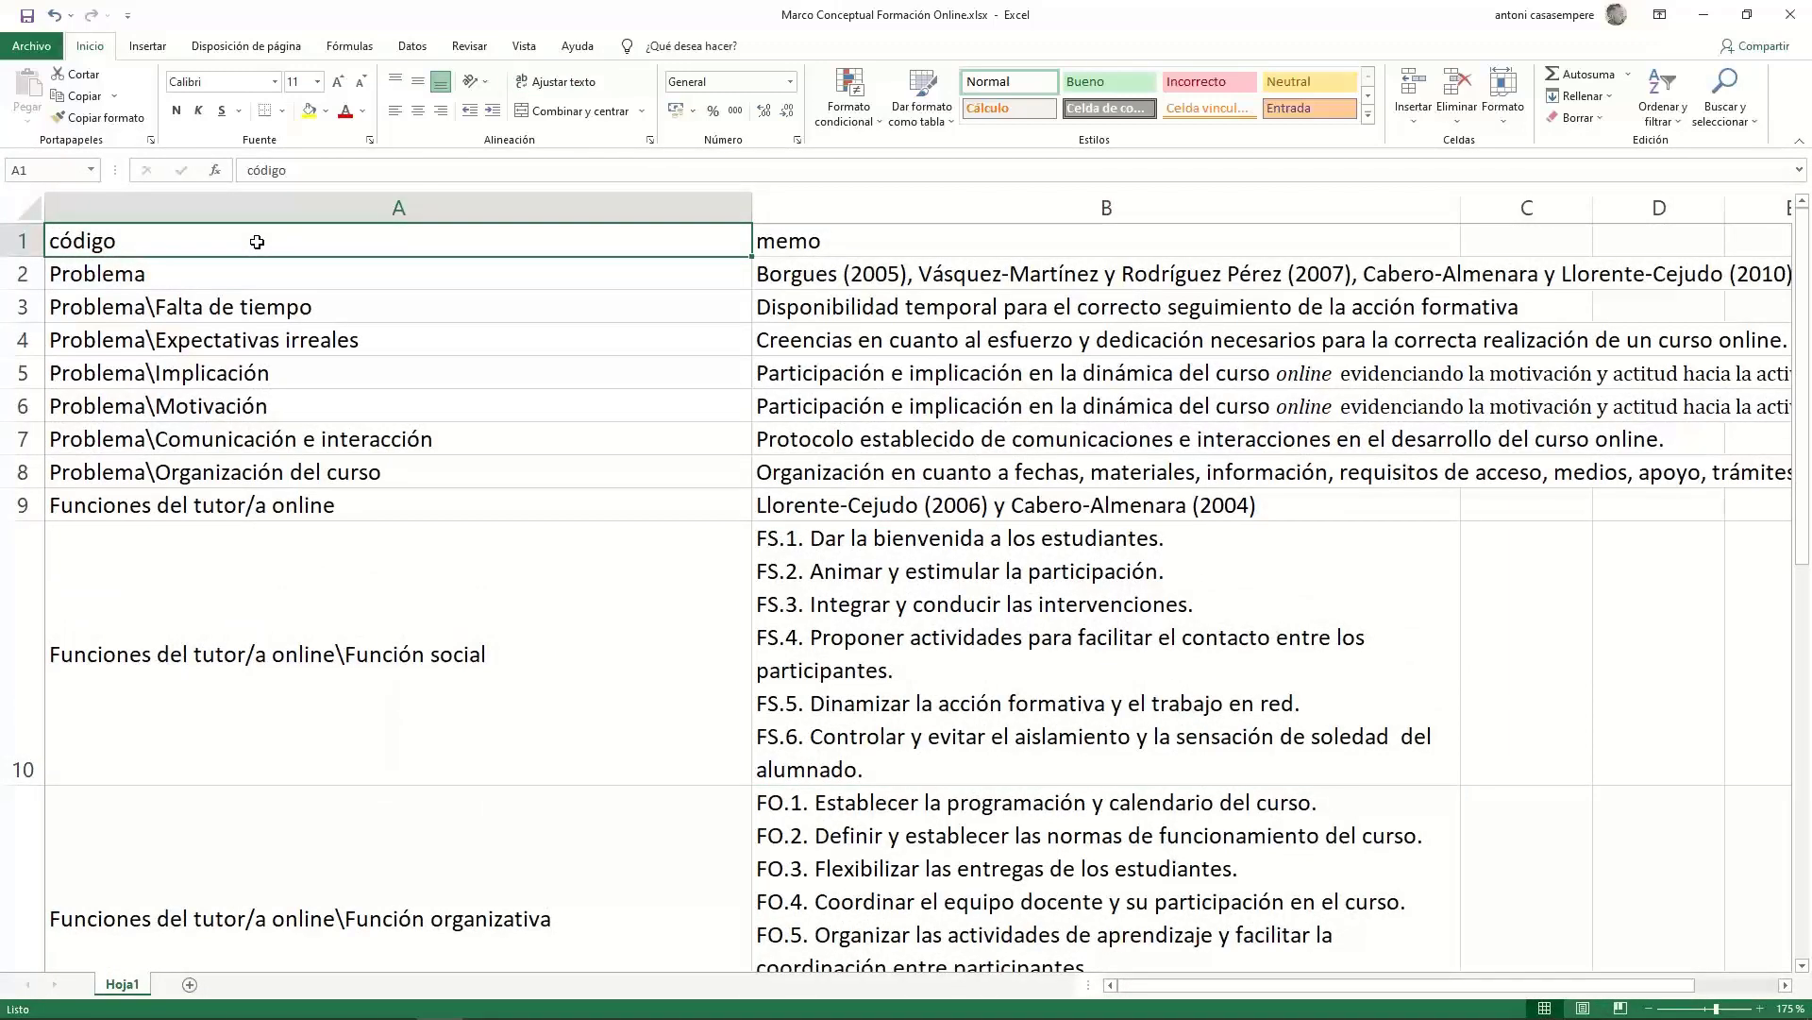
left_click(810, 241)
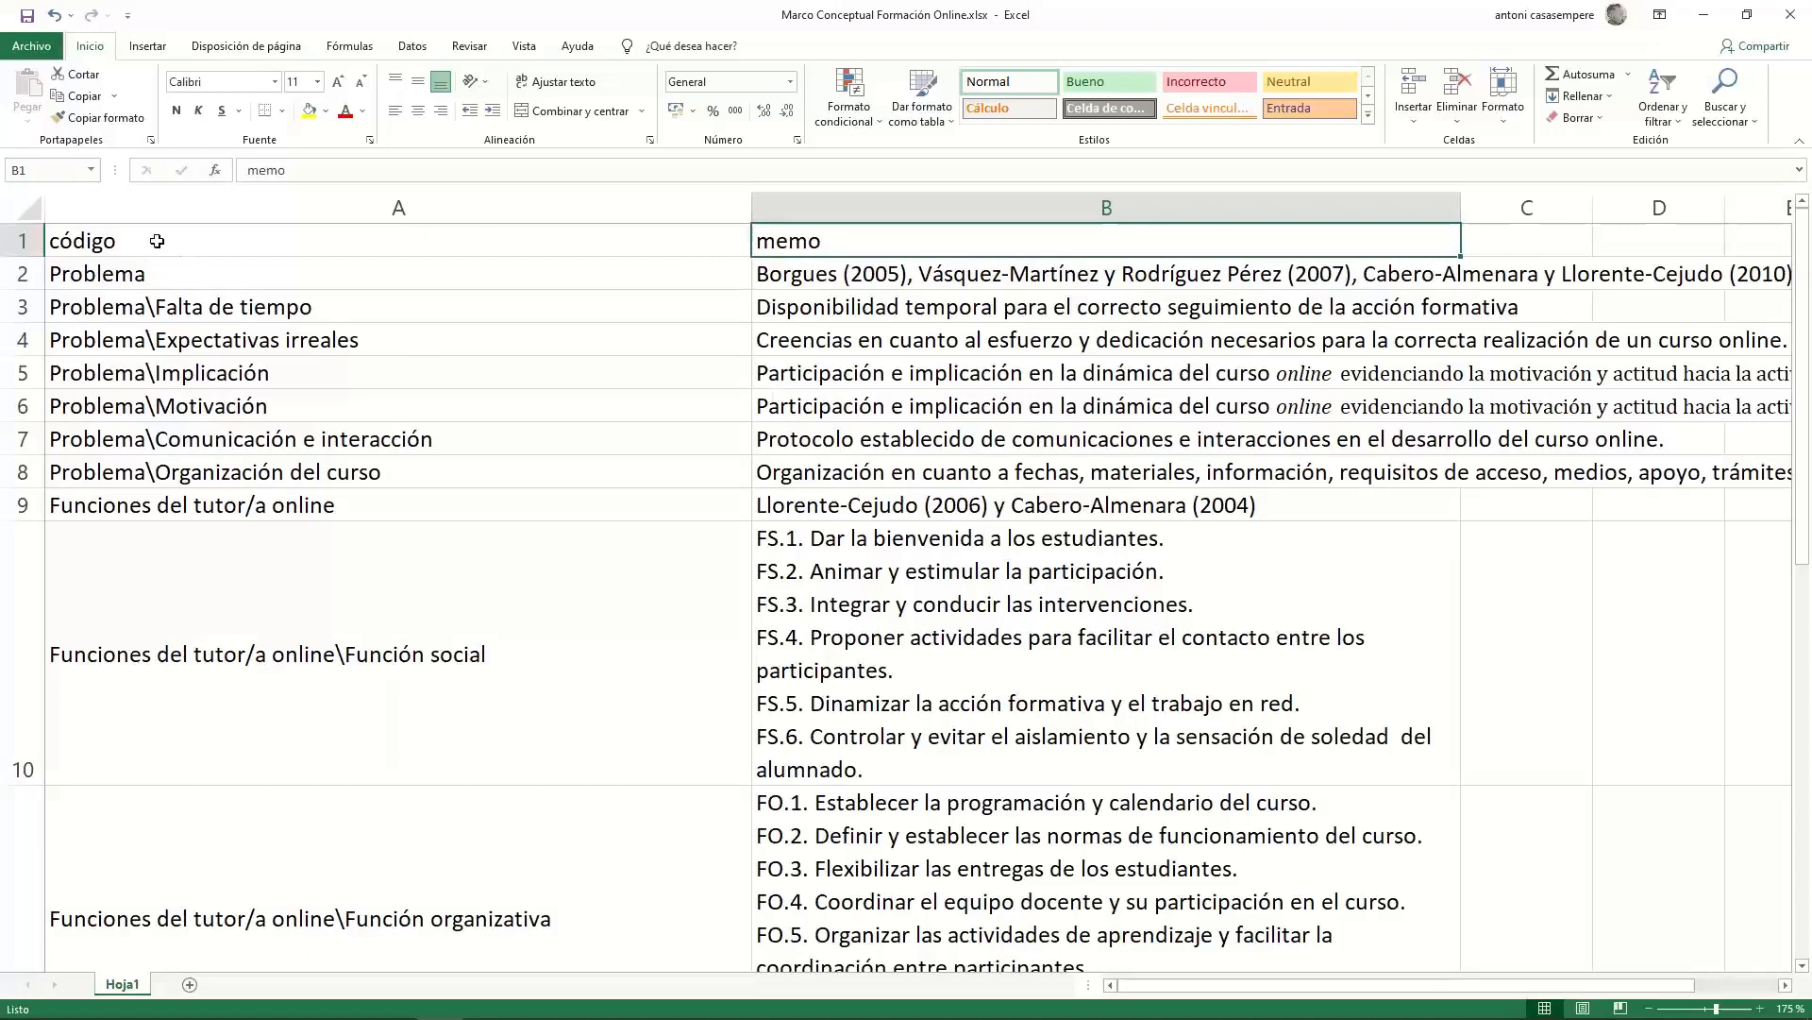
left_click(158, 242)
left_click(179, 298)
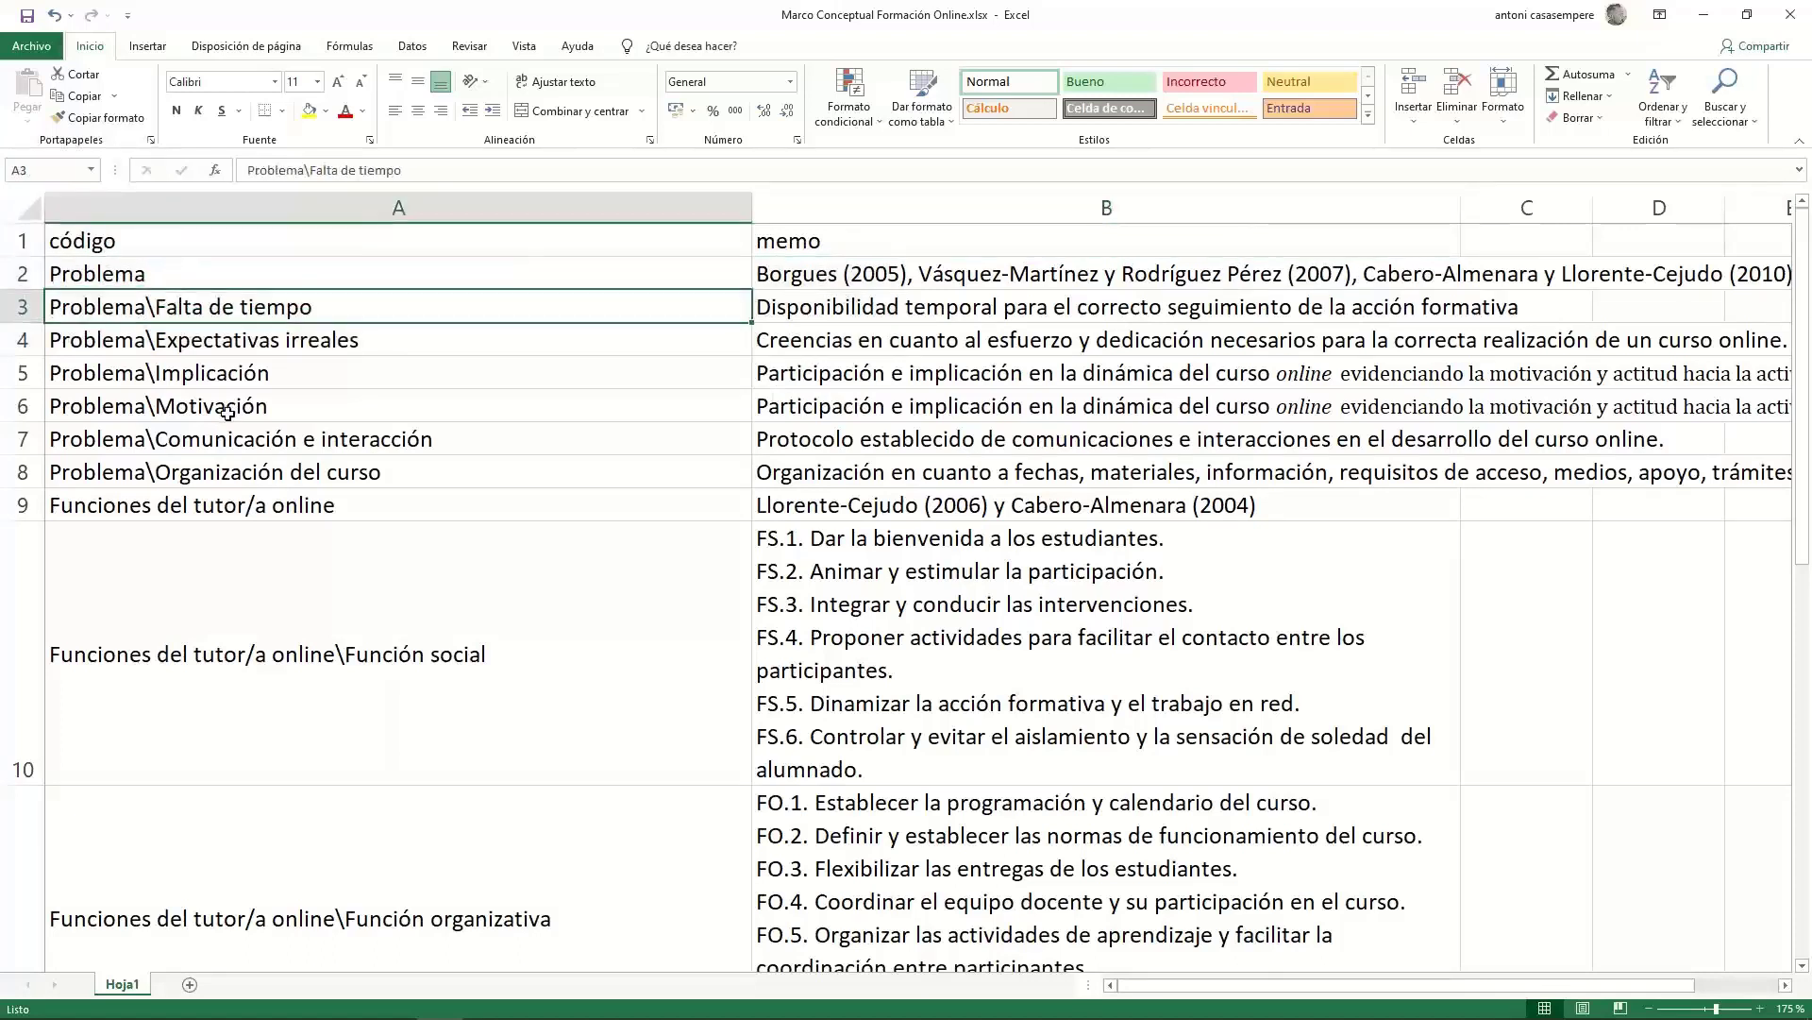
left_click(793, 342)
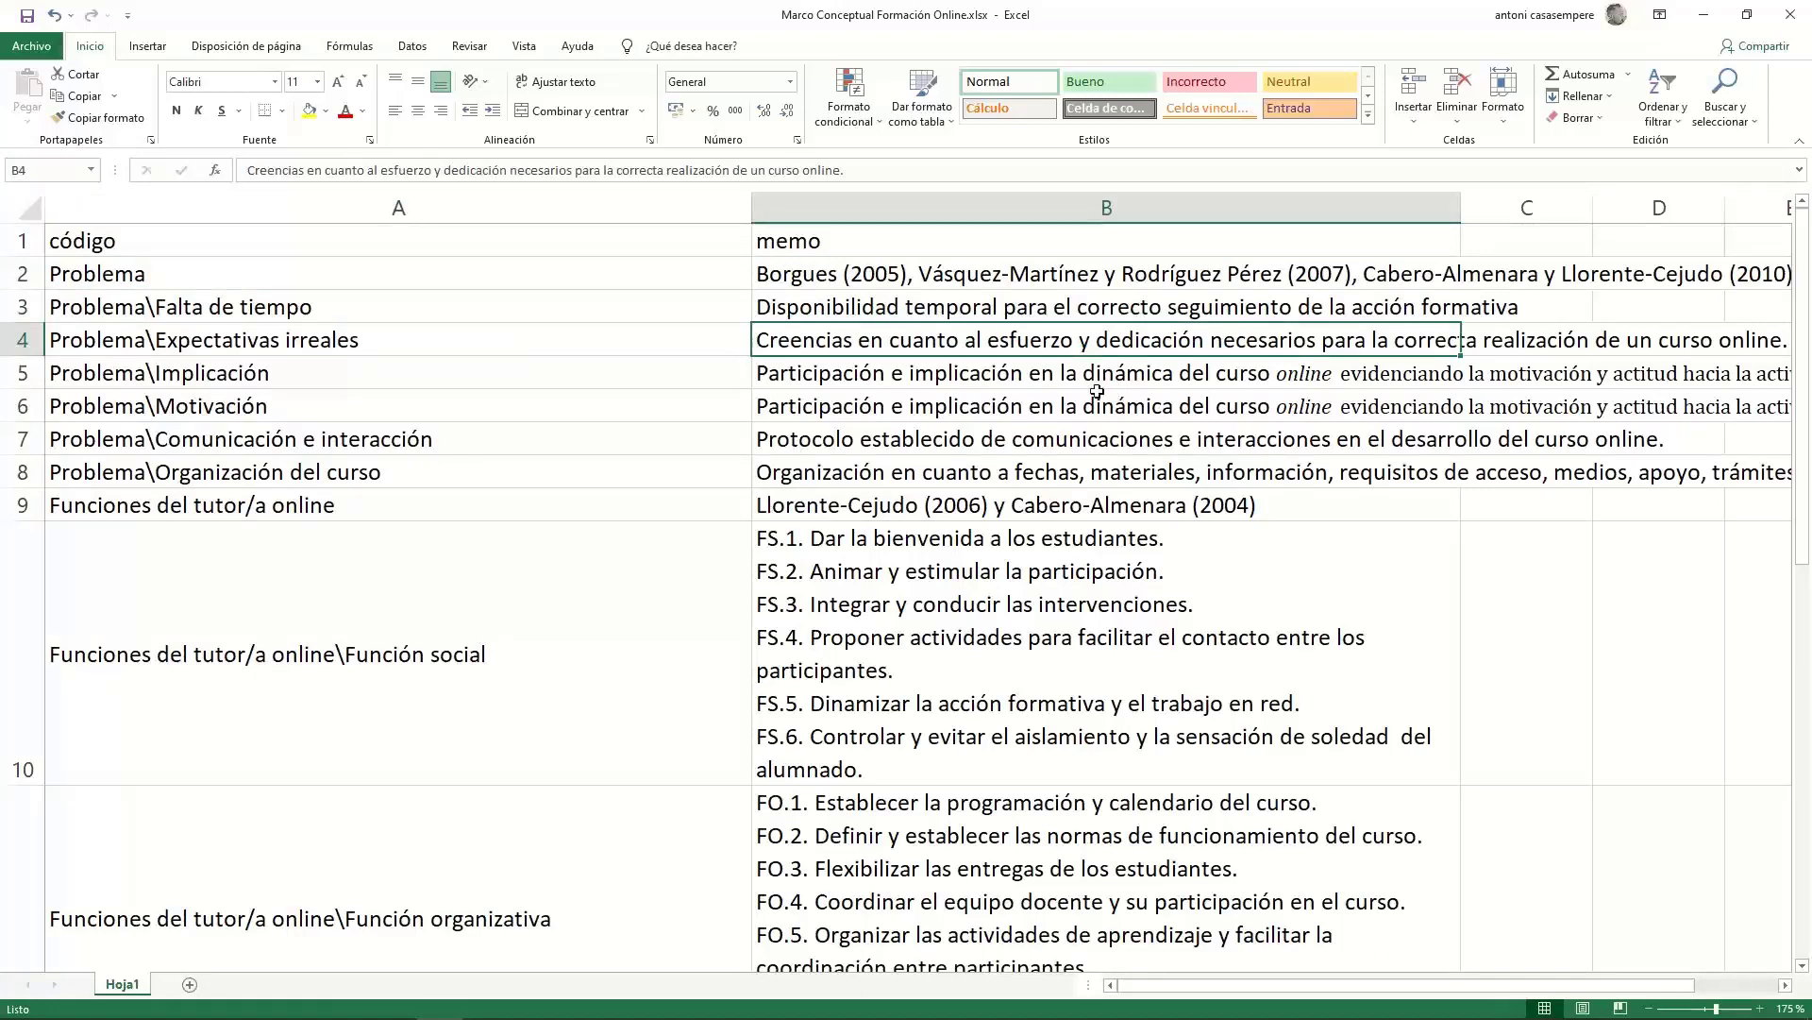
Switch back to the MAXQDA project Focus Group 00 and start importing codes and memos from an Excel table
mouse_move(440, 1010)
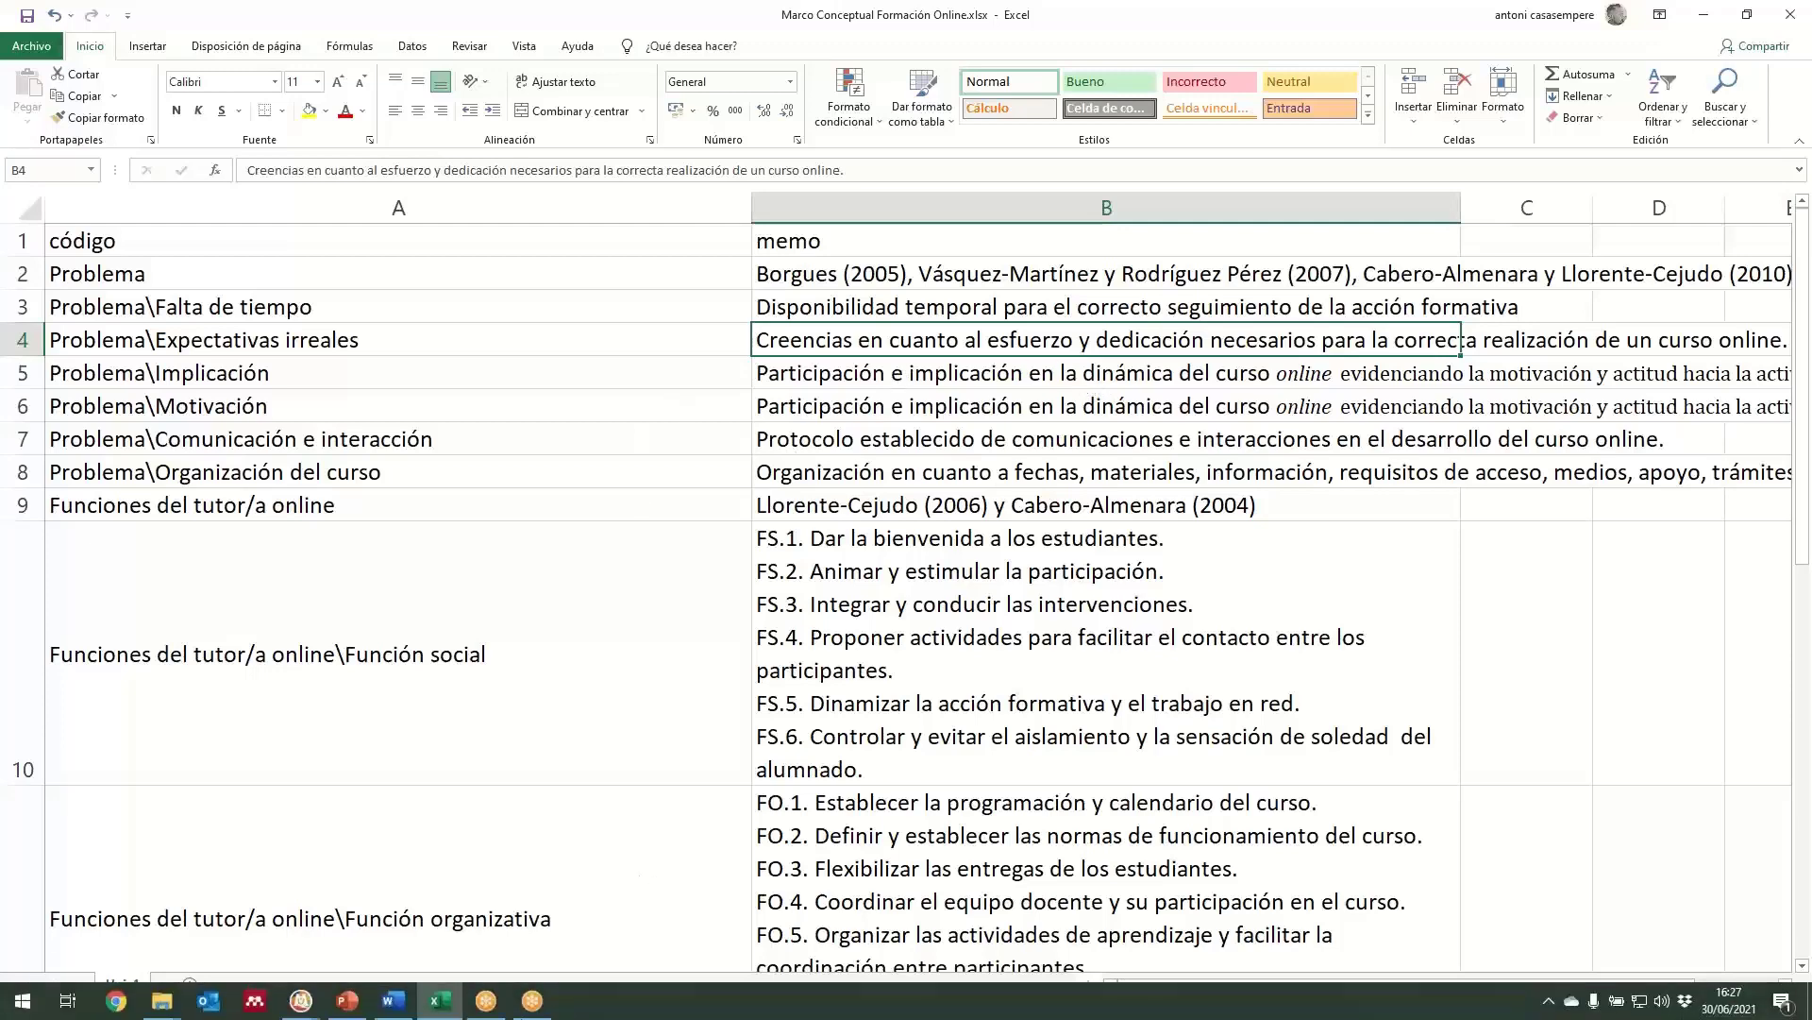
mouse_move(300, 1008)
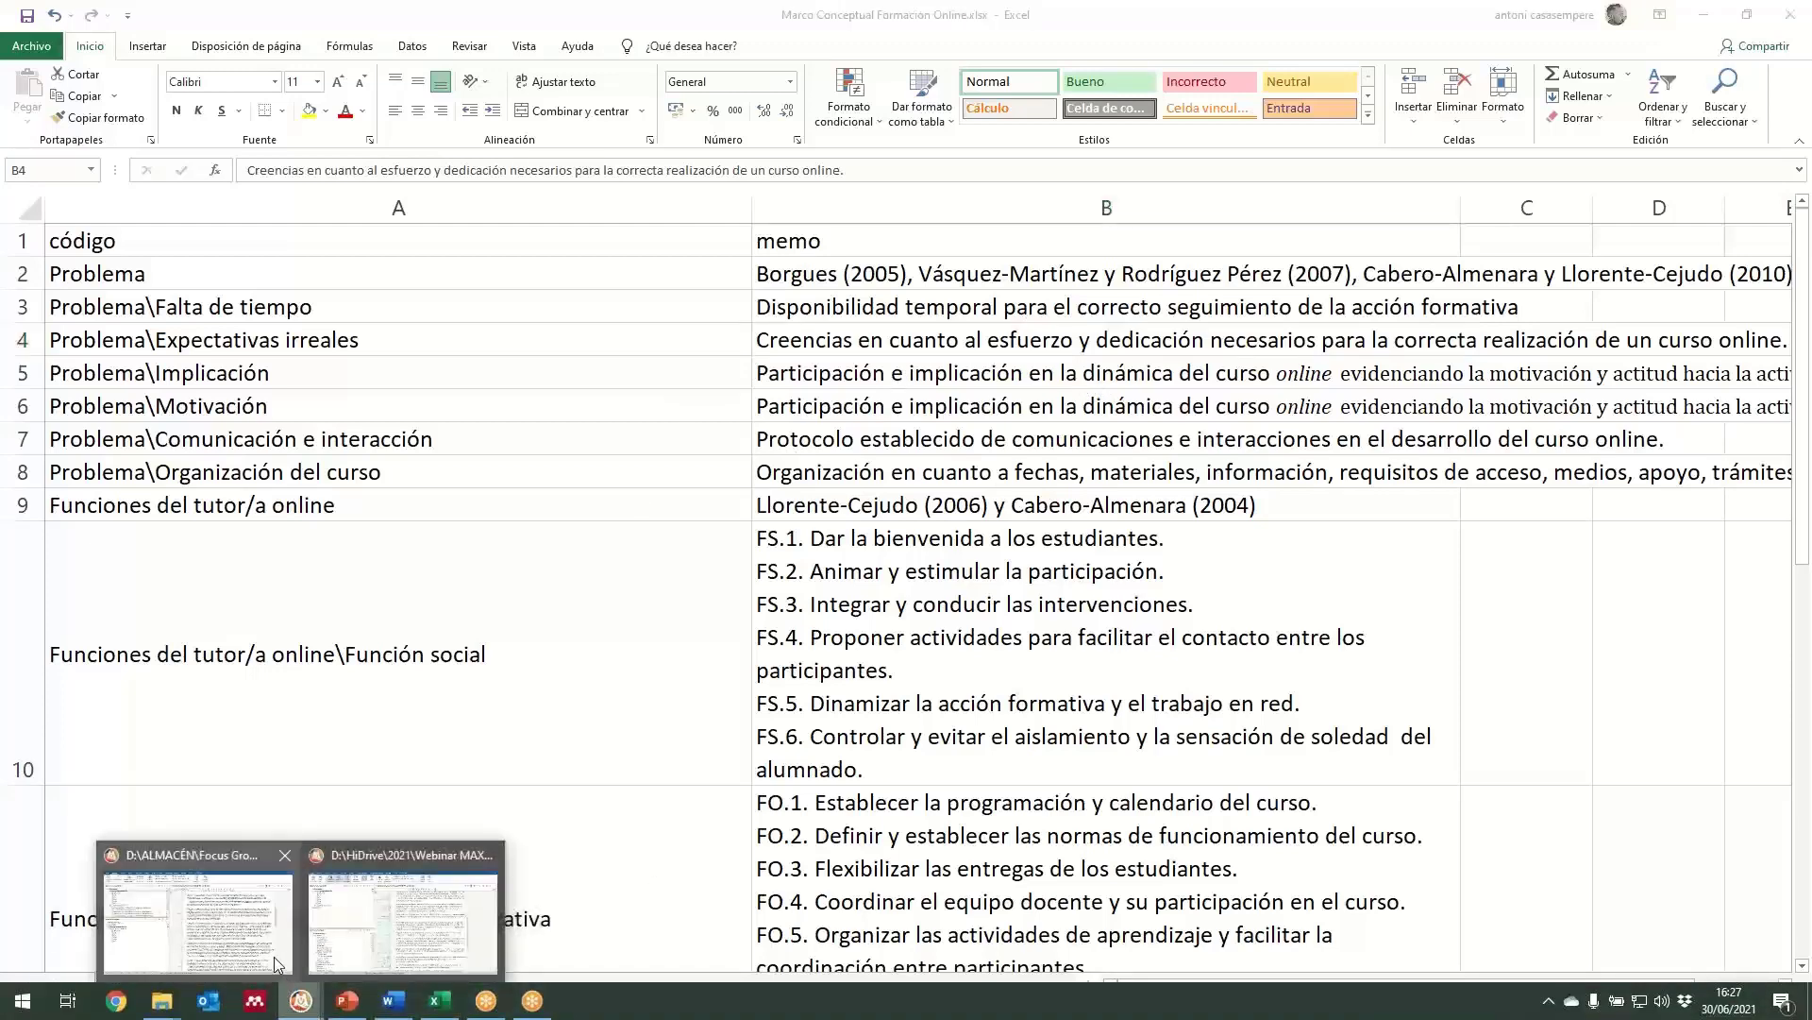
left_click(281, 963)
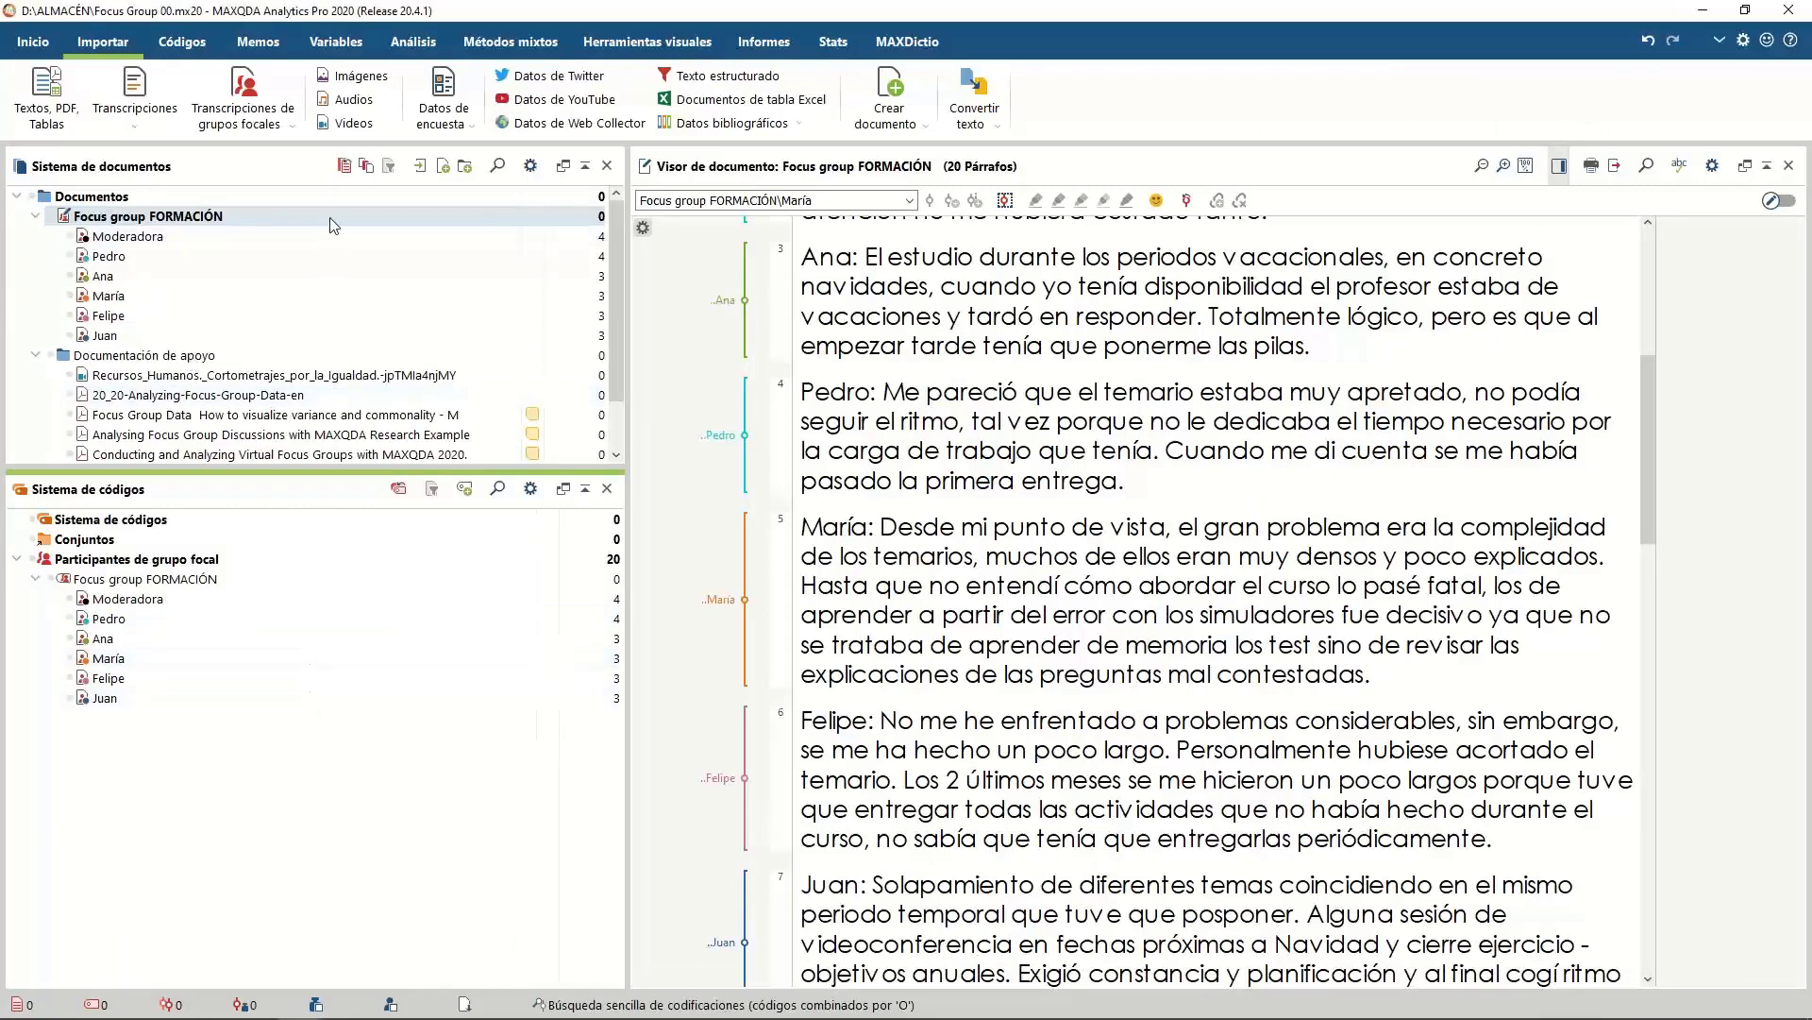
mouse_move(337, 230)
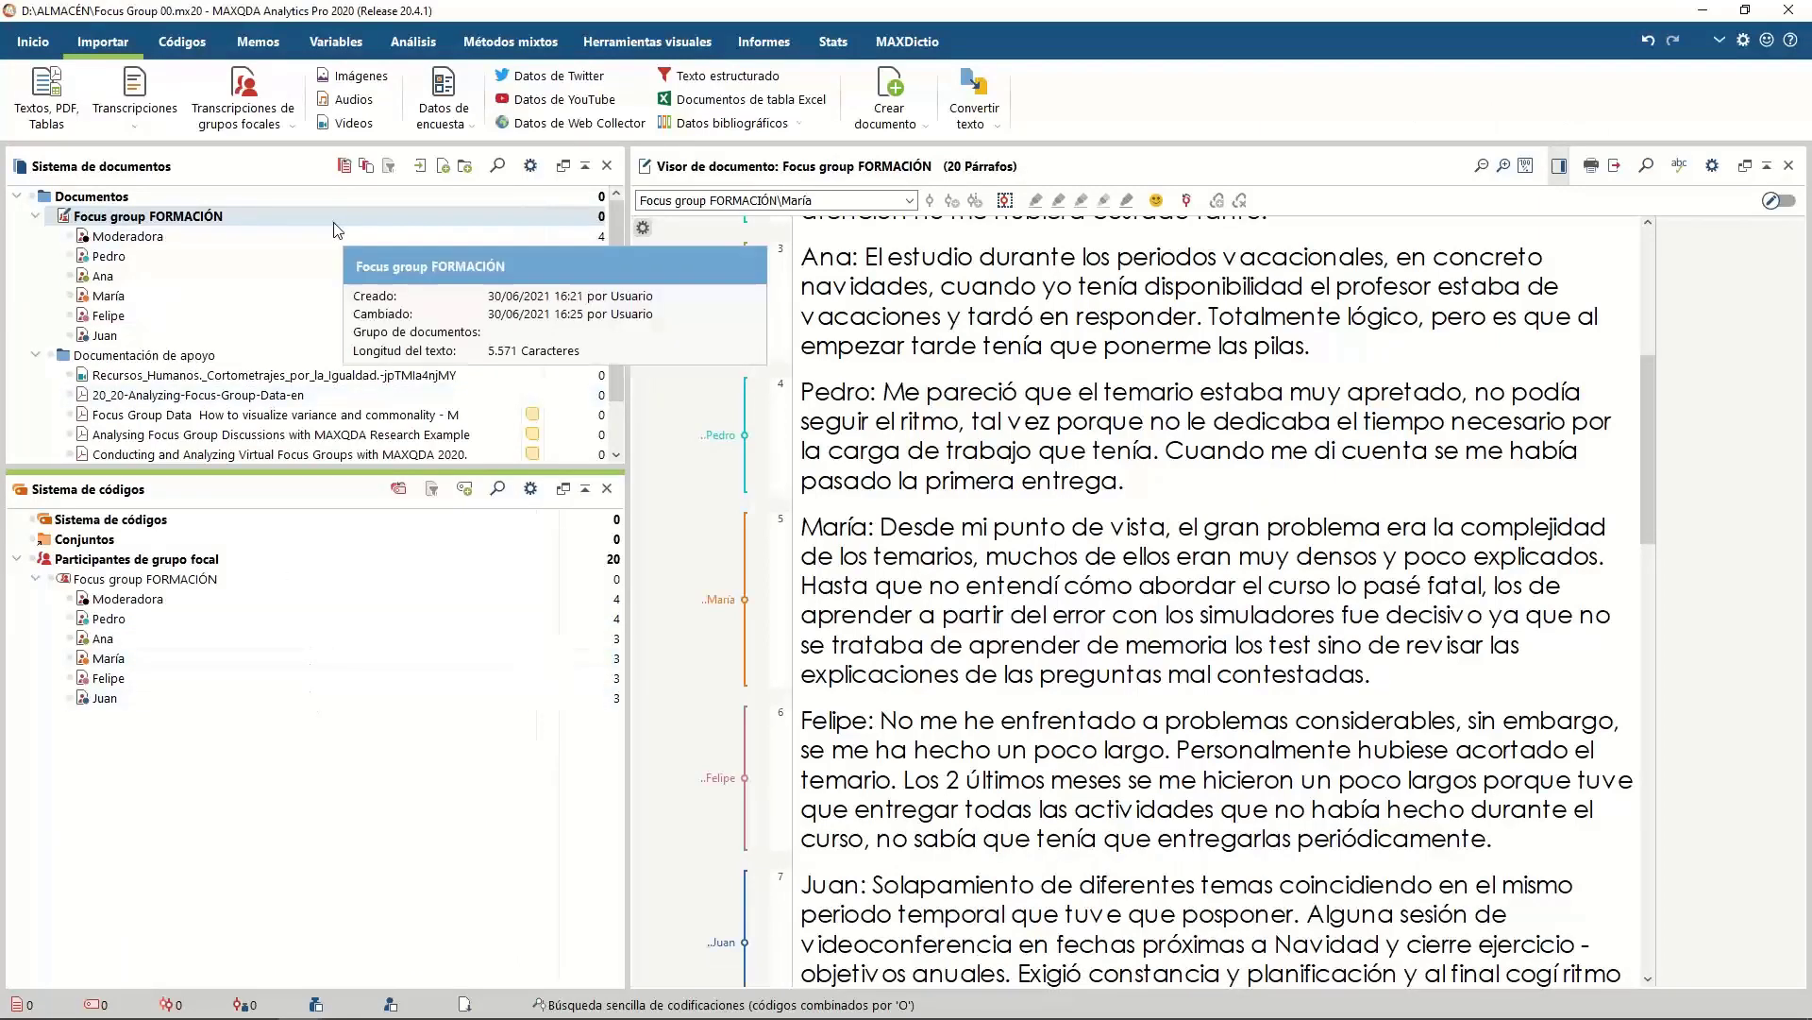
left_click(184, 49)
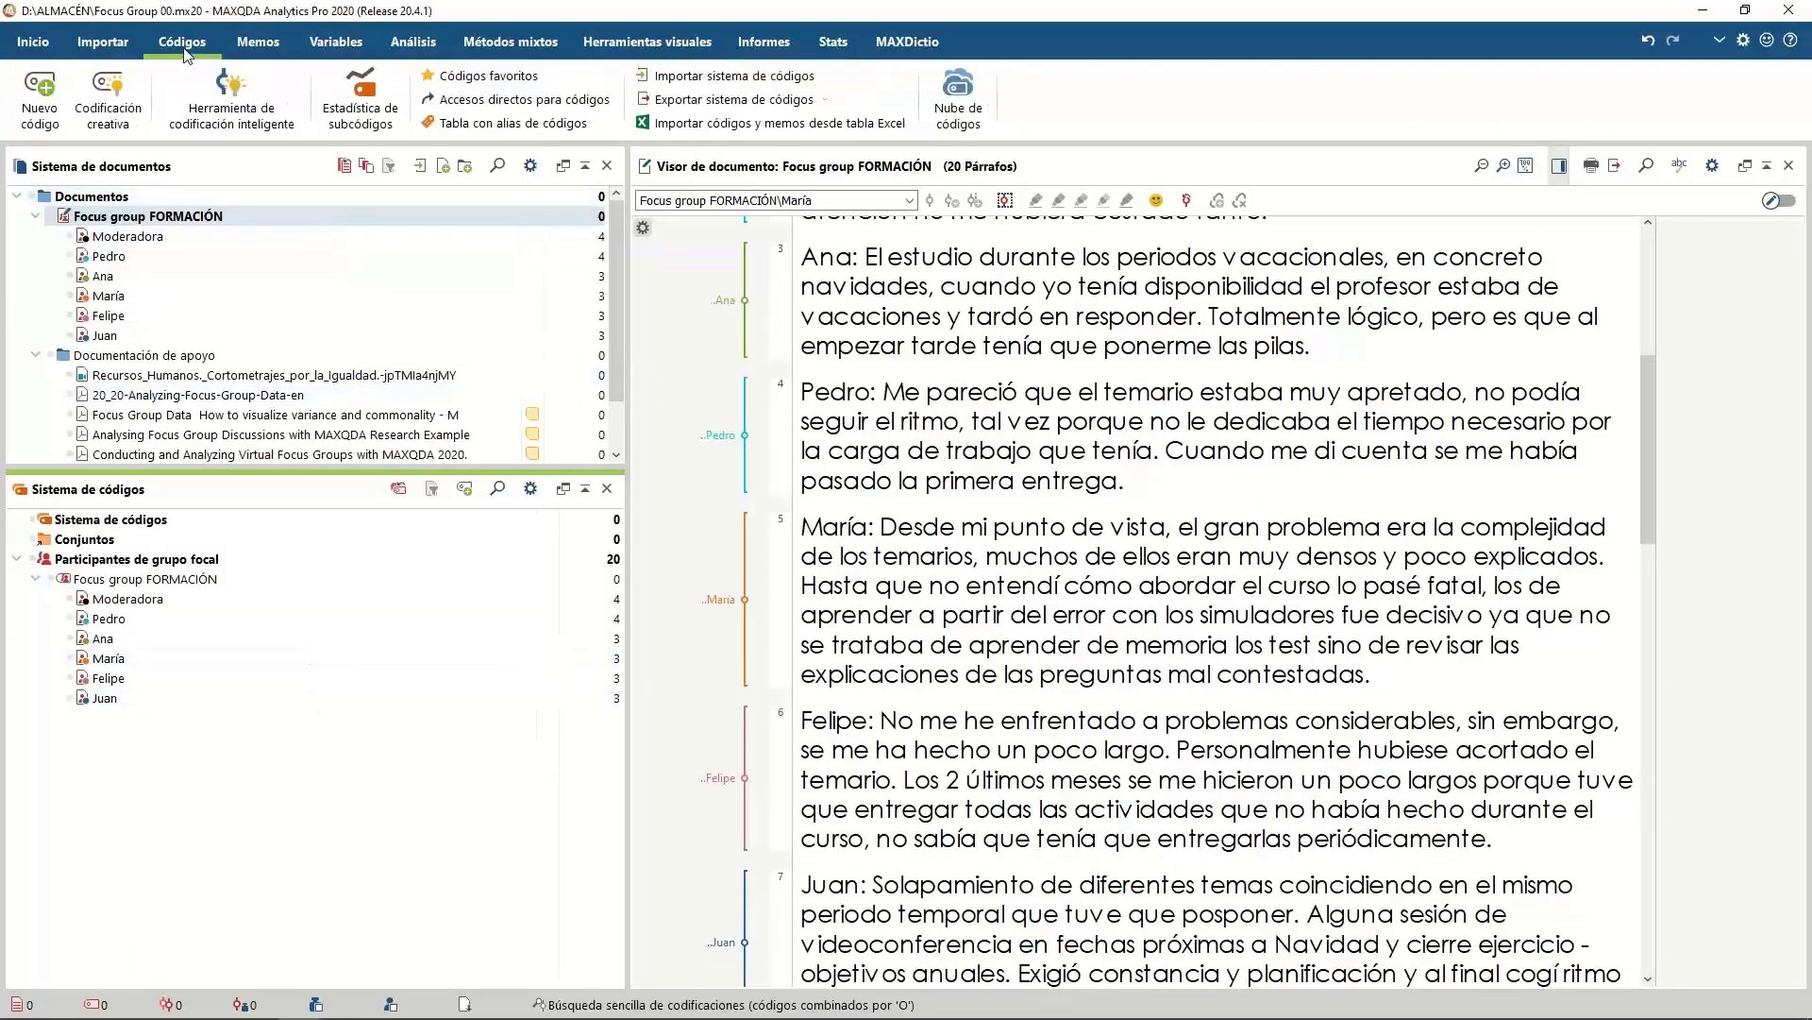
left_click(831, 122)
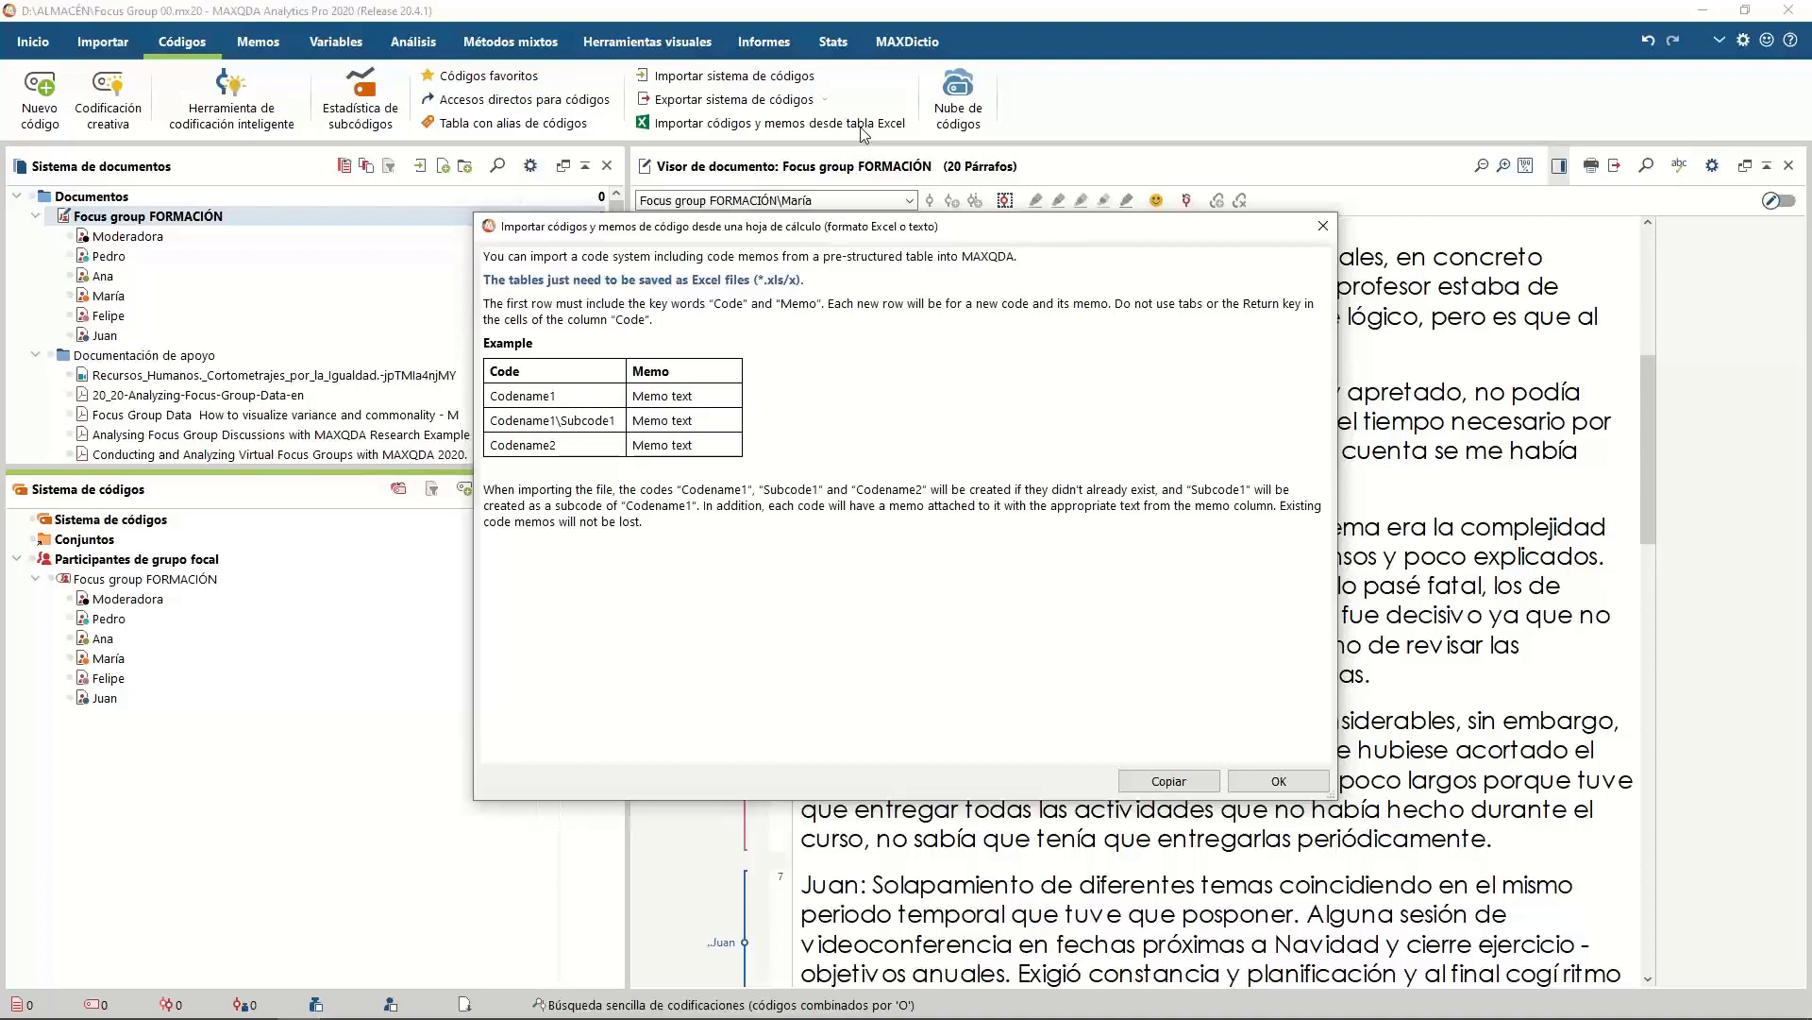
left_click(1280, 781)
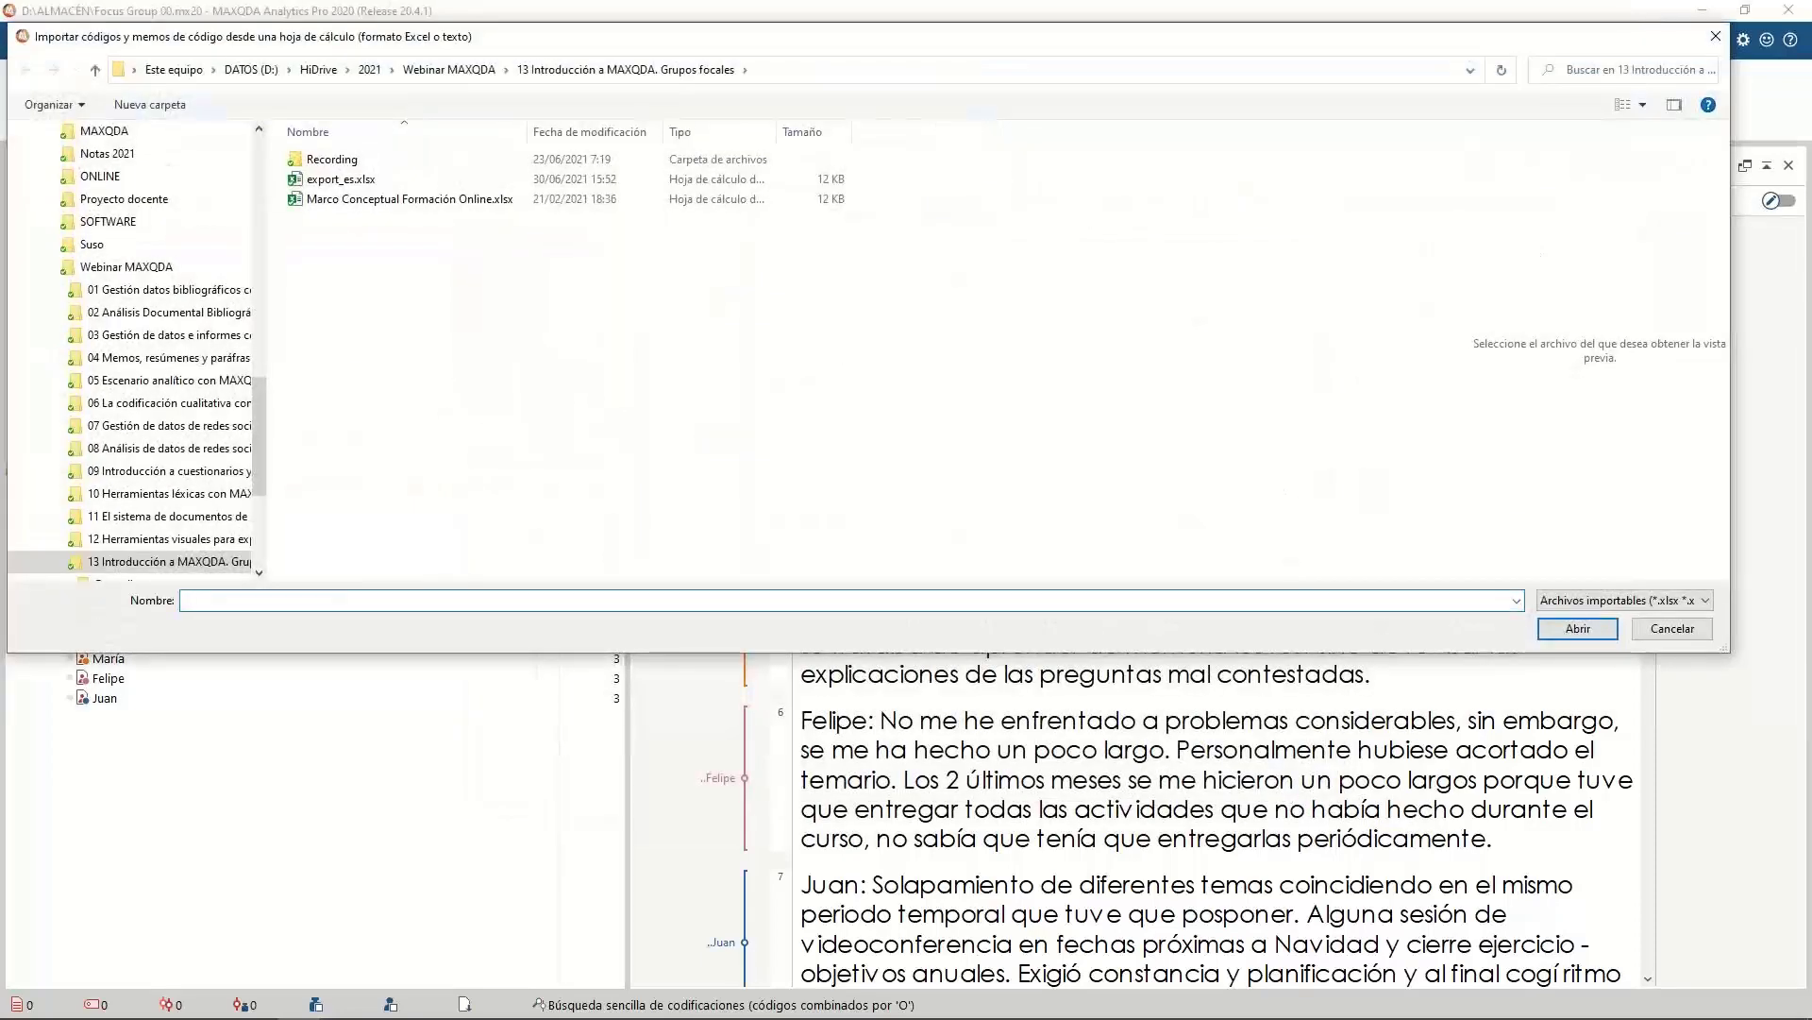
left_click(253, 234)
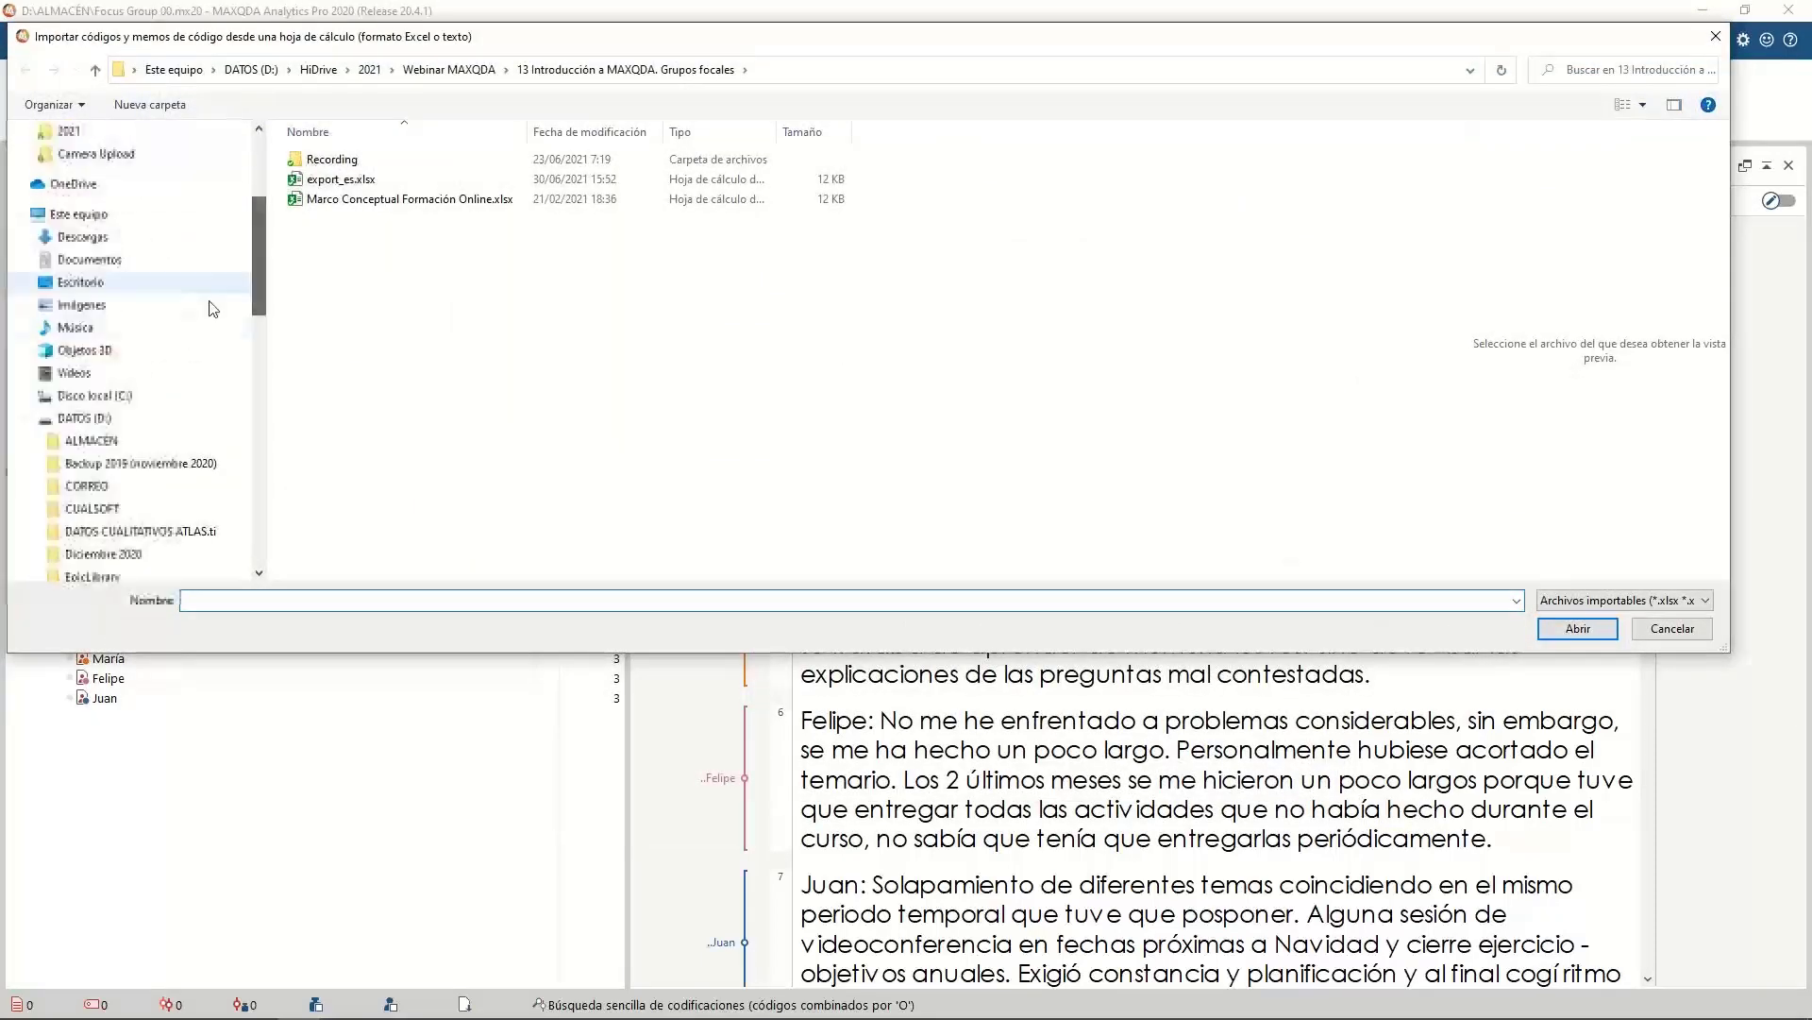
left_click(104, 441)
double_click(367, 161)
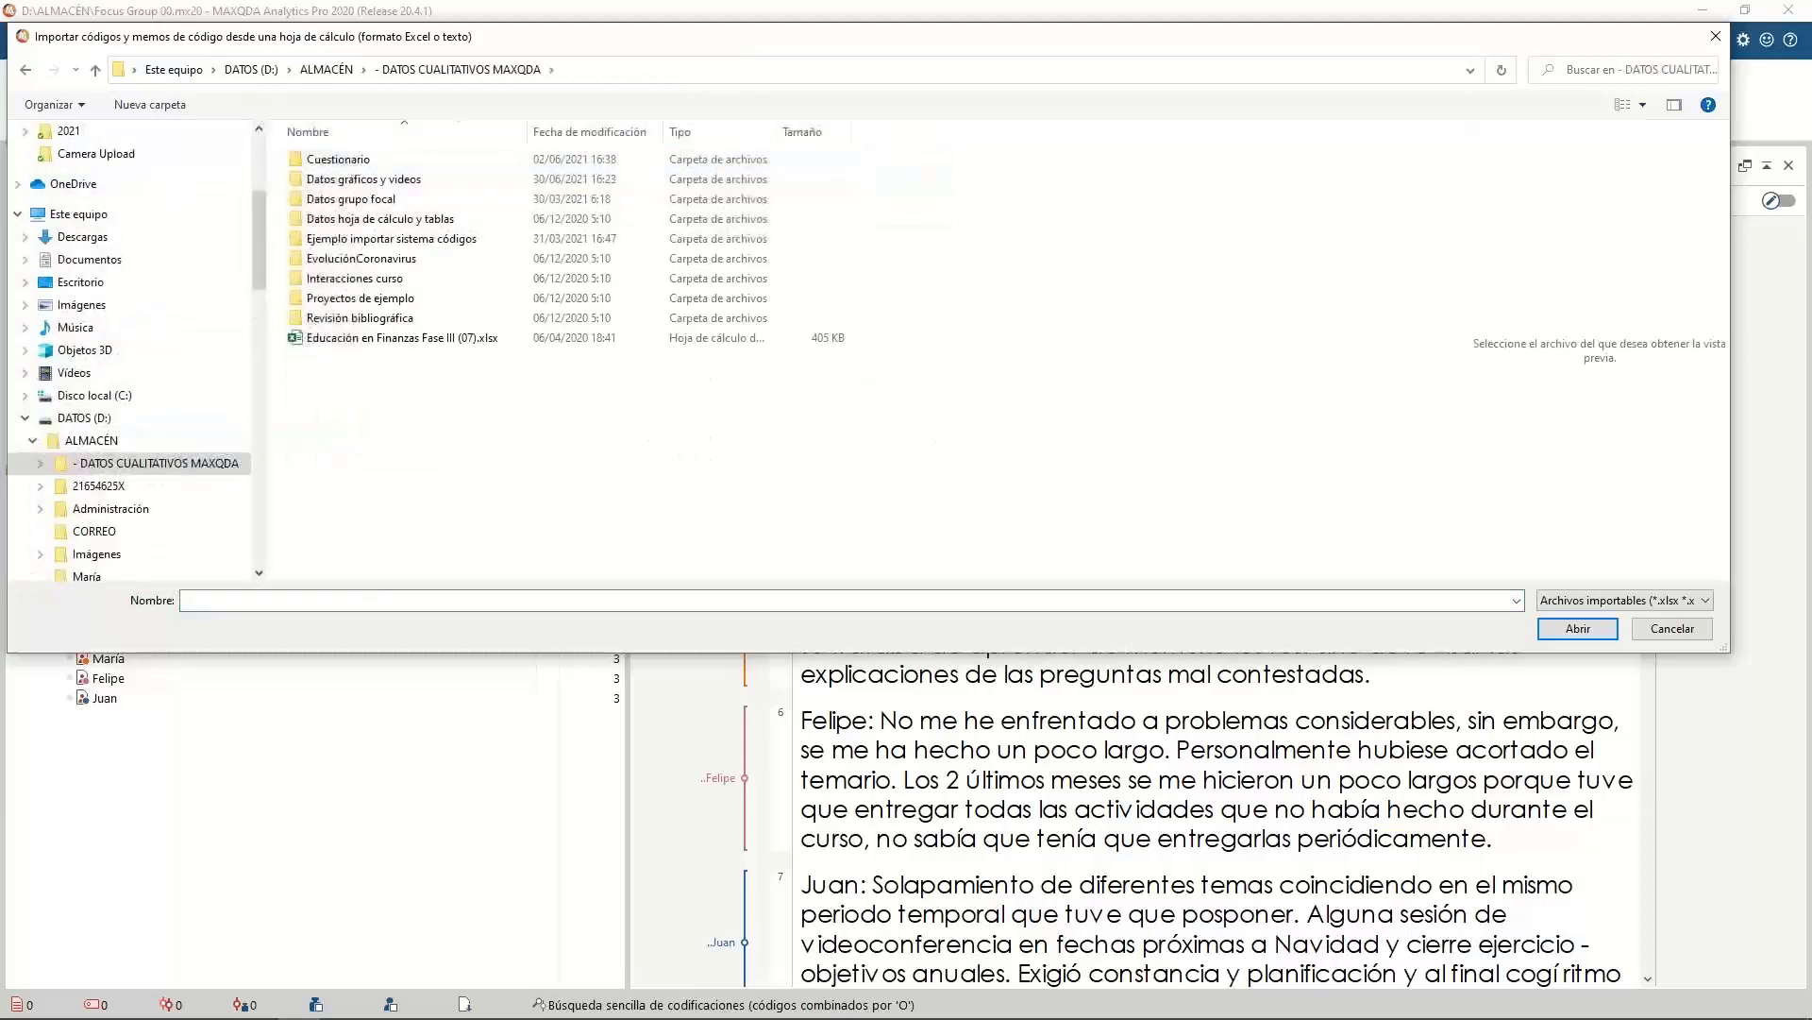
left_click(437, 238)
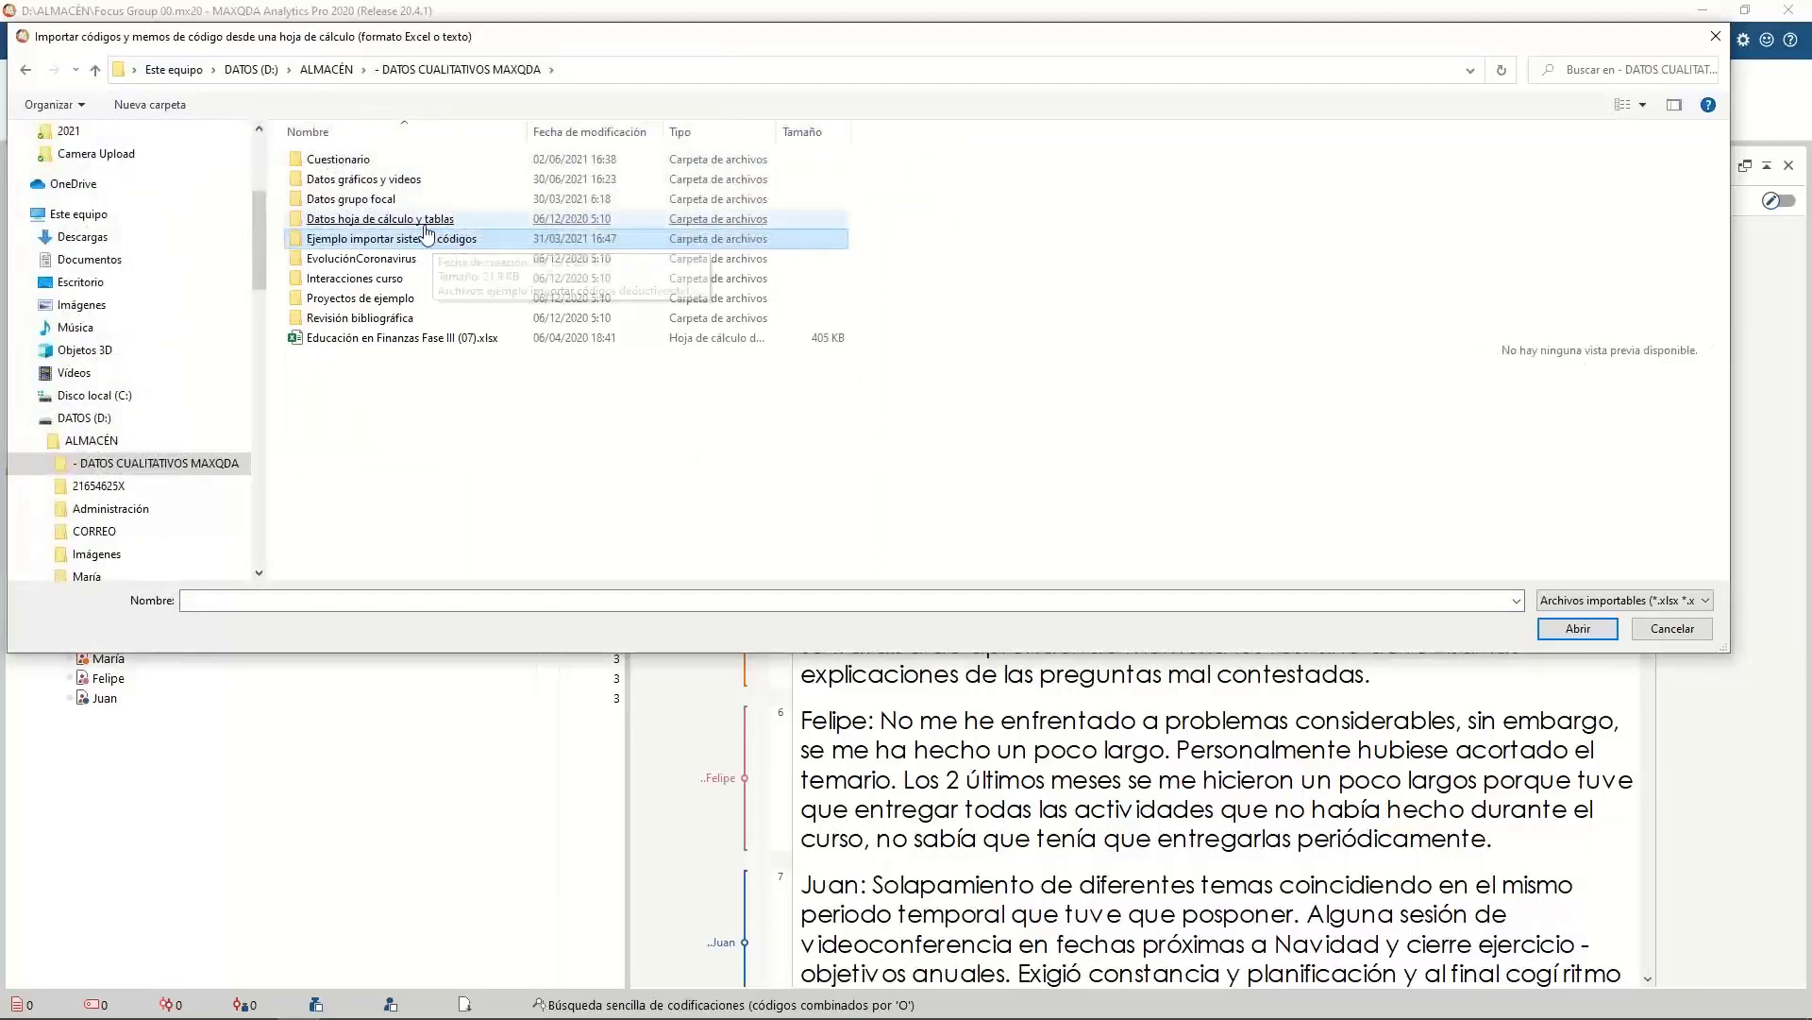
Import the codes and memos from Marco Conceptual Formación Online.xlsx in the folder "13 Introducción a MAXQDA. Grupos focales"
left_click_drag(257, 268, 260, 514)
left_click(162, 430)
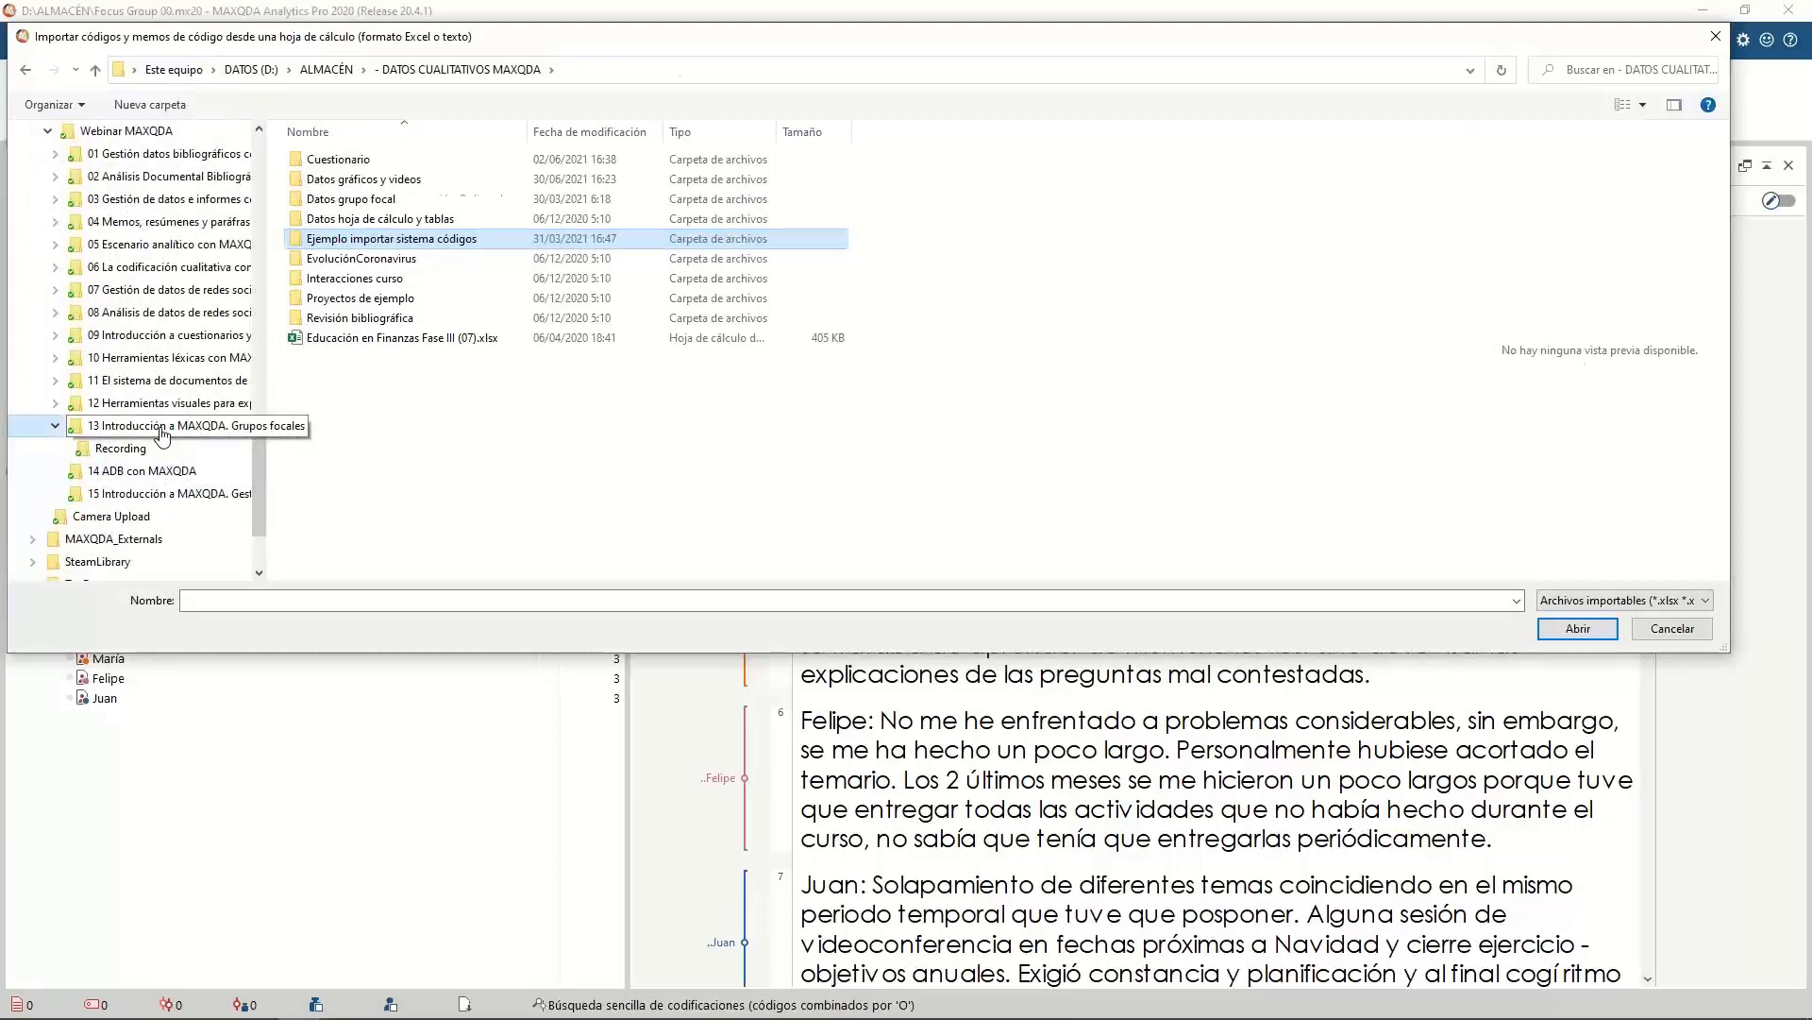
double_click(416, 199)
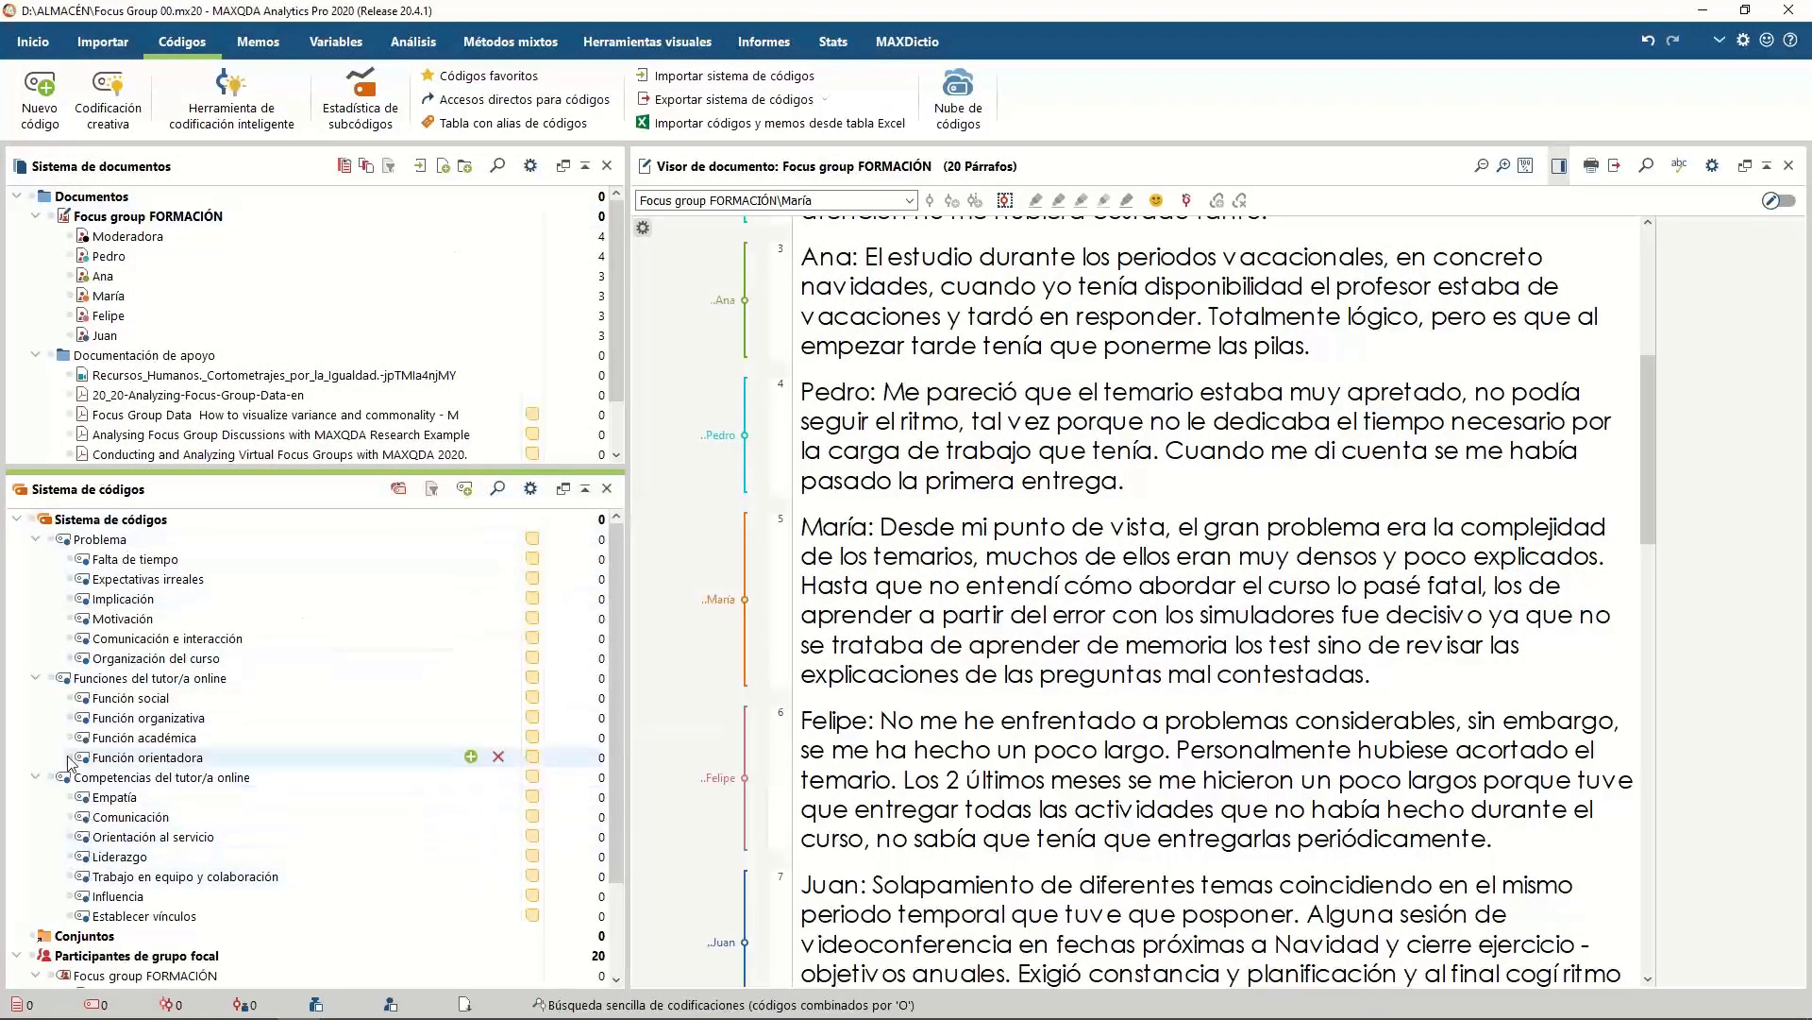
Colour the Problema code red and apply the colour to all its subcodes
left_click(113, 545)
right_click(113, 546)
key("Escape")
left_click(382, 176)
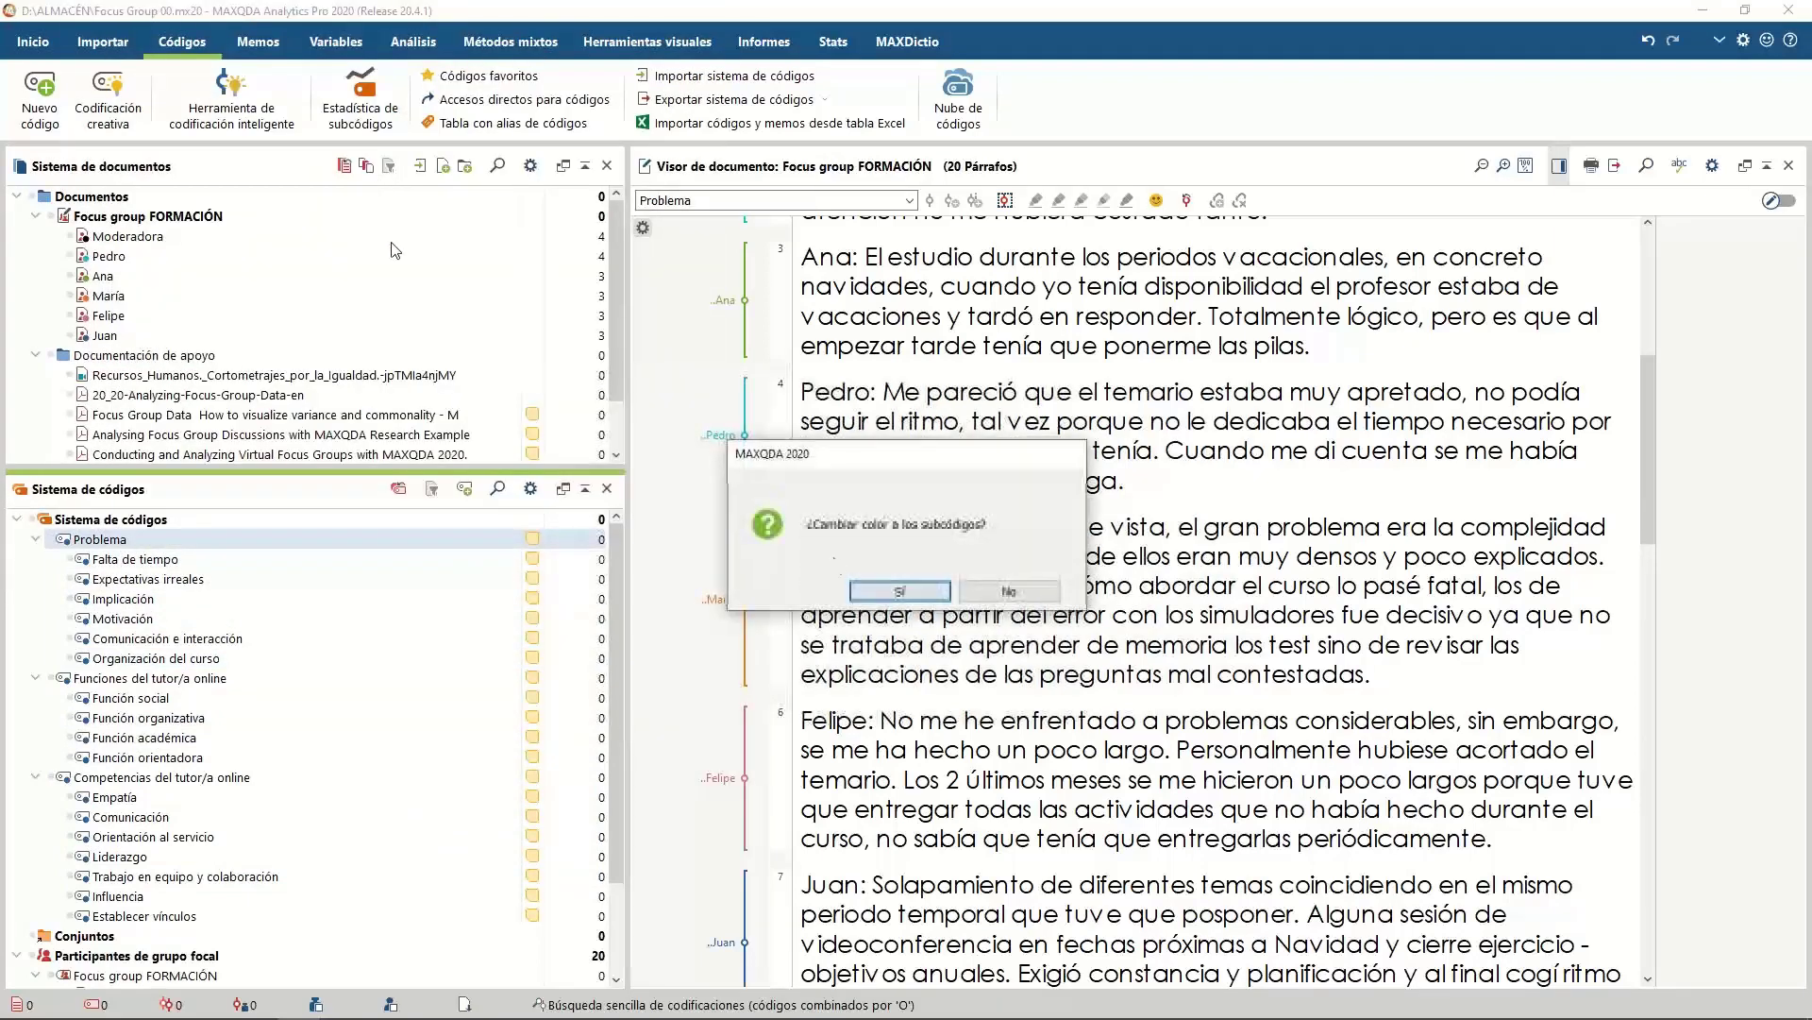
left_click(900, 593)
Colour the Funciones del tutor/a online code turquoise and apply the colour to all its subcodes
left_click(214, 680)
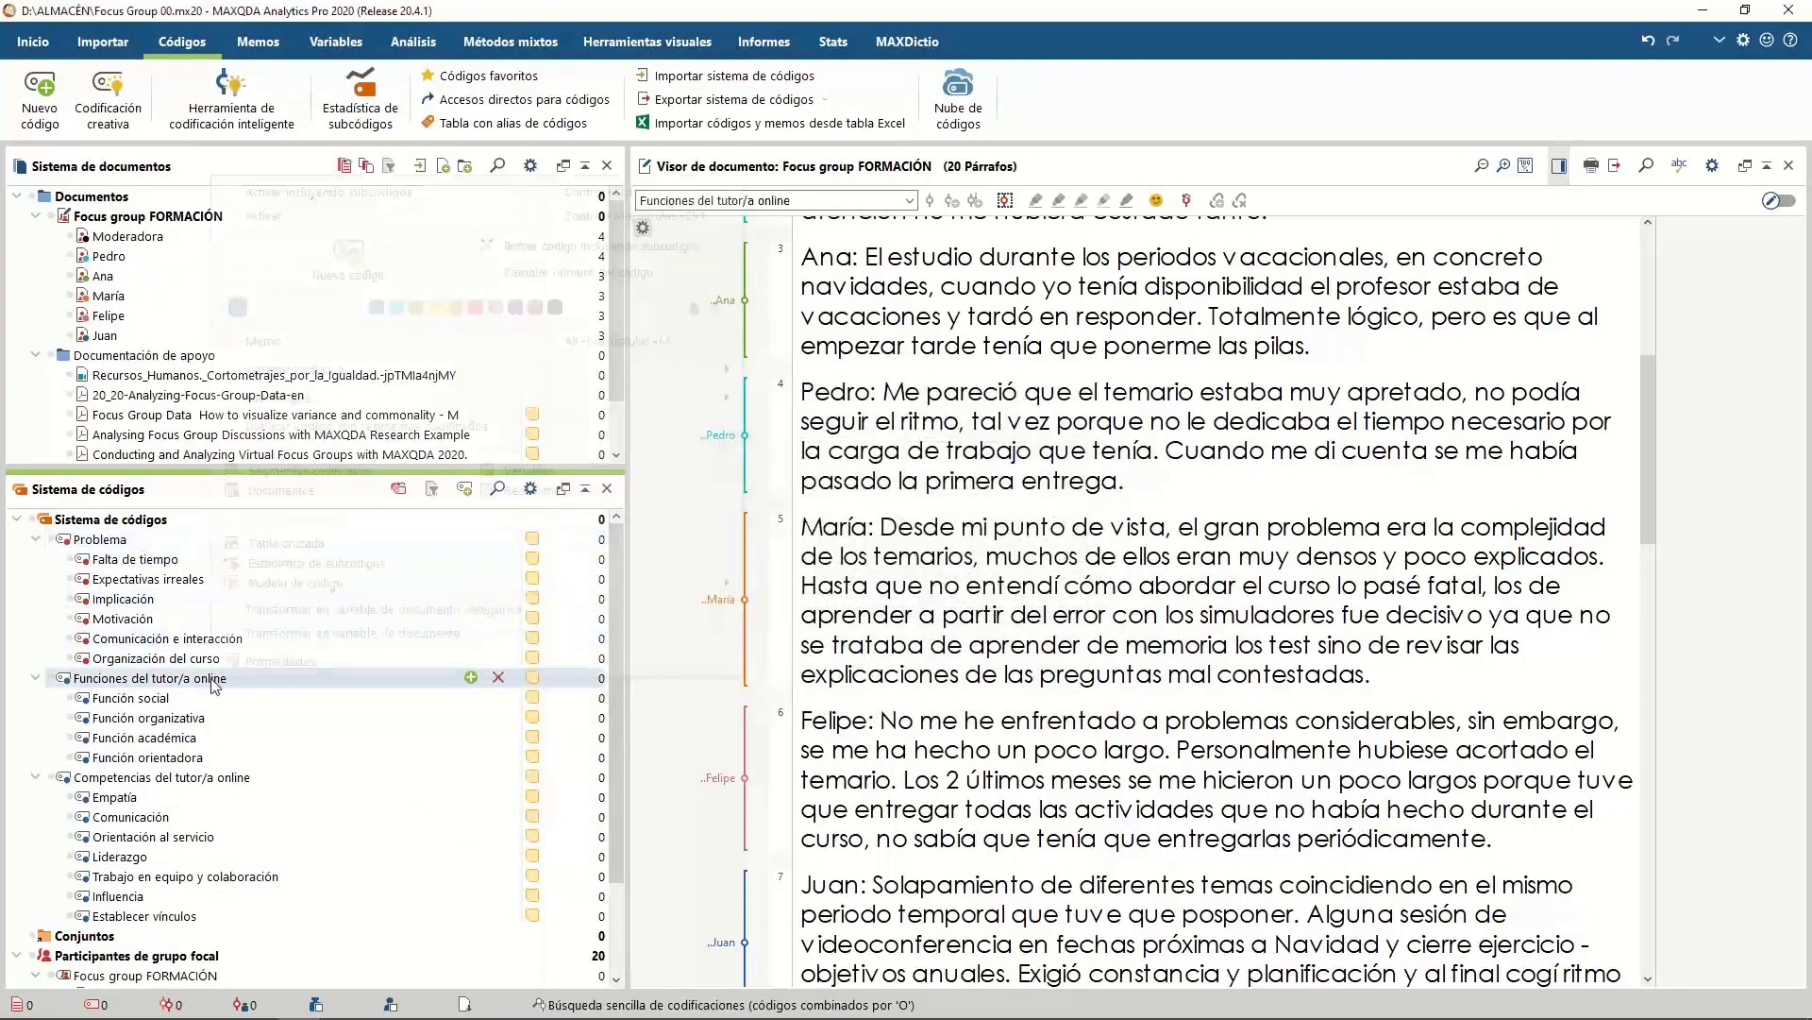
right_click(214, 680)
left_click(400, 309)
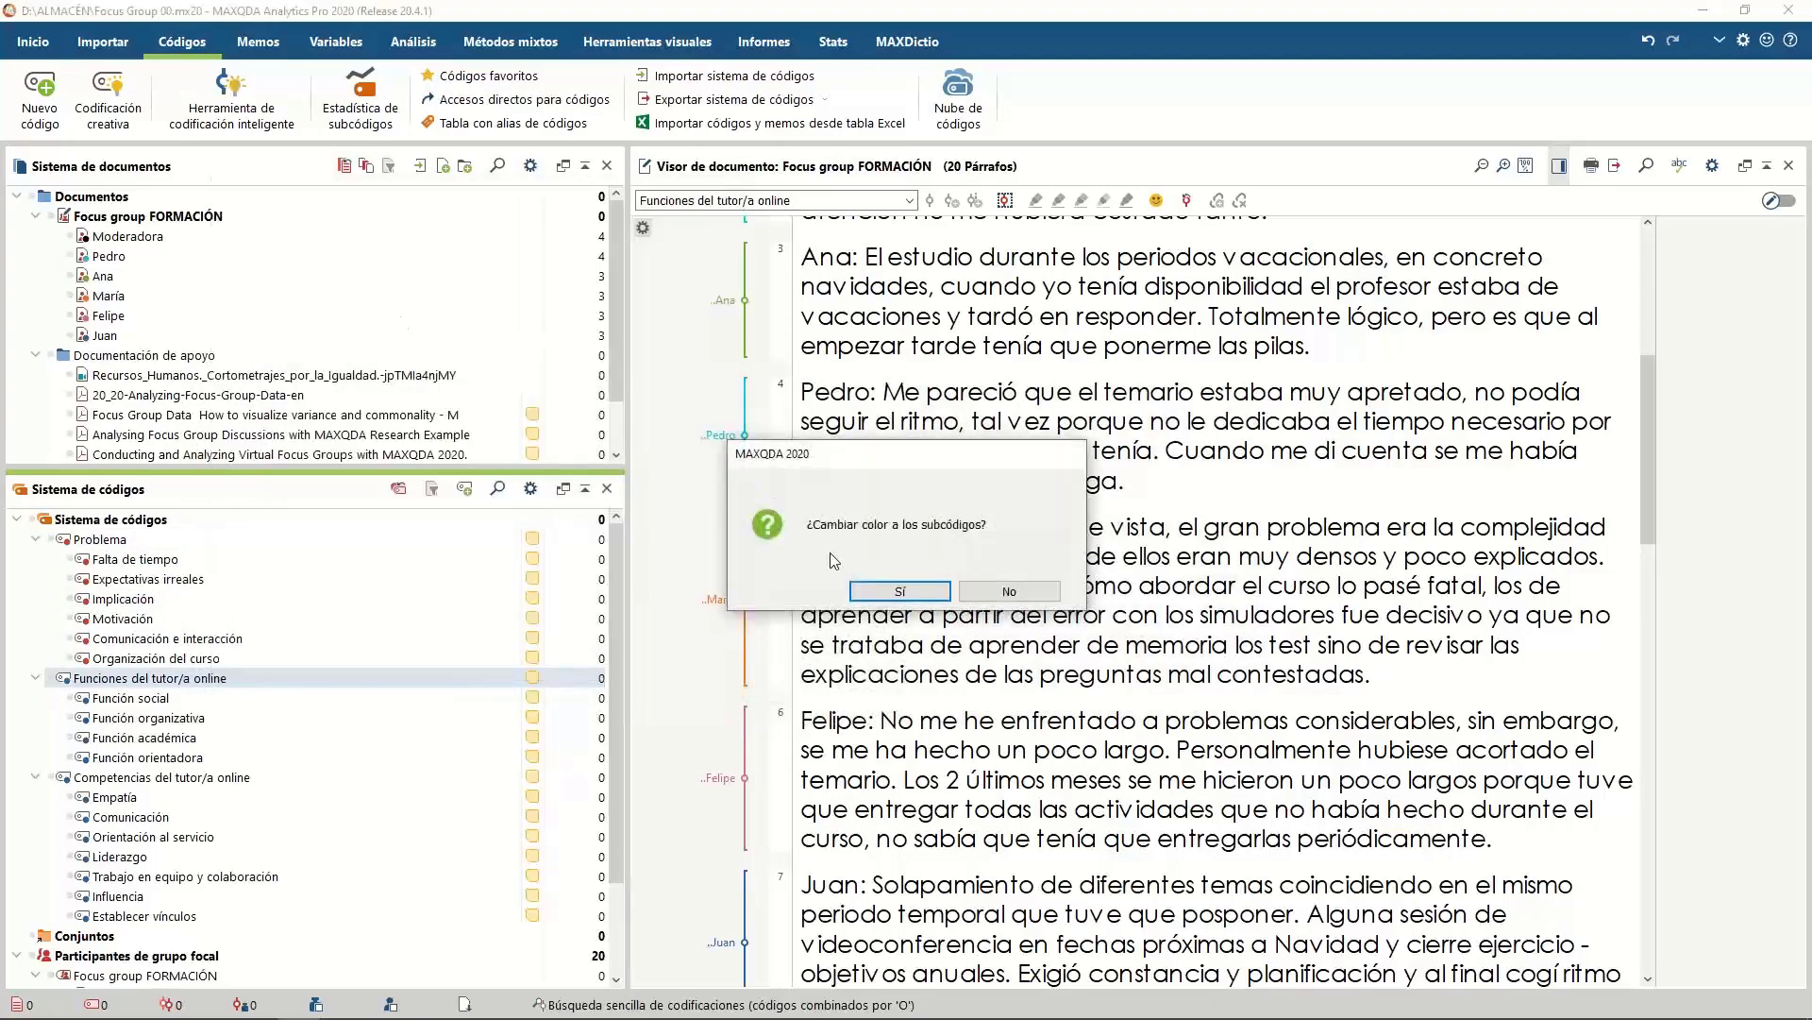
left_click(881, 589)
Colour the Competencias del tutor/a online code green and apply the colour to all its subcodes
left_click(146, 784)
right_click(145, 784)
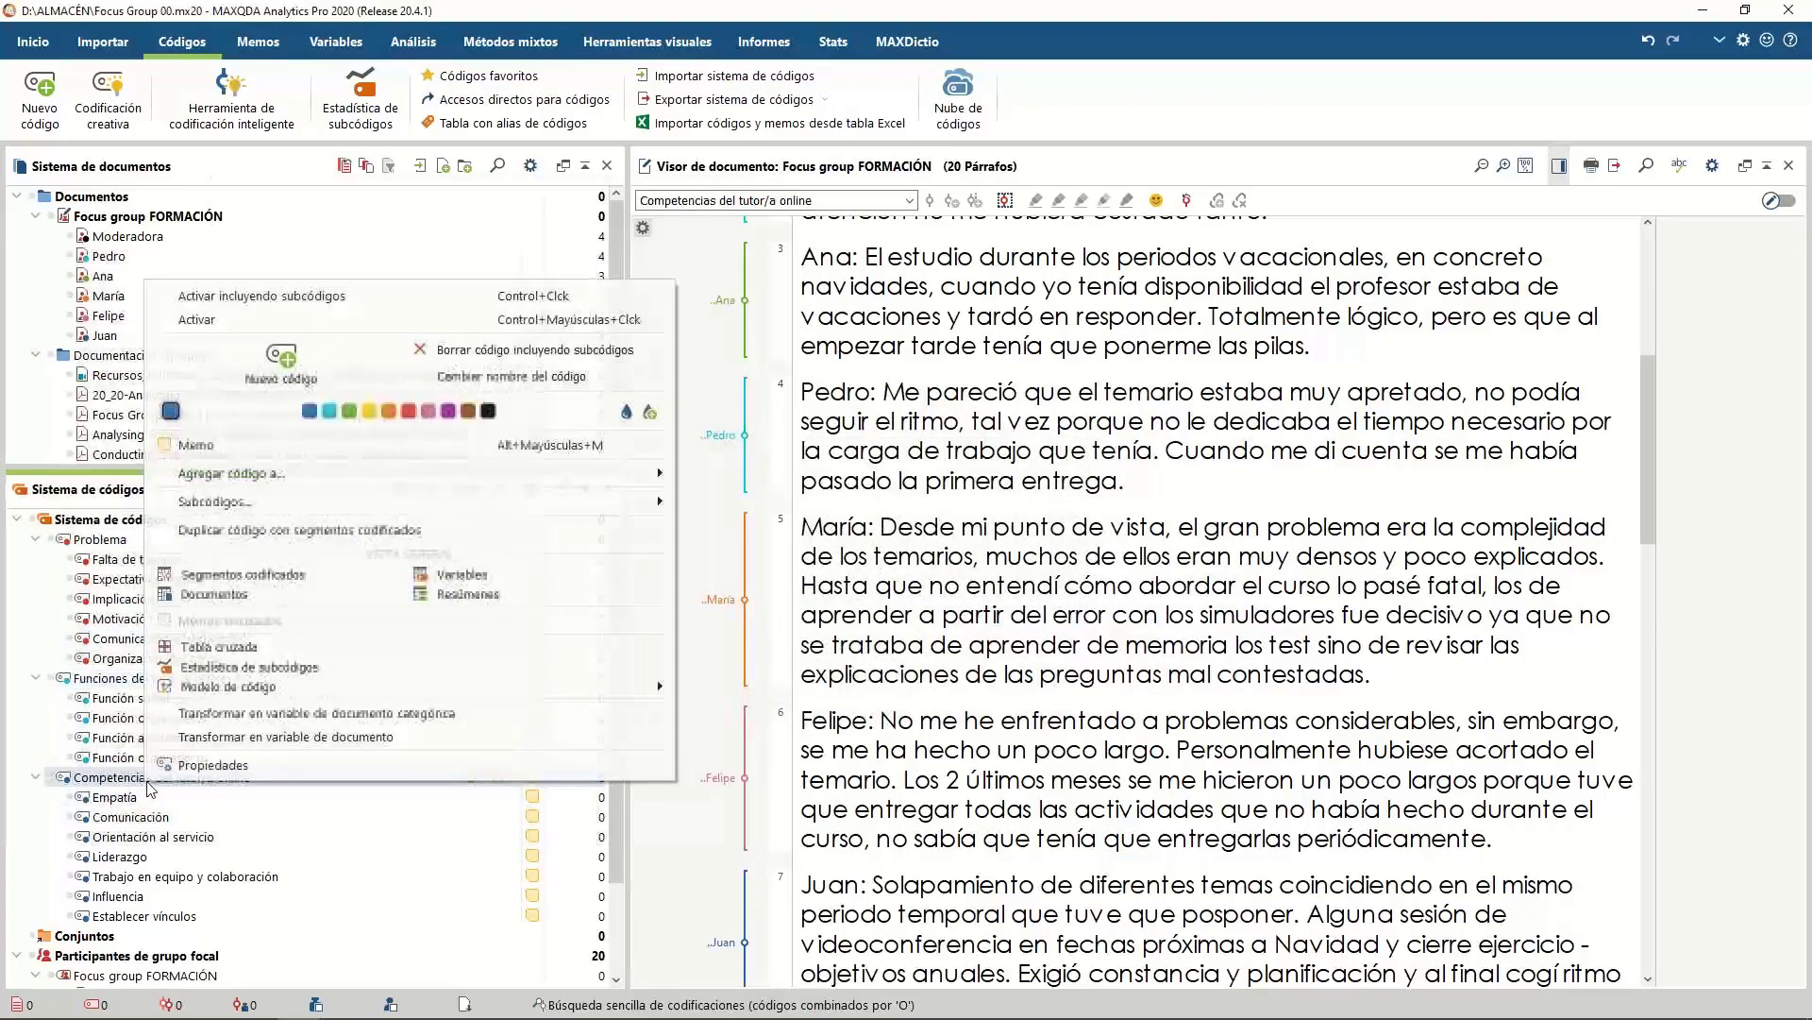
left_click(355, 423)
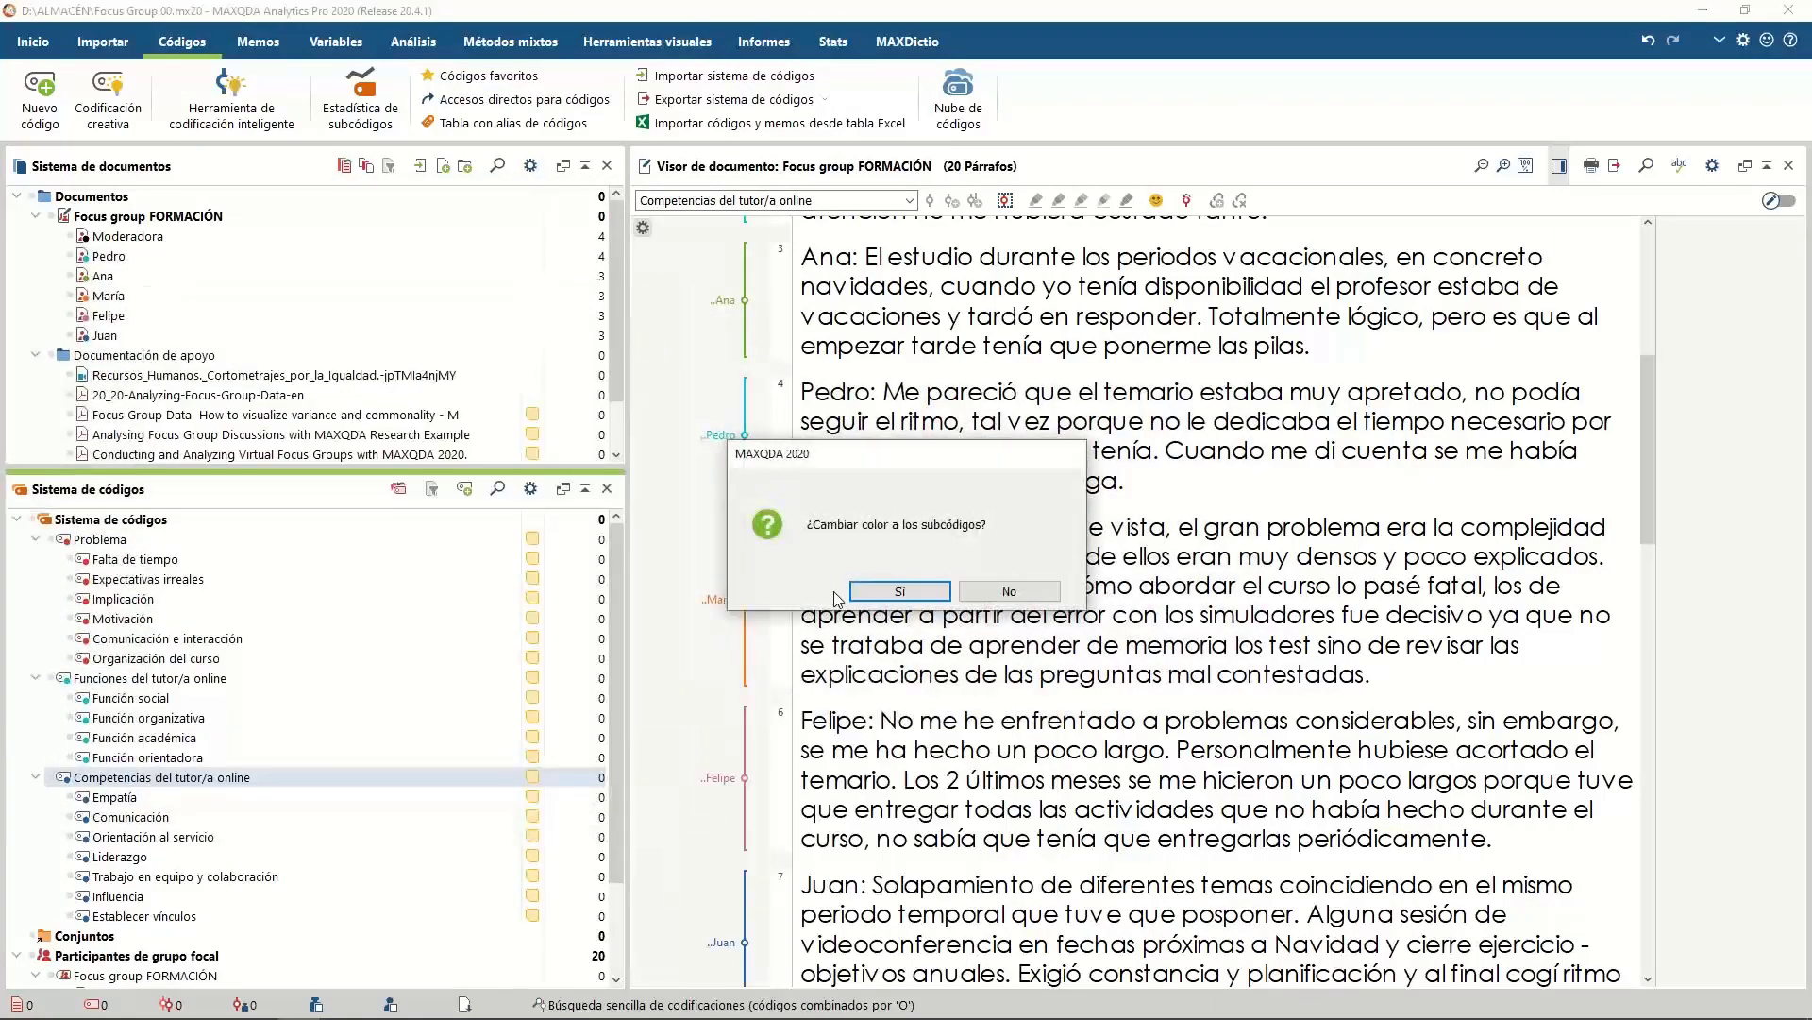
key("Return")
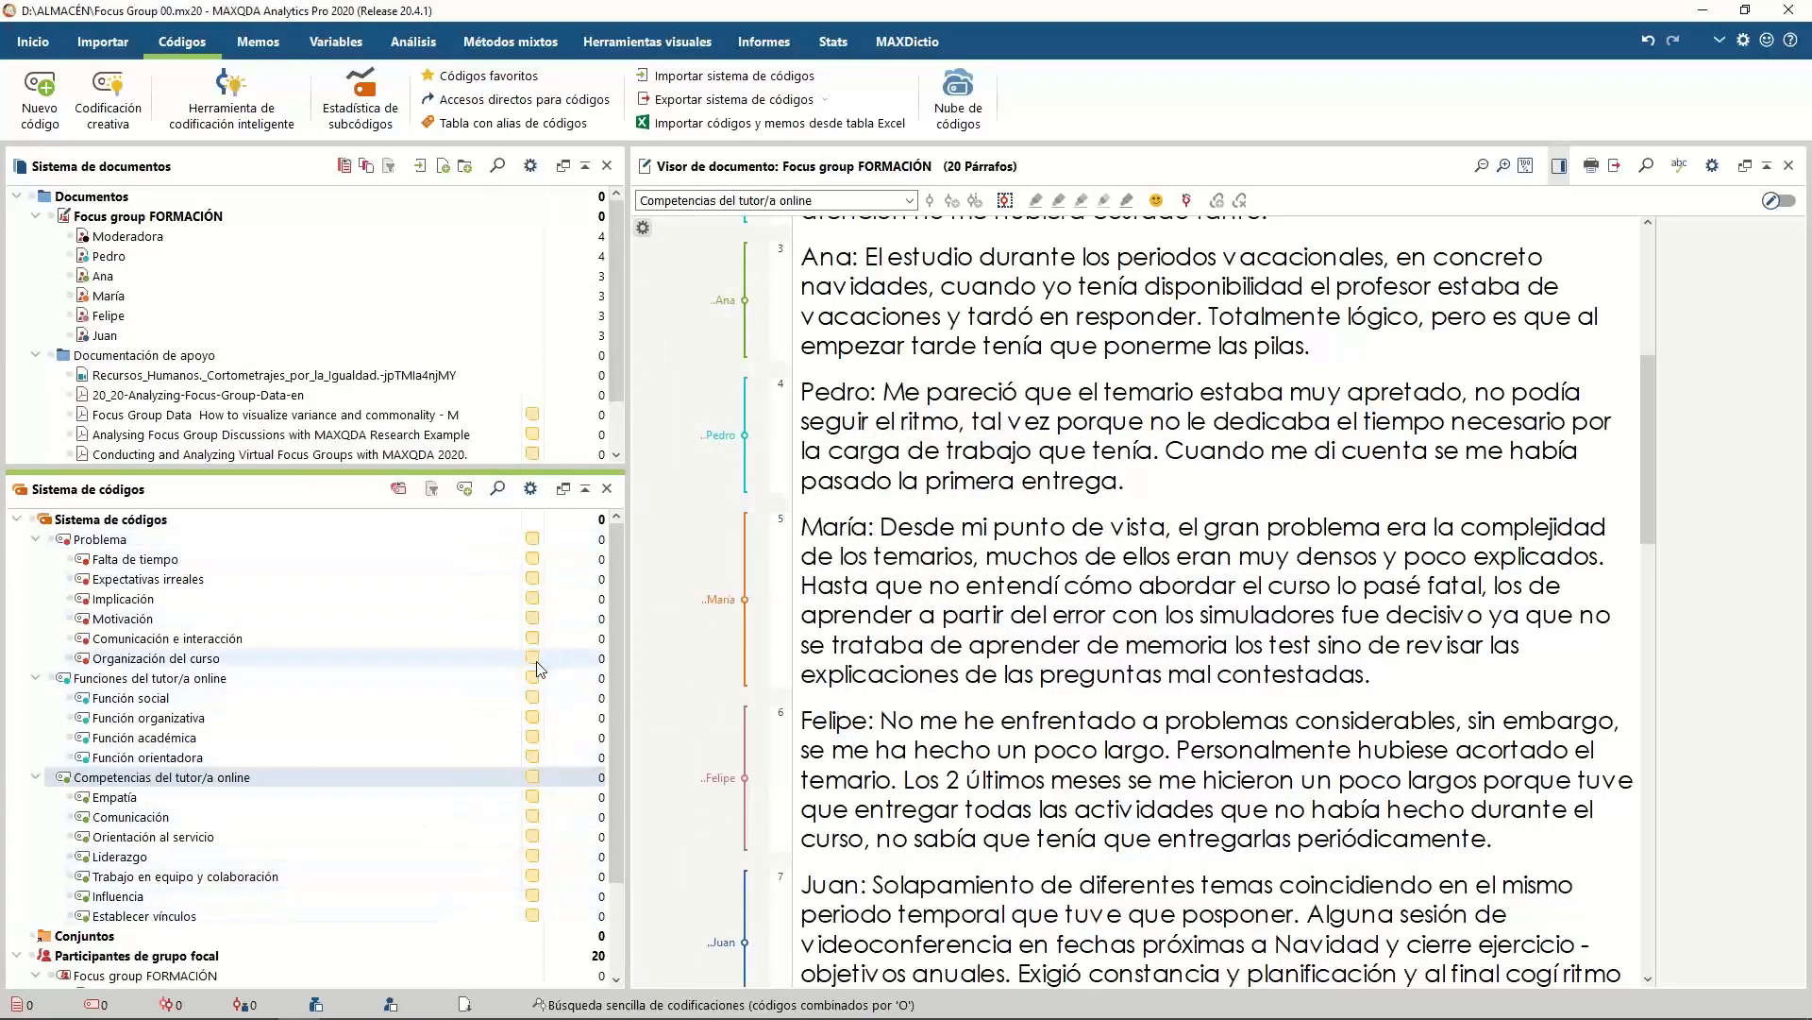
mouse_move(532, 664)
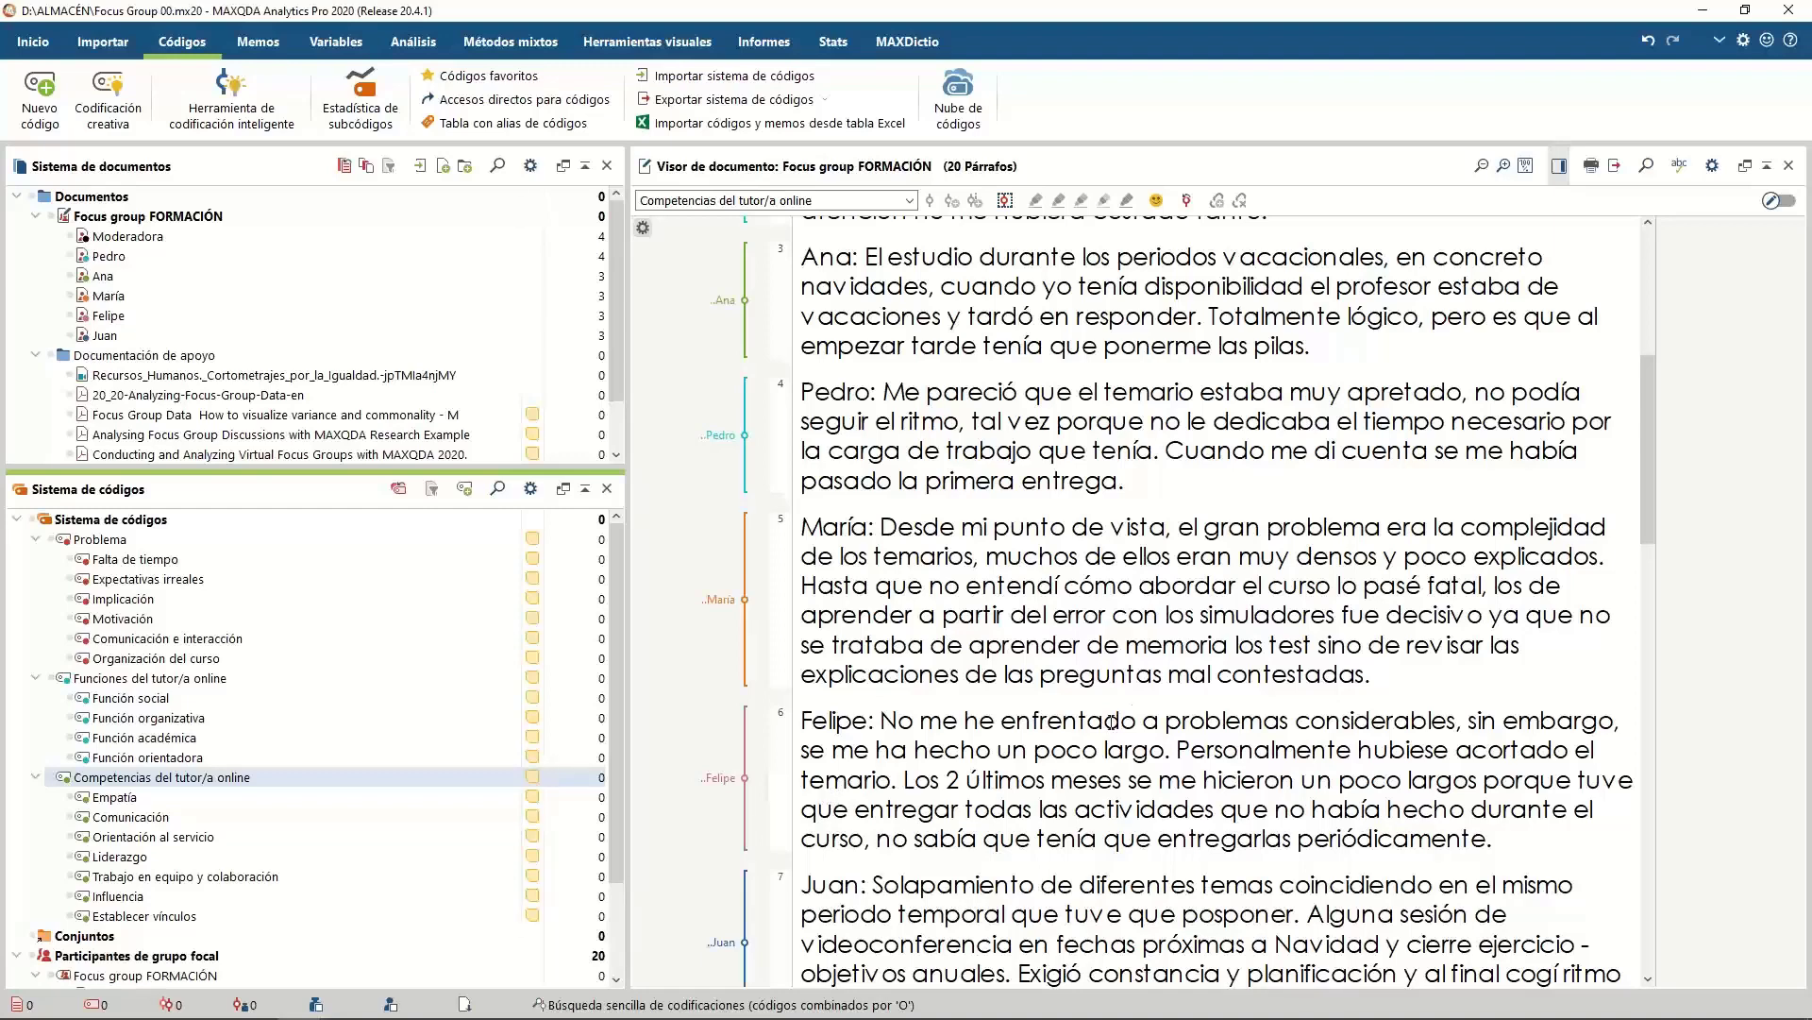
Code the moderator's closing sentence in paragraph 1, "Empezamos por los problemas en el curso, alguien quiere comentar algo...", with the Problema code
scroll(1112, 722, "down", 1)
scroll(1071, 713, "up", 2)
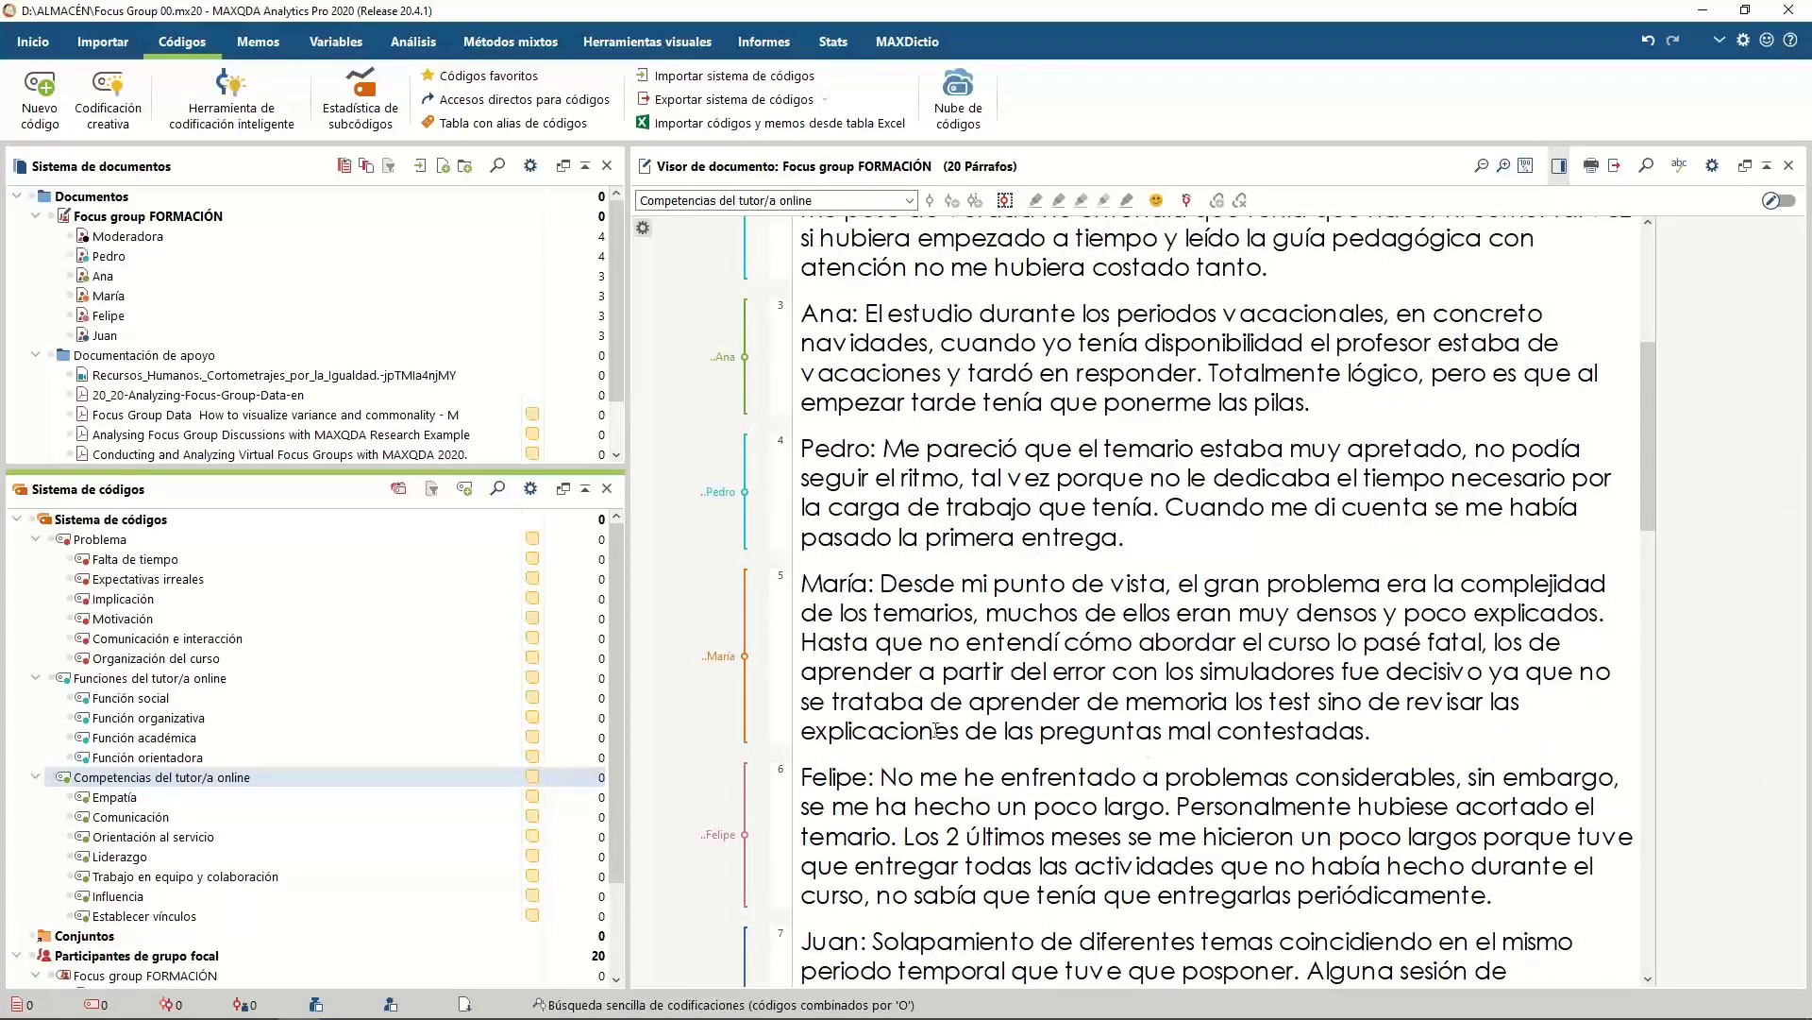
scroll(935, 730, "up", 5)
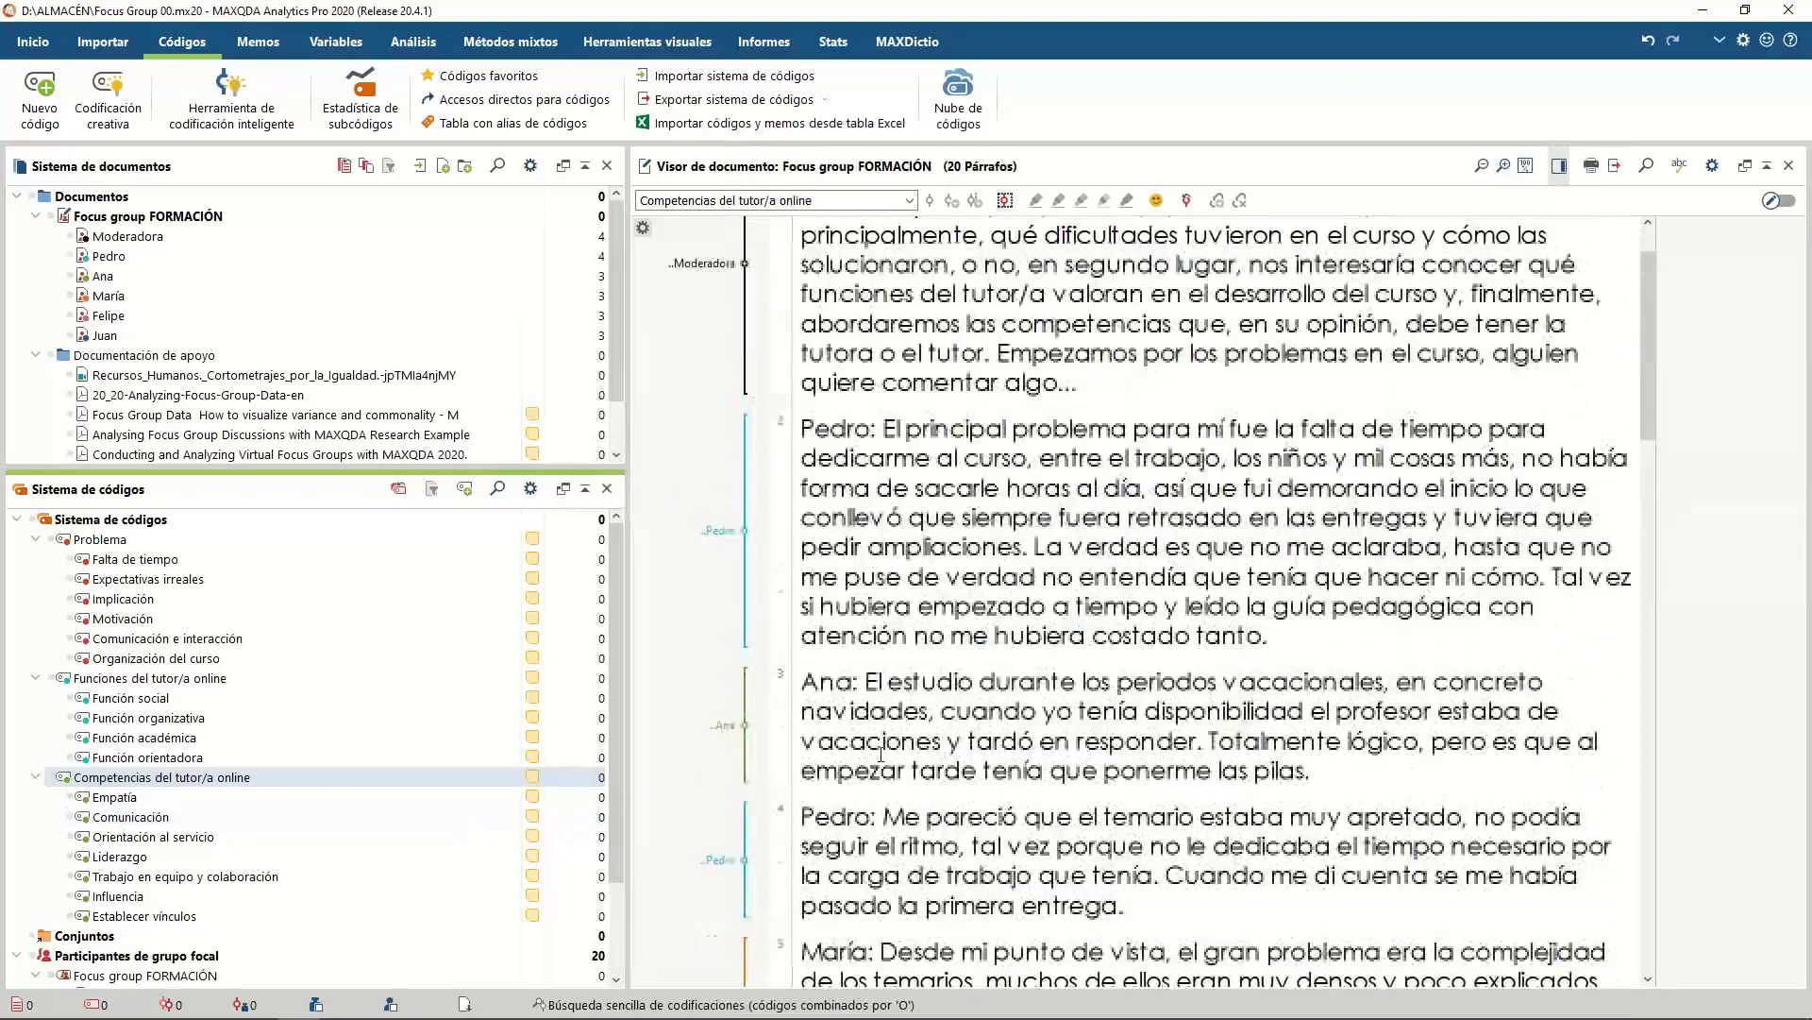
scroll(881, 752, "up", 1)
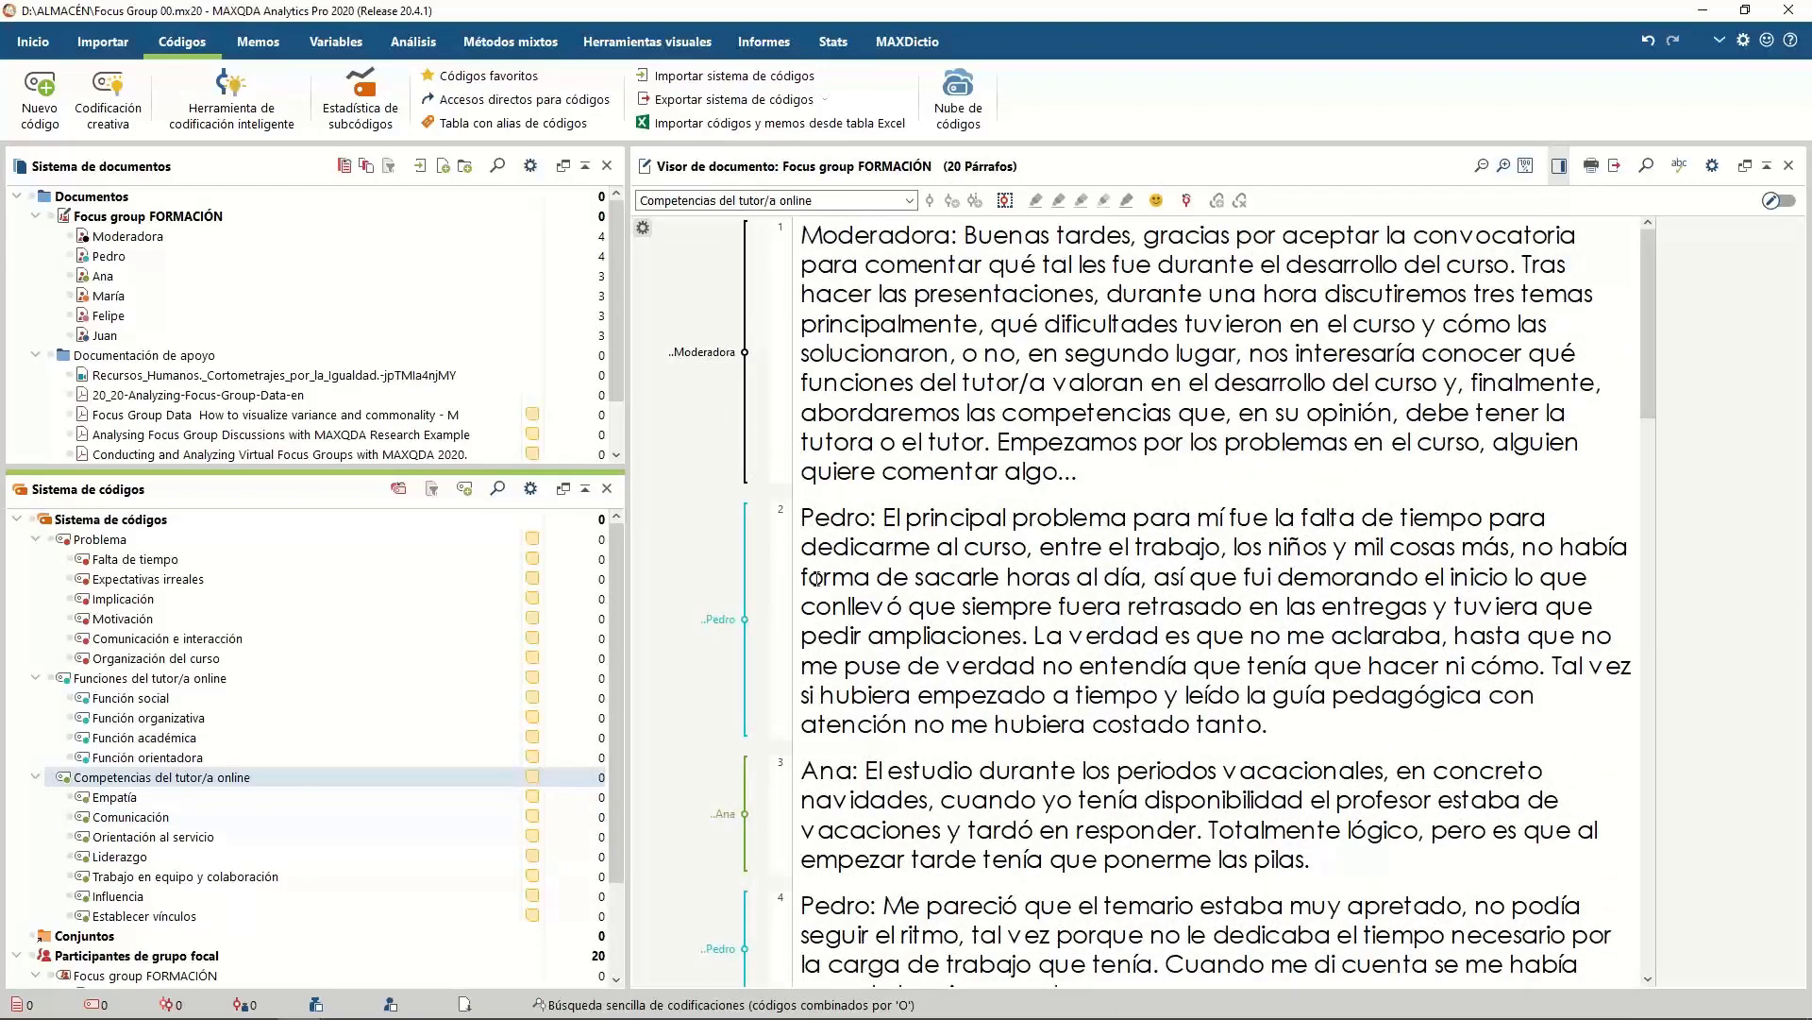
left_click_drag(999, 441, 1077, 472)
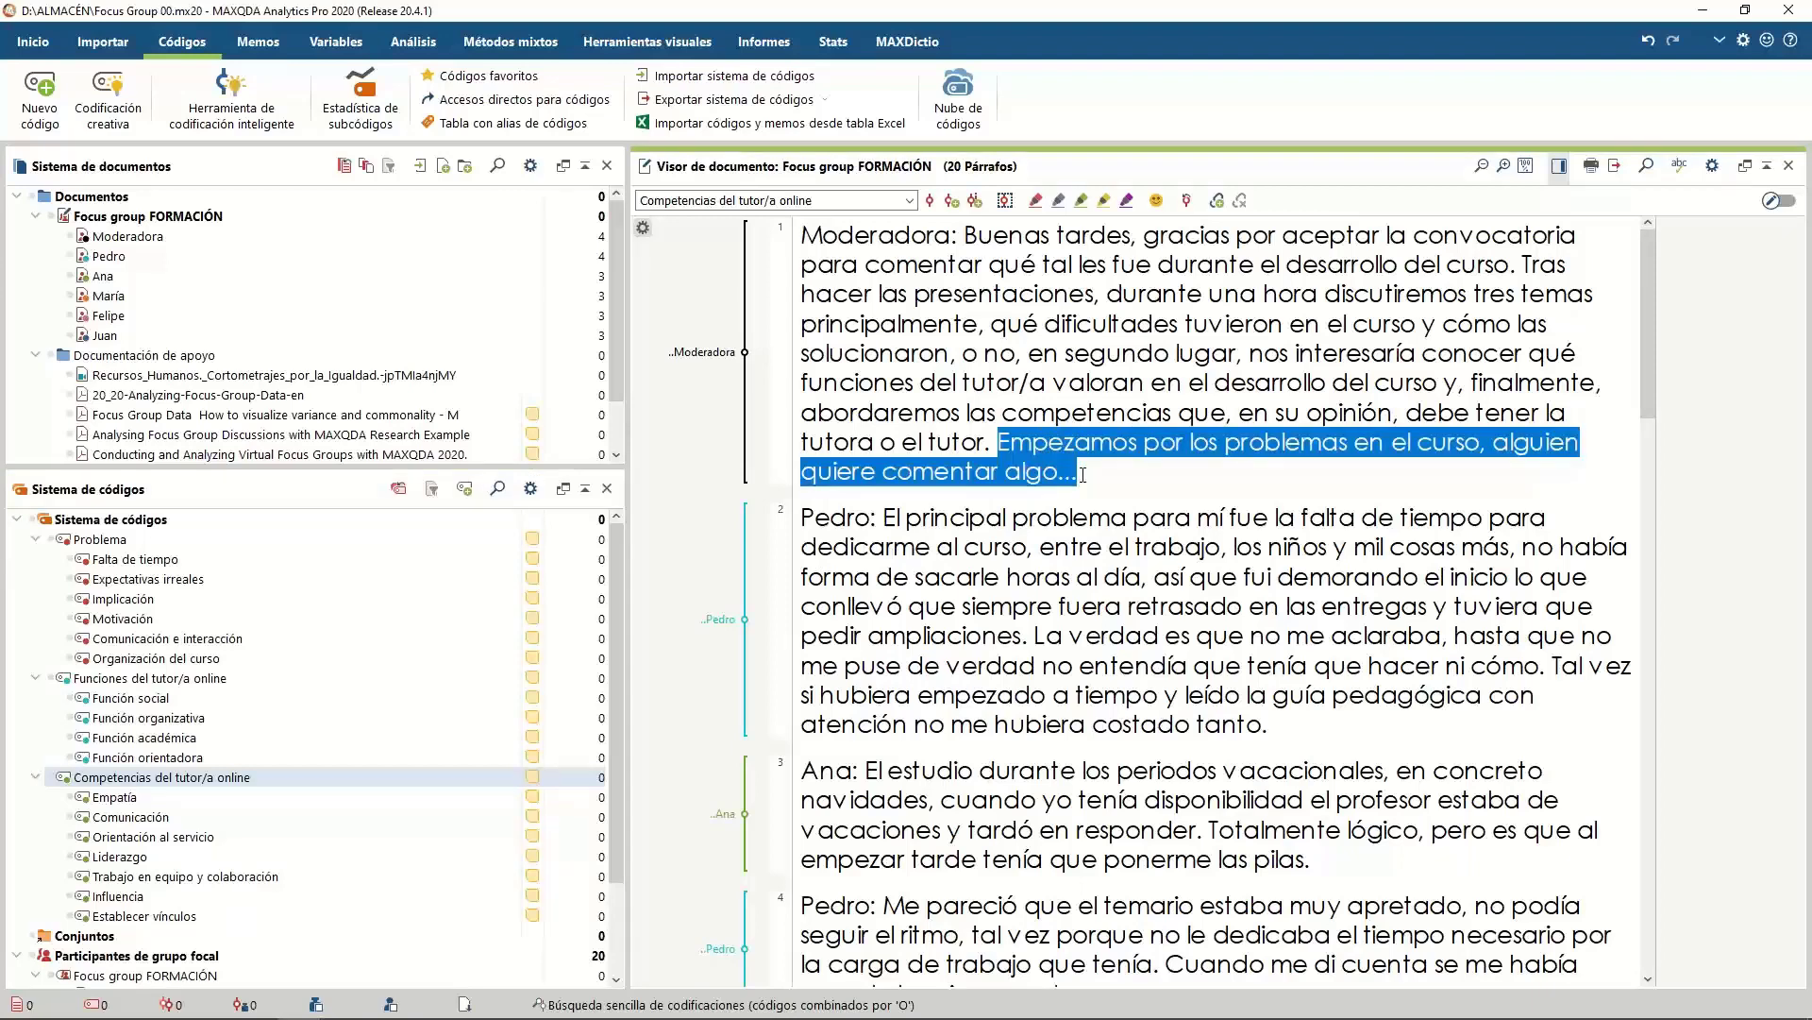
left_click(226, 541)
left_click_drag(225, 541, 956, 477)
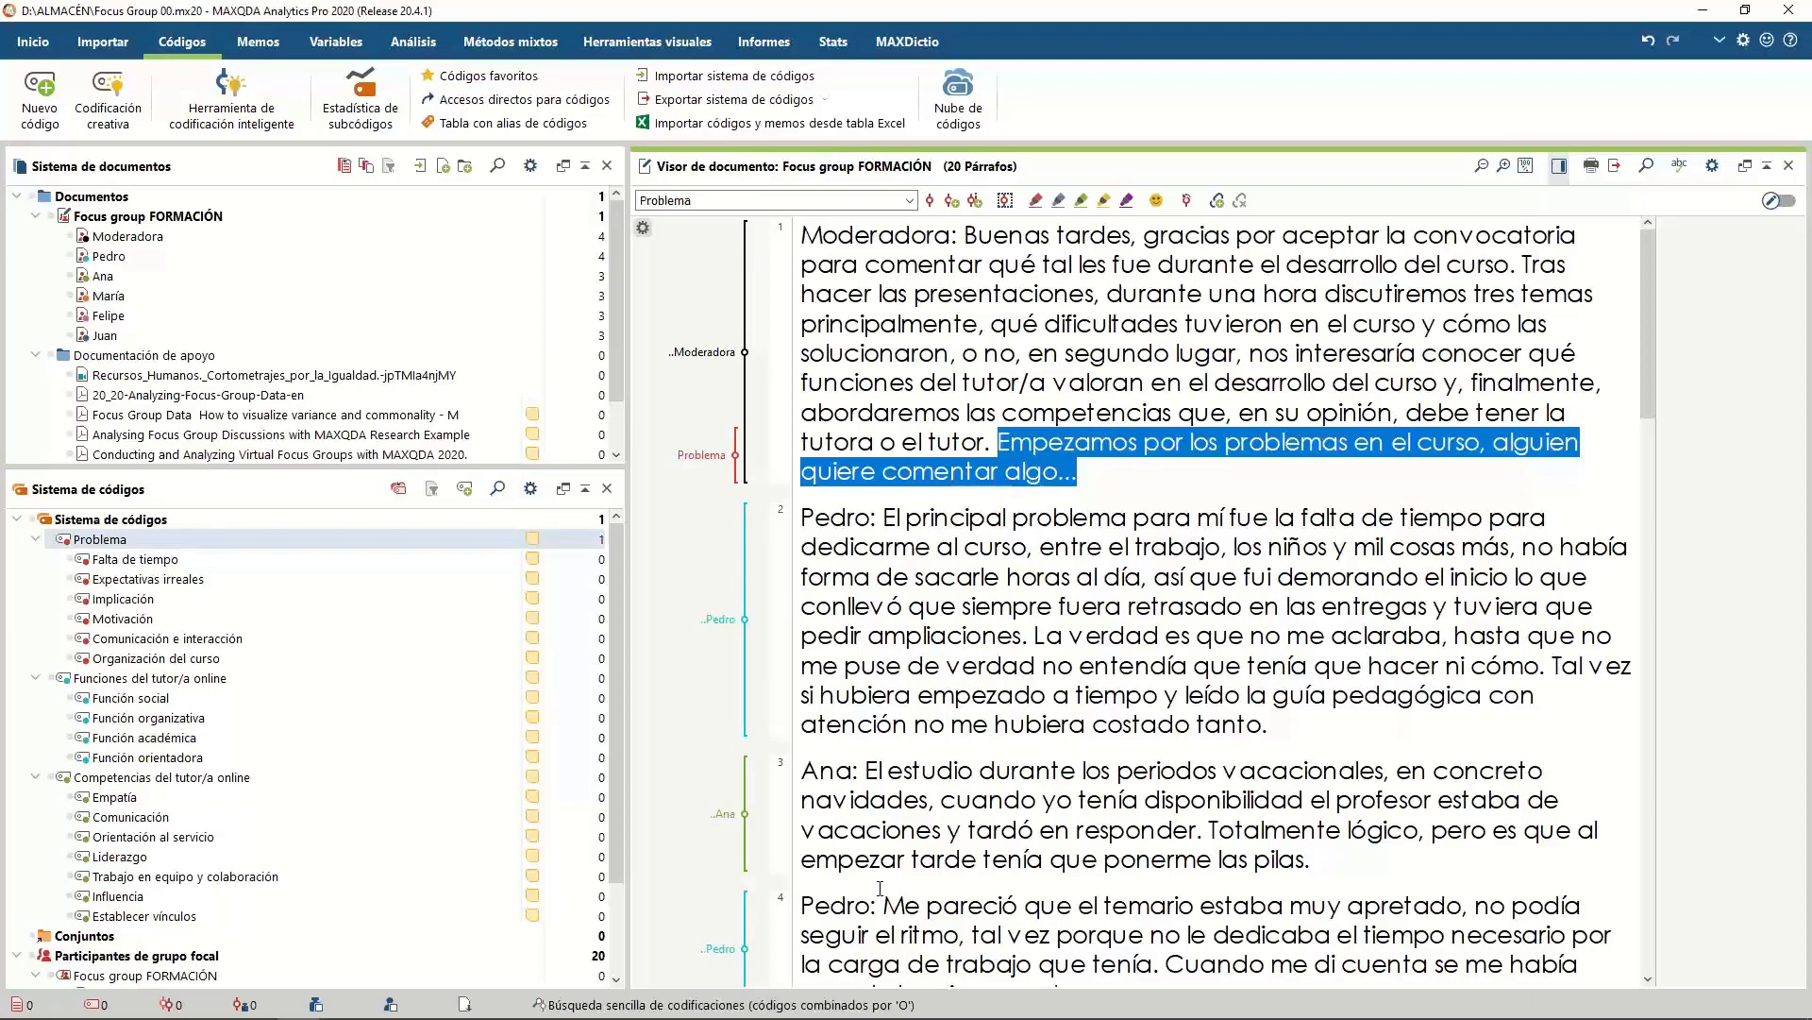
Code "El principal problema para mí fue la falta de tiempo para dedicarme al curso," in paragraph 2 with the Falta de tiempo subcode
scroll(869, 888, "down", 1)
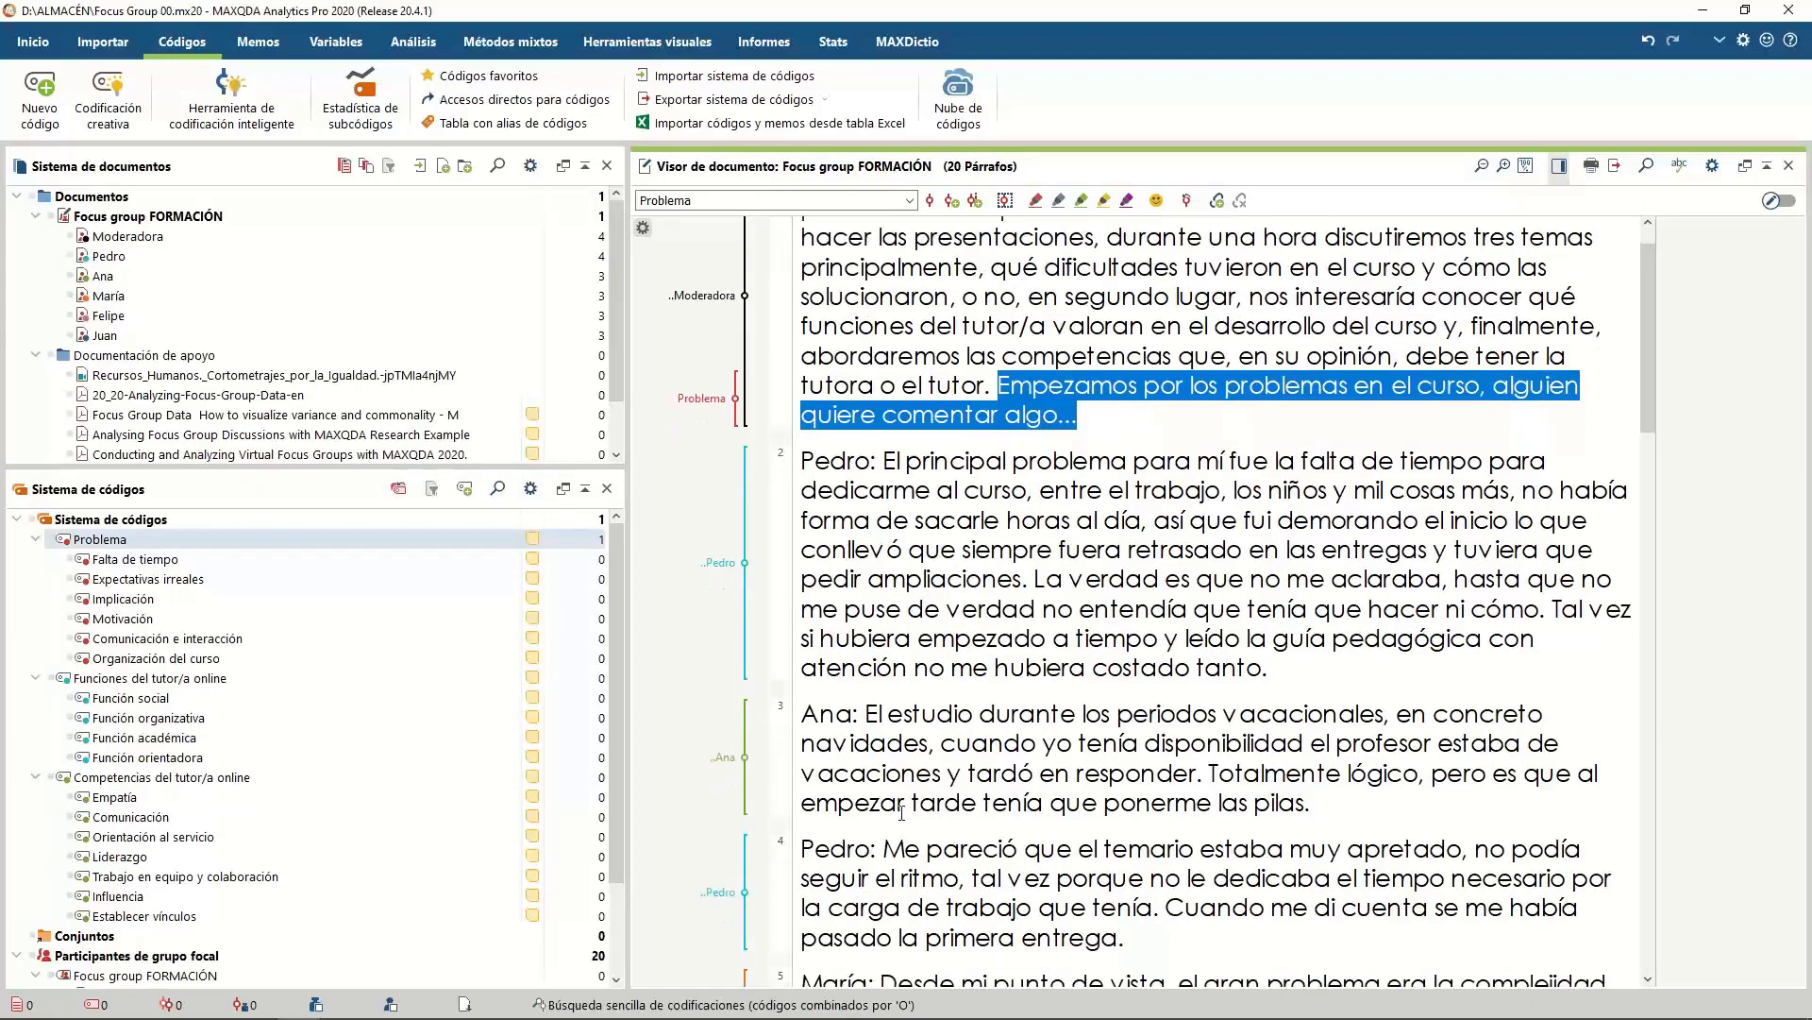
left_click_drag(883, 460, 1036, 486)
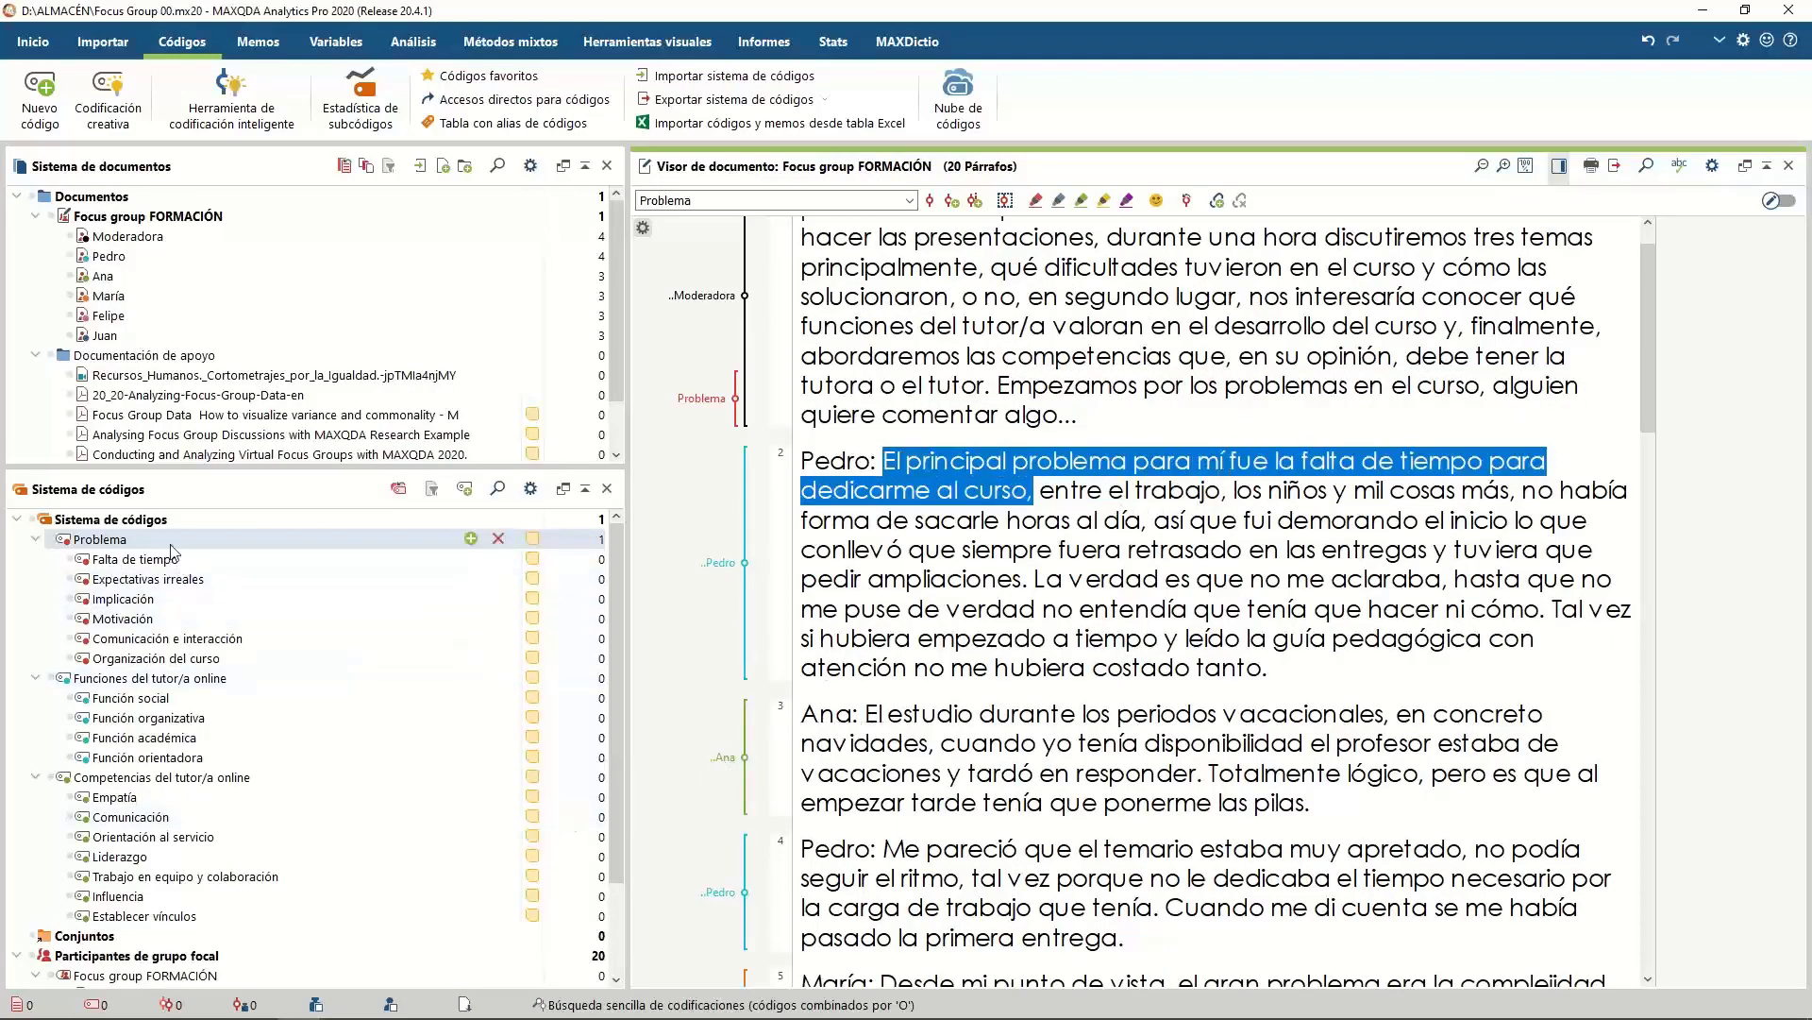
left_click_drag(168, 565, 895, 493)
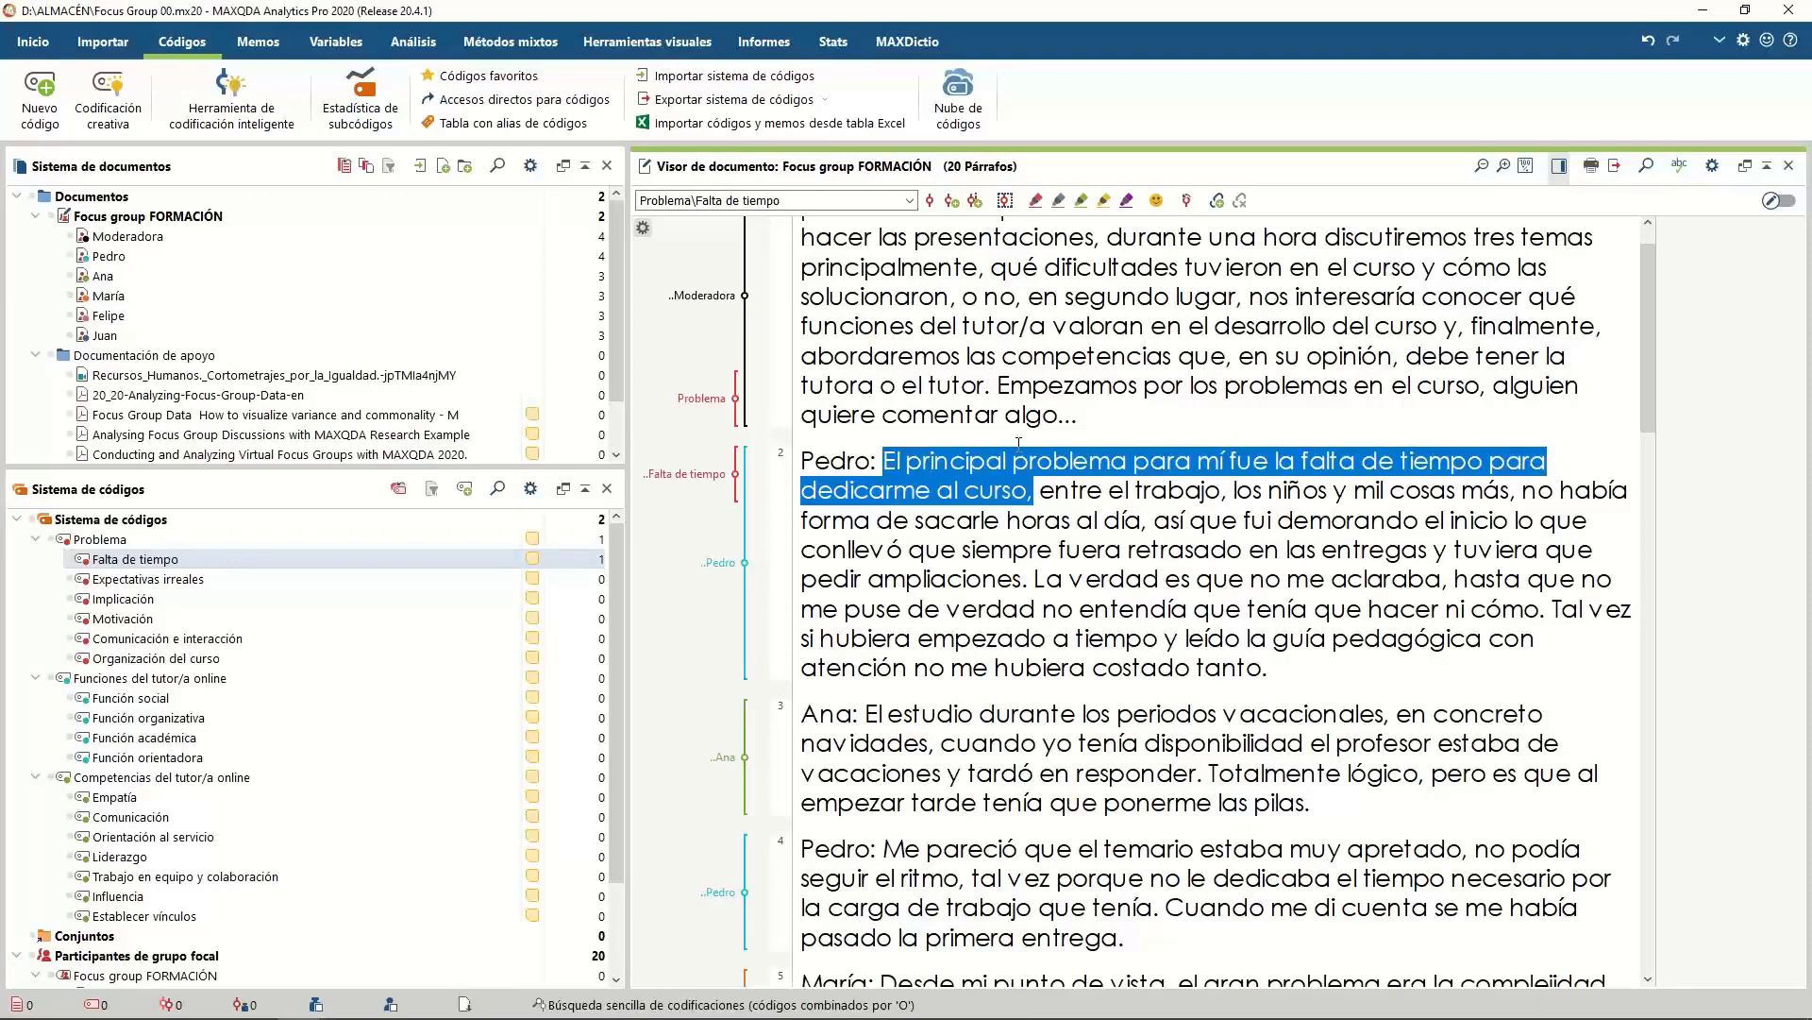
Create the subcode Procrastinación under Problema and code paragraph 2's passage from "así que fui demorando" to "en las entregas" with it
left_click_drag(1153, 522, 1434, 552)
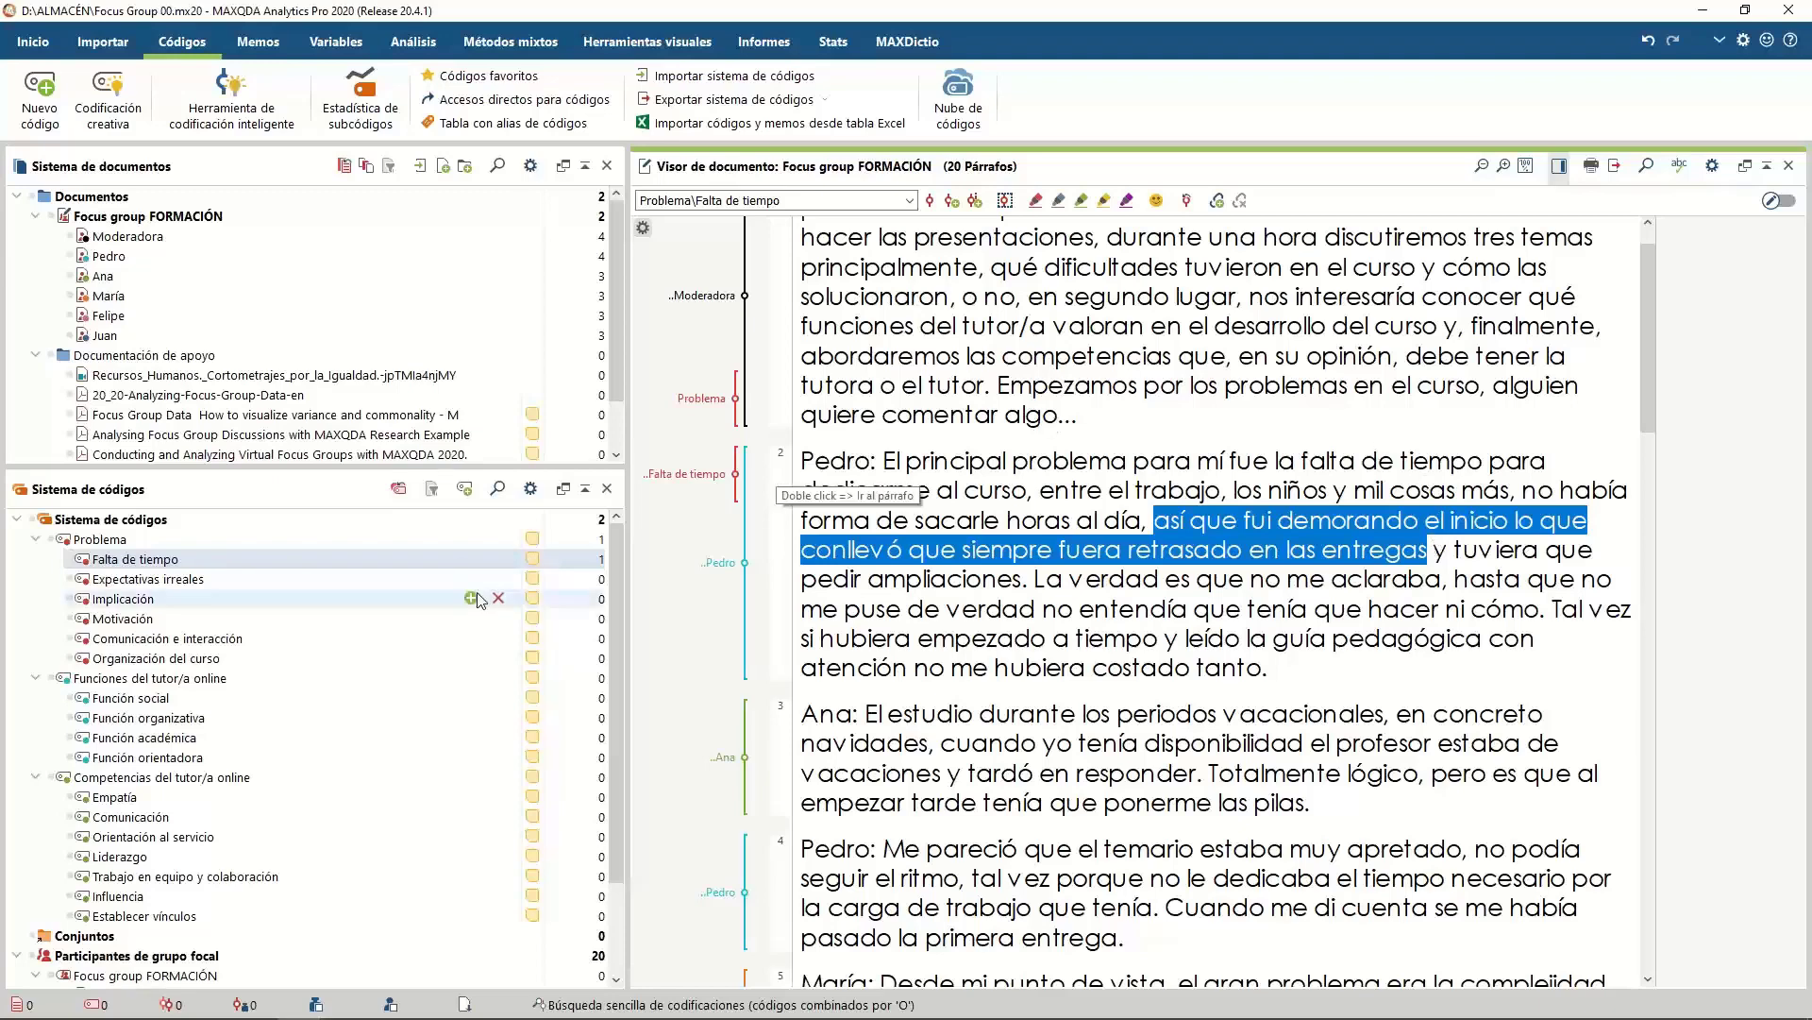
right_click(102, 540)
key("Escape")
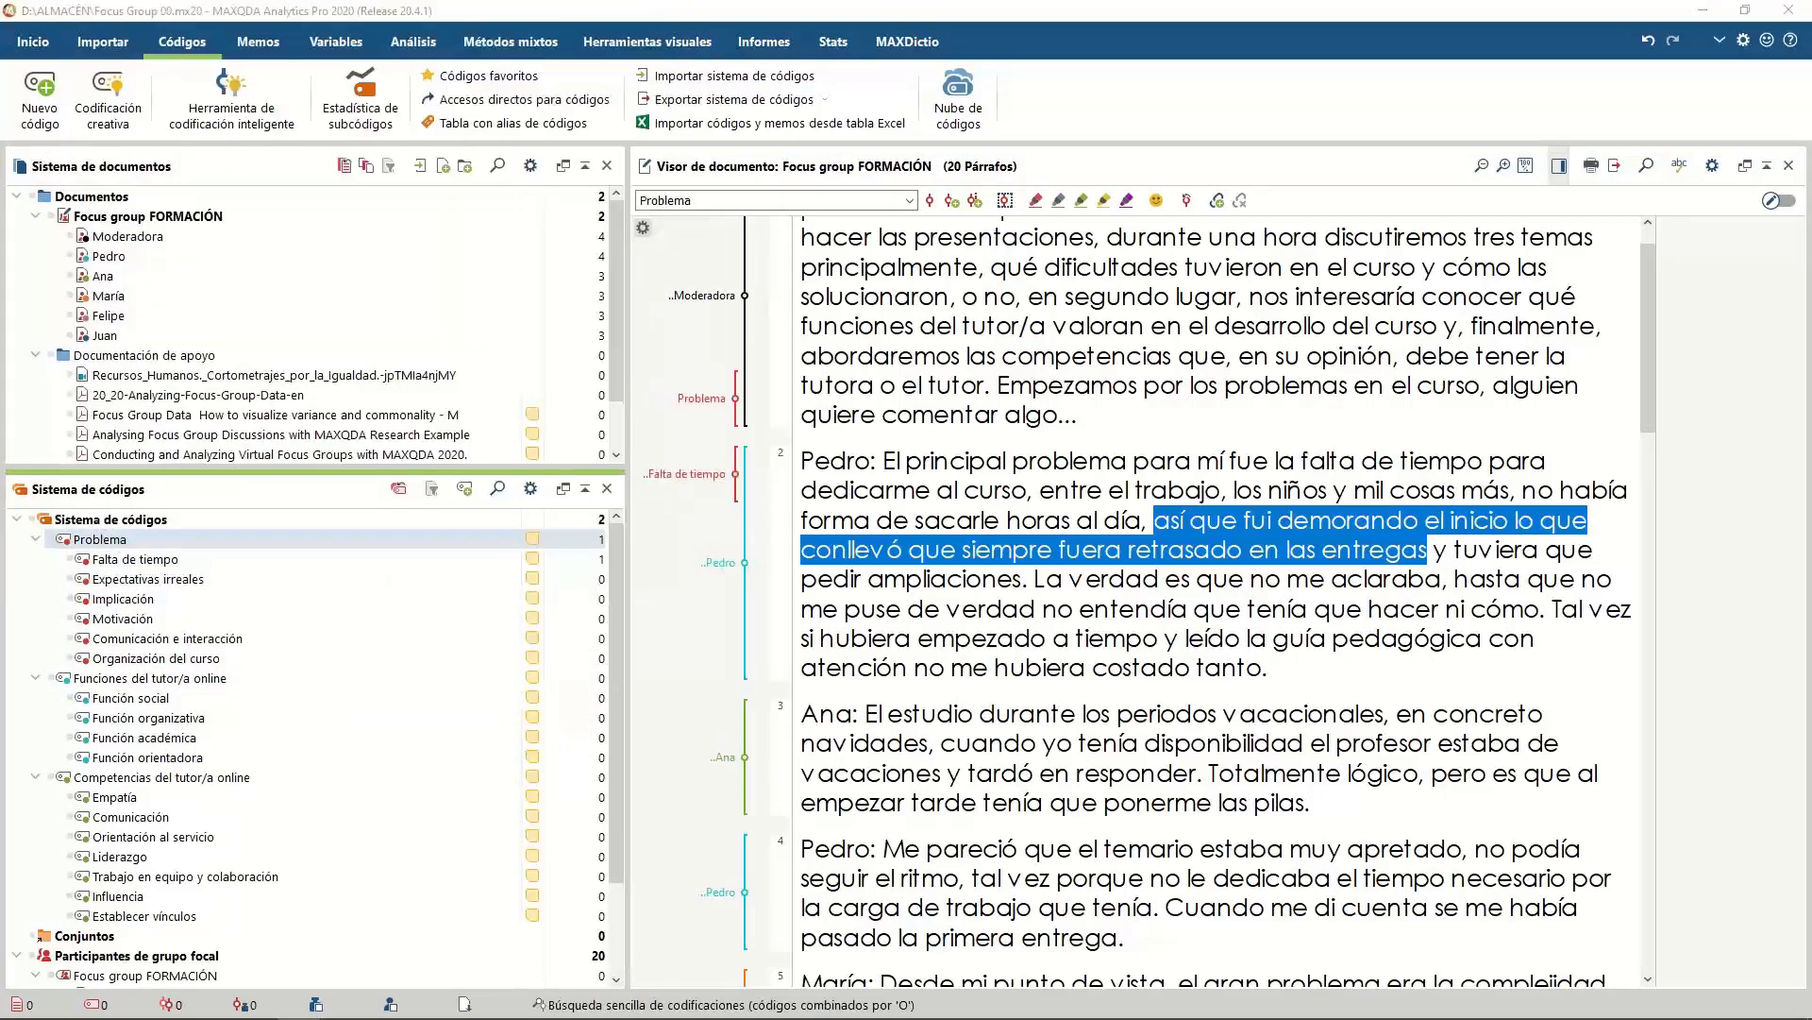
key("alt+n")
left_click_drag(161, 449, 760, 432)
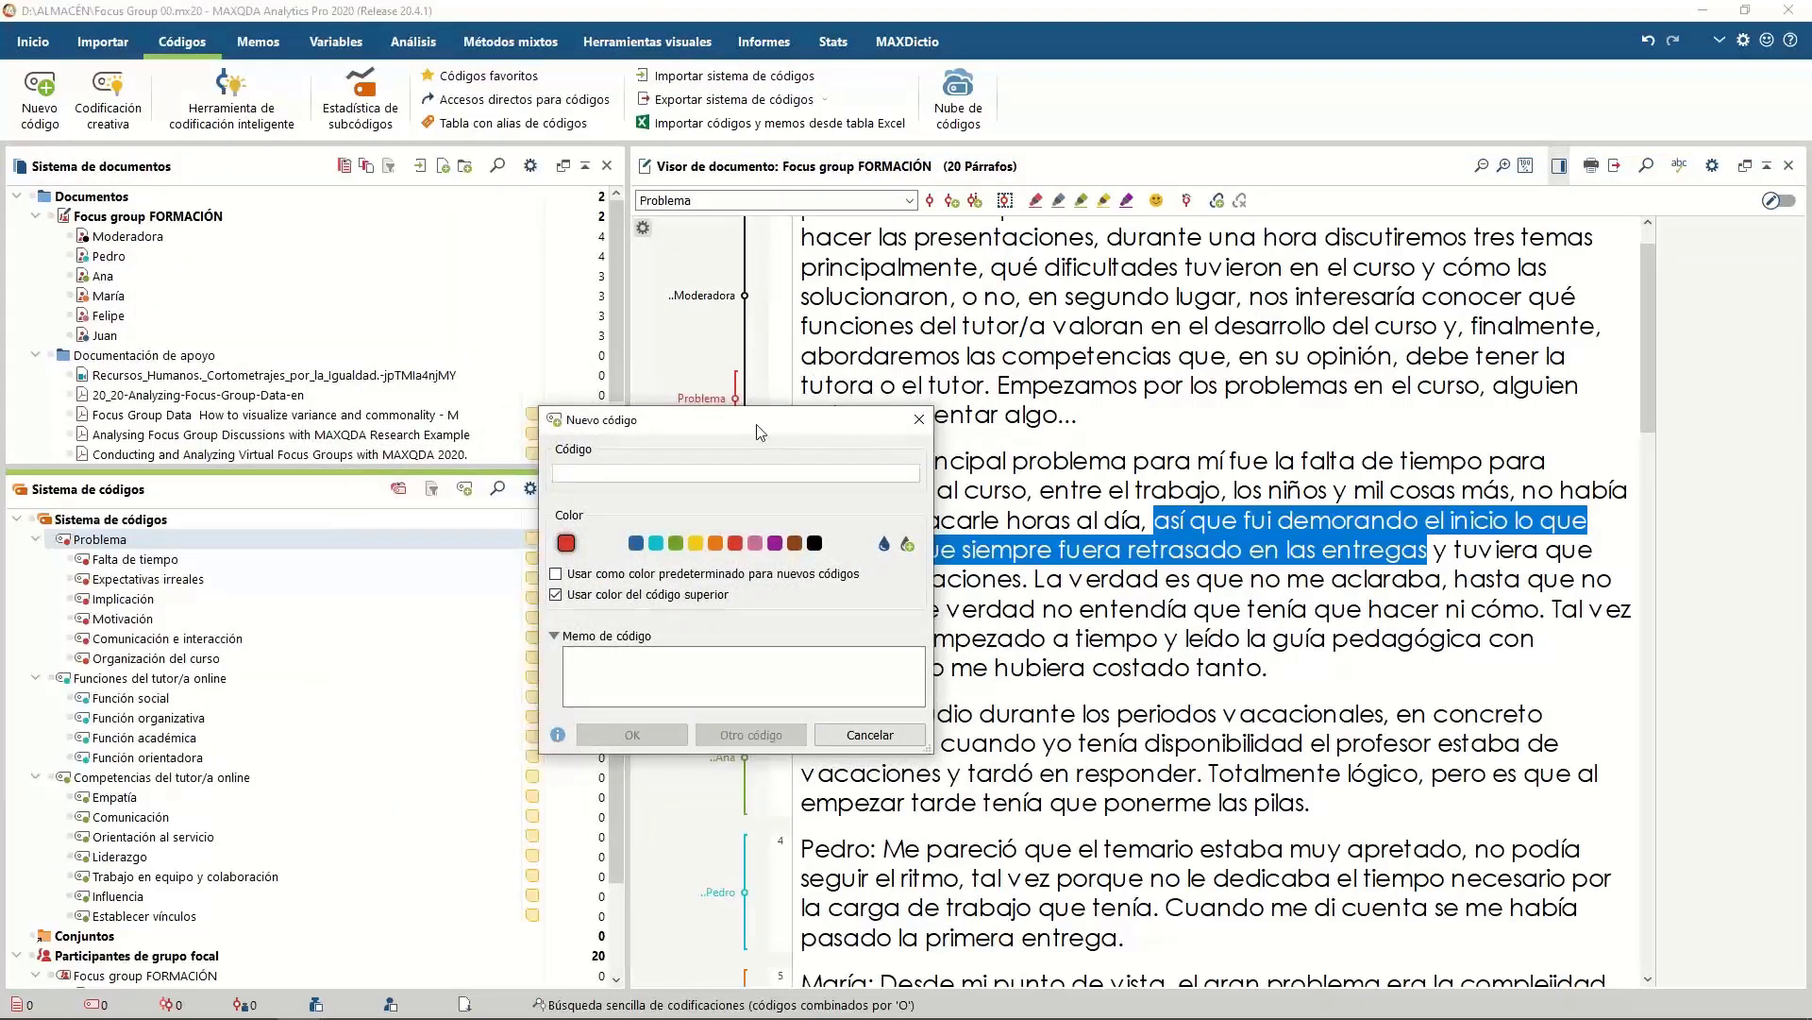
type("Proc")
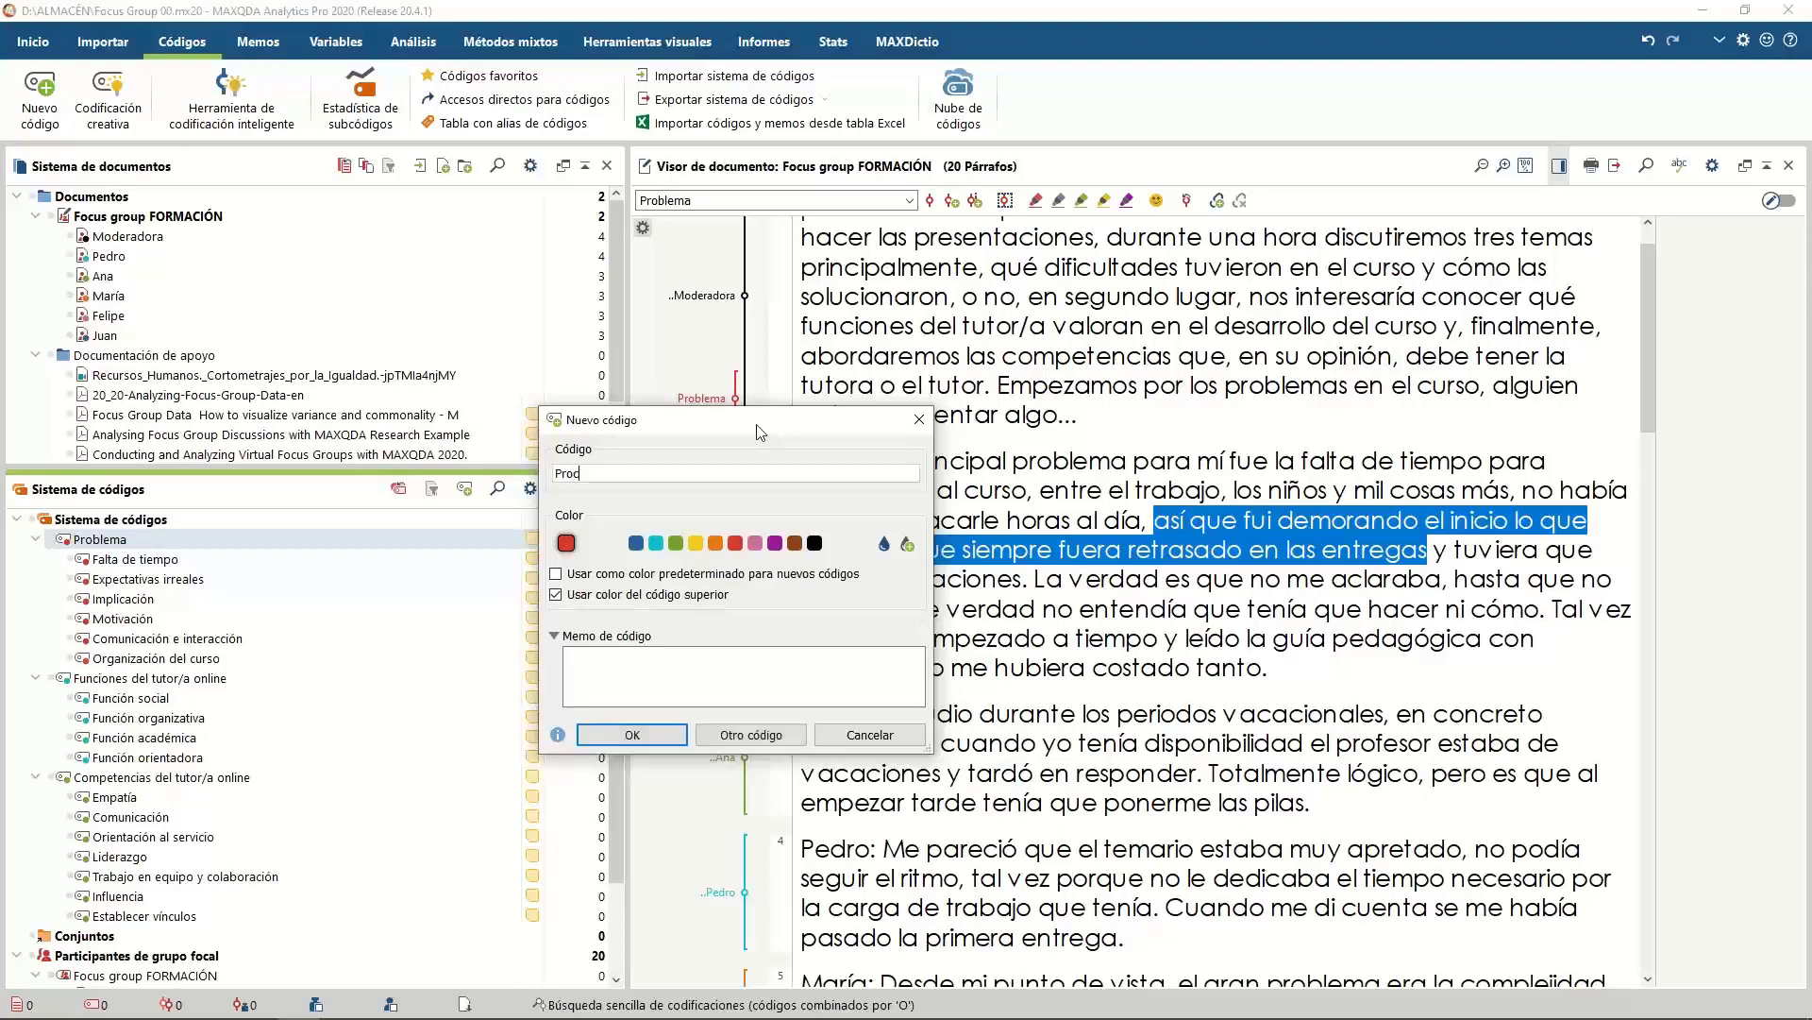
type("rastinación")
left_click(630, 734)
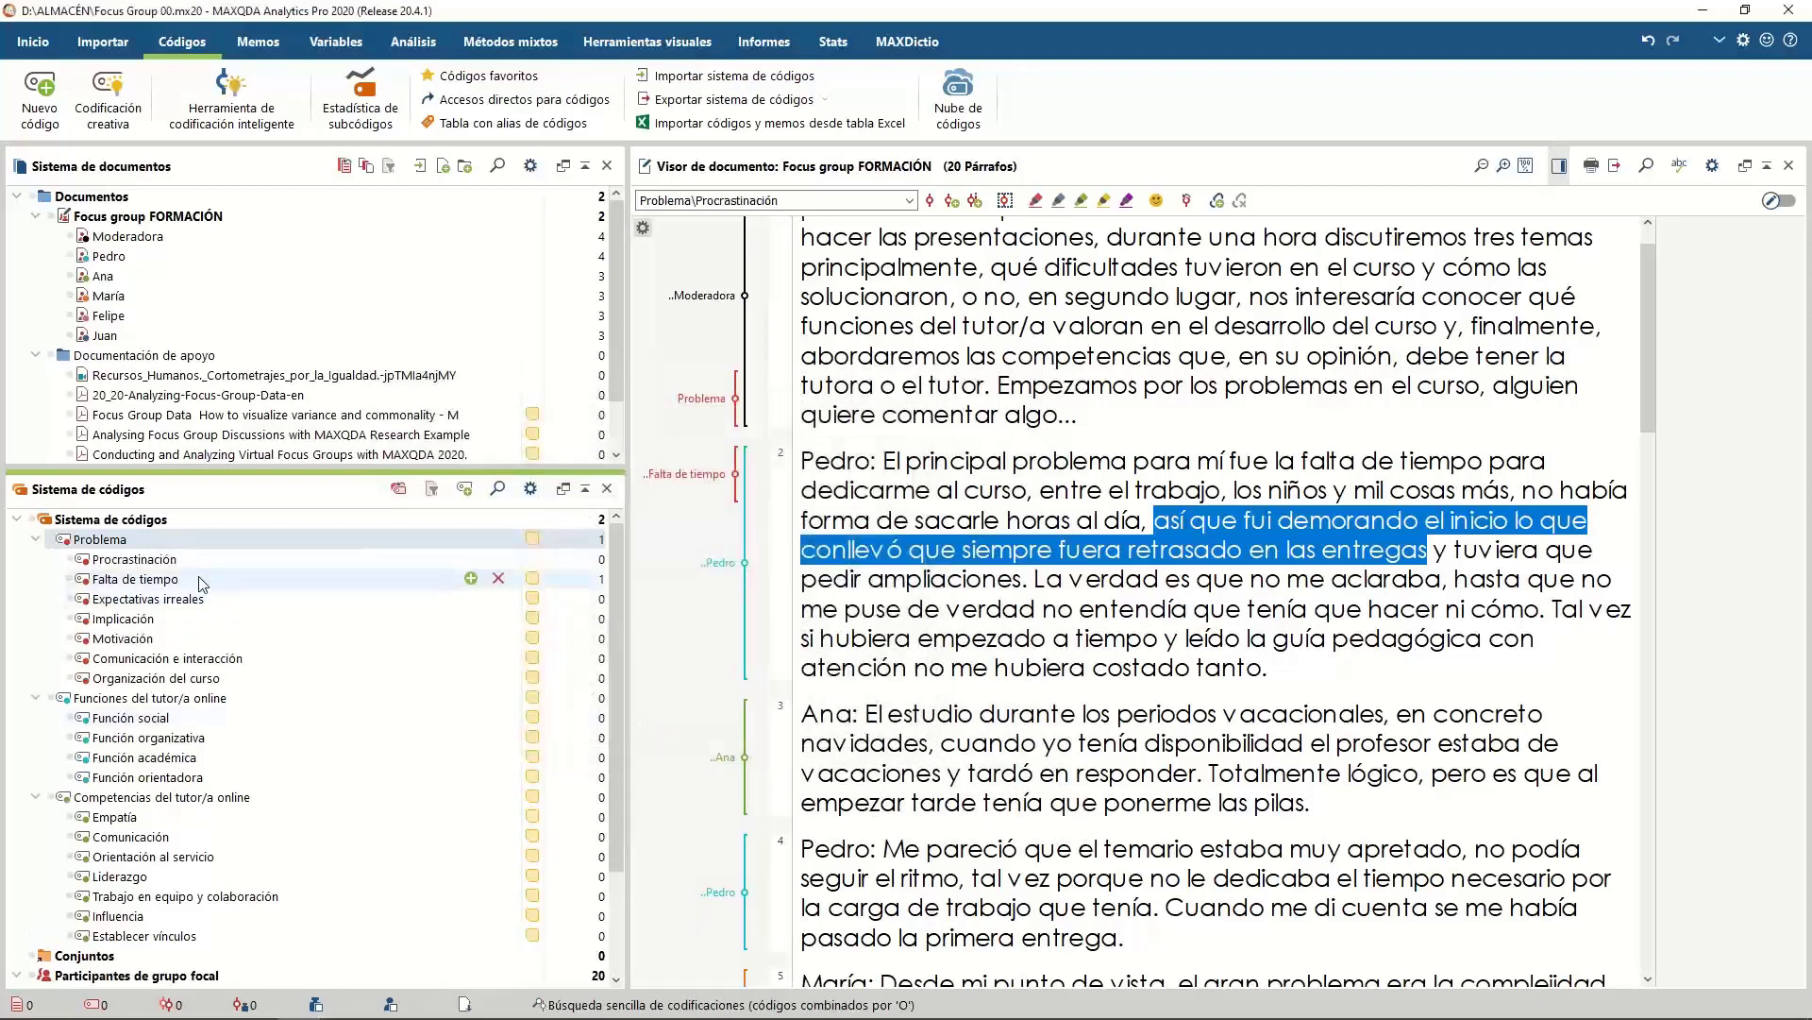
left_click_drag(195, 564, 838, 555)
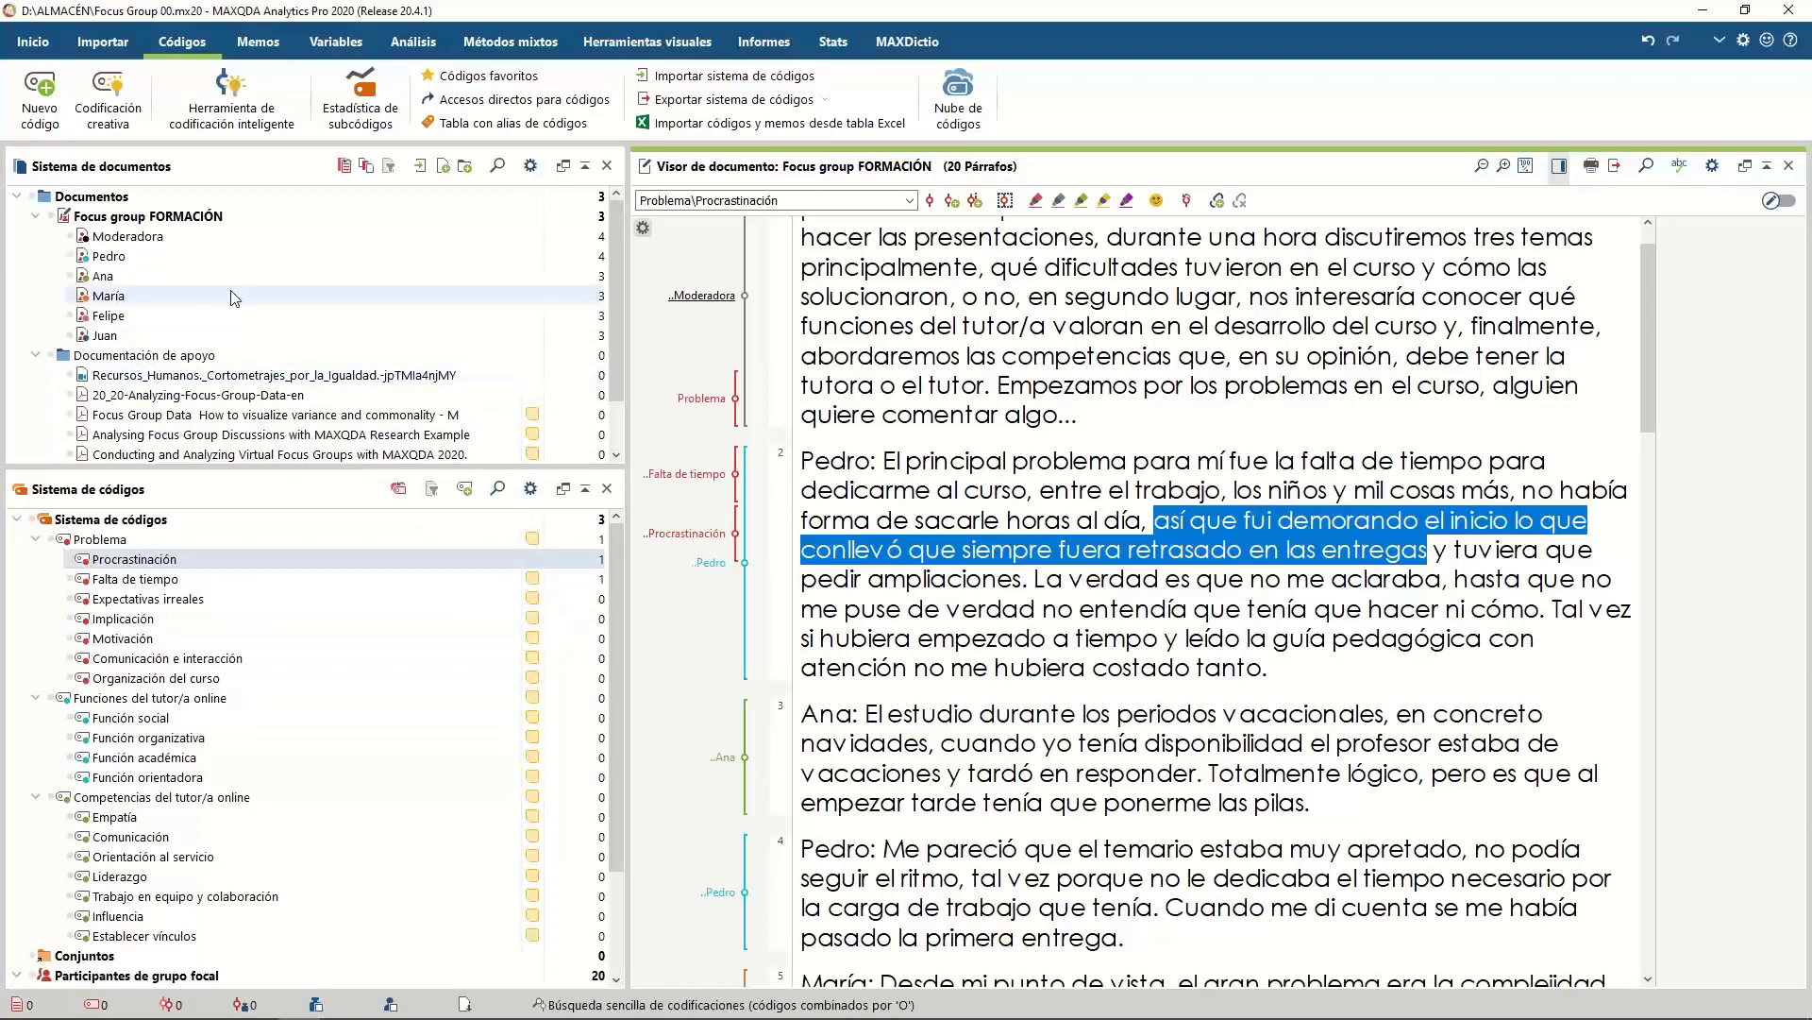
Open the focus group participants overview for Focus group FORMACIÓN and widen the Grupo focal, % Contribuciones and % Participantes columns
right_click(207, 218)
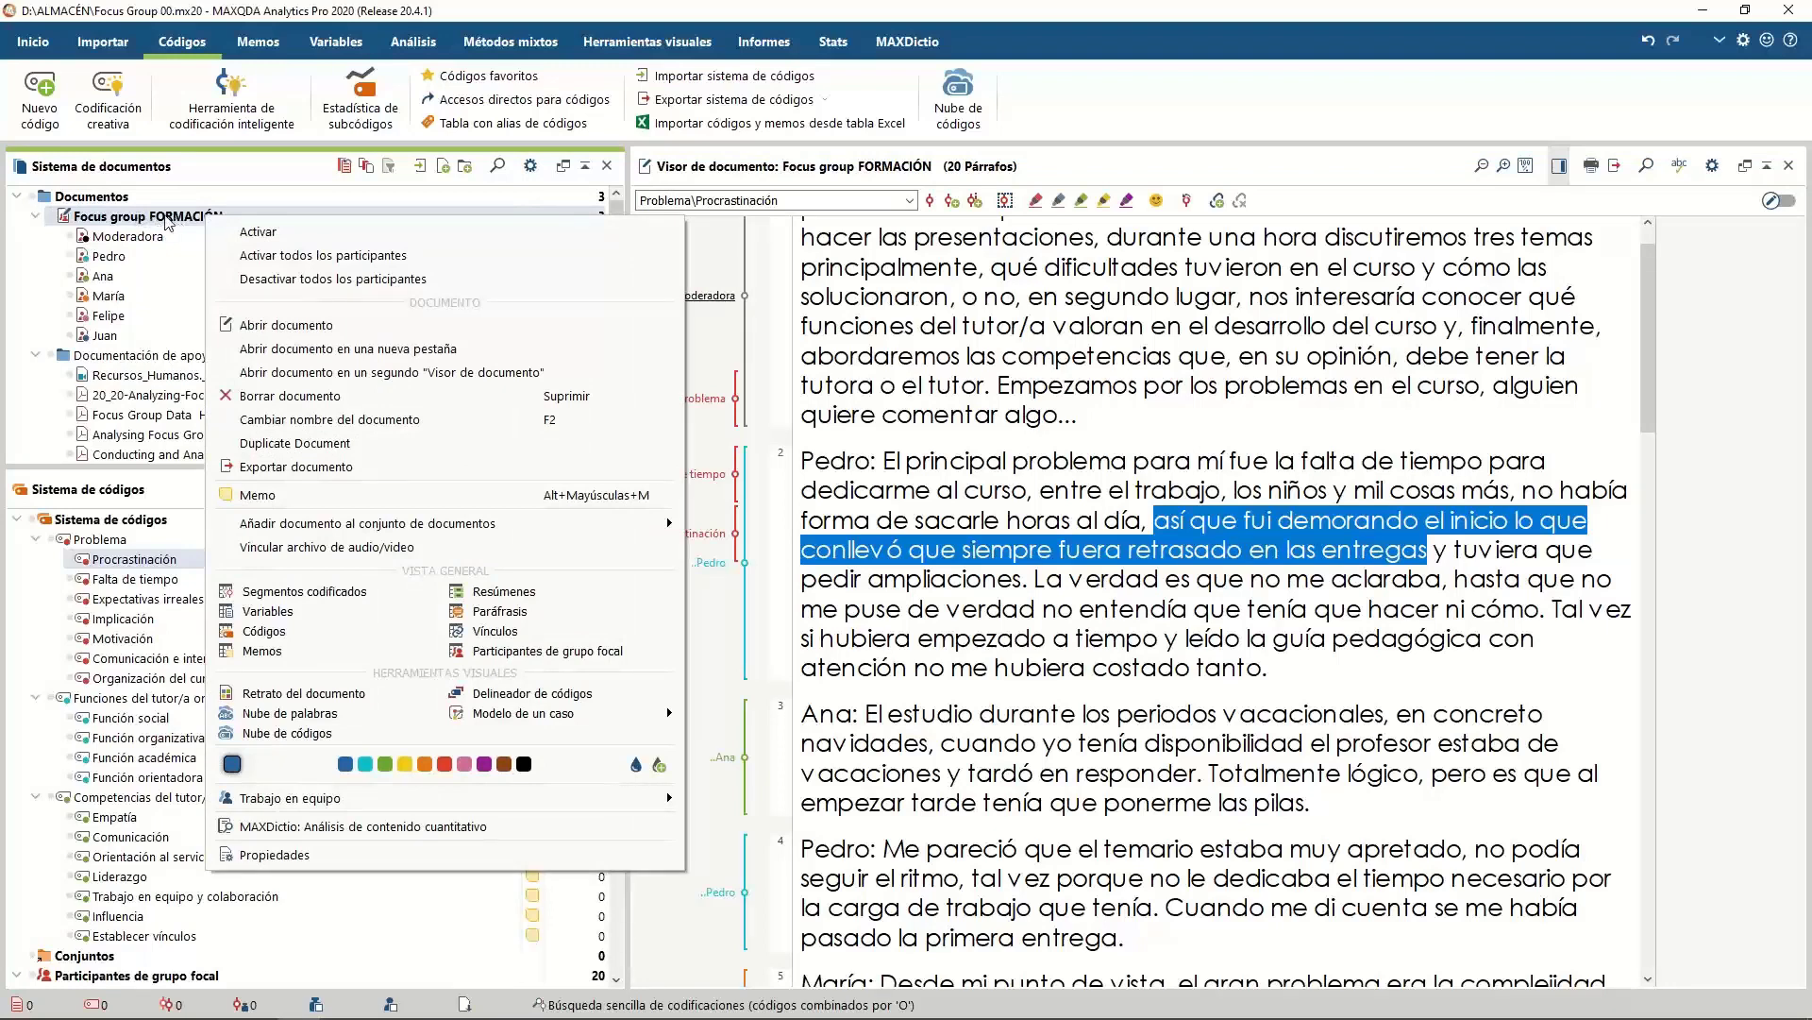
left_click(547, 650)
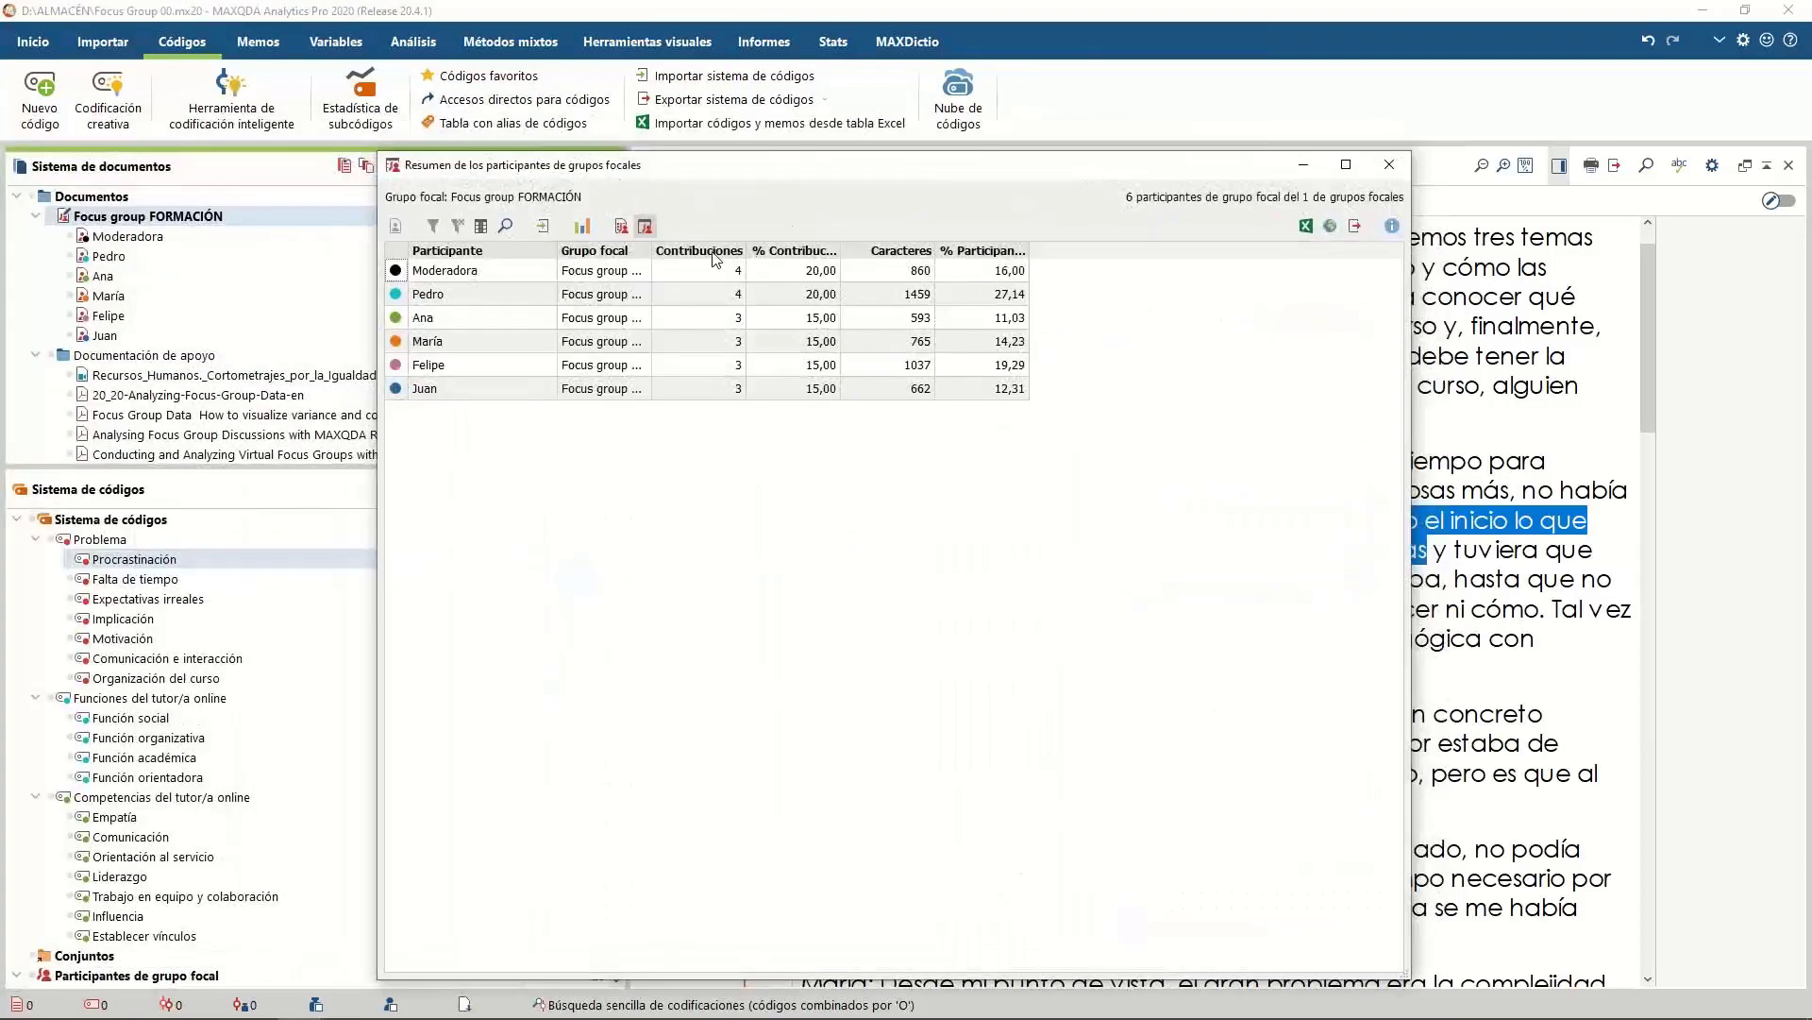
left_click_drag(651, 249, 728, 249)
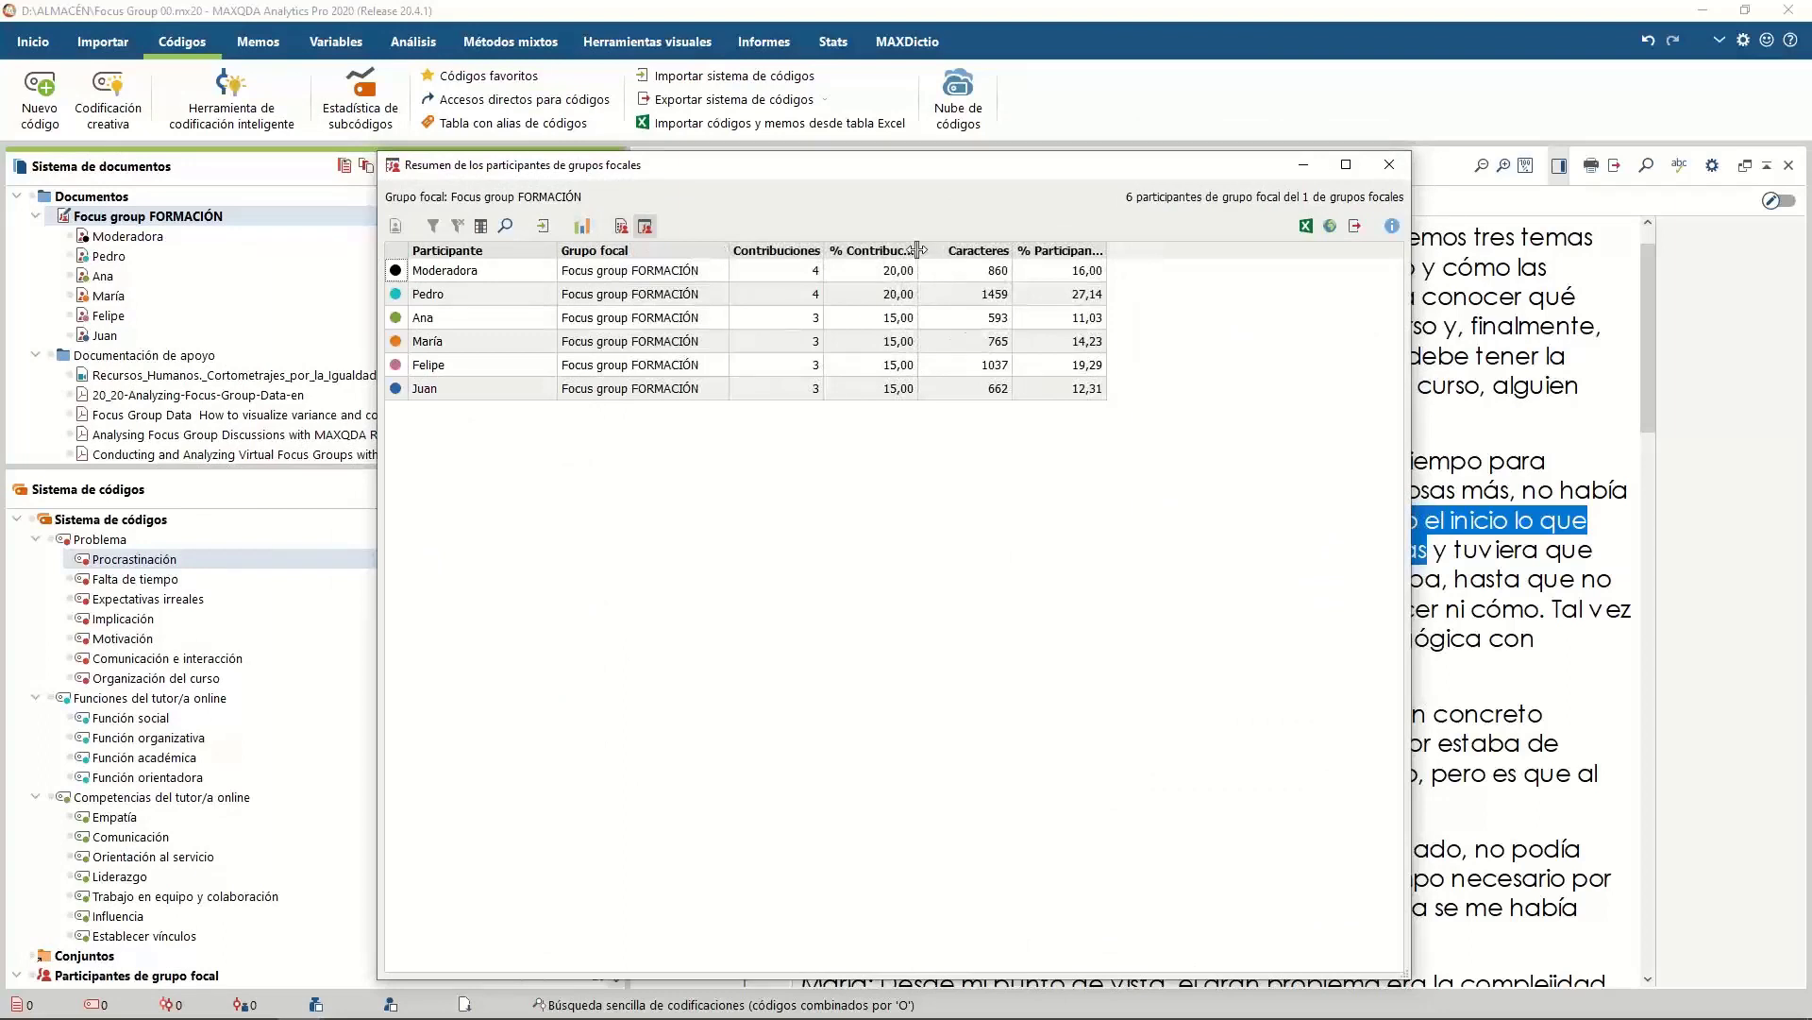
double_click(918, 250)
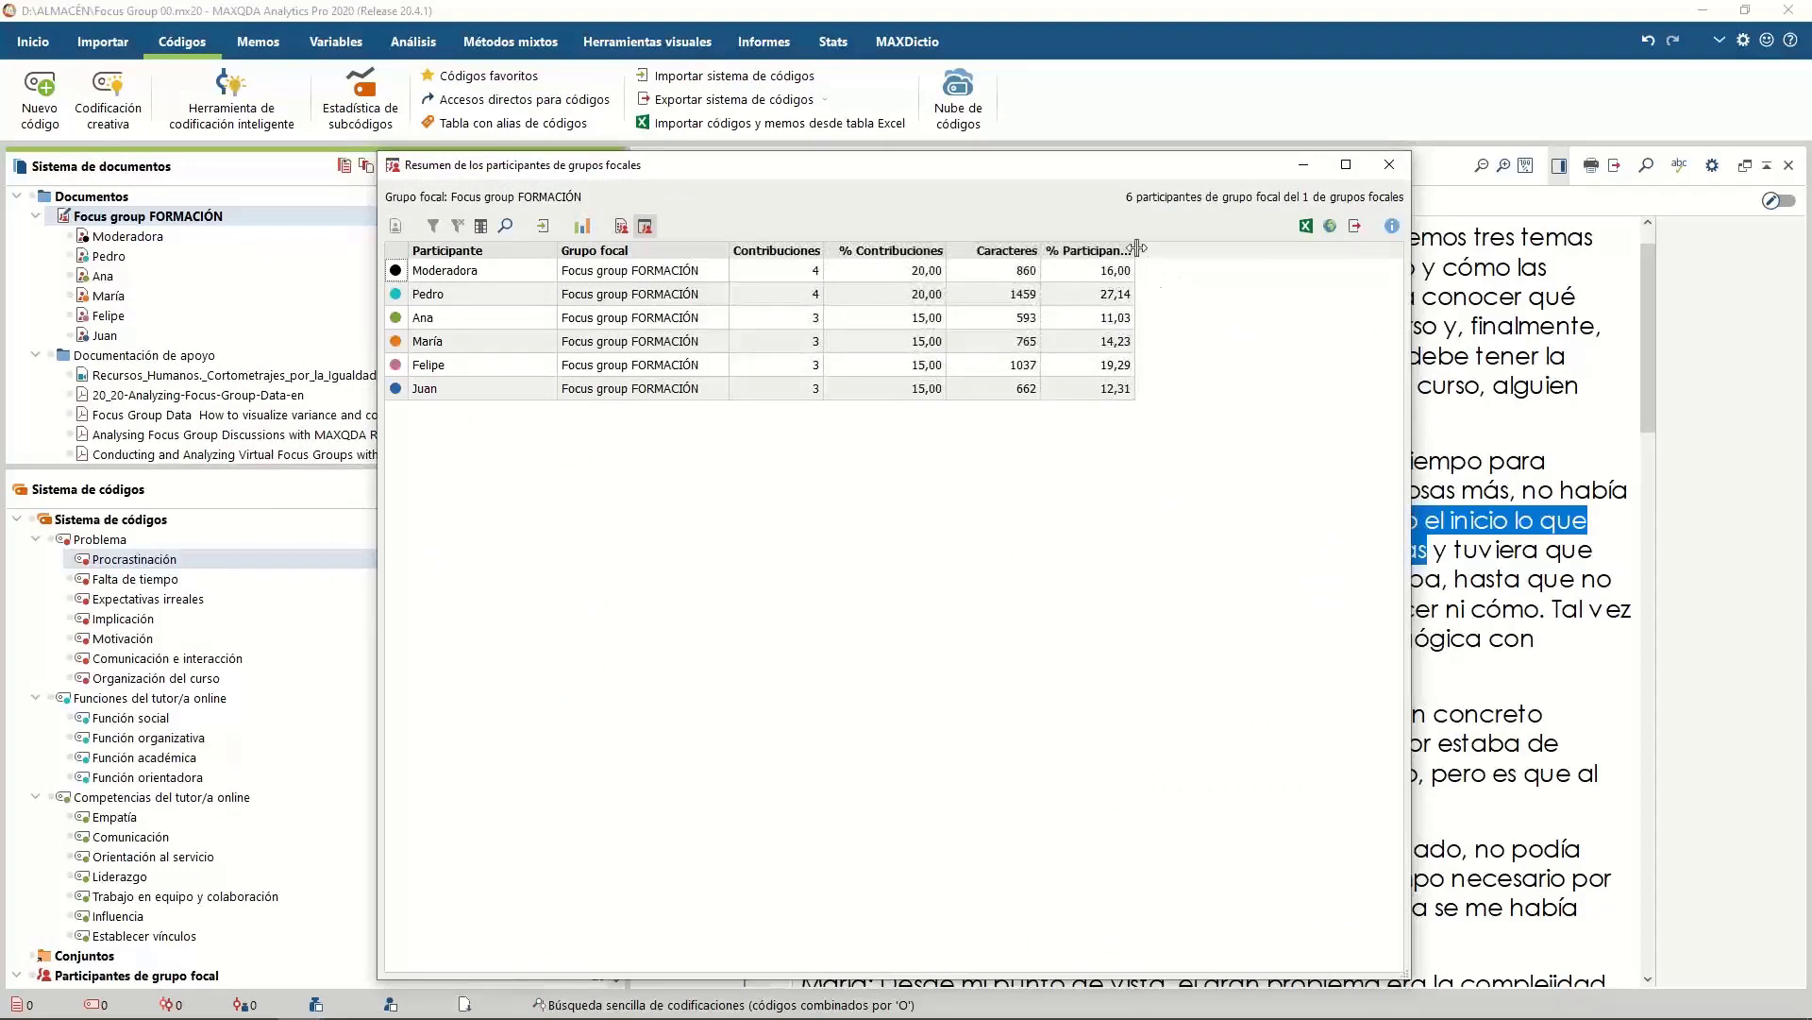
double_click(1134, 250)
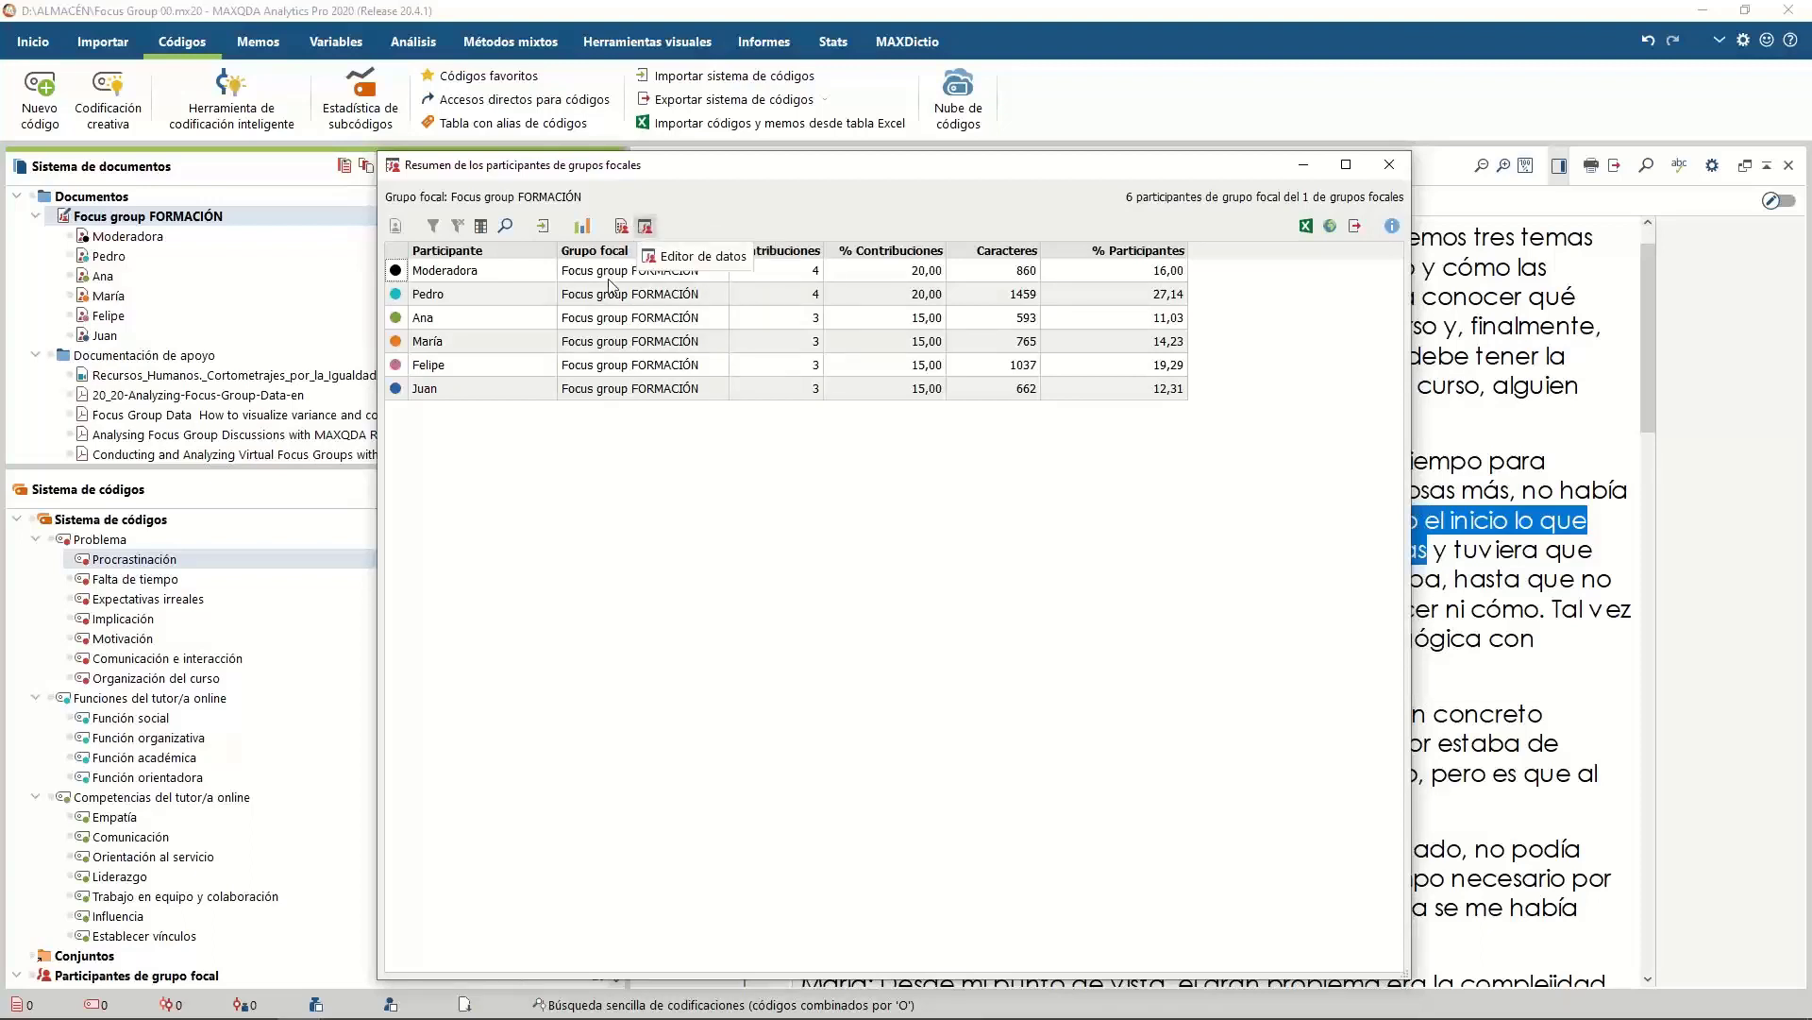
Add a new participant variable named Sexo of type Texto to the variable list
left_click(620, 231)
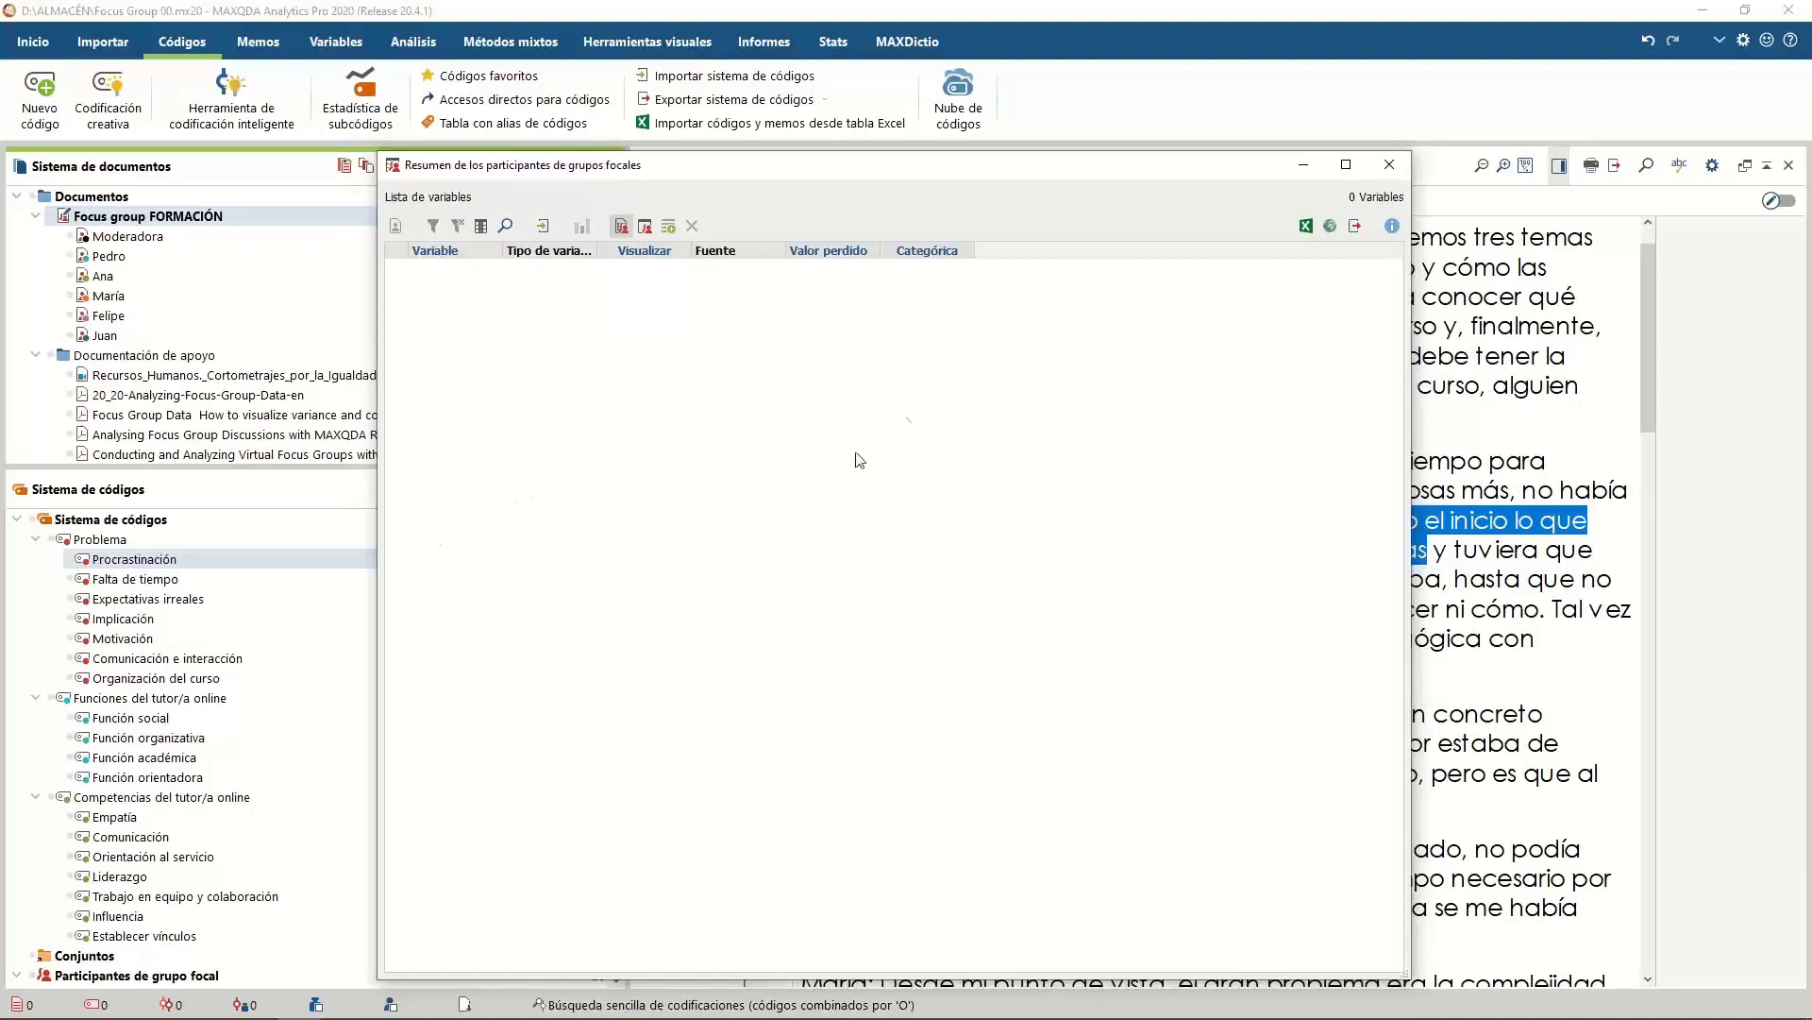
left_click(665, 229)
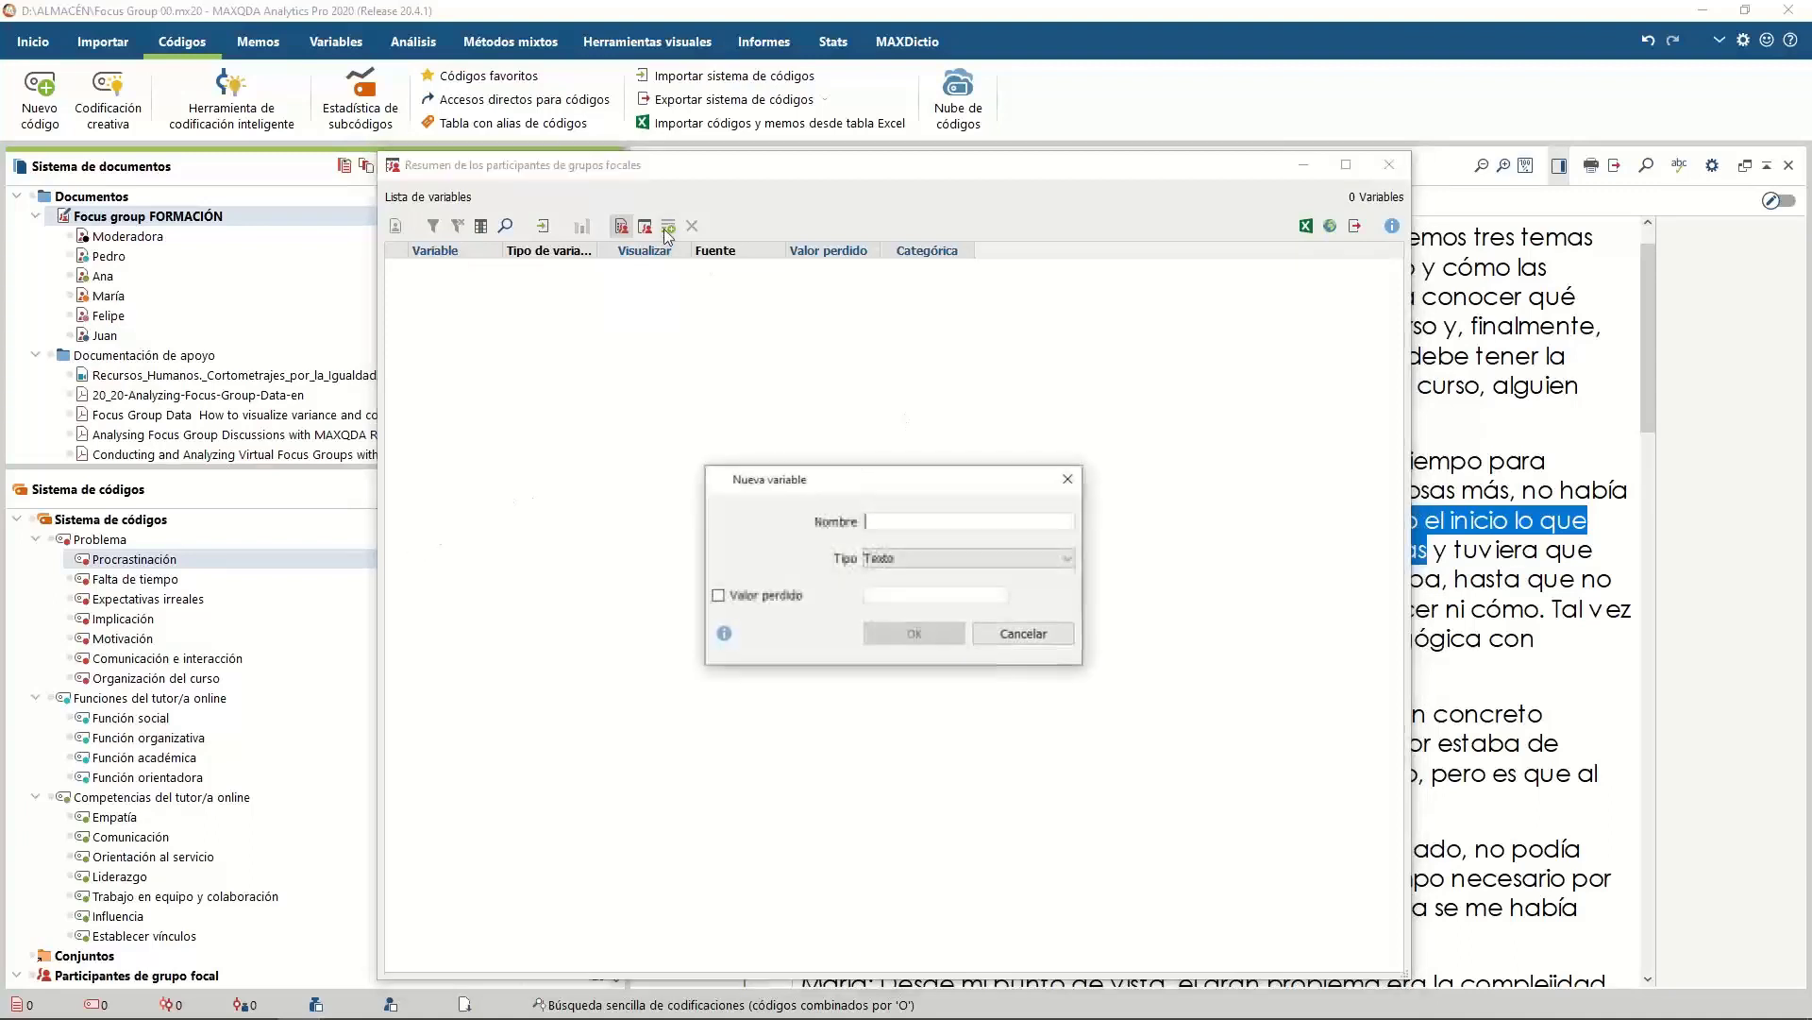
type("Sexo")
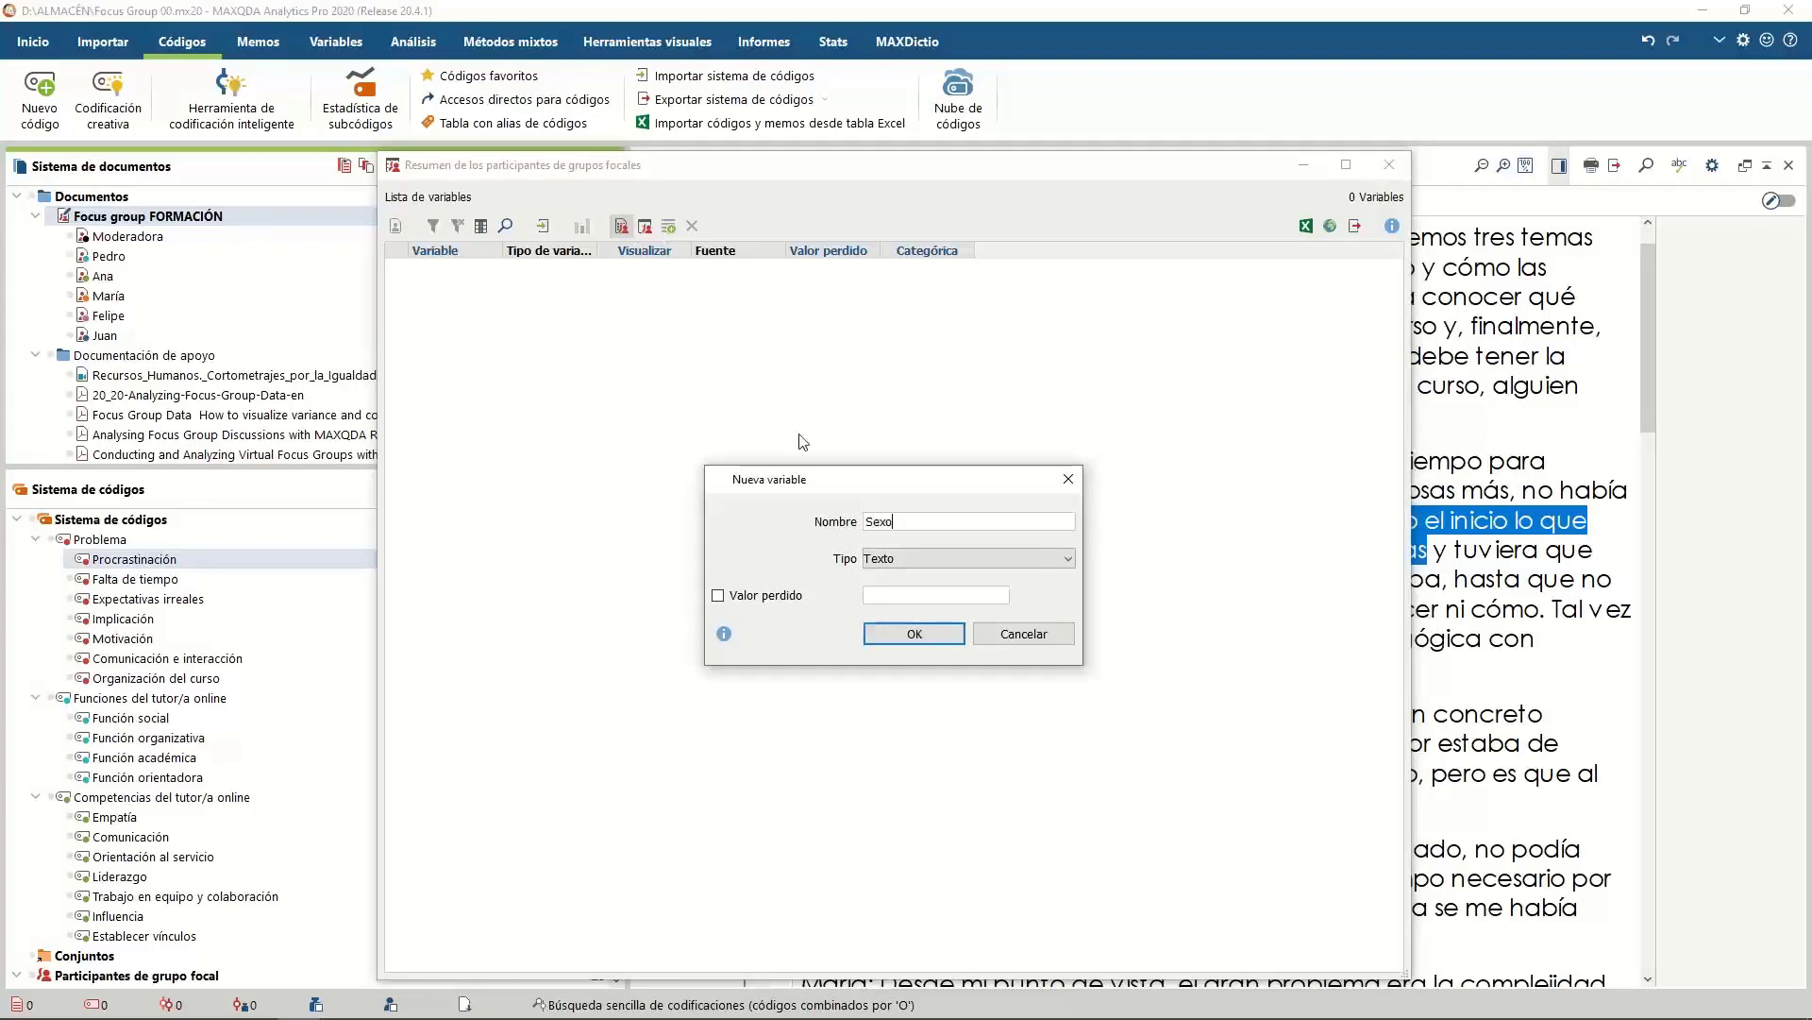
left_click(912, 635)
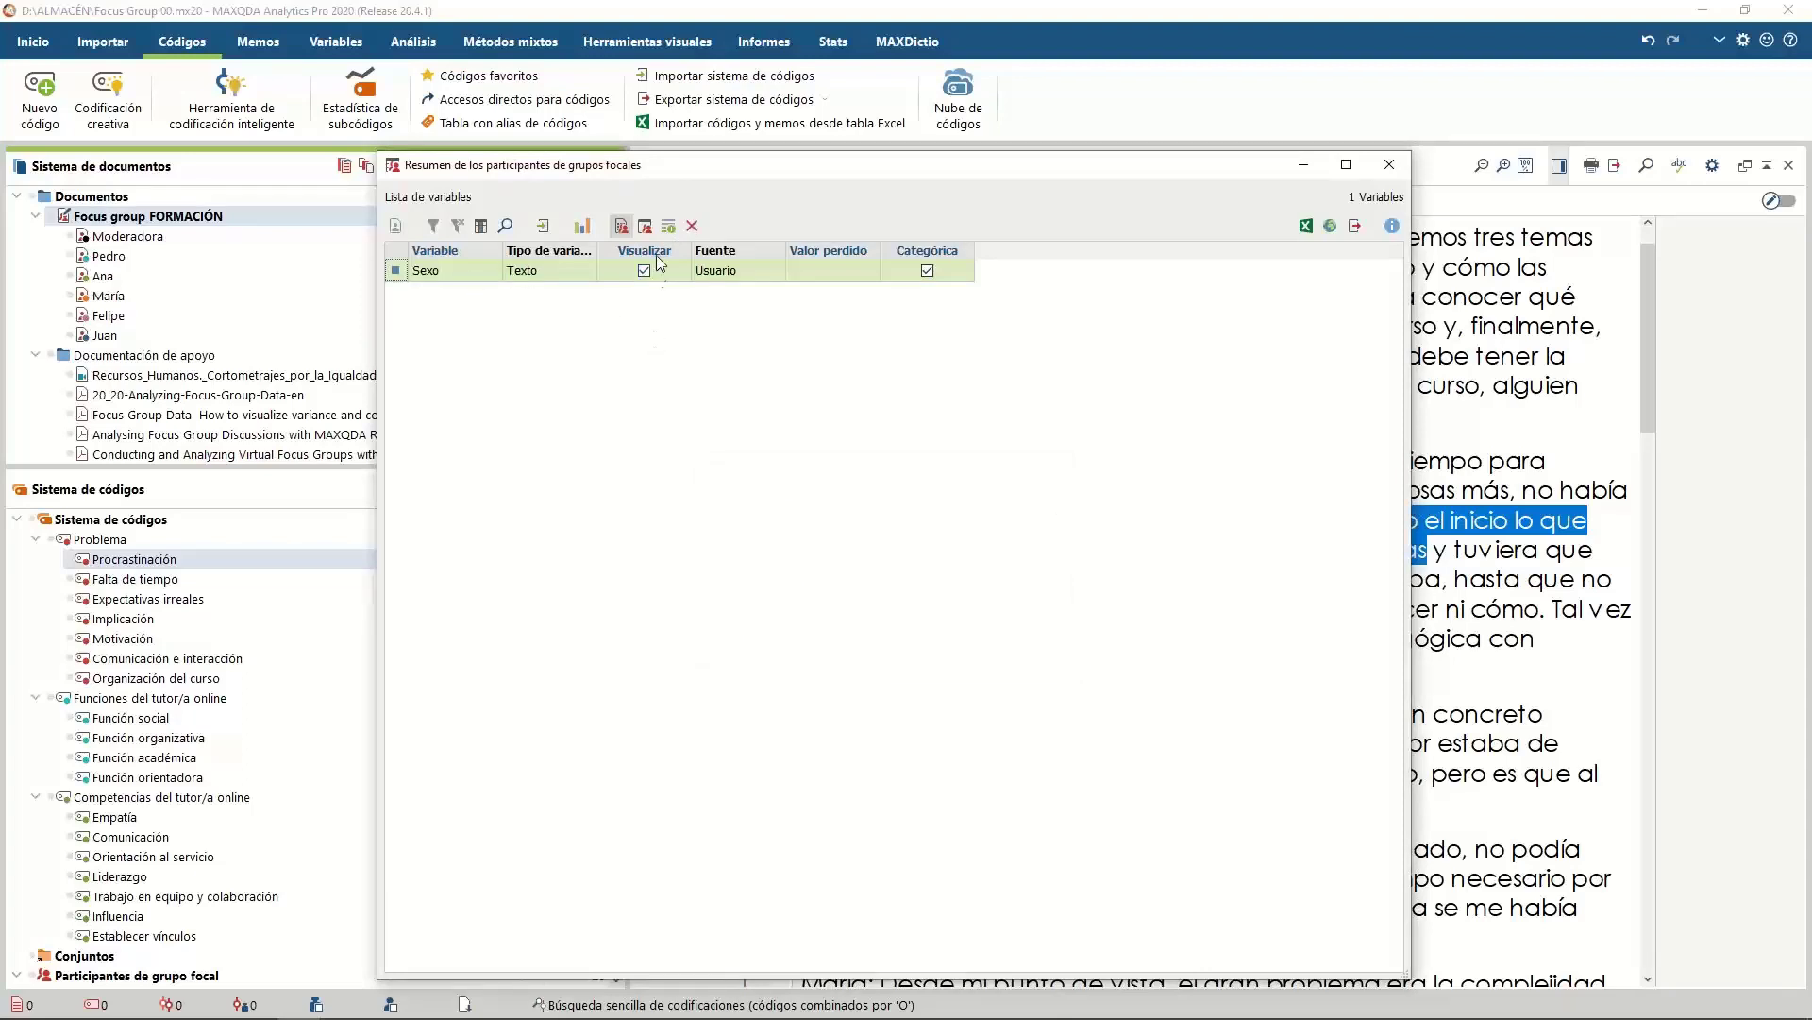
Fill in Sexo for the participants in list order as Mujer, Hombre, Mujer, Mujer, Hombre and Hombre
left_click(645, 226)
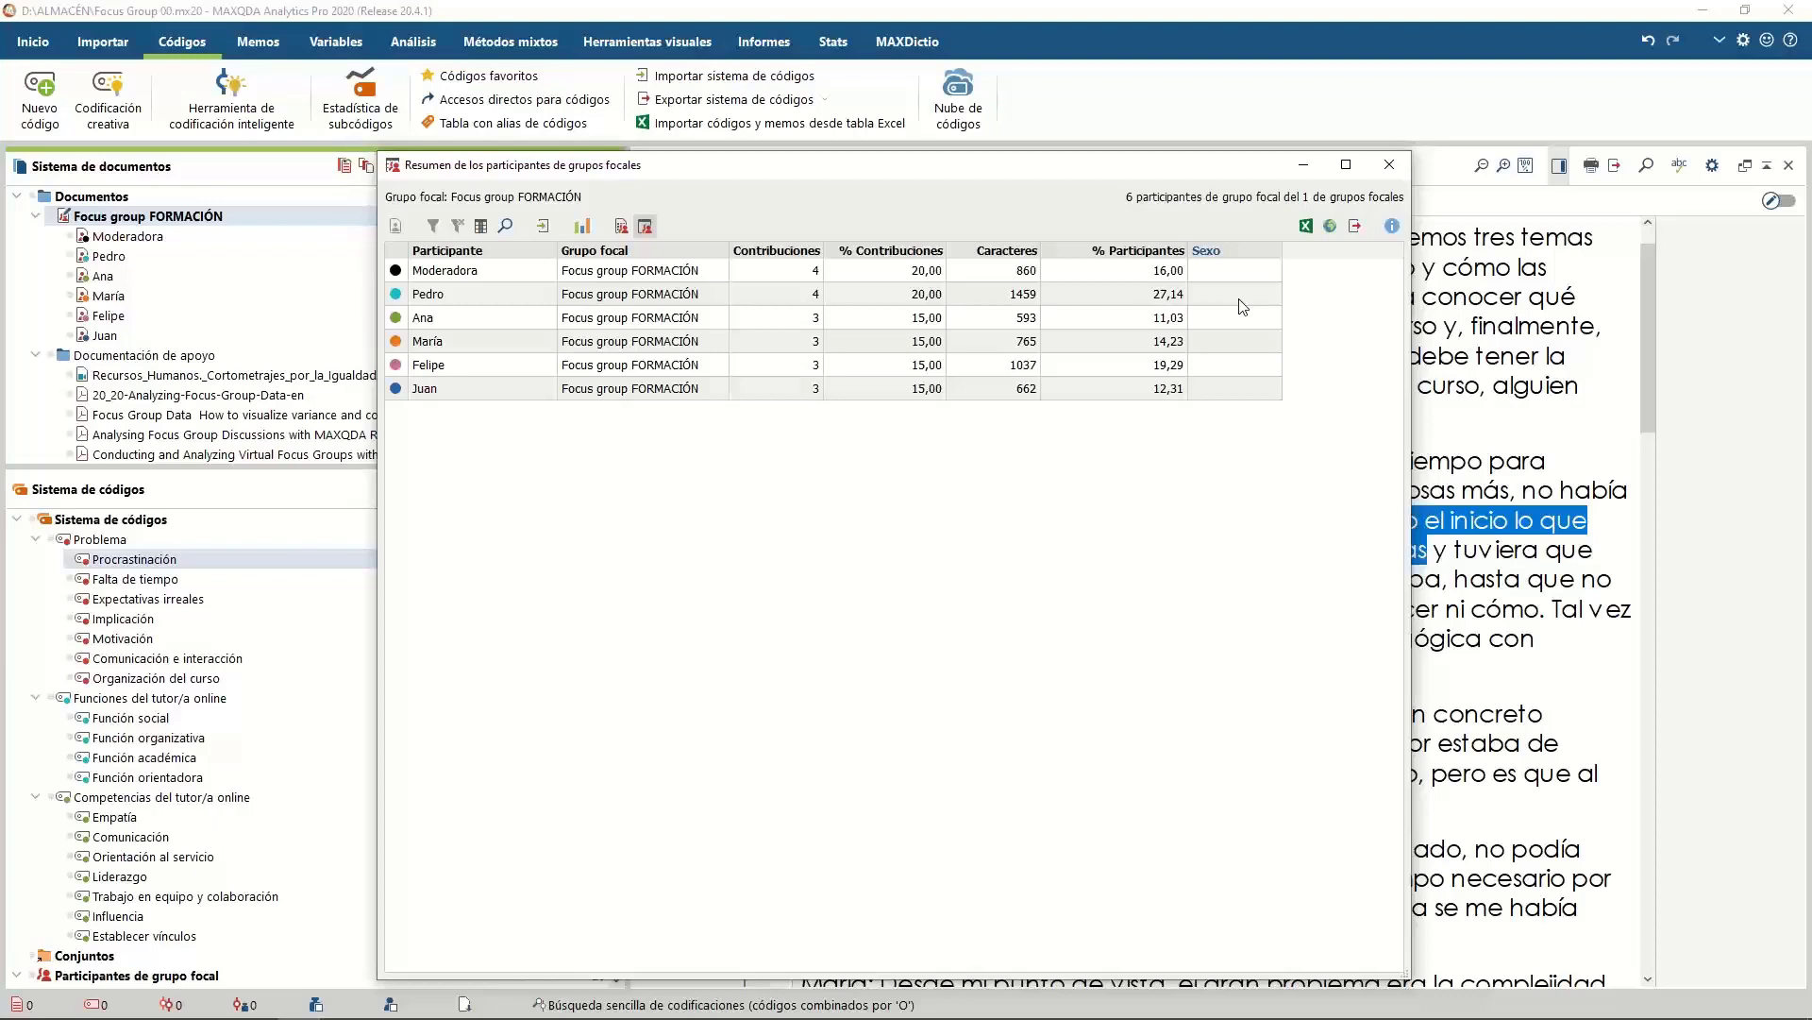
double_click(1241, 269)
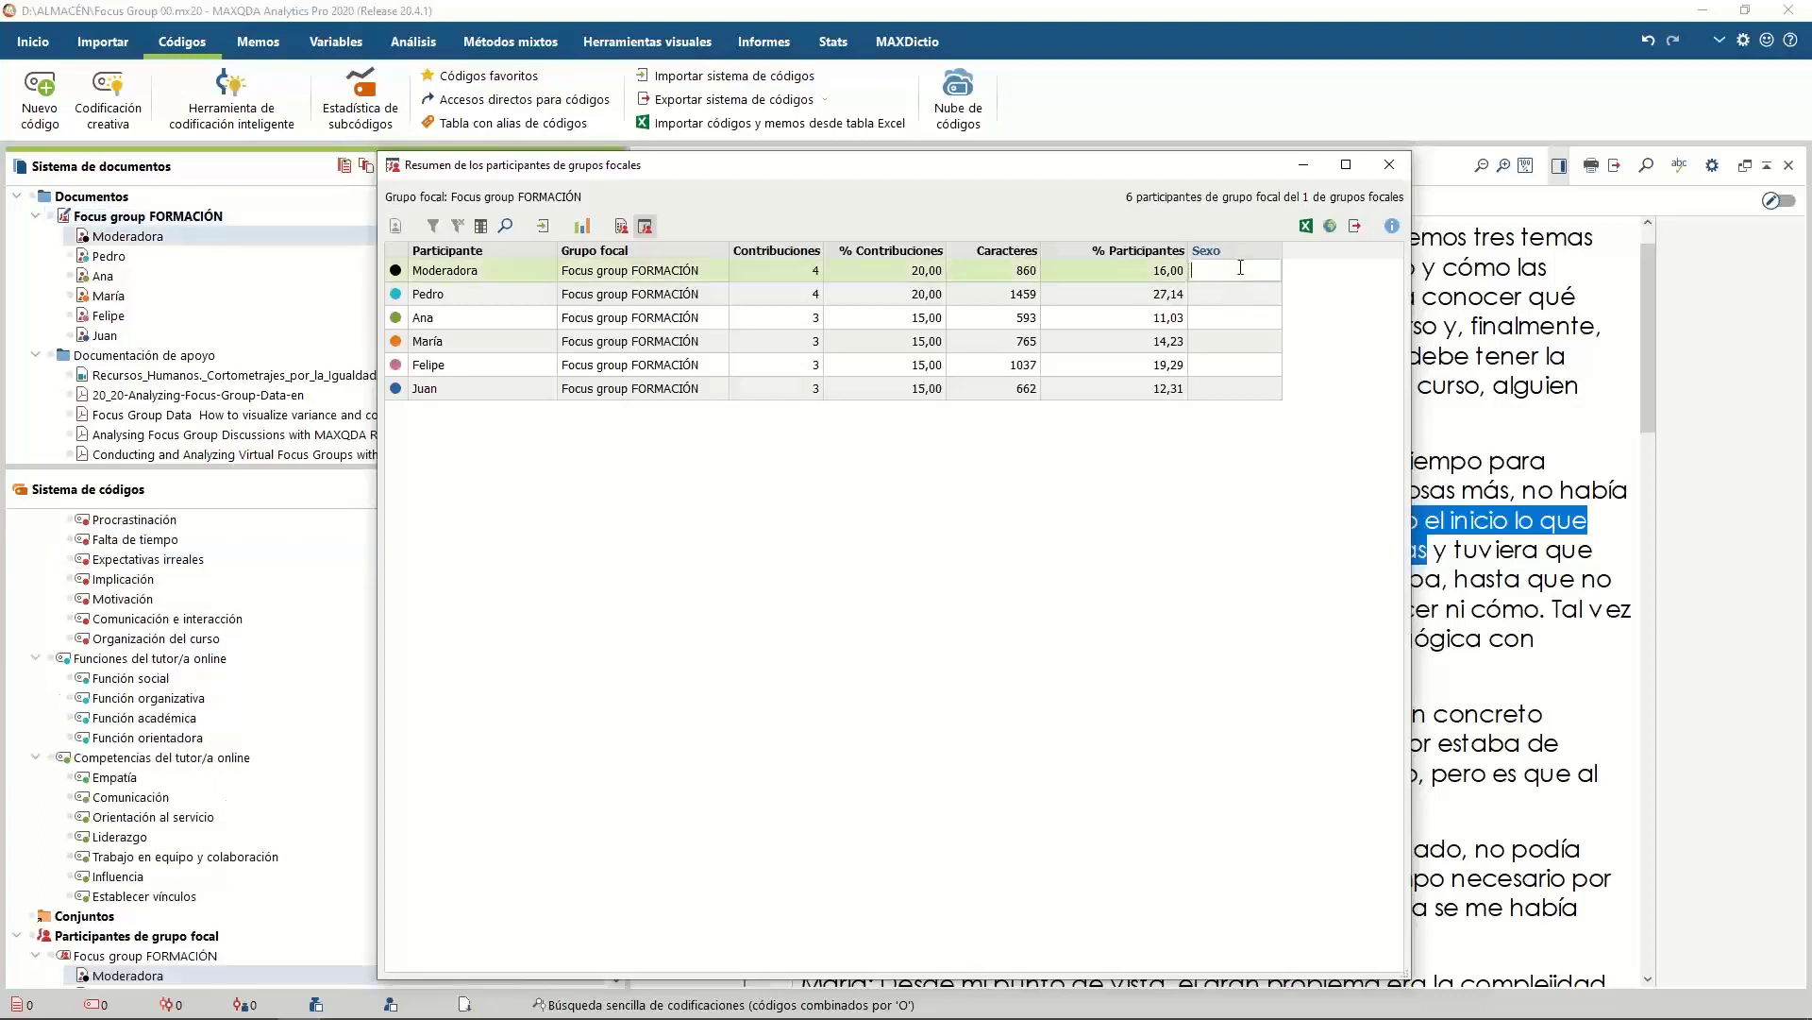
type("Mujer")
key("Return")
type("Hombre")
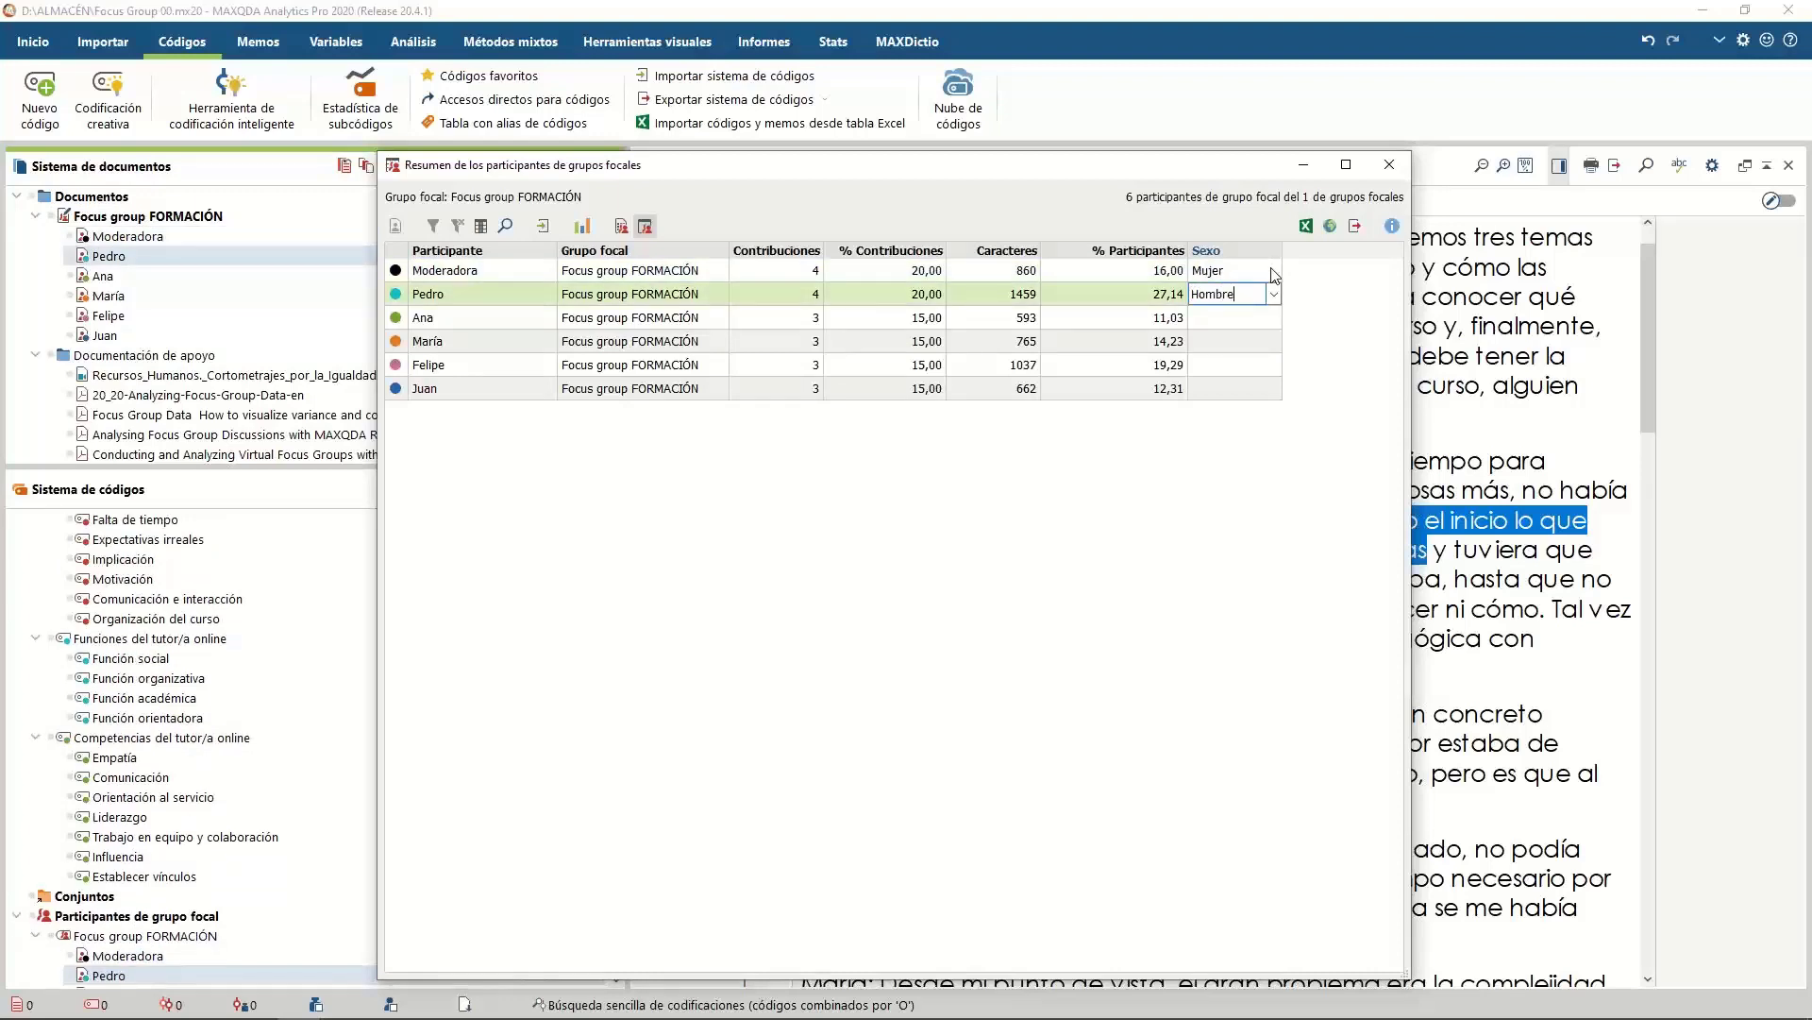
key("Return")
type("Mujer")
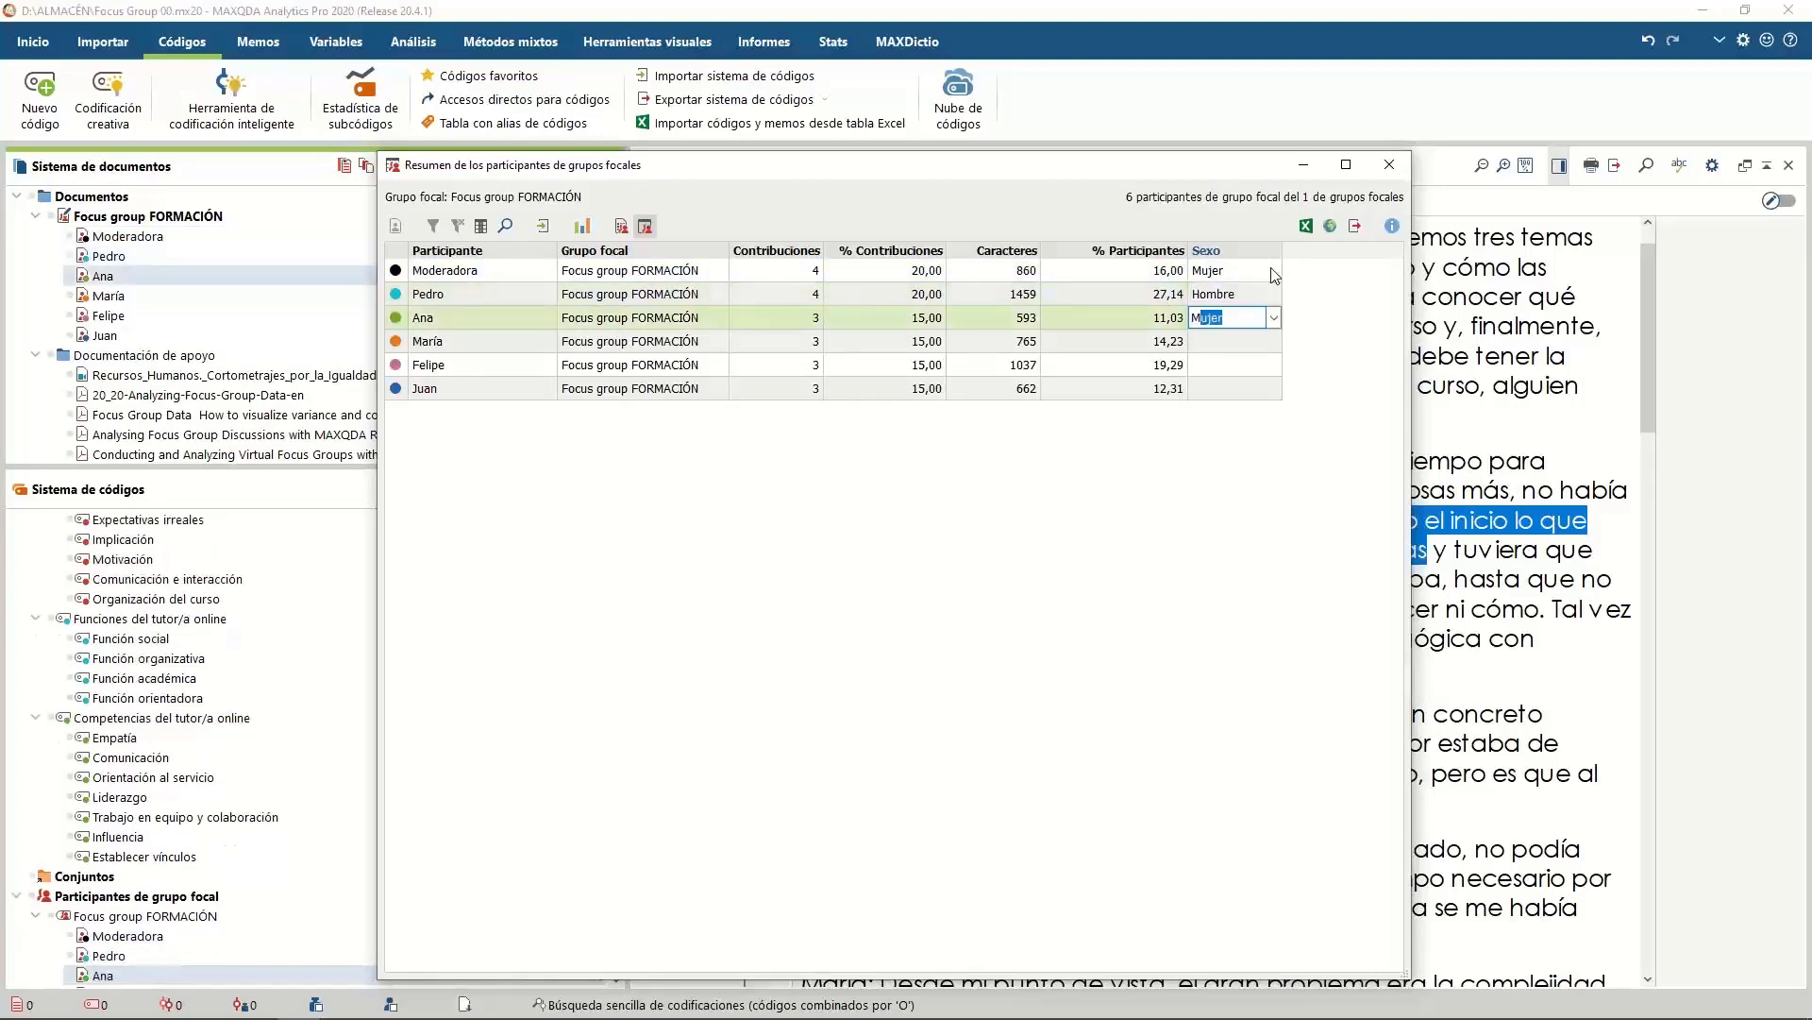
key("Return")
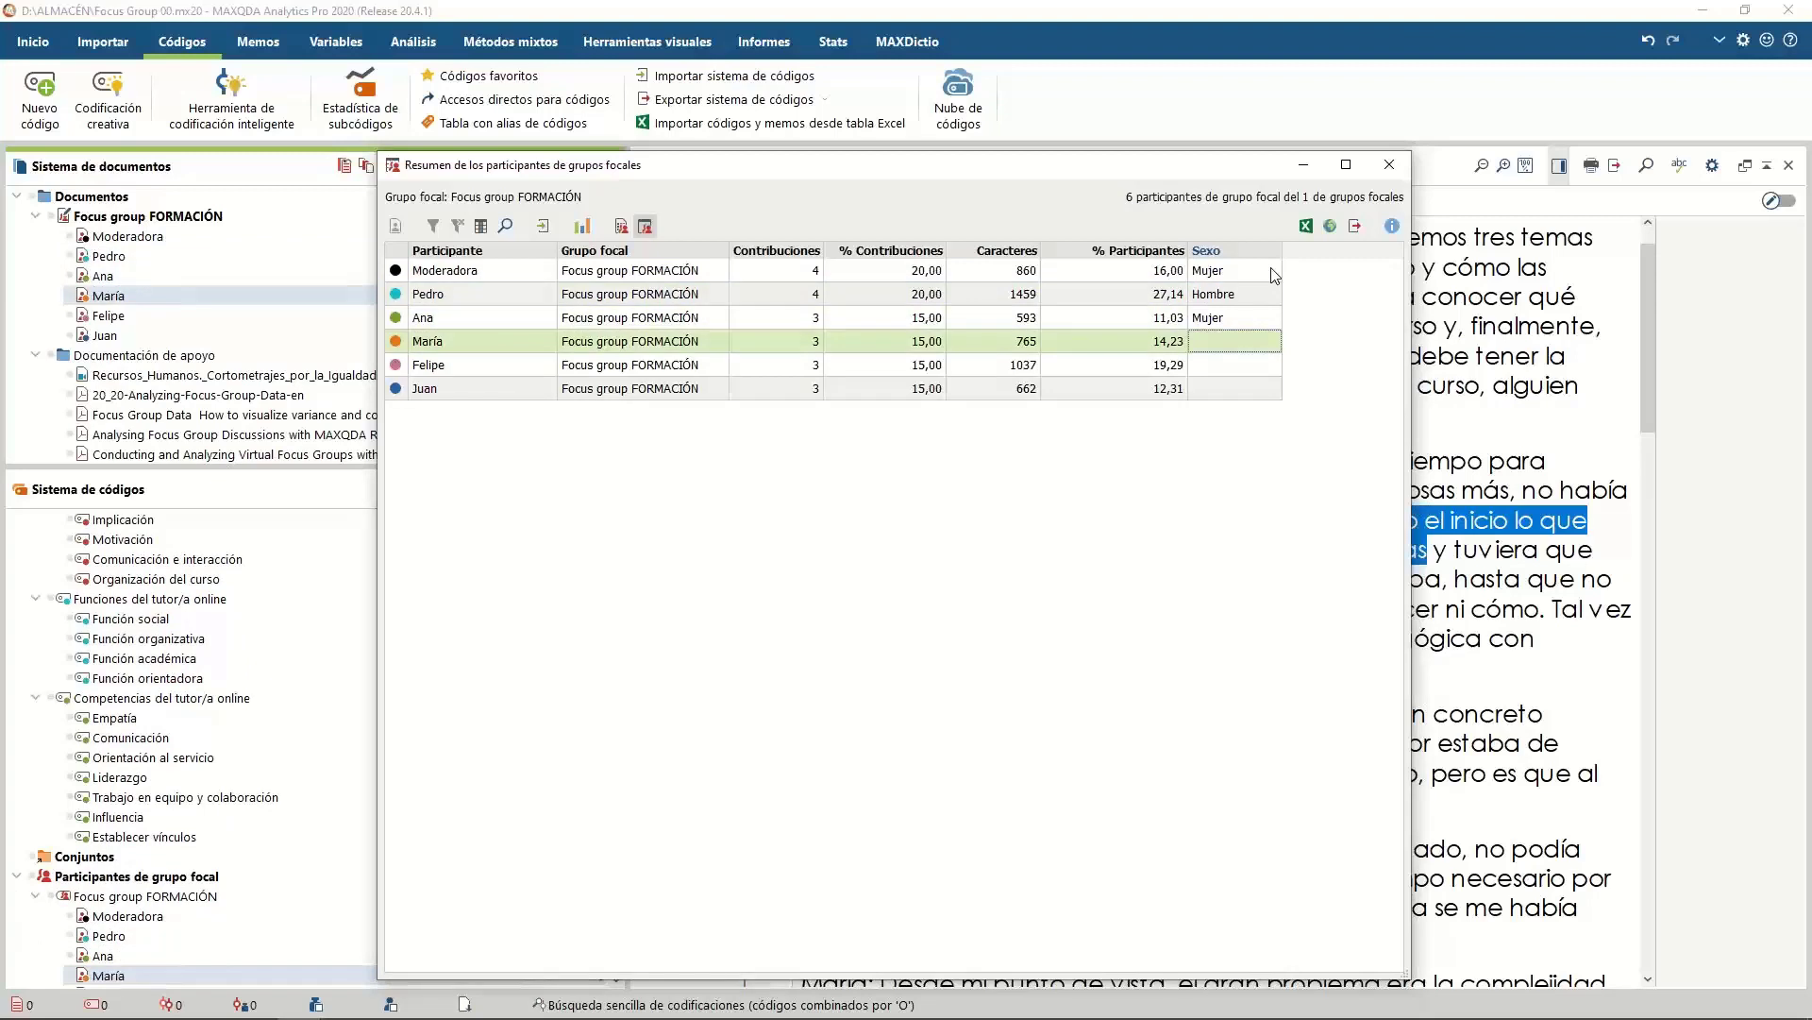
type("Mujer")
key("Return")
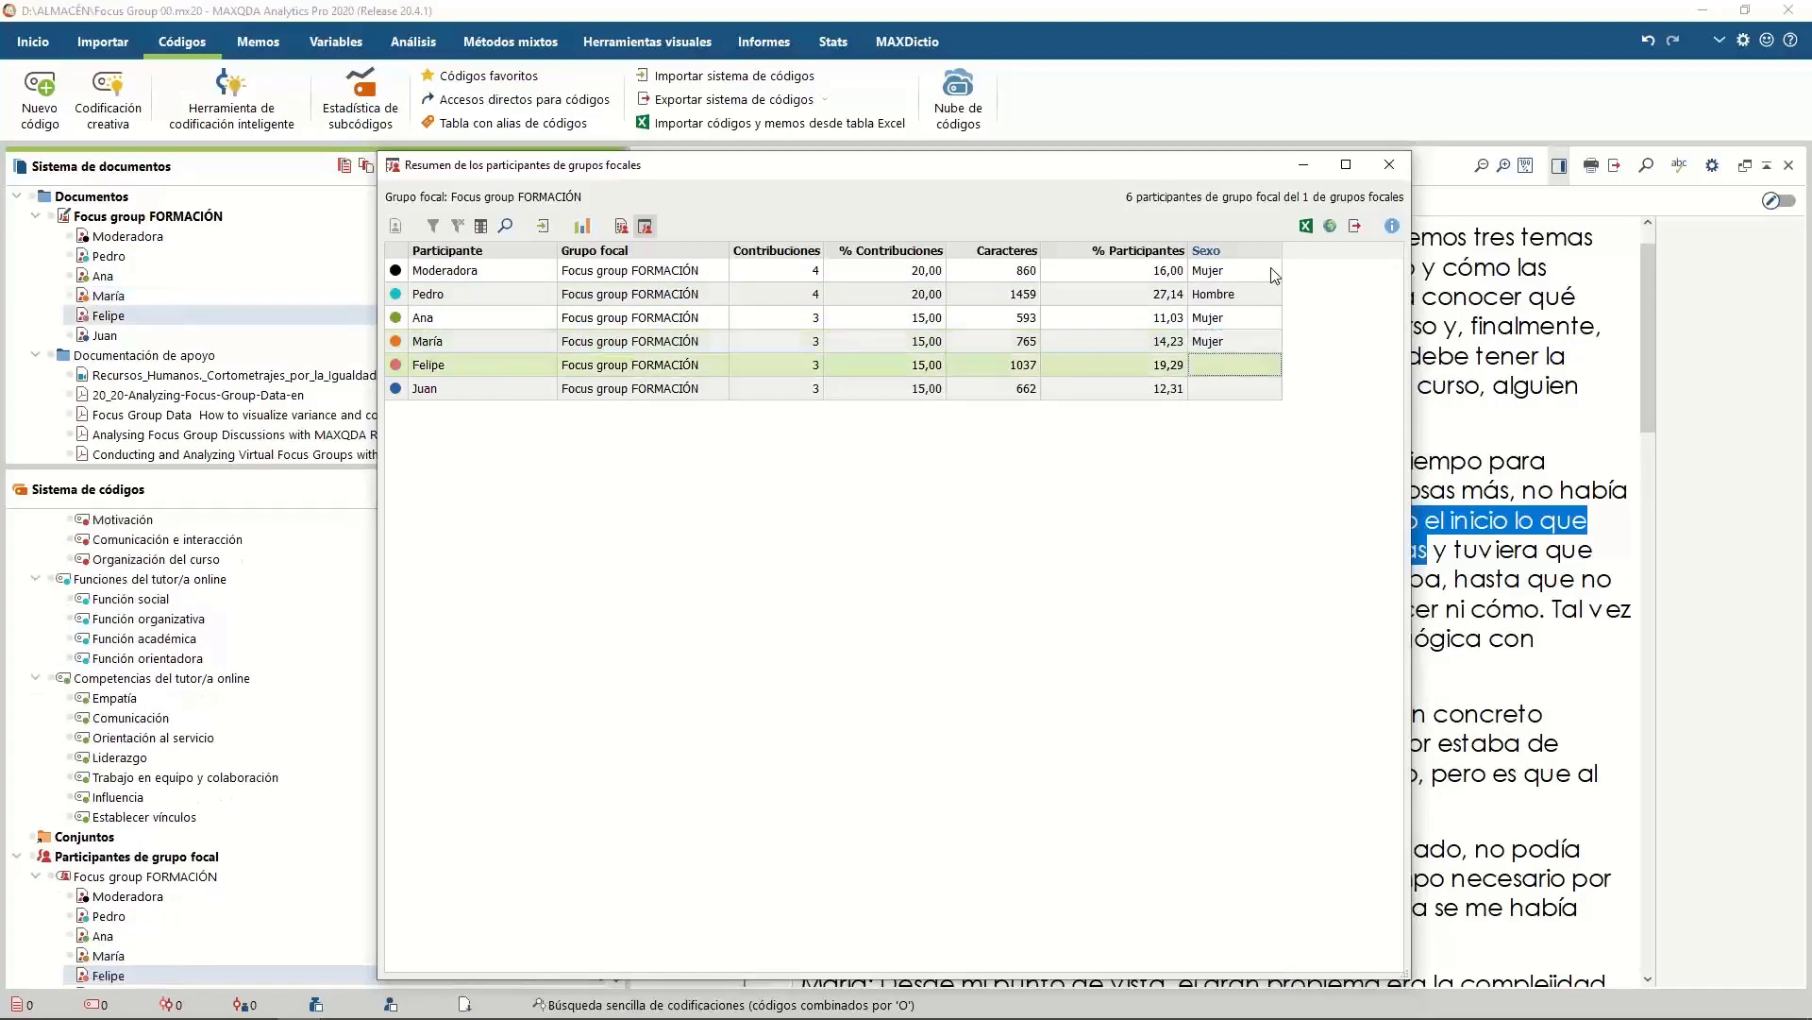
type("Hombre")
key("Return")
type("H")
key("Return")
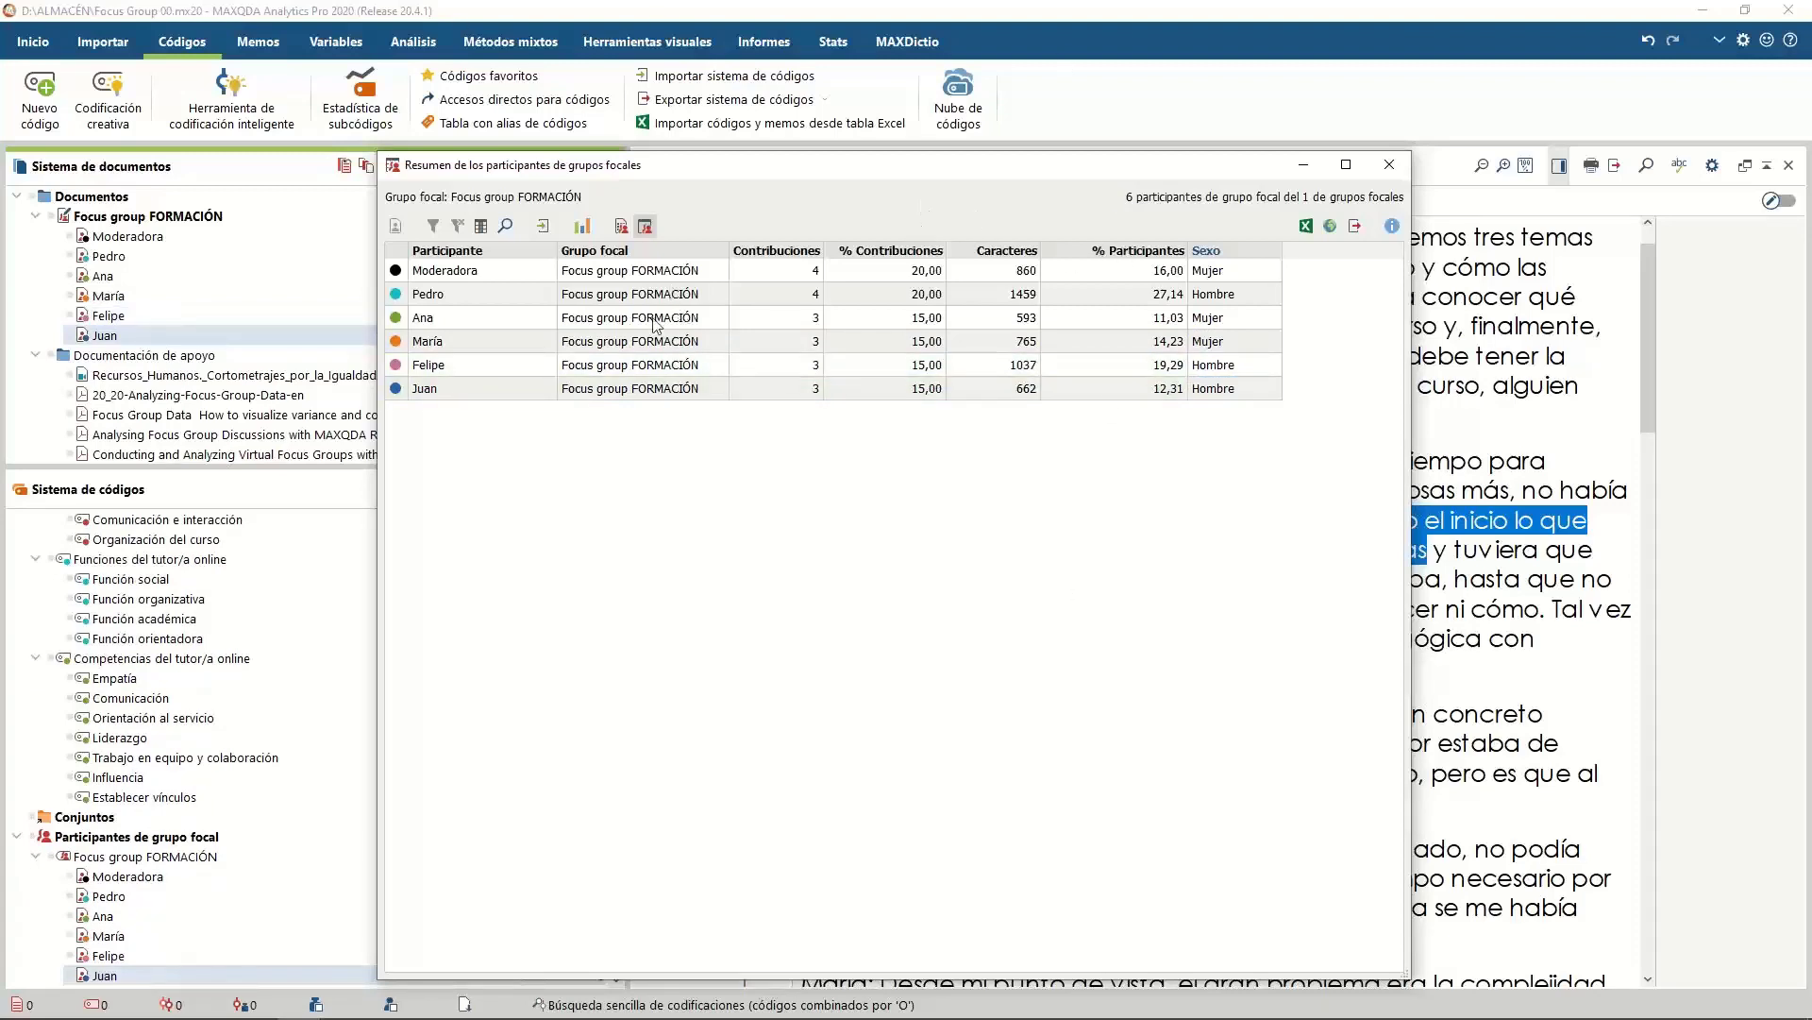
Open the variable statistics for all listed participants and display the Sexo variable as a bar chart
left_click(626, 276)
left_click(626, 391, "shift")
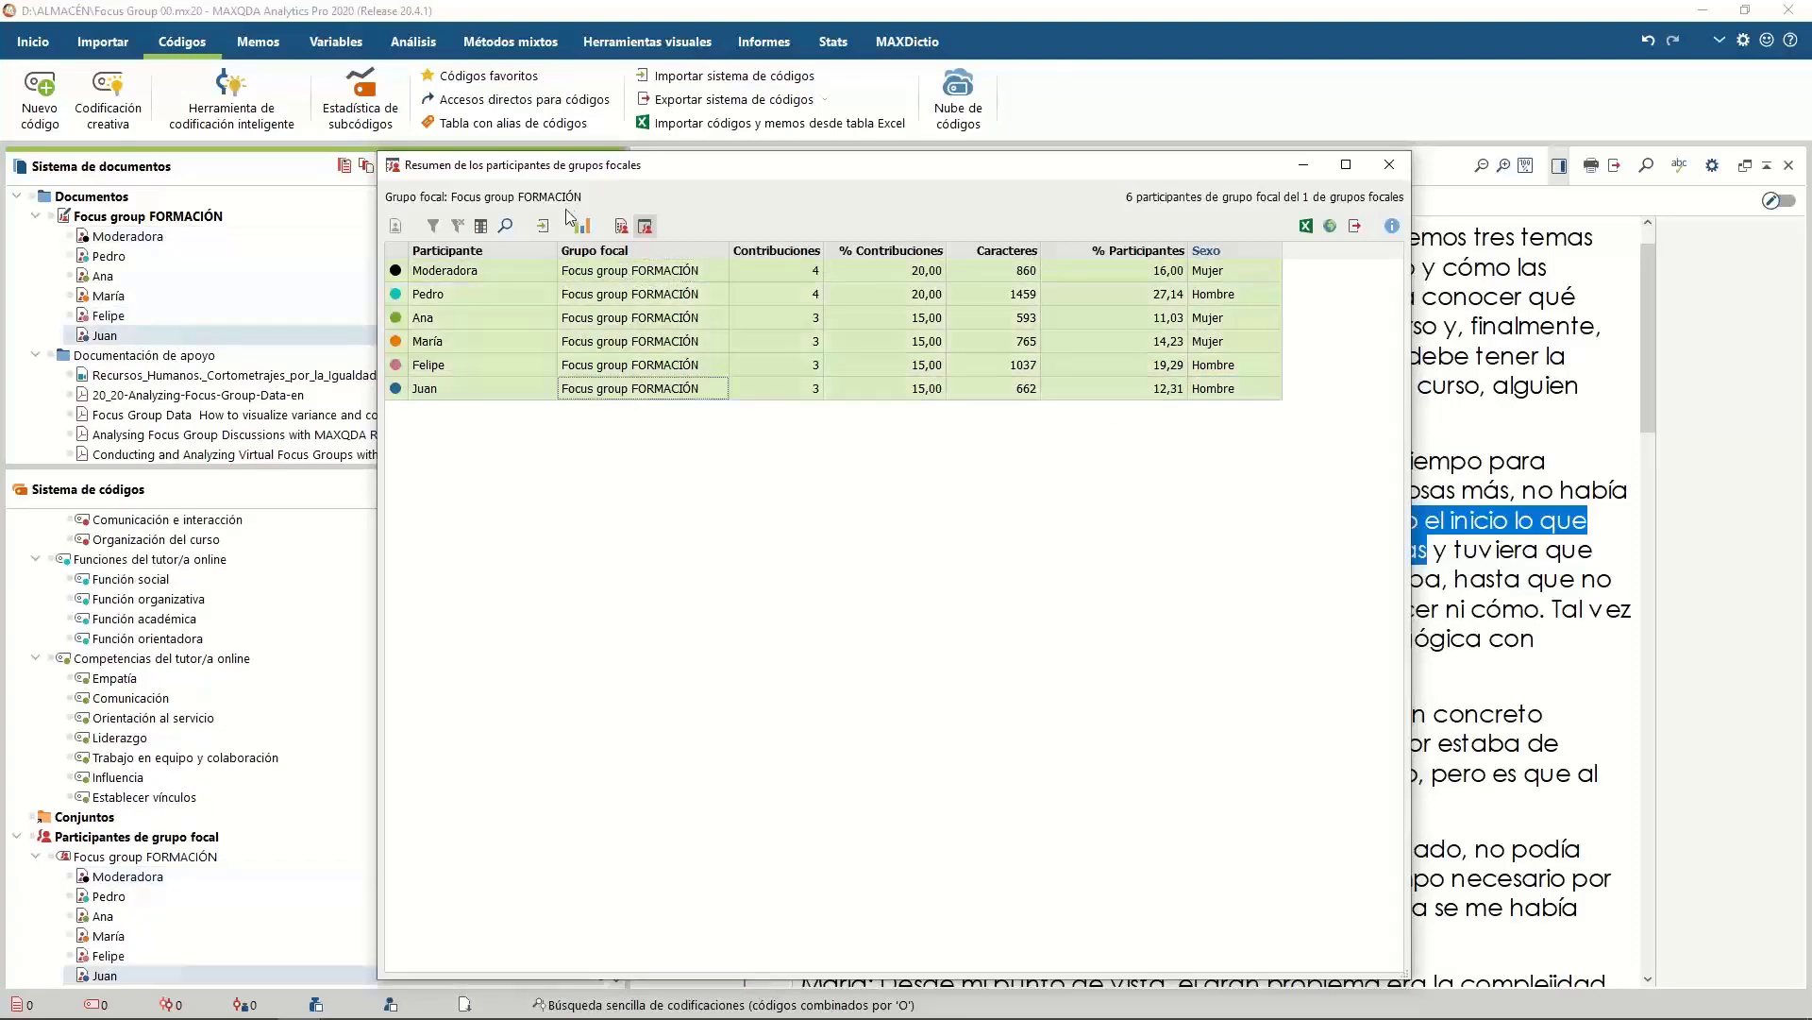
left_click(582, 226)
left_click(967, 431)
left_click(967, 431)
left_click(567, 431)
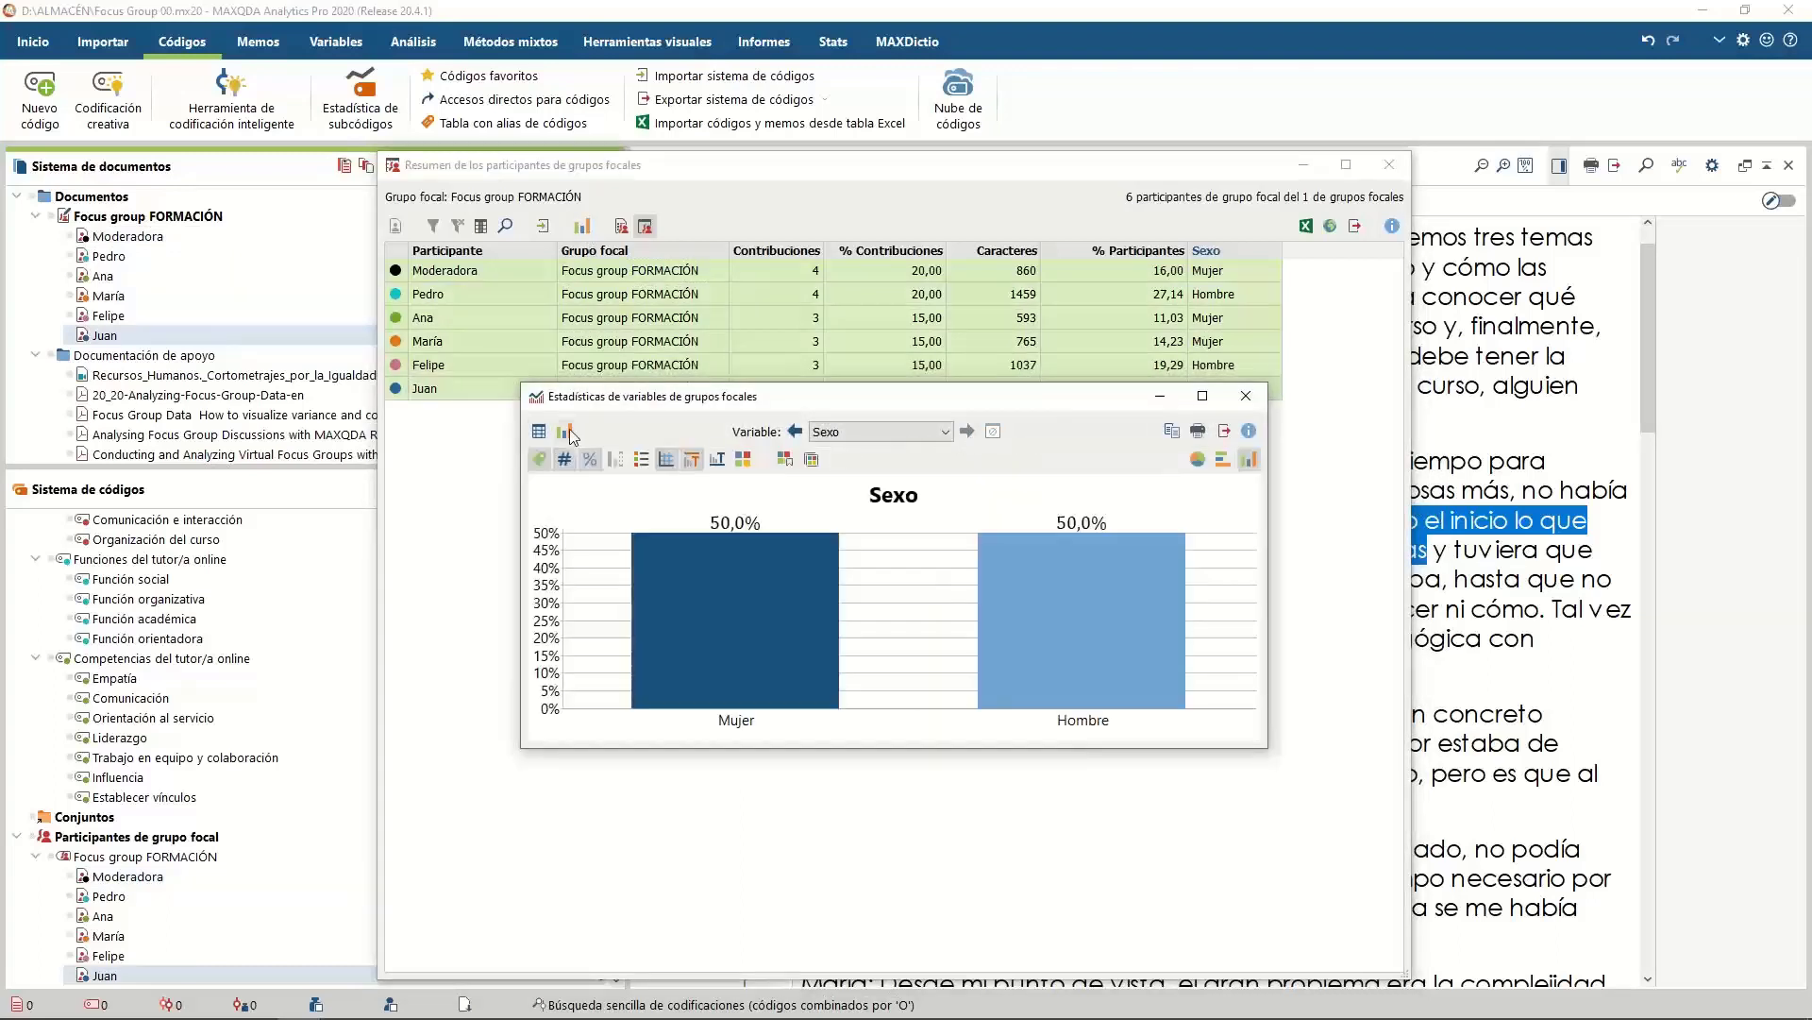
View the Sexo statistics as an enlarged pie chart and close the statistics window
mouse_move(625, 407)
left_mouse_down()
mouse_move(618, 564)
mouse_move(635, 437)
left_mouse_up()
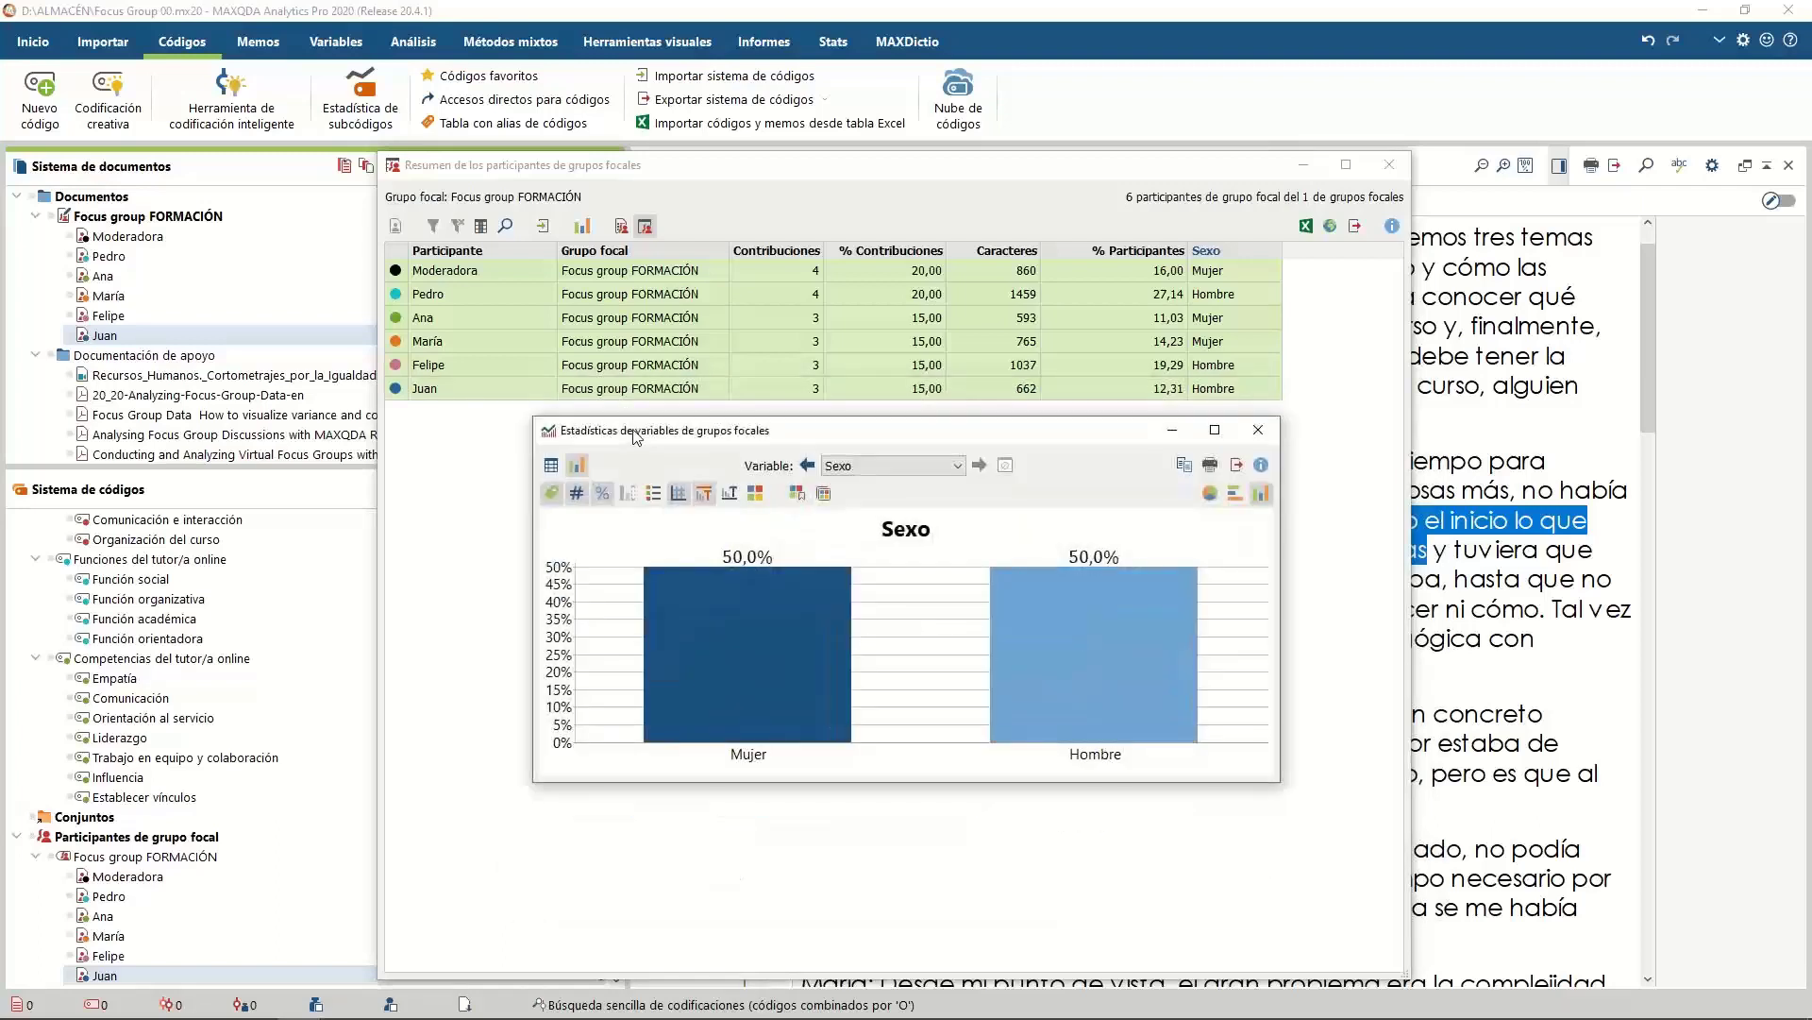
left_click(1208, 492)
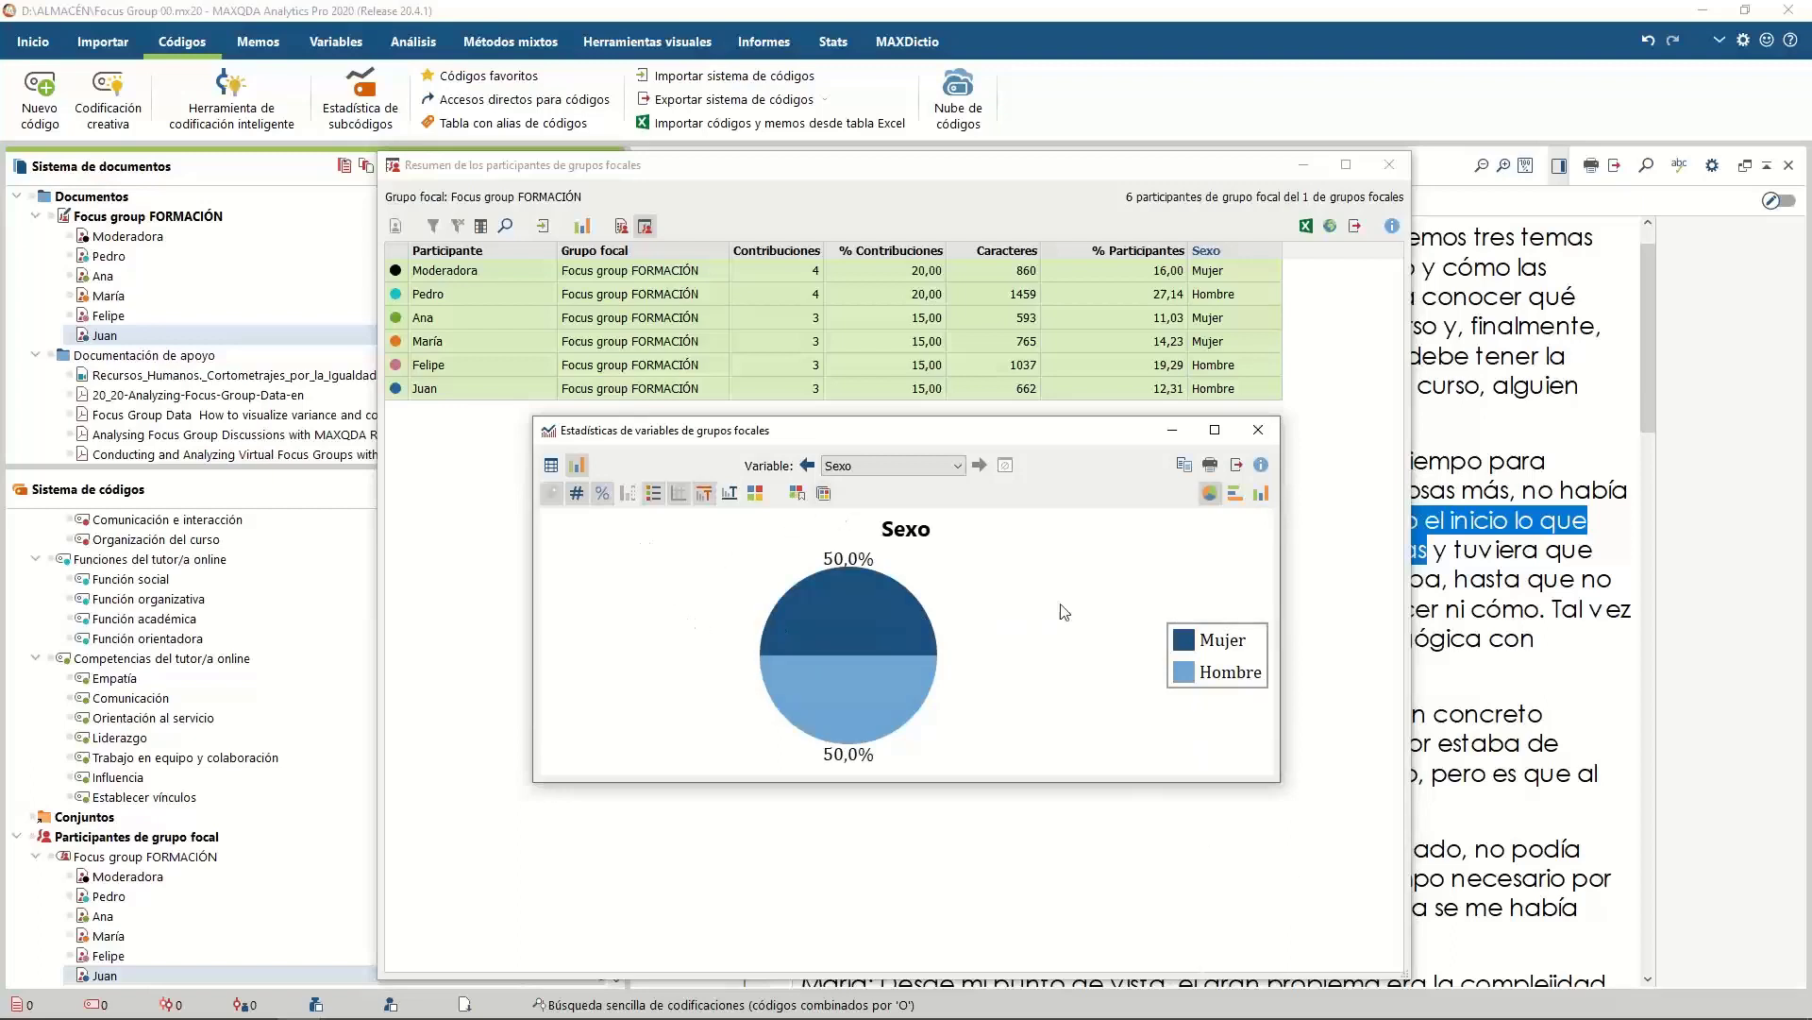
left_click_drag(870, 782, 877, 993)
left_click_drag(960, 431, 910, 432)
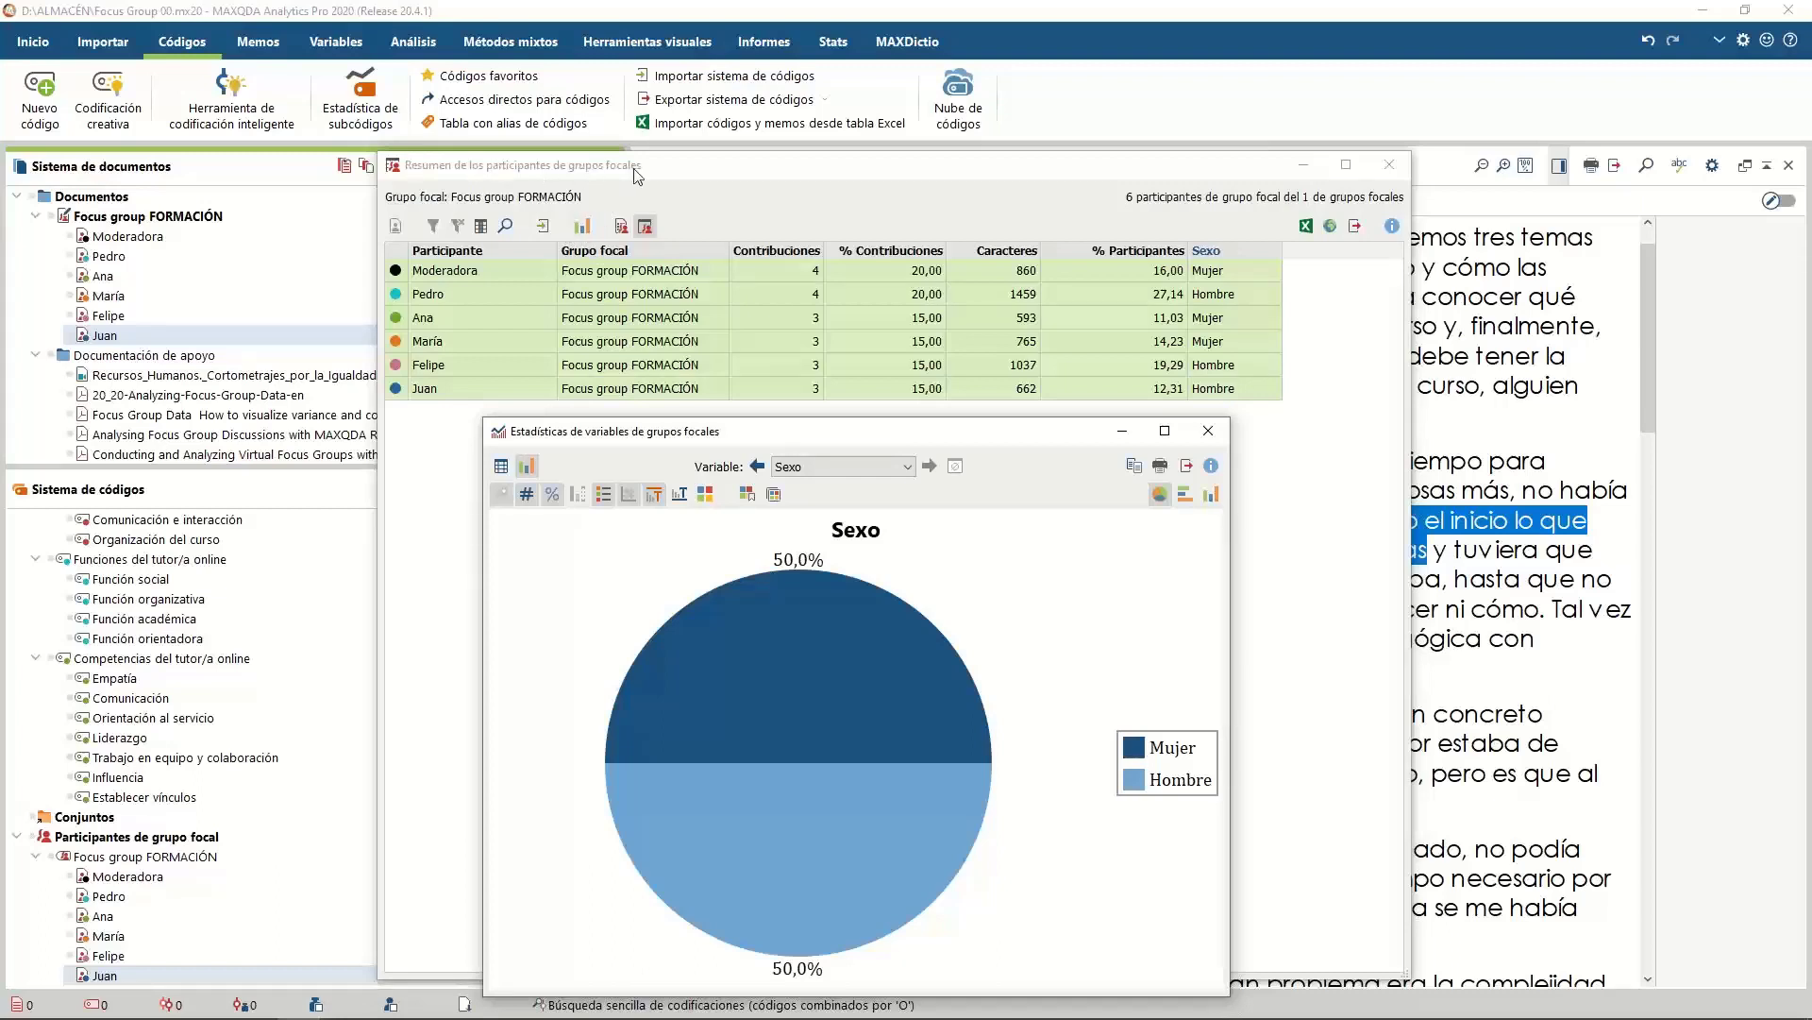
left_click(1209, 431)
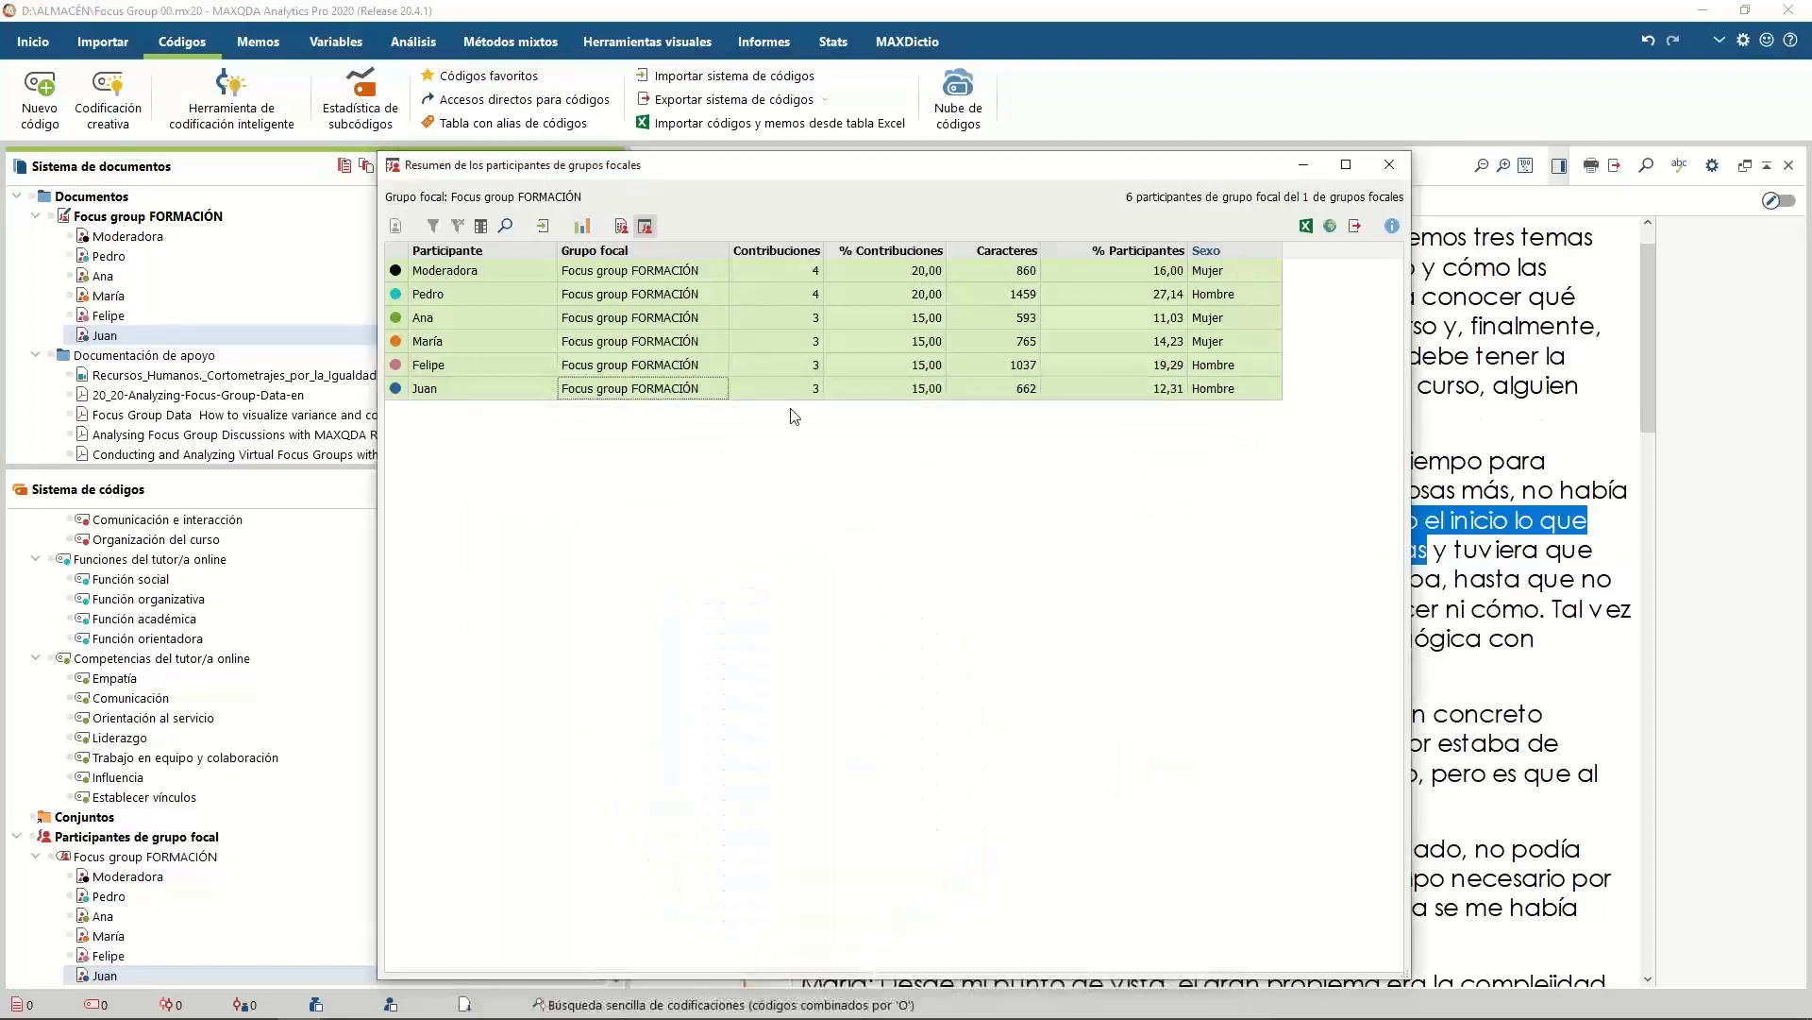
Add a new participant variable named Edad of type Número entero to the variable list
left_click(622, 225)
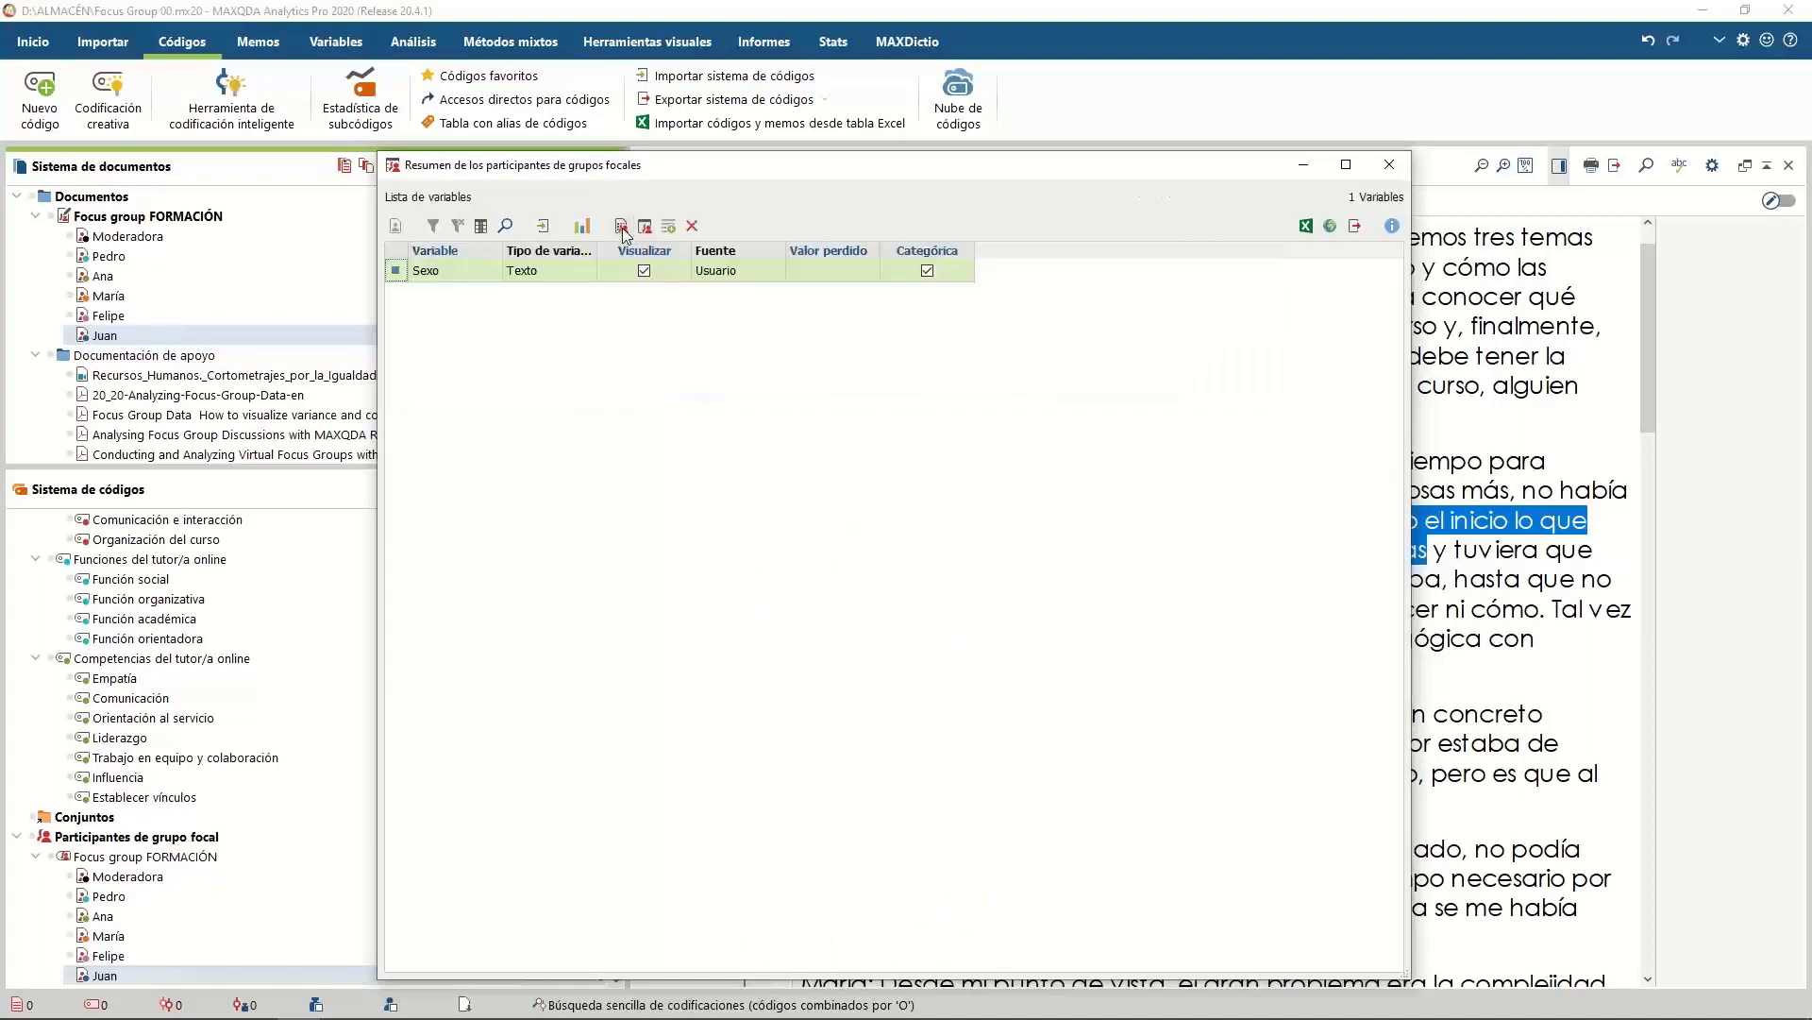
left_click(670, 228)
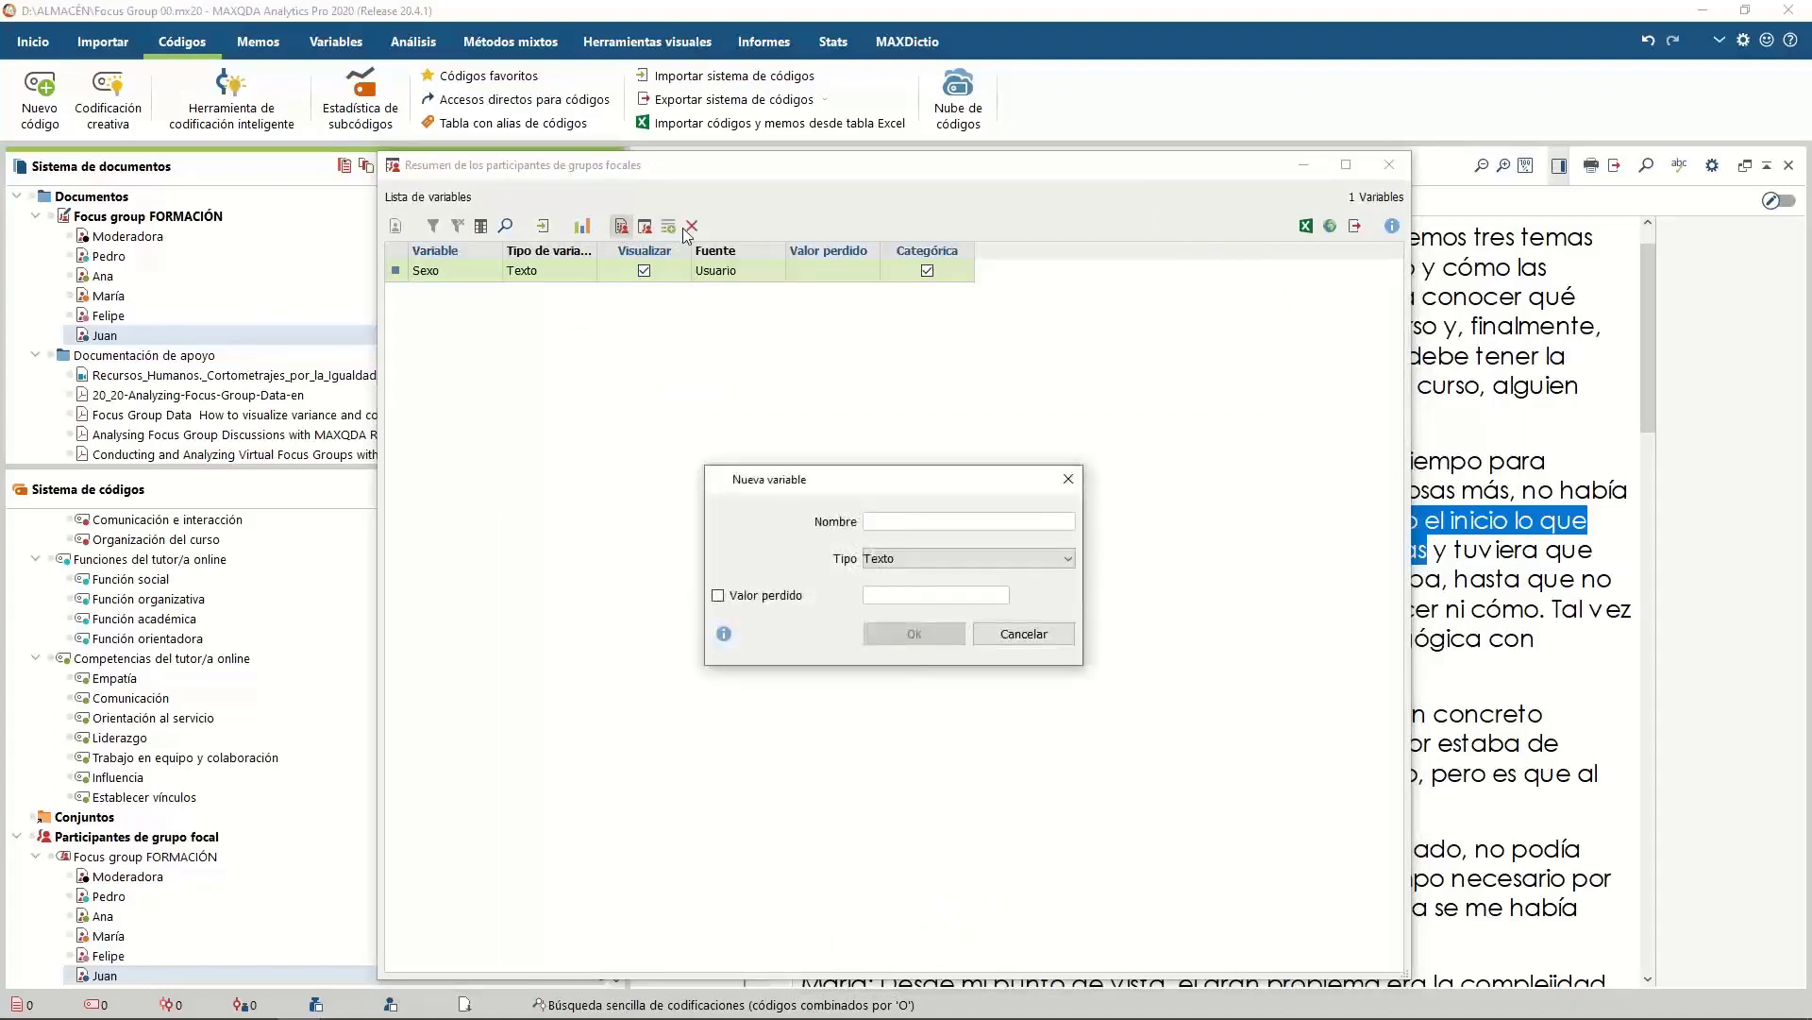
type("Edad")
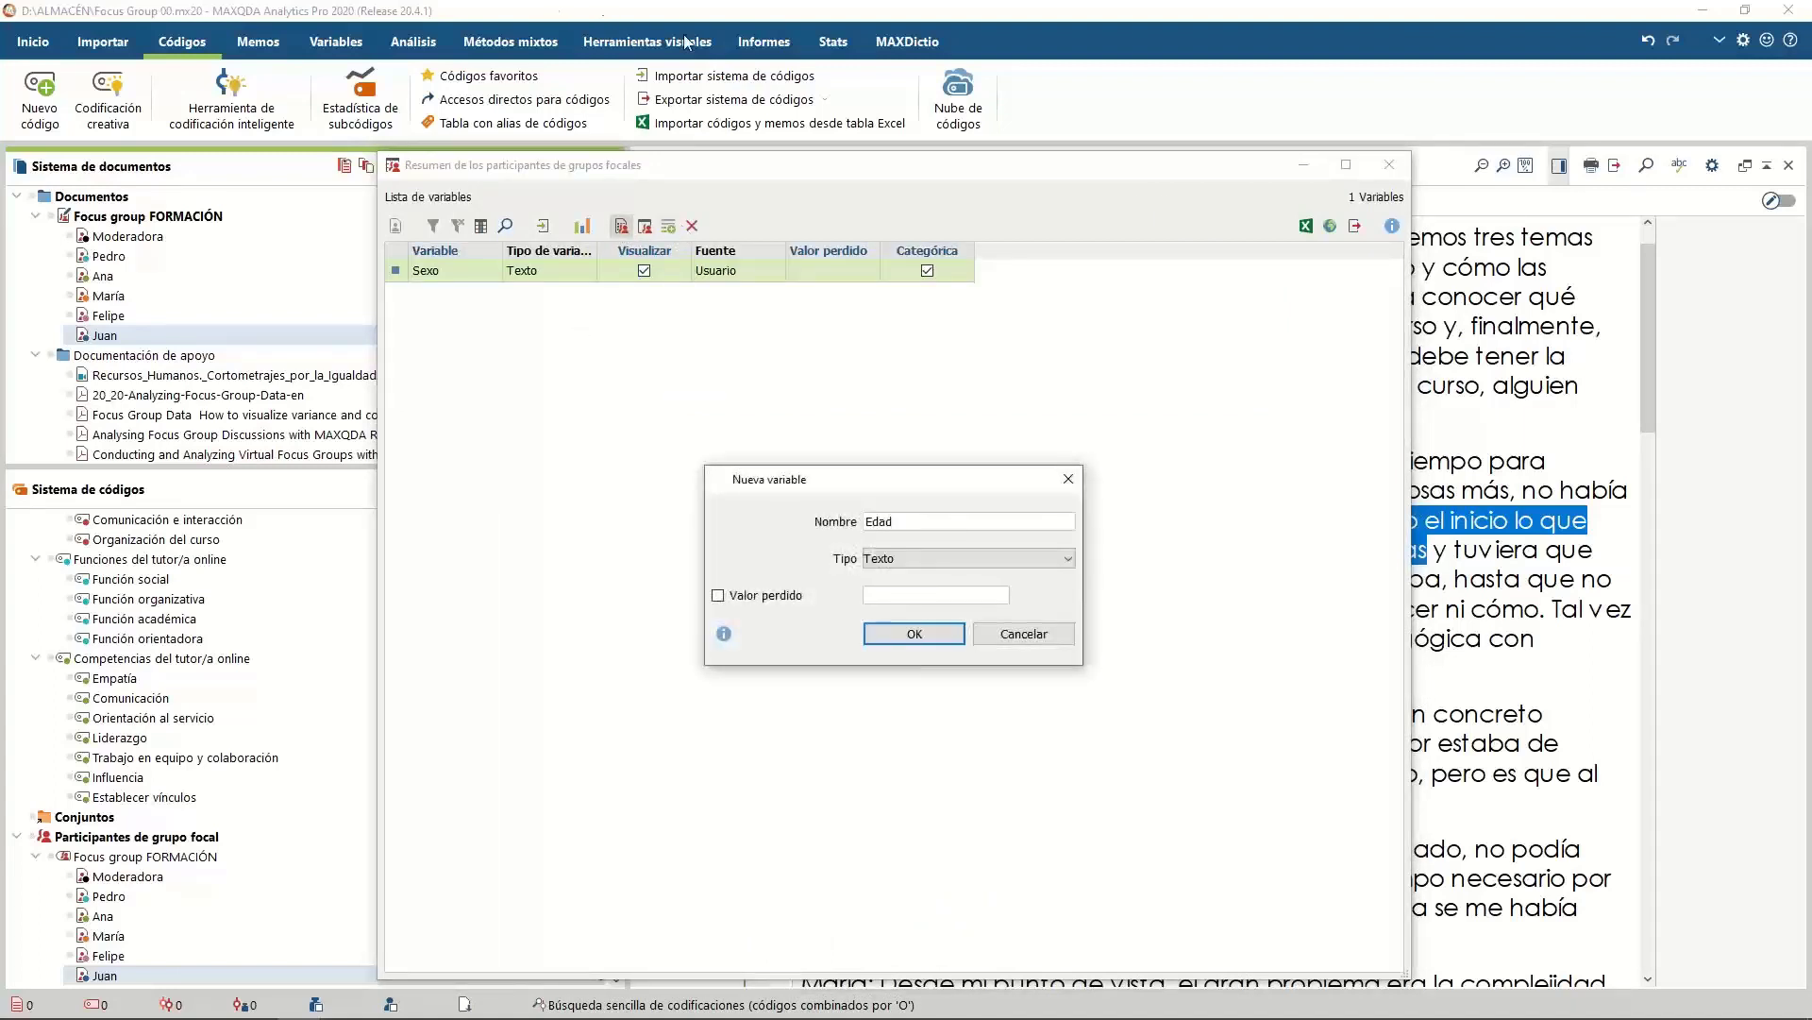
left_click(993, 559)
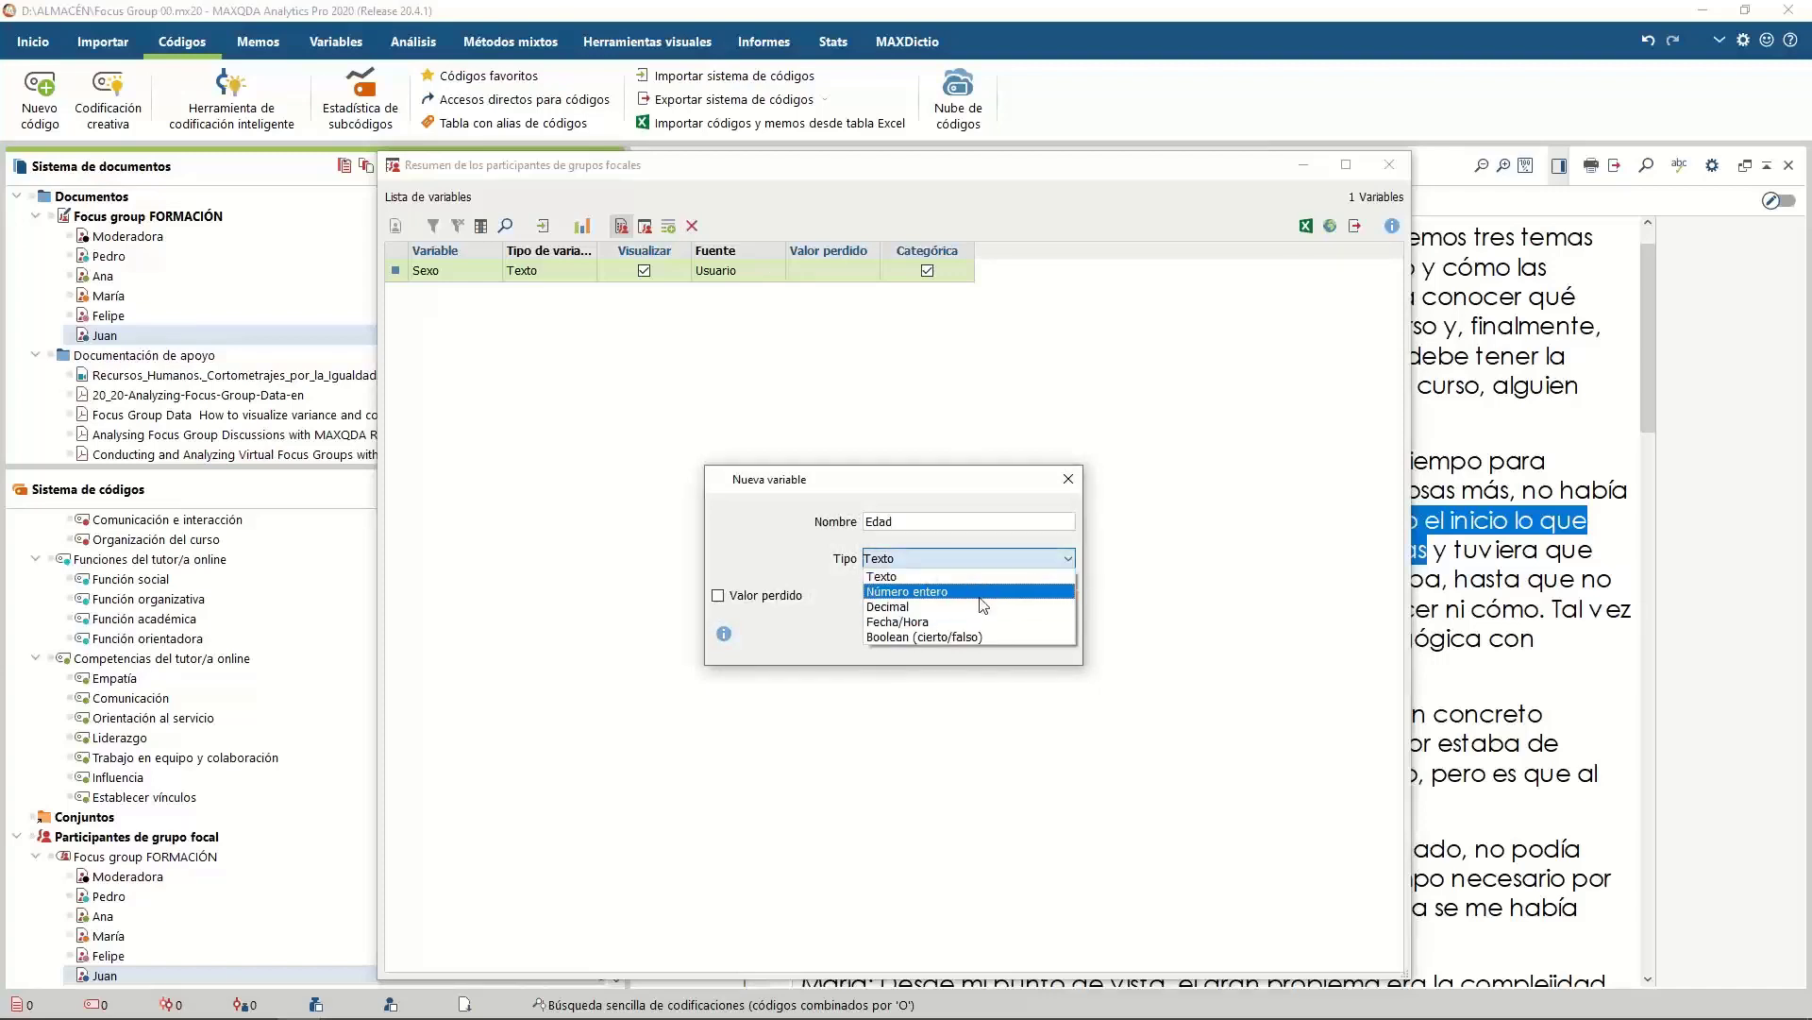
left_click(983, 595)
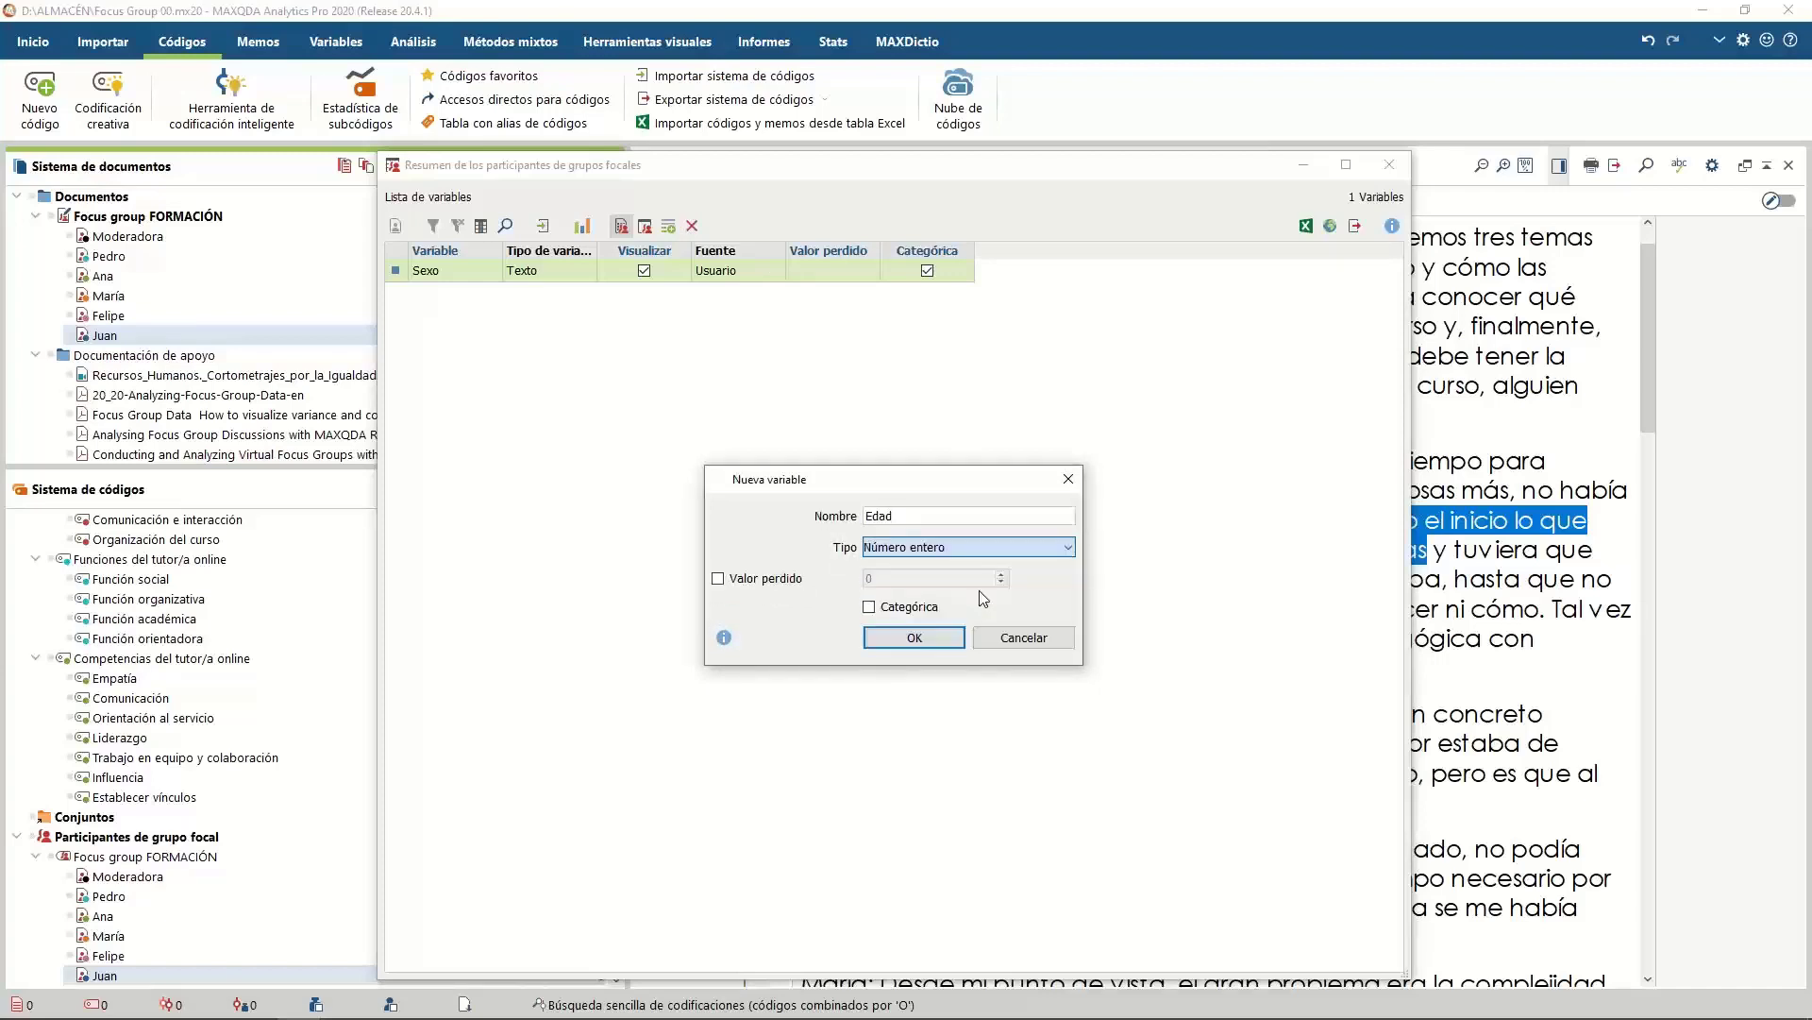
left_click(914, 639)
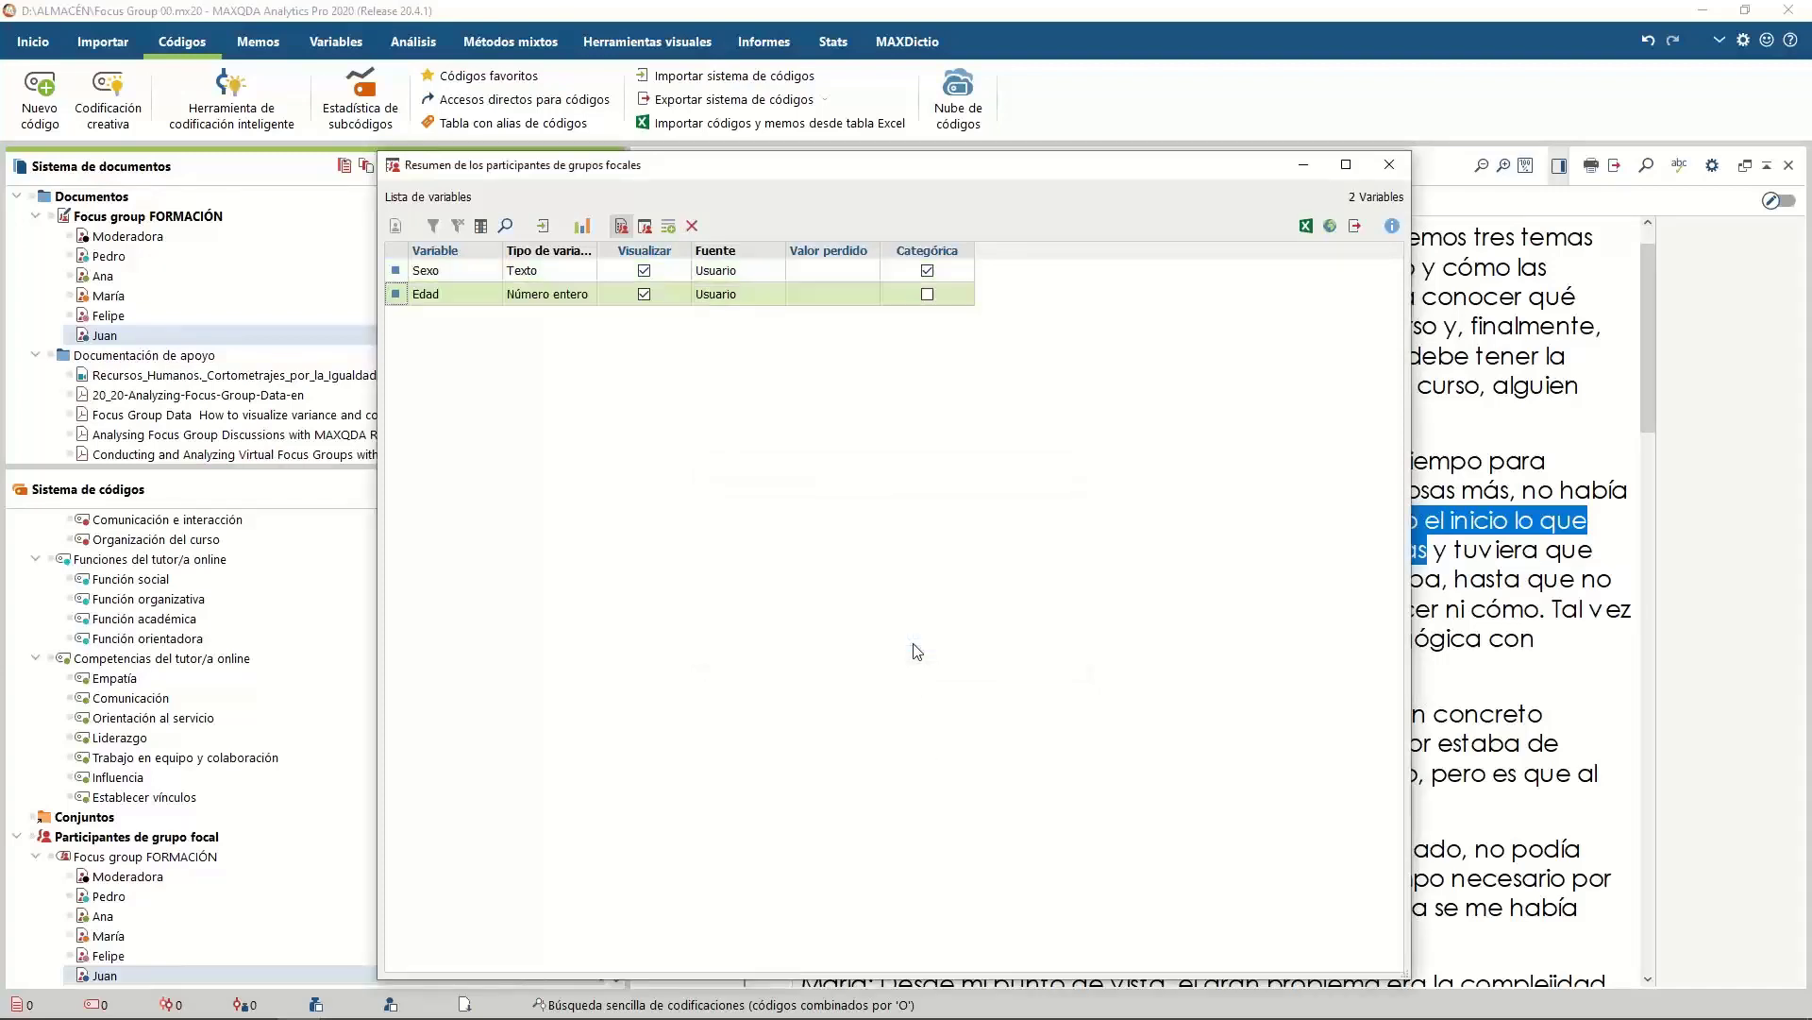
Fill in Edad for the participants in list order as 42, 41, 43, 42, 40 and 41
left_click(645, 228)
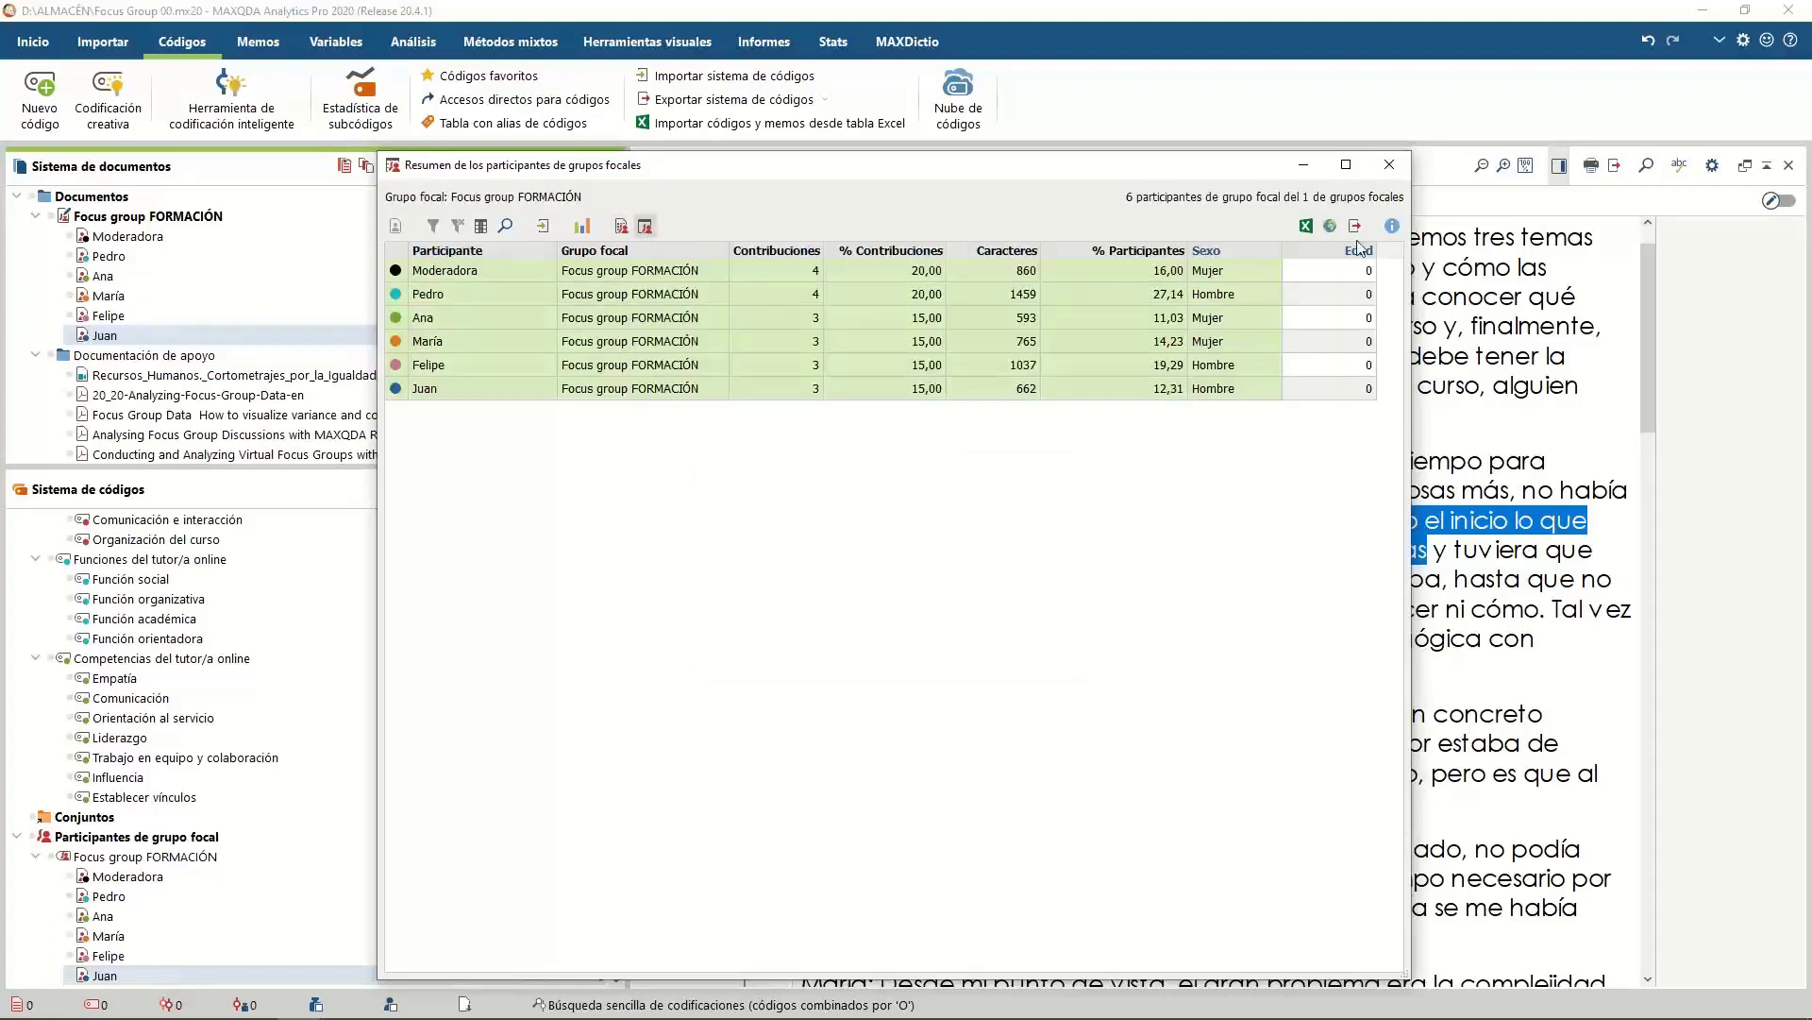
double_click(1348, 271)
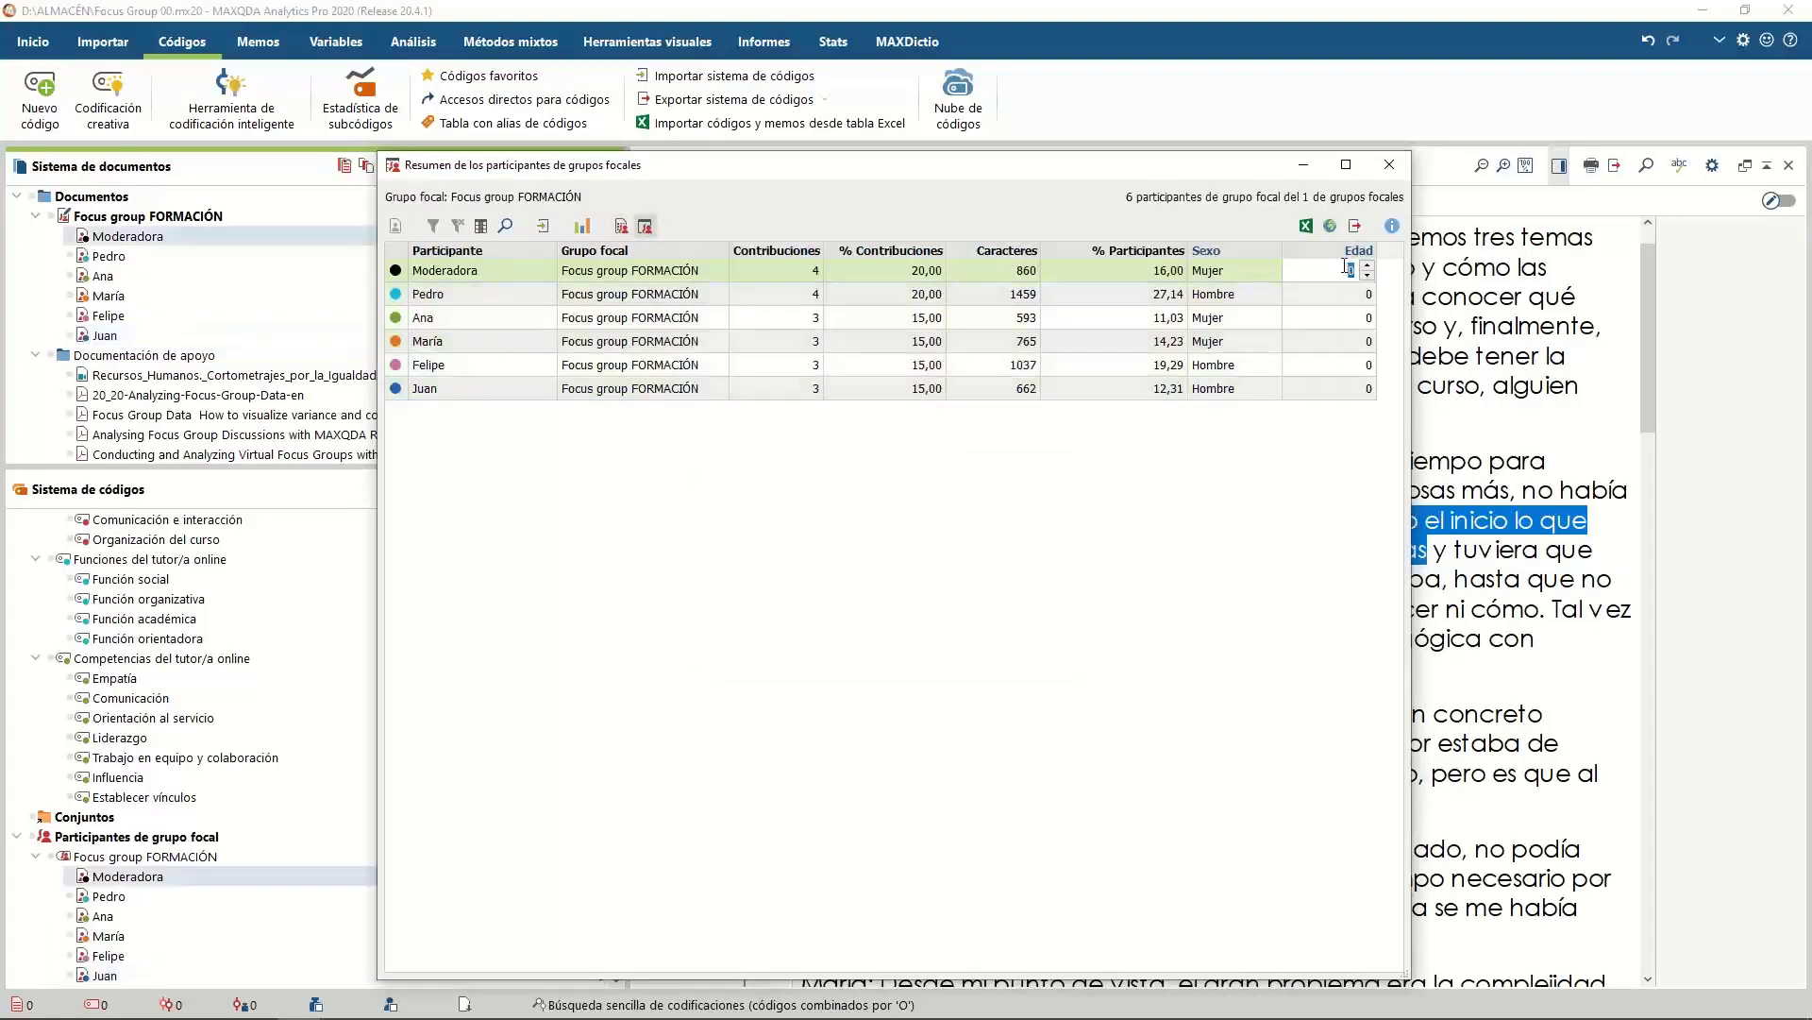
type("42")
key("Return")
type("41")
key("Return")
type("4")
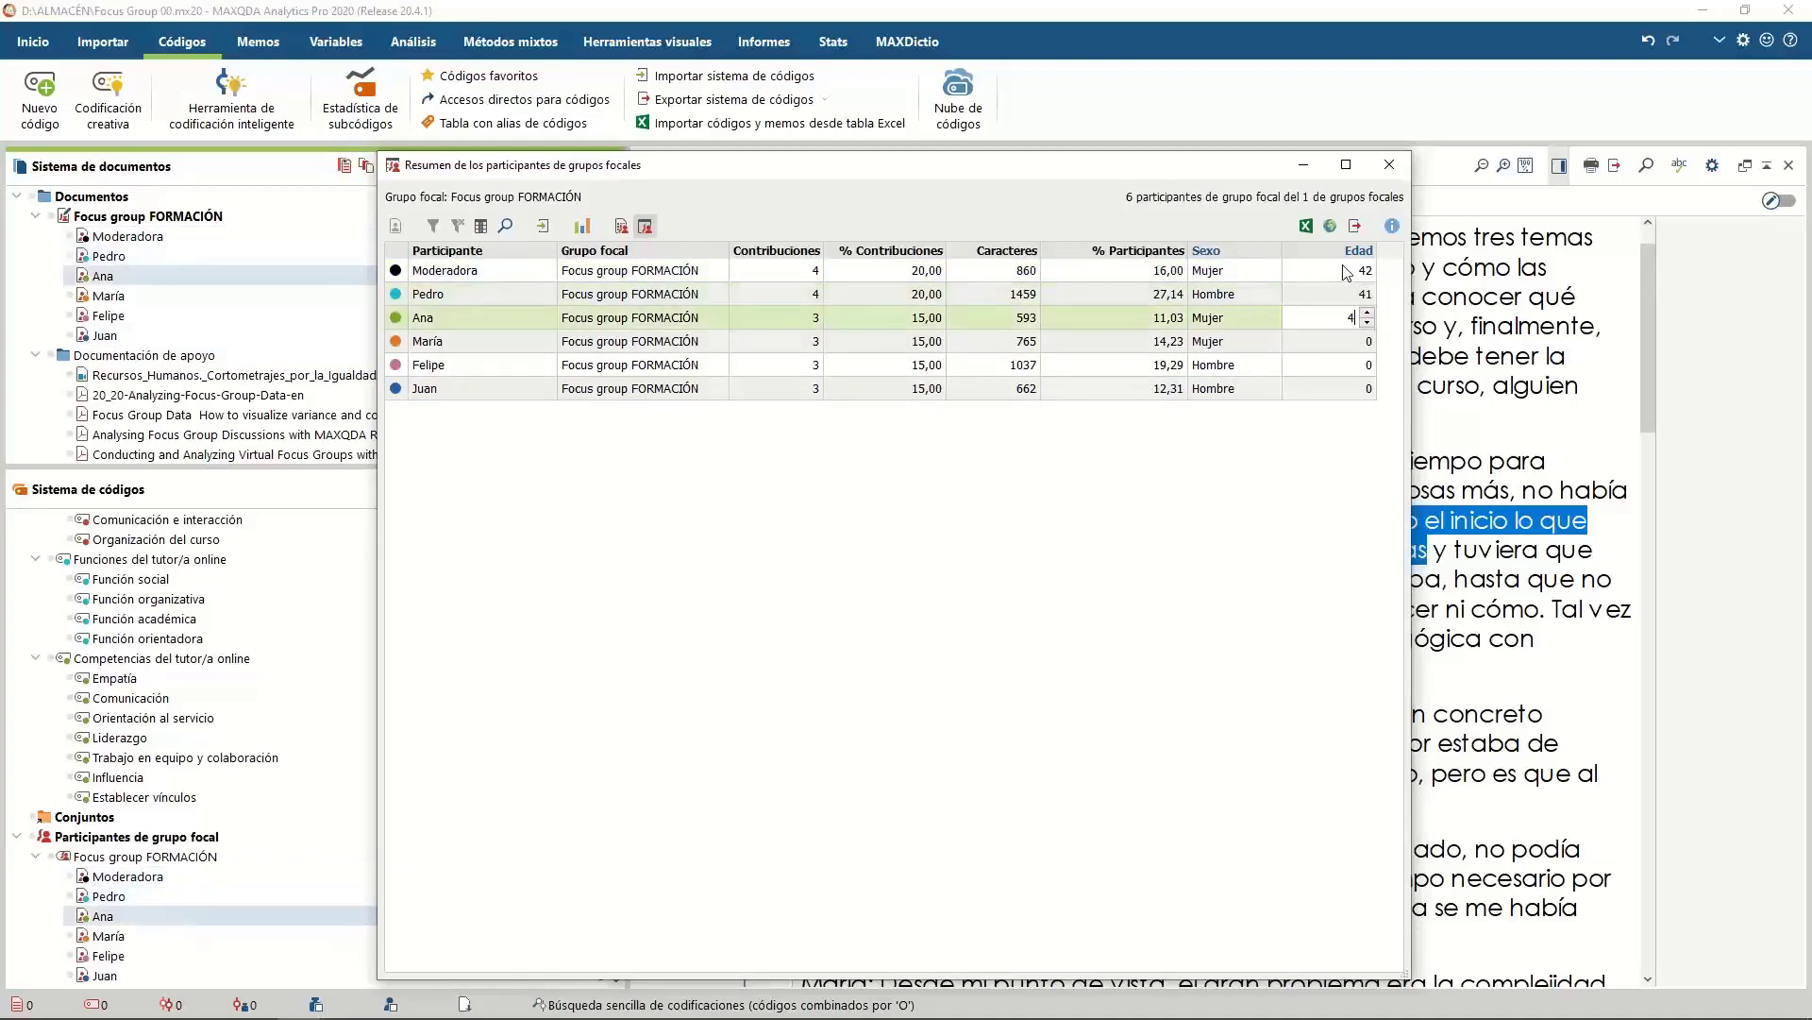
key("Return")
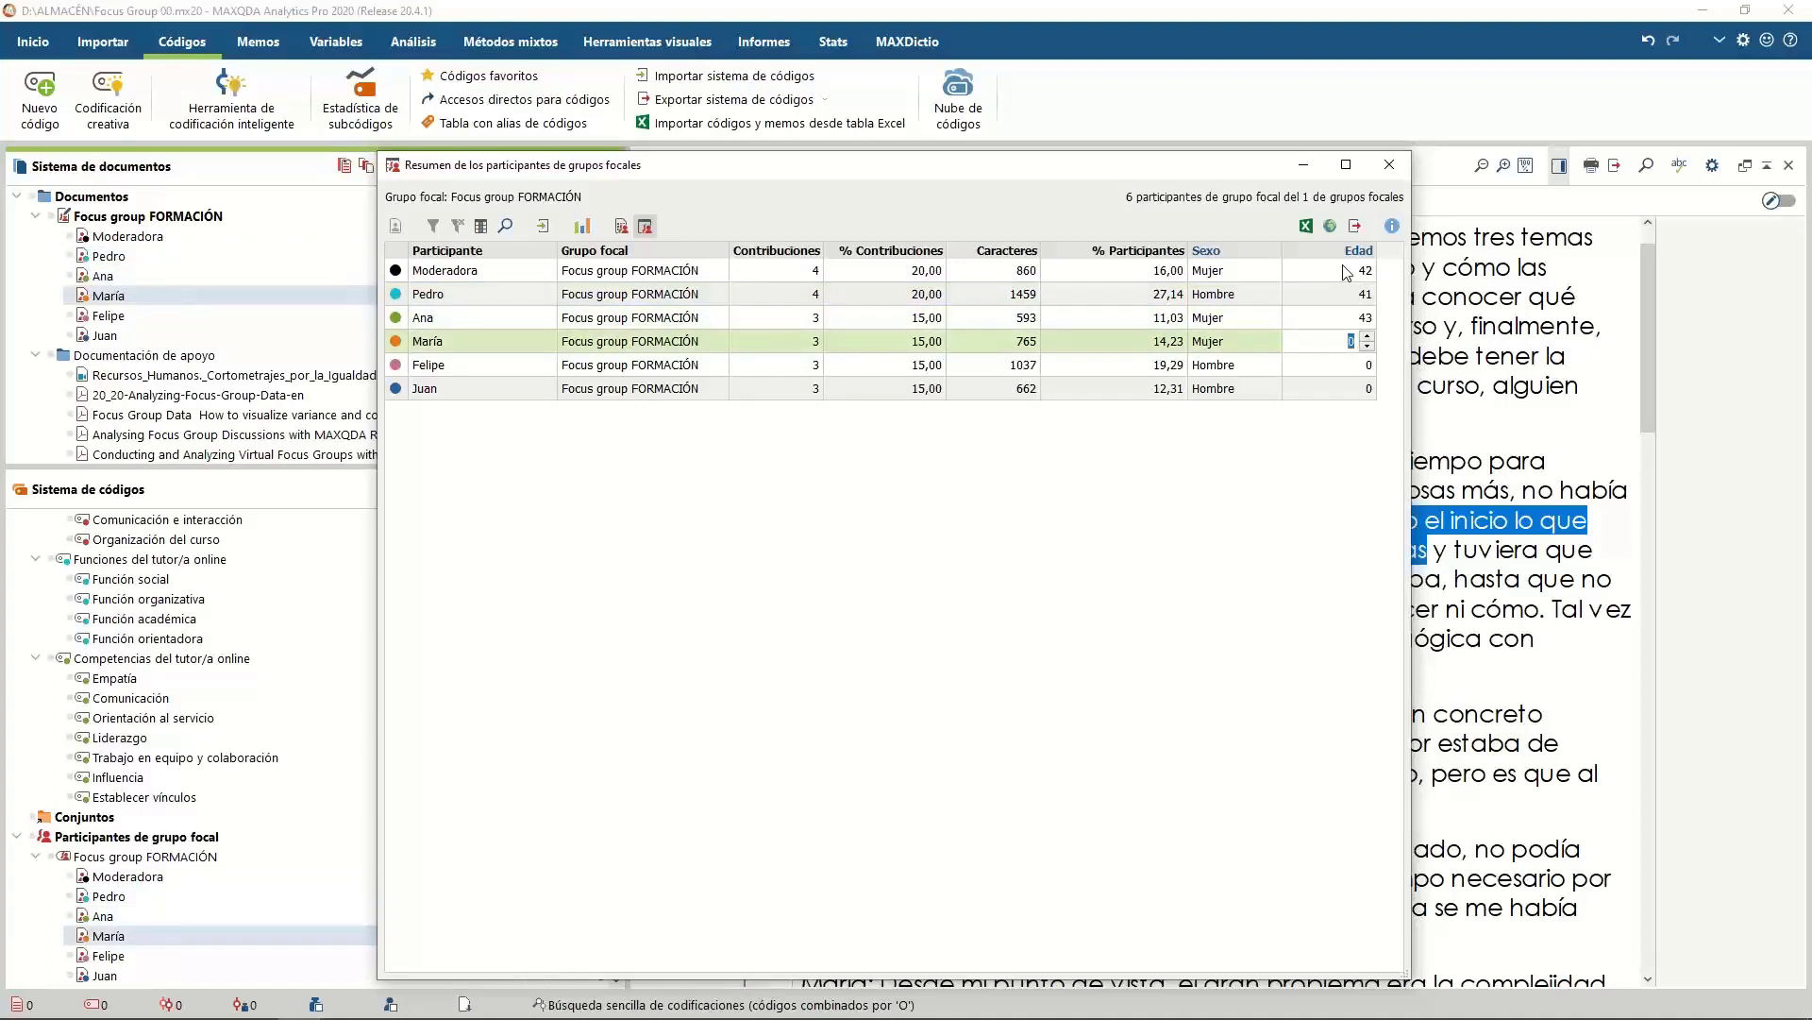
type("42")
key("Return")
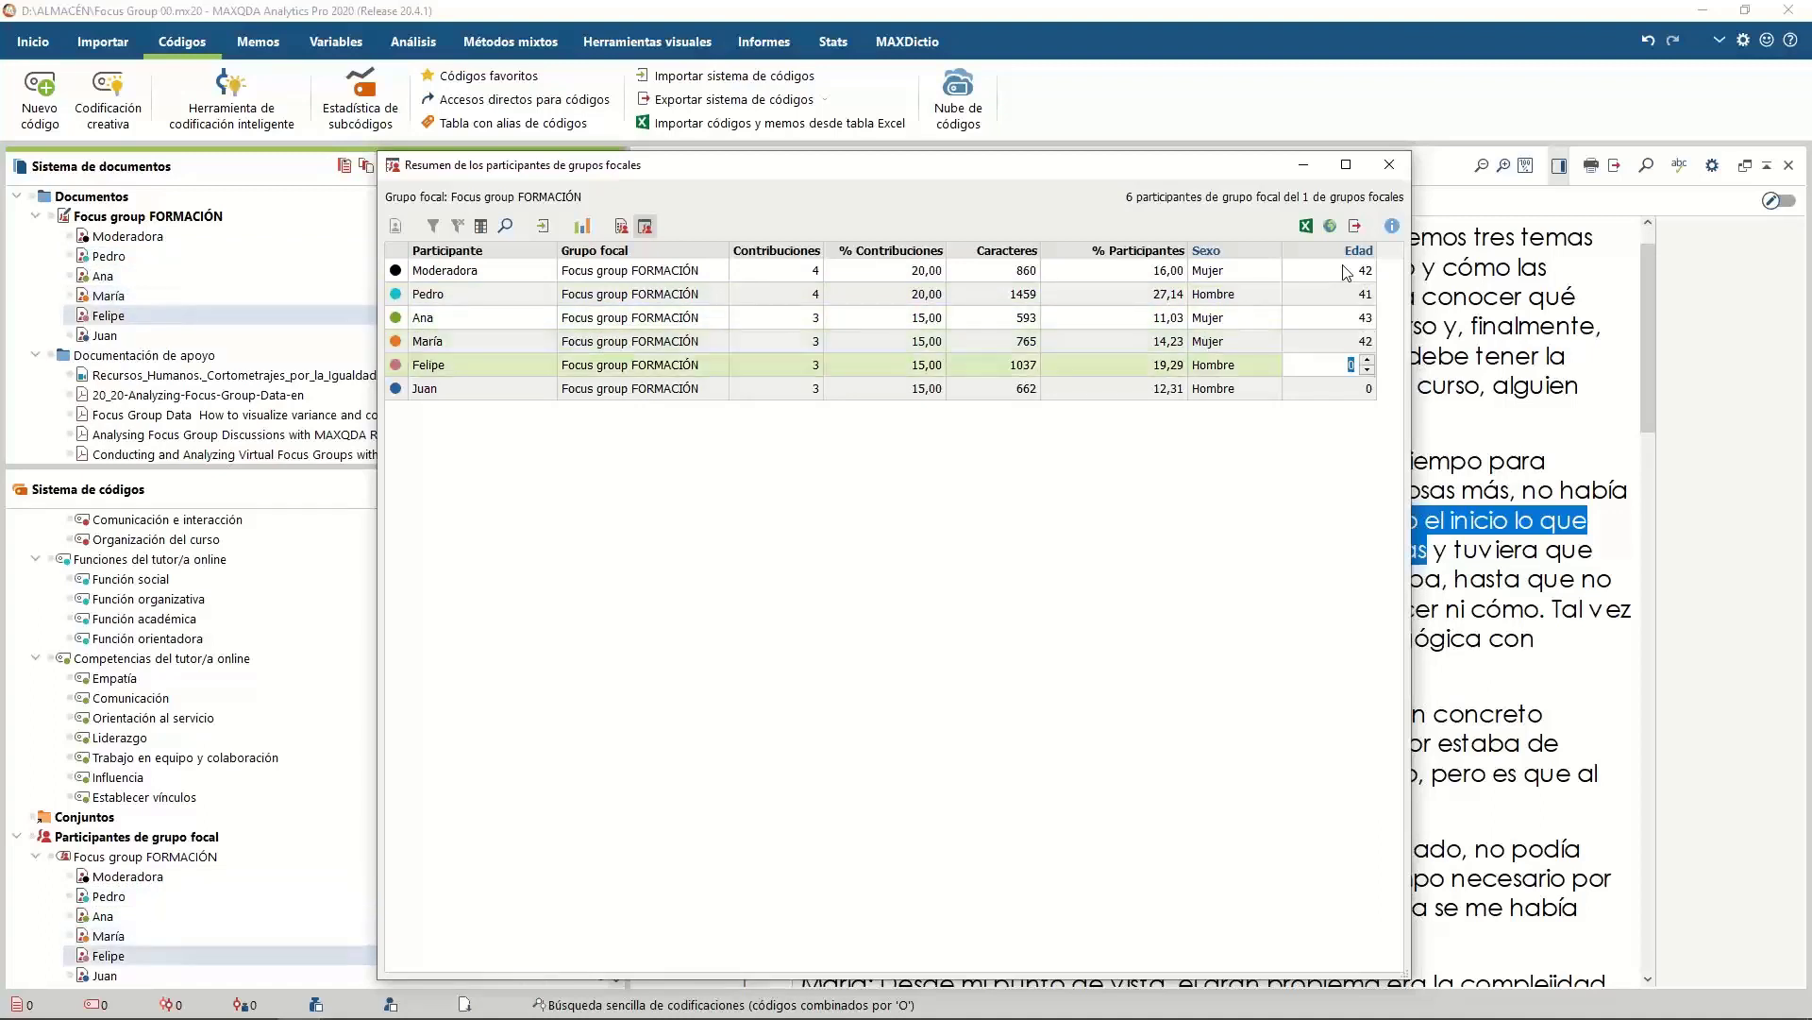
key("Return")
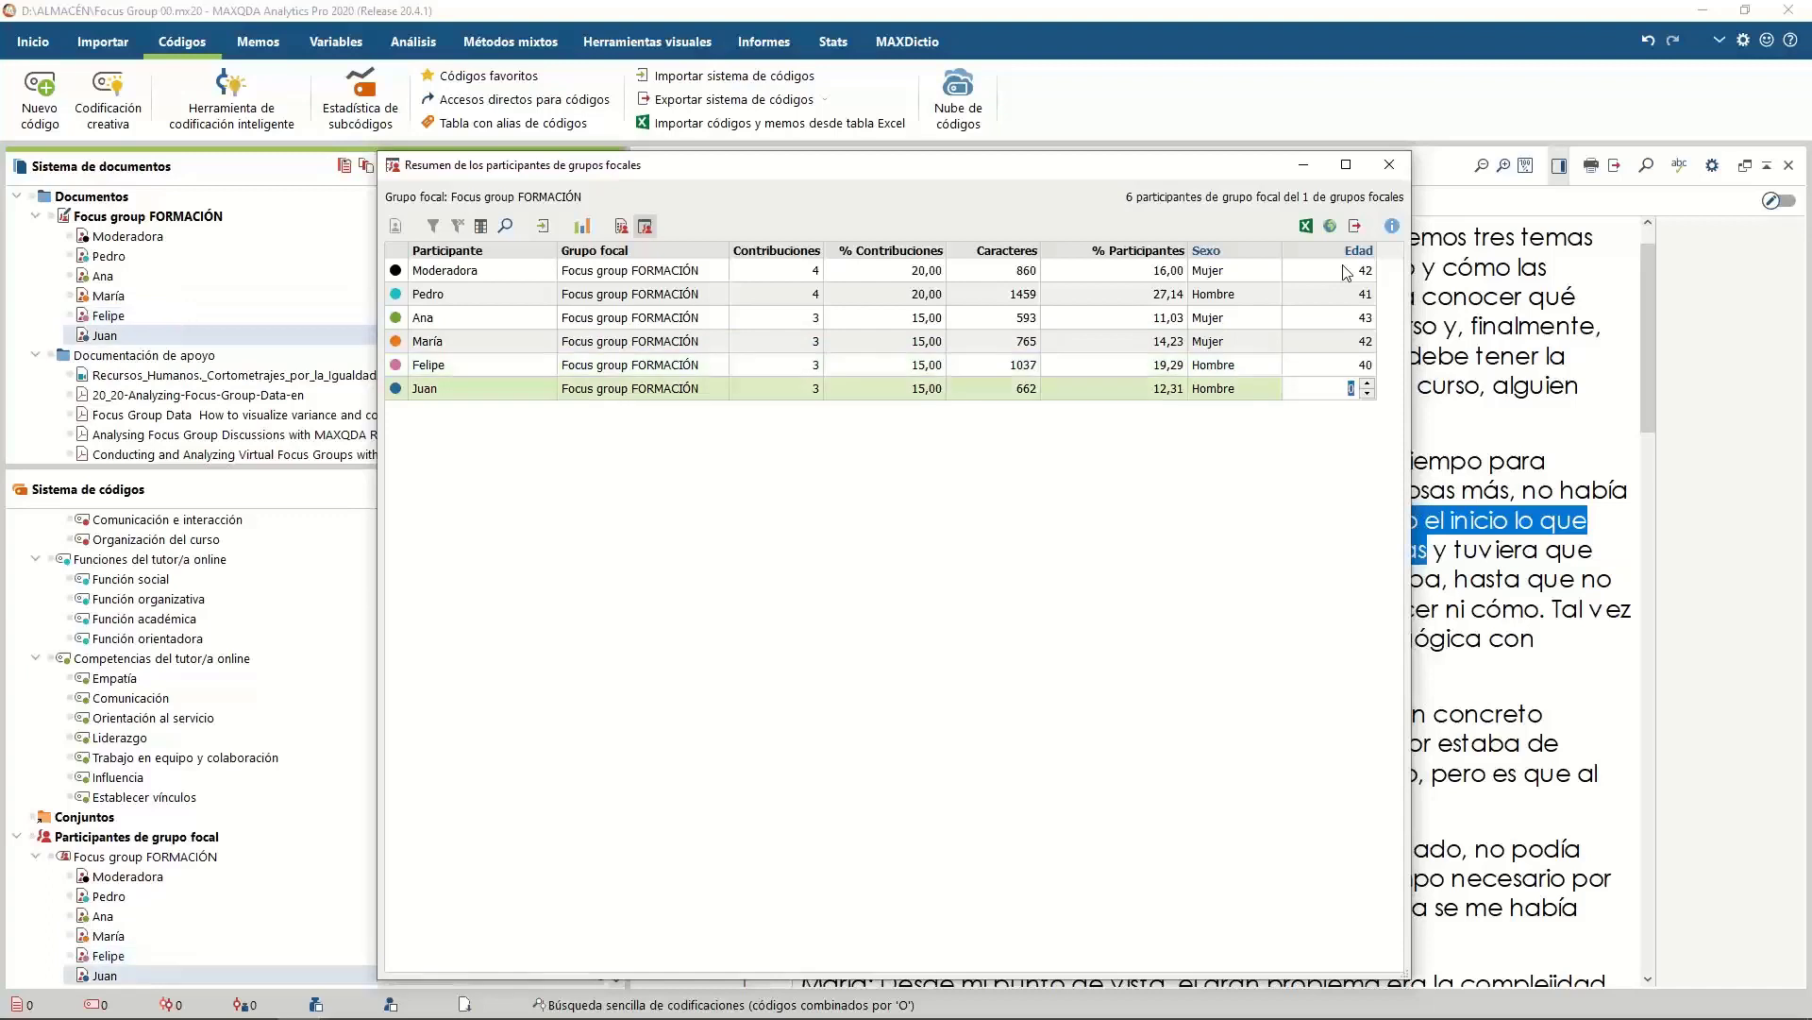
type("41")
key("Return")
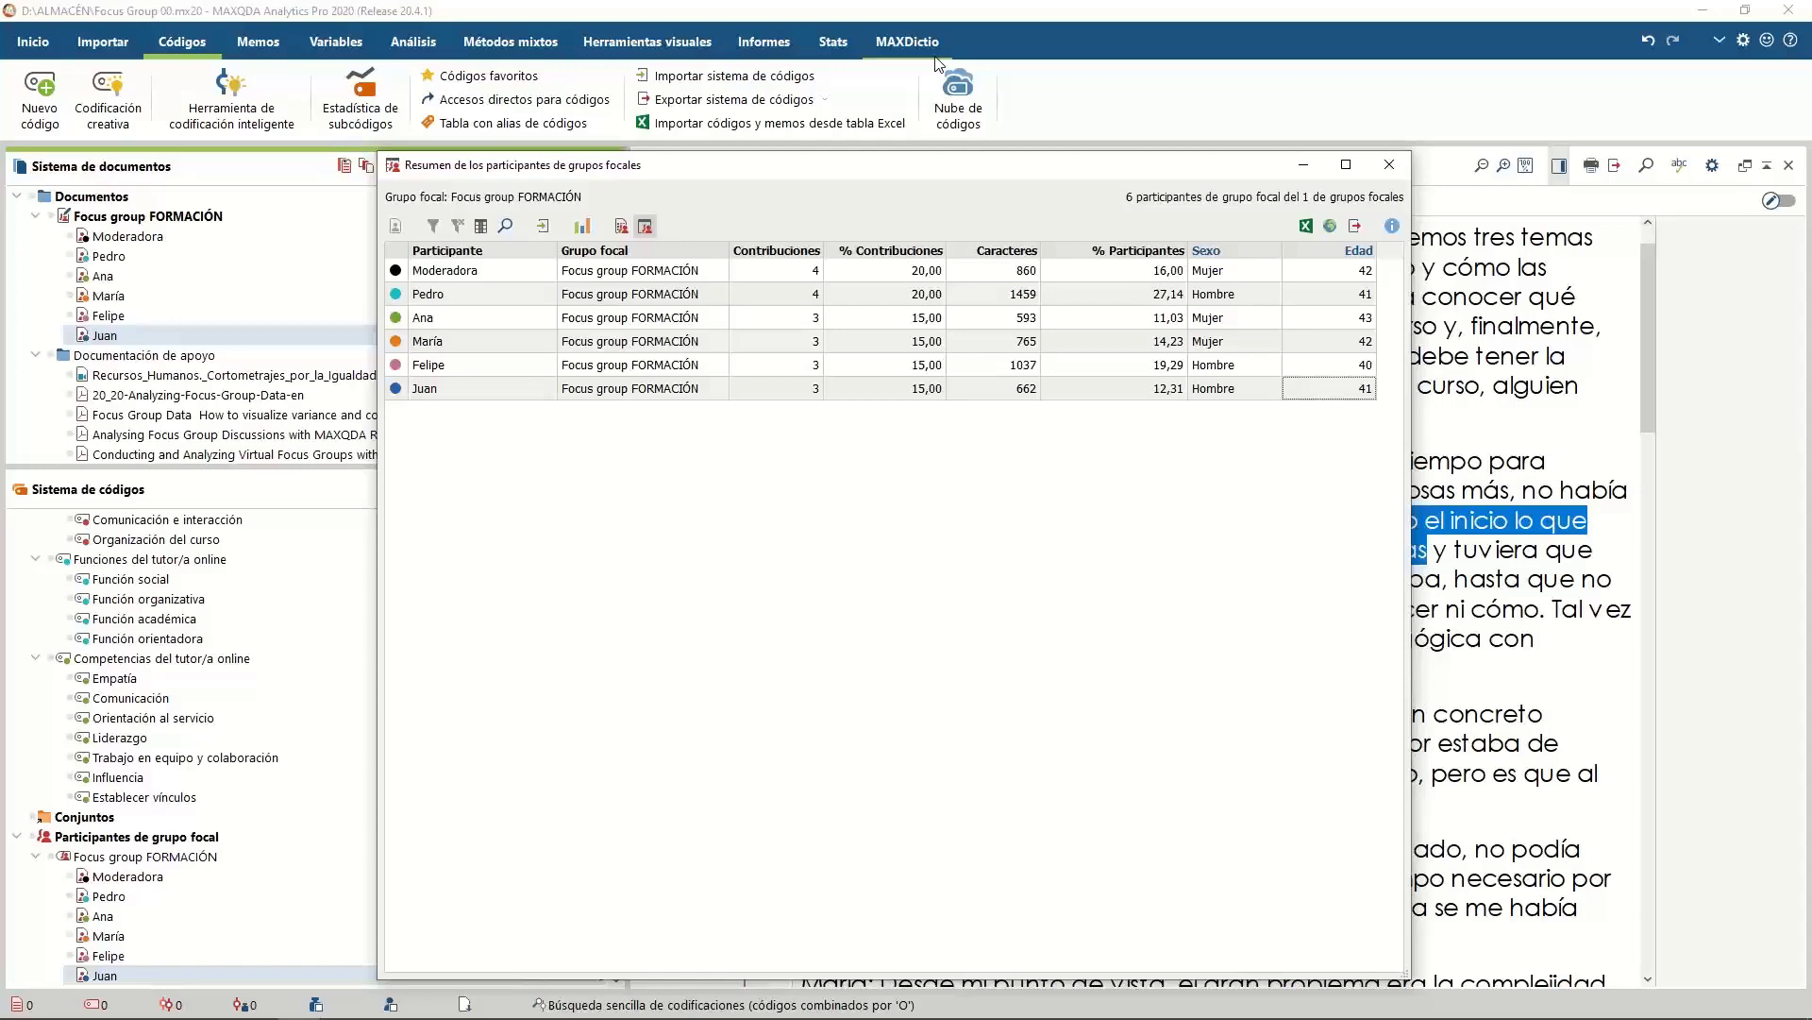
Switch to the other open MAXQDA project, Focus Group 02 (codificado)
left_click_drag(855, 172, 898, 107)
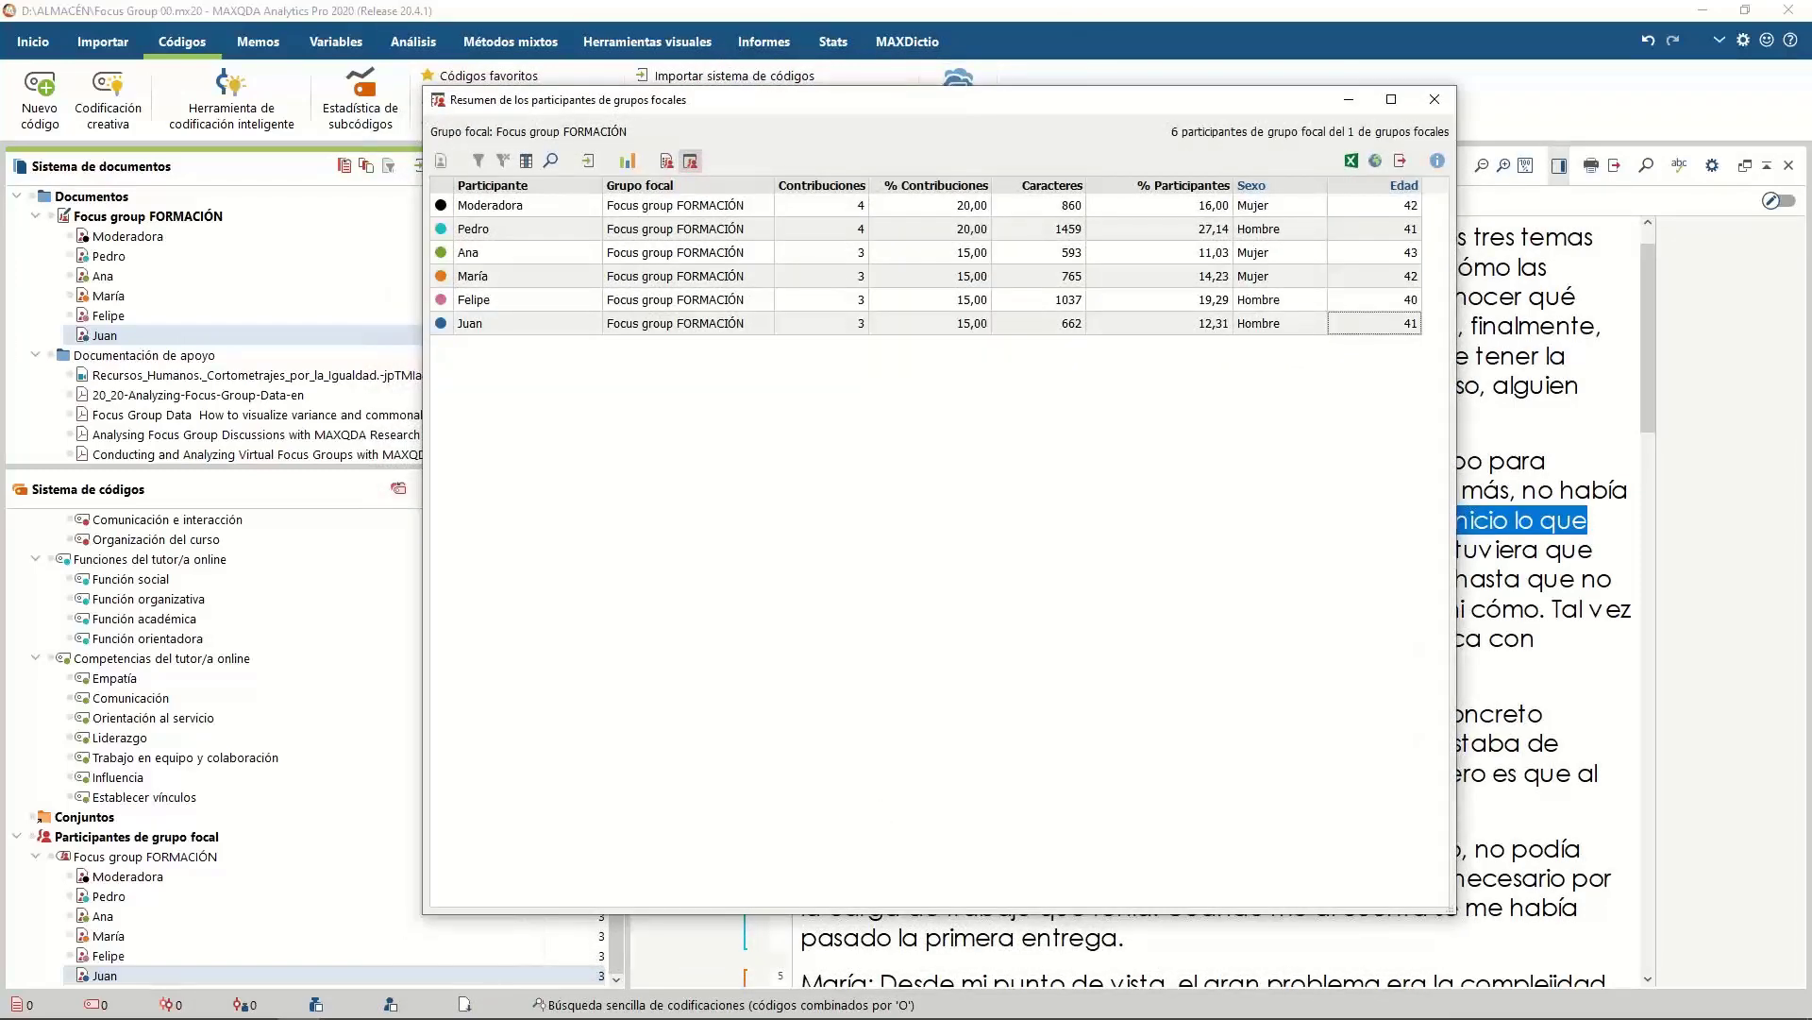
mouse_move(301, 1008)
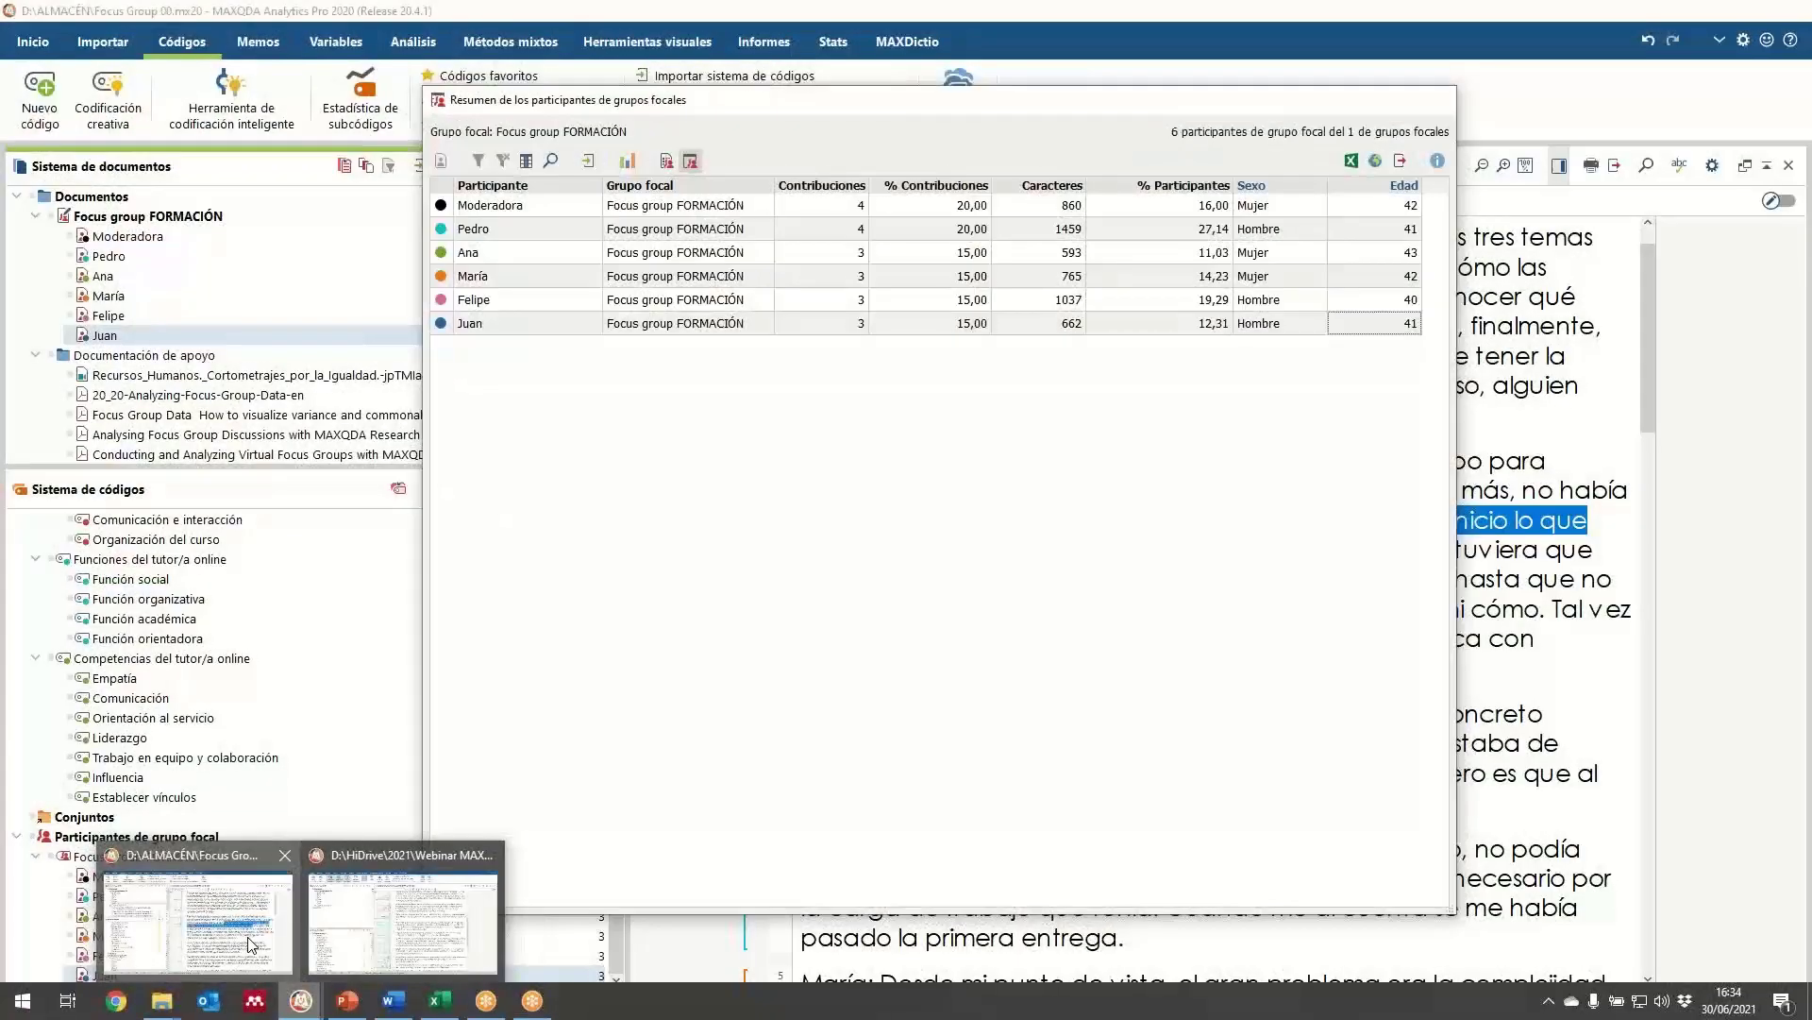
left_click(252, 944)
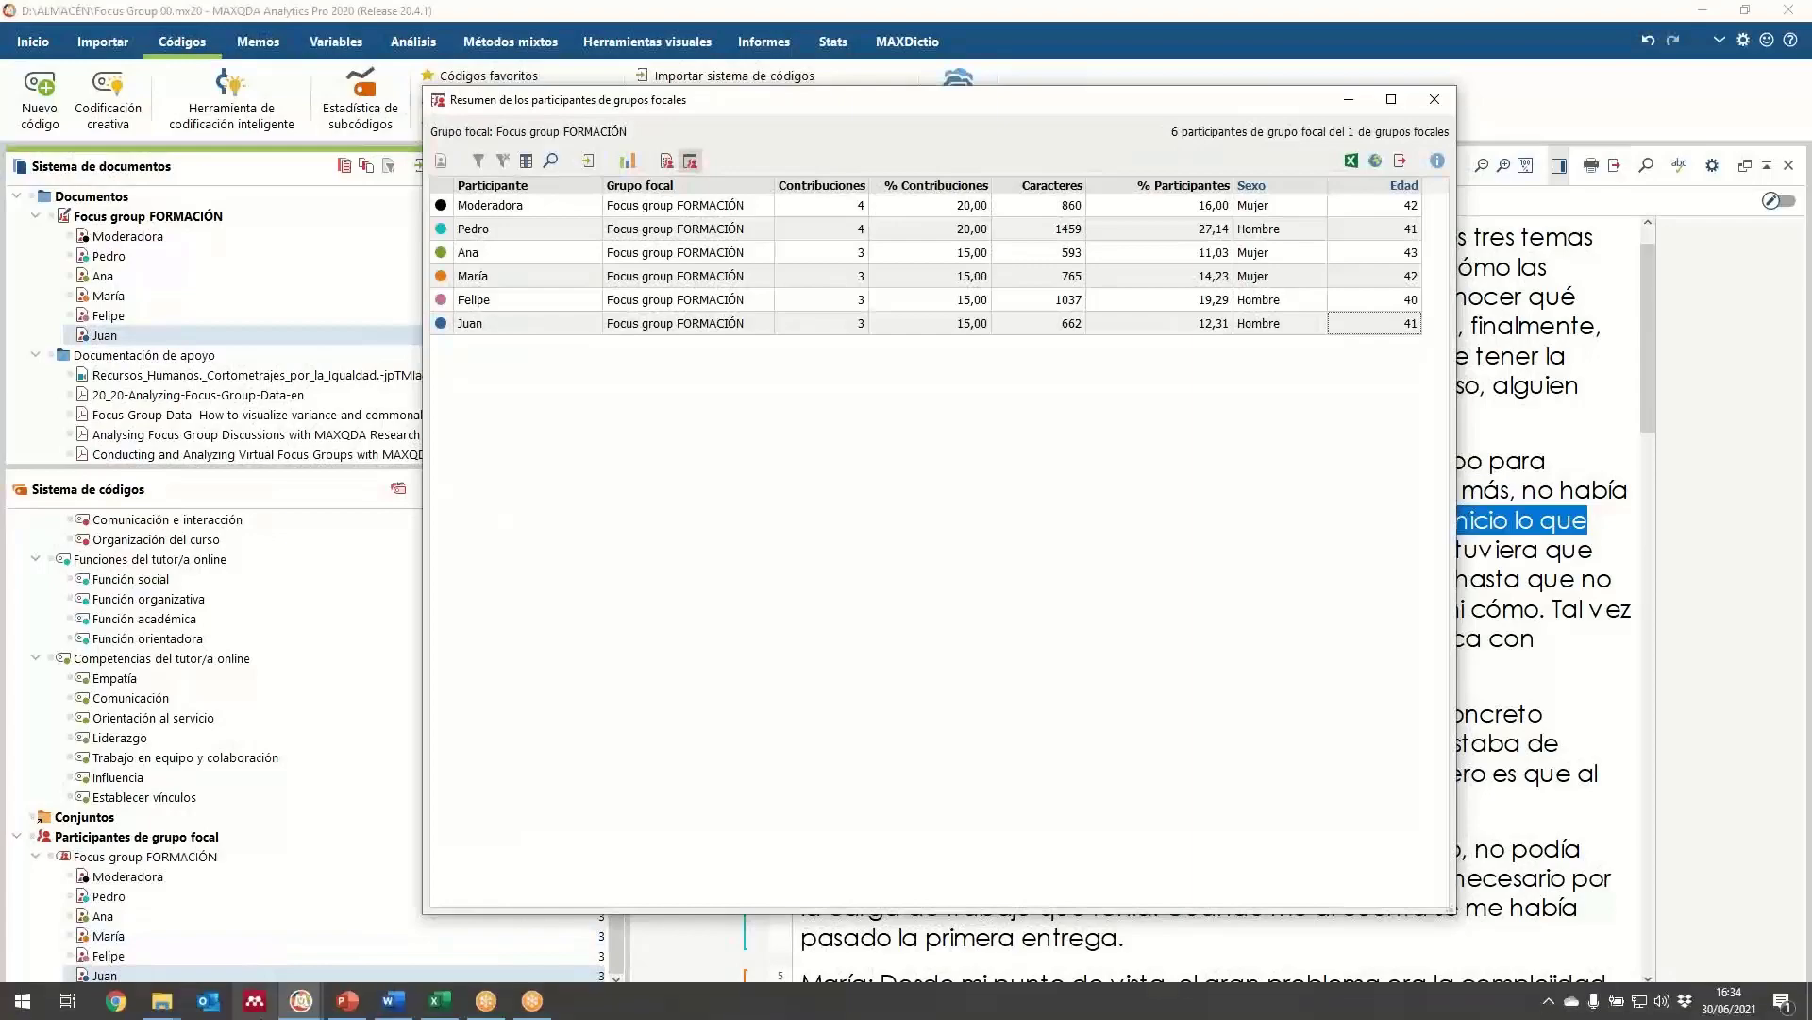
mouse_move(265, 1010)
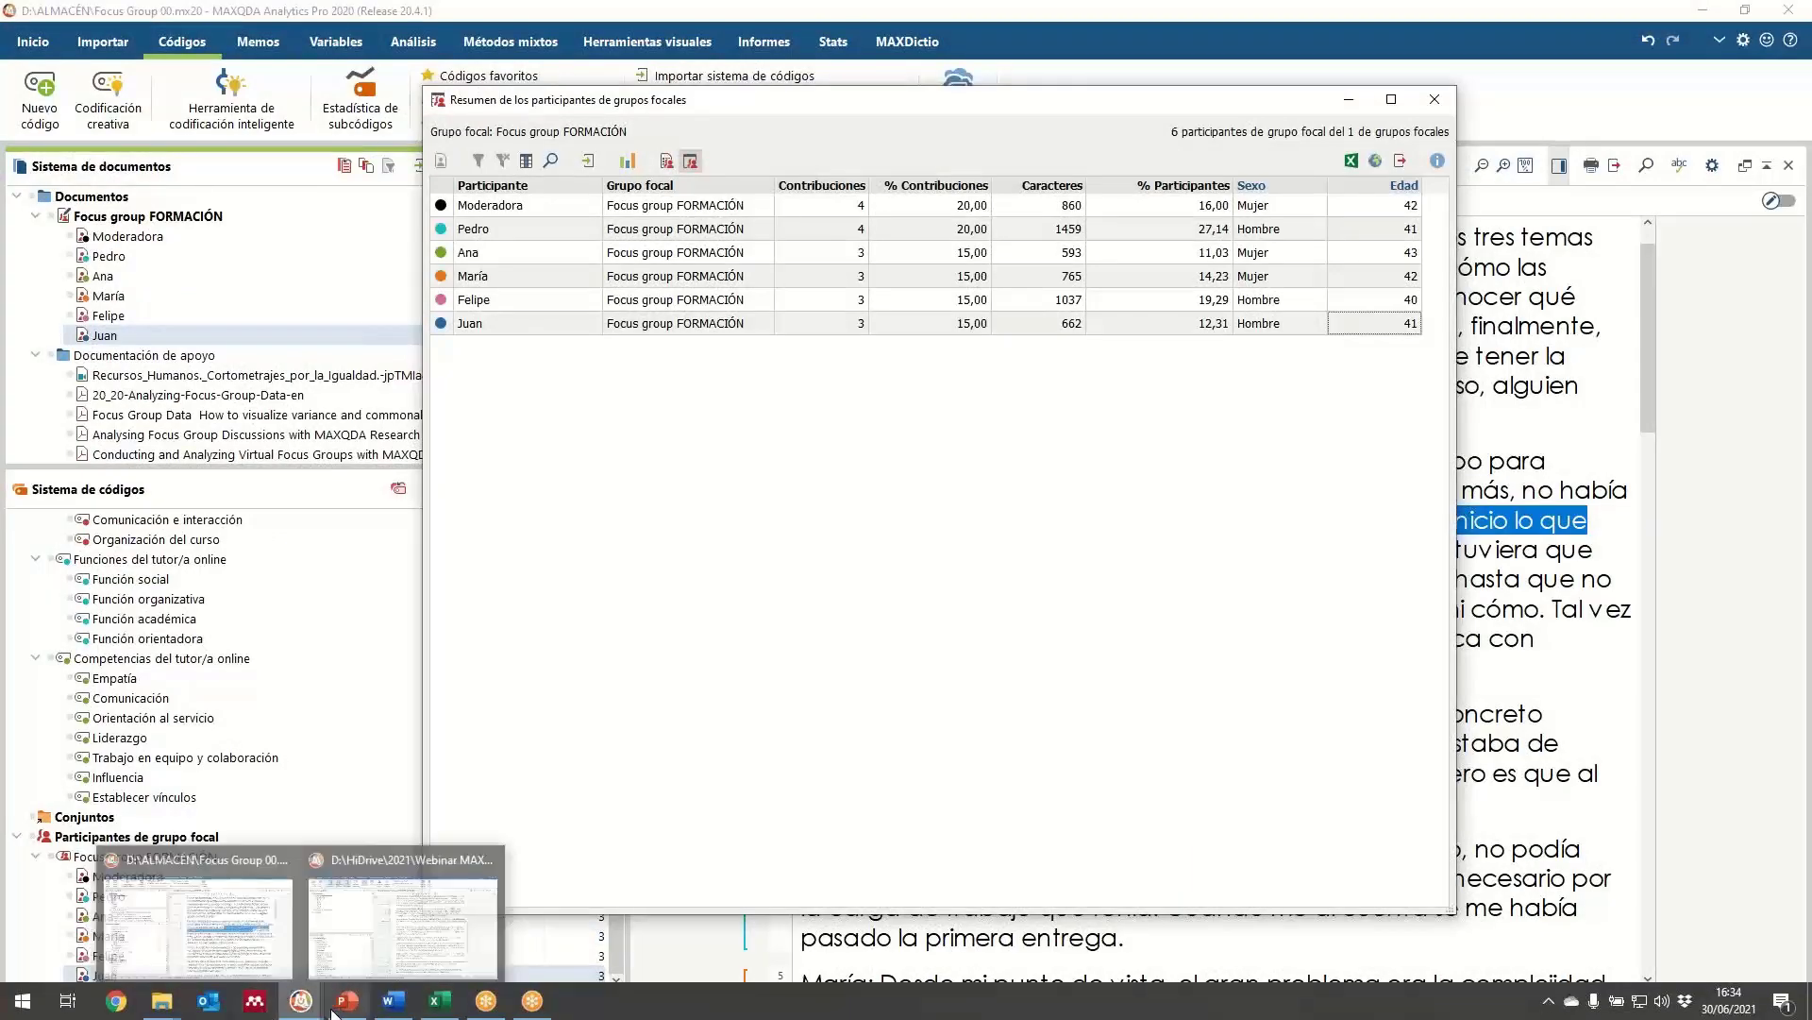
left_click(376, 956)
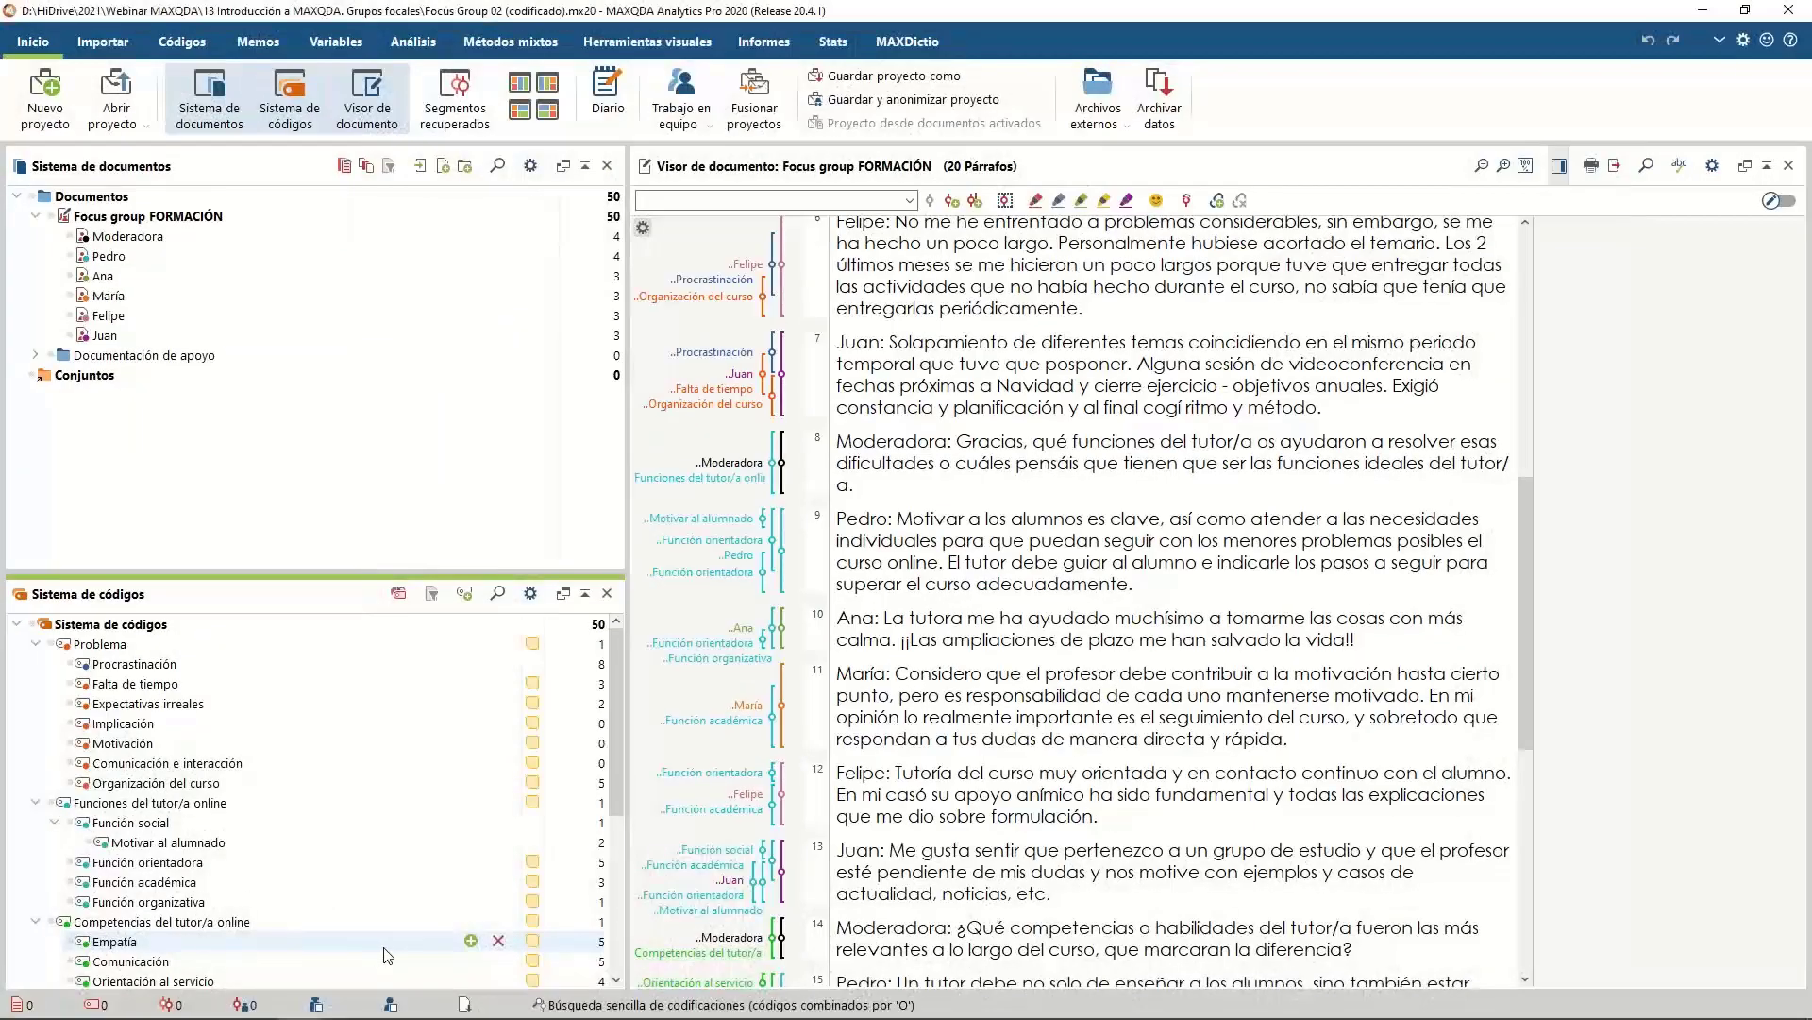
Enlarge the code system area and review the coded focus group transcript back to its first paragraph
scroll(1103, 592, "up", 5)
scroll(1103, 592, "up", 1)
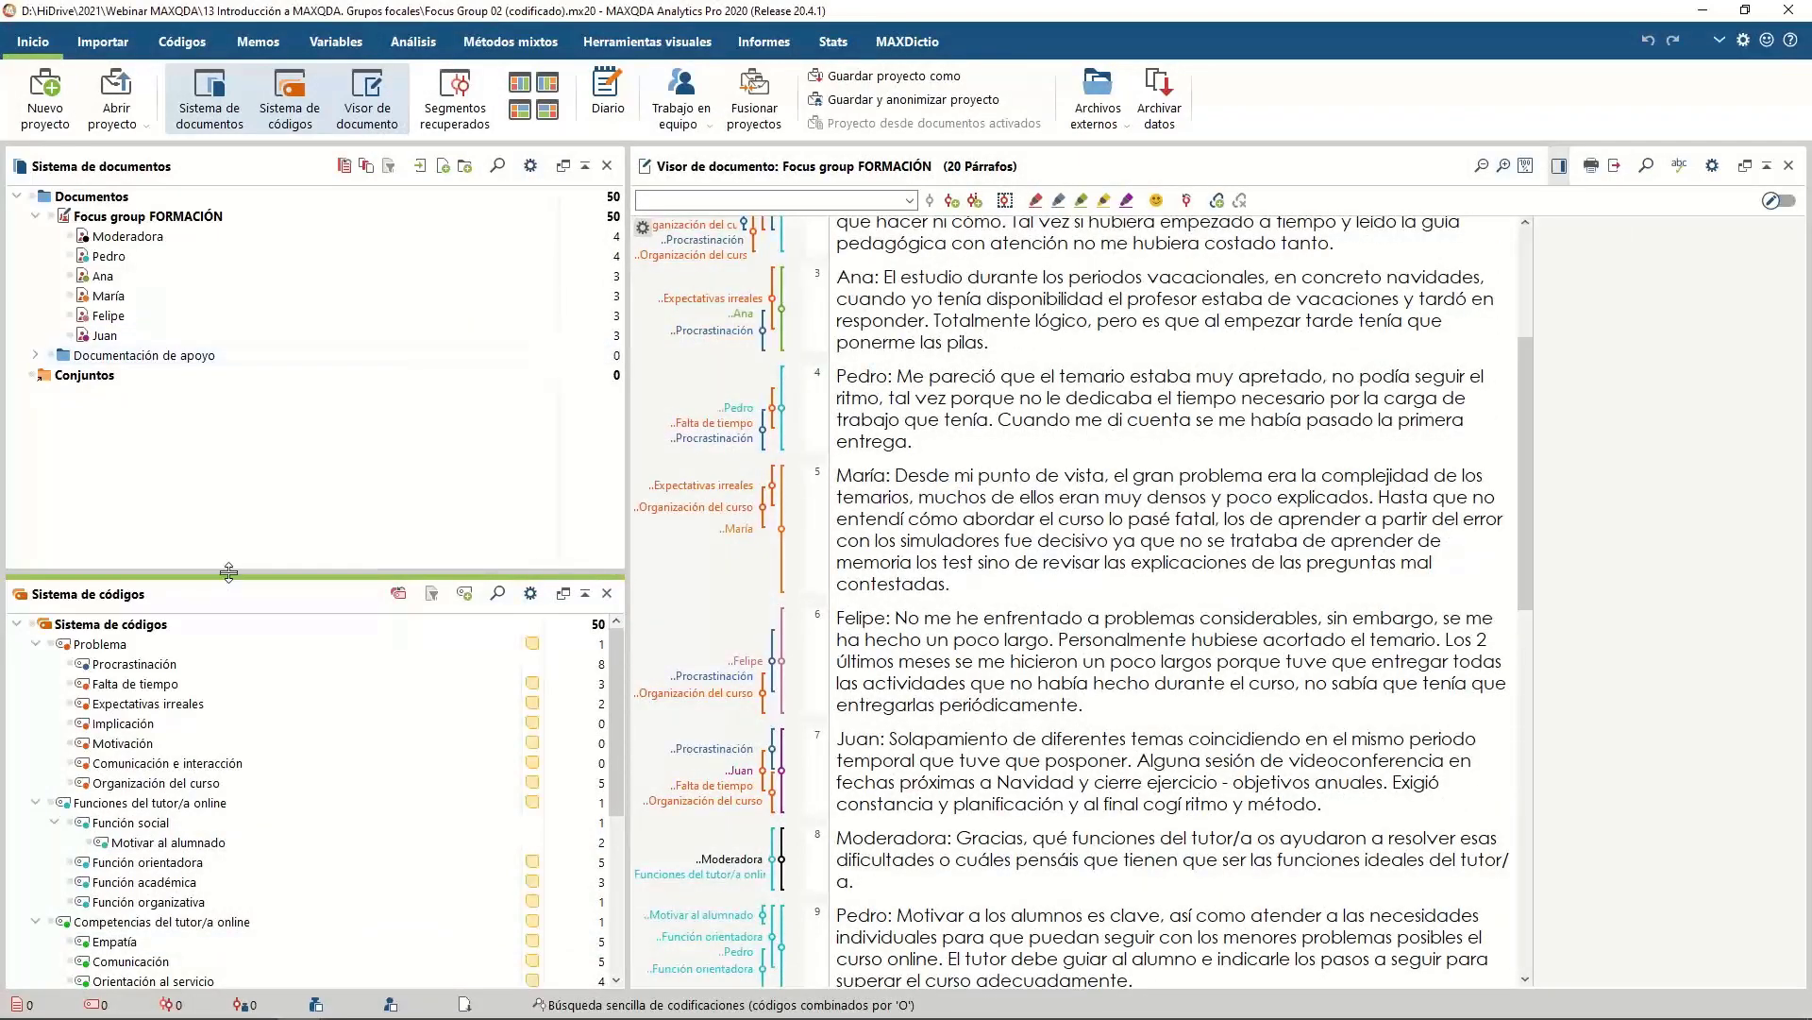
left_click_drag(230, 572, 280, 374)
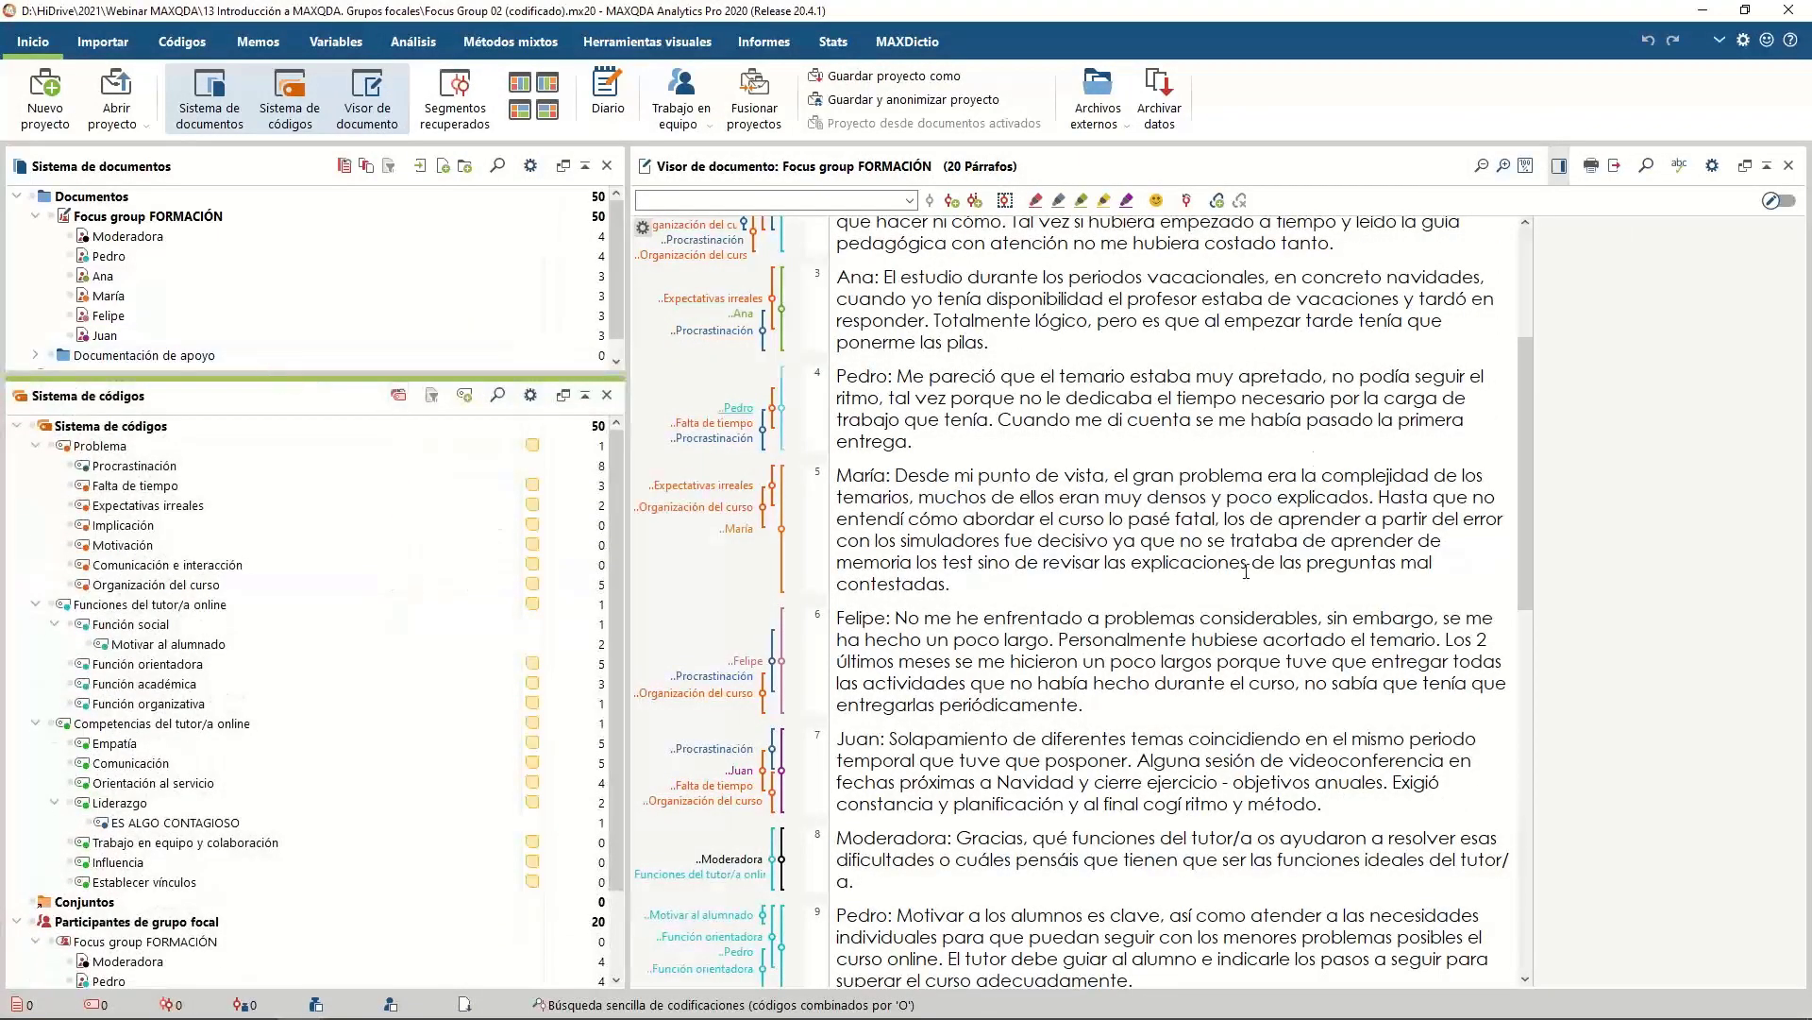
scroll(1175, 584, "up", 2)
scroll(1175, 584, "down", 2)
scroll(1171, 583, "up", 3)
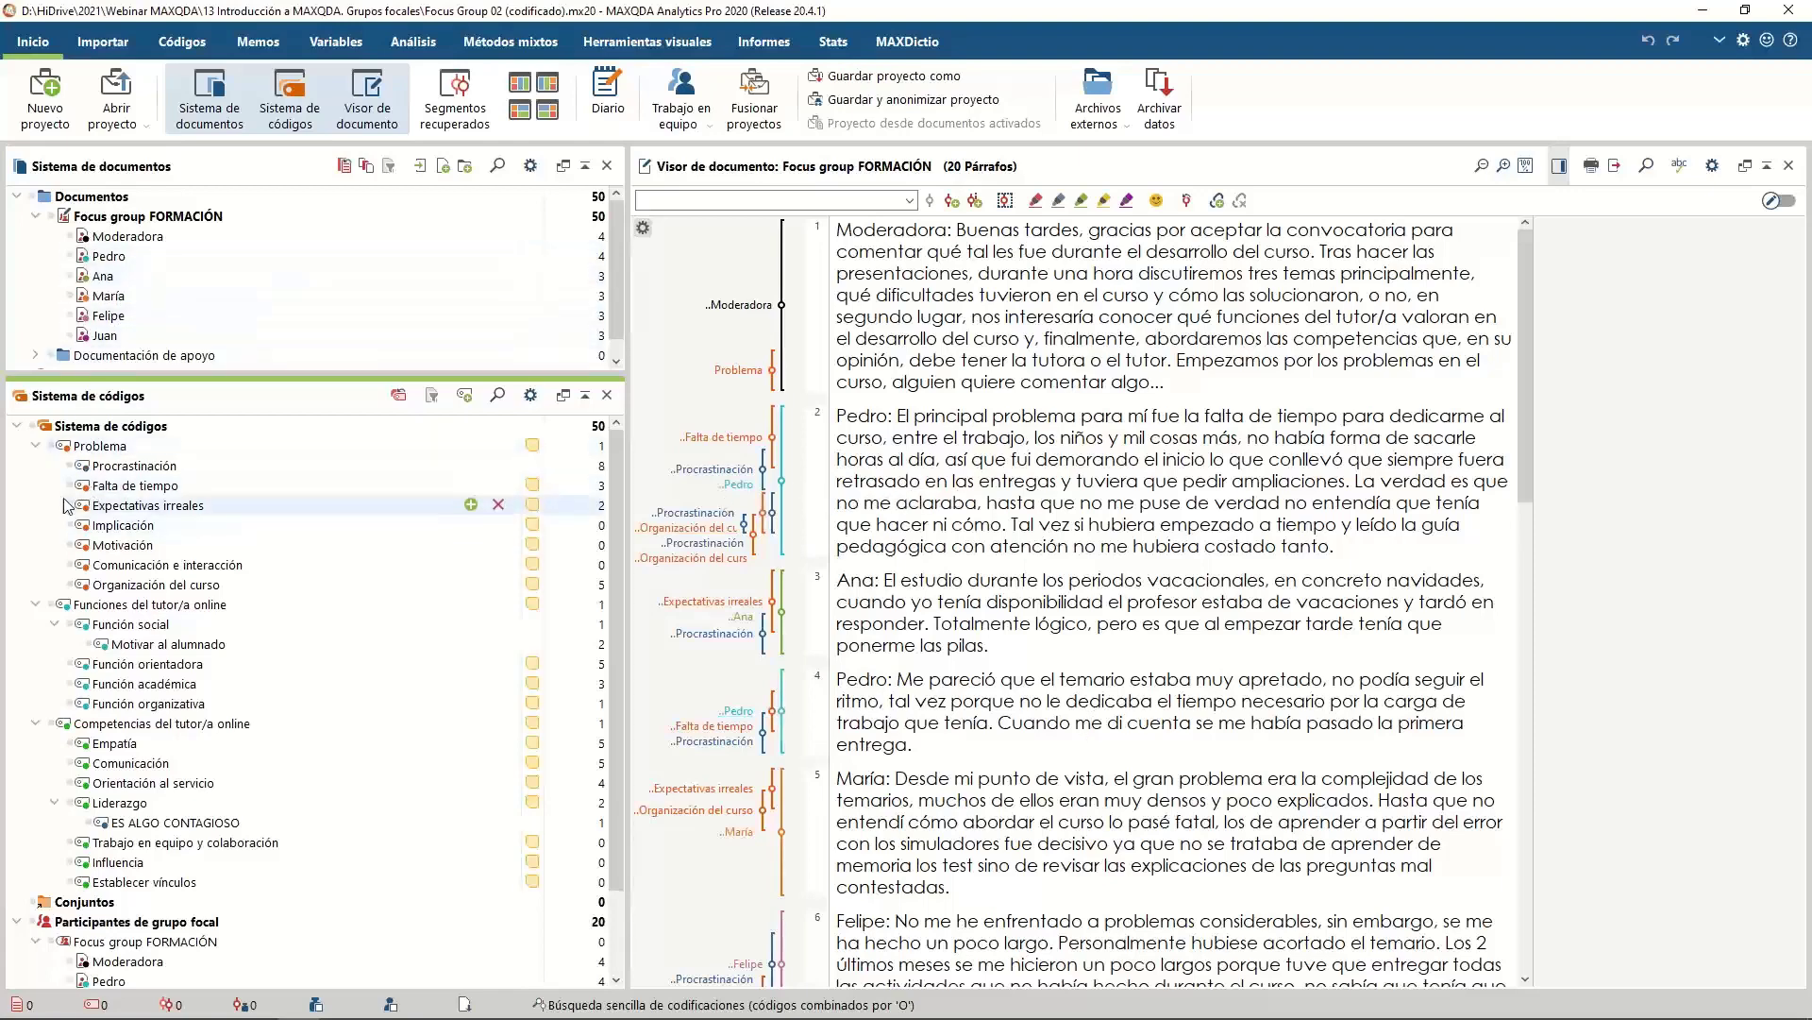
Colour the Problema code and its subcodes red, and Competencias del tutor/a online and its subcodes green
right_click(87, 454)
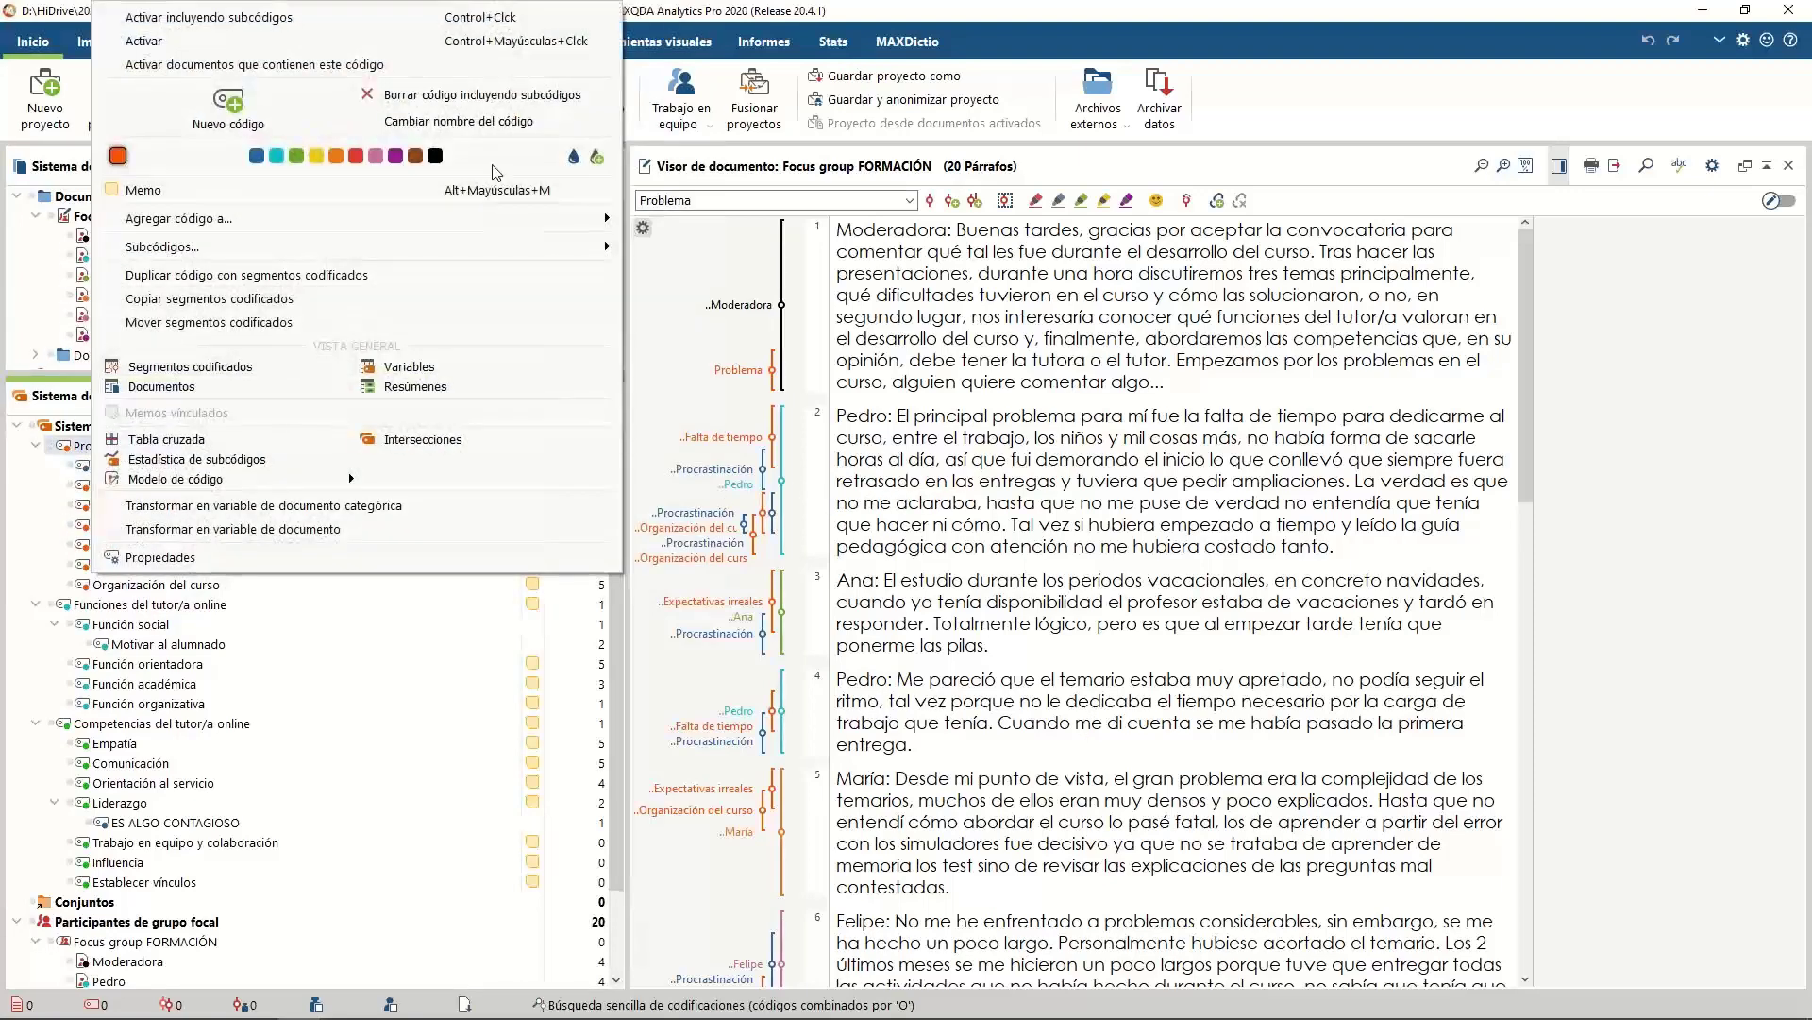
left_click(354, 161)
left_click(875, 598)
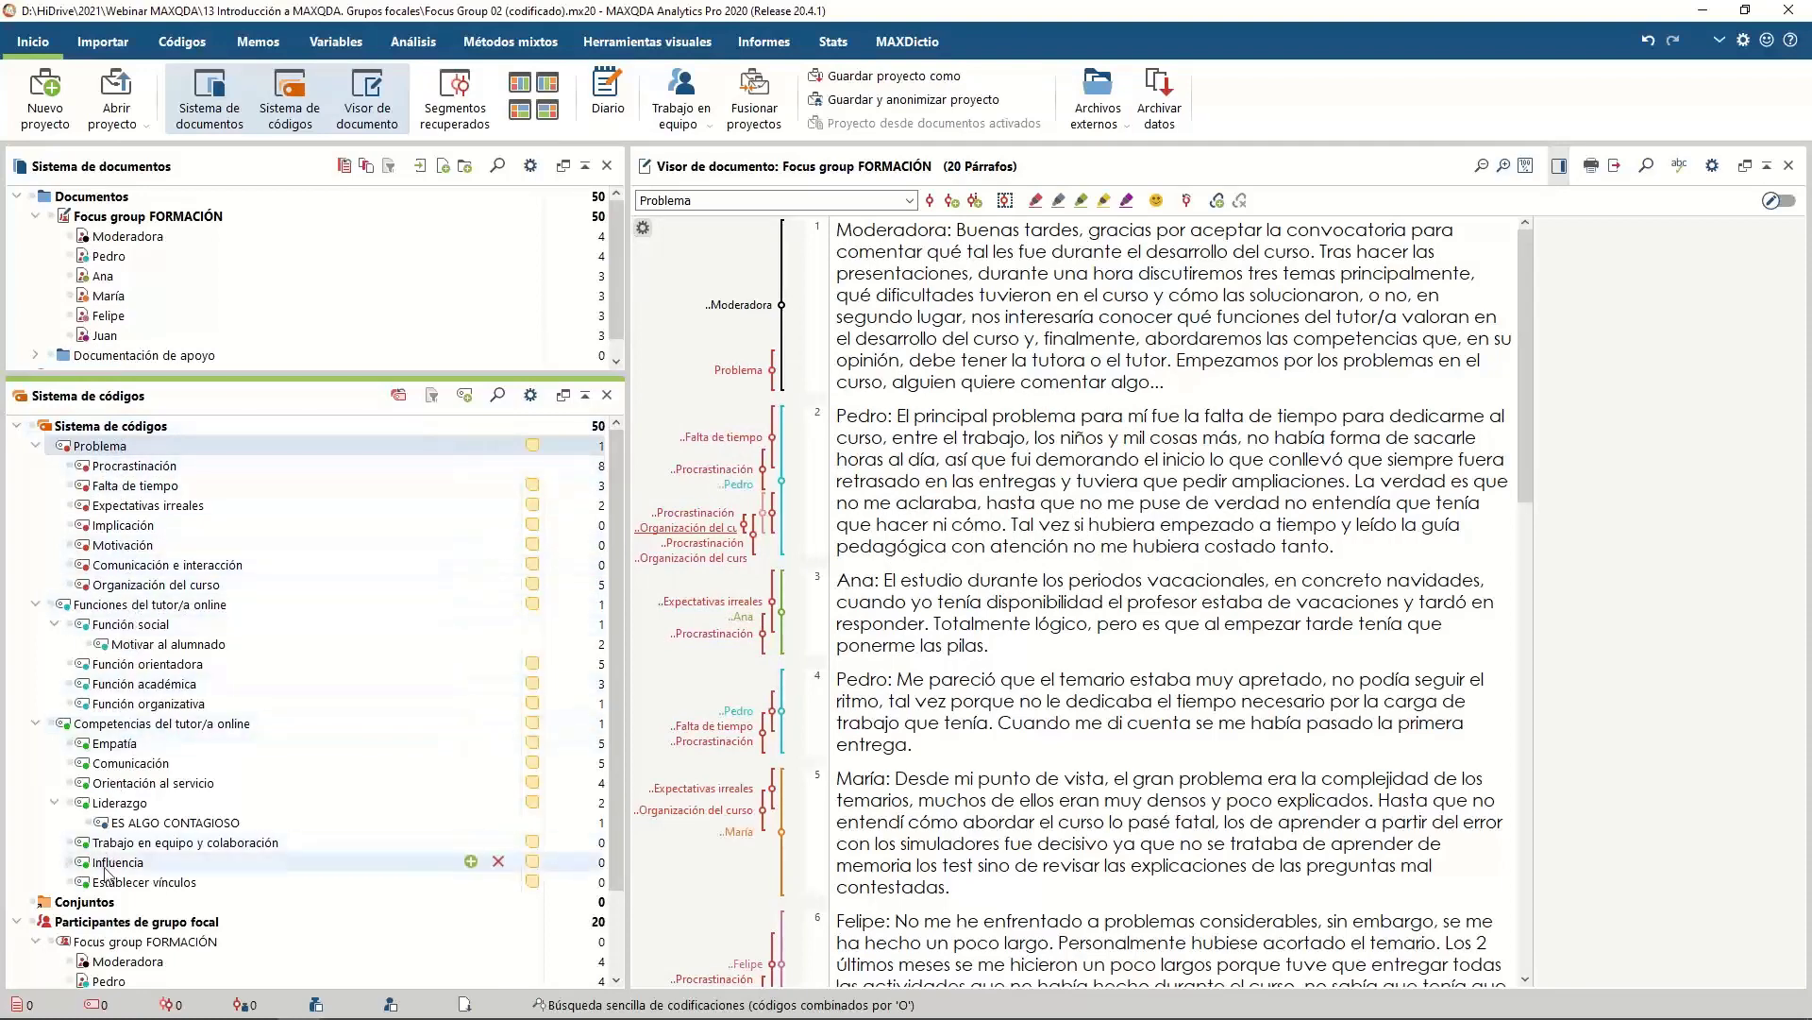
right_click(161, 723)
left_click(327, 323)
left_click(1042, 593)
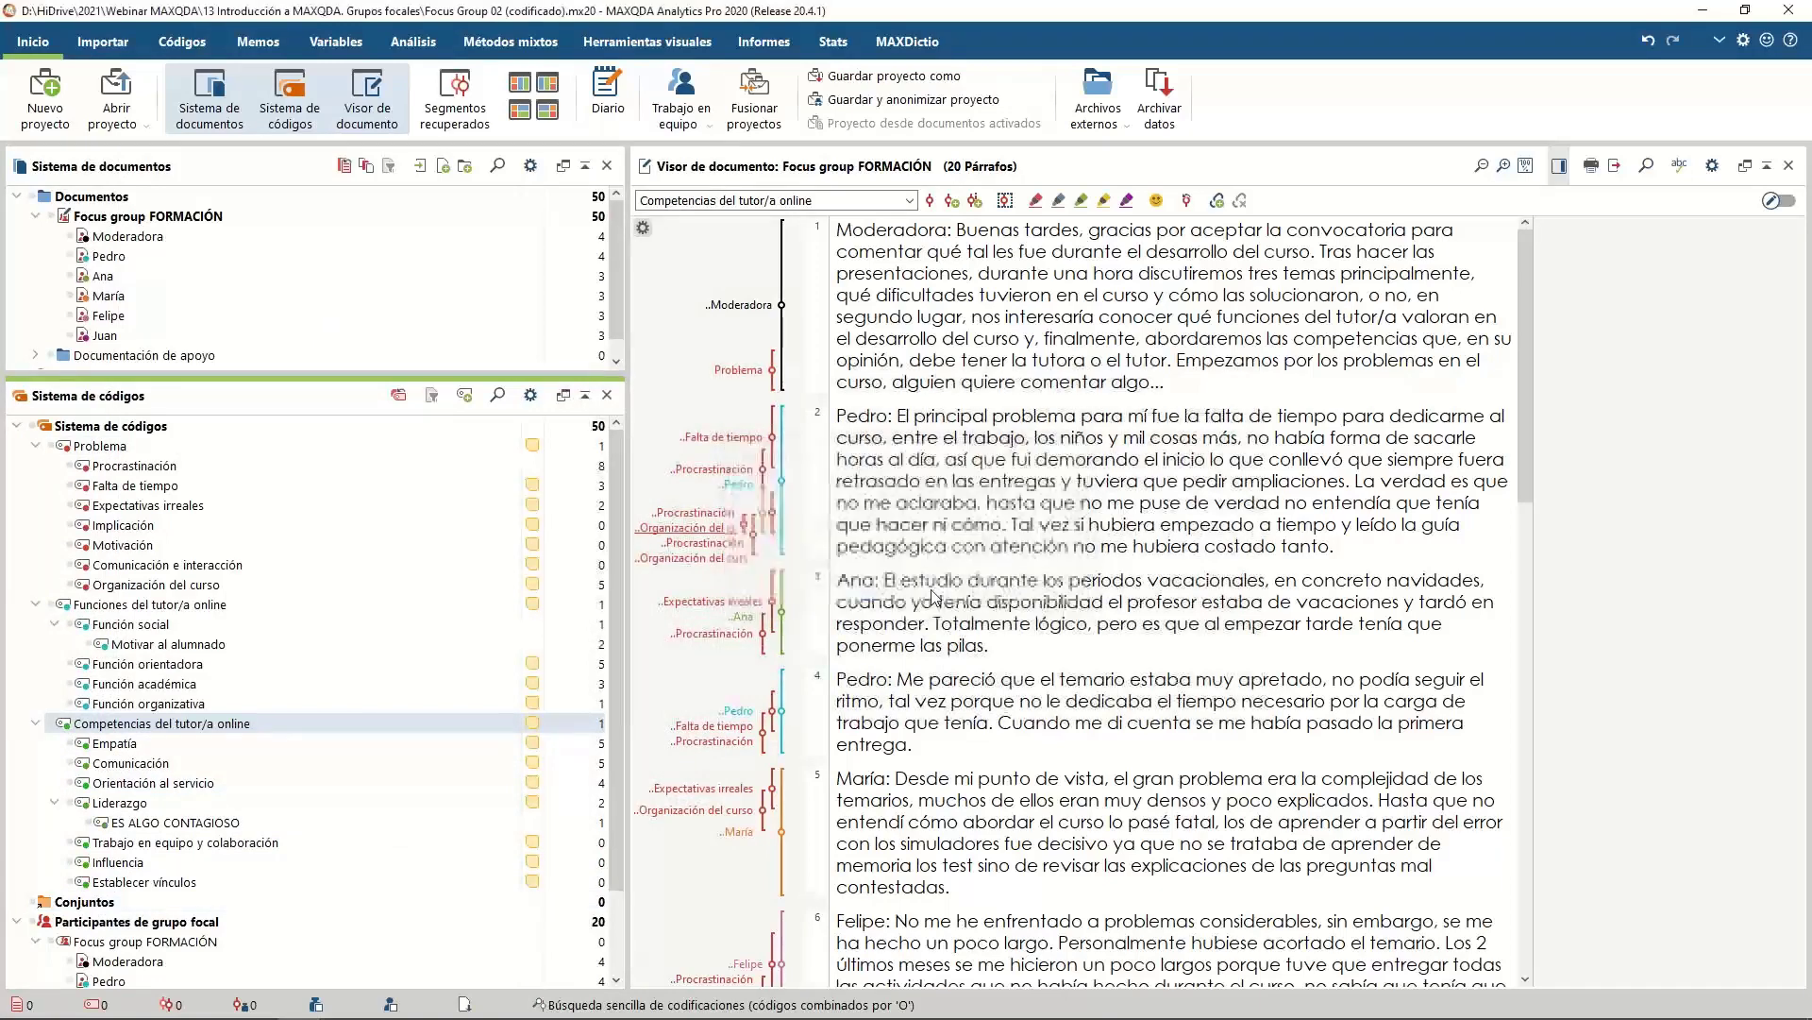
Review the overview of focus group participants for the Focus group FORMACIÓN document and close it
right_click(182, 220)
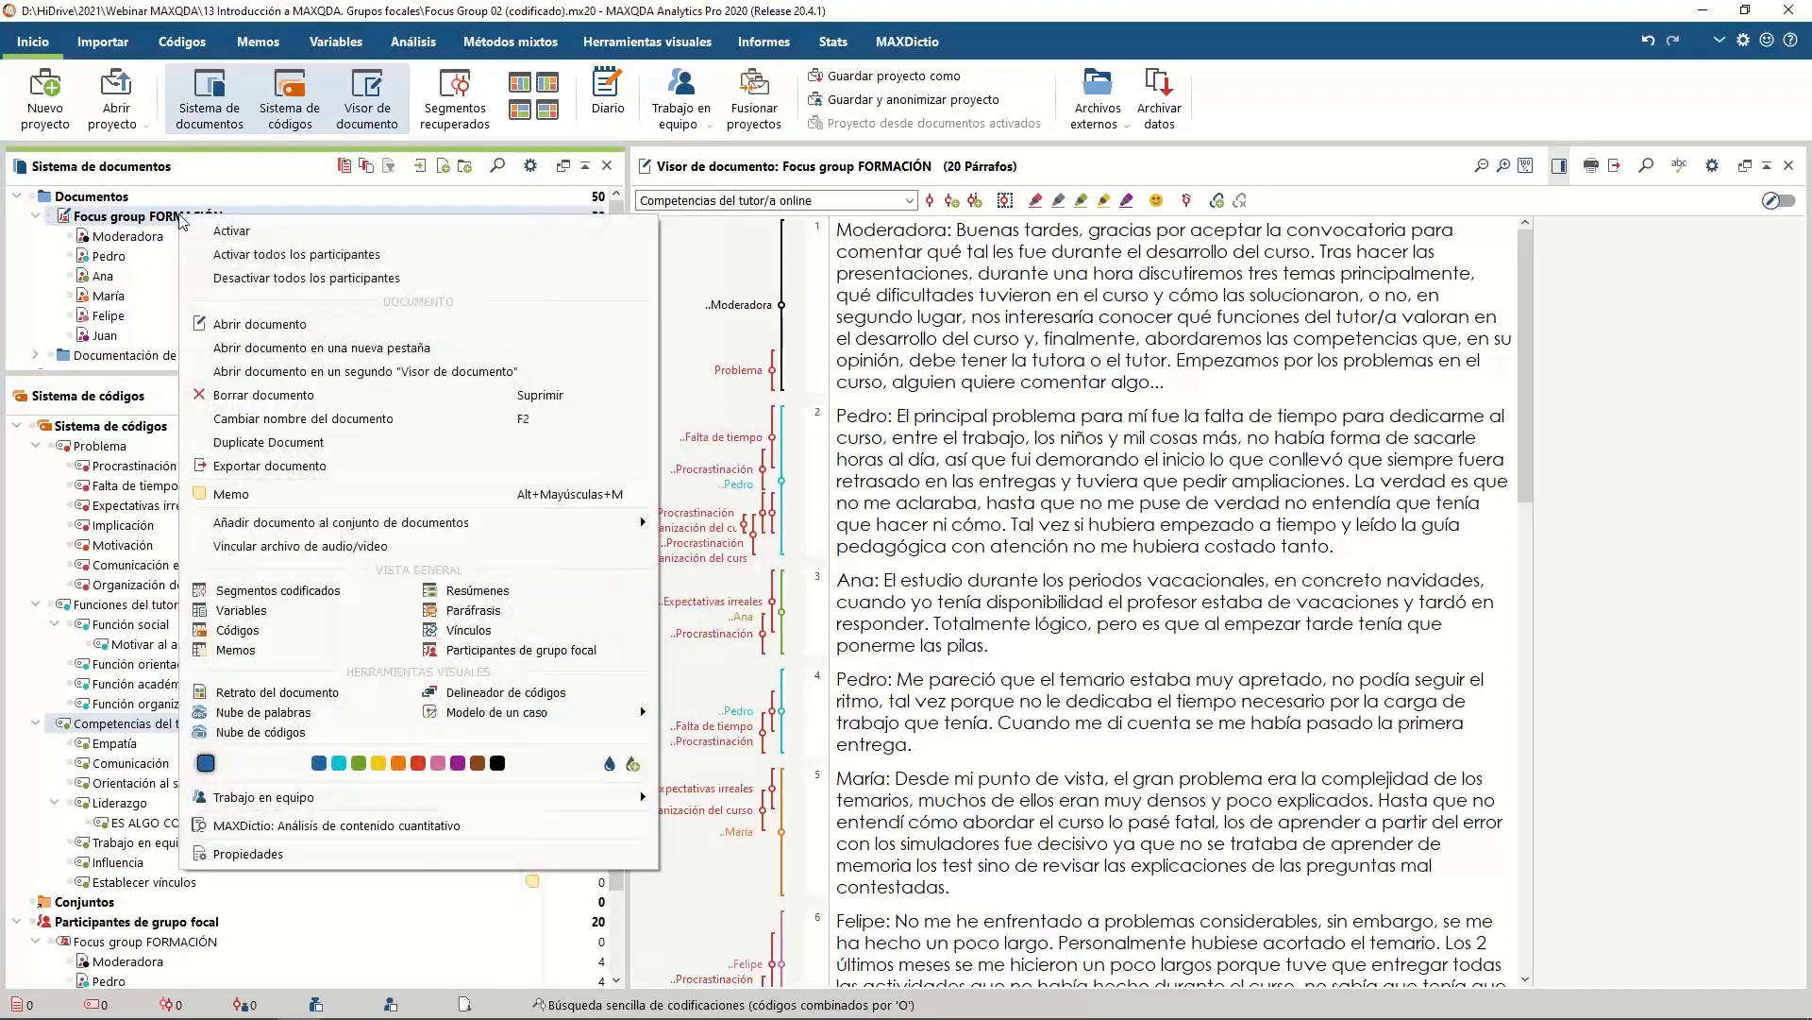
left_click(521, 650)
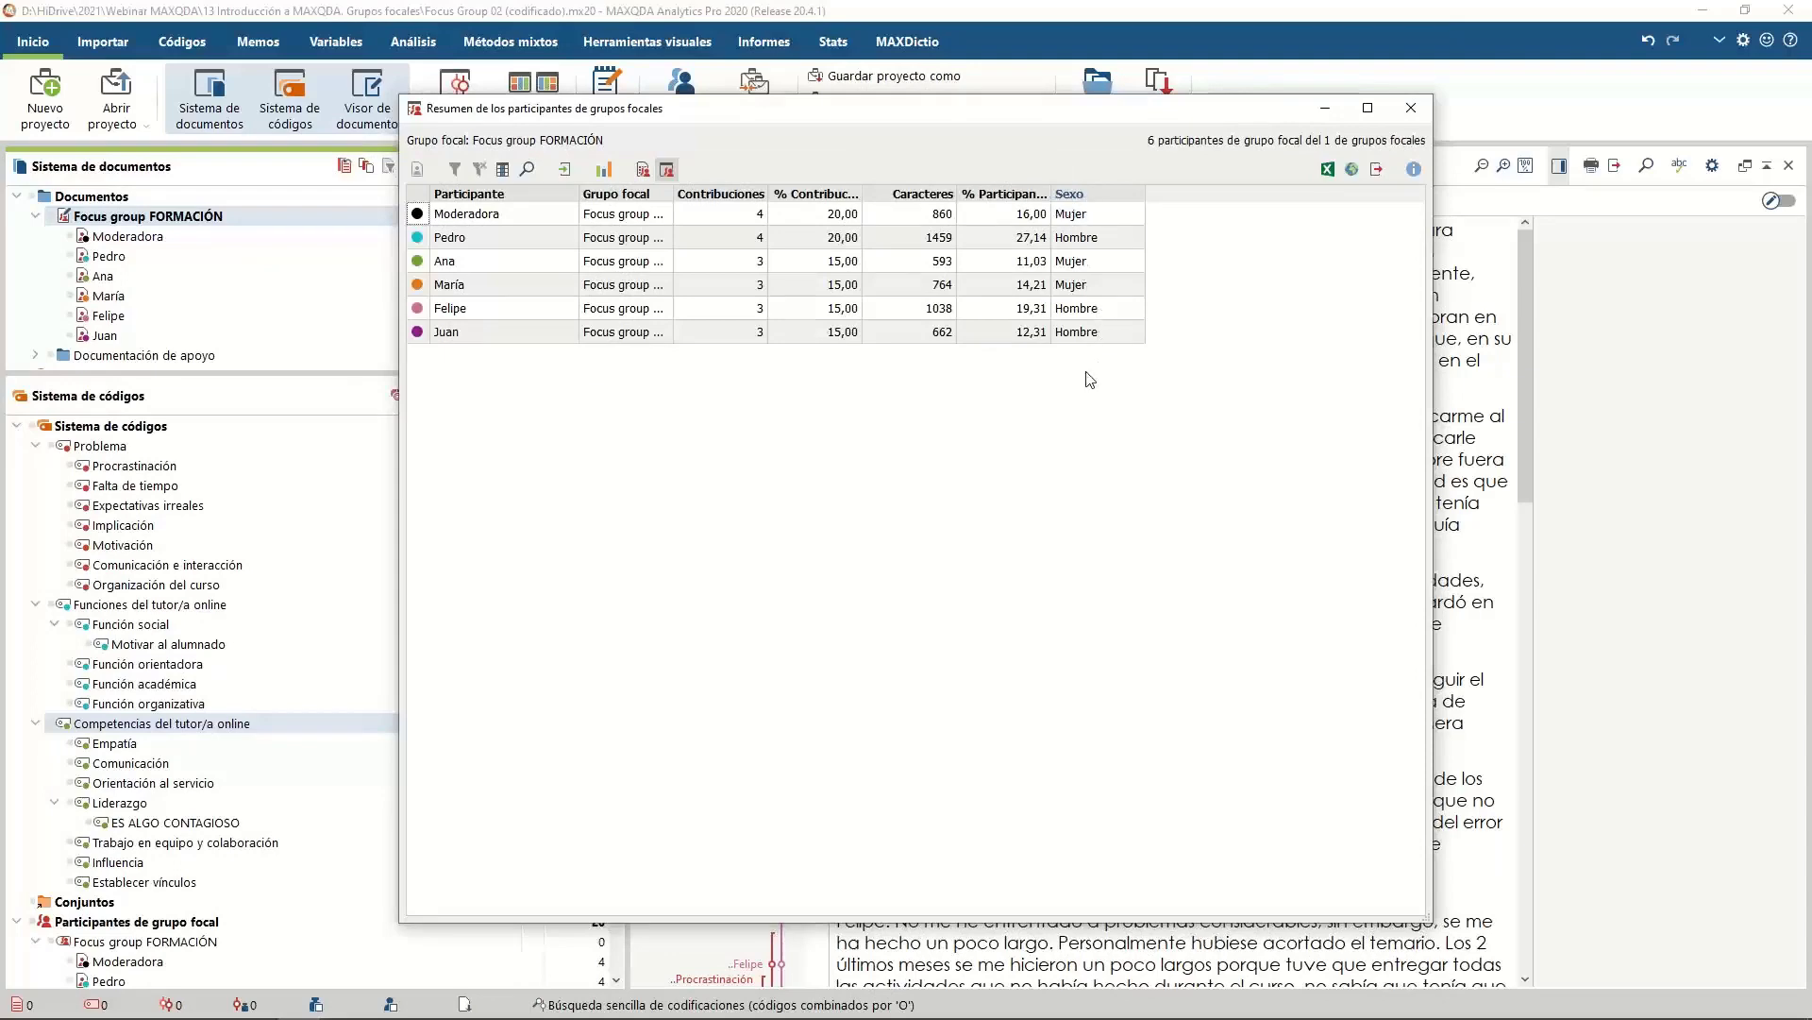
left_click(1411, 109)
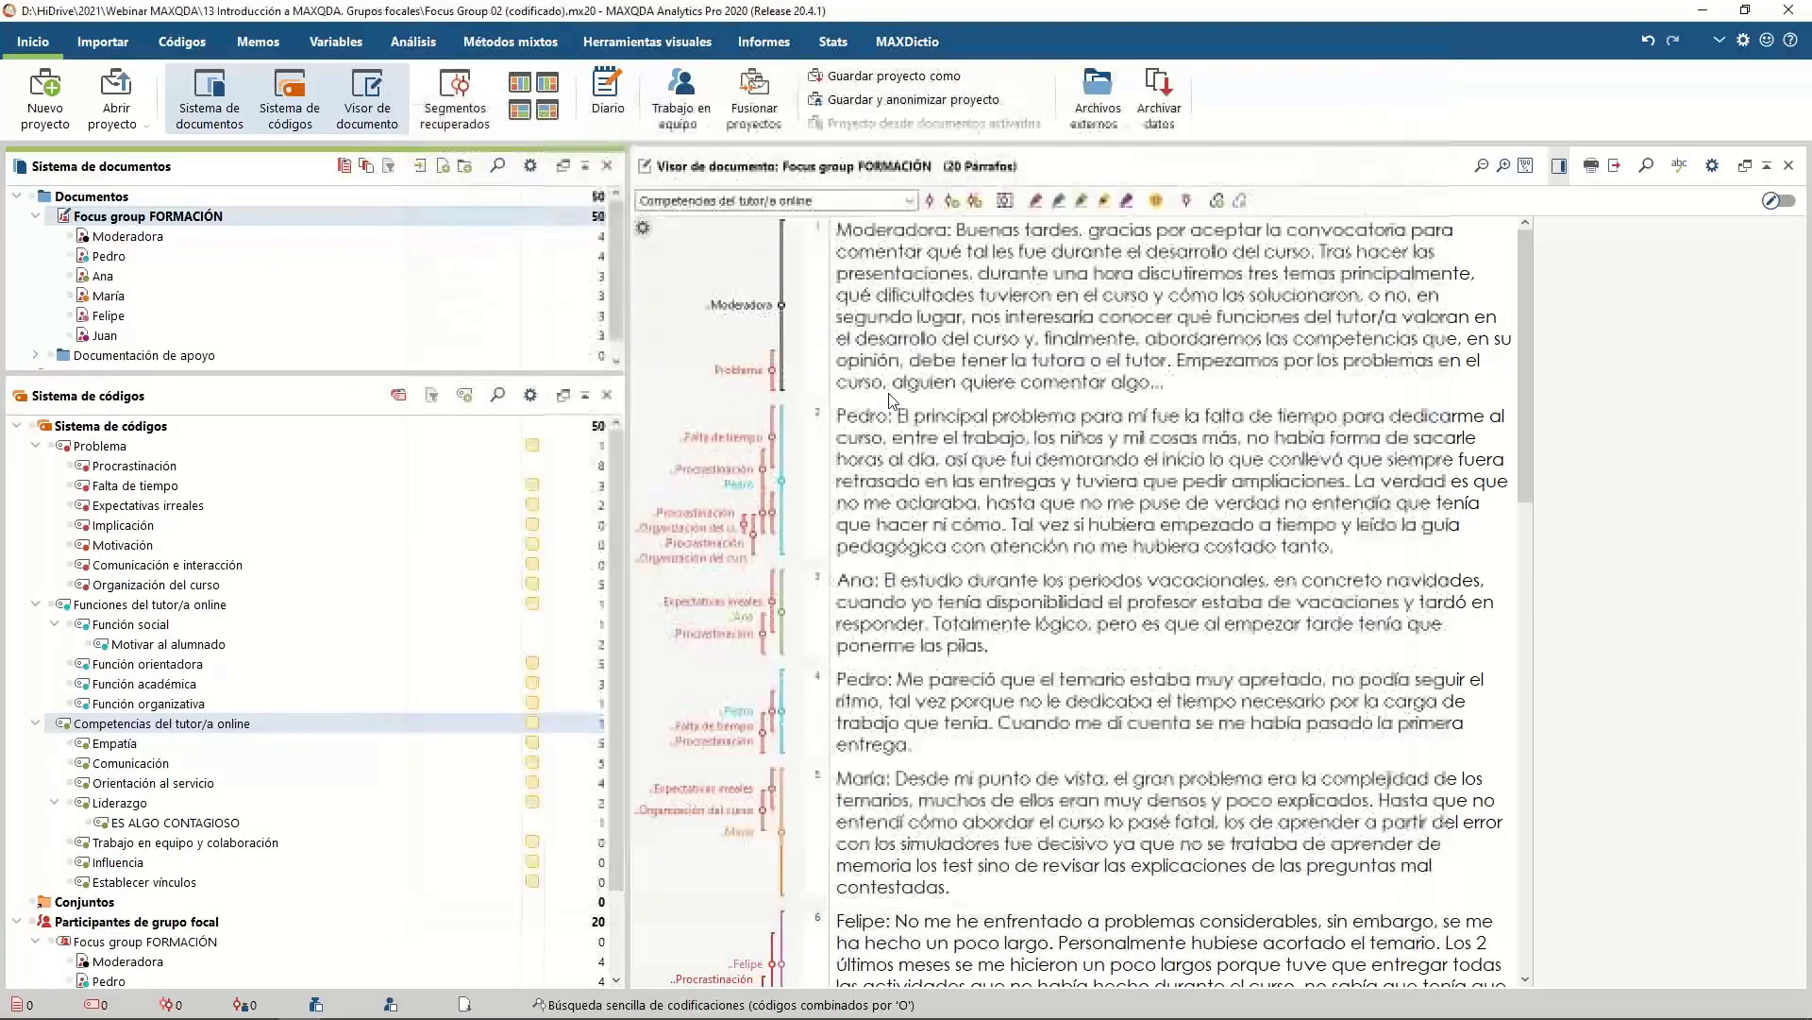
Examine the document portrait of Focus group FORMACIÓN in an enlarged window and close it
right_click(203, 217)
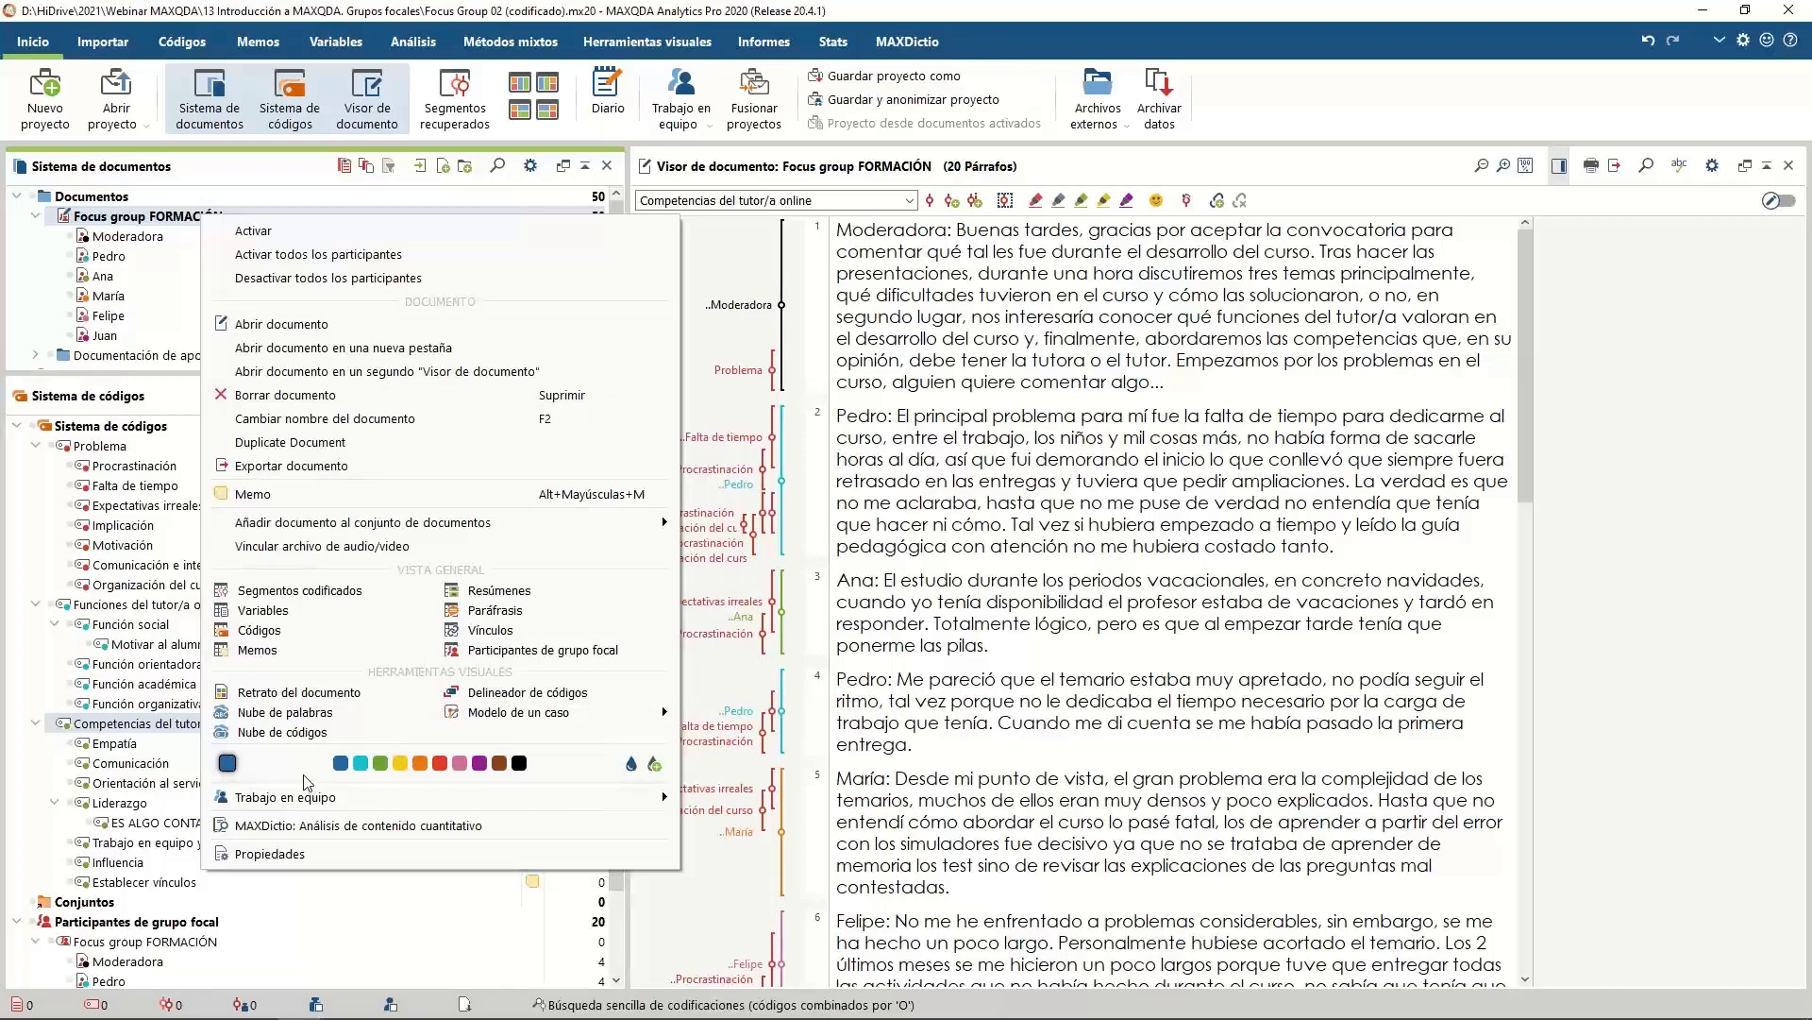
left_click(316, 698)
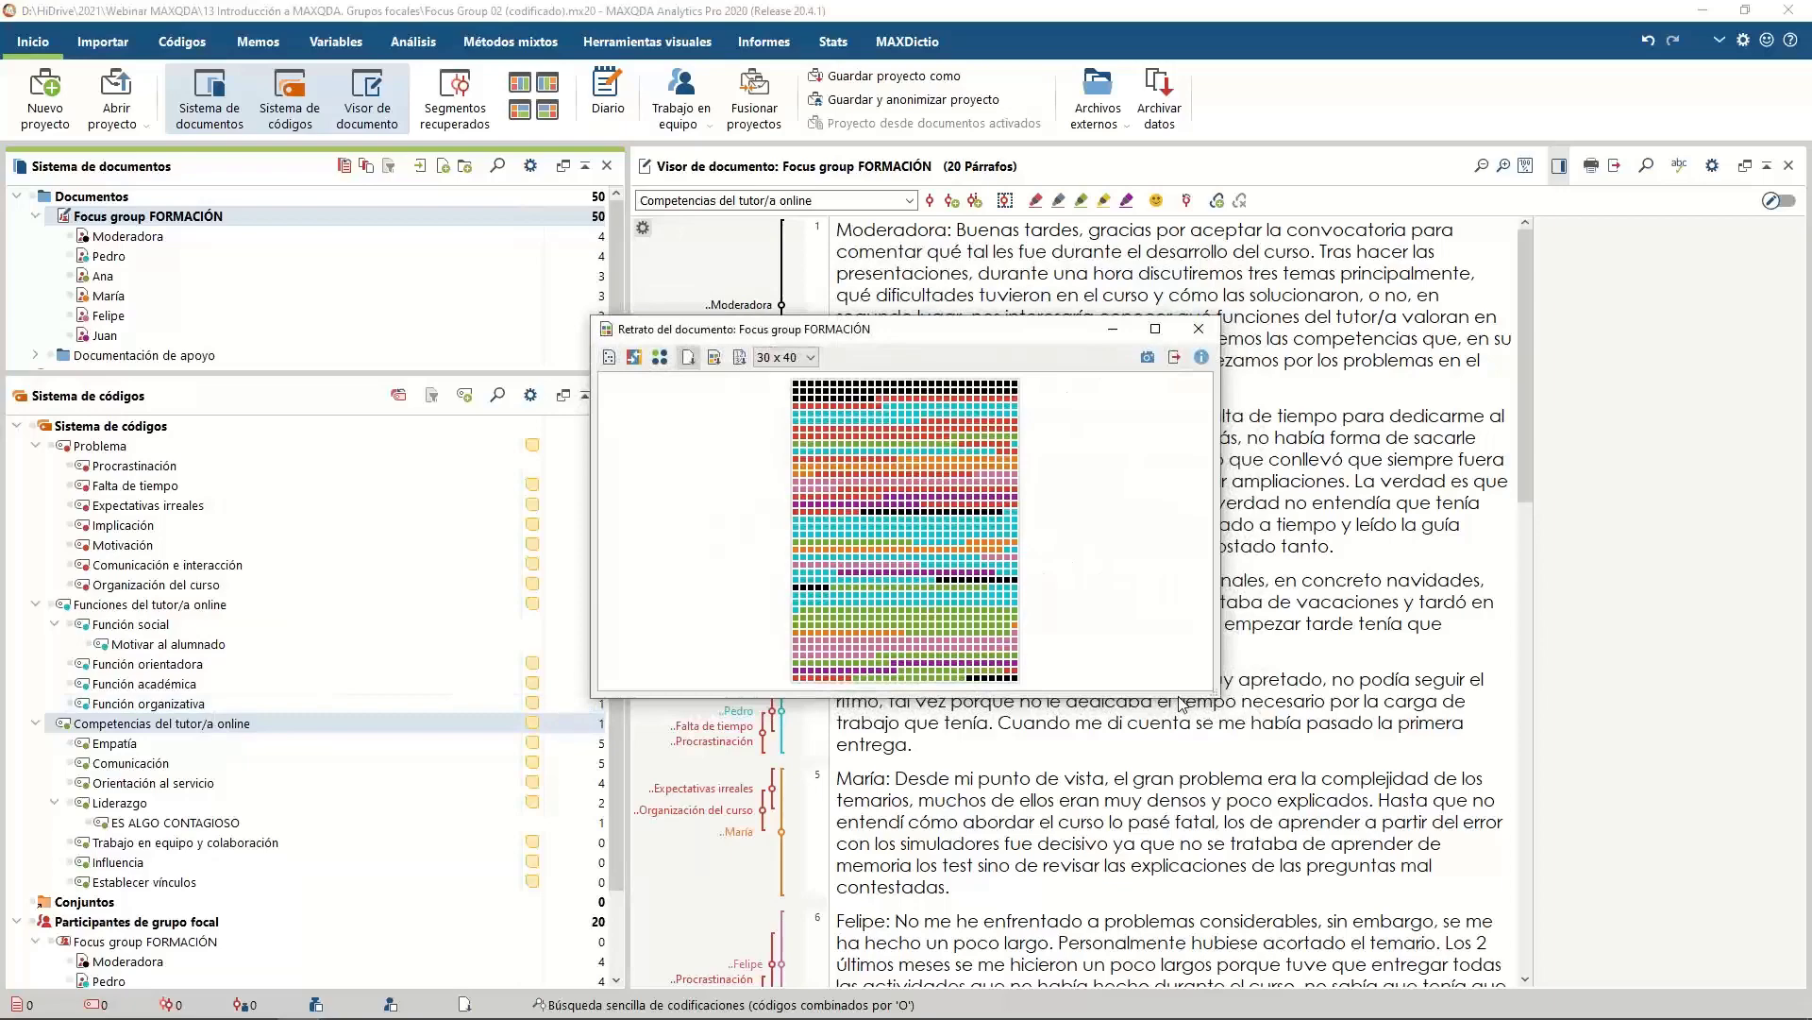
left_click_drag(1180, 698, 1180, 987)
left_click_drag(1003, 329, 1075, 116)
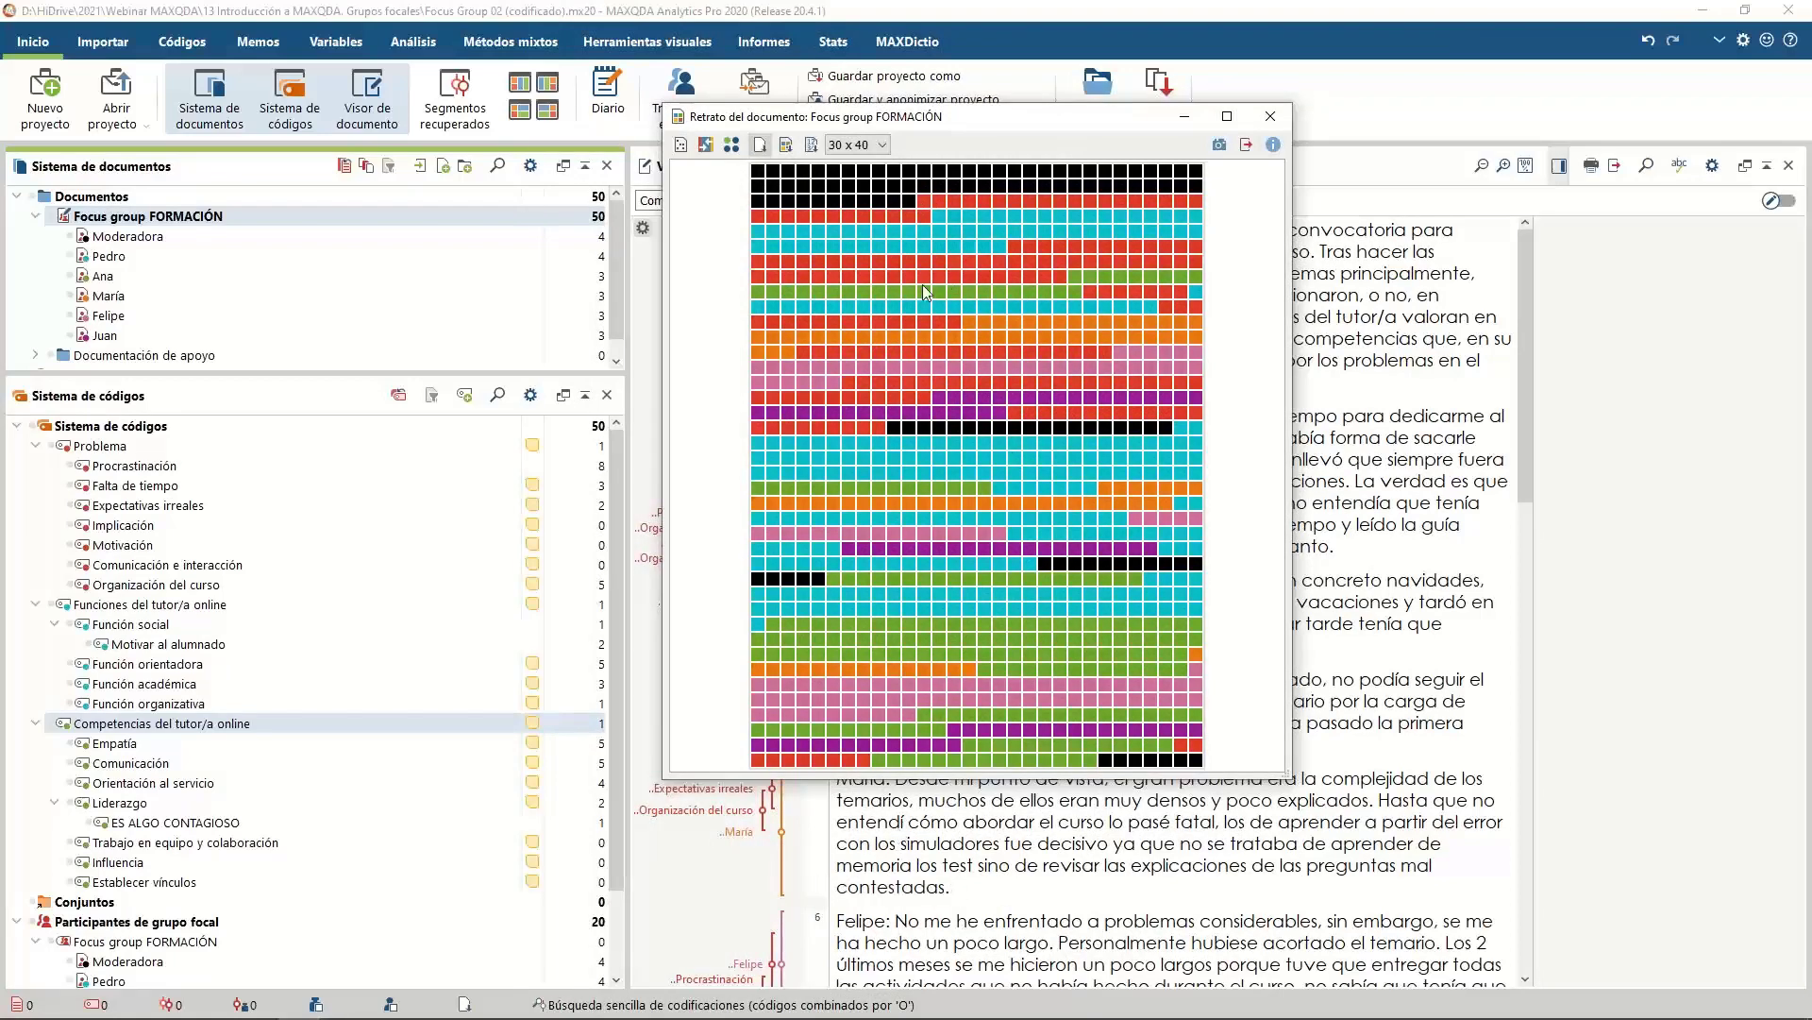
left_click(1271, 119)
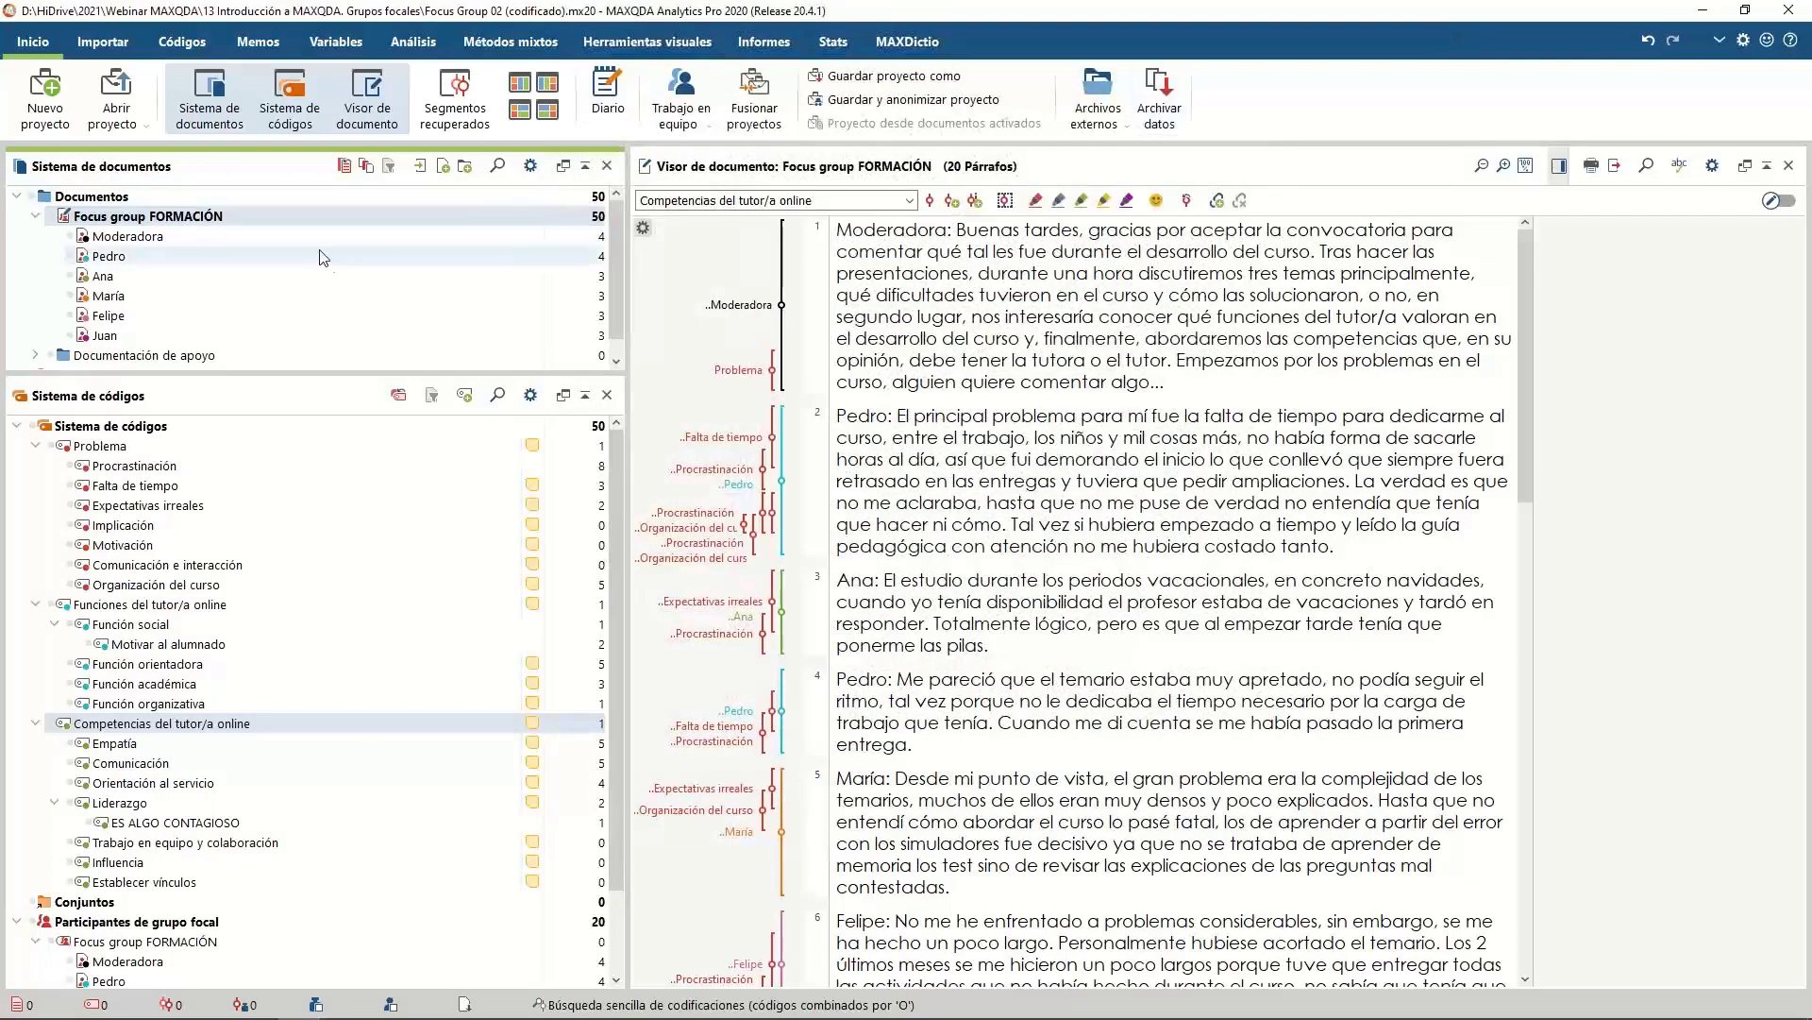
Create a word cloud of Focus group FORMACIÓN, set the minimum frequency to 2 and rearrange the words
right_click(292, 223)
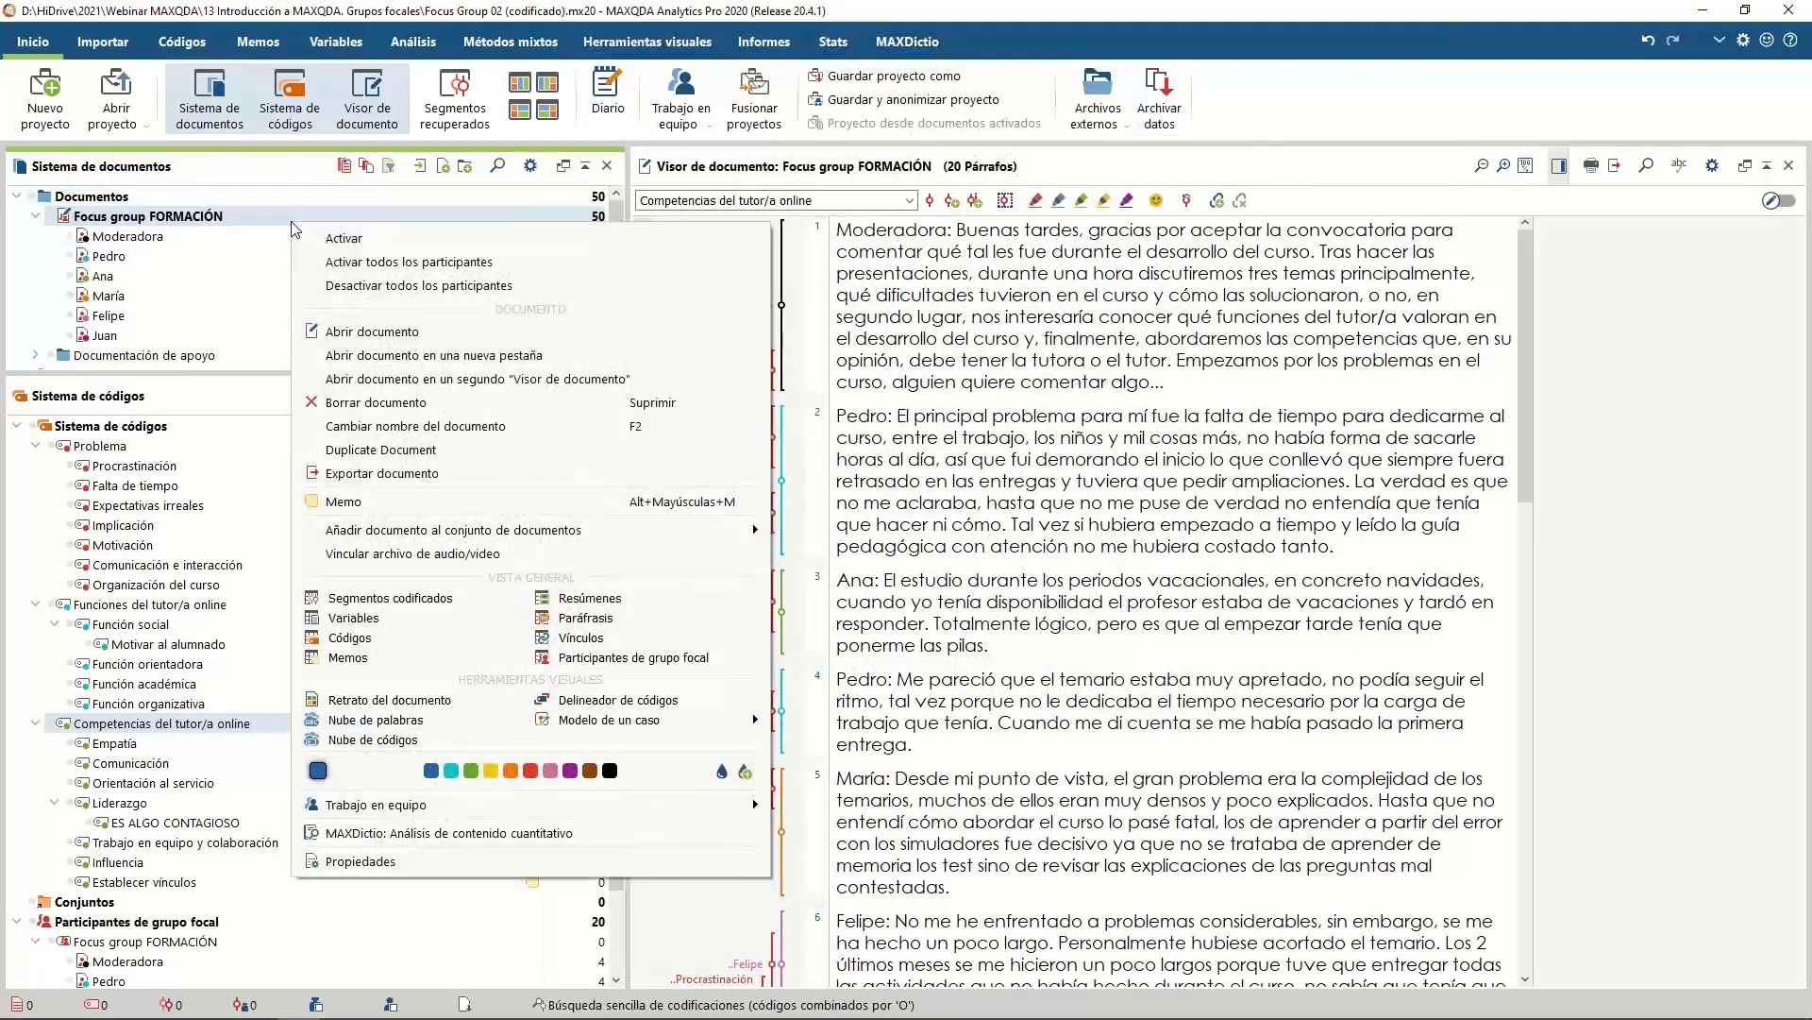
left_click(415, 720)
mouse_move(429, 518)
left_click(617, 78)
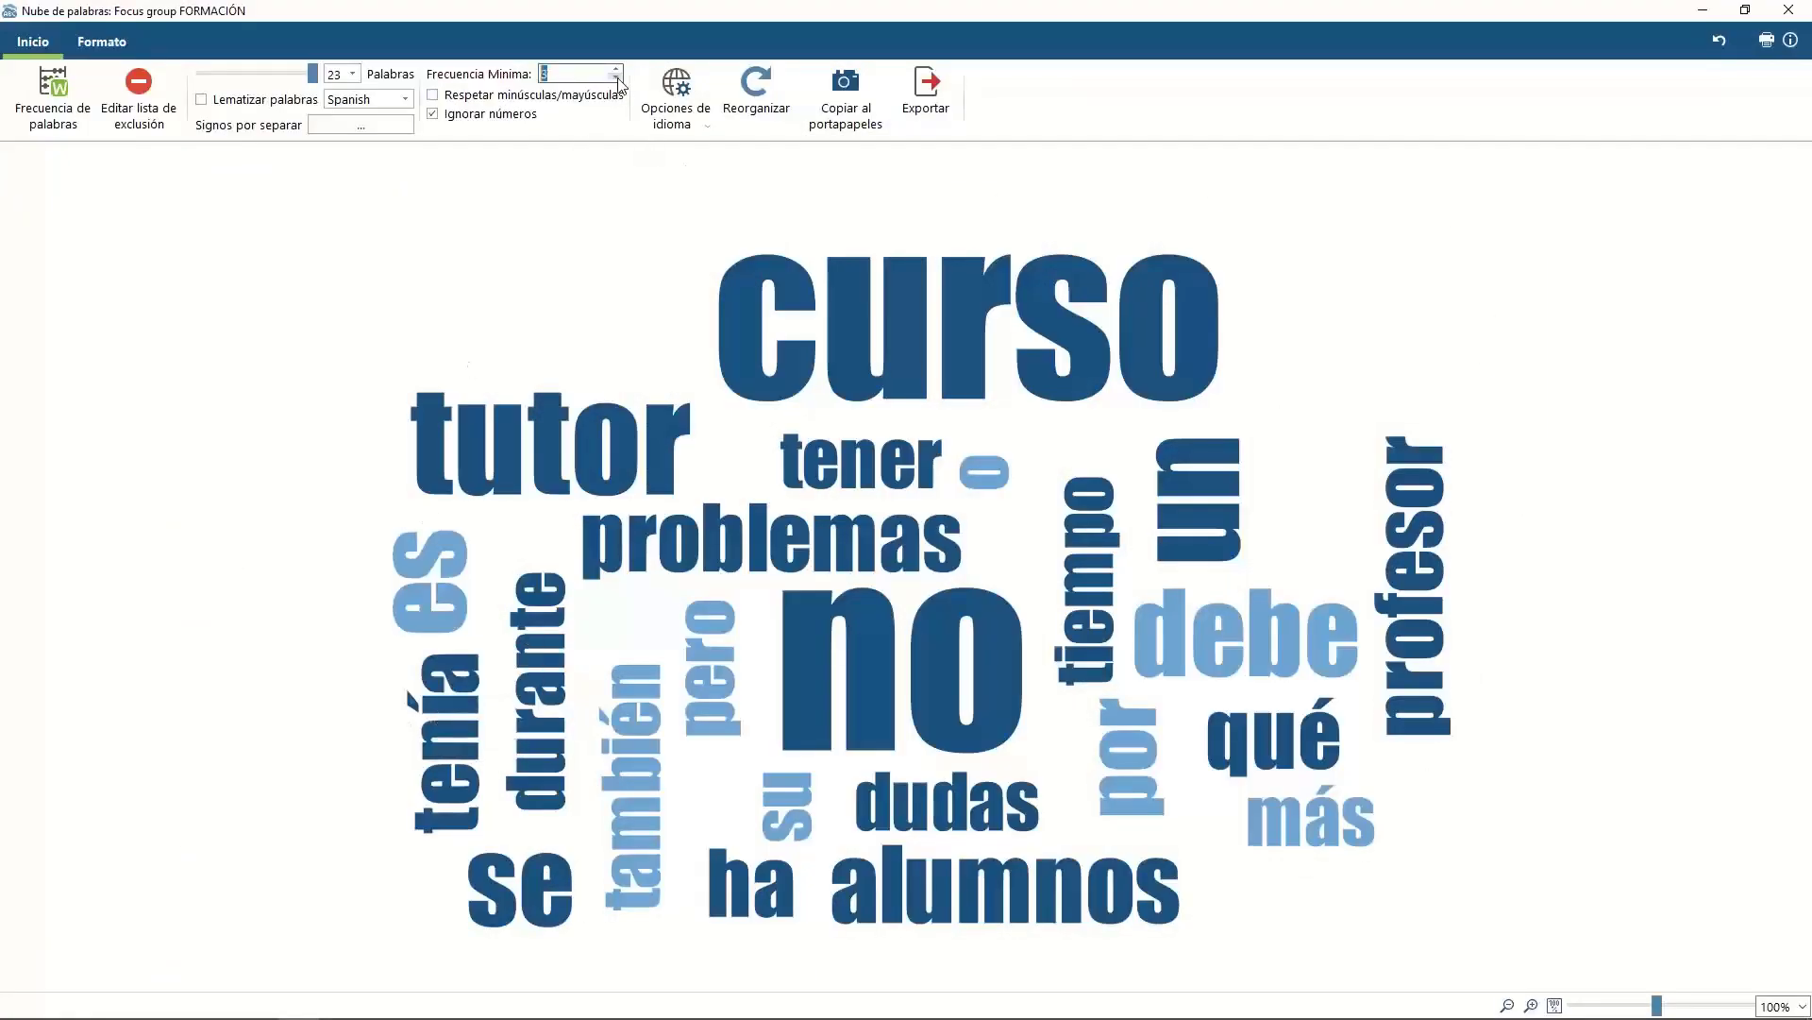
left_click(617, 78)
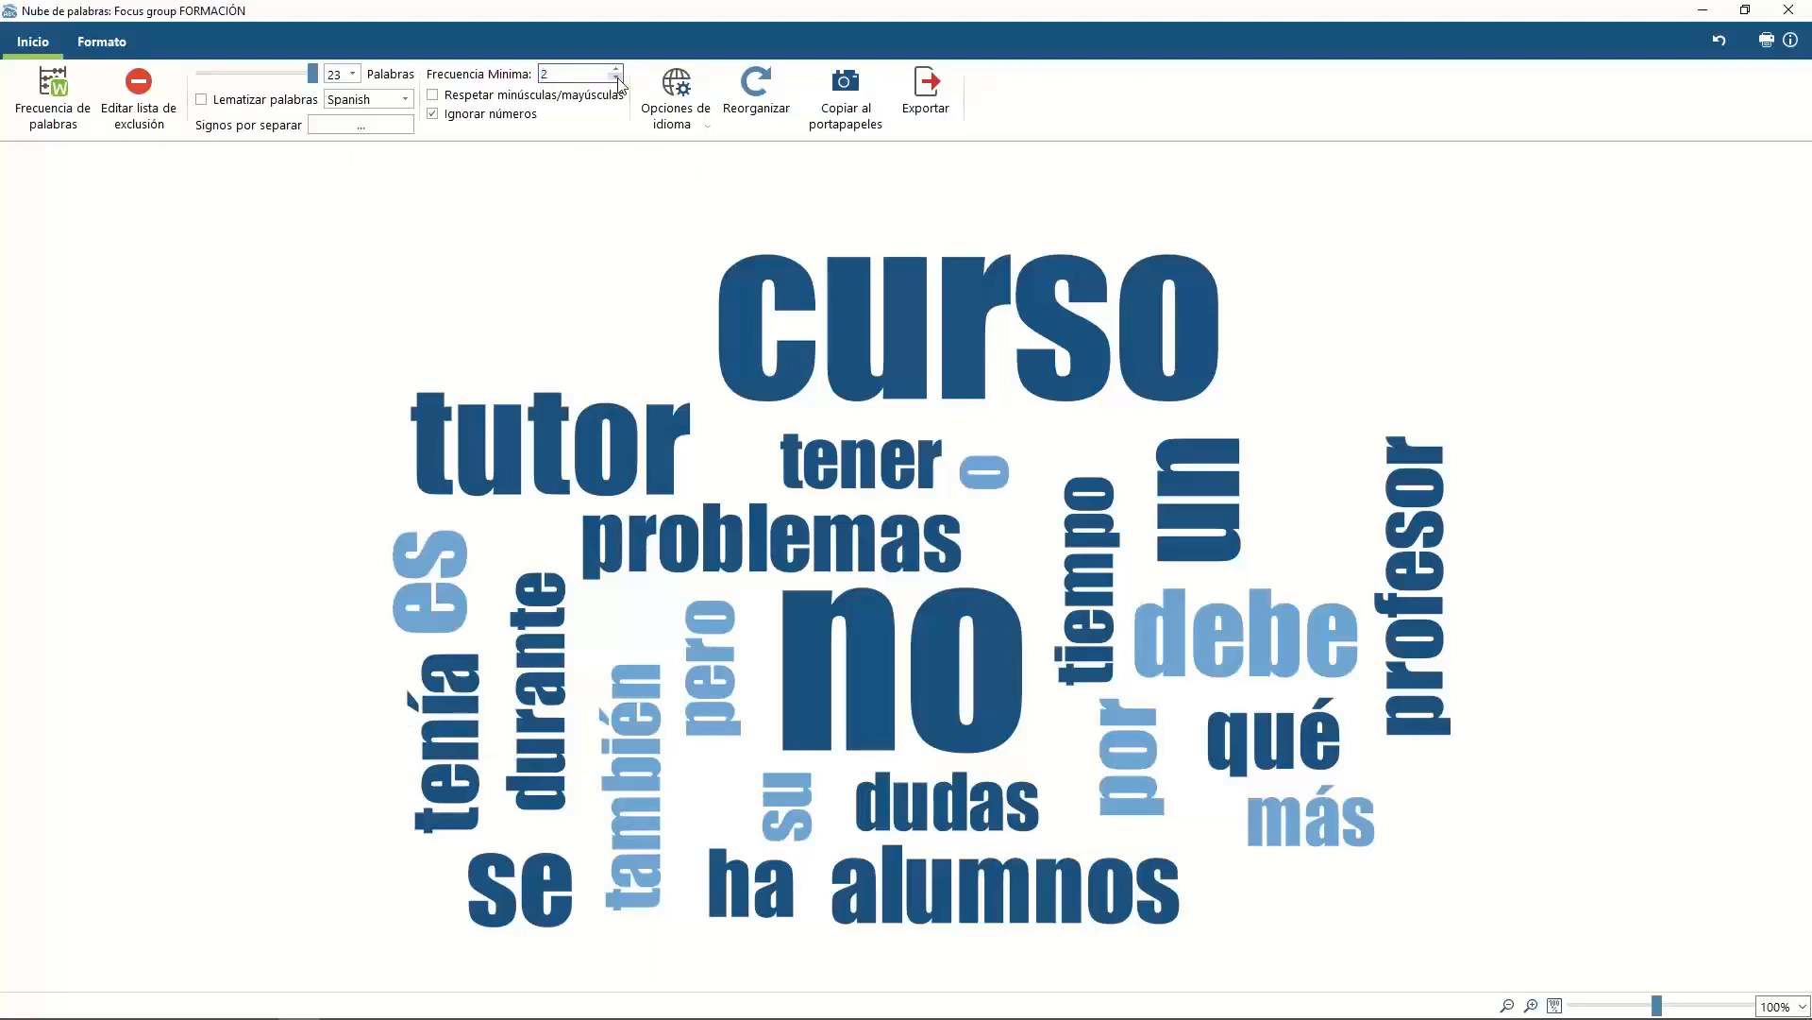
left_click(755, 90)
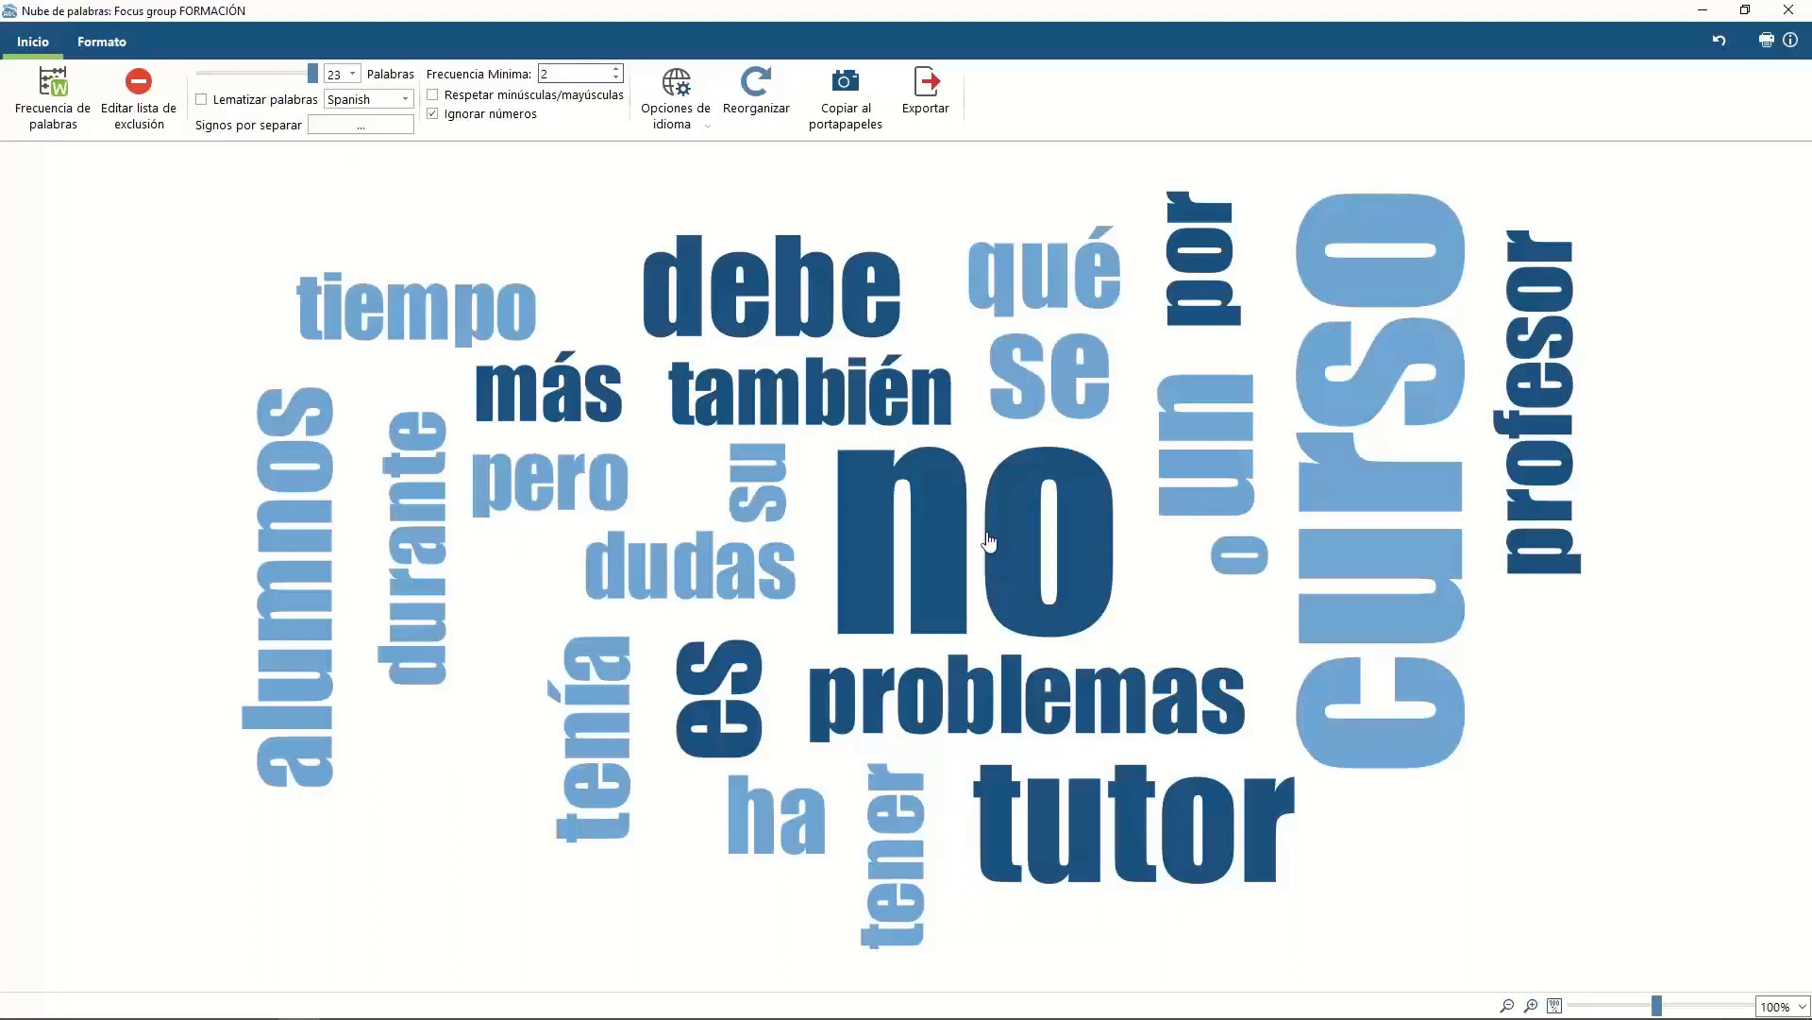
Add the word "no" to the exclusion list and rearrange the word cloud
mouse_move(933, 567)
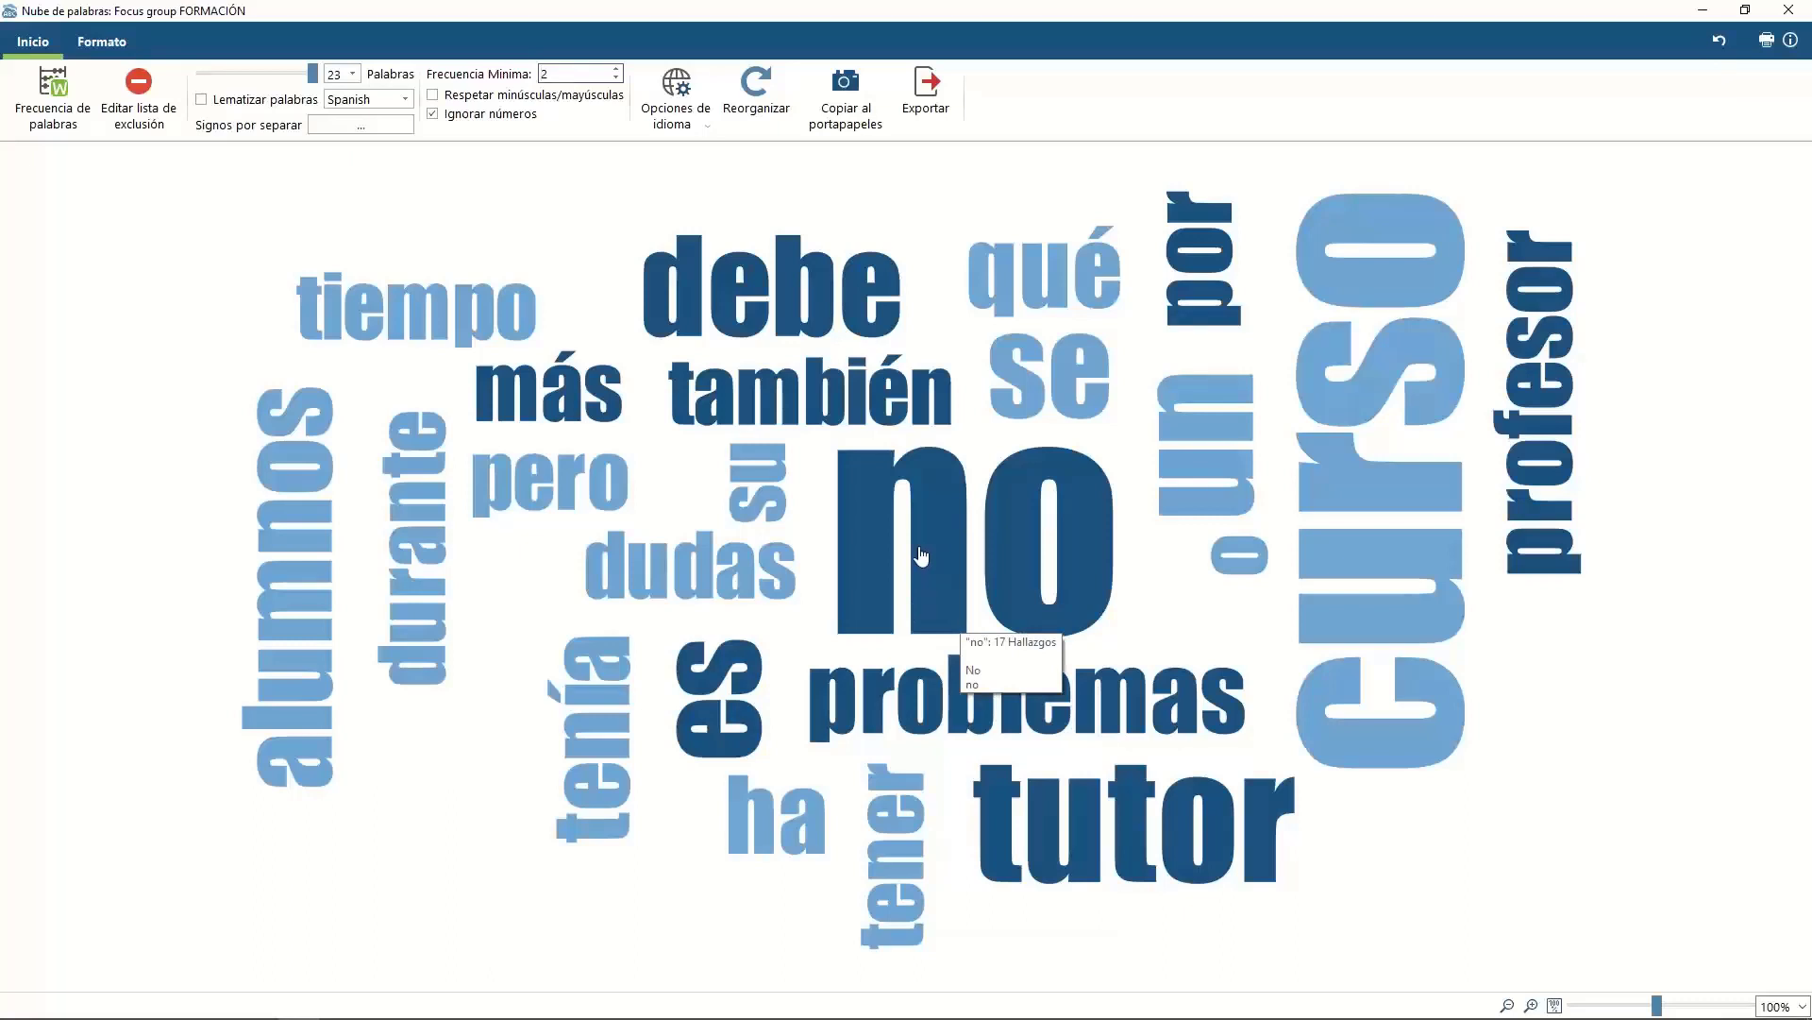
right_click(921, 555)
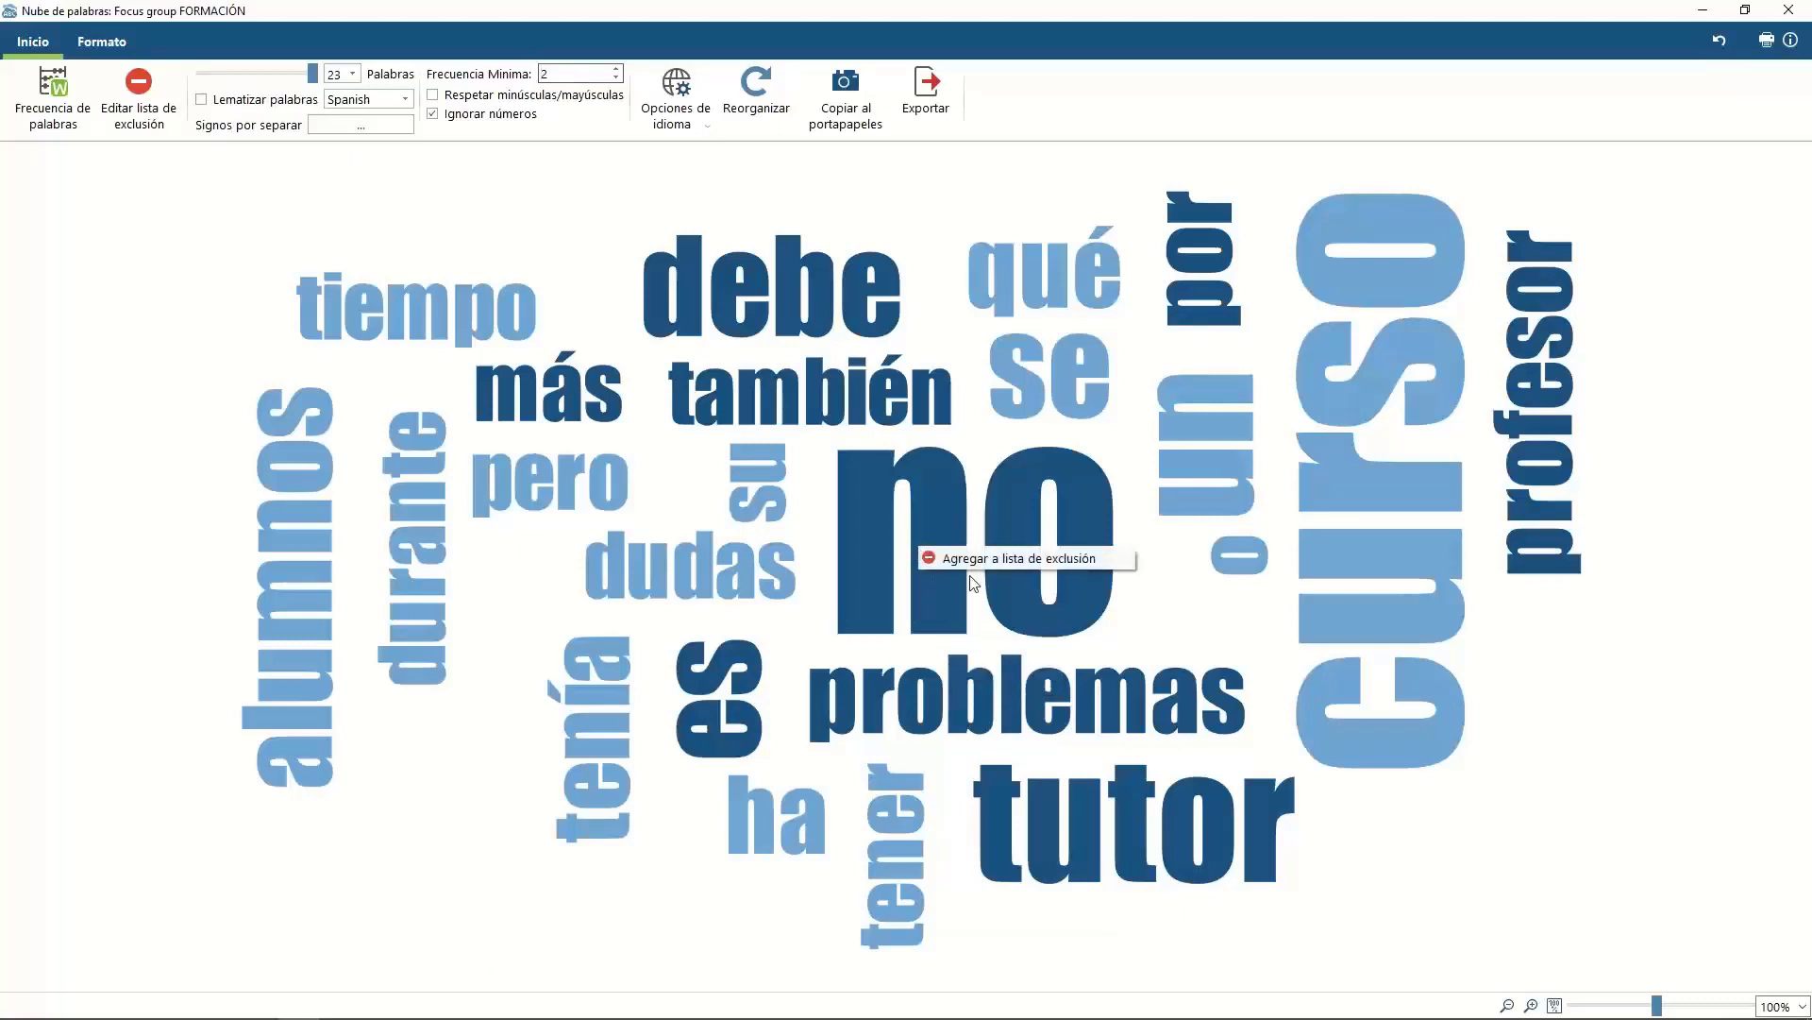
left_click(964, 560)
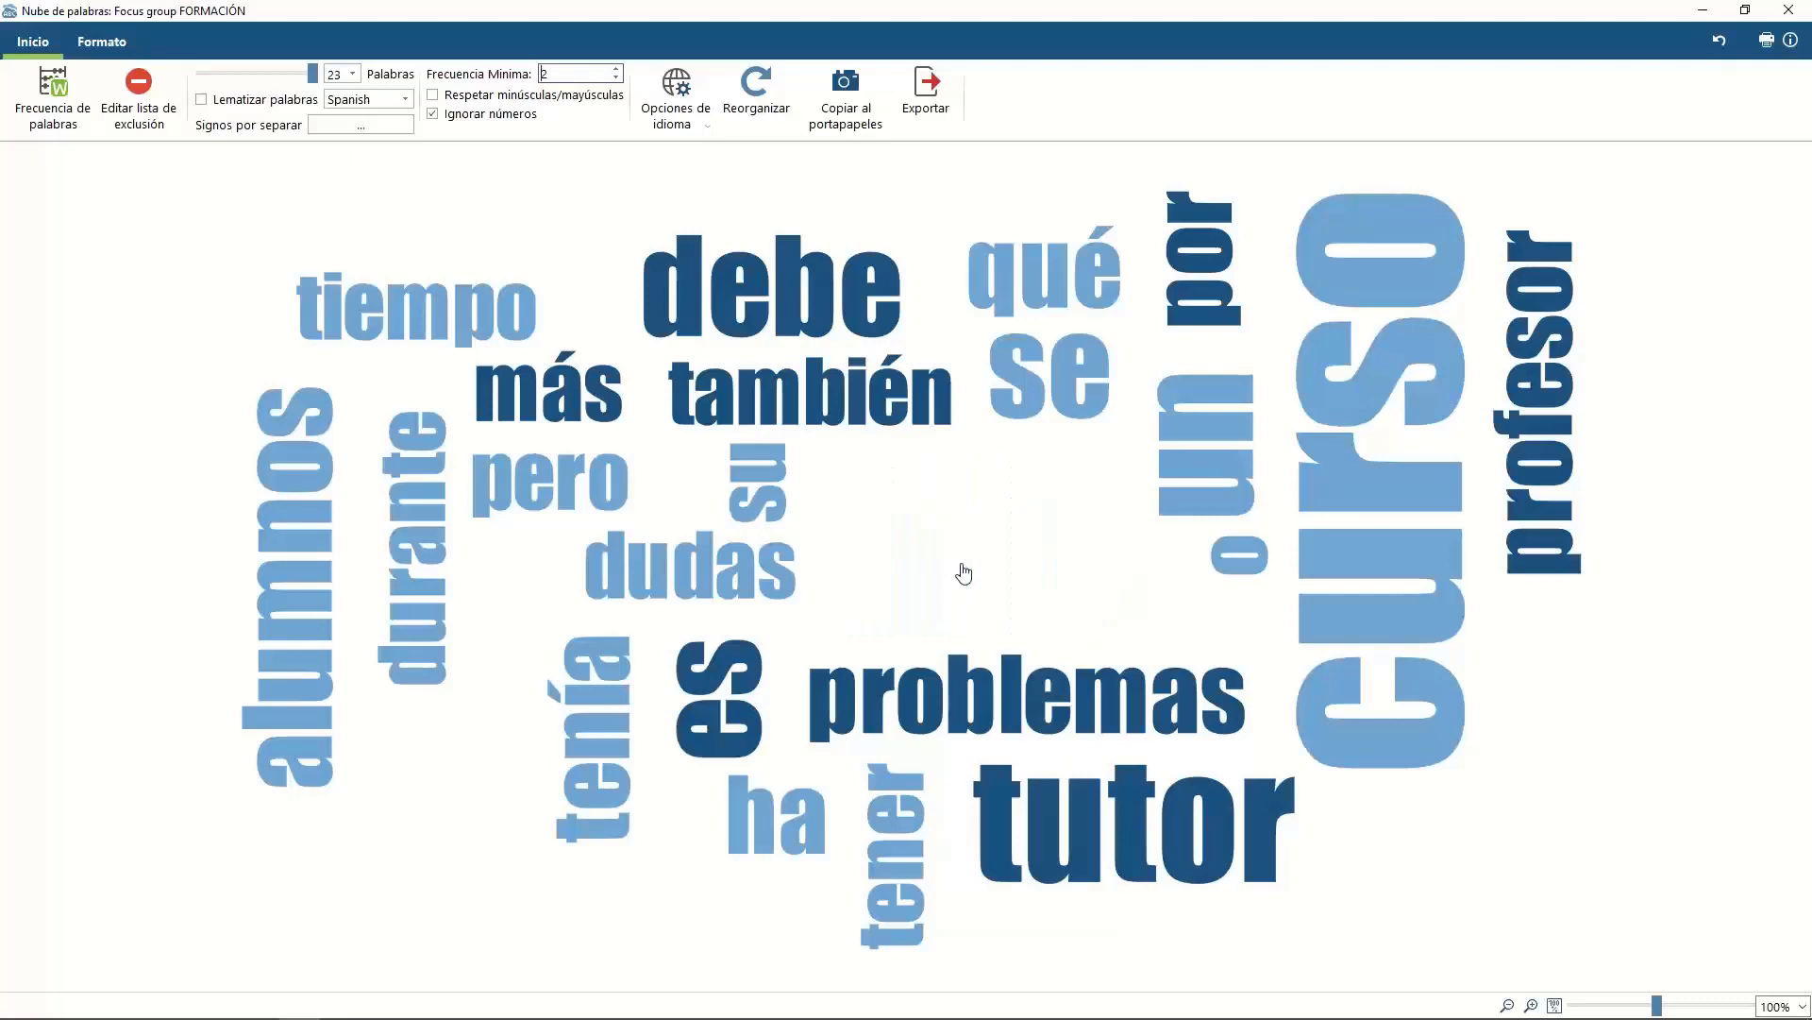
left_click(743, 92)
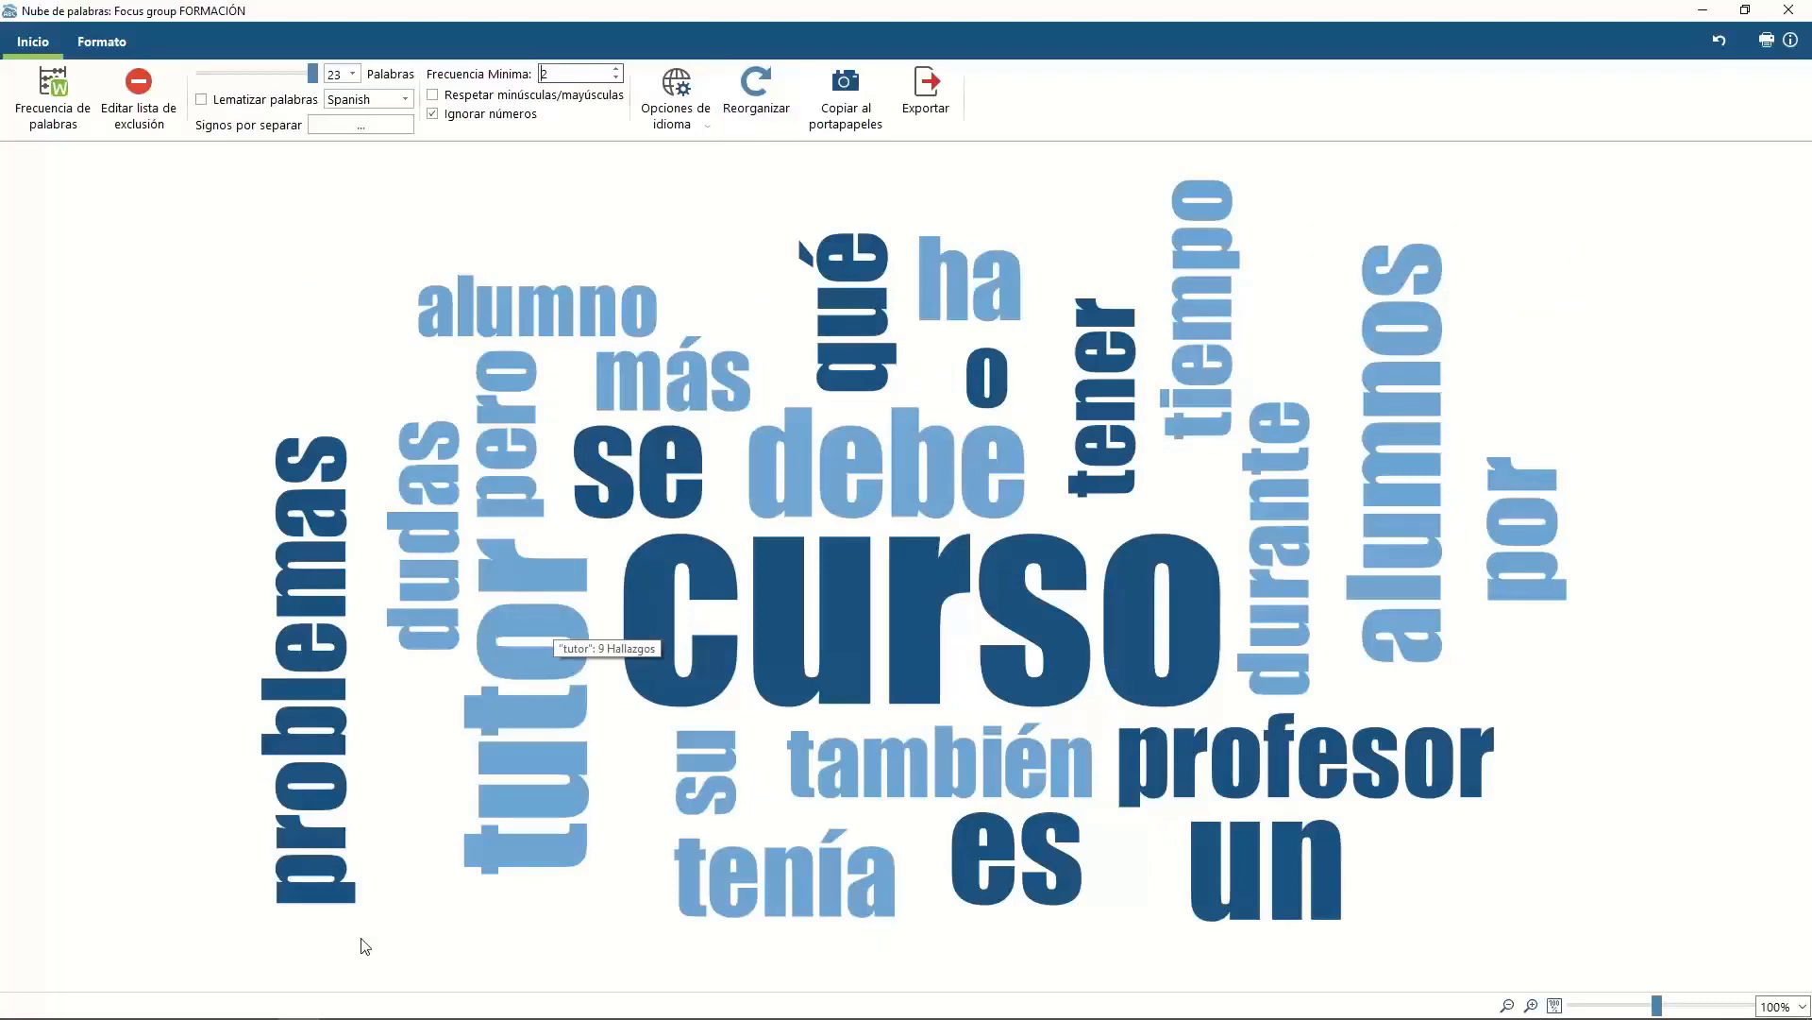
Find the occurrences of "tiempo" through the word frequencies and create the code "El tiempo en la formación online" for autocoding them
left_click(56, 92)
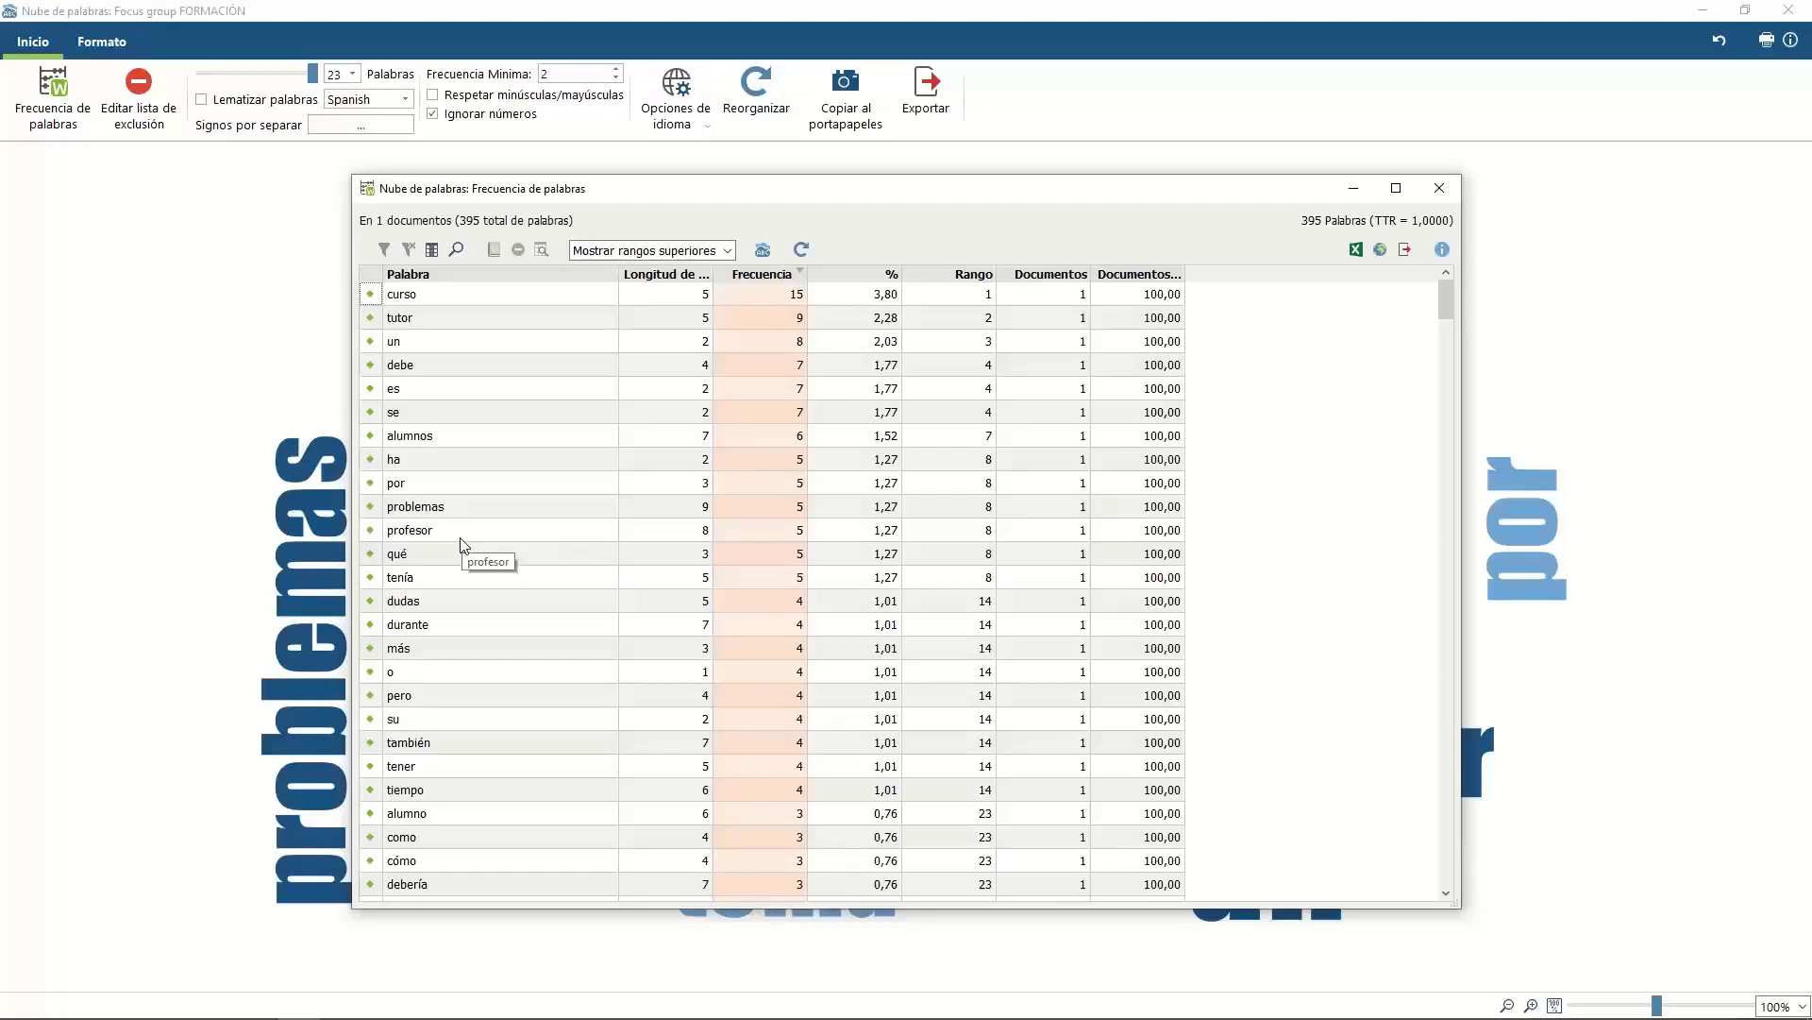
double_click(483, 796)
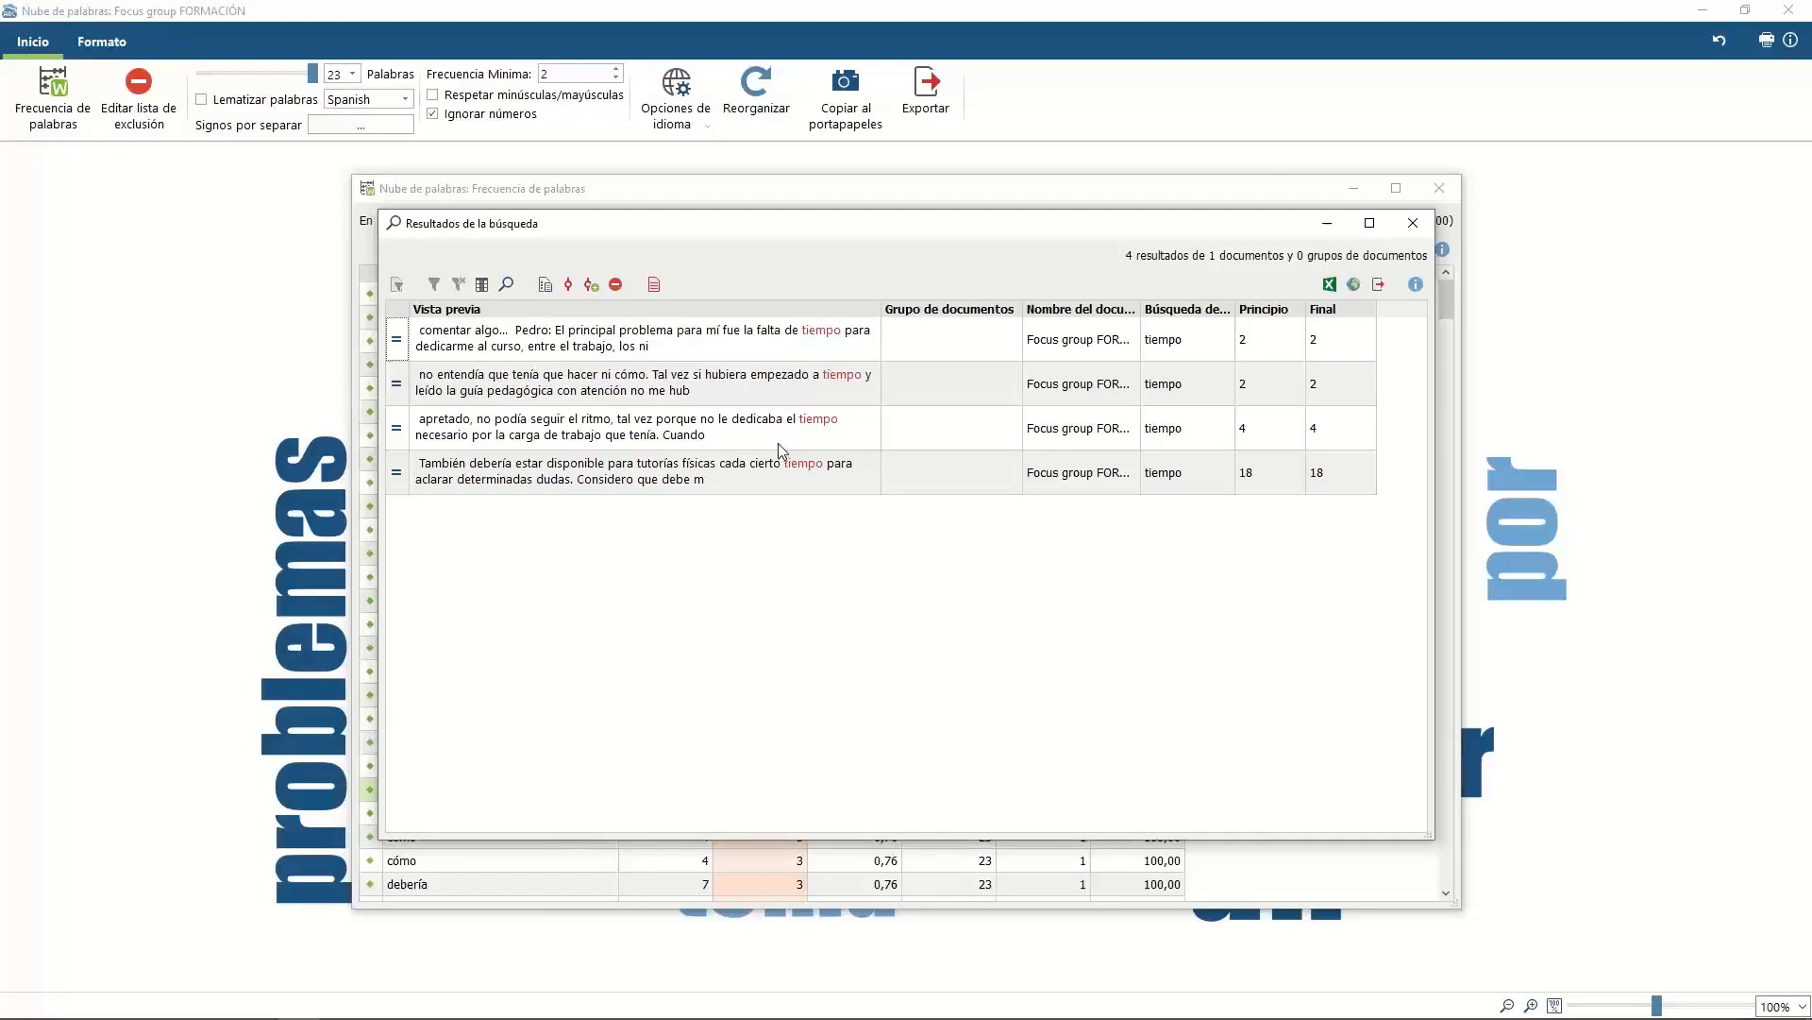
left_click(592, 285)
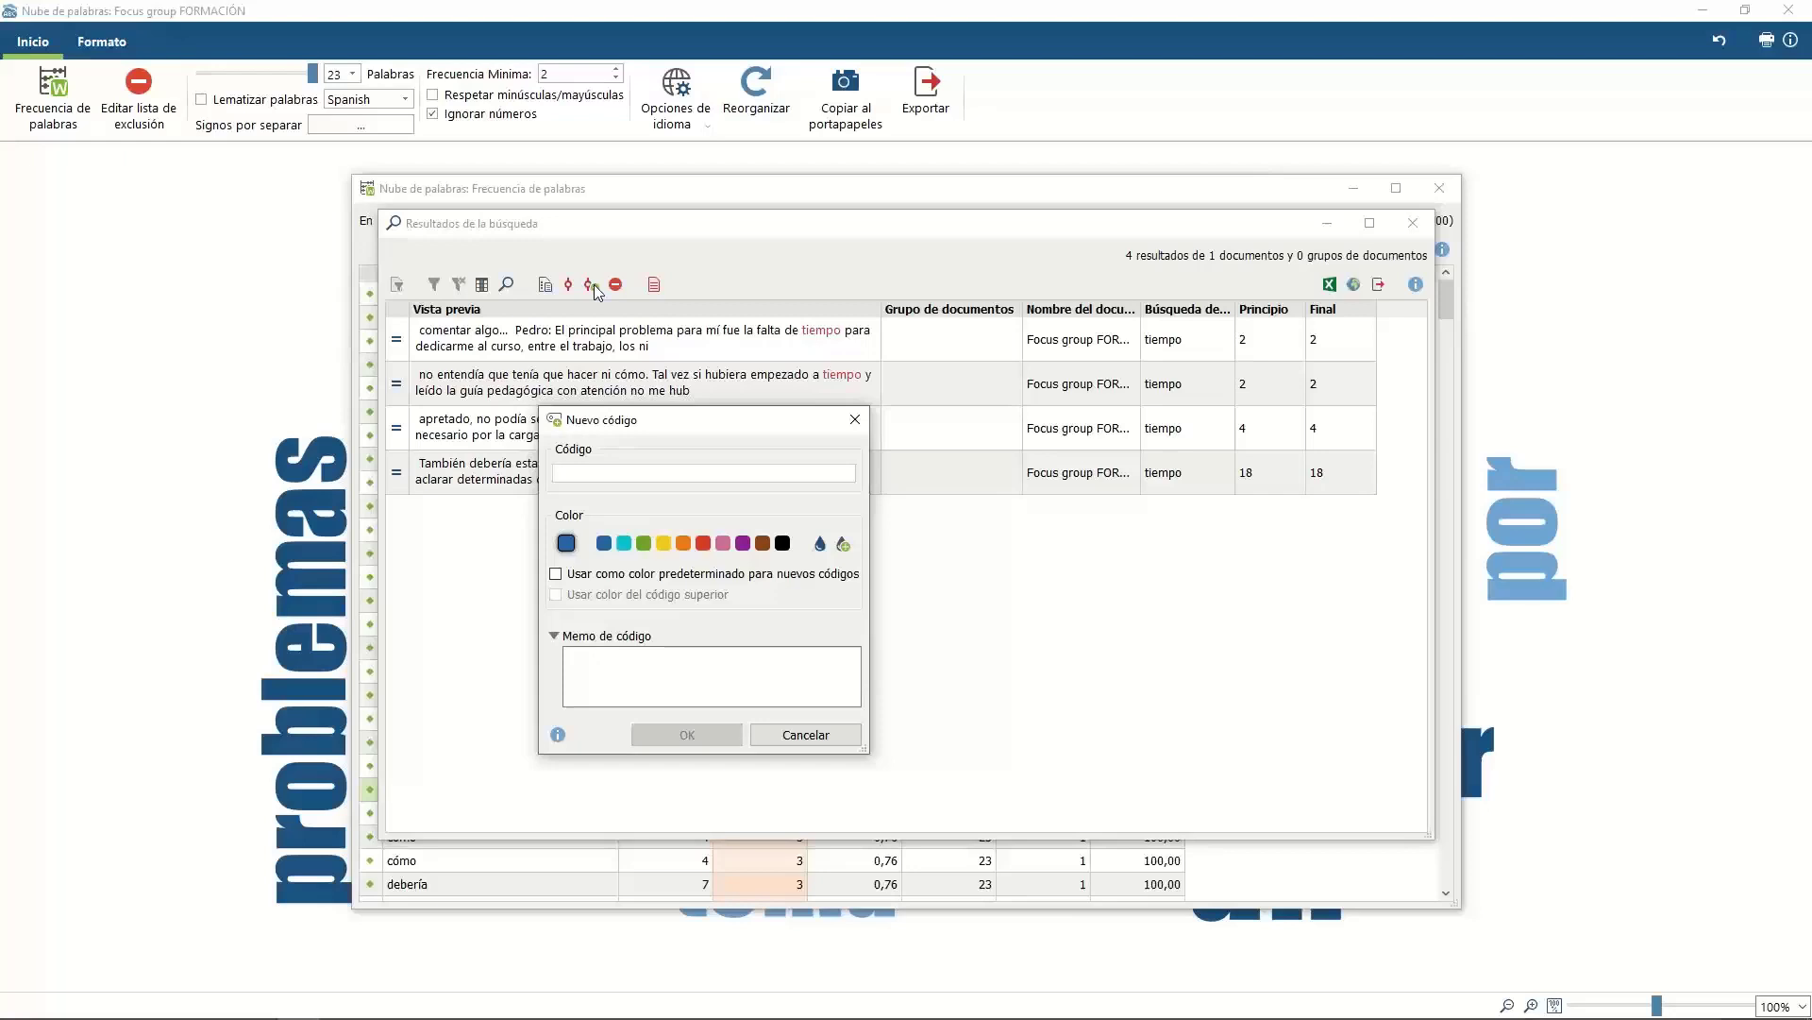
type("El tiempo en la formad")
type("ión onlien")
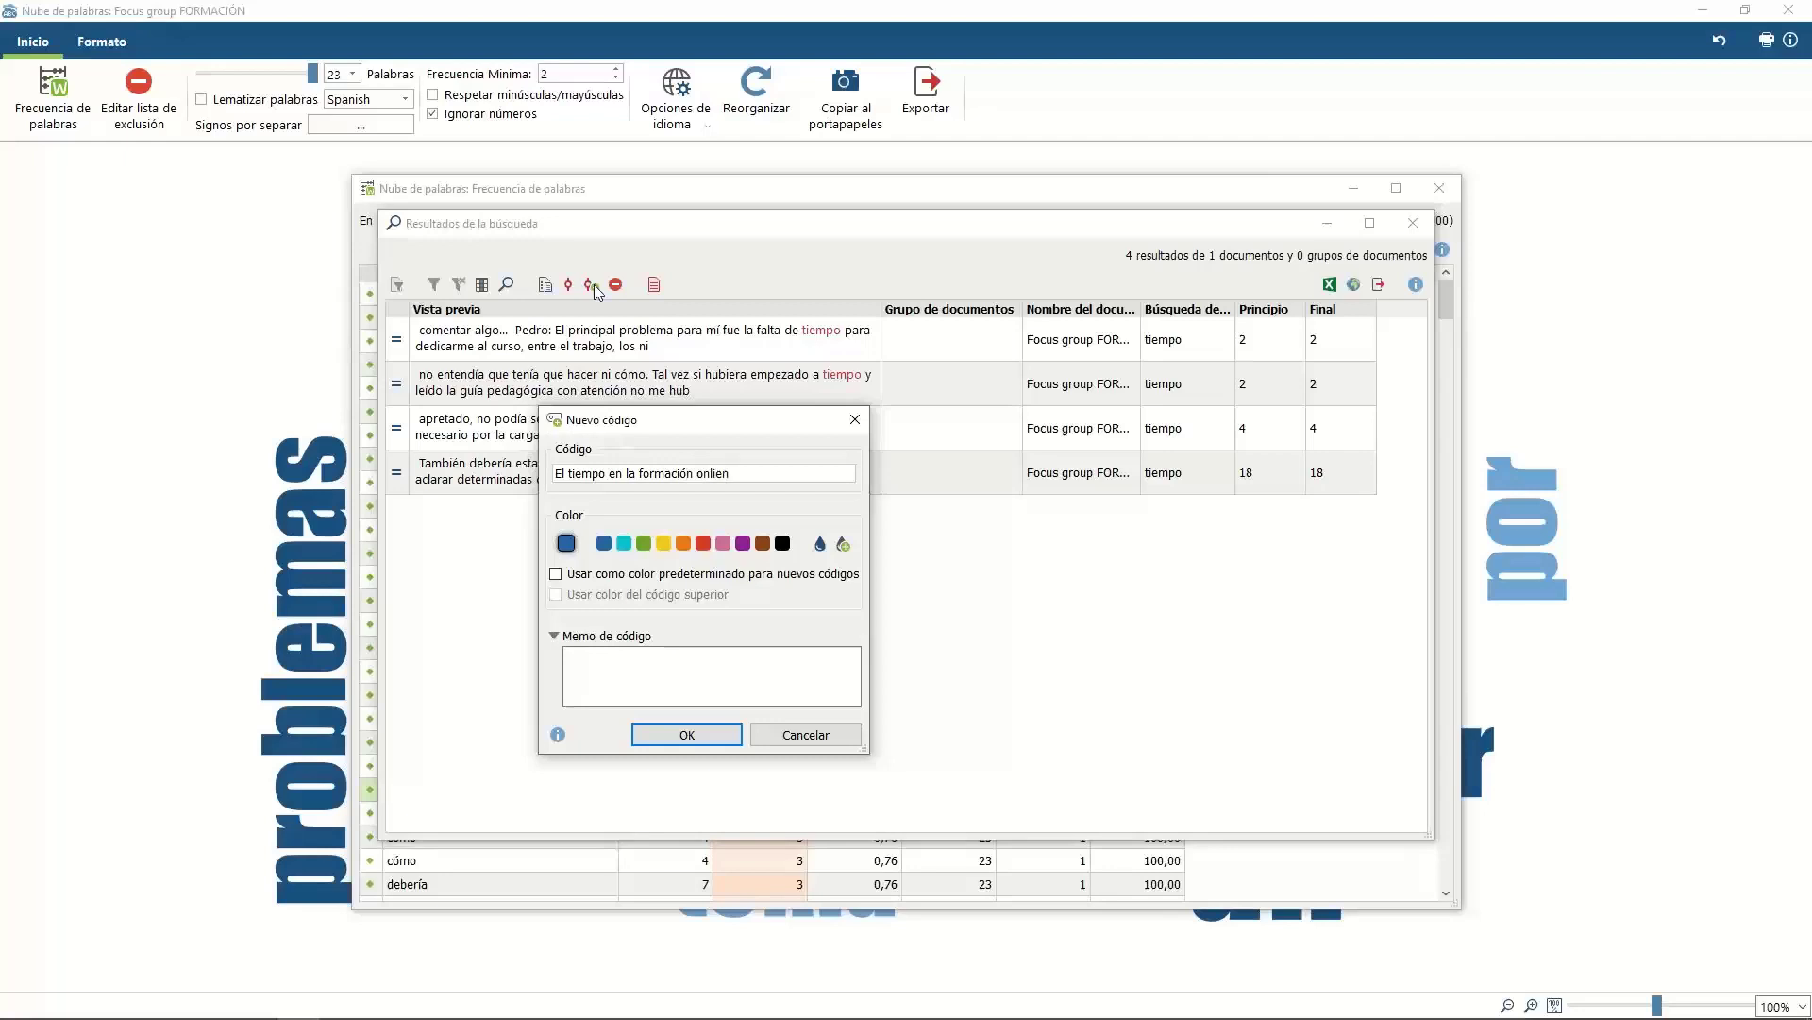
type("ne")
left_click(718, 734)
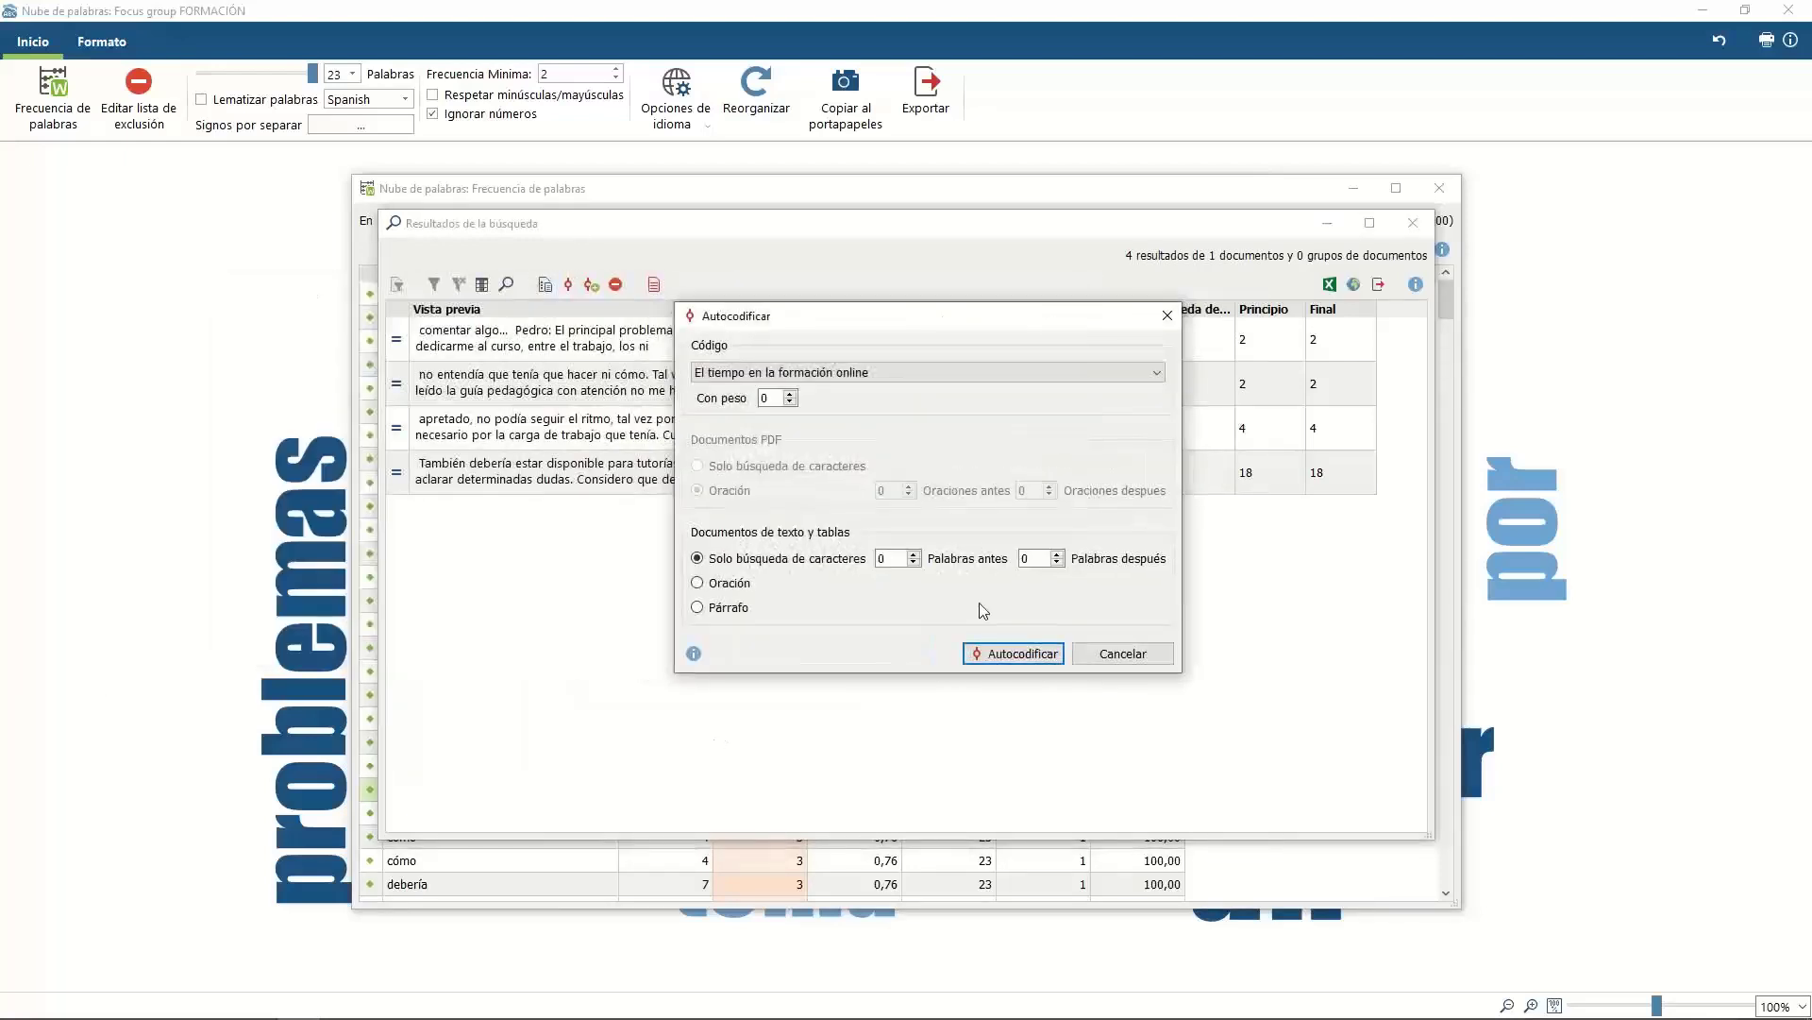
Try the whole-sentence option for autocoding the "tiempo" occurrences, cancel the autocoding and close the search results
left_click(722, 584)
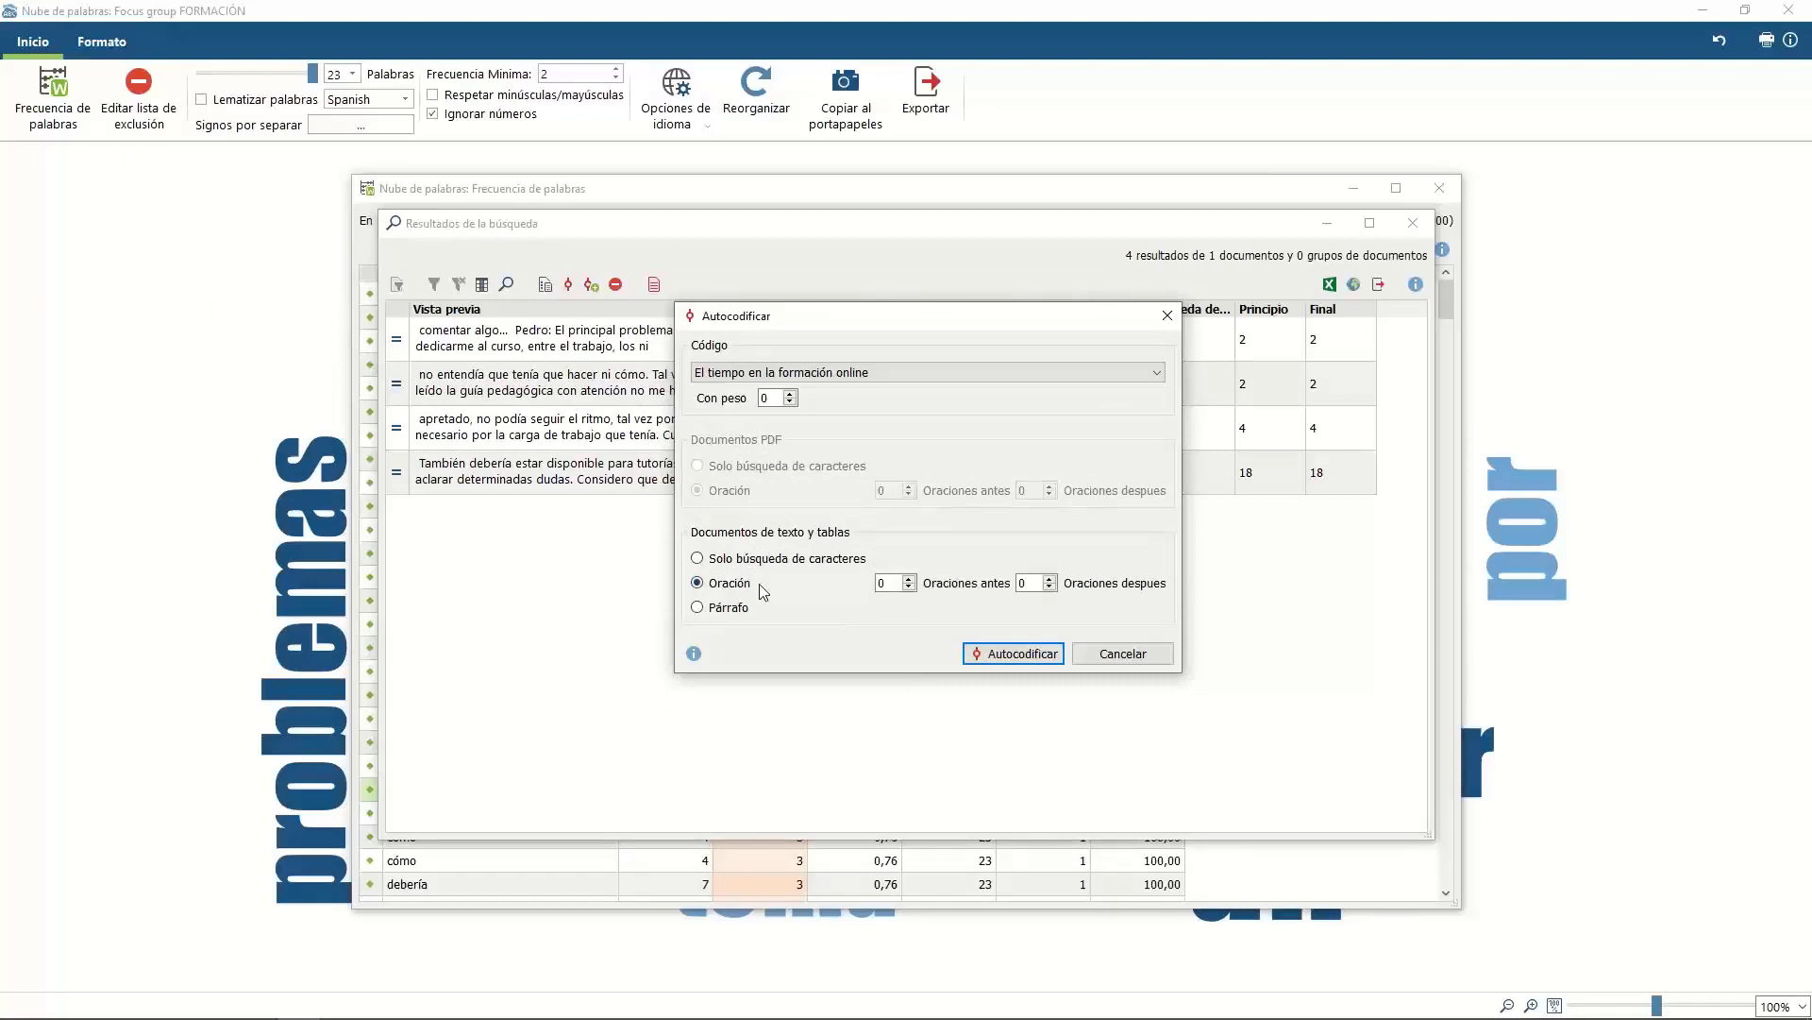
left_click(1110, 666)
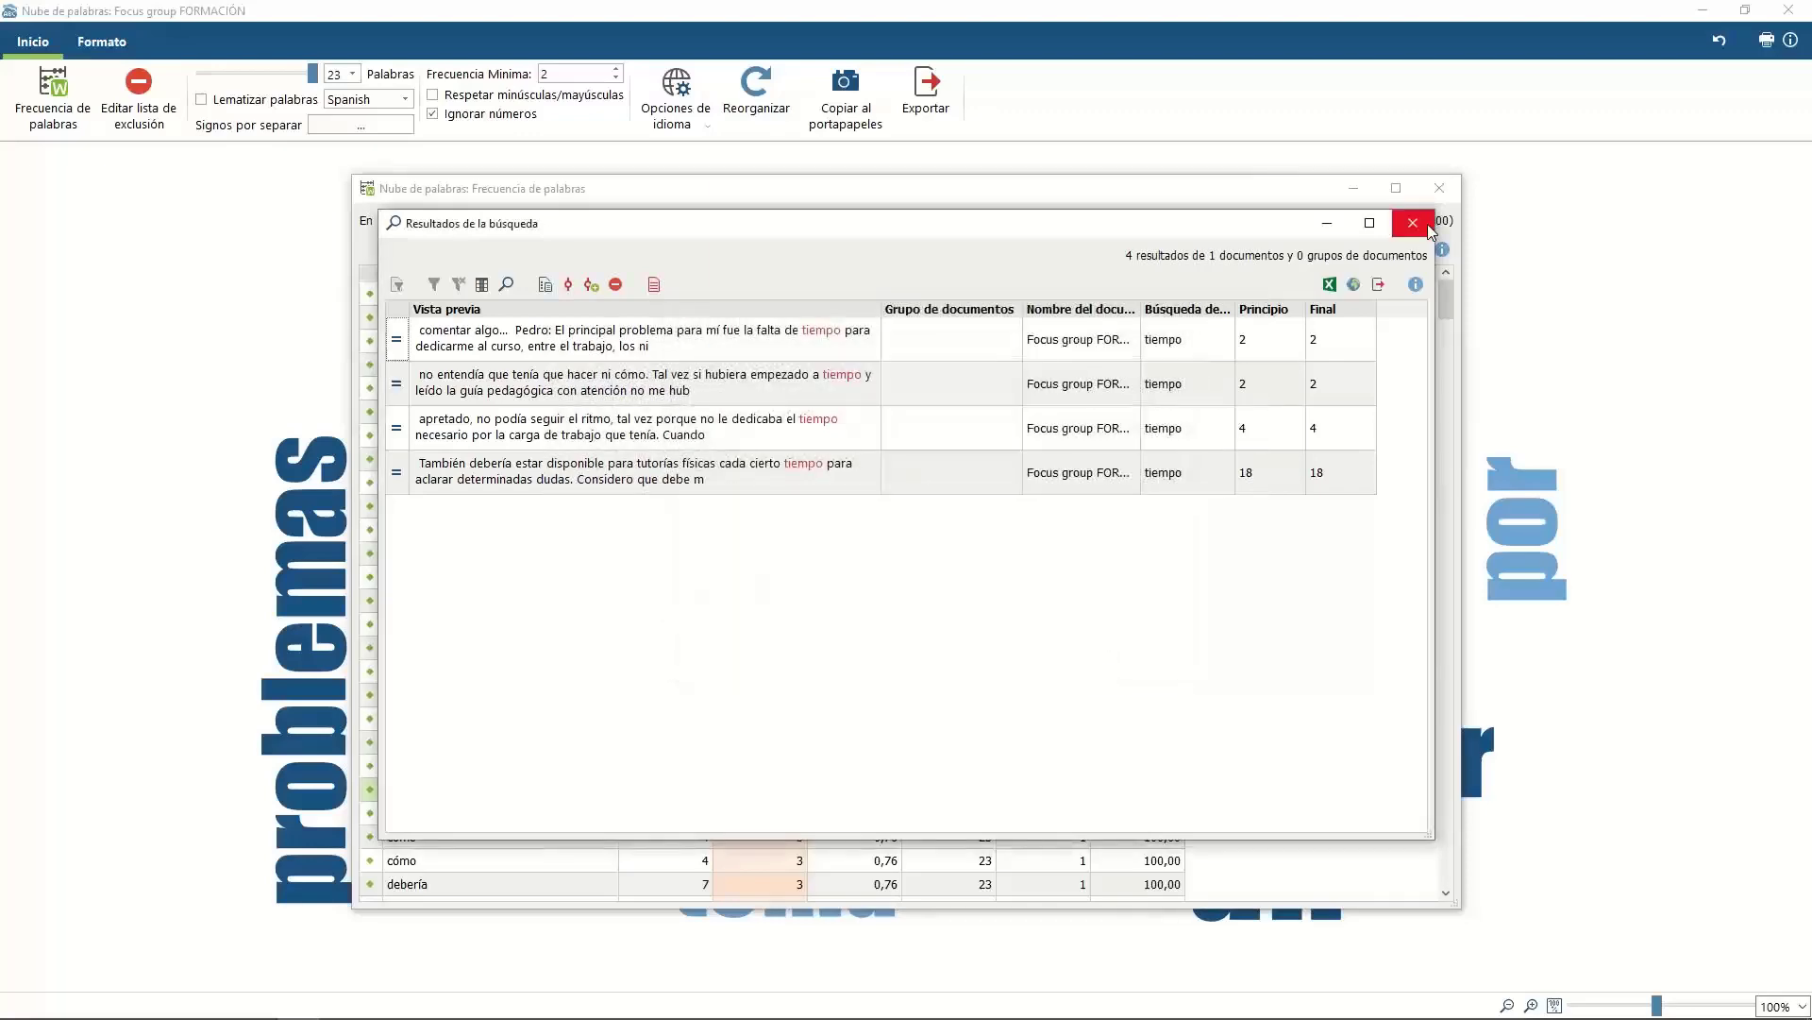
left_click(1413, 223)
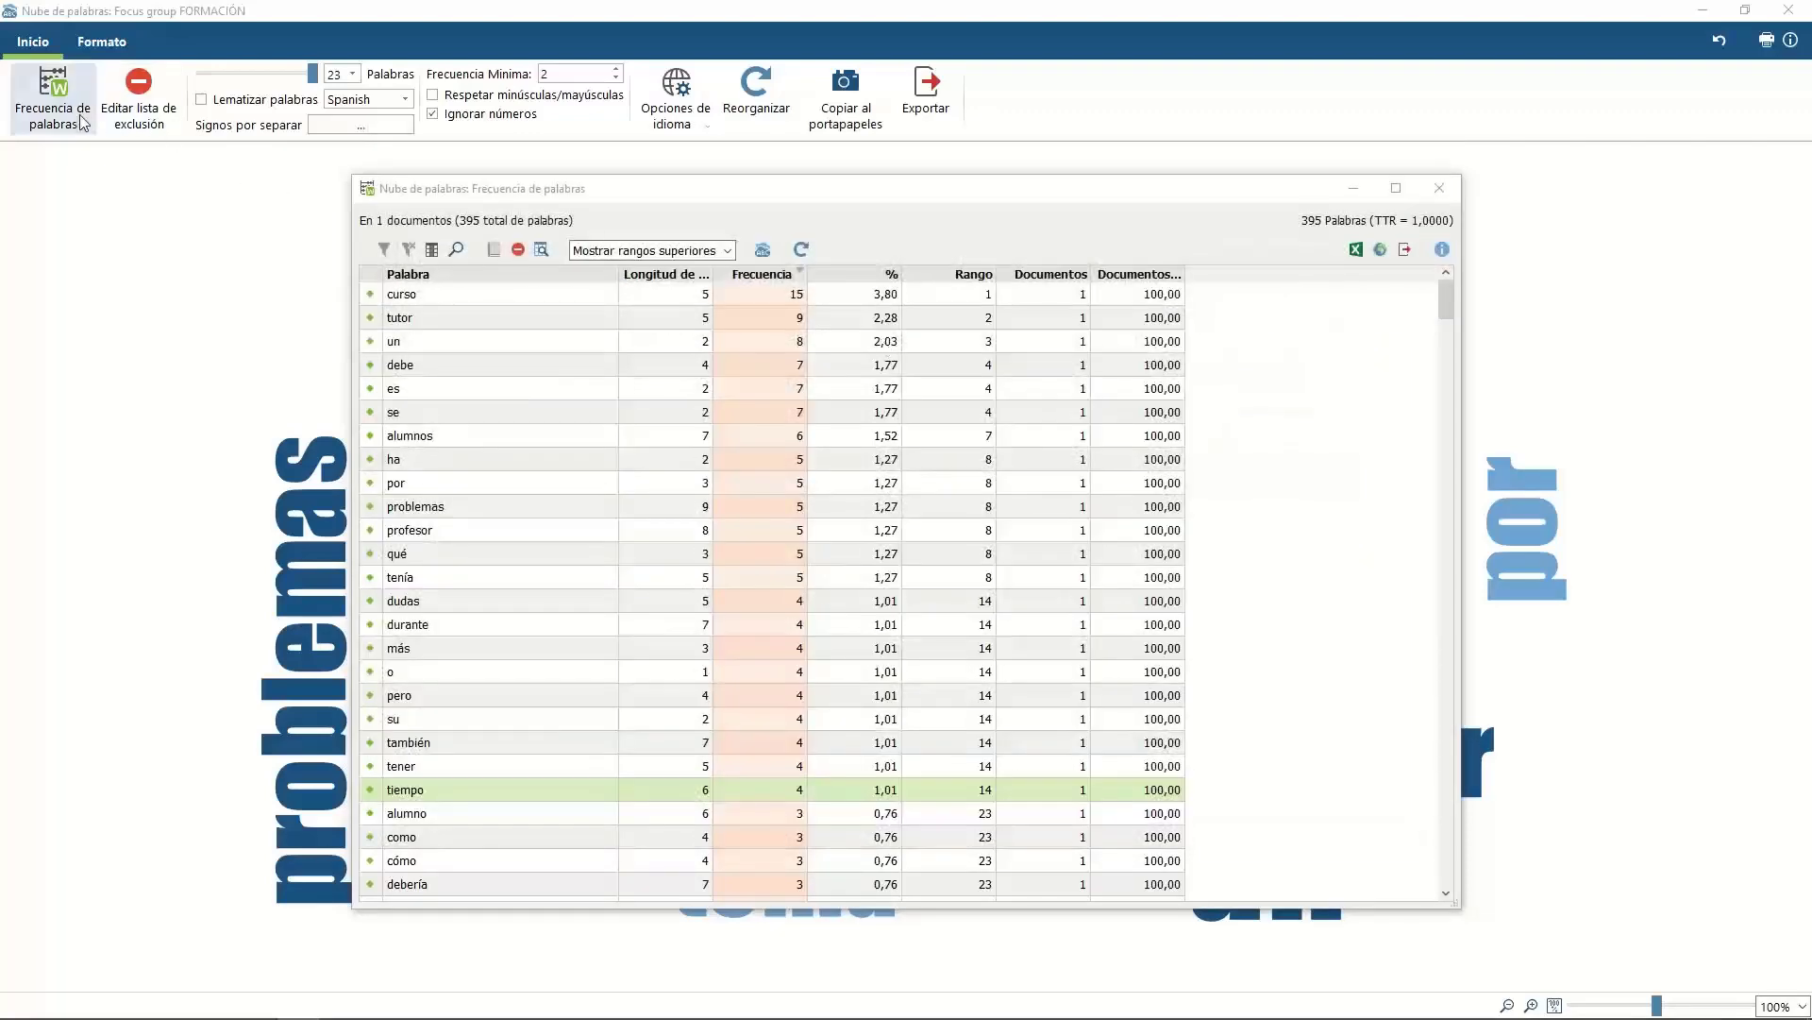
Apply a multicolour scheme to the word cloud and close both the cloud and its word frequency list
left_click(83, 120)
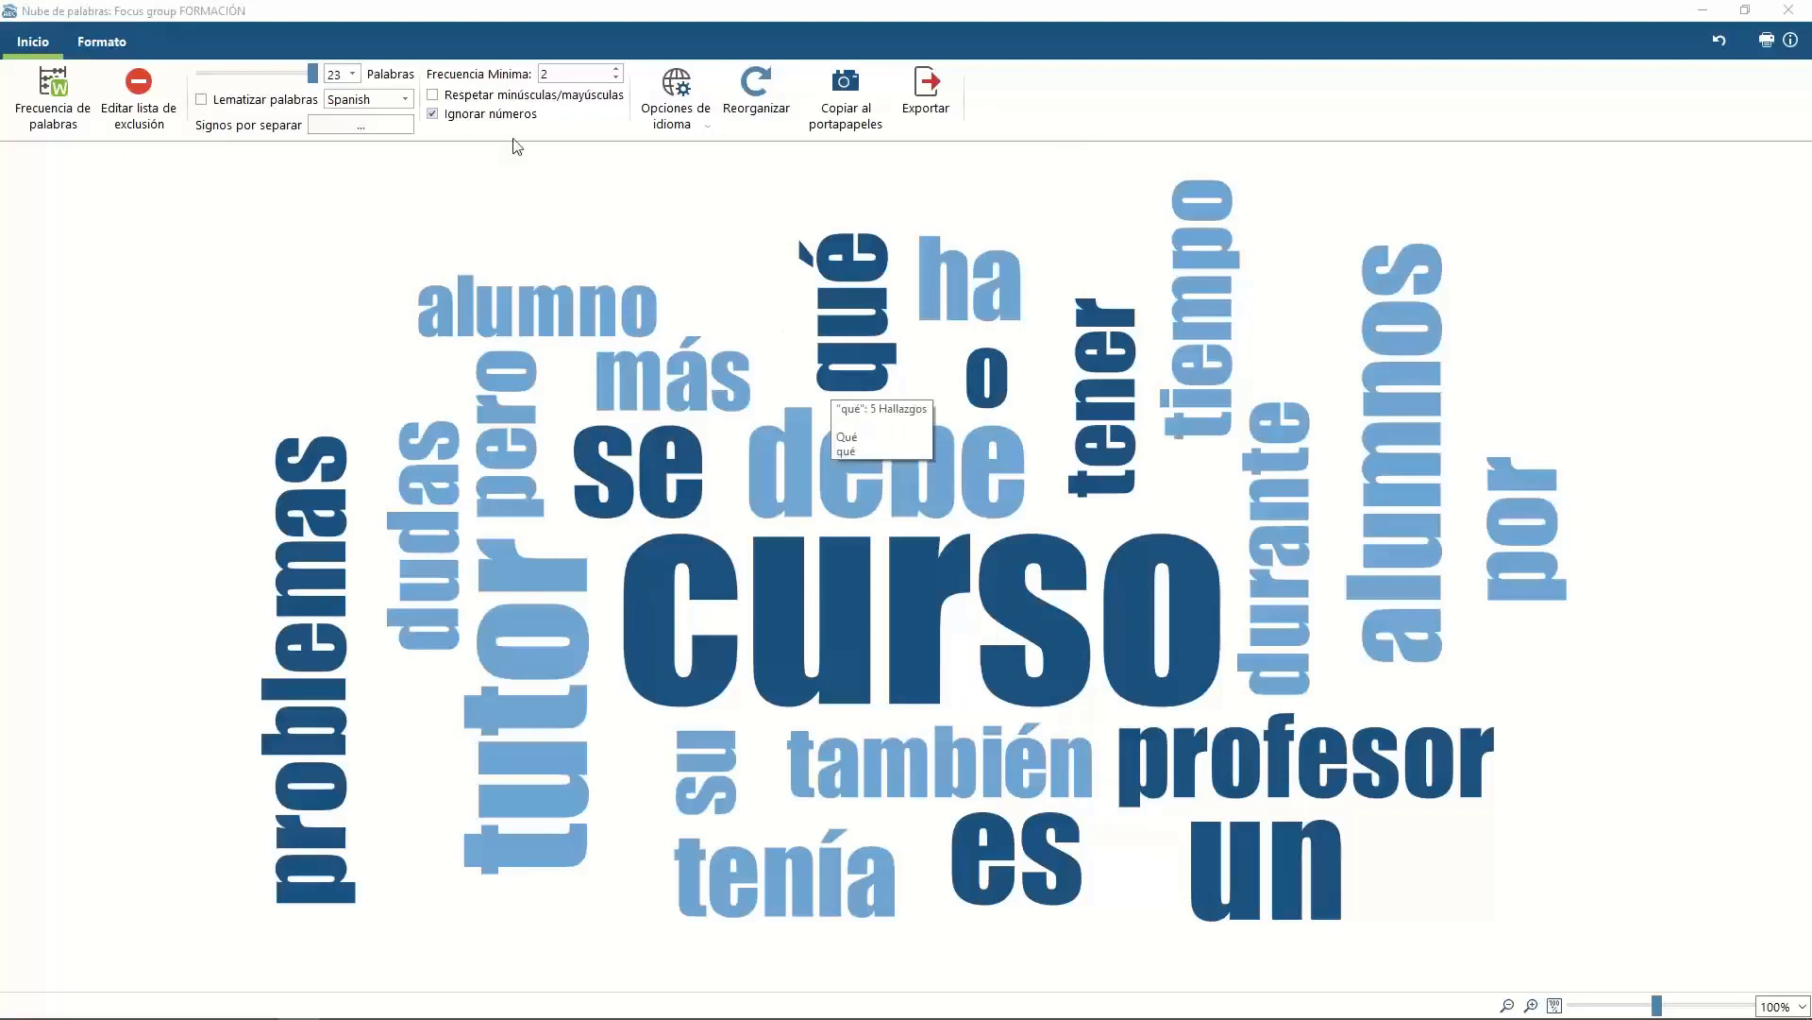
left_click(89, 43)
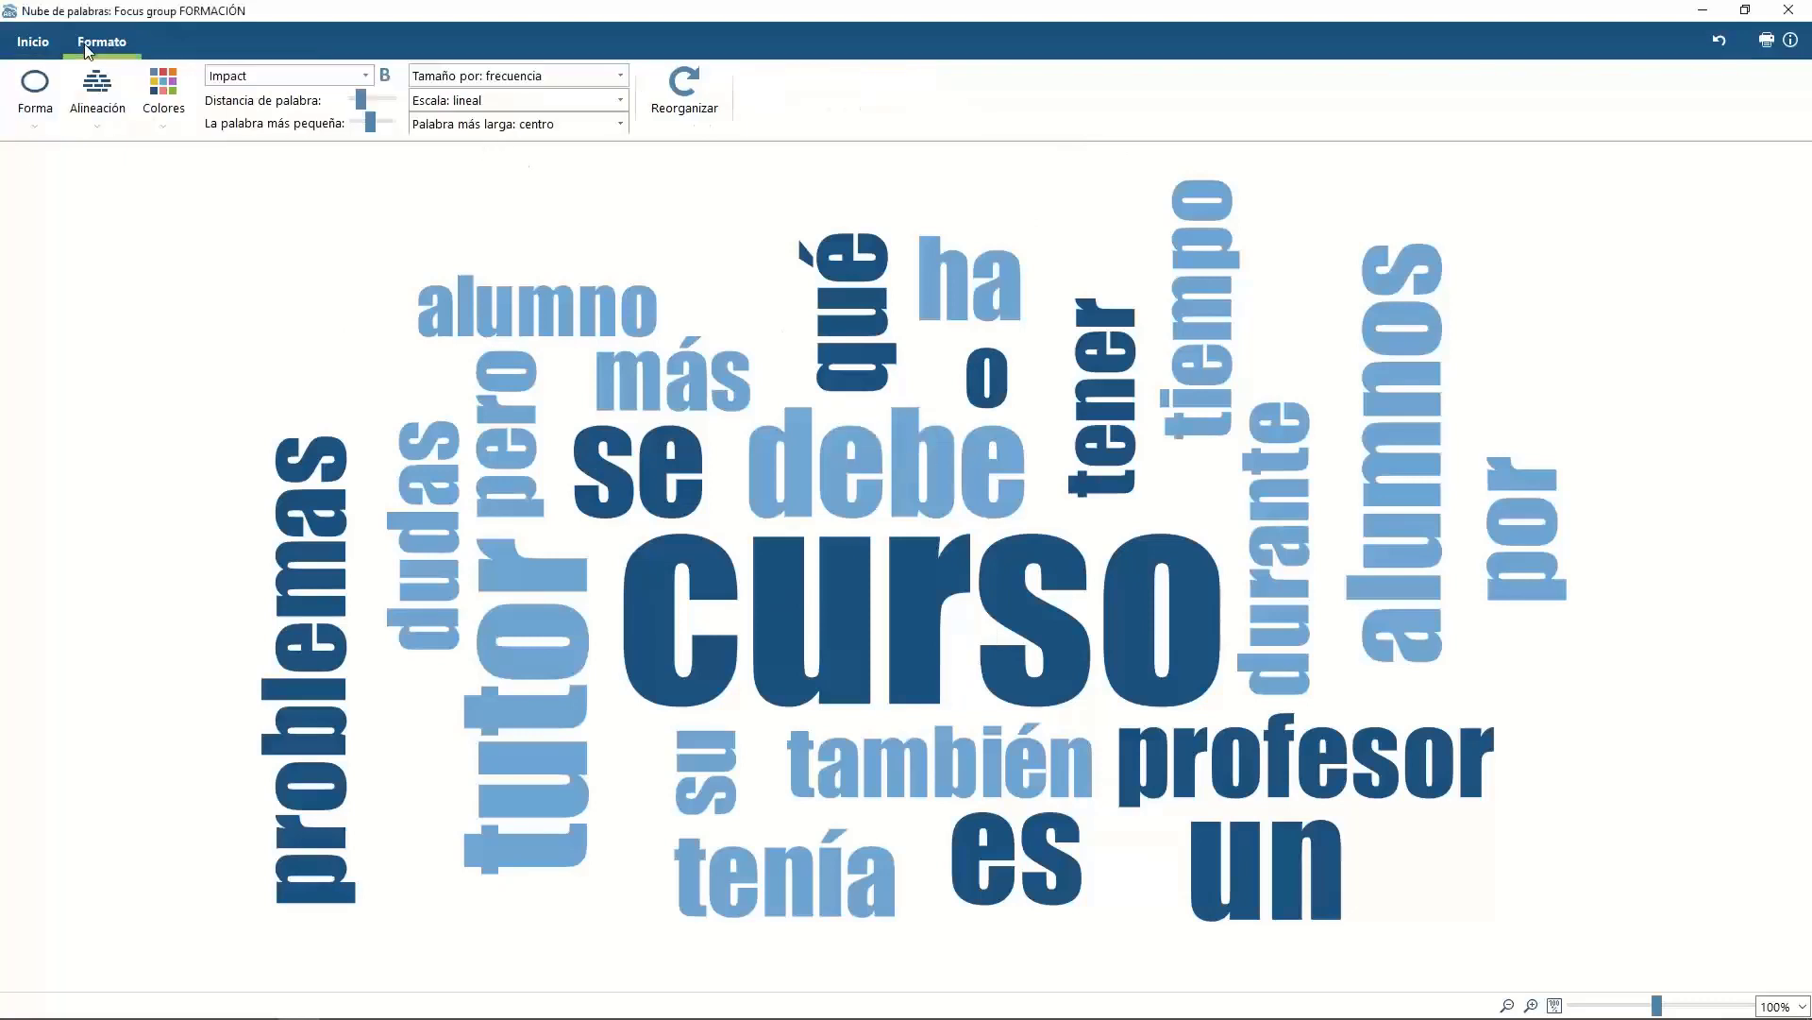
left_click(163, 94)
left_click(224, 522)
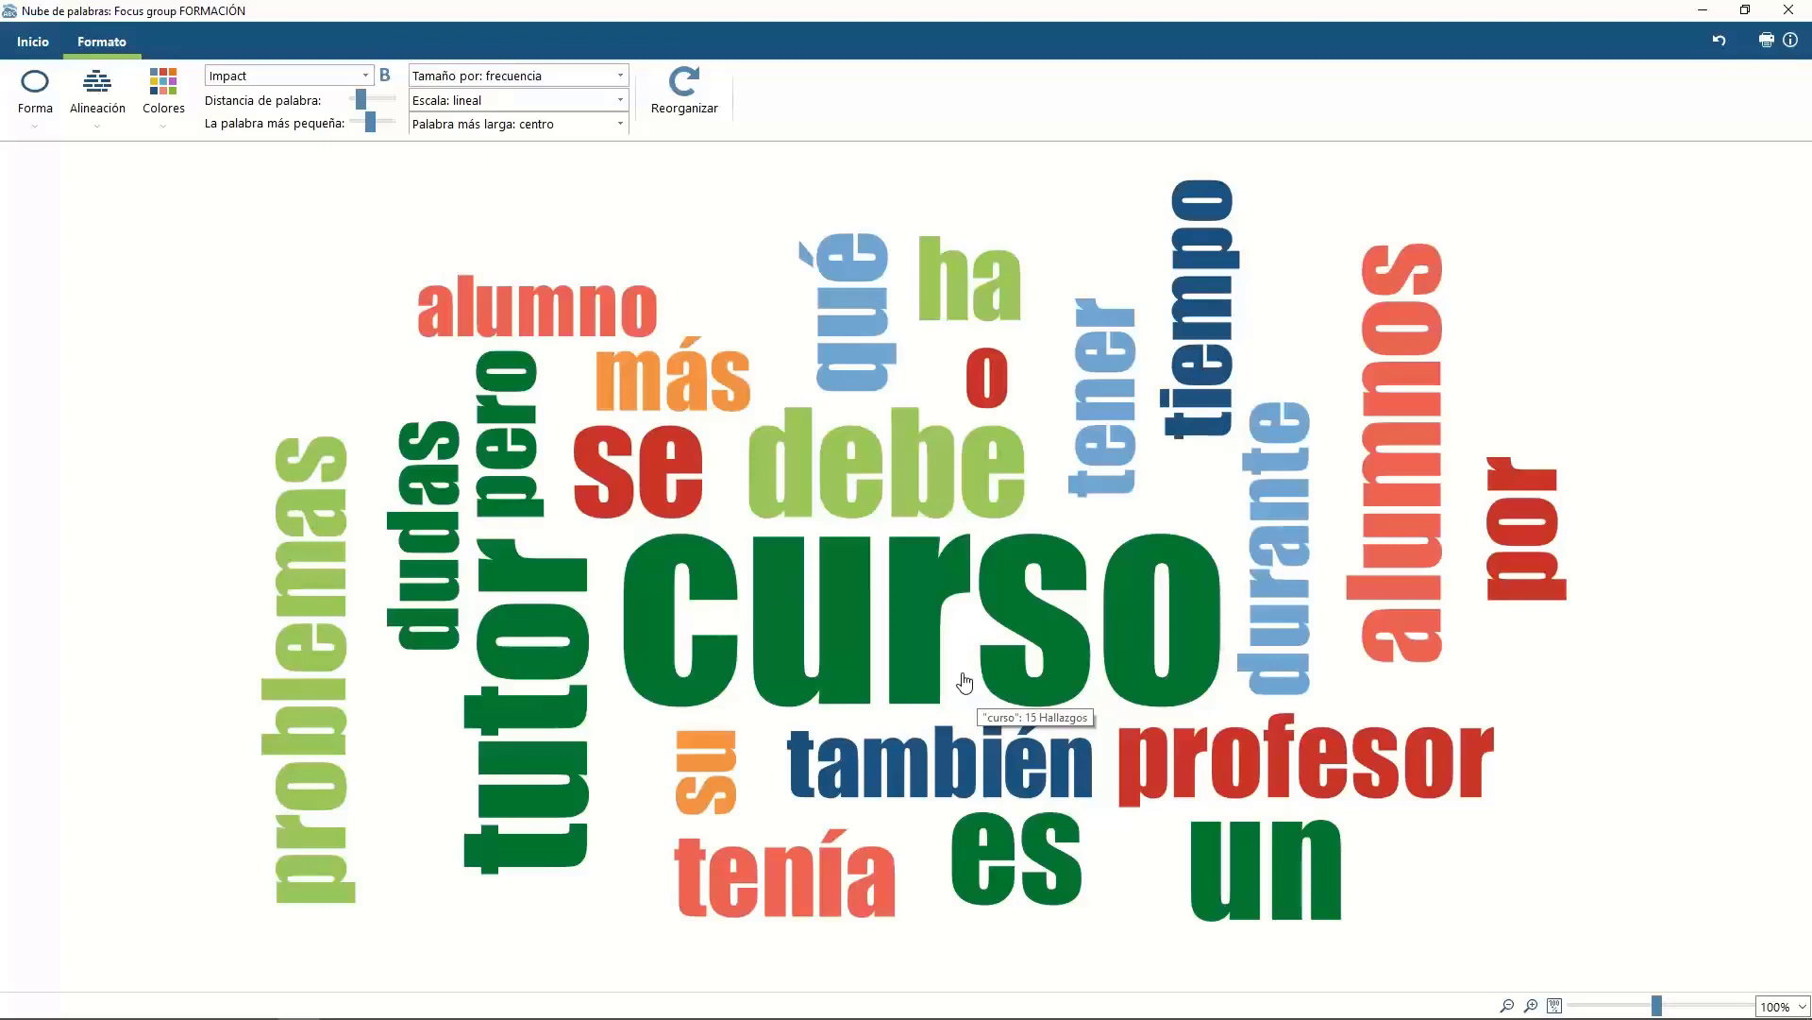
left_click(43, 44)
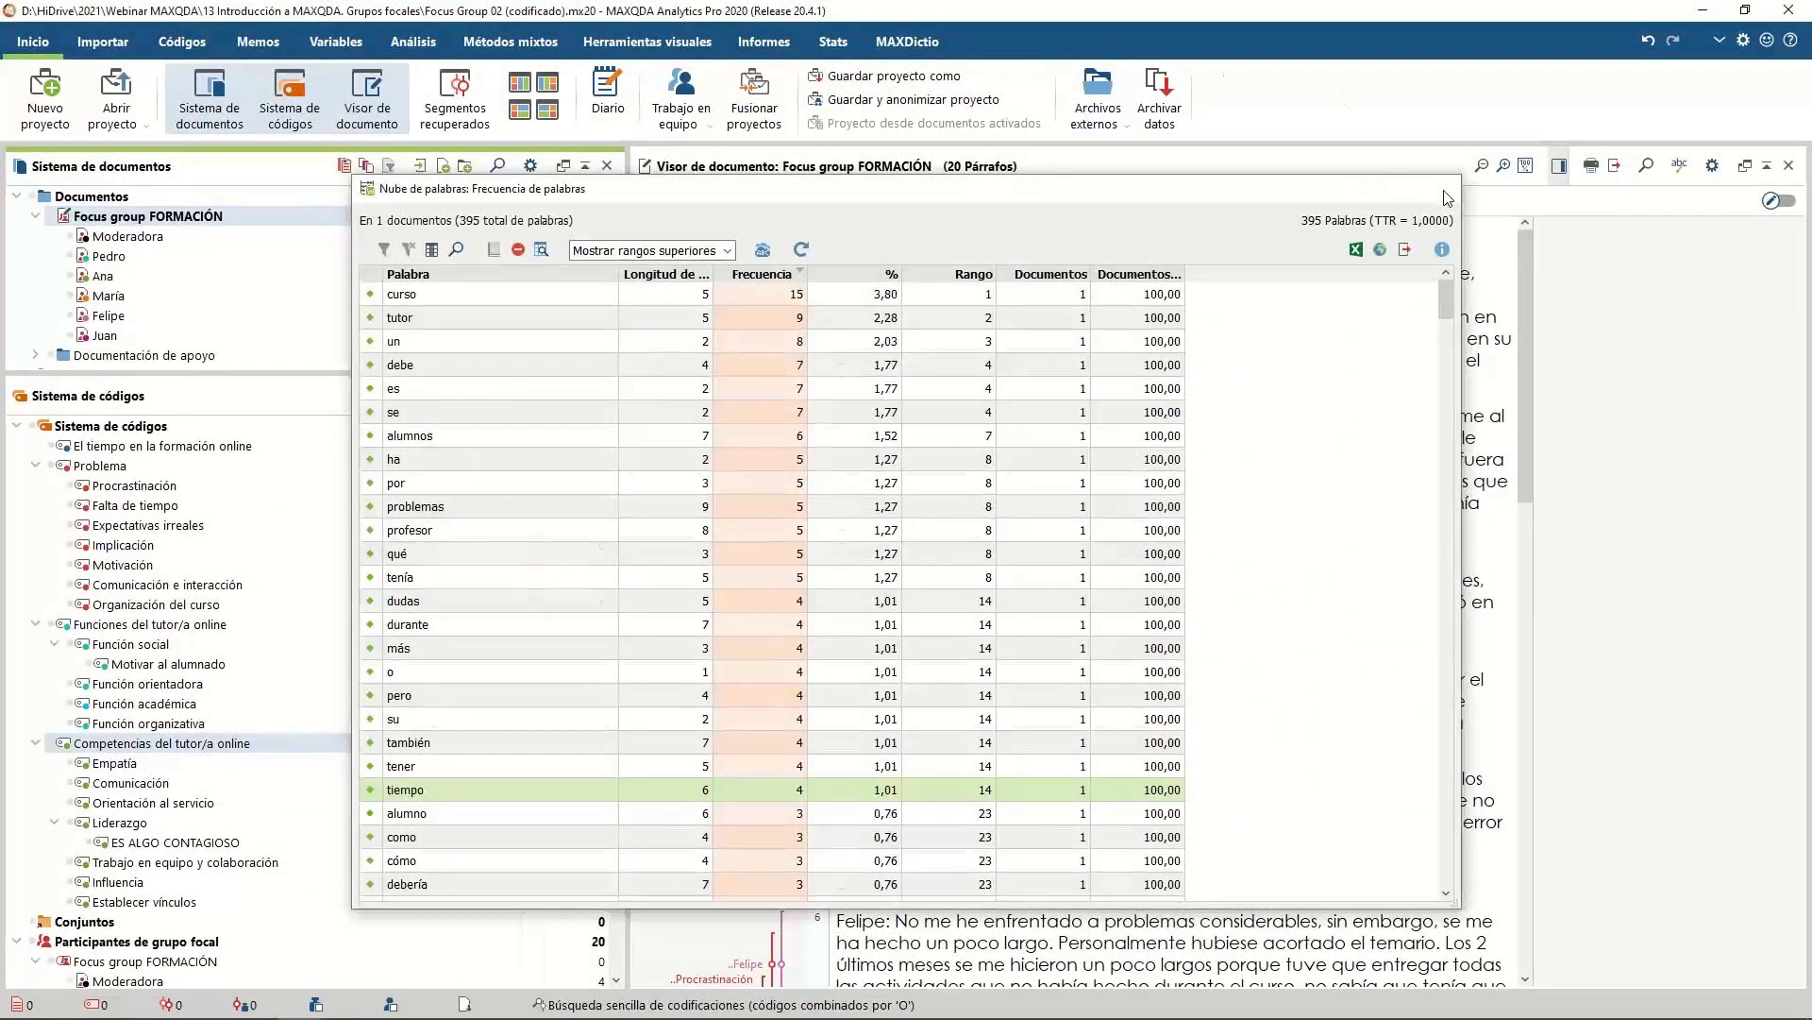
left_click(1448, 193)
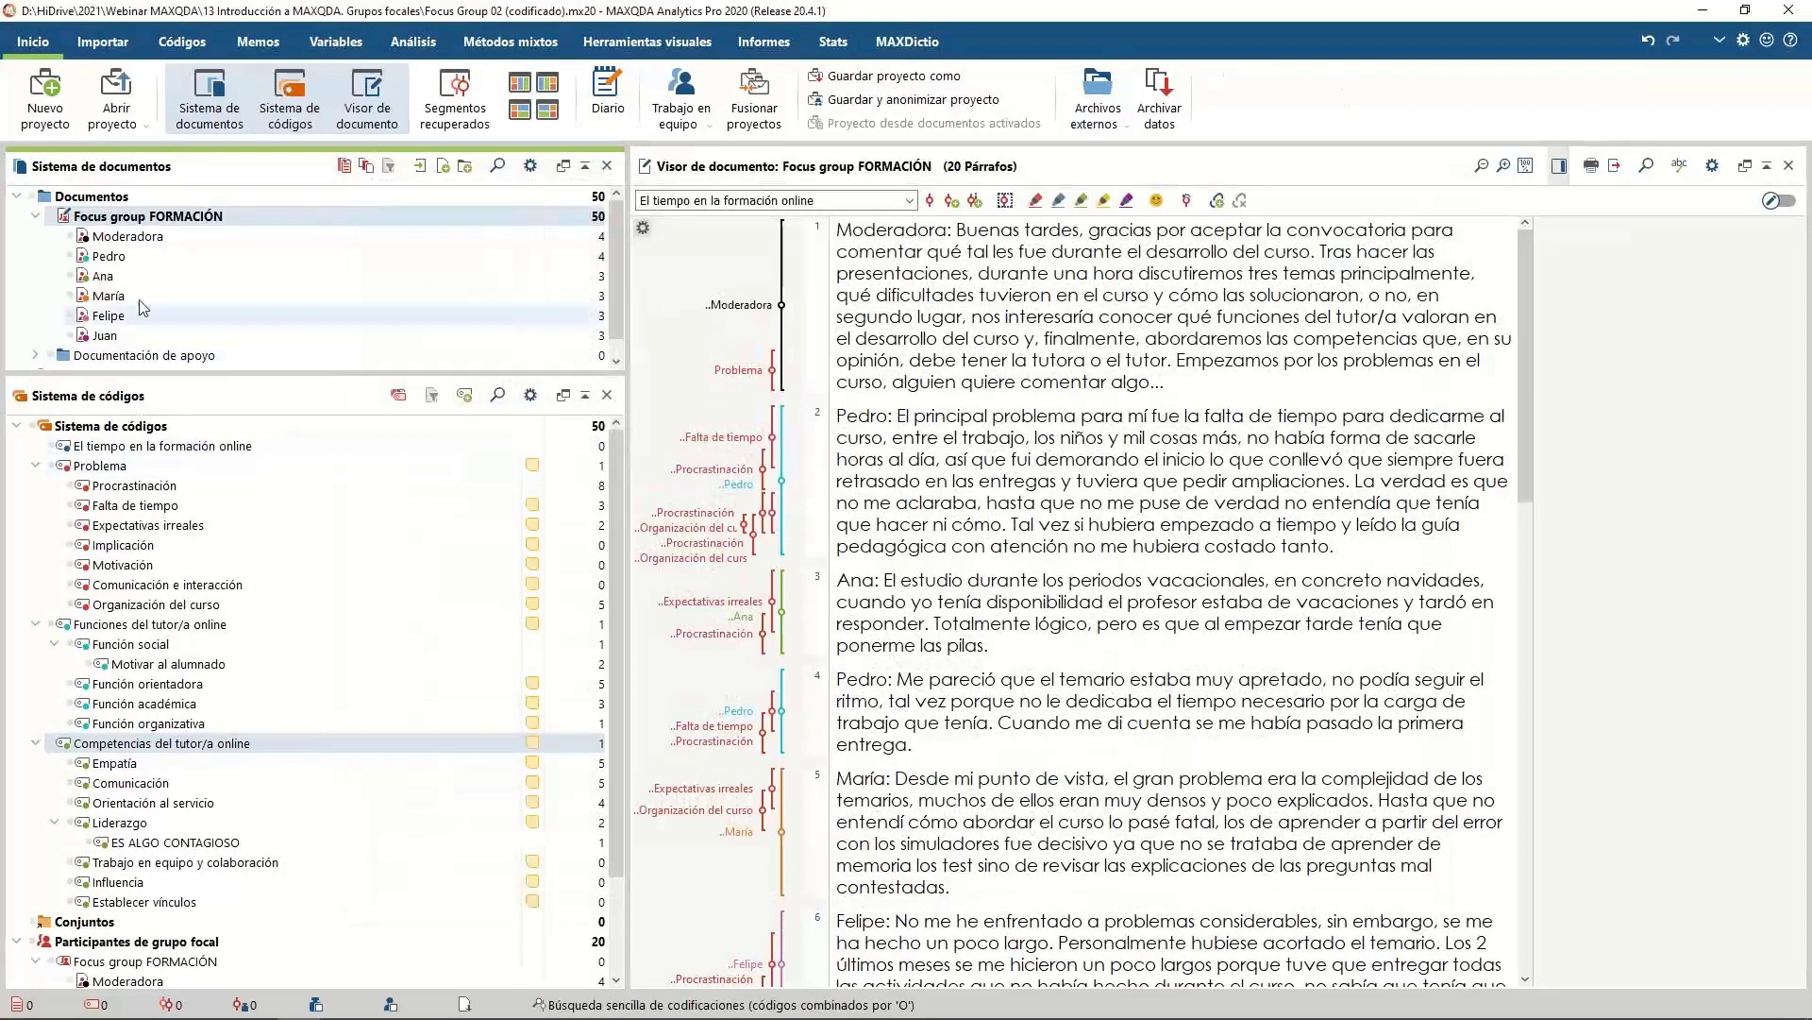
Generate a code cloud for Focus group FORMACIÓN, examine which codes are most prominent and close it
right_click(146, 217)
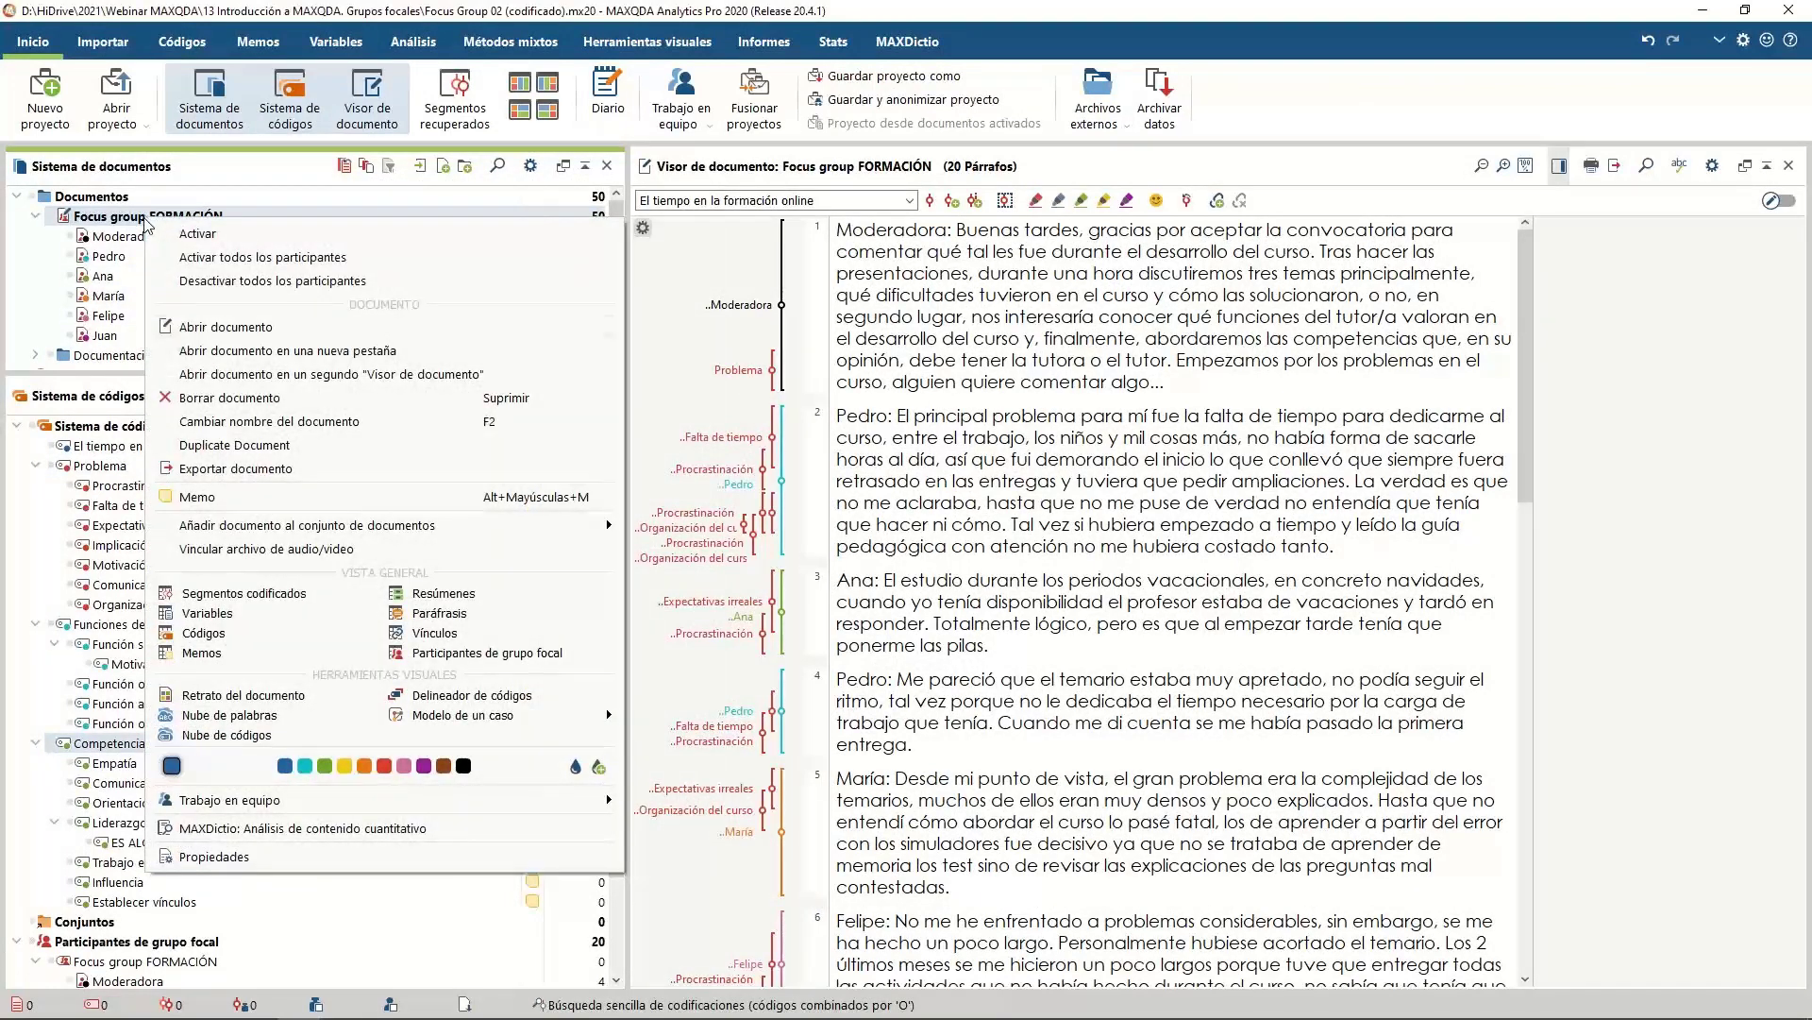
left_click(216, 736)
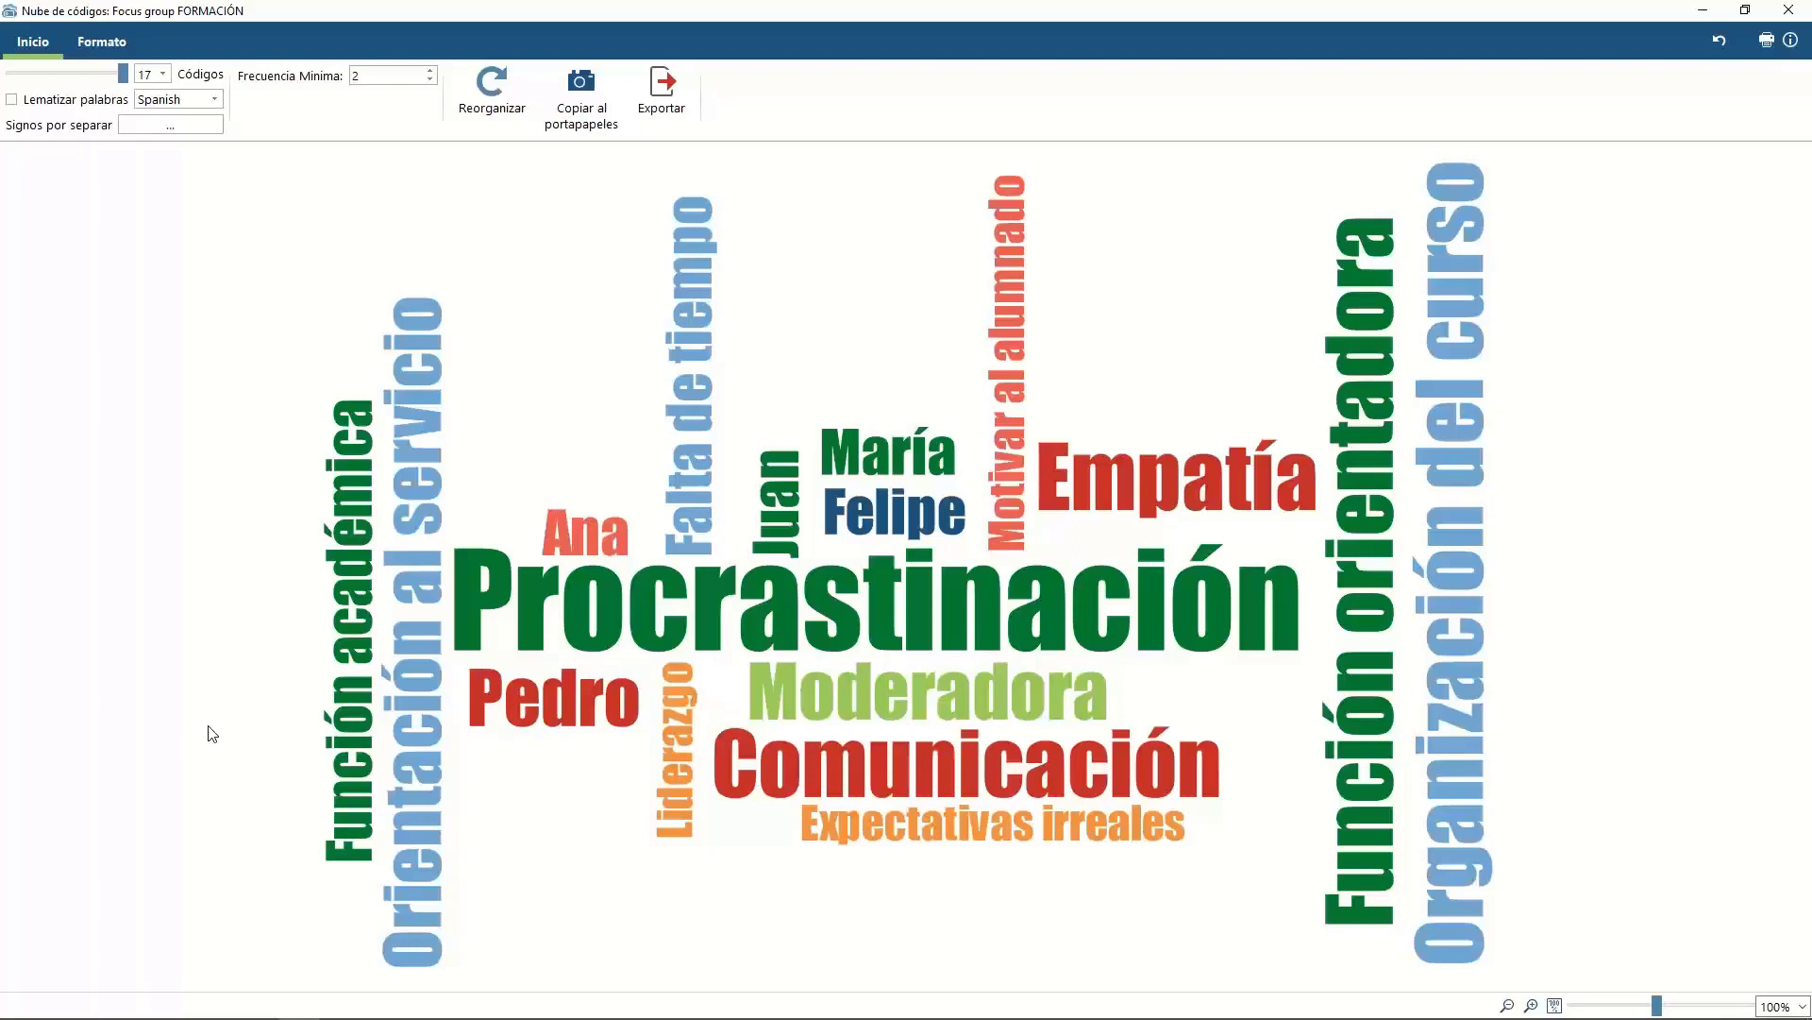
mouse_move(755, 623)
left_click(1789, 11)
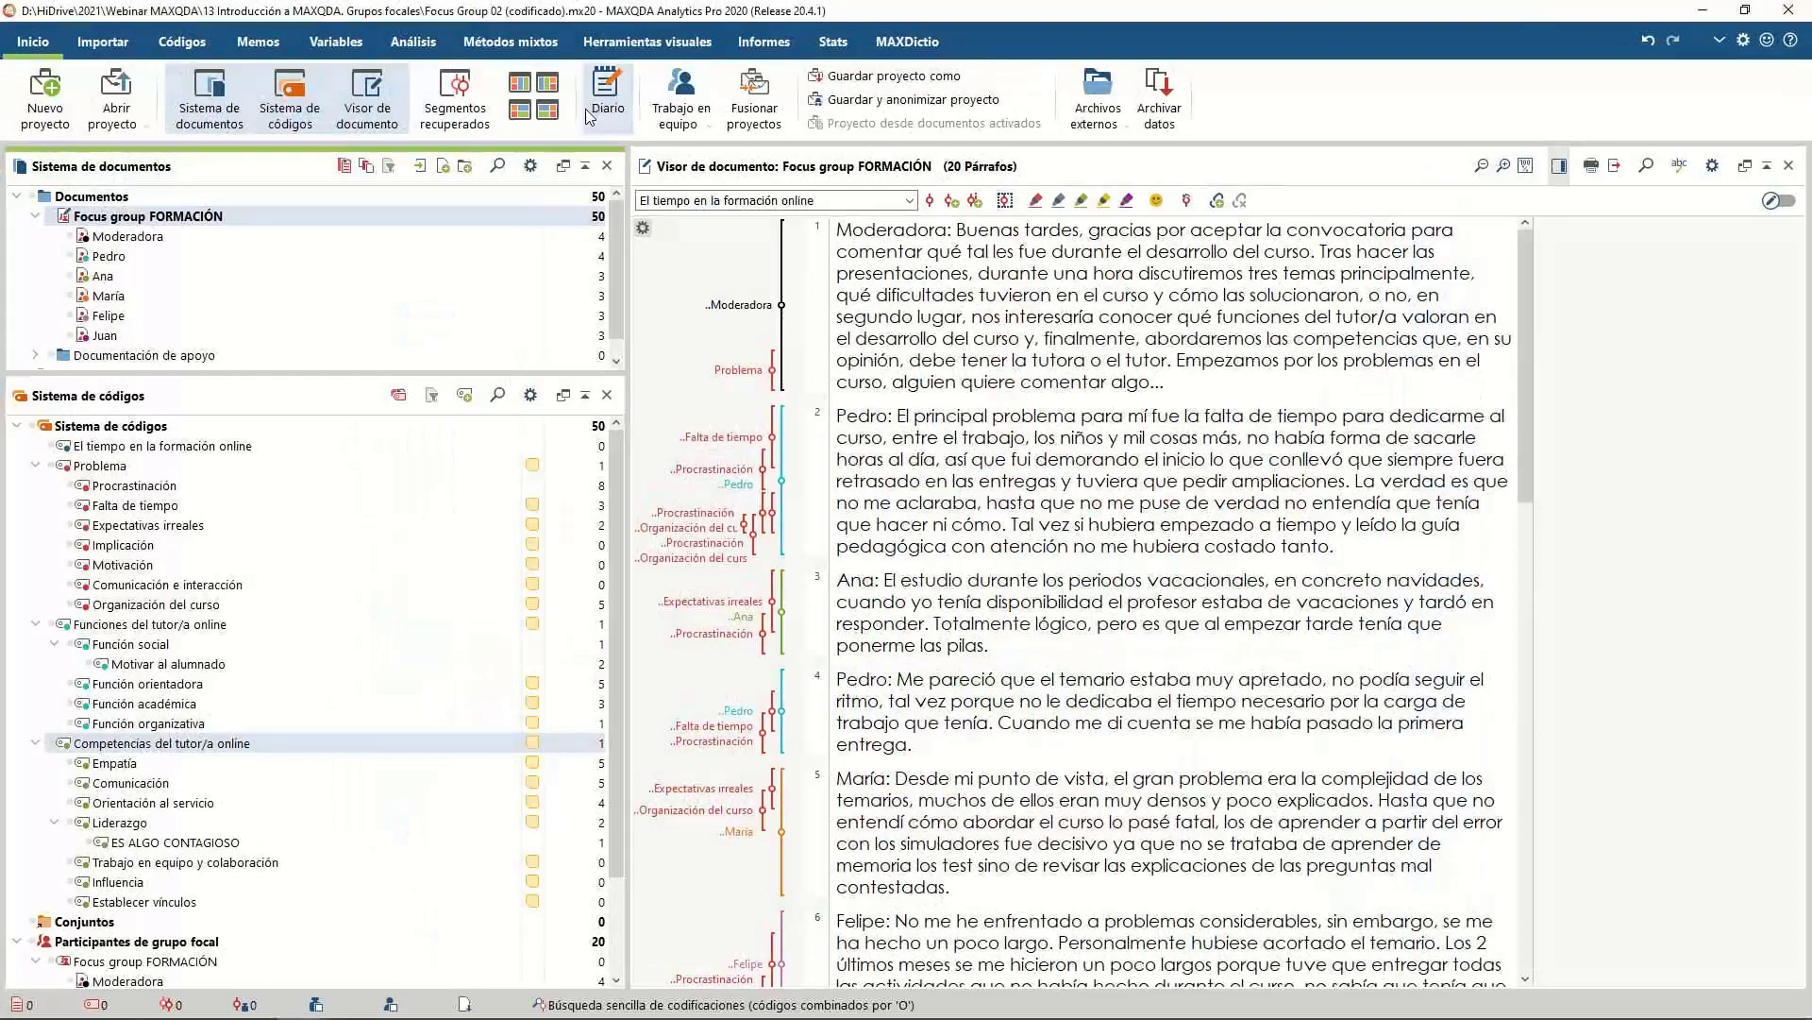
Activate Focus group FORMACIÓN and generate subcode statistics for the code Problema with coded segments as the unit of analysis
left_click(834, 42)
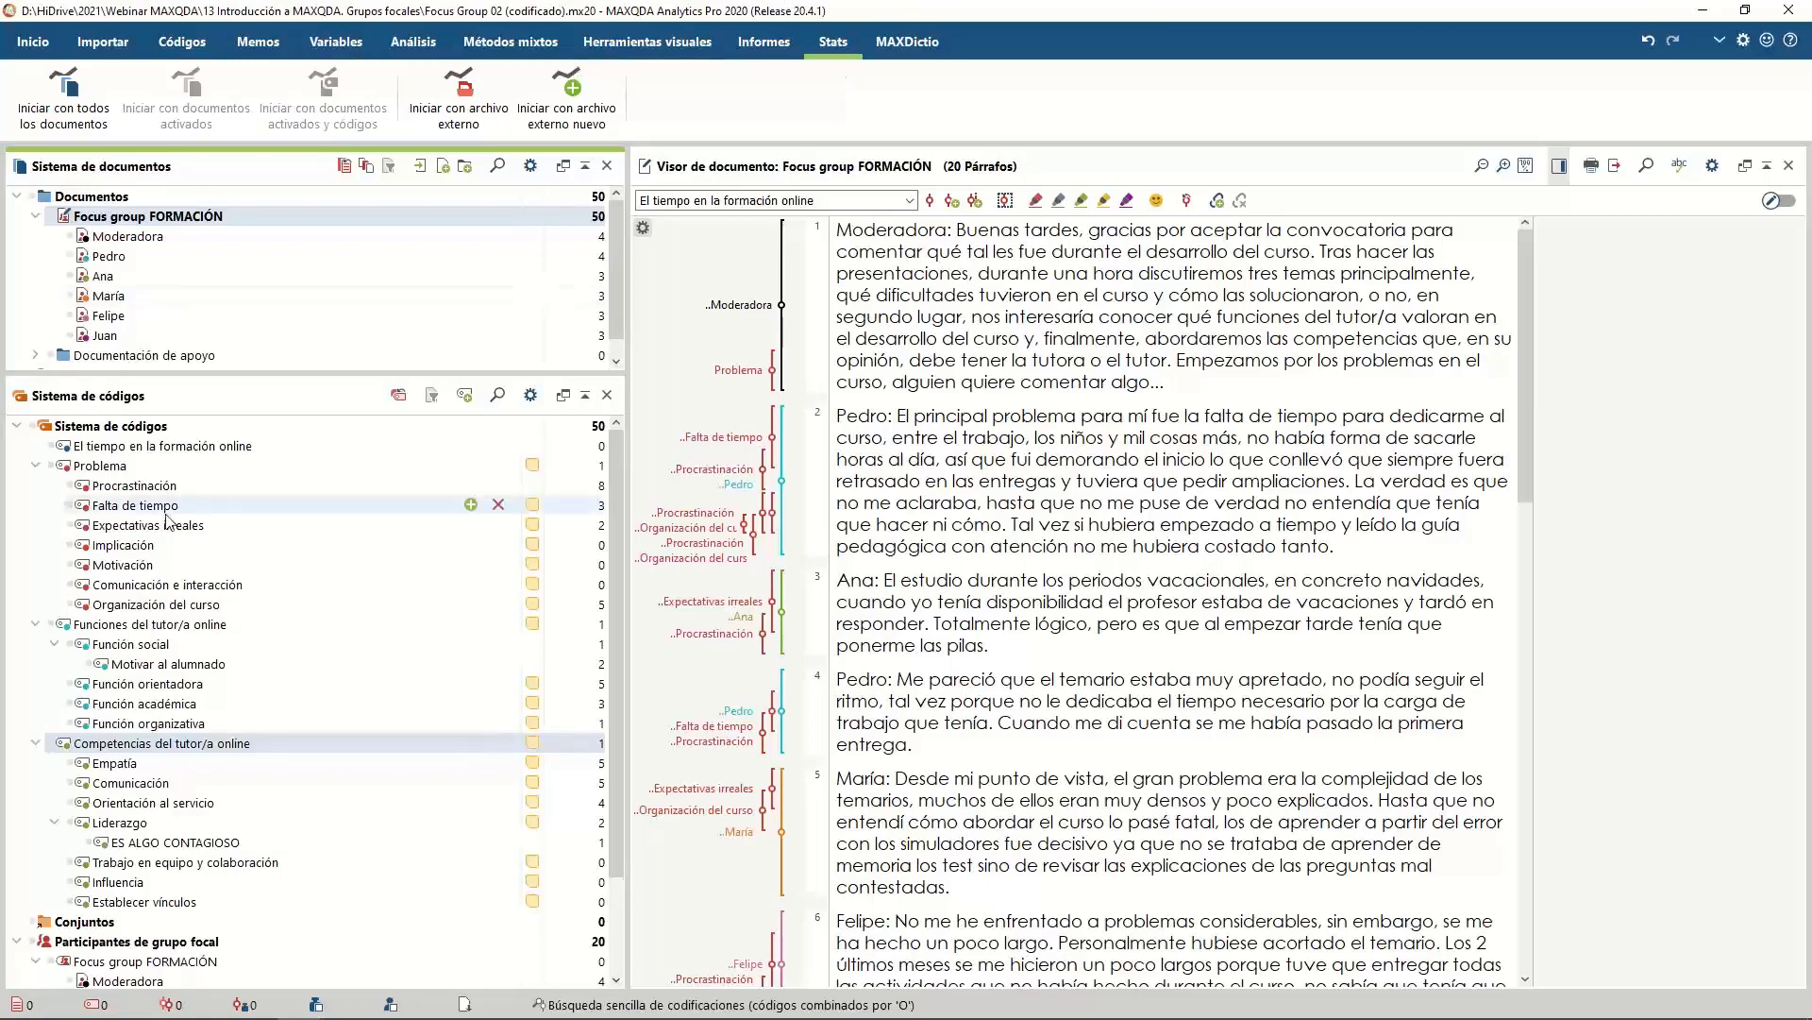
right_click(104, 466)
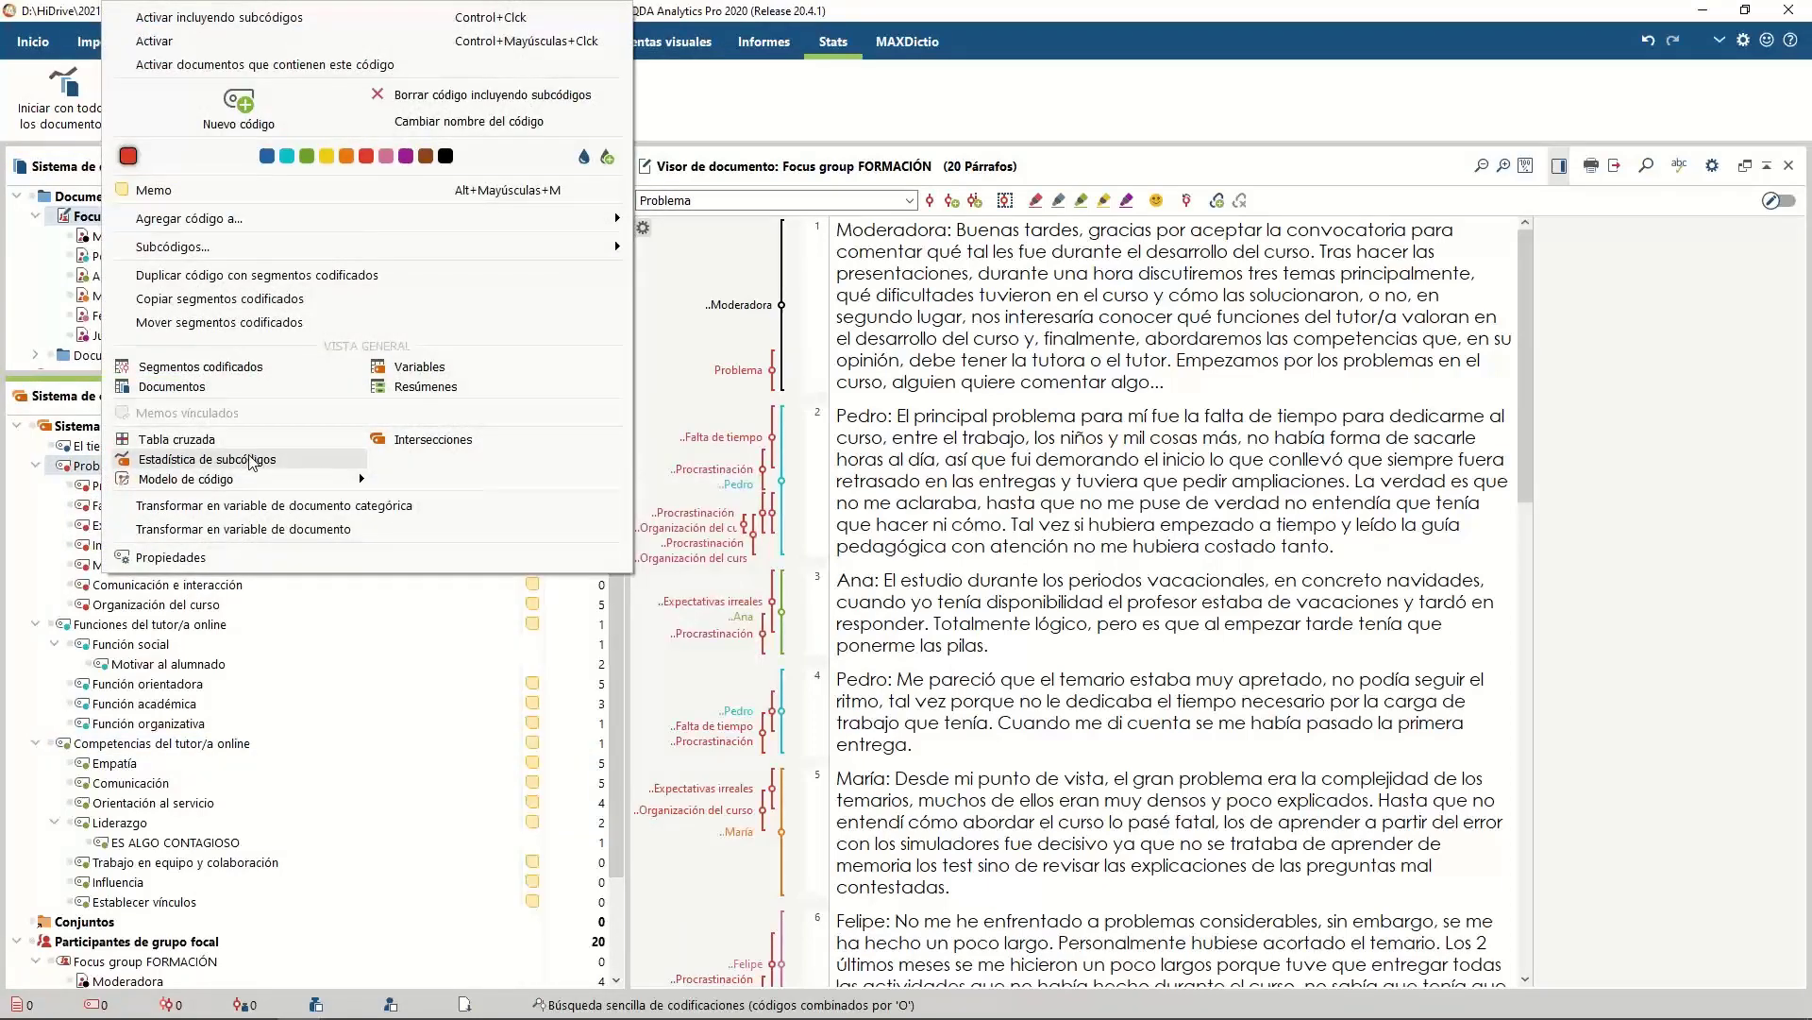
left_click(55, 222)
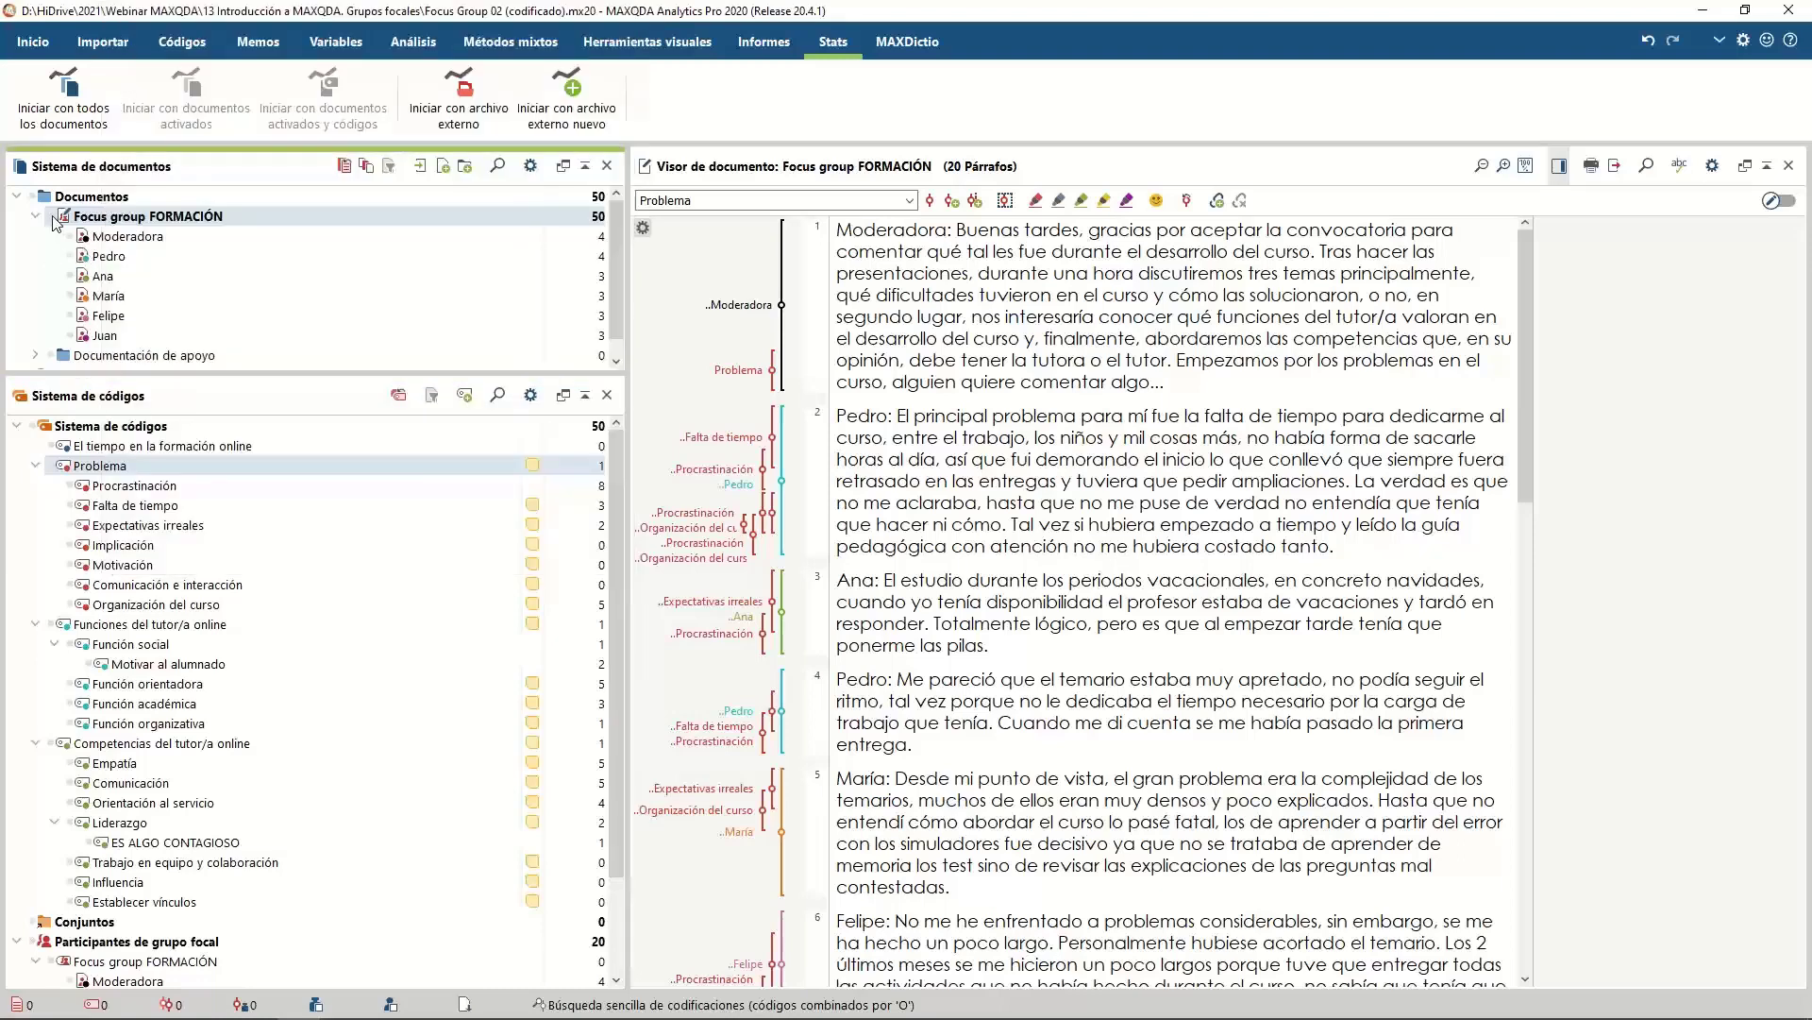
right_click(90, 216)
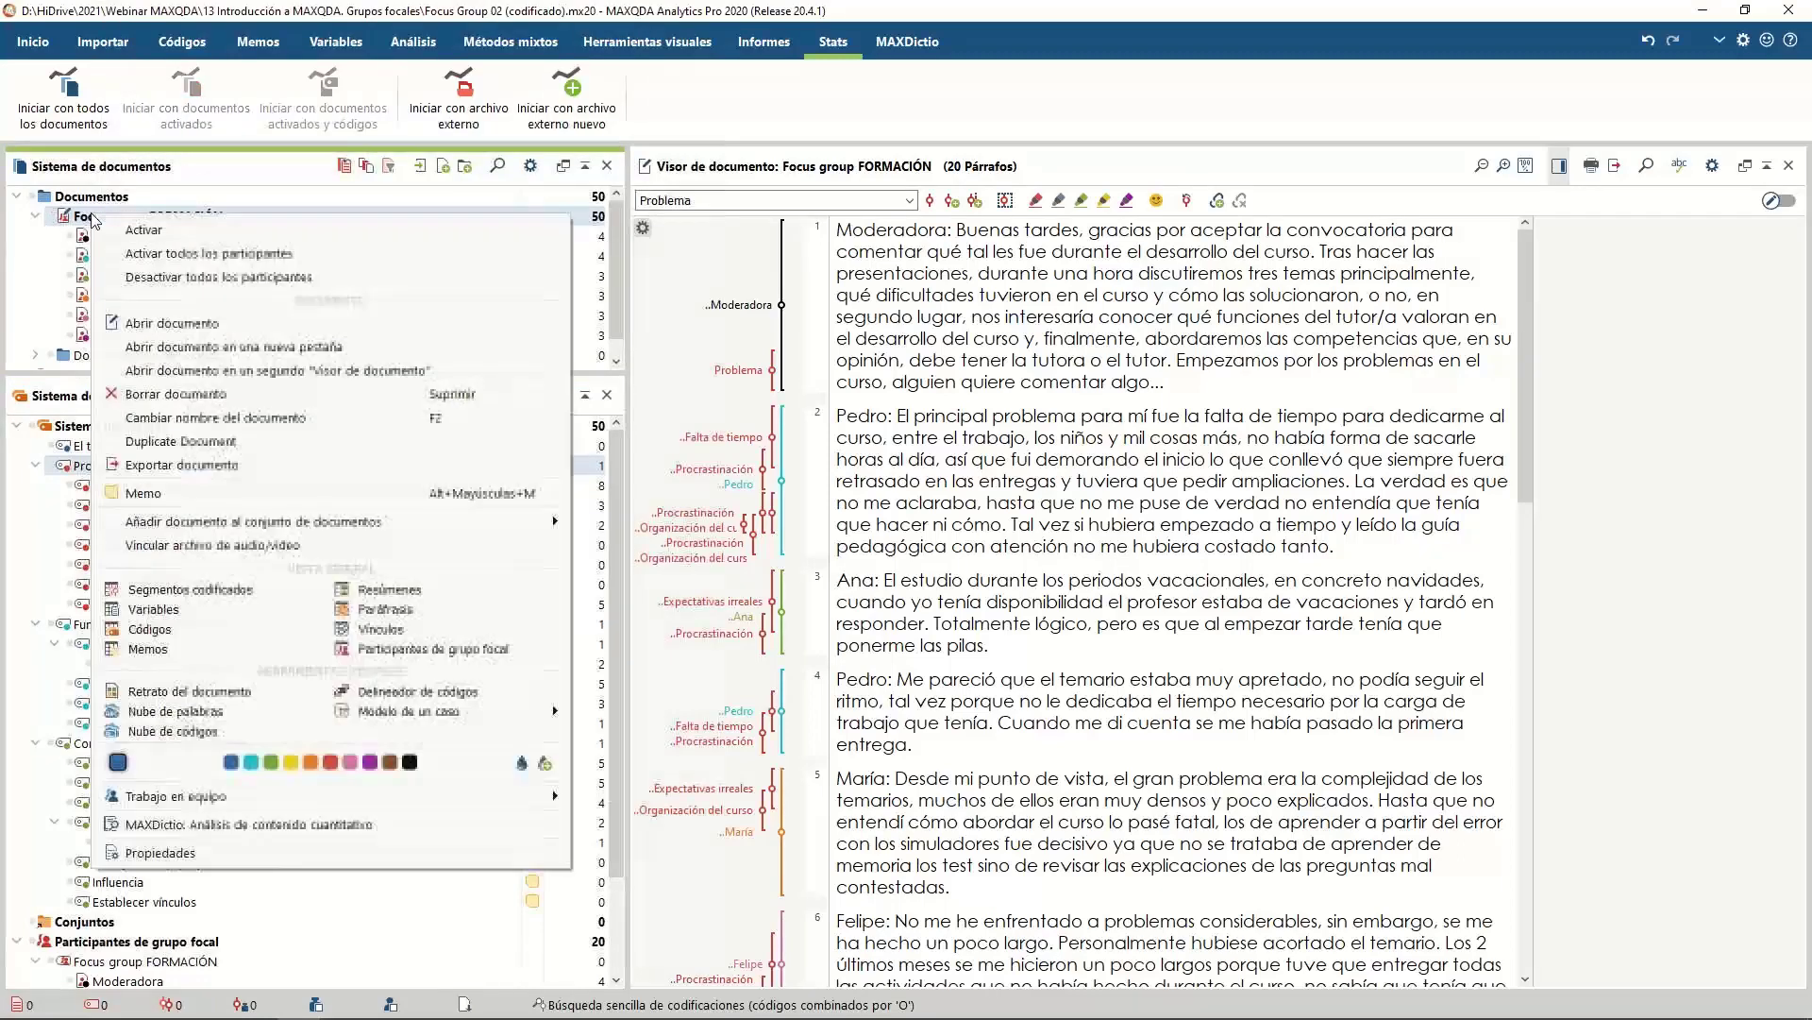
left_click(176, 238)
right_click(140, 468)
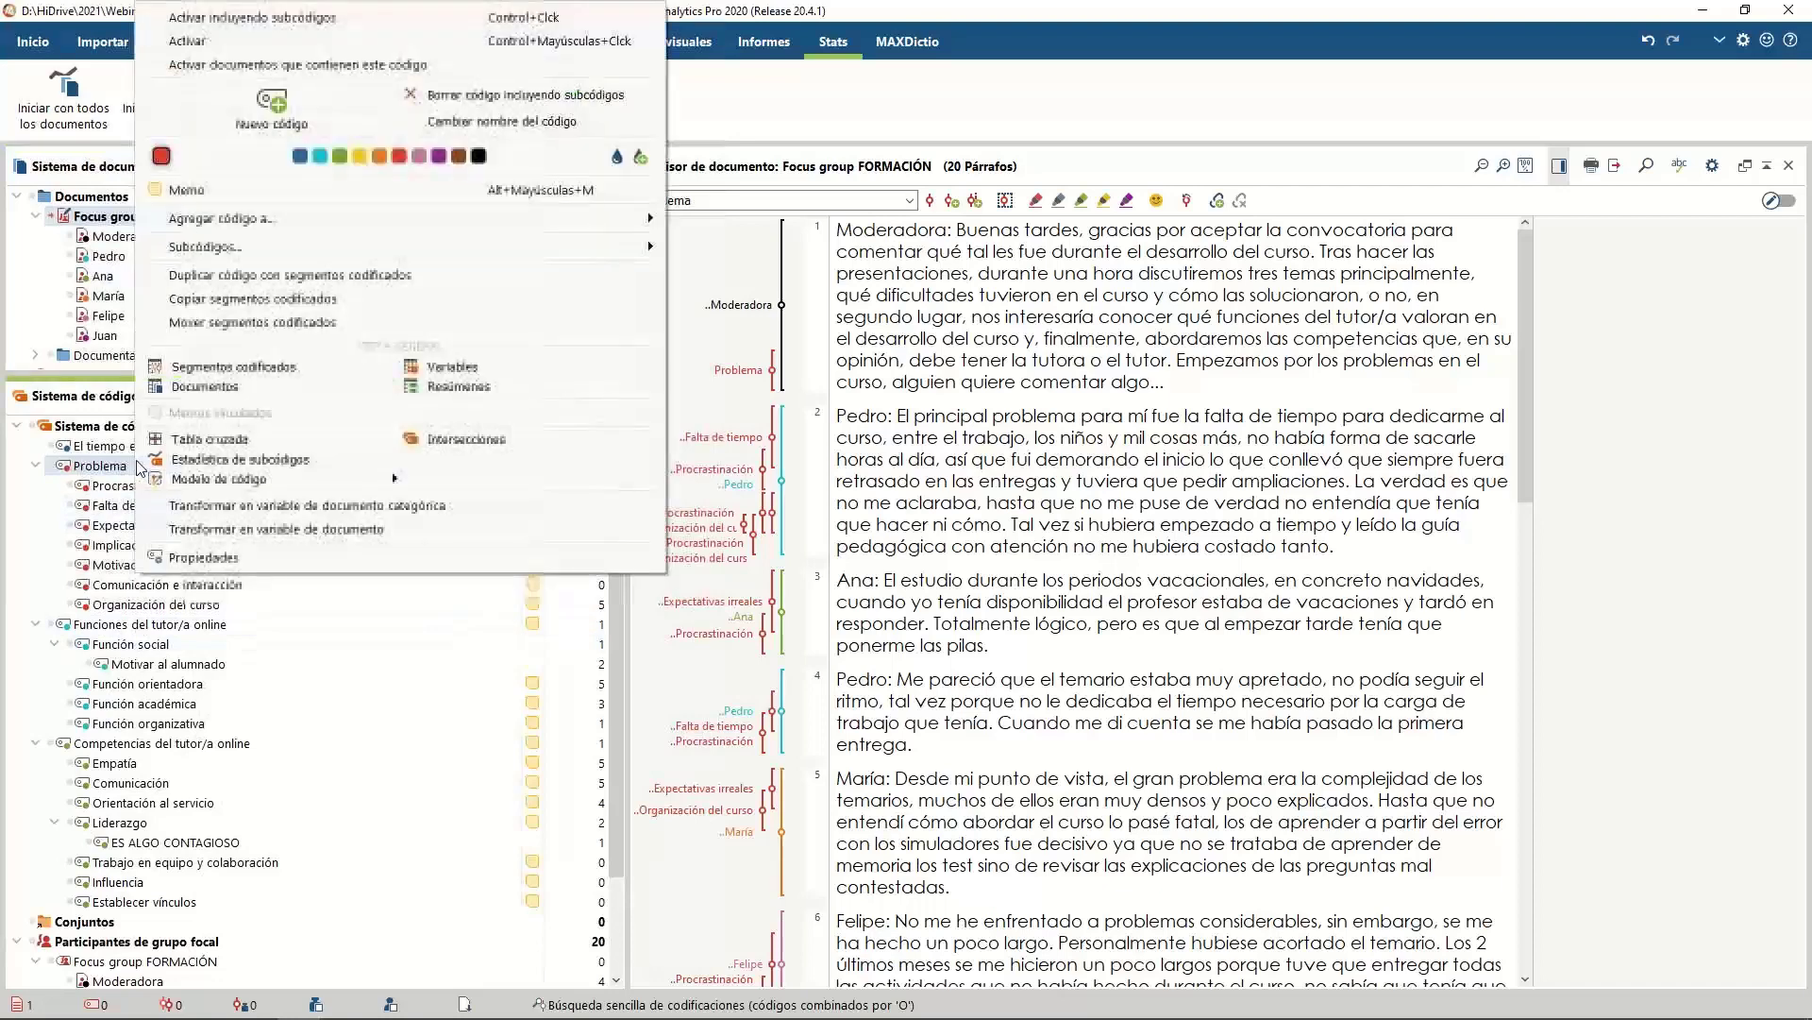
left_click(236, 460)
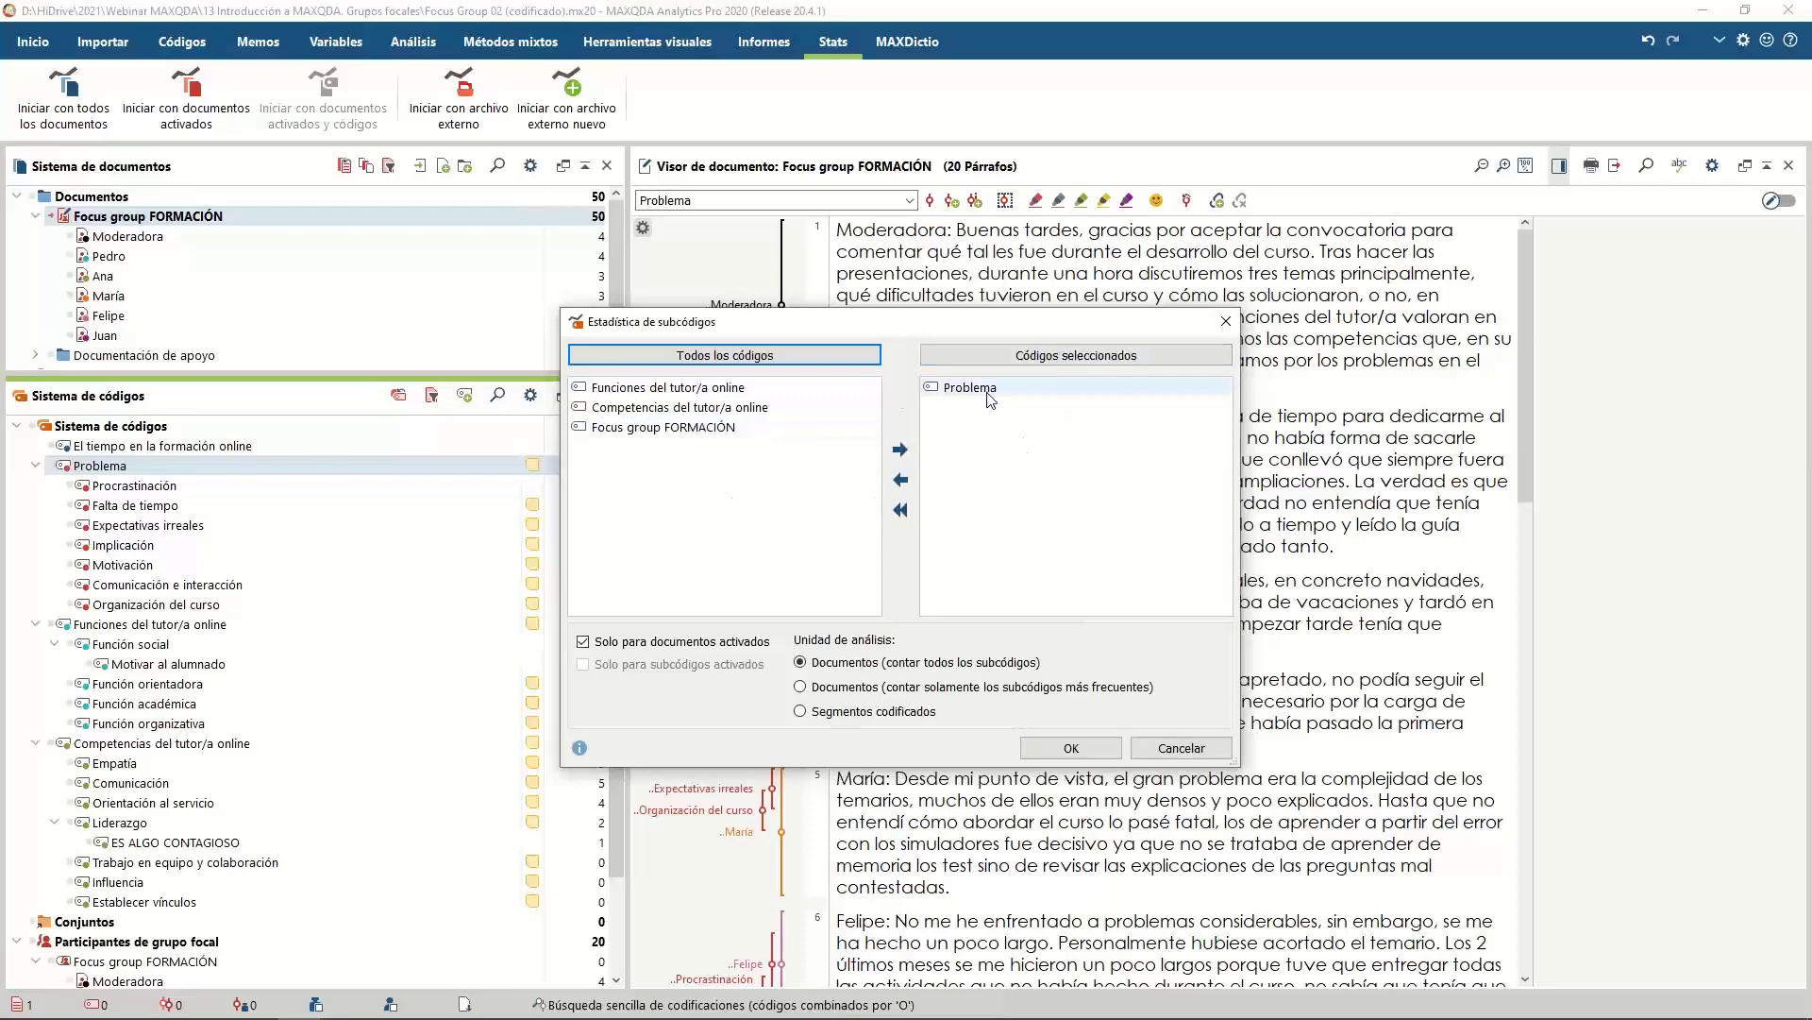
left_click(801, 711)
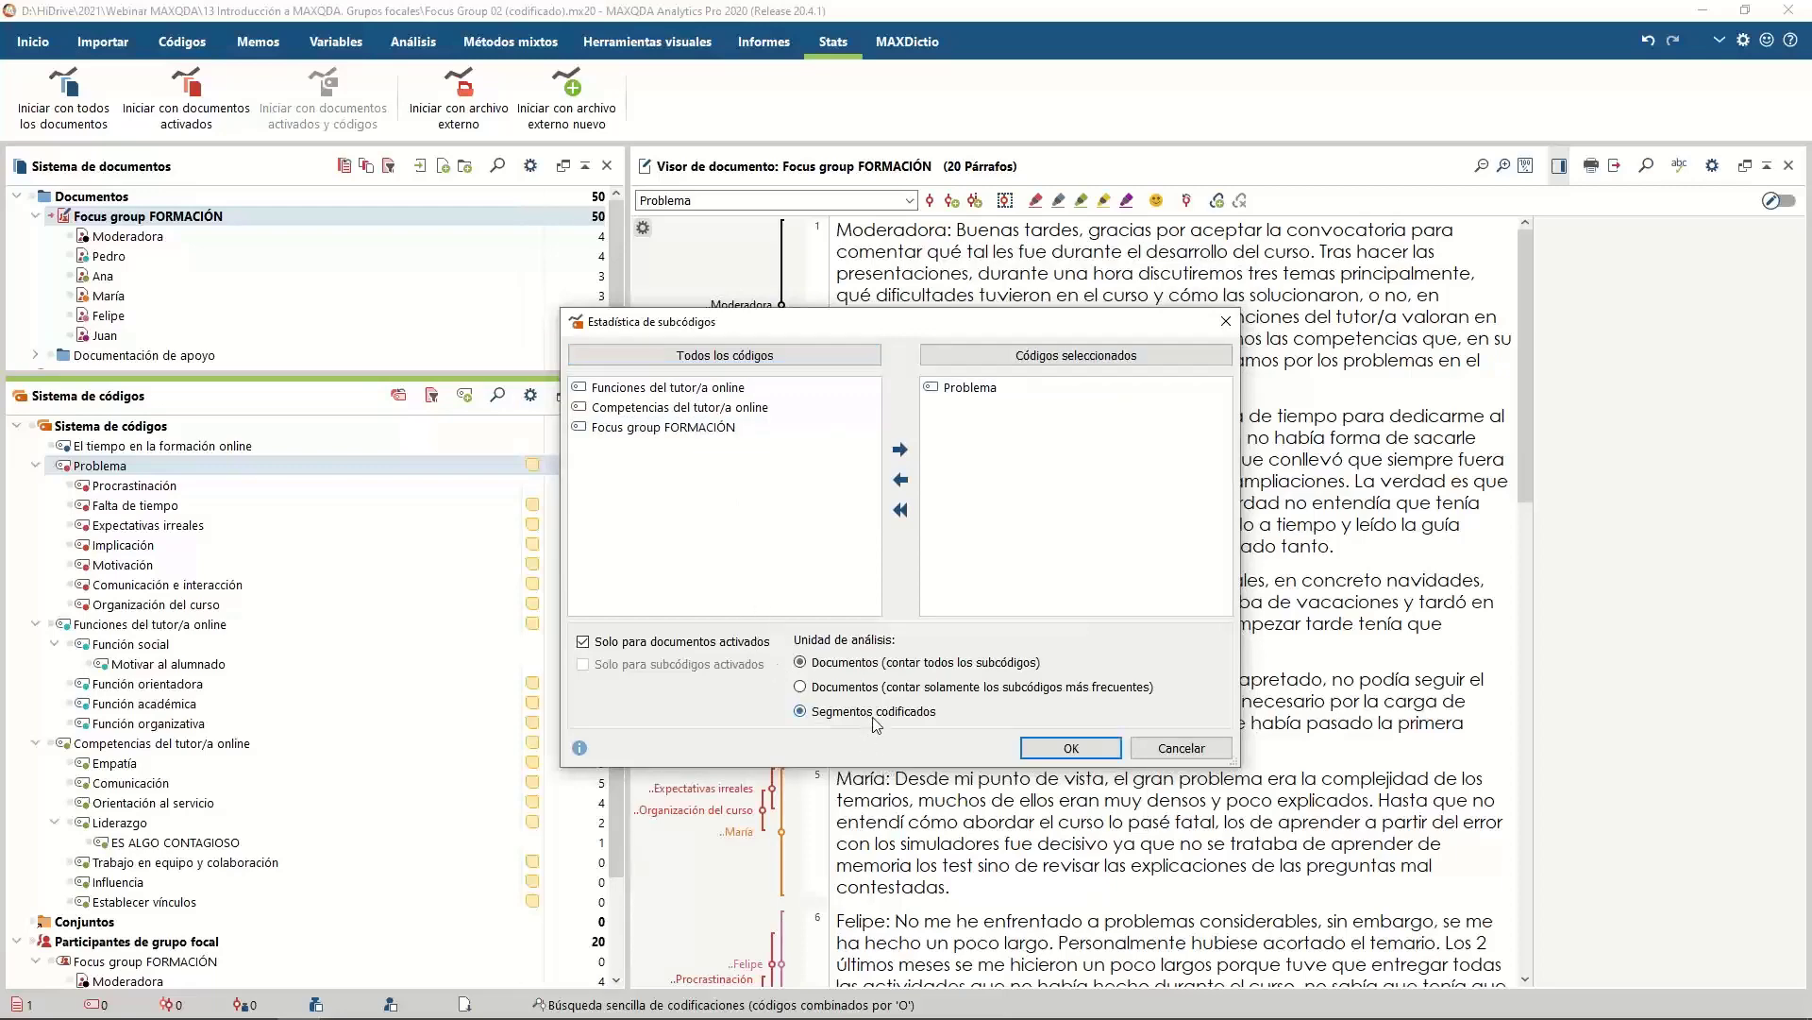
left_click(1016, 748)
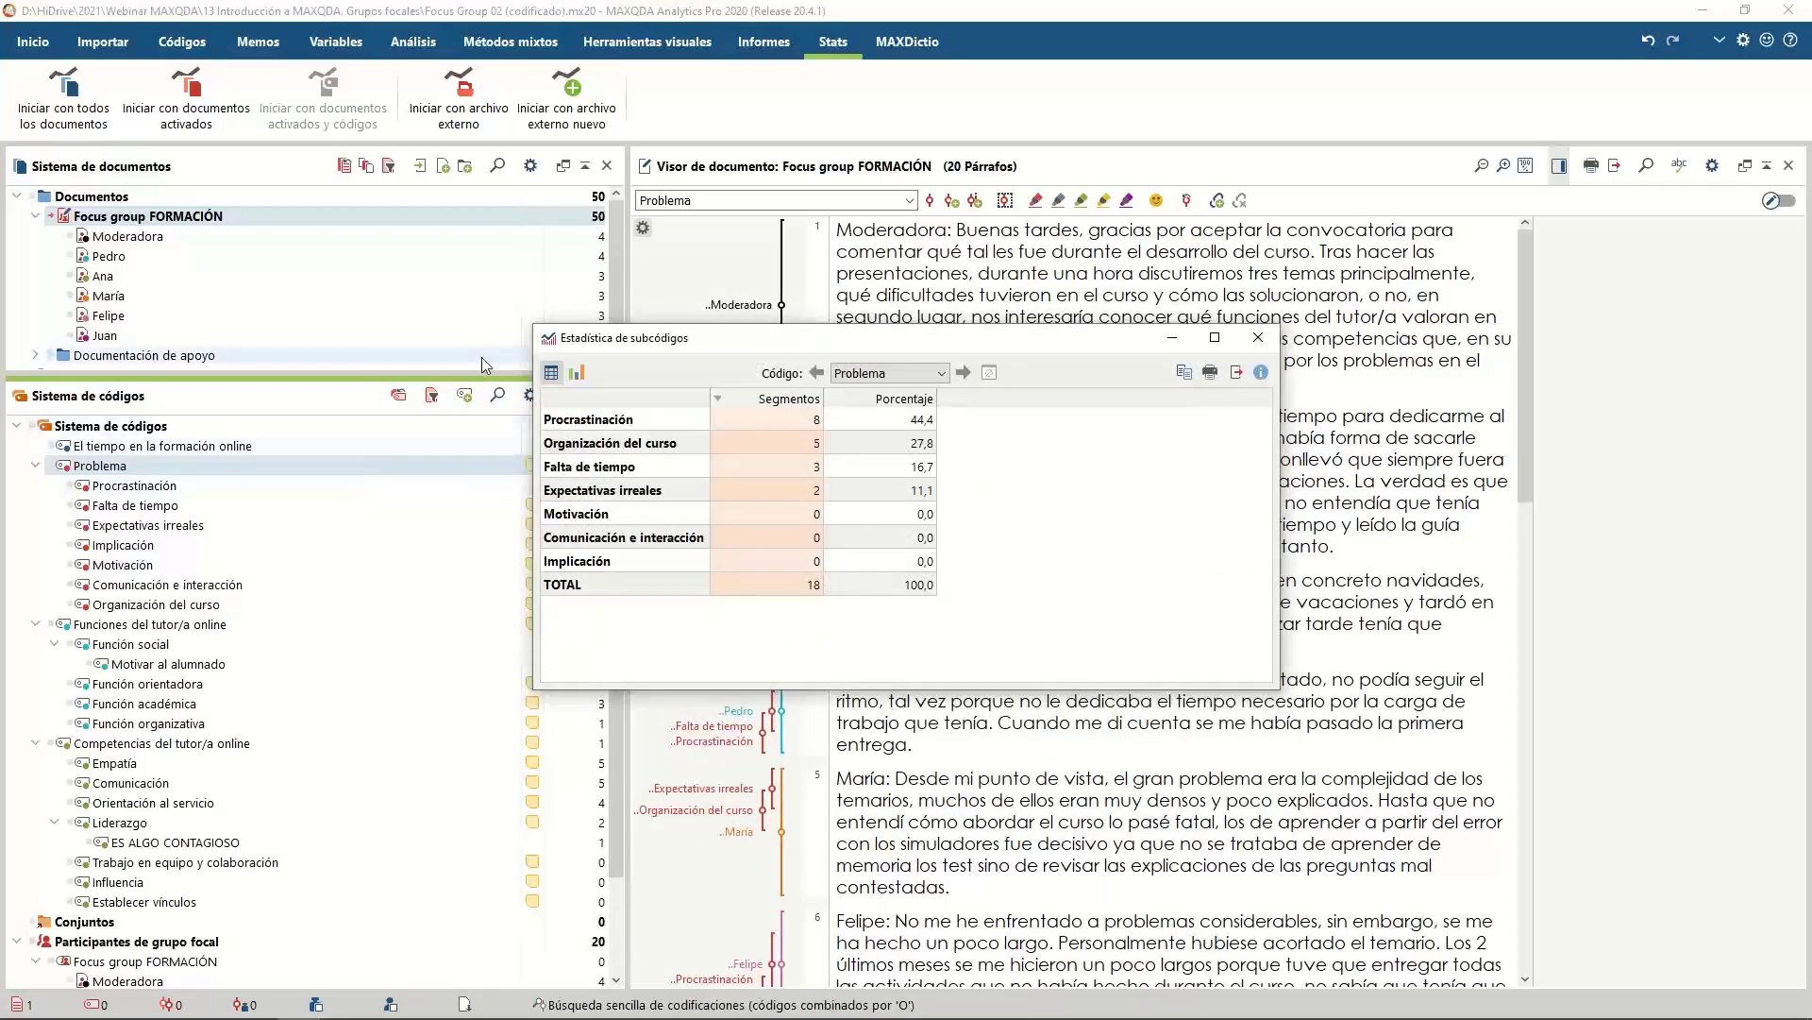
Examine the Problema subcode statistics as an enlarged bar chart and as a table, close them and deactivate the document
left_click_drag(718, 337, 878, 309)
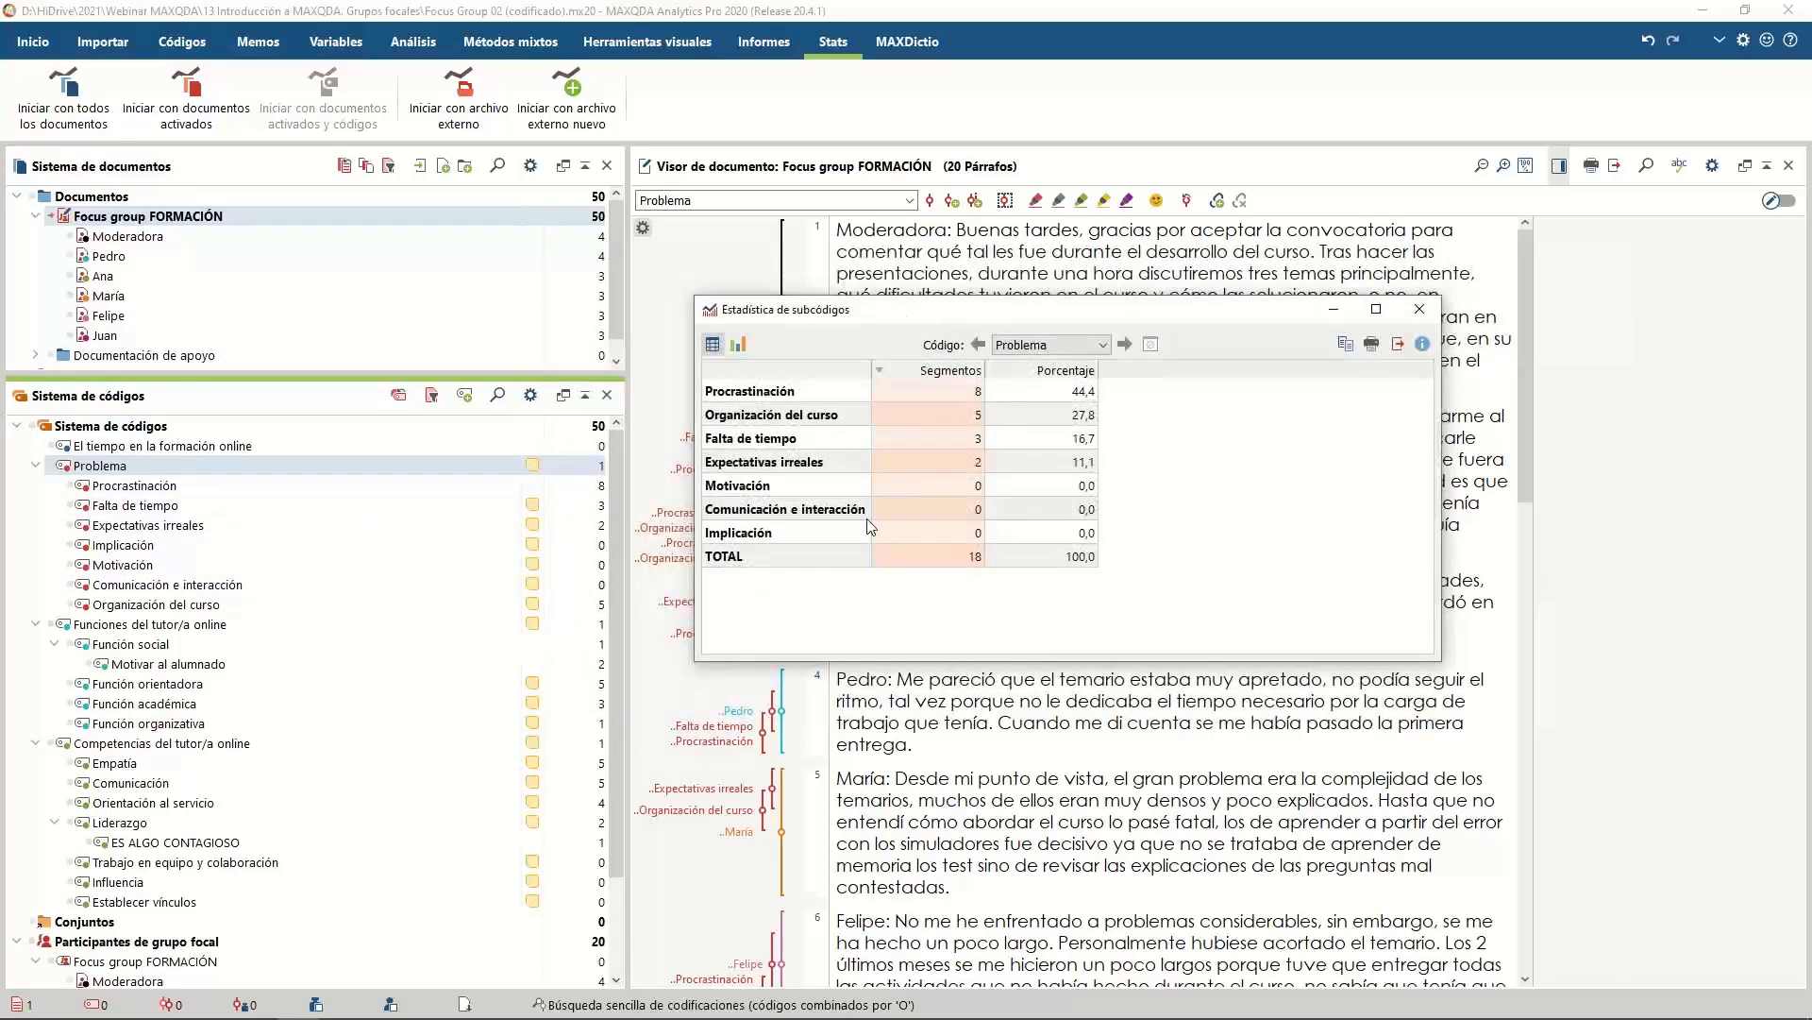
left_click(739, 346)
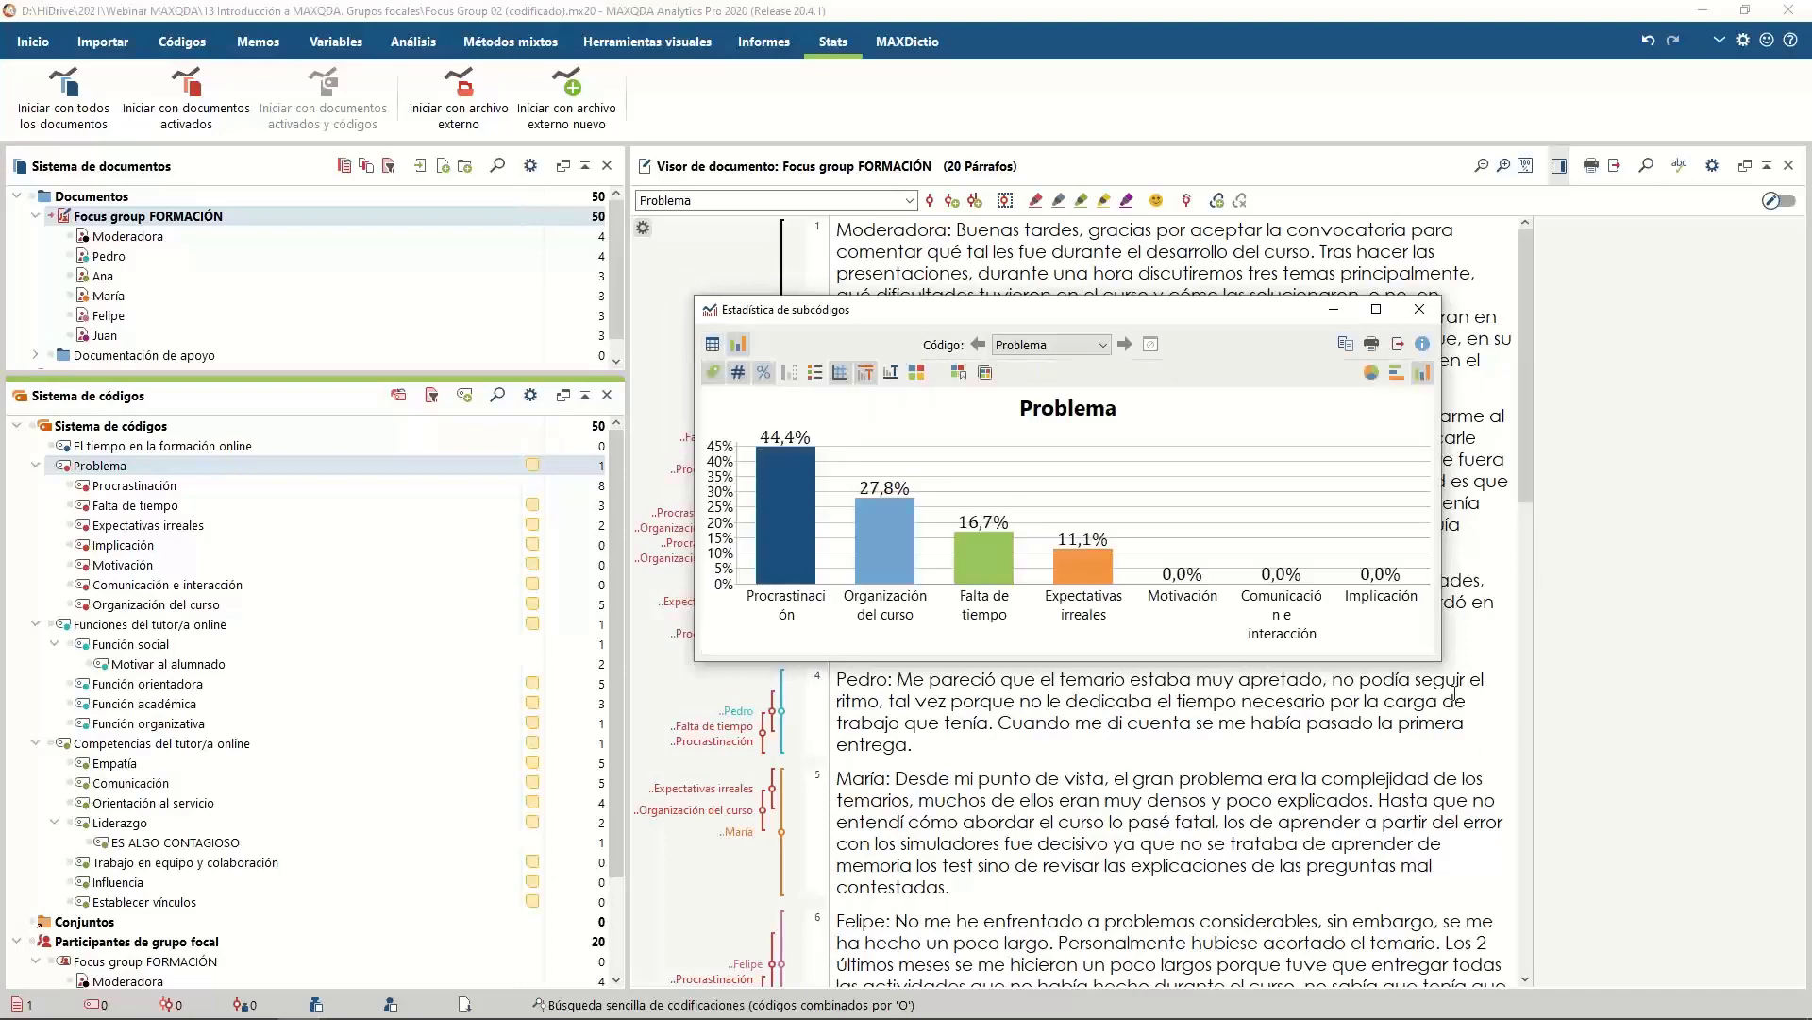
left_click_drag(1440, 658, 1641, 772)
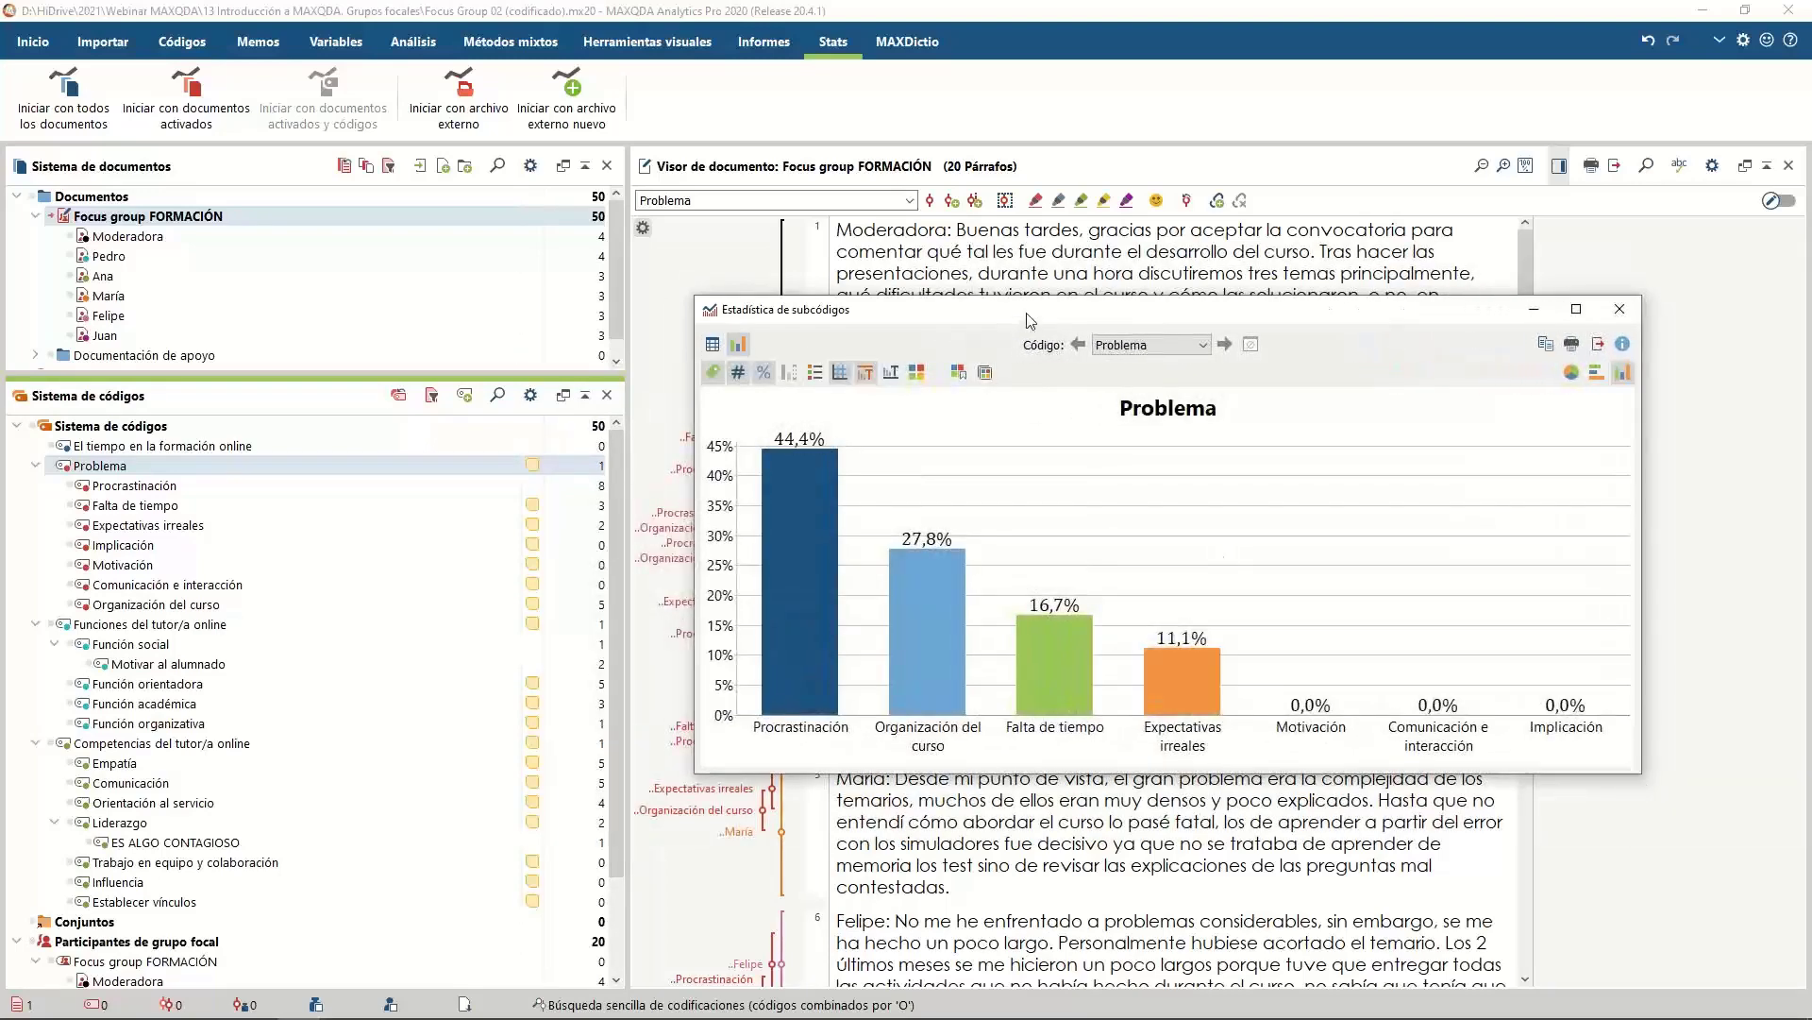
left_click_drag(1027, 314, 703, 190)
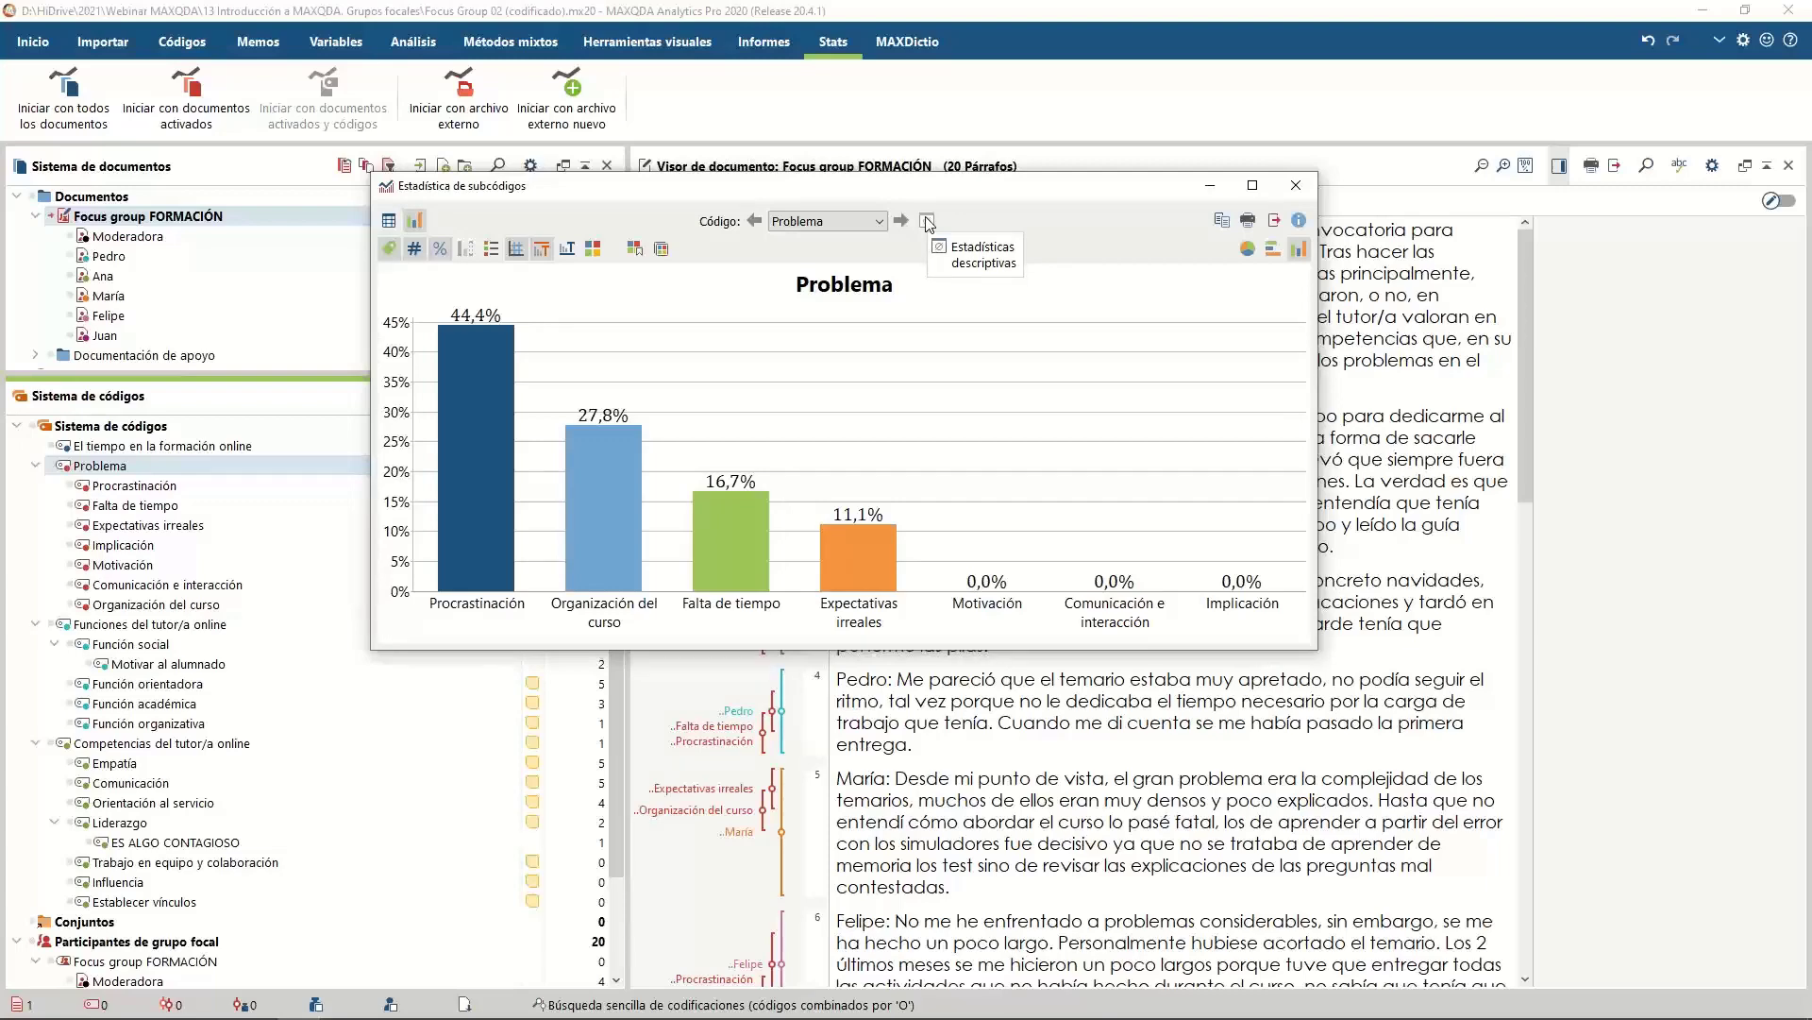
left_click(388, 221)
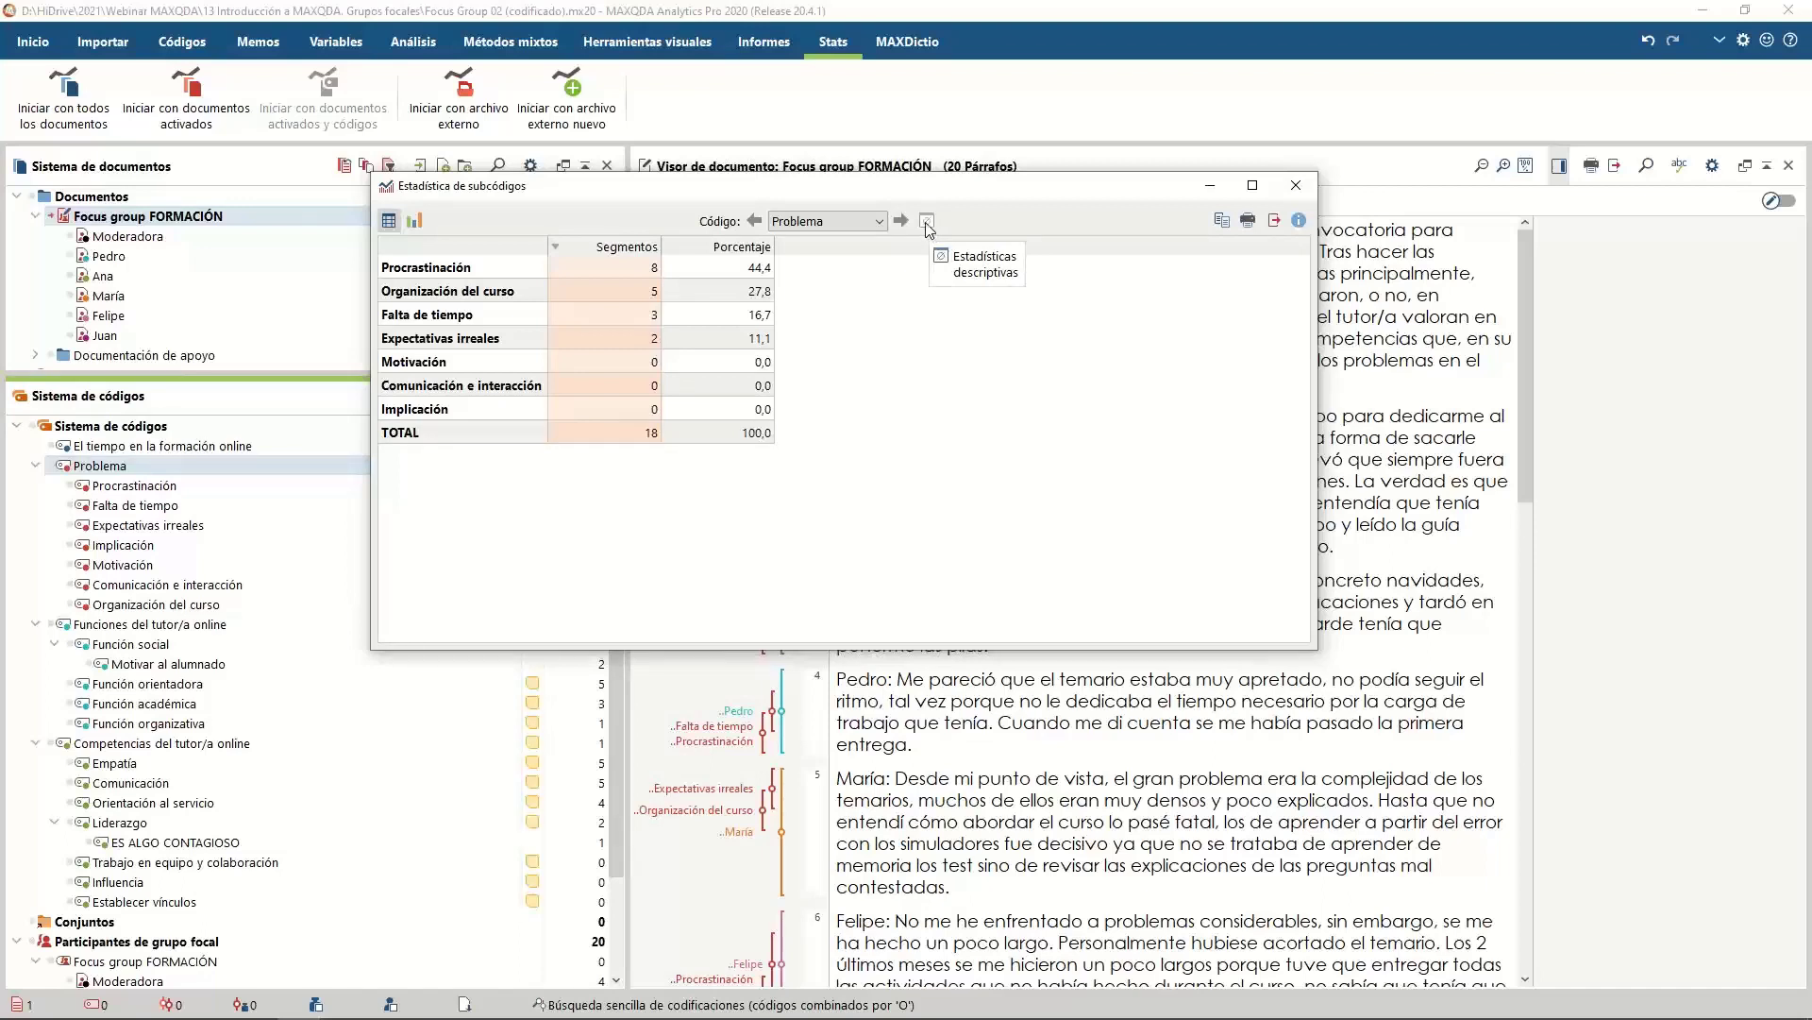
left_click(418, 221)
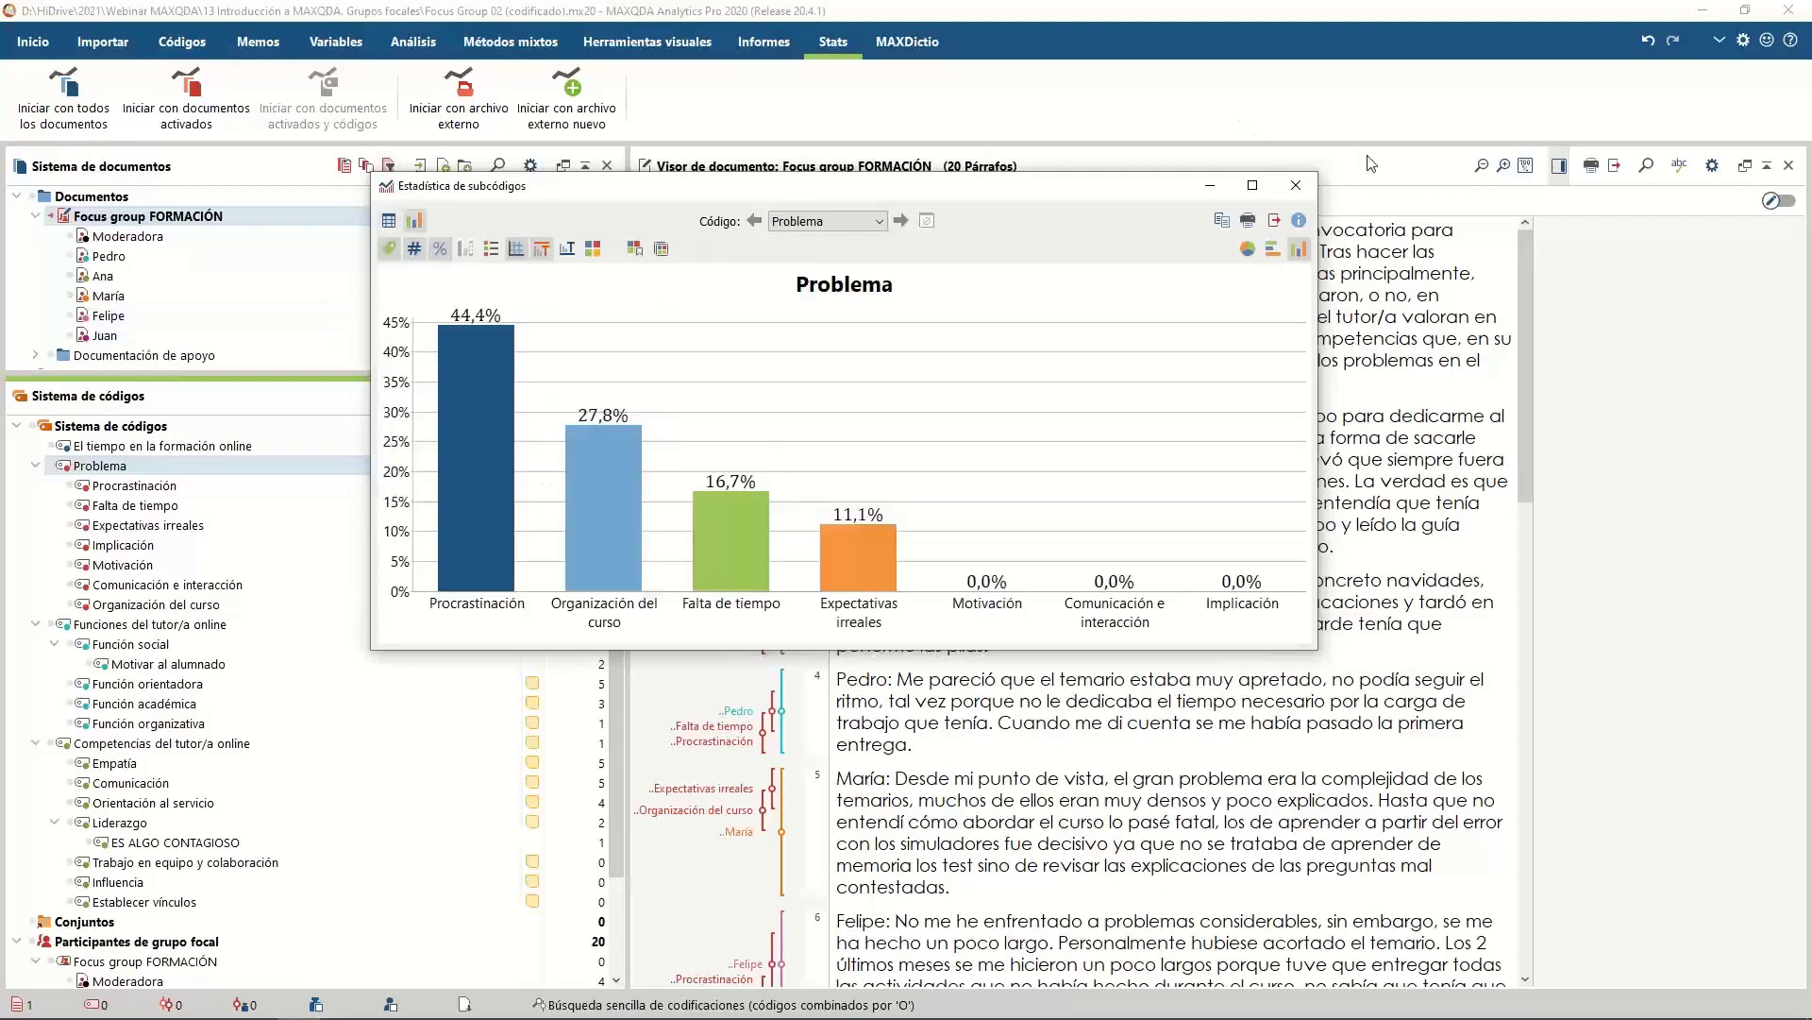
left_click(1305, 189)
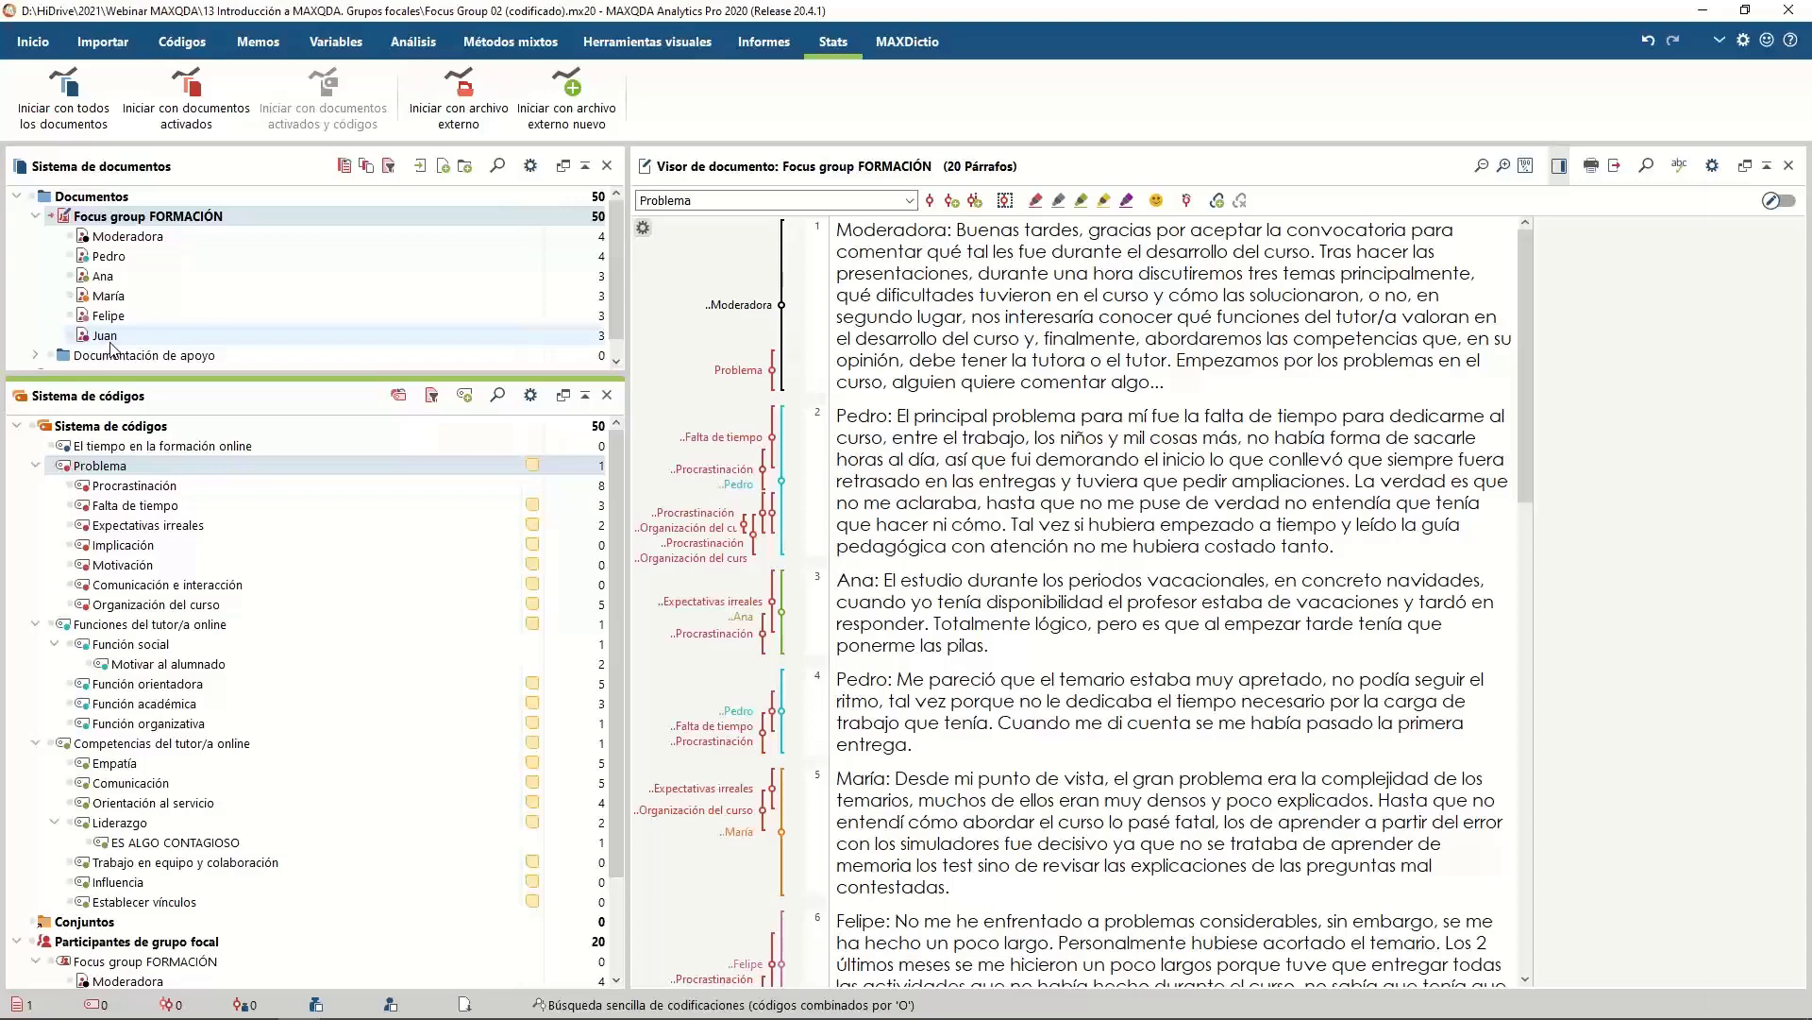
left_click(345, 166)
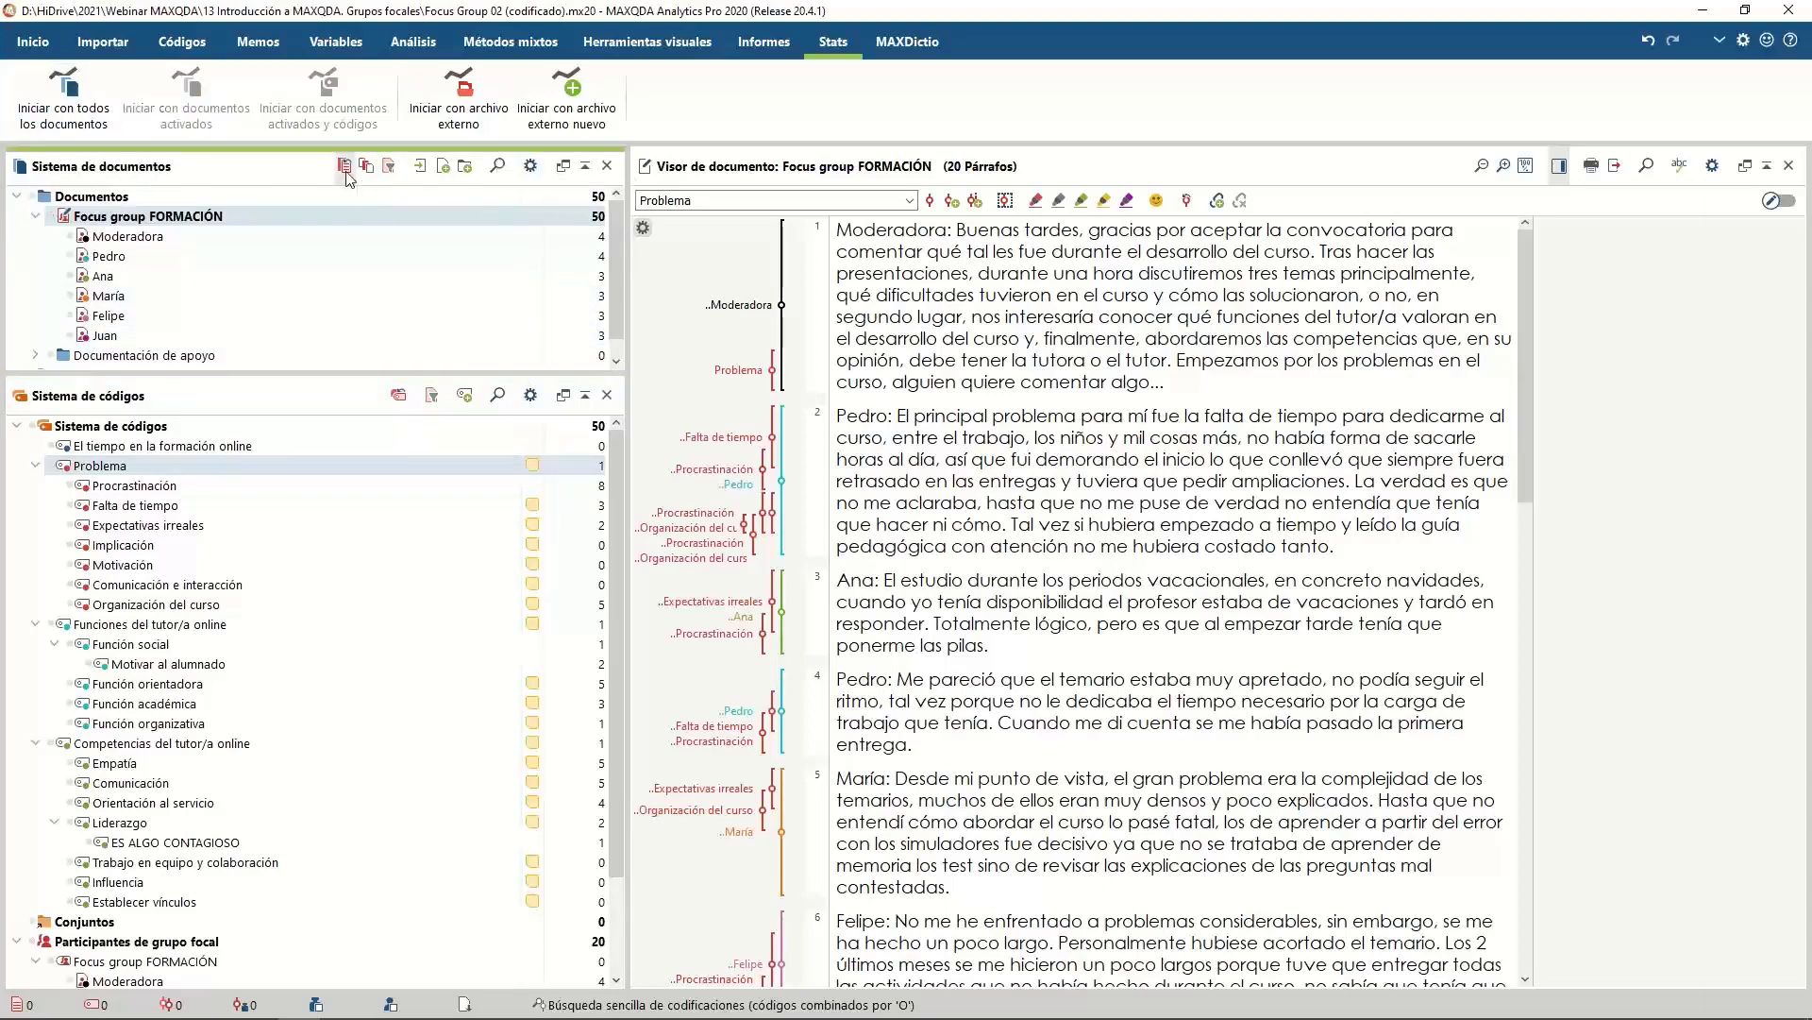
Create a single-case model of Focus group FORMACIÓN with the 15 most frequent codes, line widths reflecting code frequency and no coded segments
right_click(137, 219)
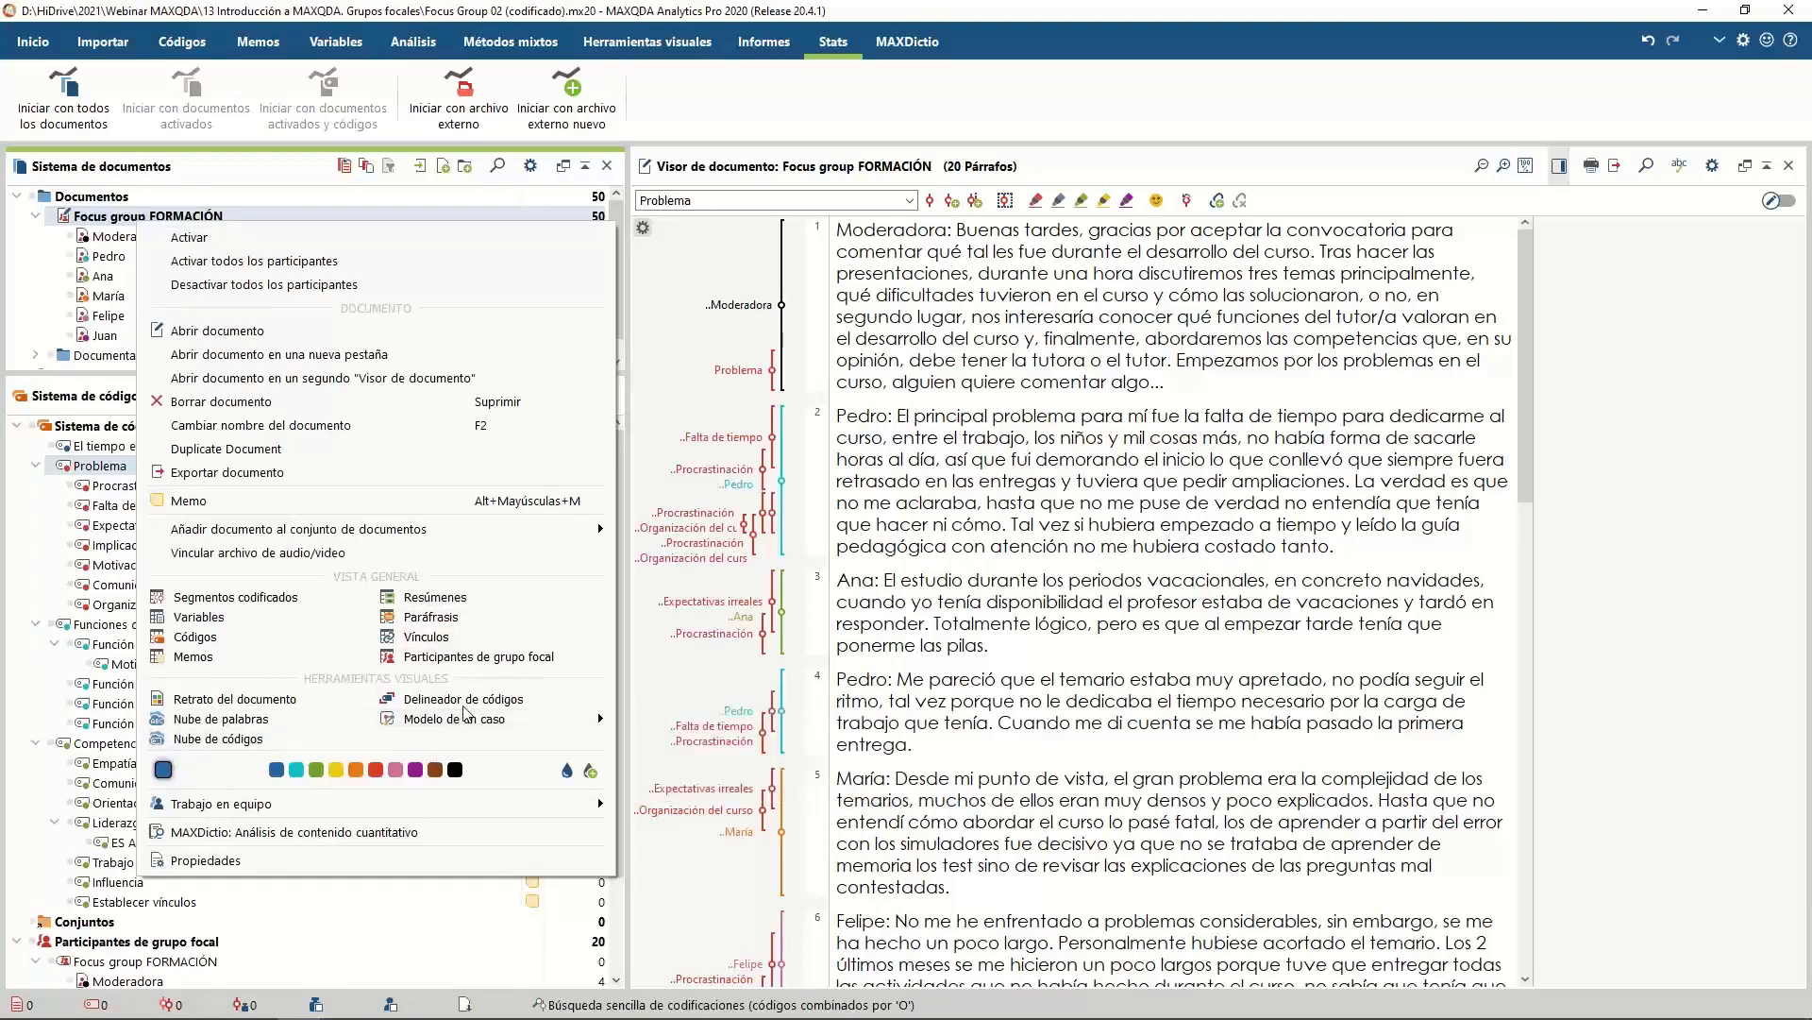
mouse_move(461, 722)
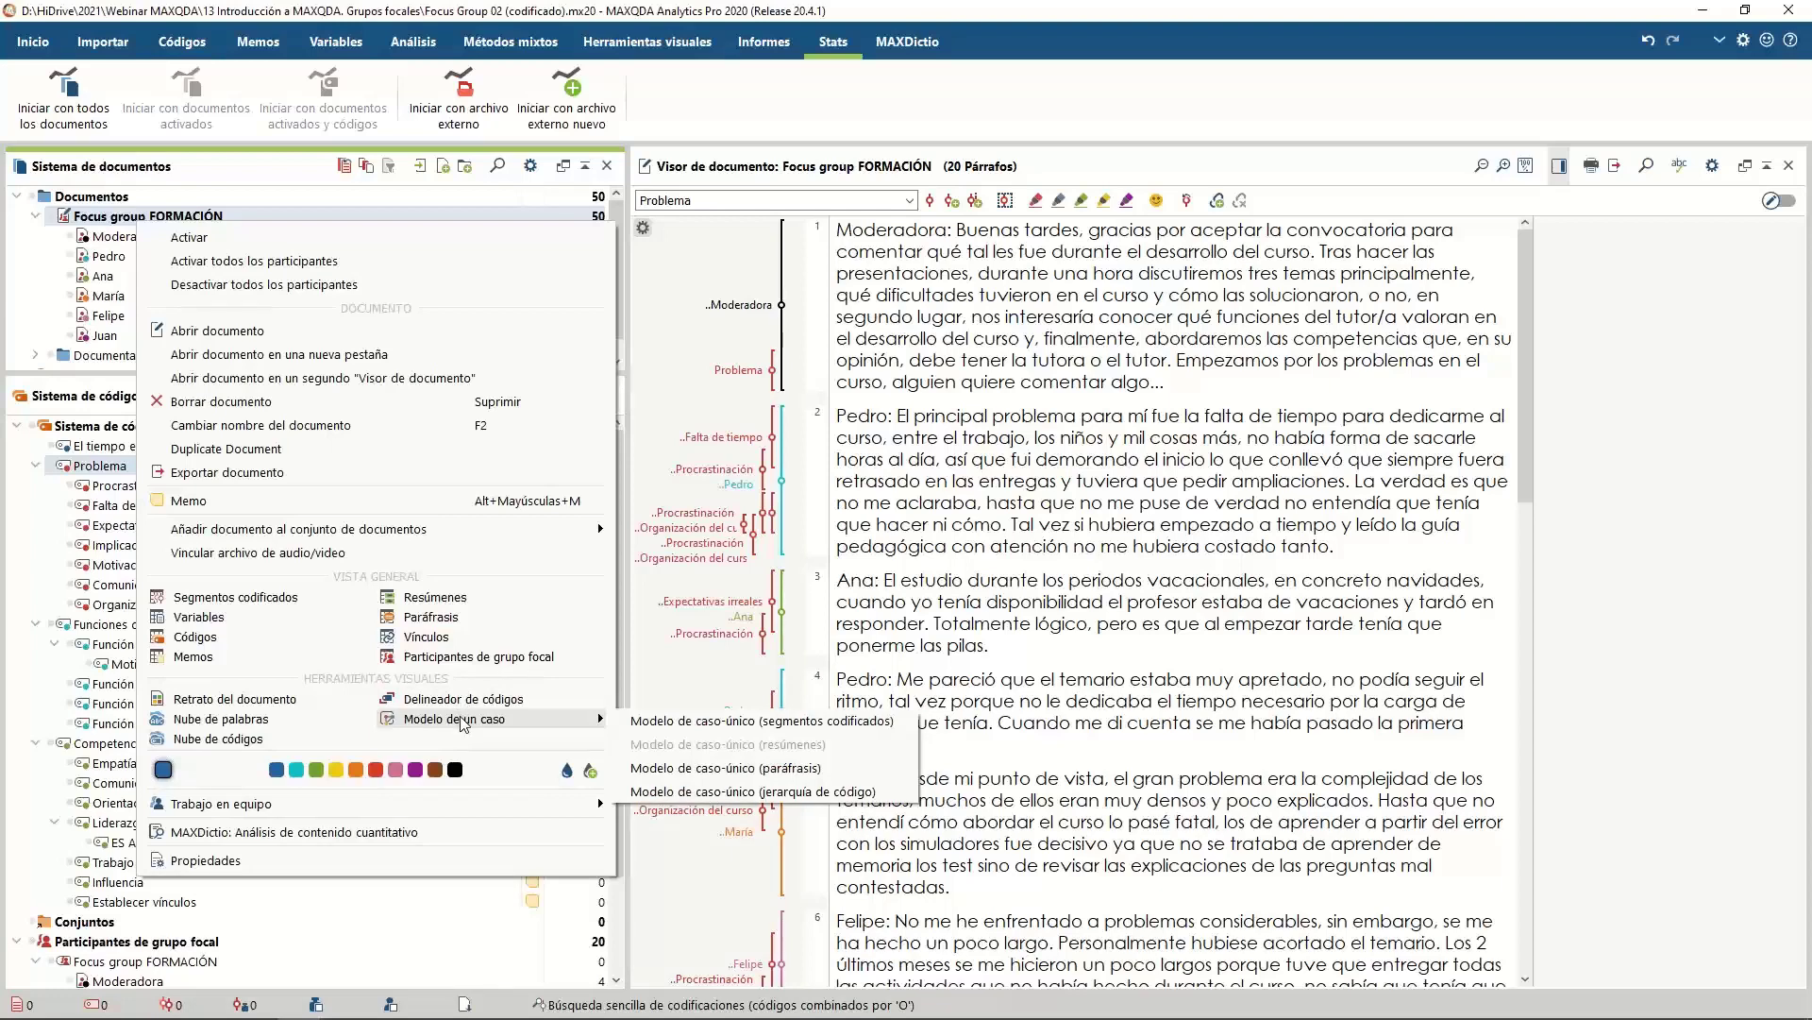
left_click(776, 722)
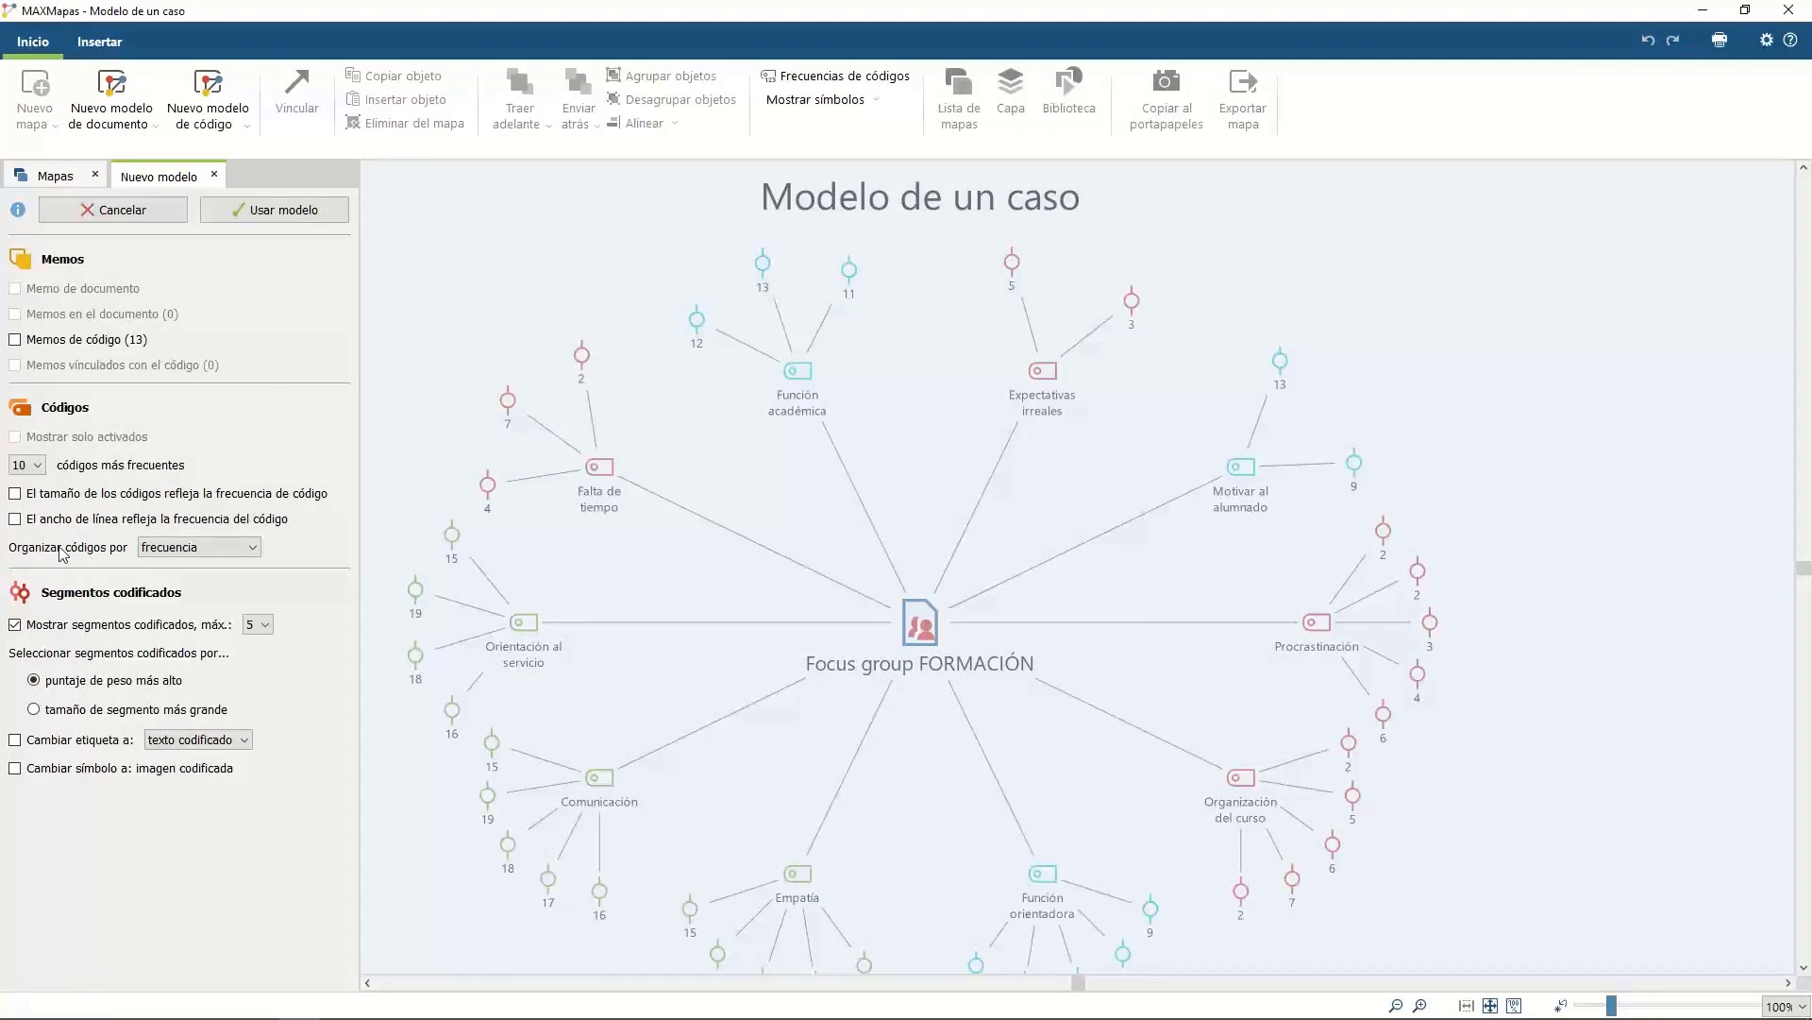
left_click(40, 466)
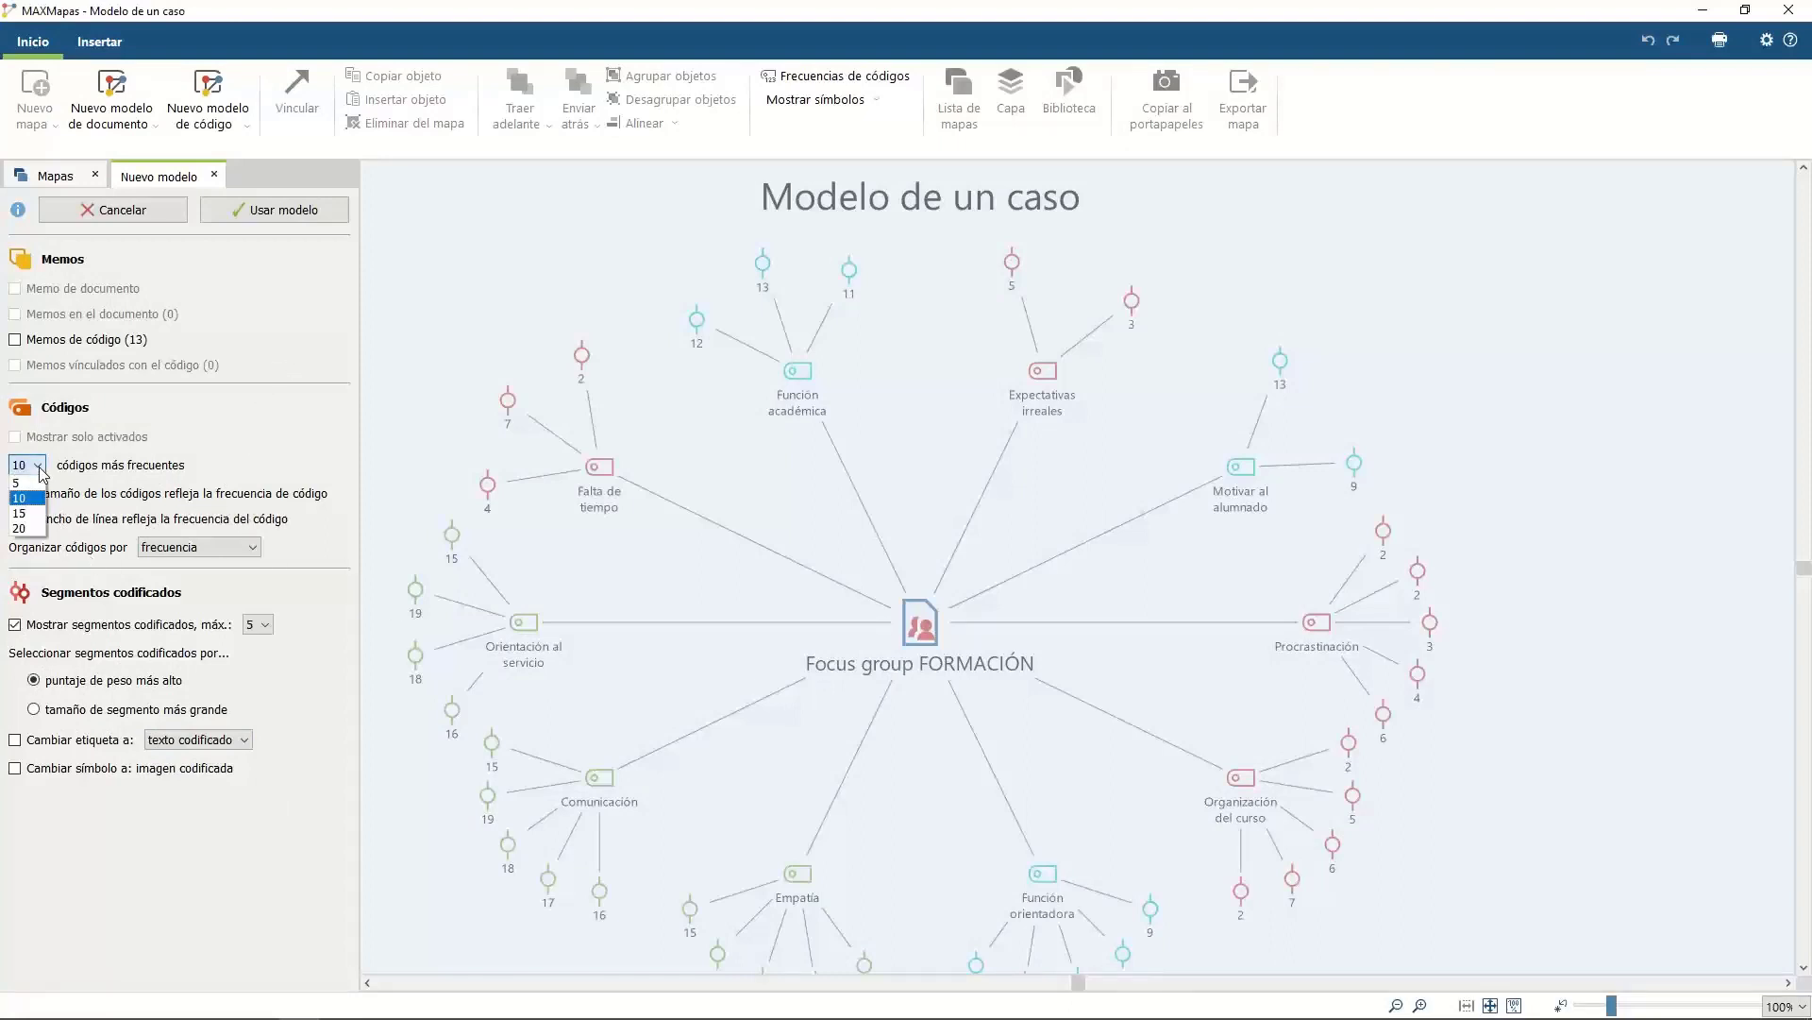
left_click(38, 513)
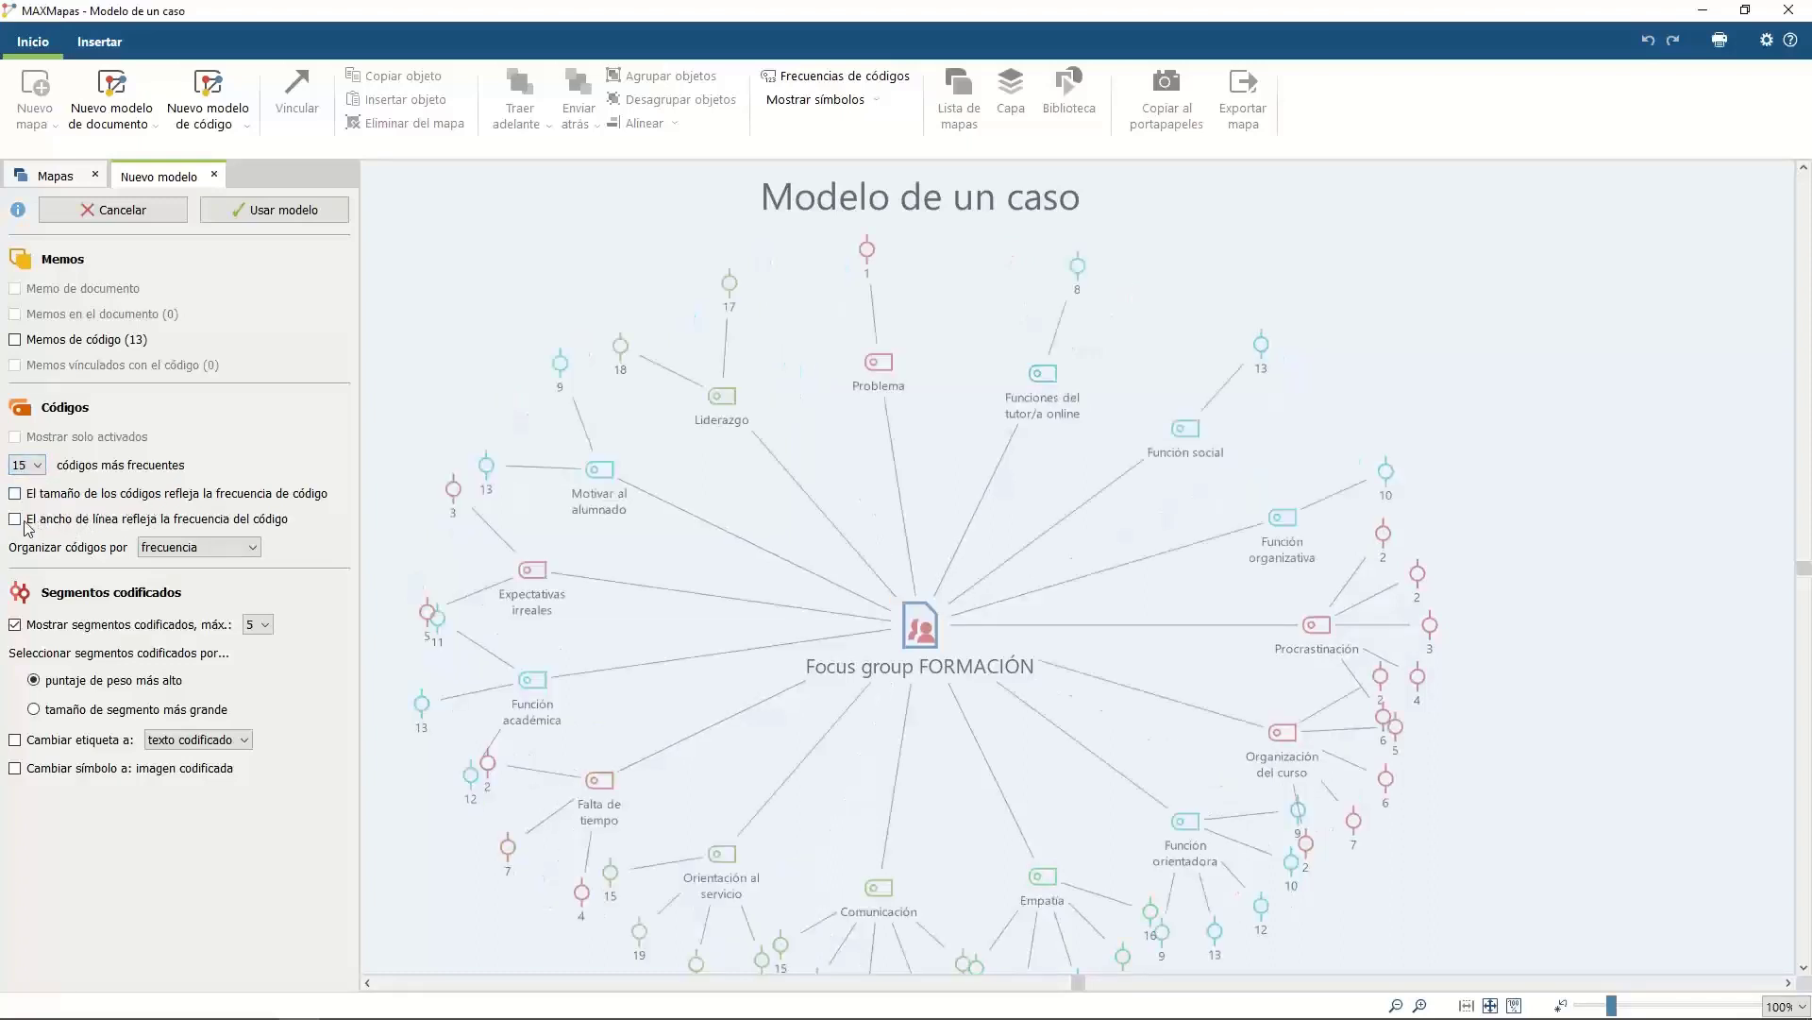
left_click(17, 519)
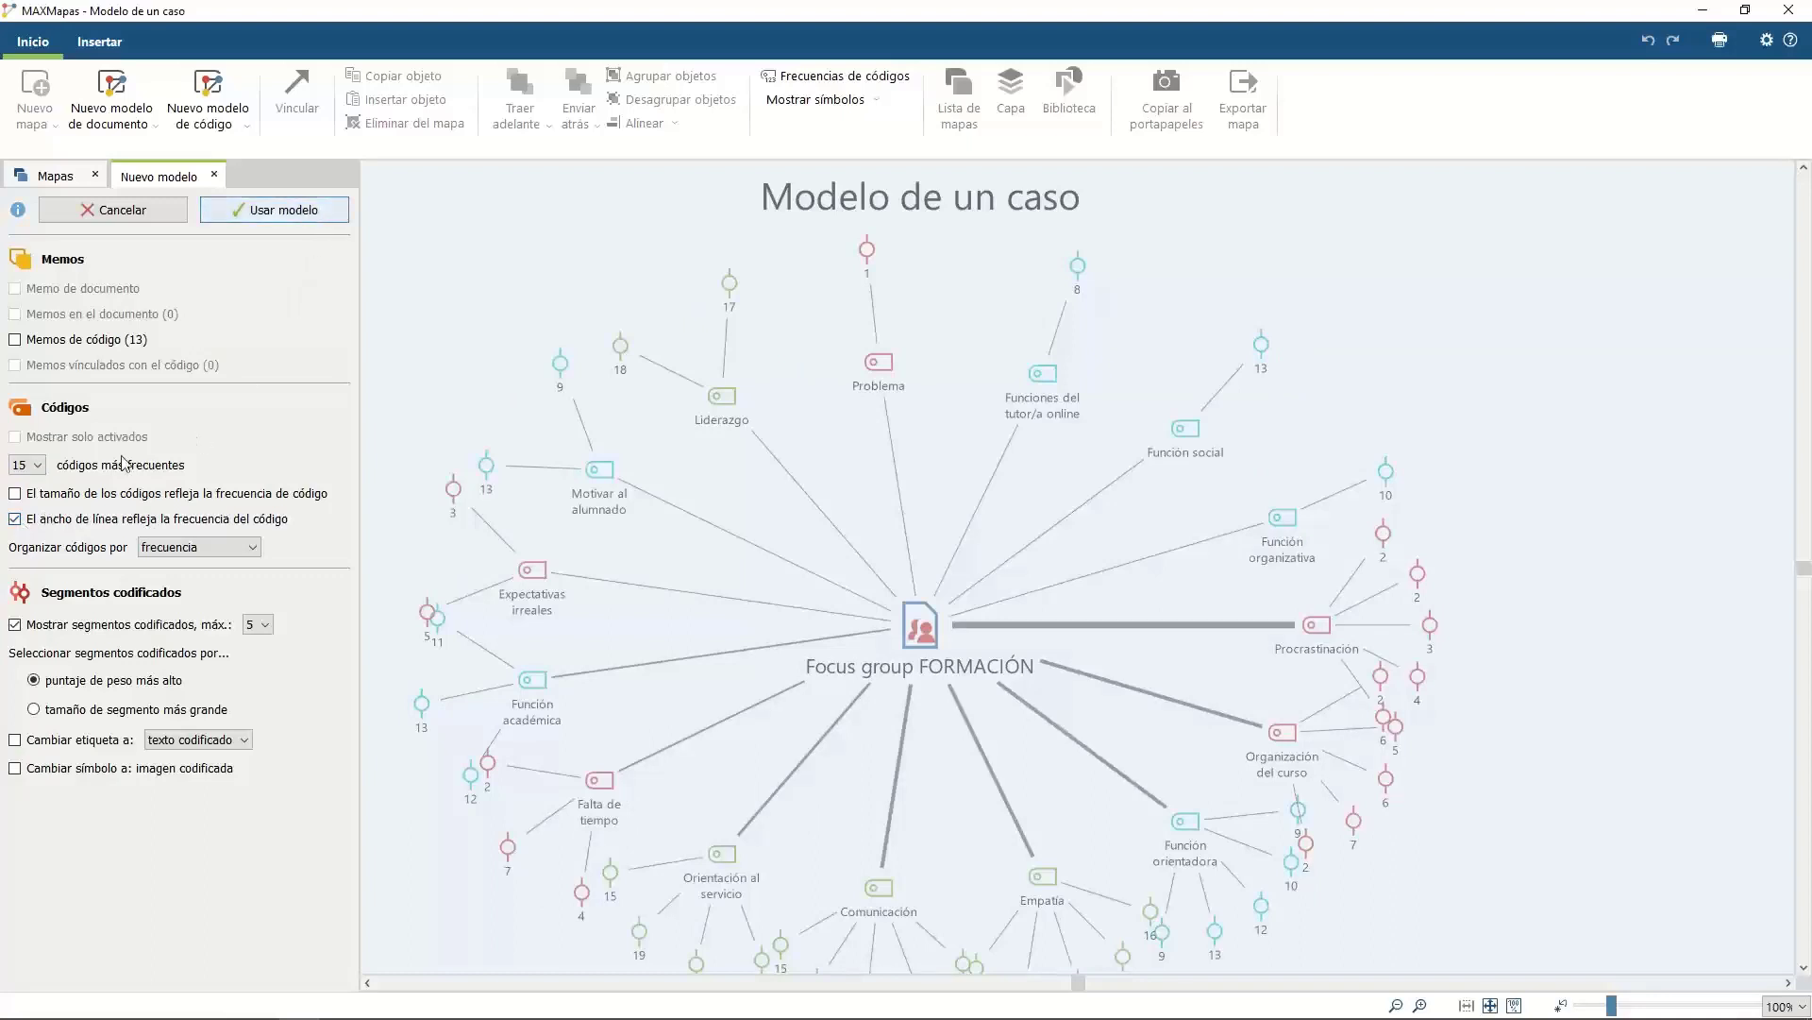
left_click(74, 628)
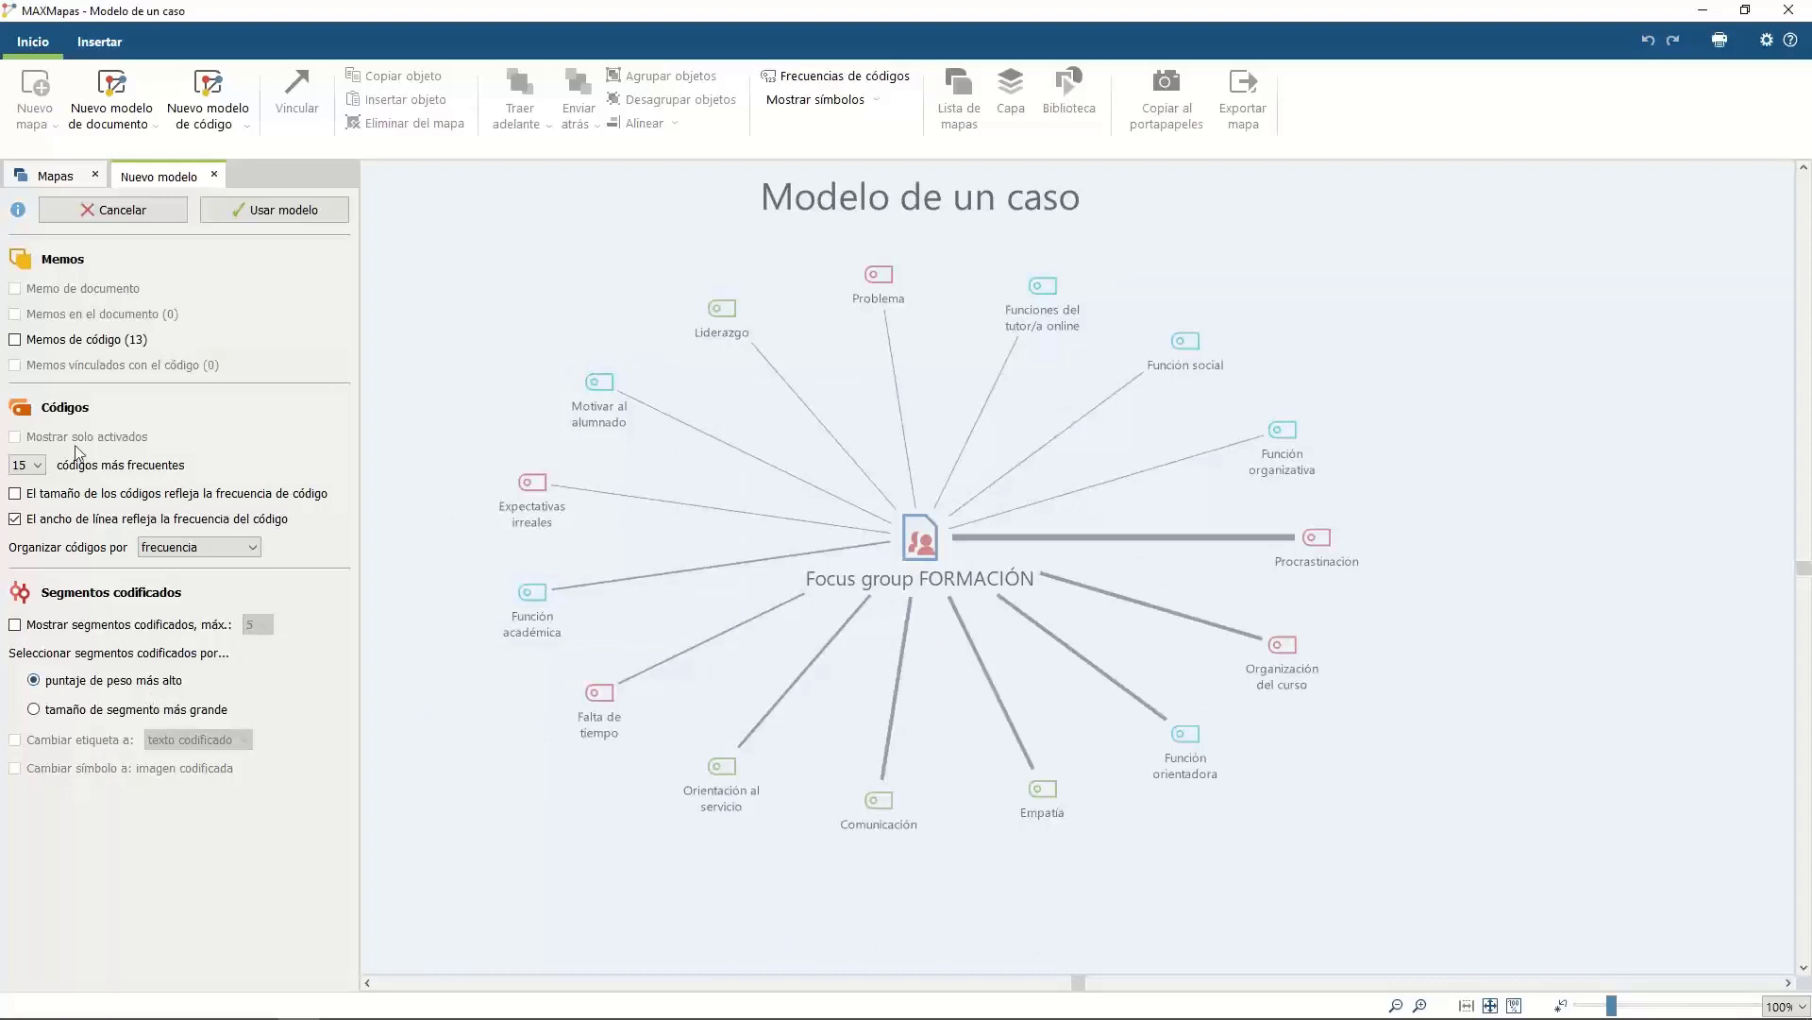
left_click(283, 210)
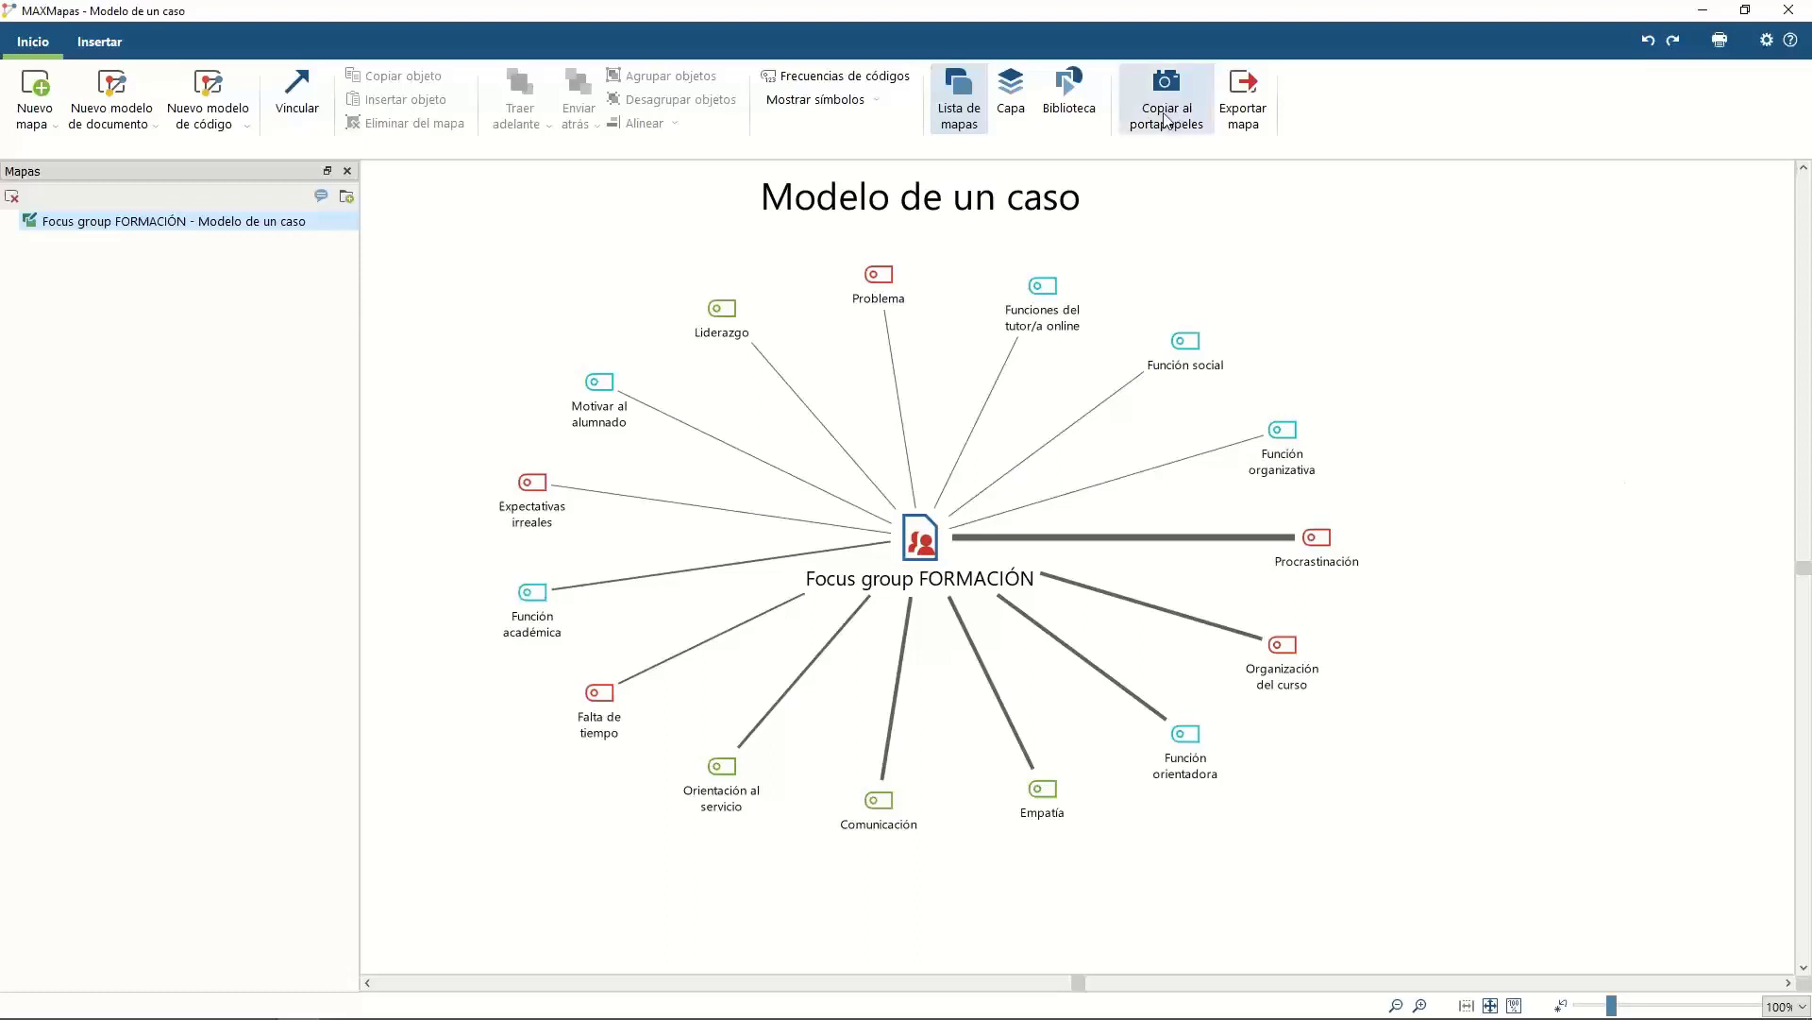
Look through the document model types available for the focus group beside the finished map, and close the map window
left_click(129, 132)
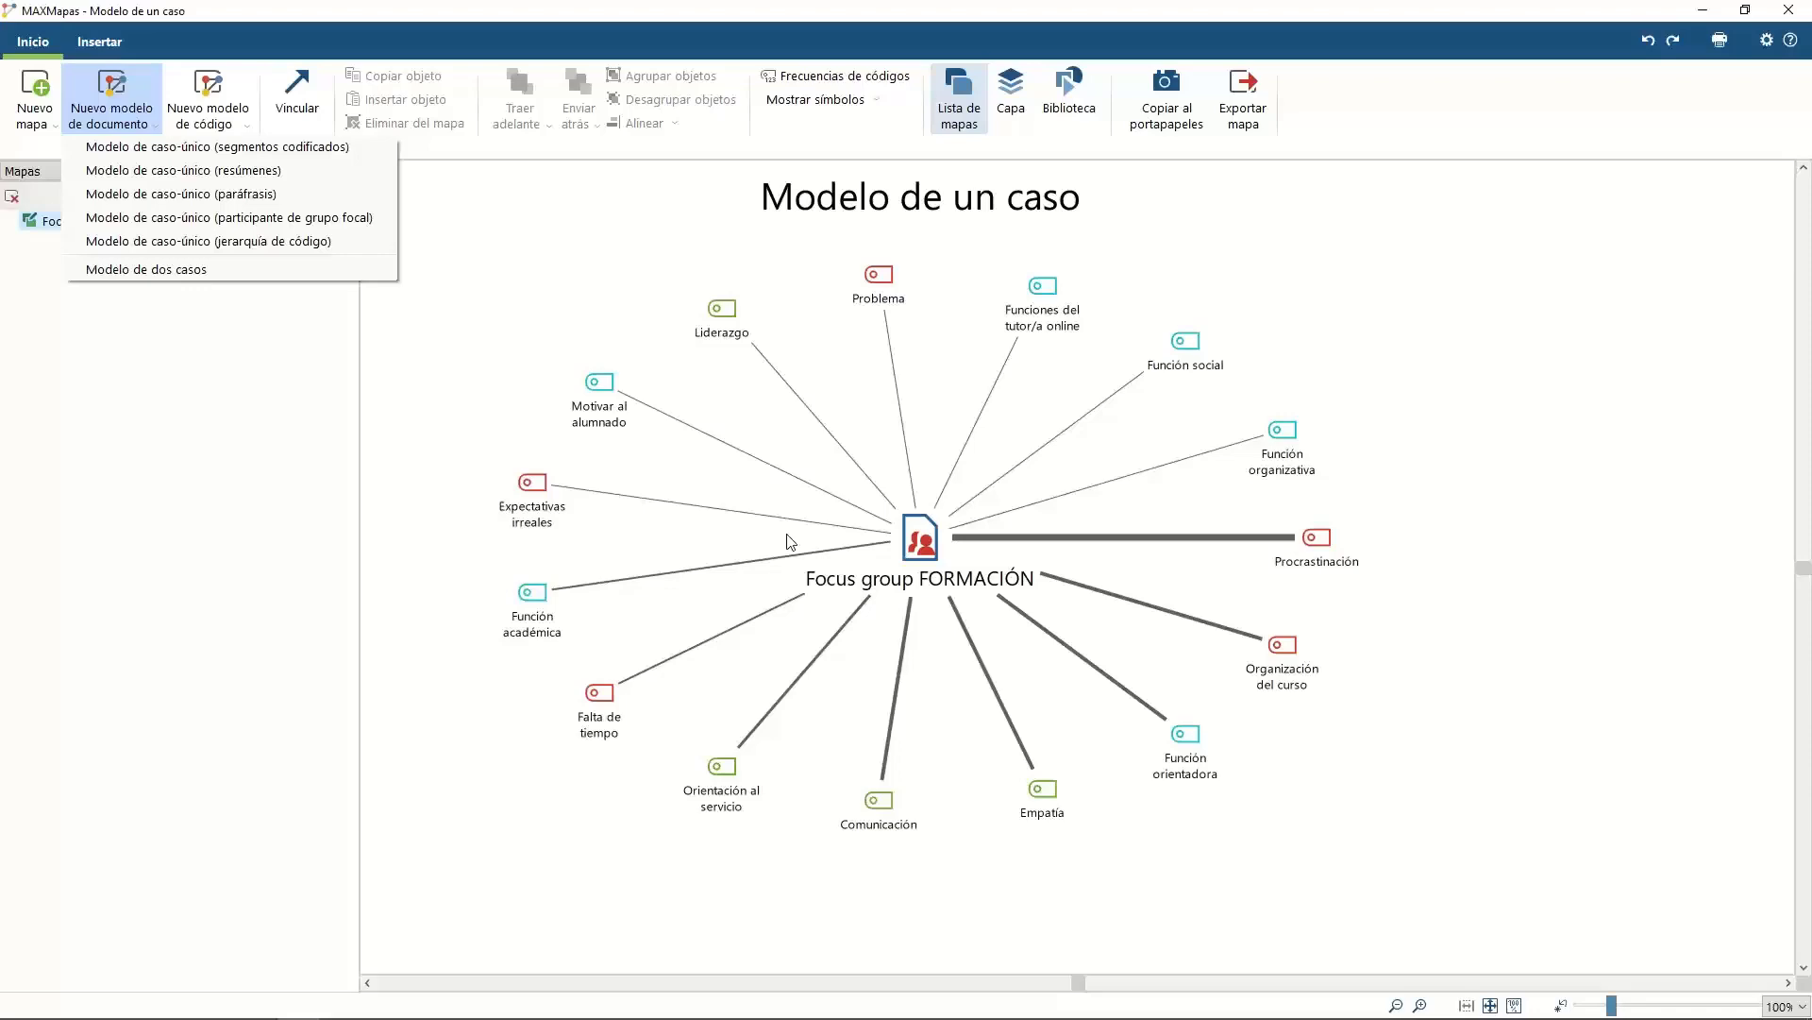
left_click(373, 12)
left_click_drag(314, 19, 697, 132)
right_click(184, 224)
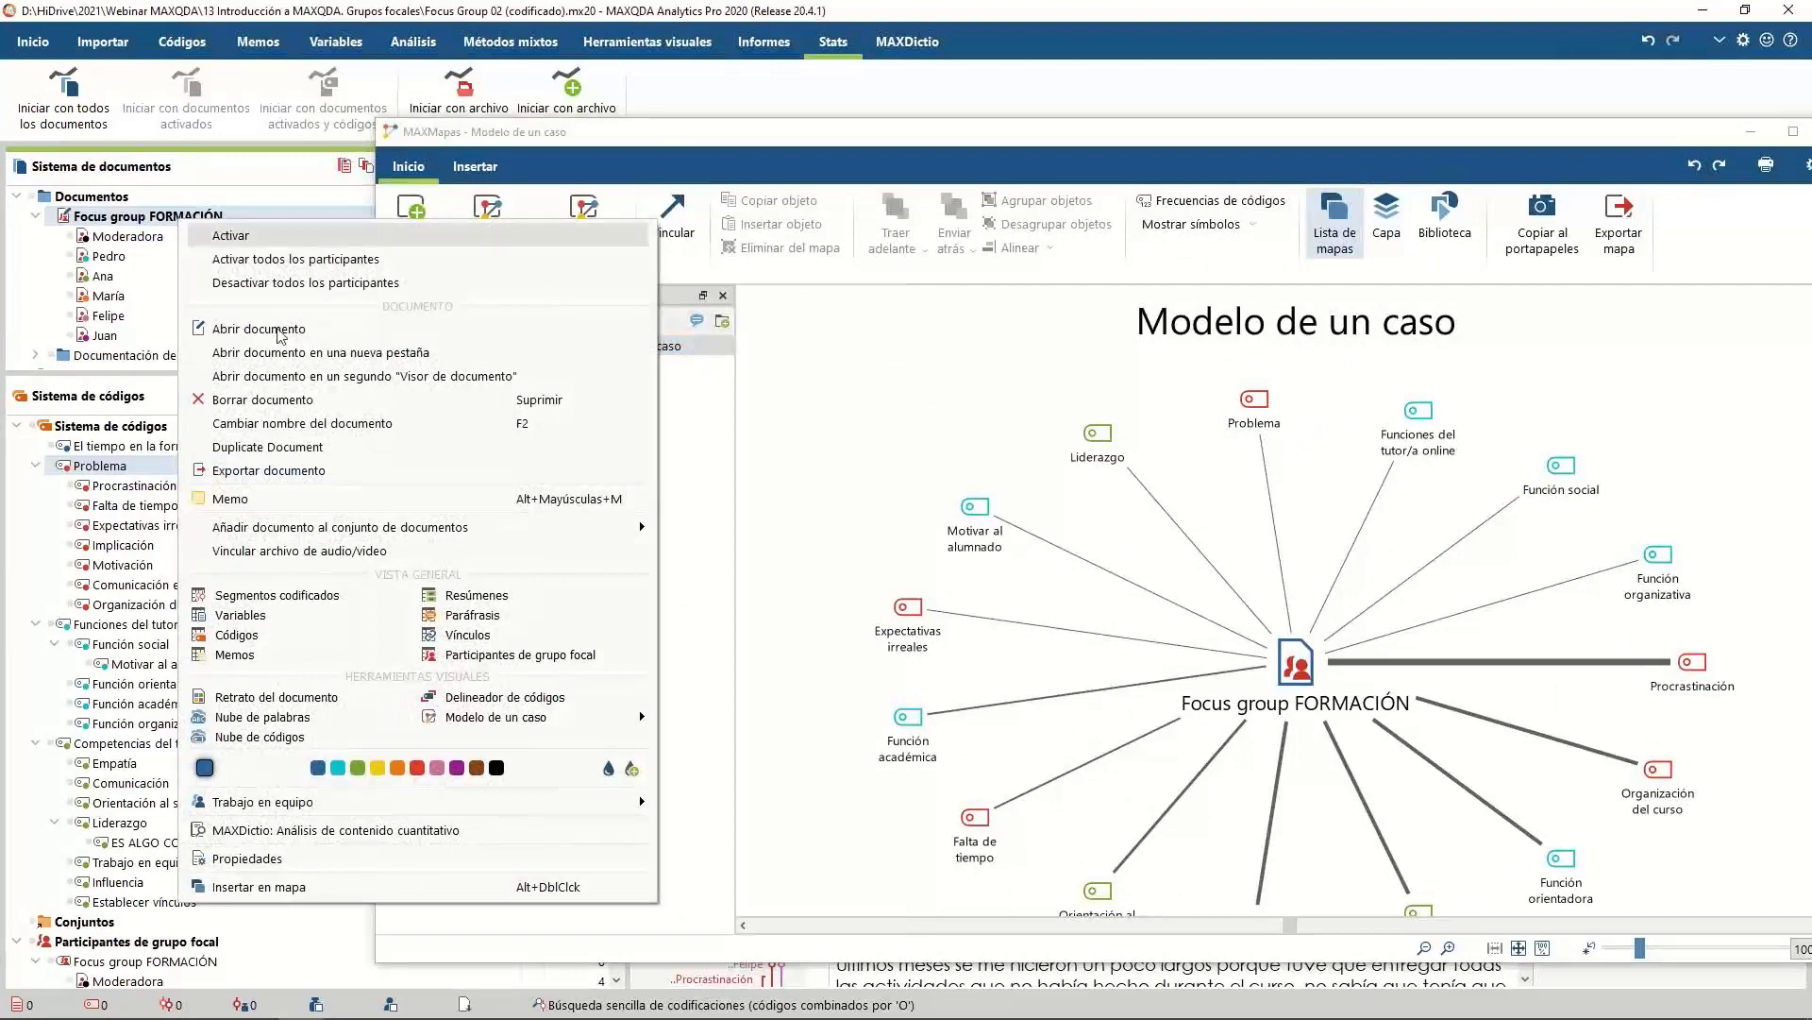
mouse_move(553, 719)
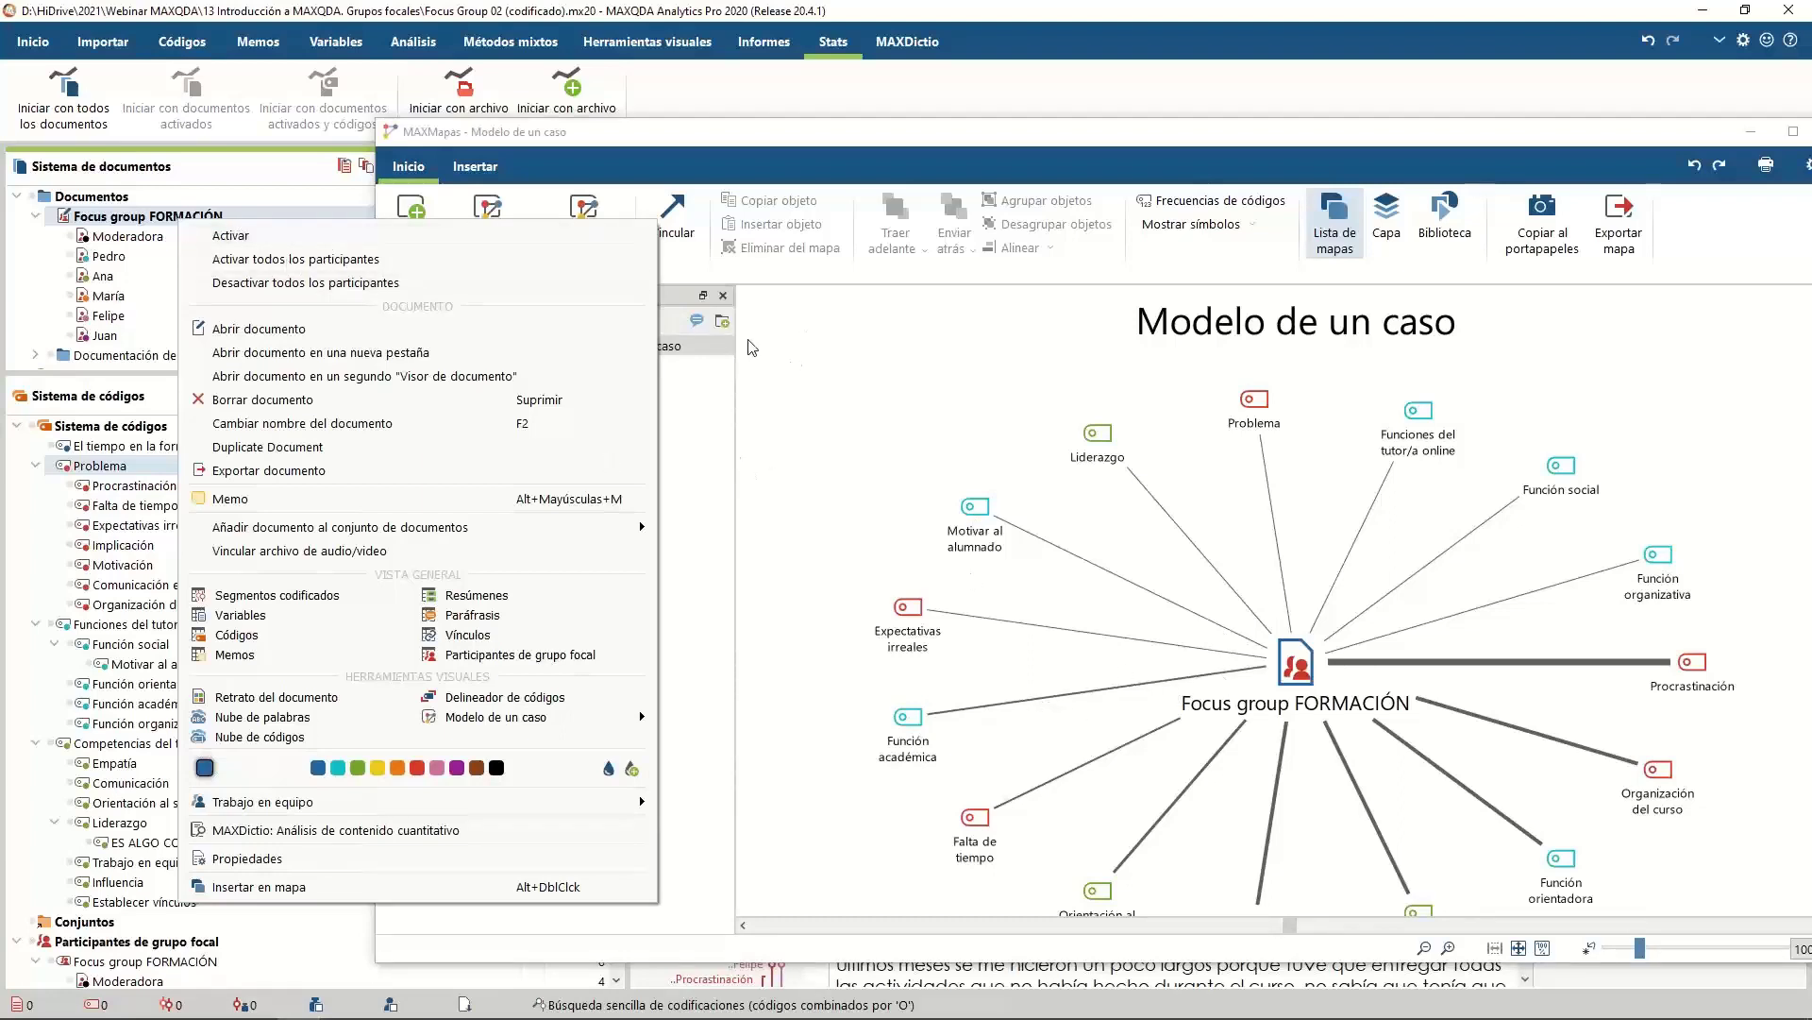
left_click(699, 202)
left_click_drag(741, 148, 565, 96)
left_click(342, 208)
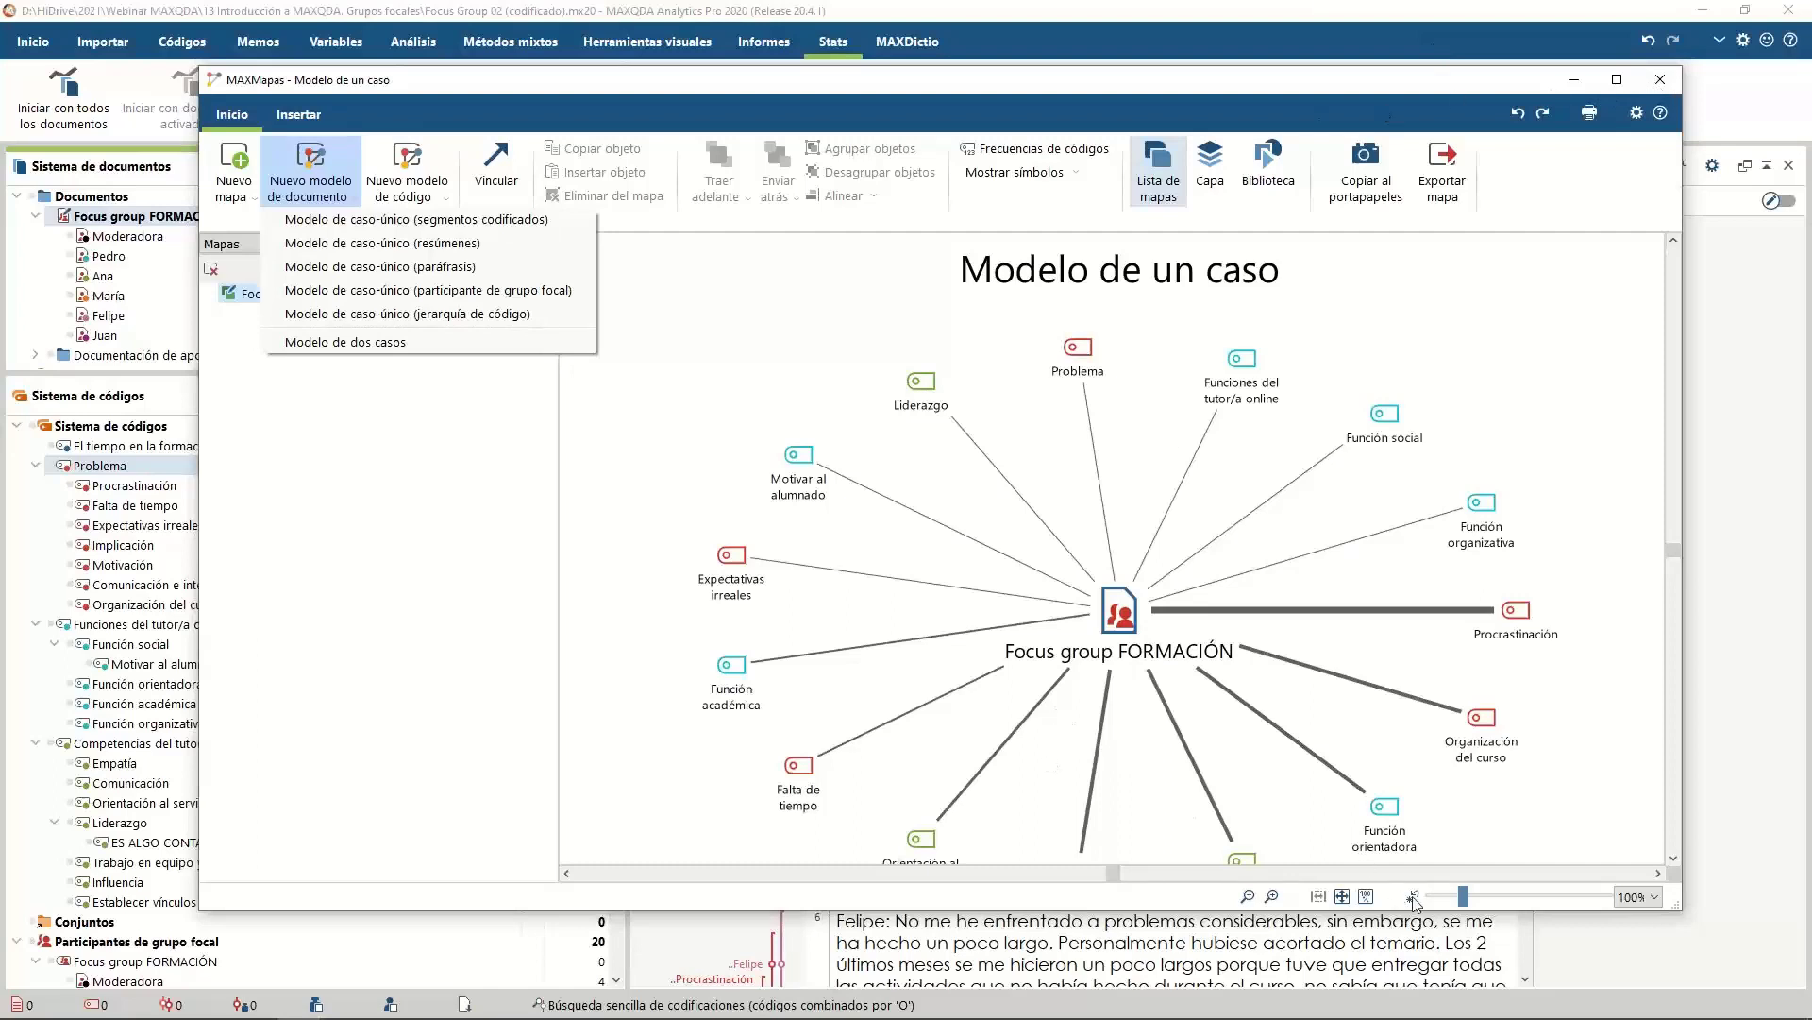
left_click_drag(1678, 903, 1781, 982)
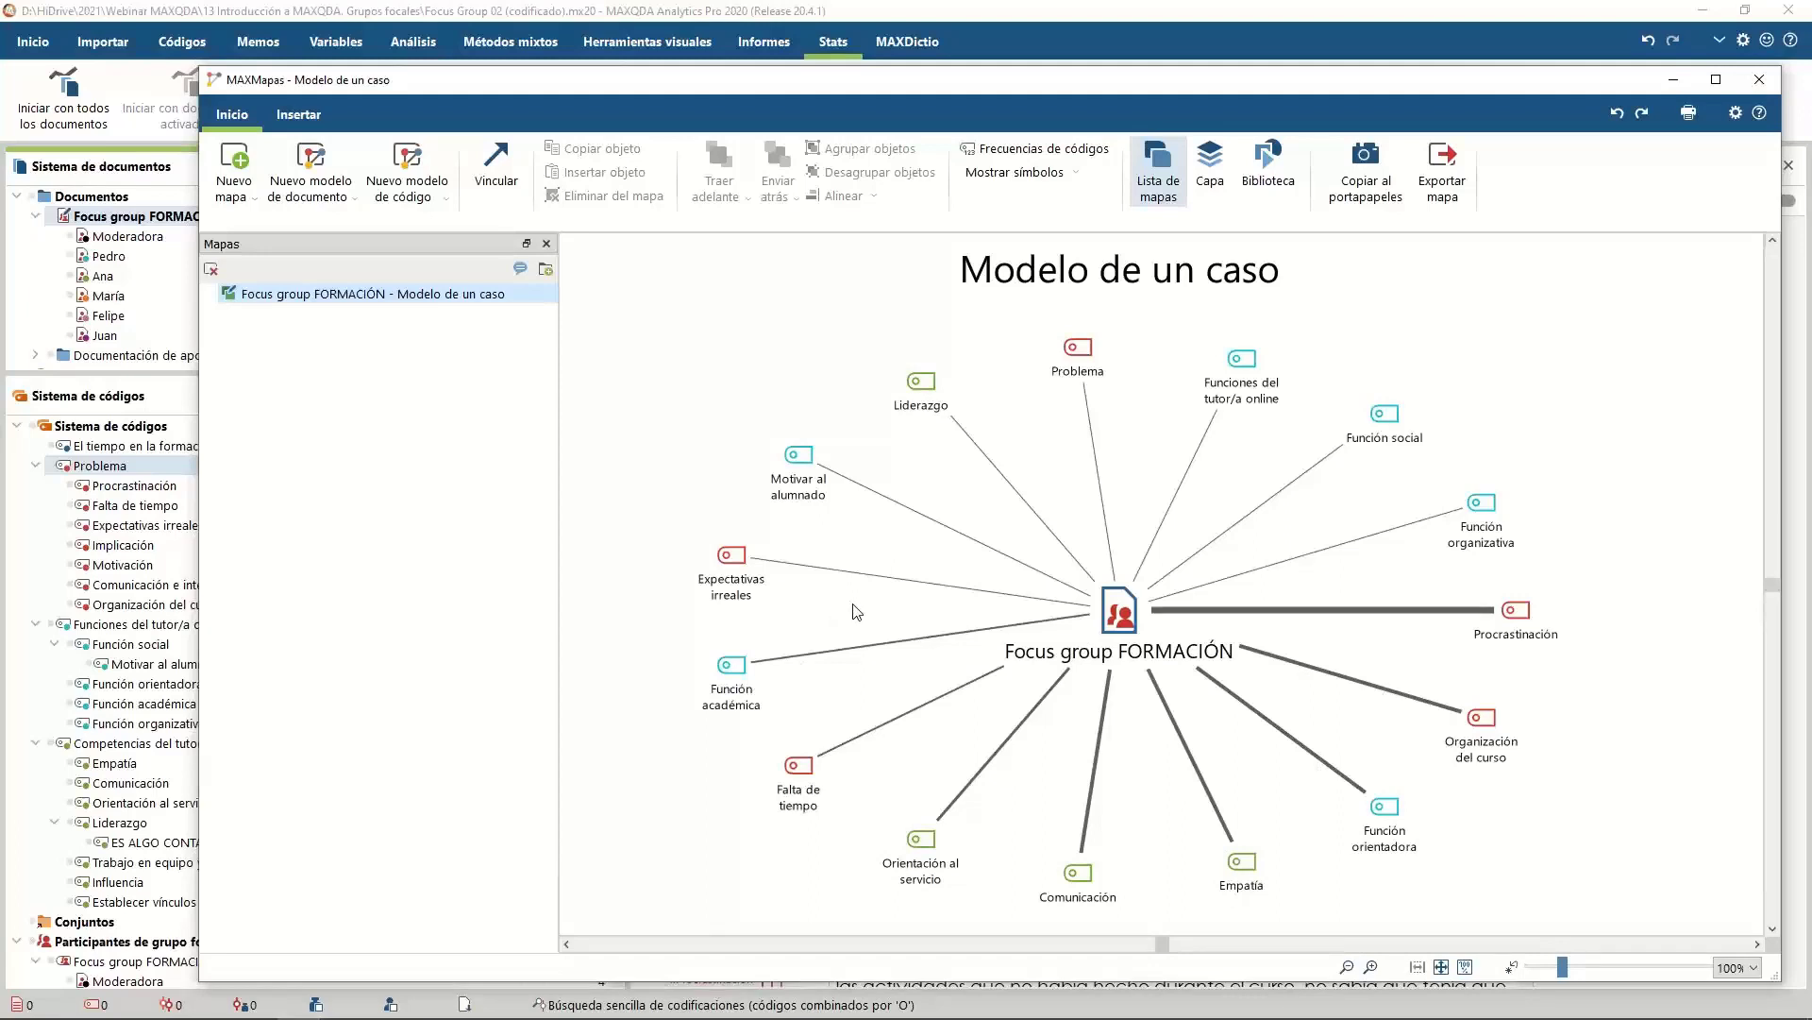
left_click(1759, 81)
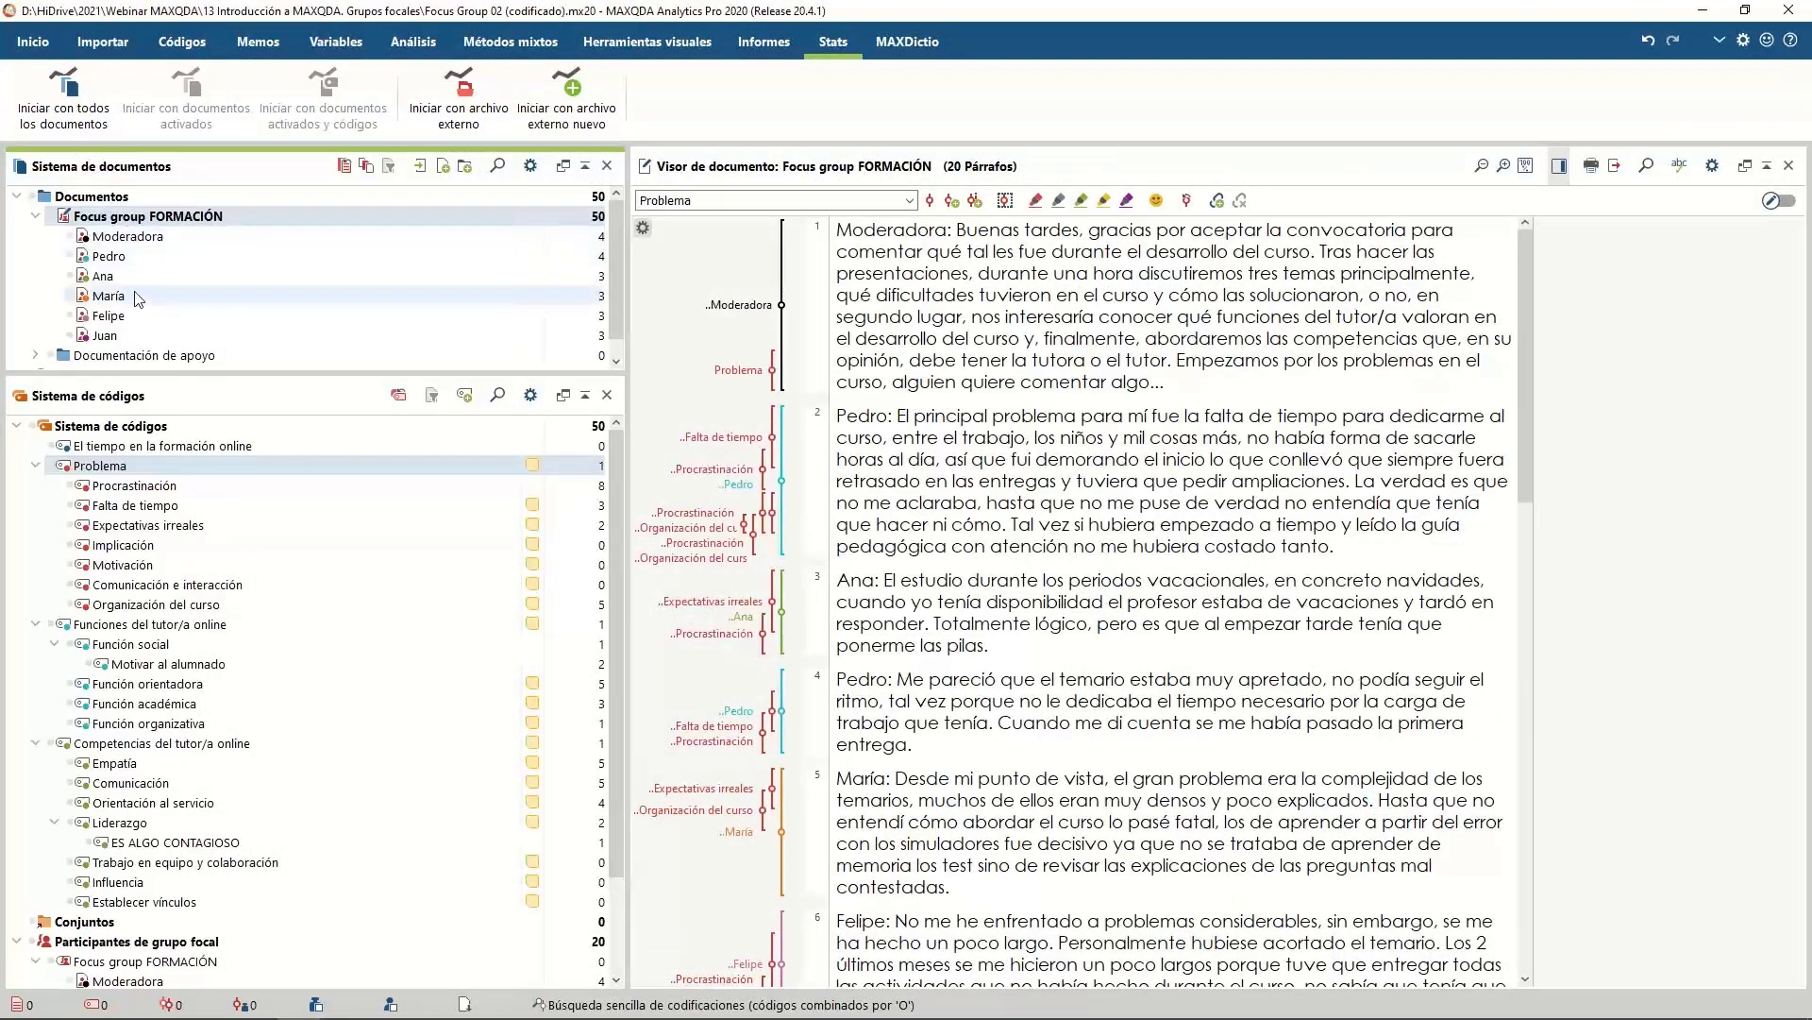
Generate a code x document matrix with the focus group participants as columns
right_click(179, 219)
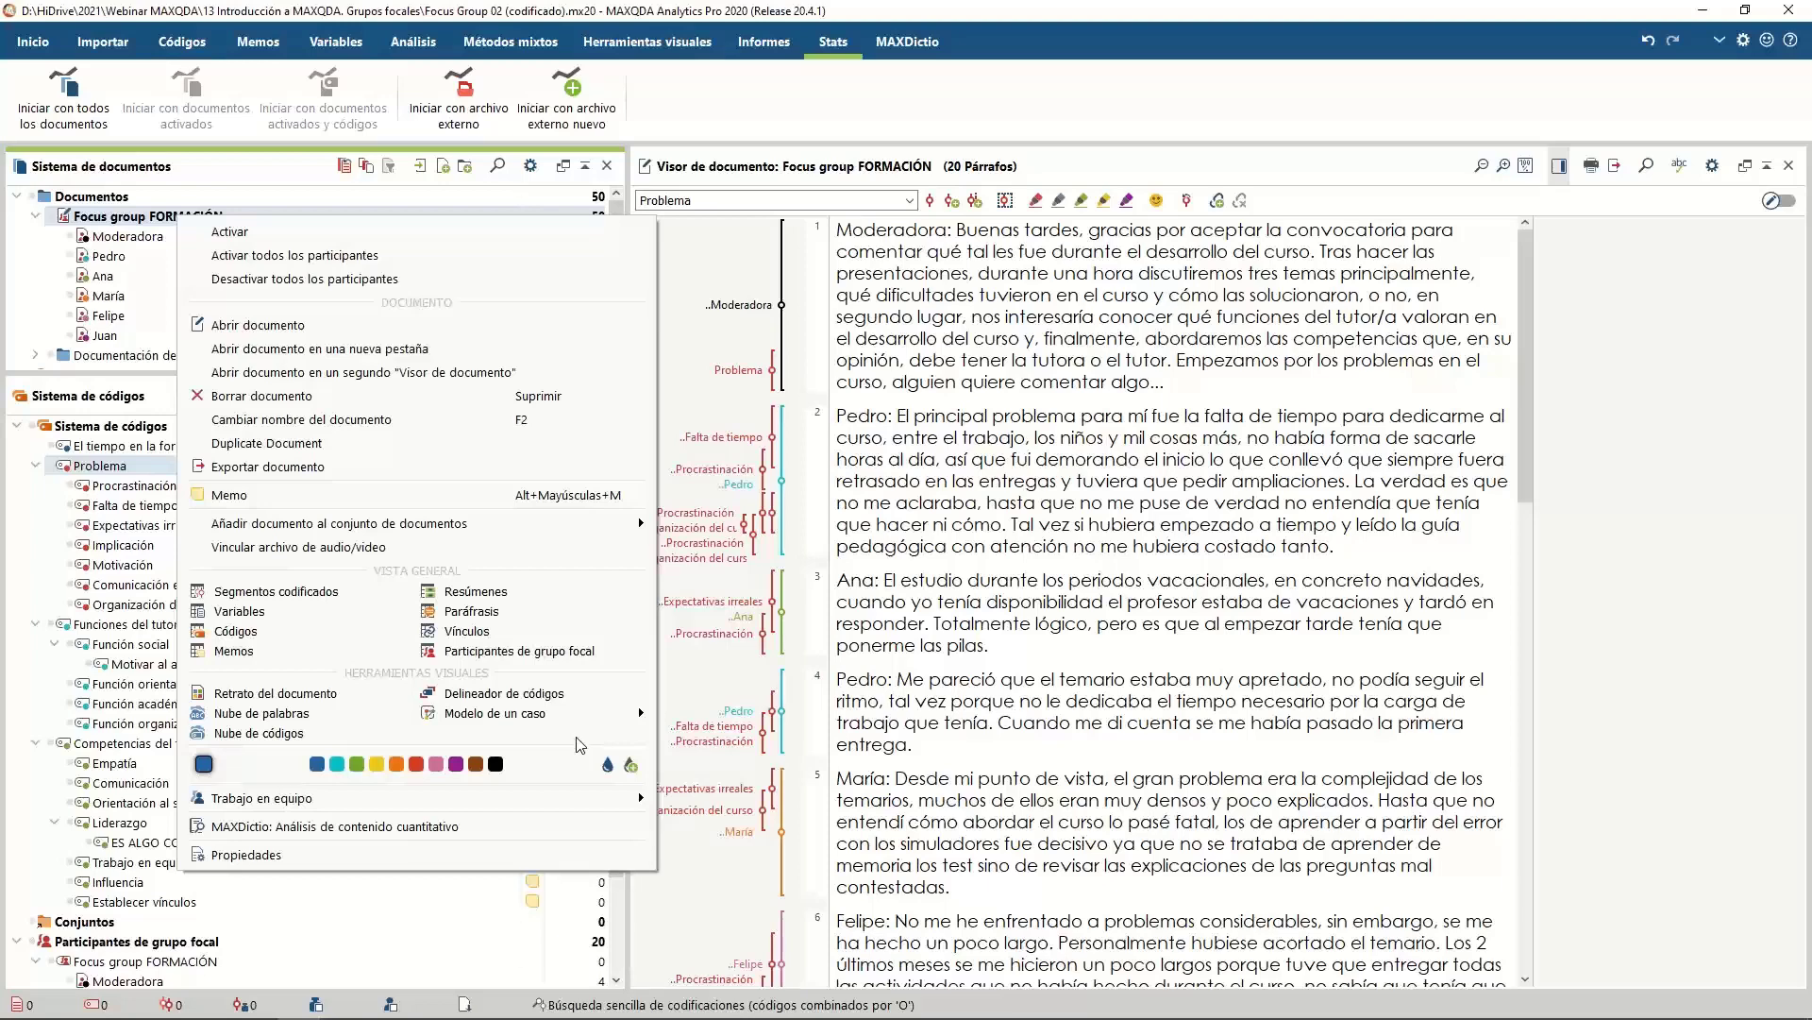
left_click(269, 21)
left_click(623, 47)
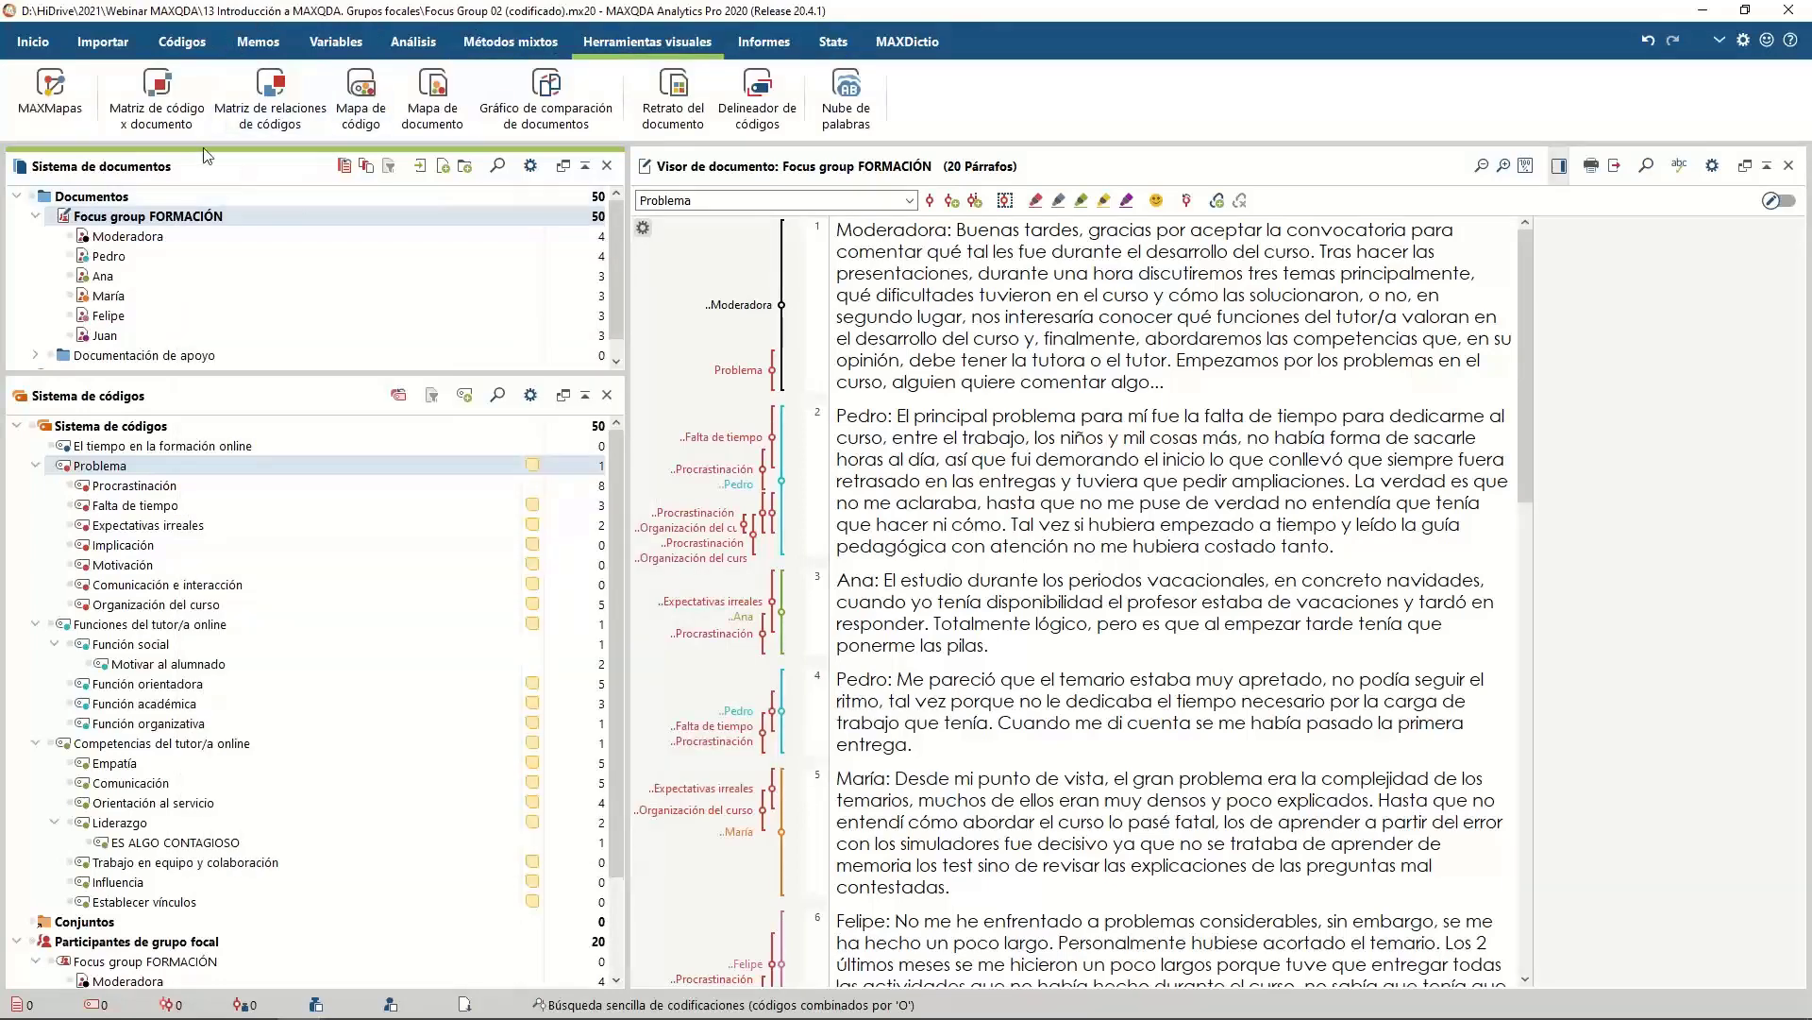
left_click(154, 130)
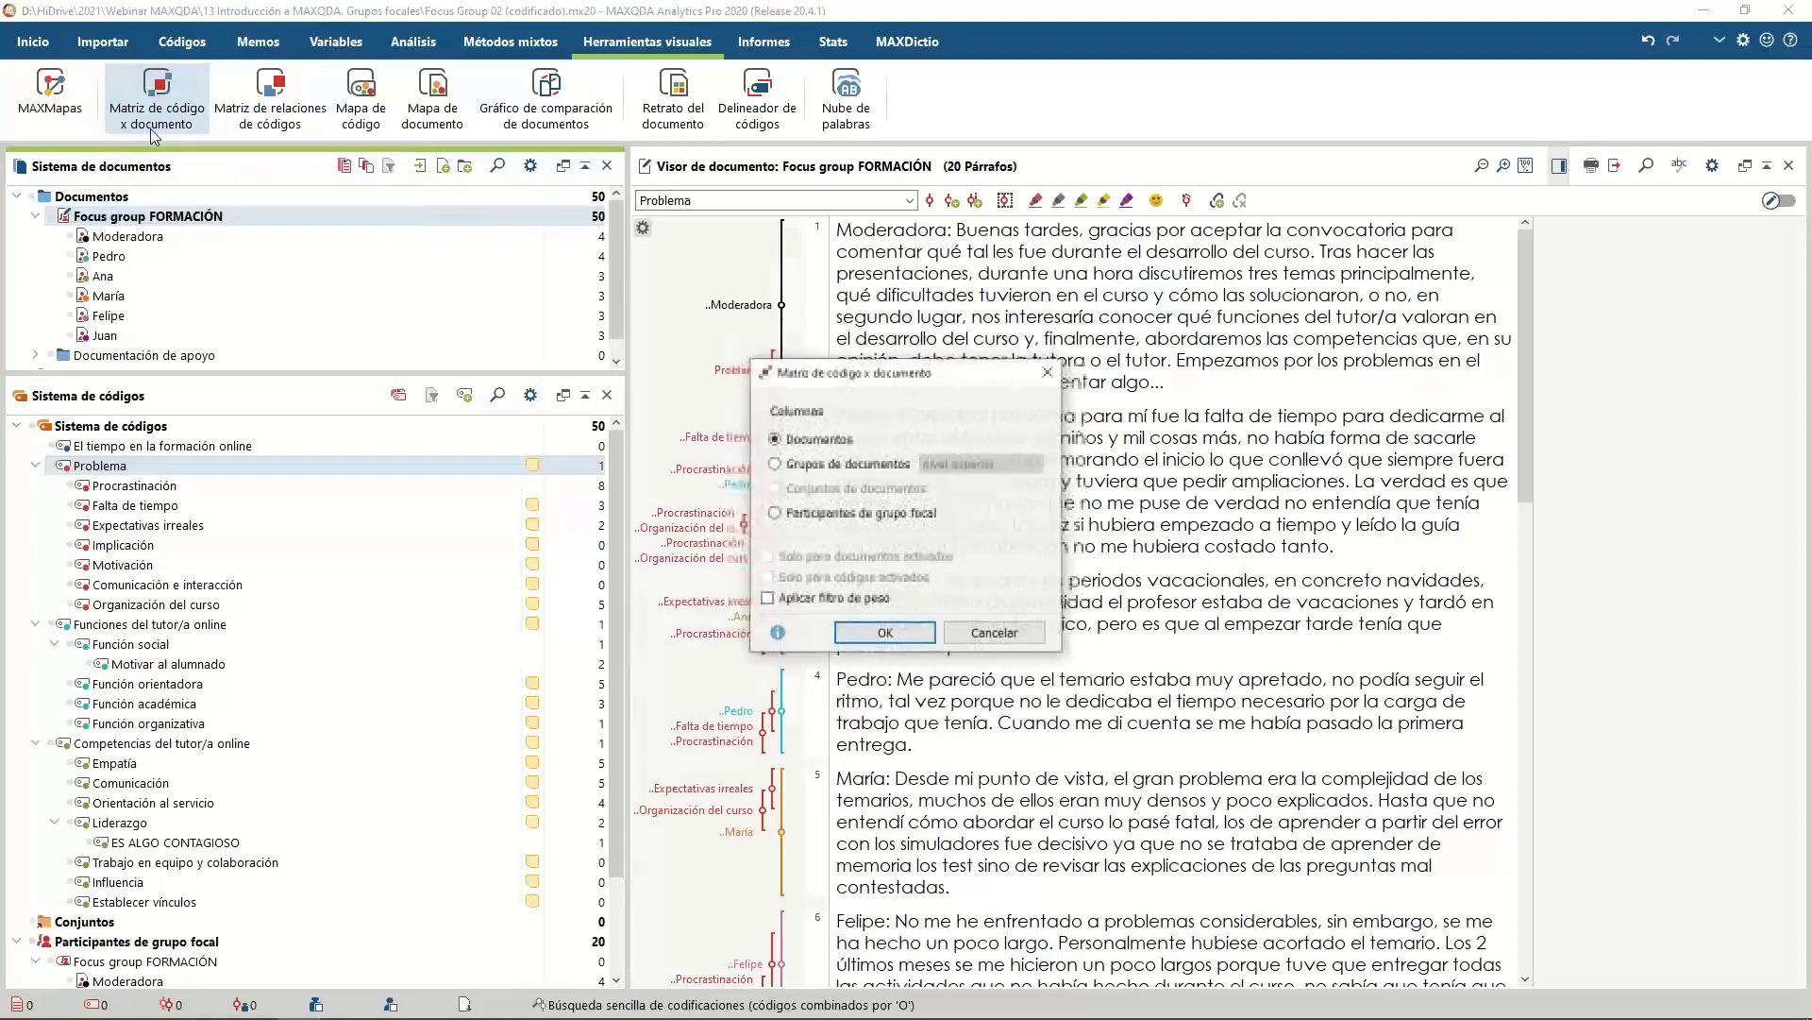
left_click(900, 517)
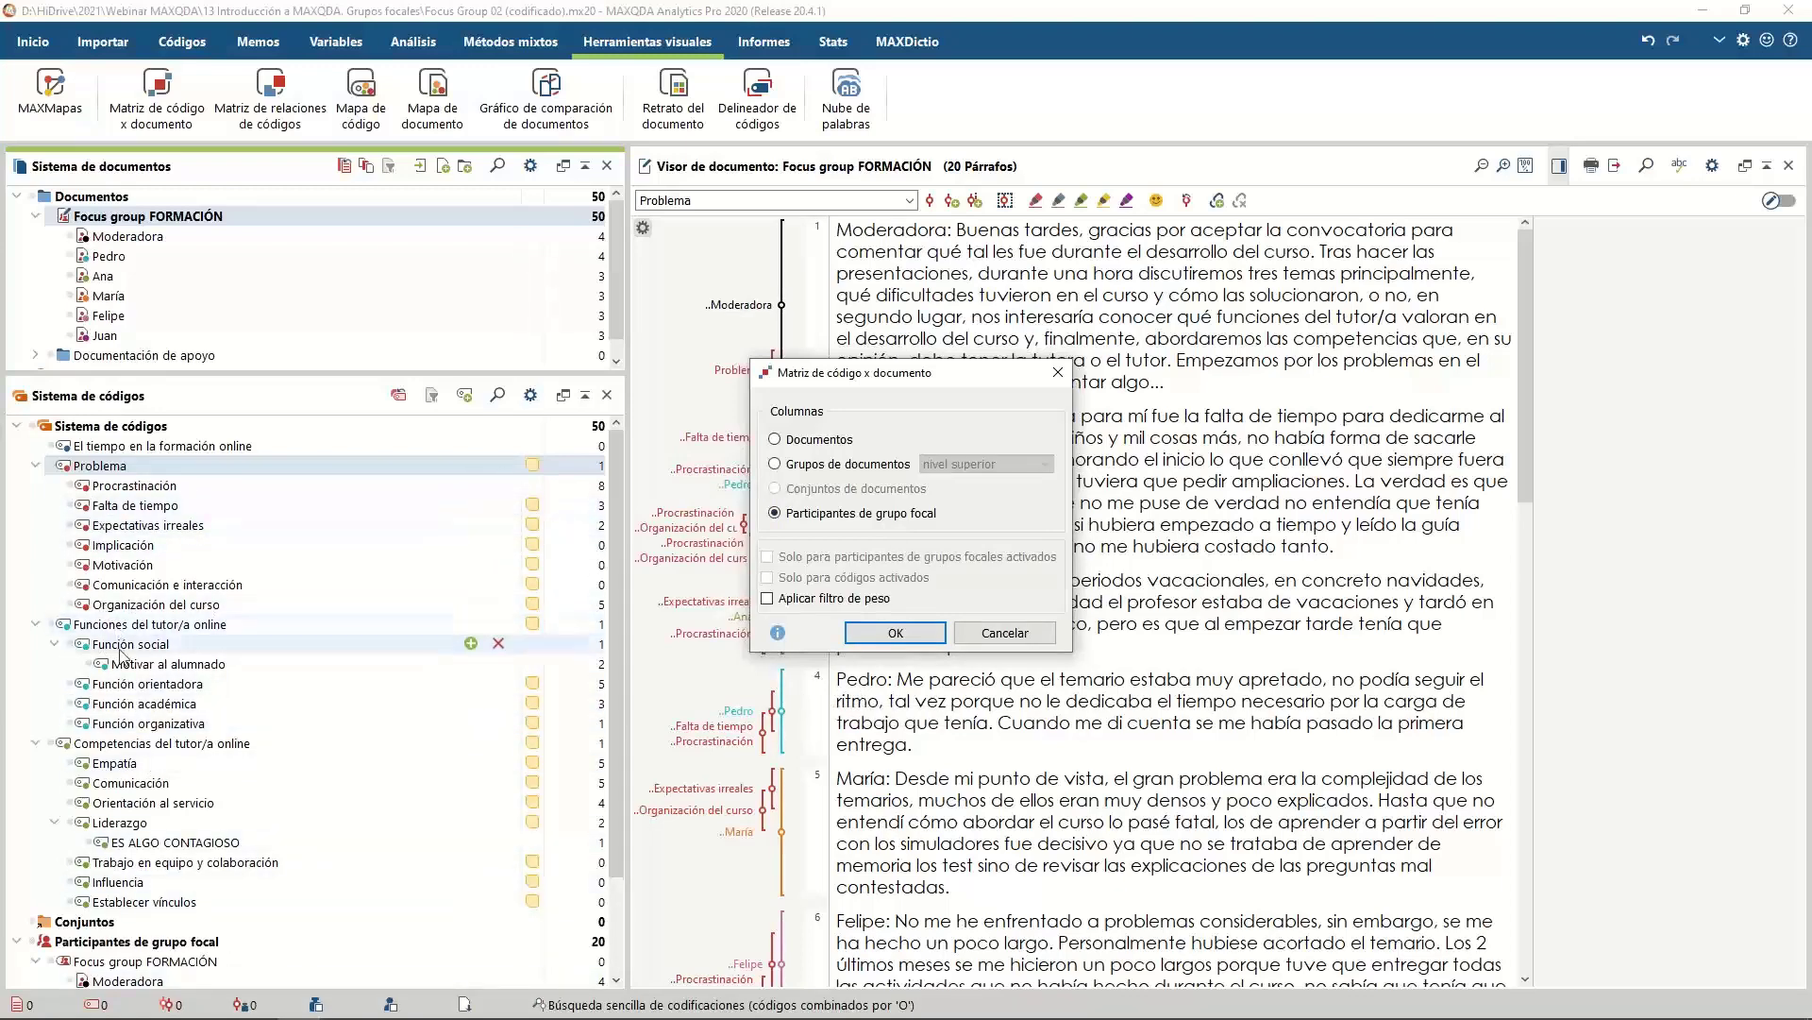
left_click(901, 638)
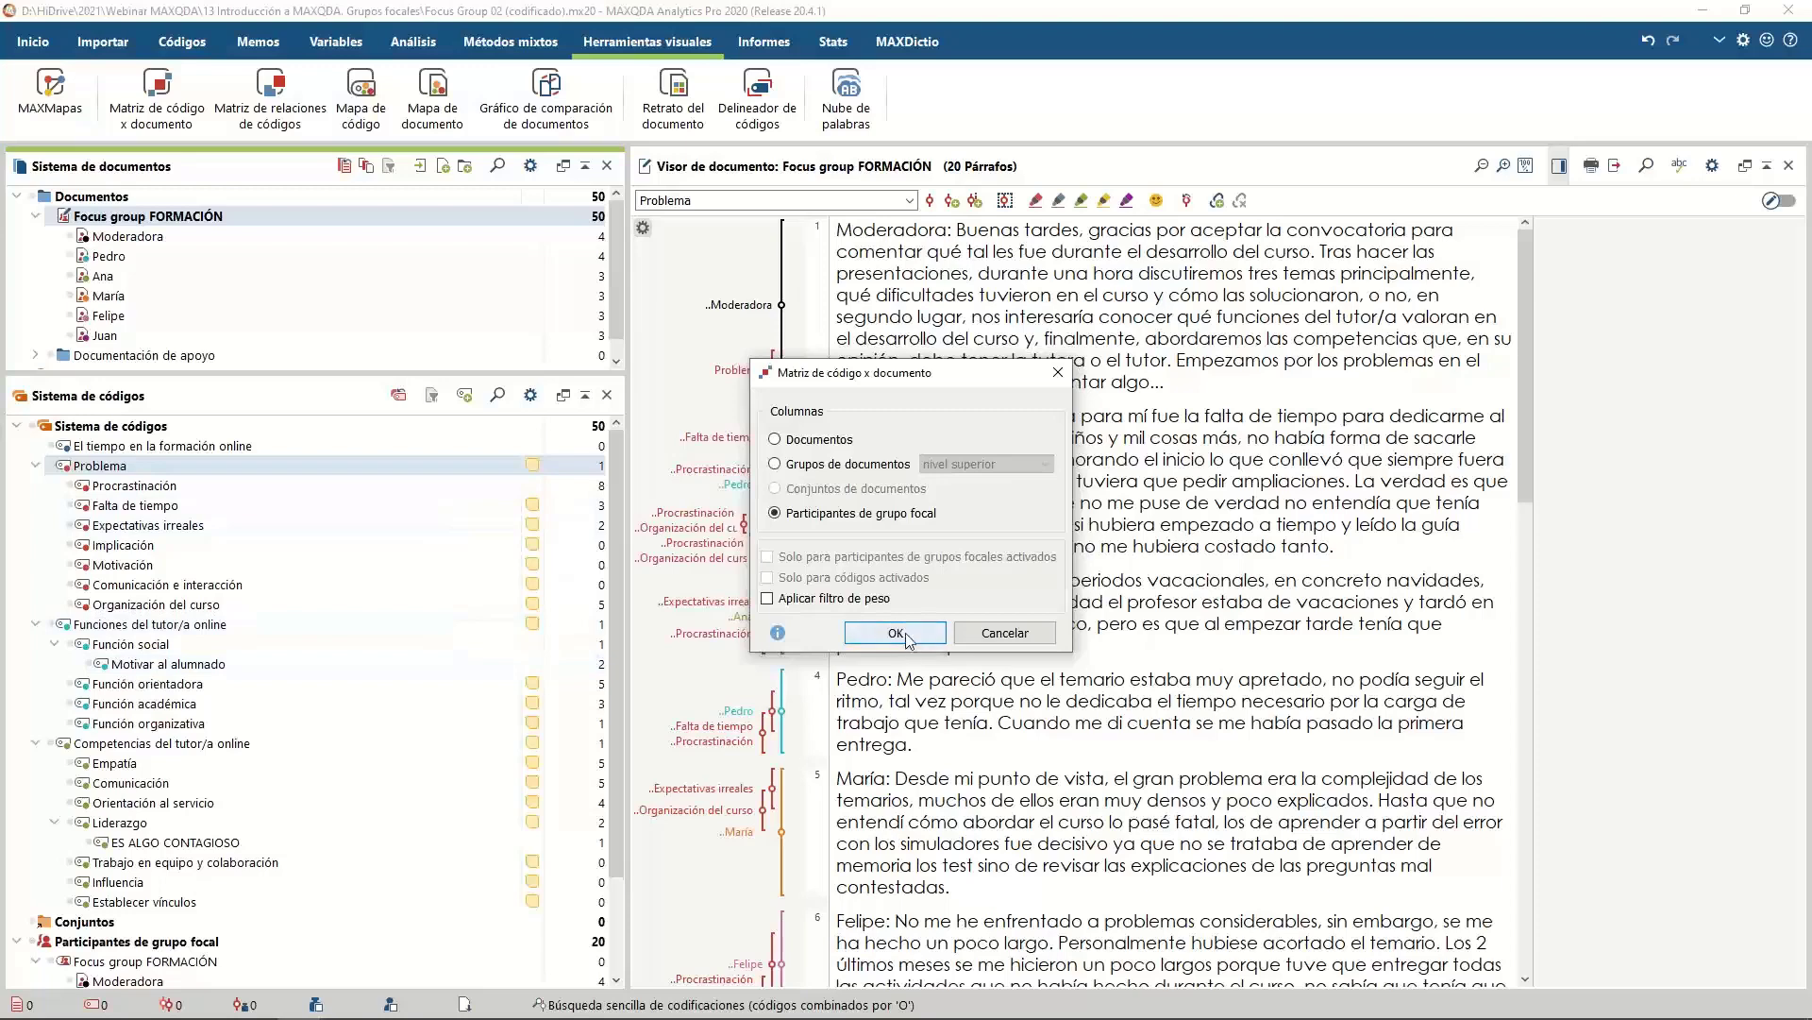
Enlarge the matrix window, widen its columns to fit the full participant names, and display the nodes as values and finally as circles
left_click_drag(923, 272, 703, 197)
left_click_drag(1036, 674, 1447, 952)
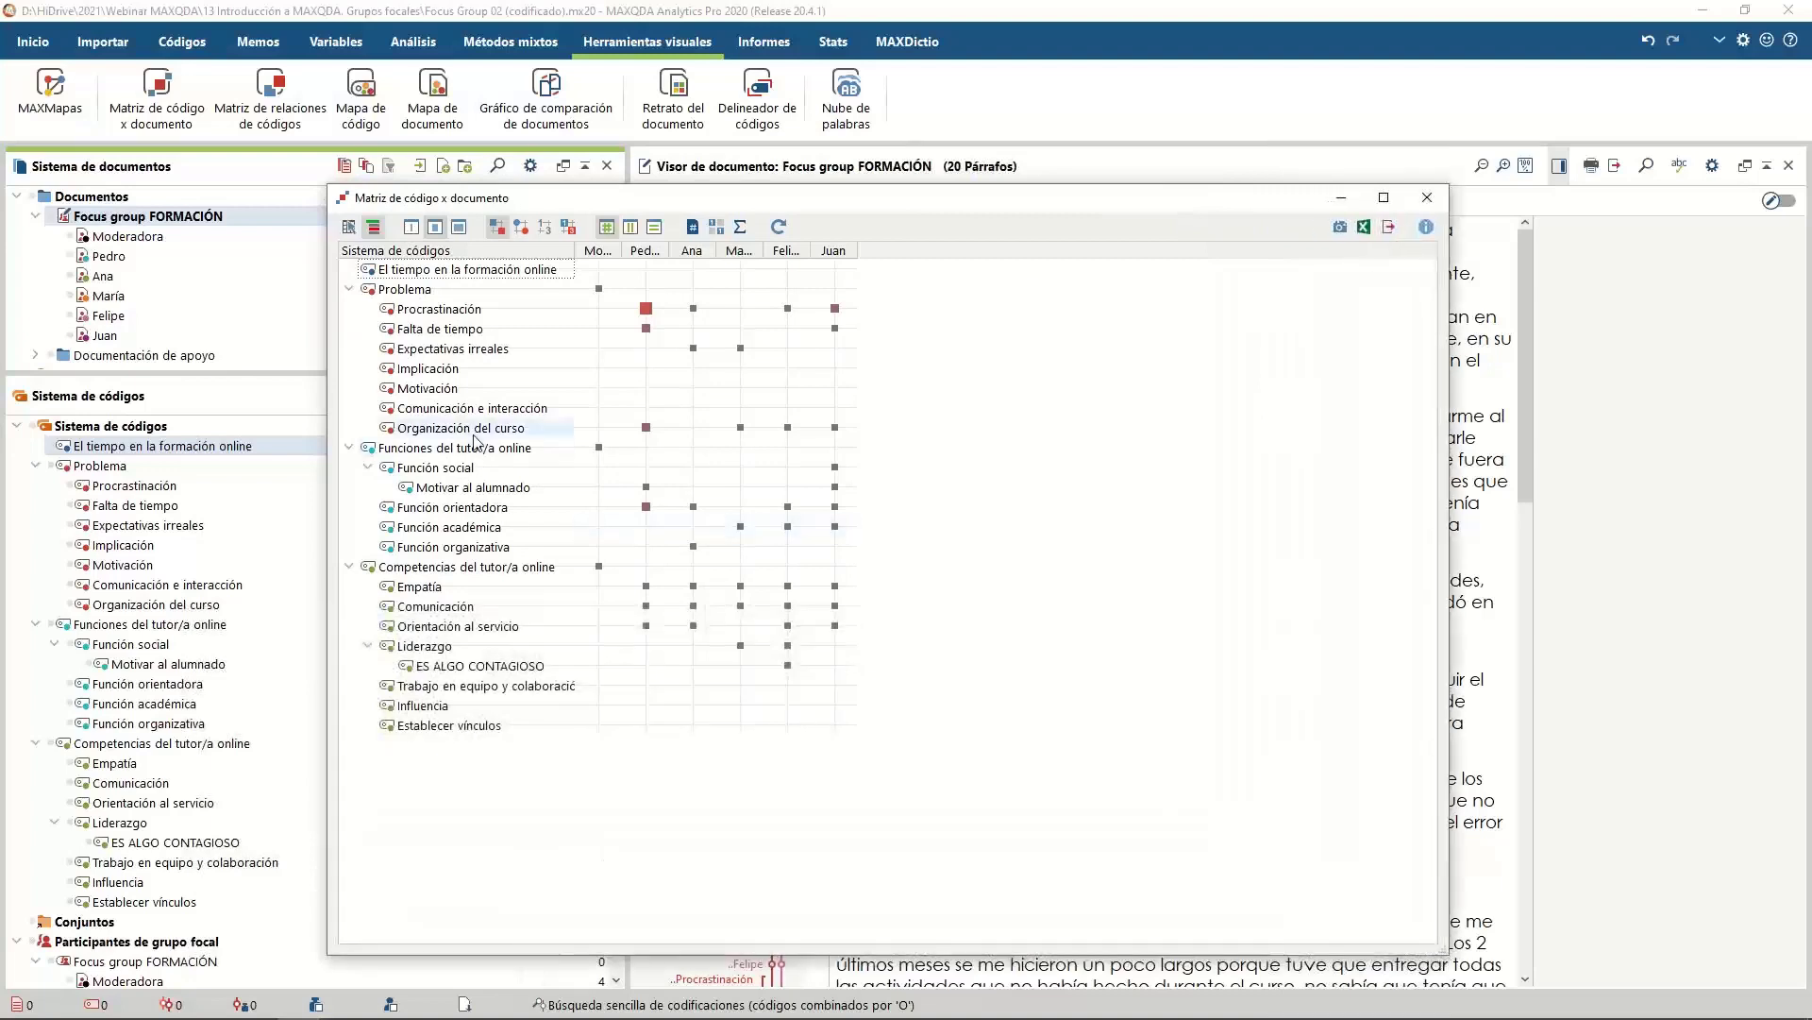
left_click(460, 228)
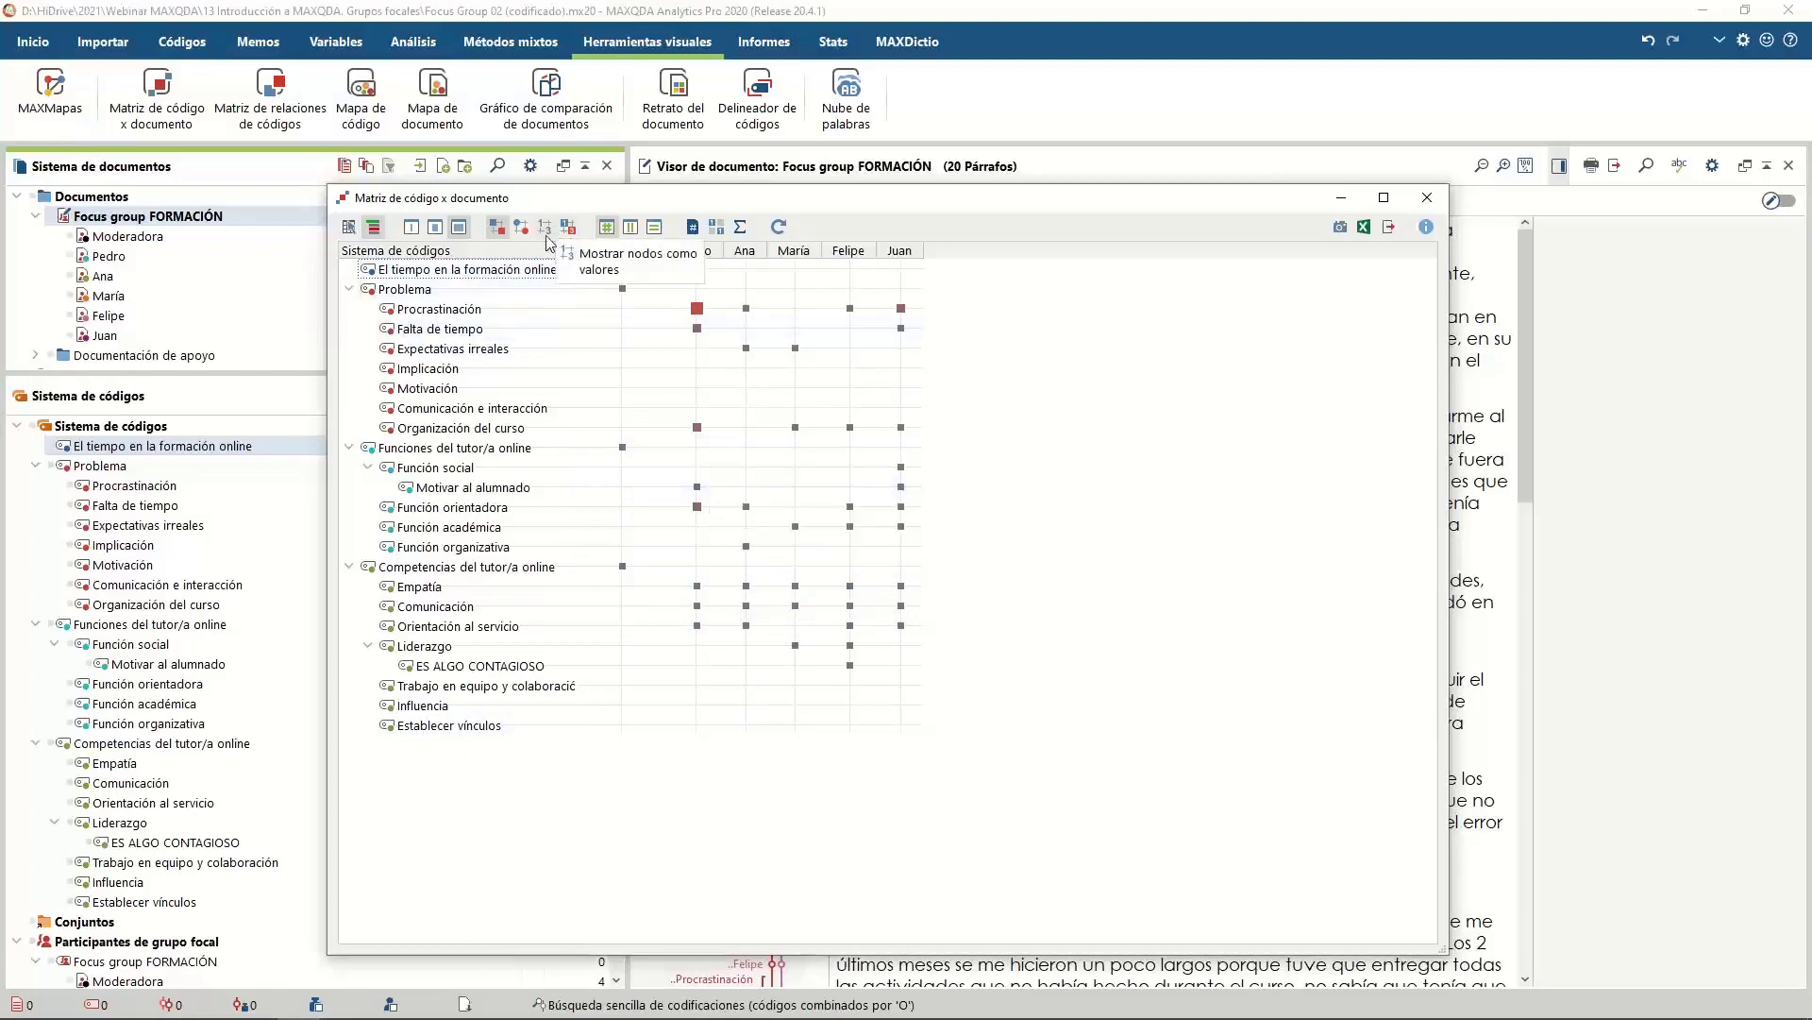
mouse_move(690, 332)
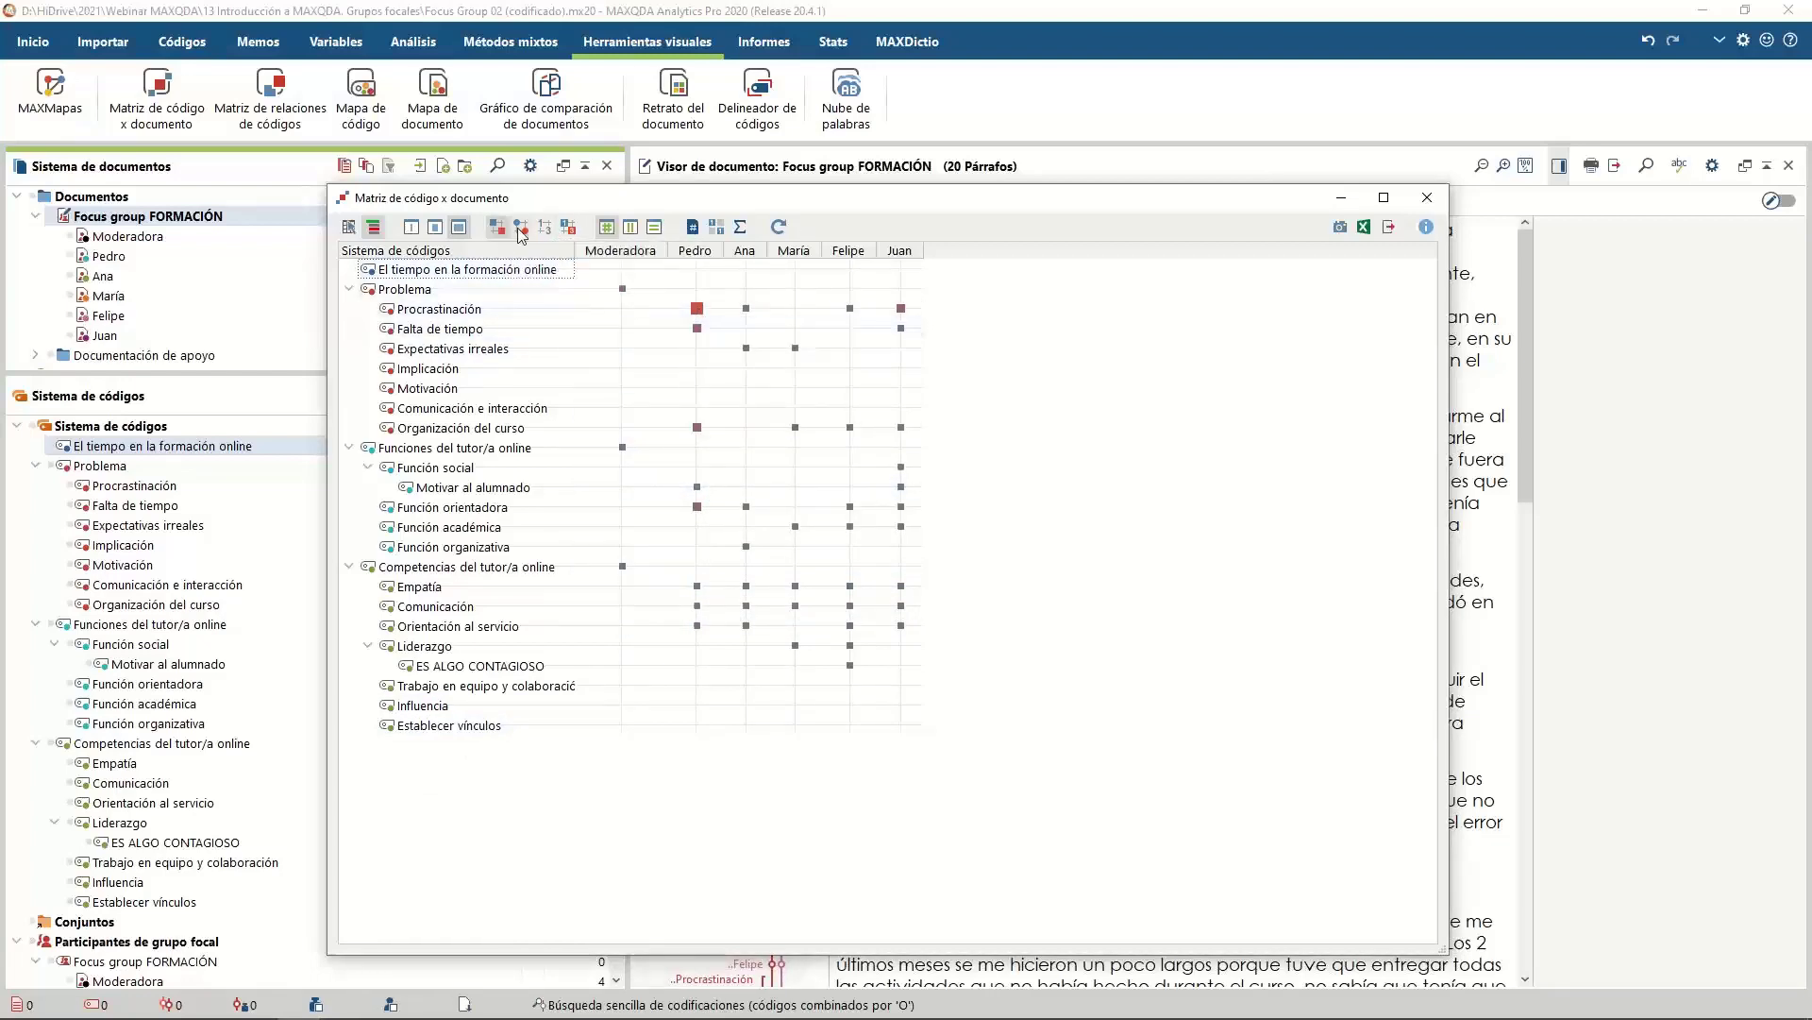
left_click(547, 228)
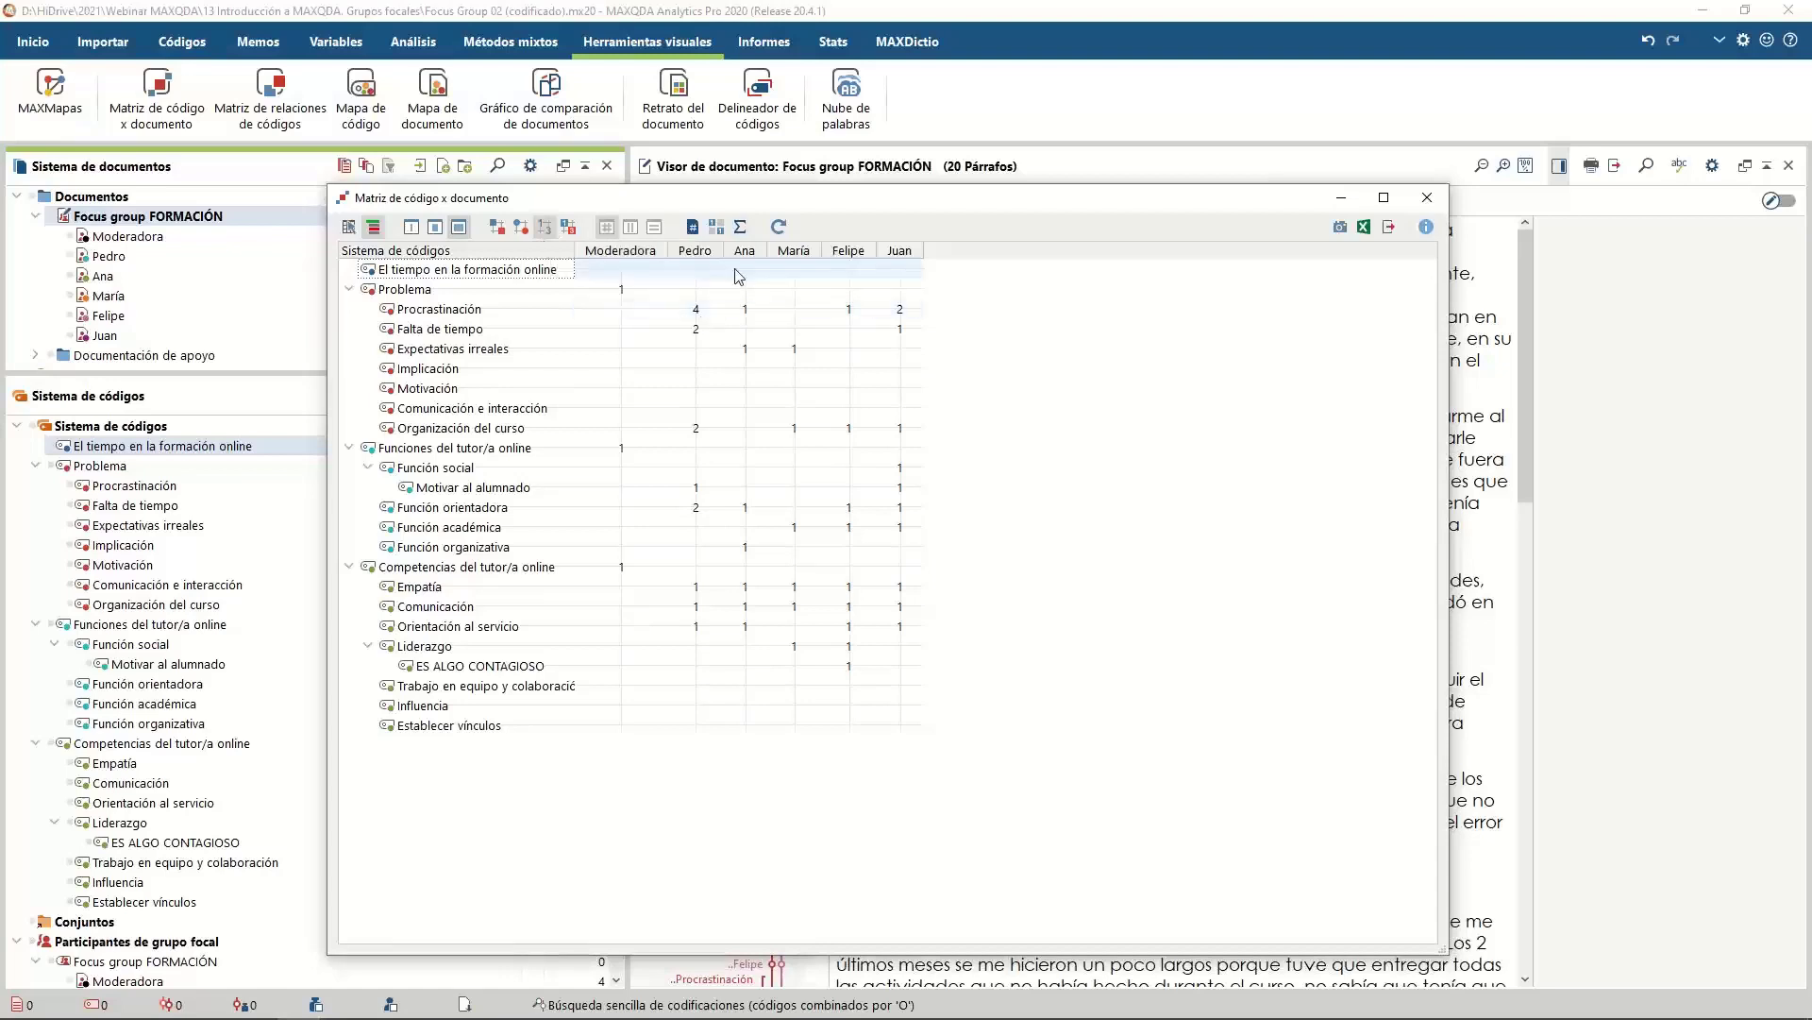
left_click(518, 229)
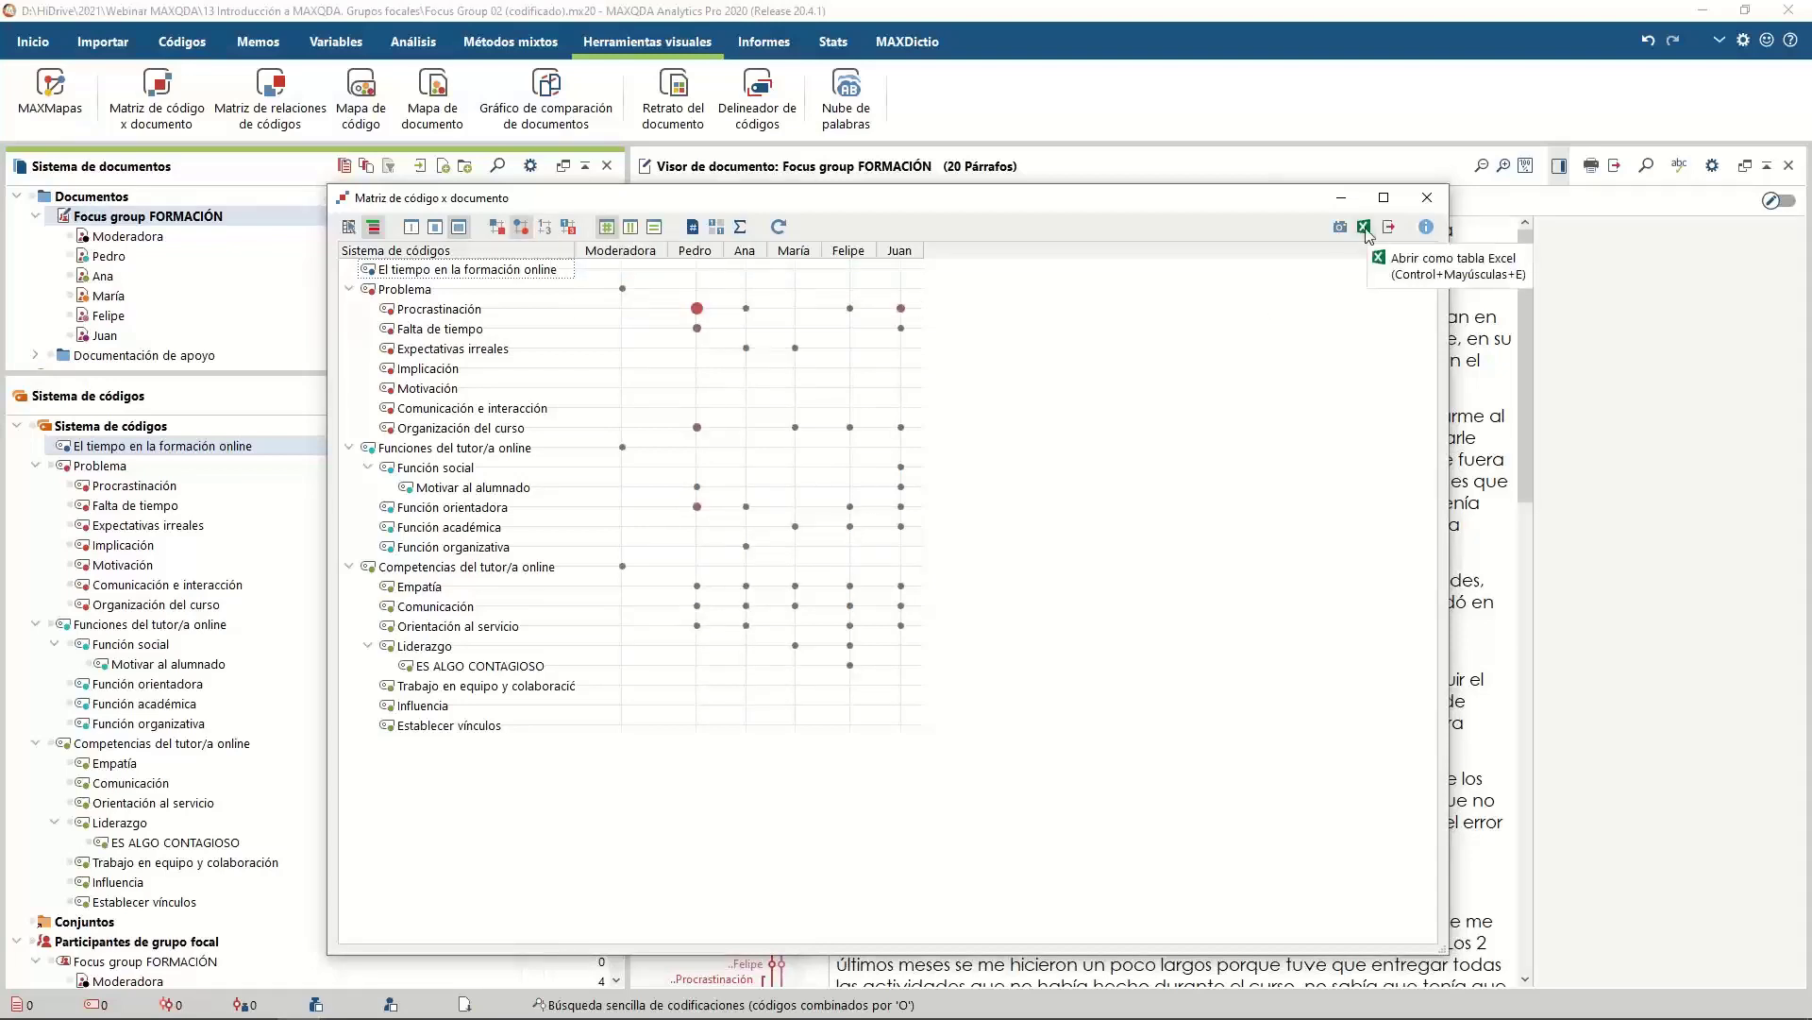
Open the interactive segment matrix from the code matrix, view the Problema and Procrastinación segments, and display 6 columns at once
left_click(349, 228)
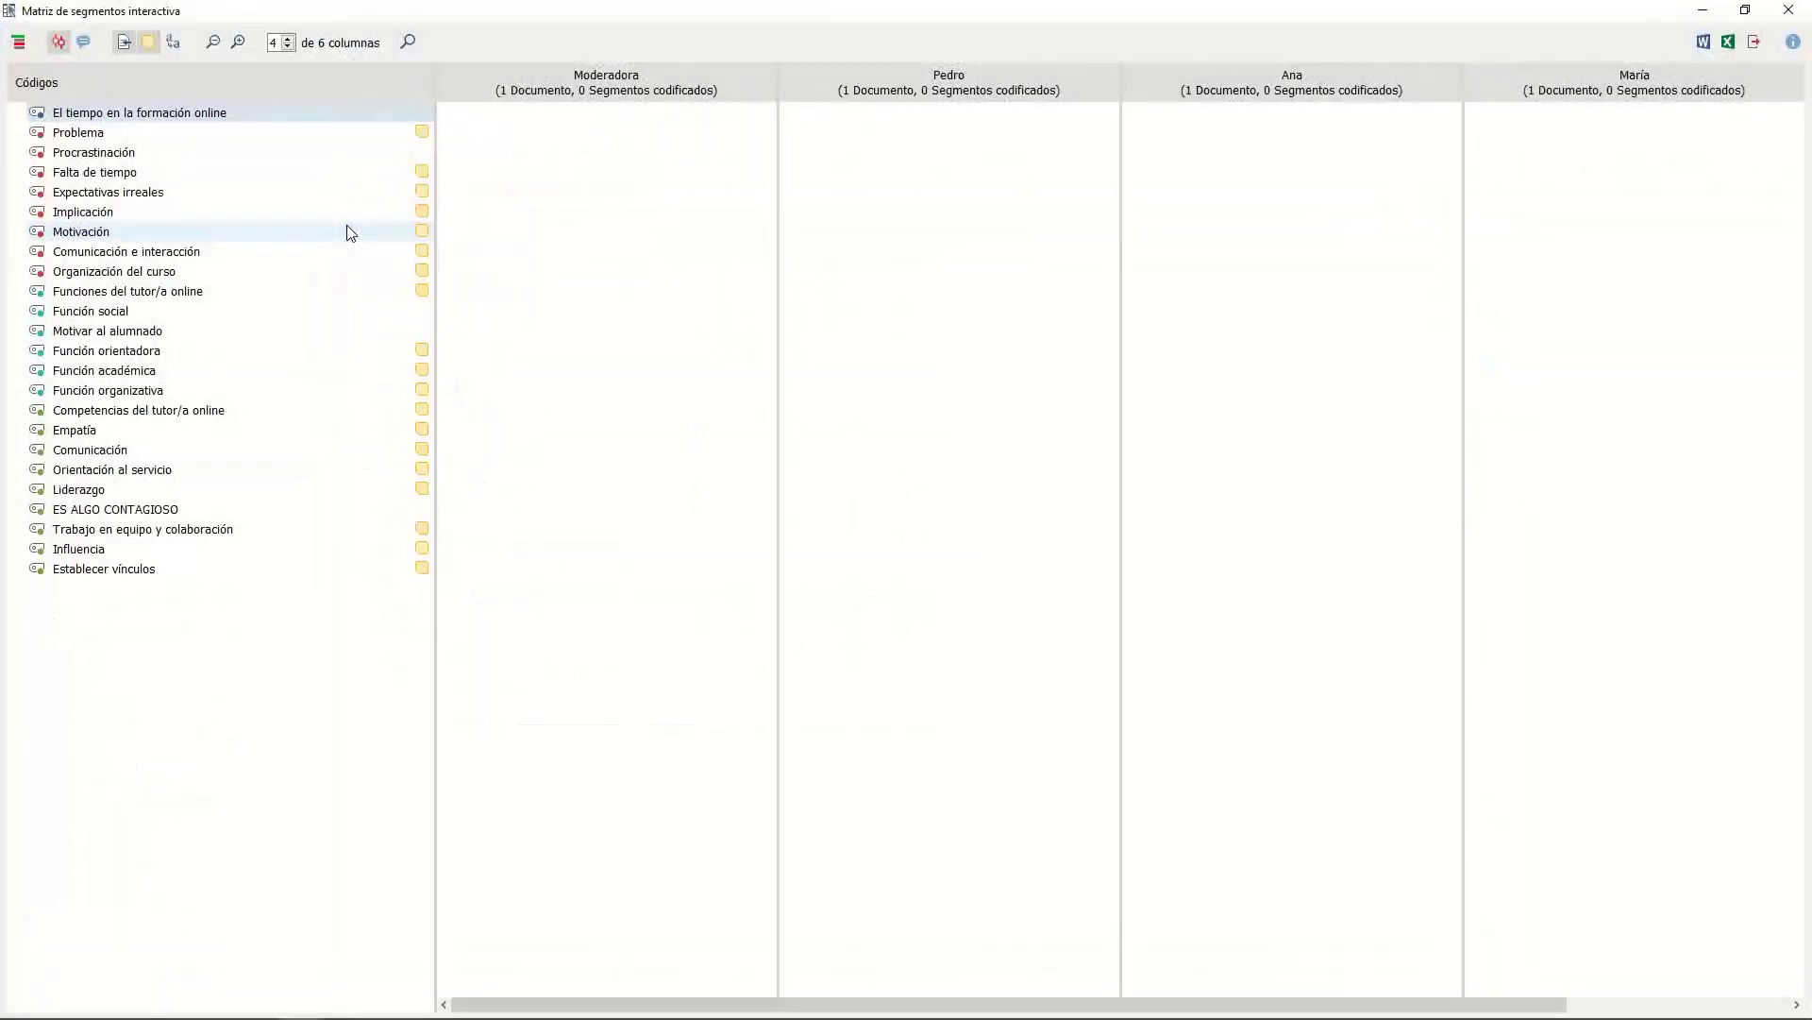
left_click(120, 138)
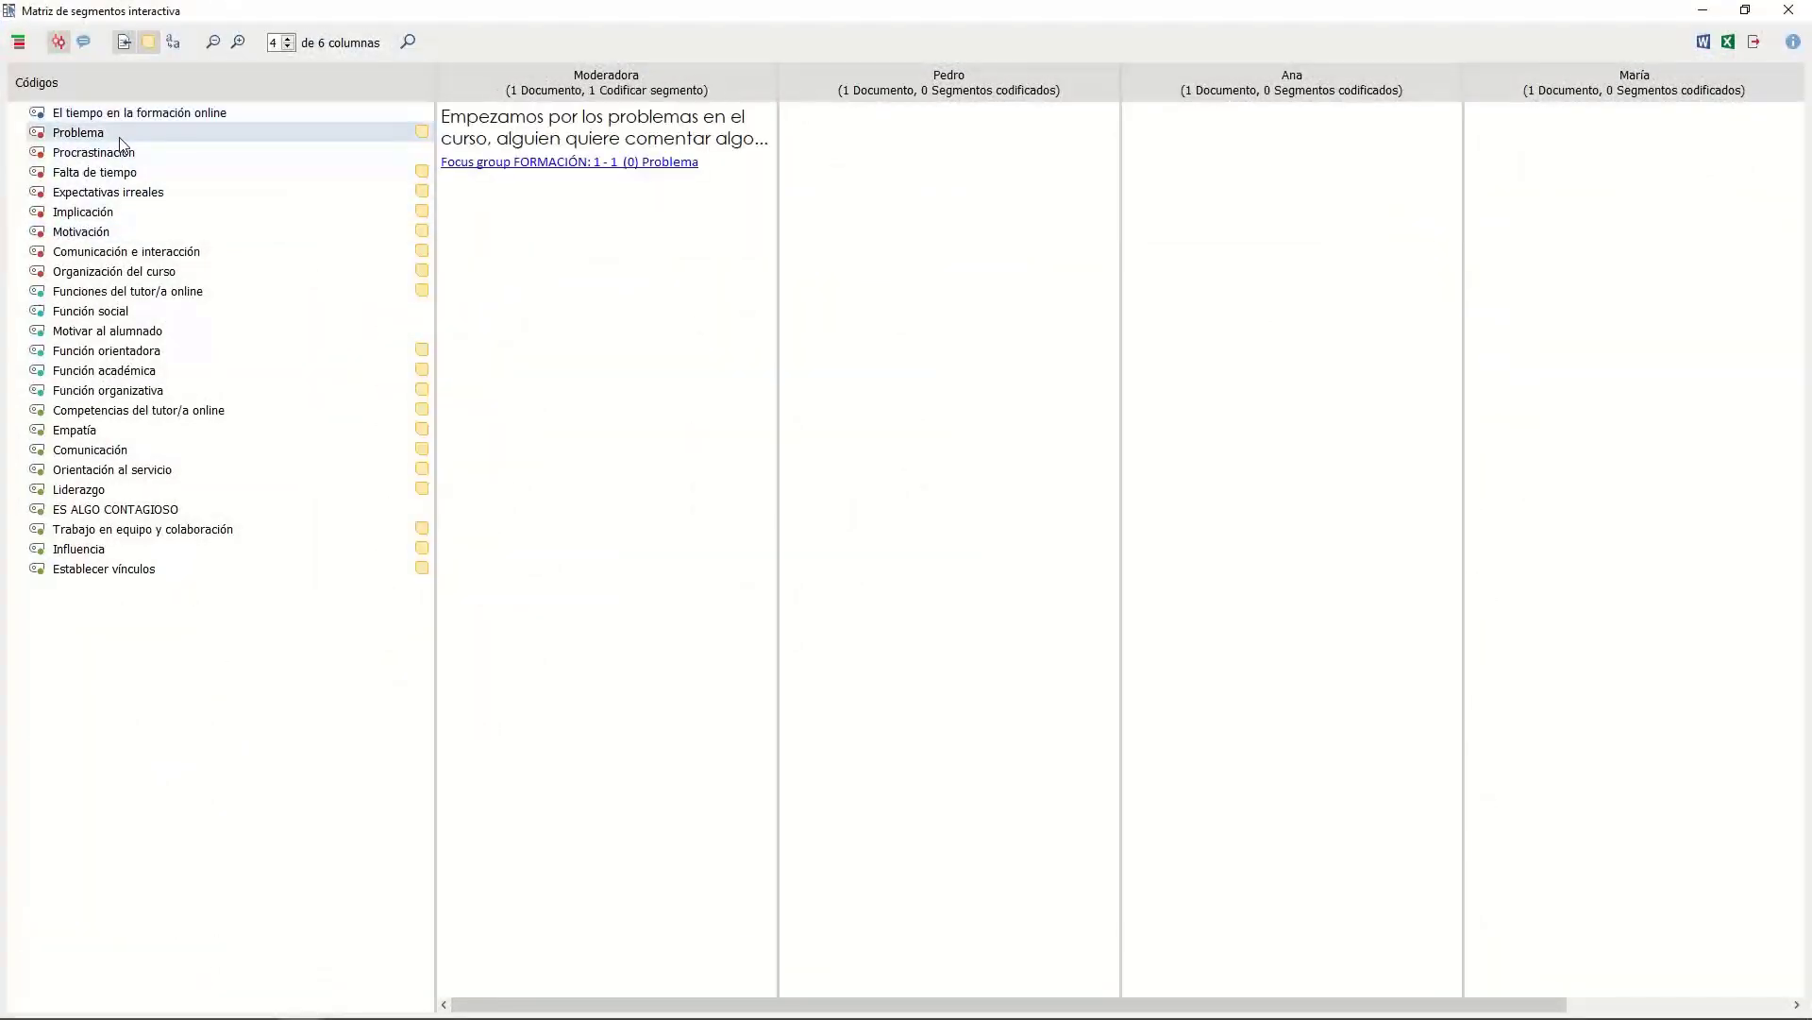
key("Down")
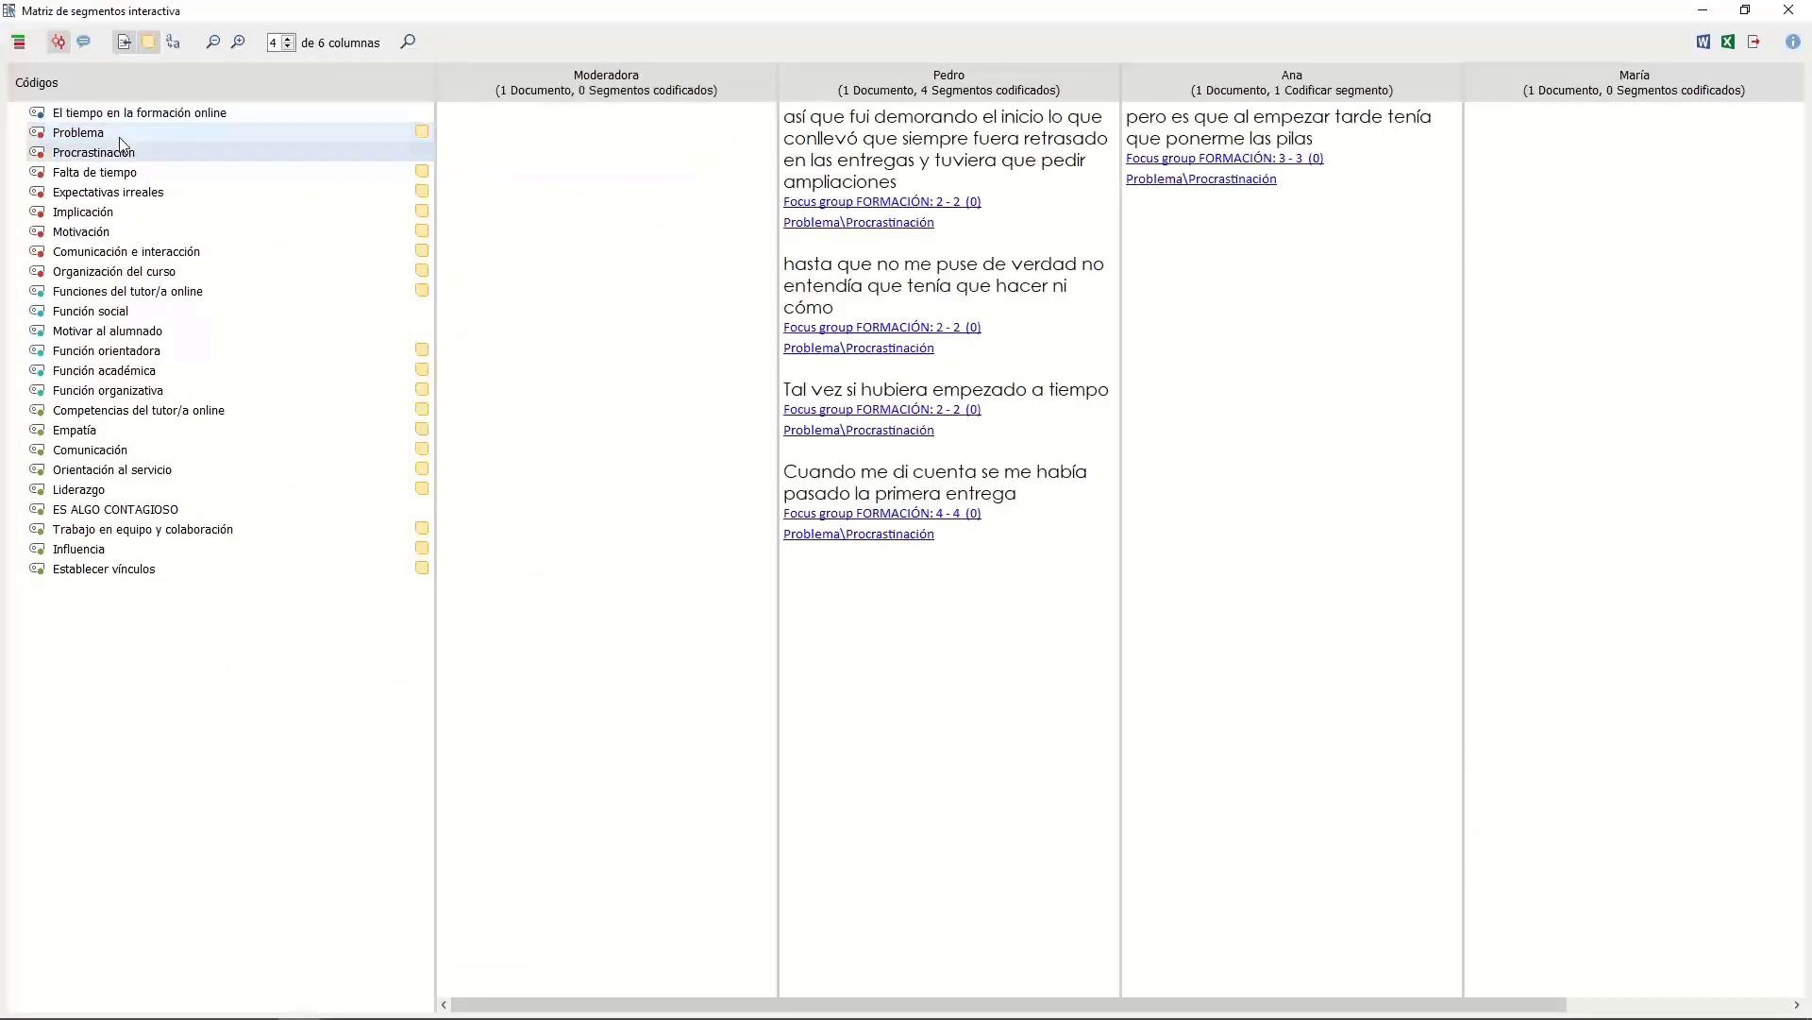
left_click(289, 38)
left_click(289, 39)
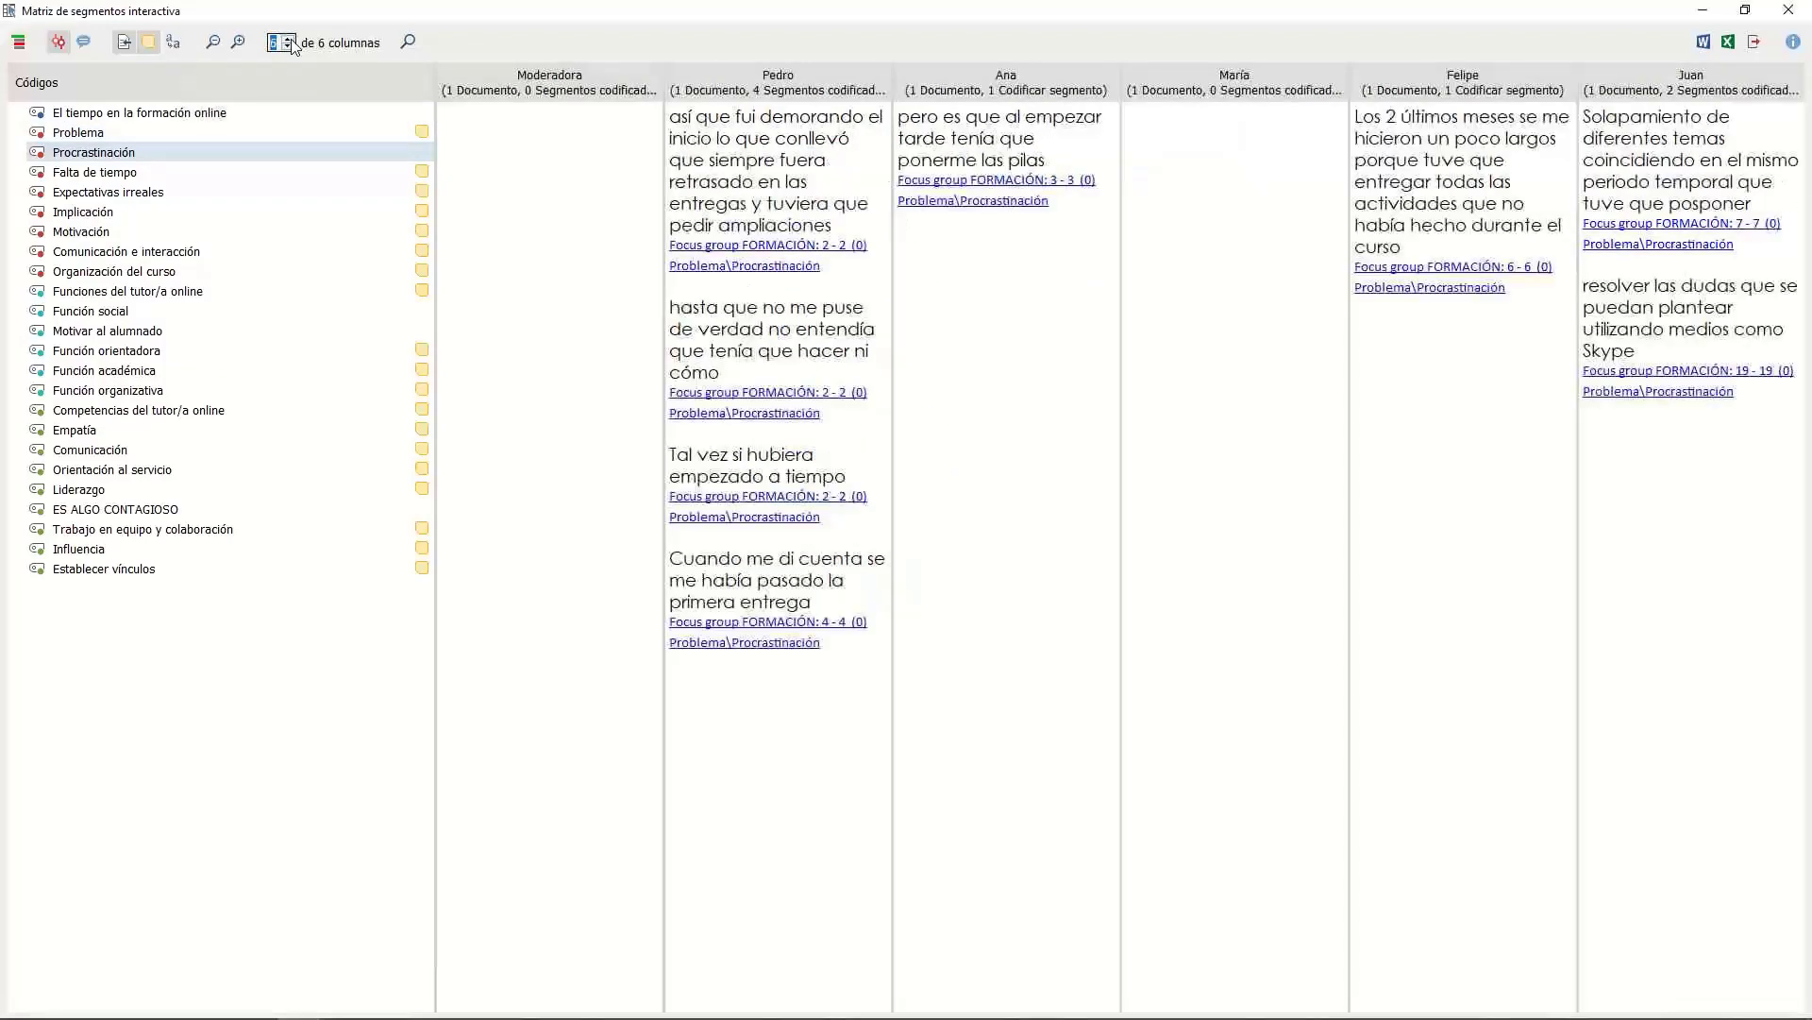
Read each participant's coded segments for the Problema subcodes from Falta de tiempo through Organización del curso
left_click(101, 176)
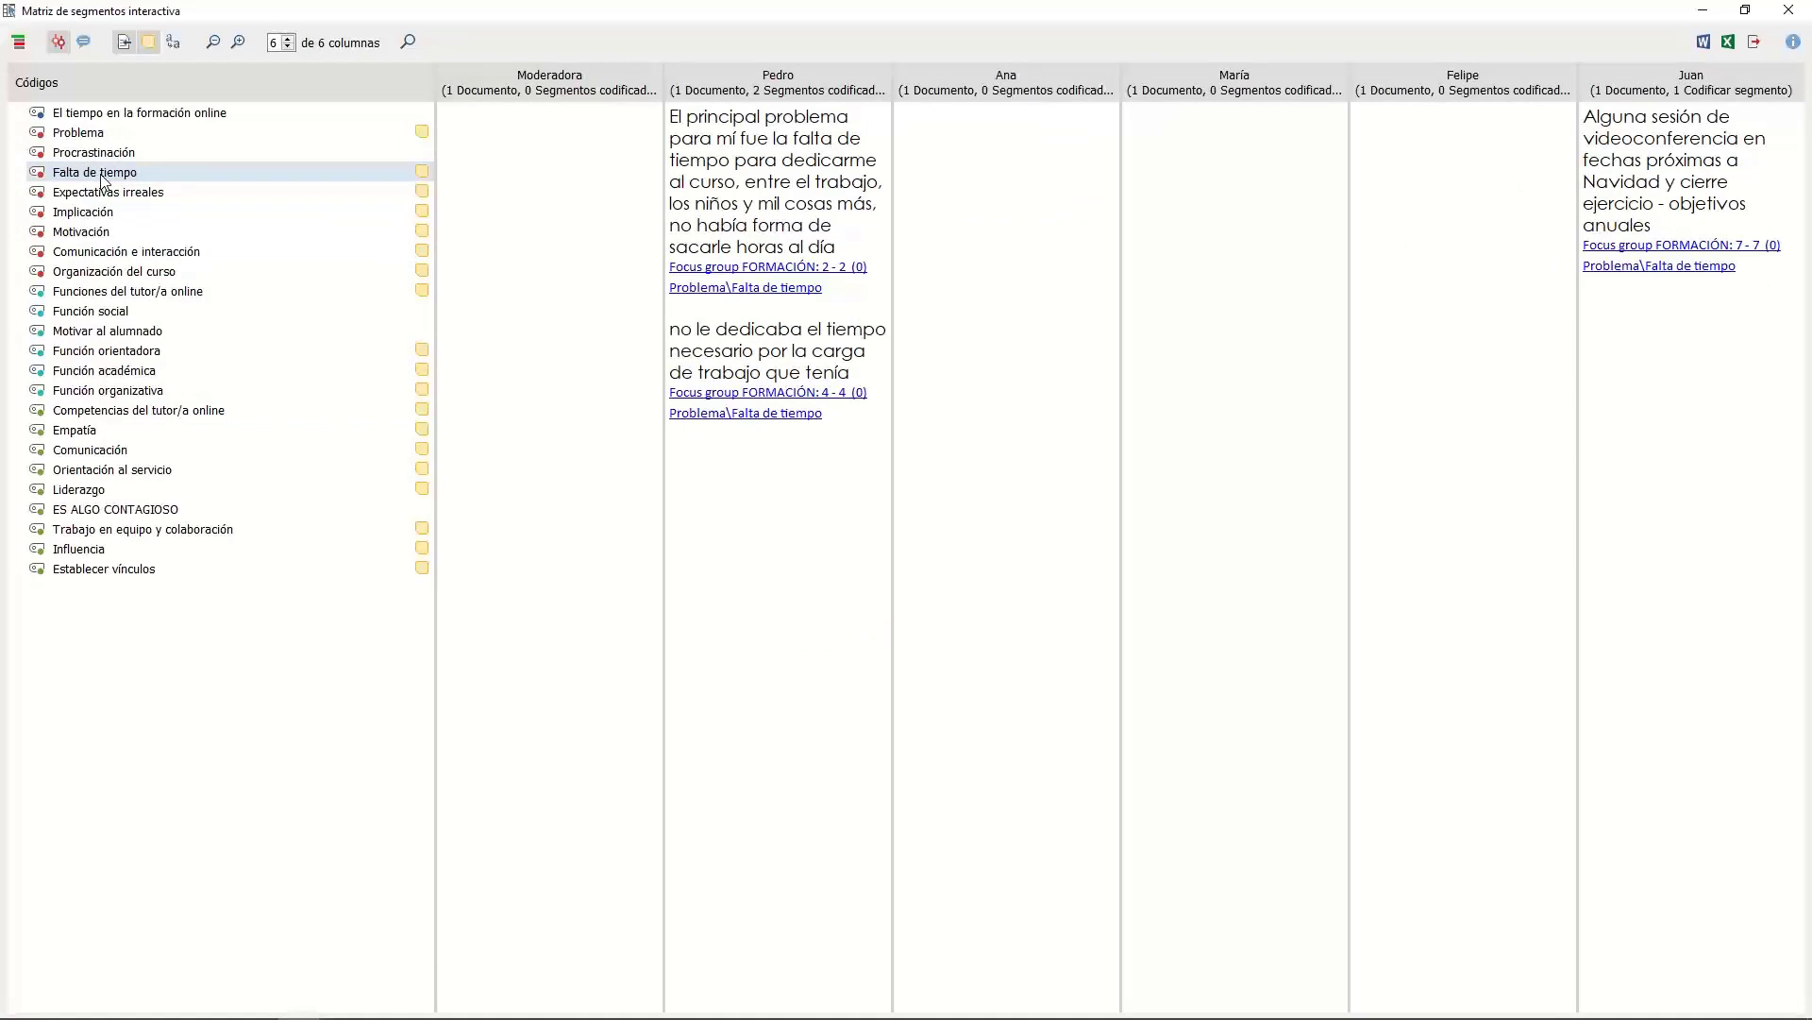
key("Down")
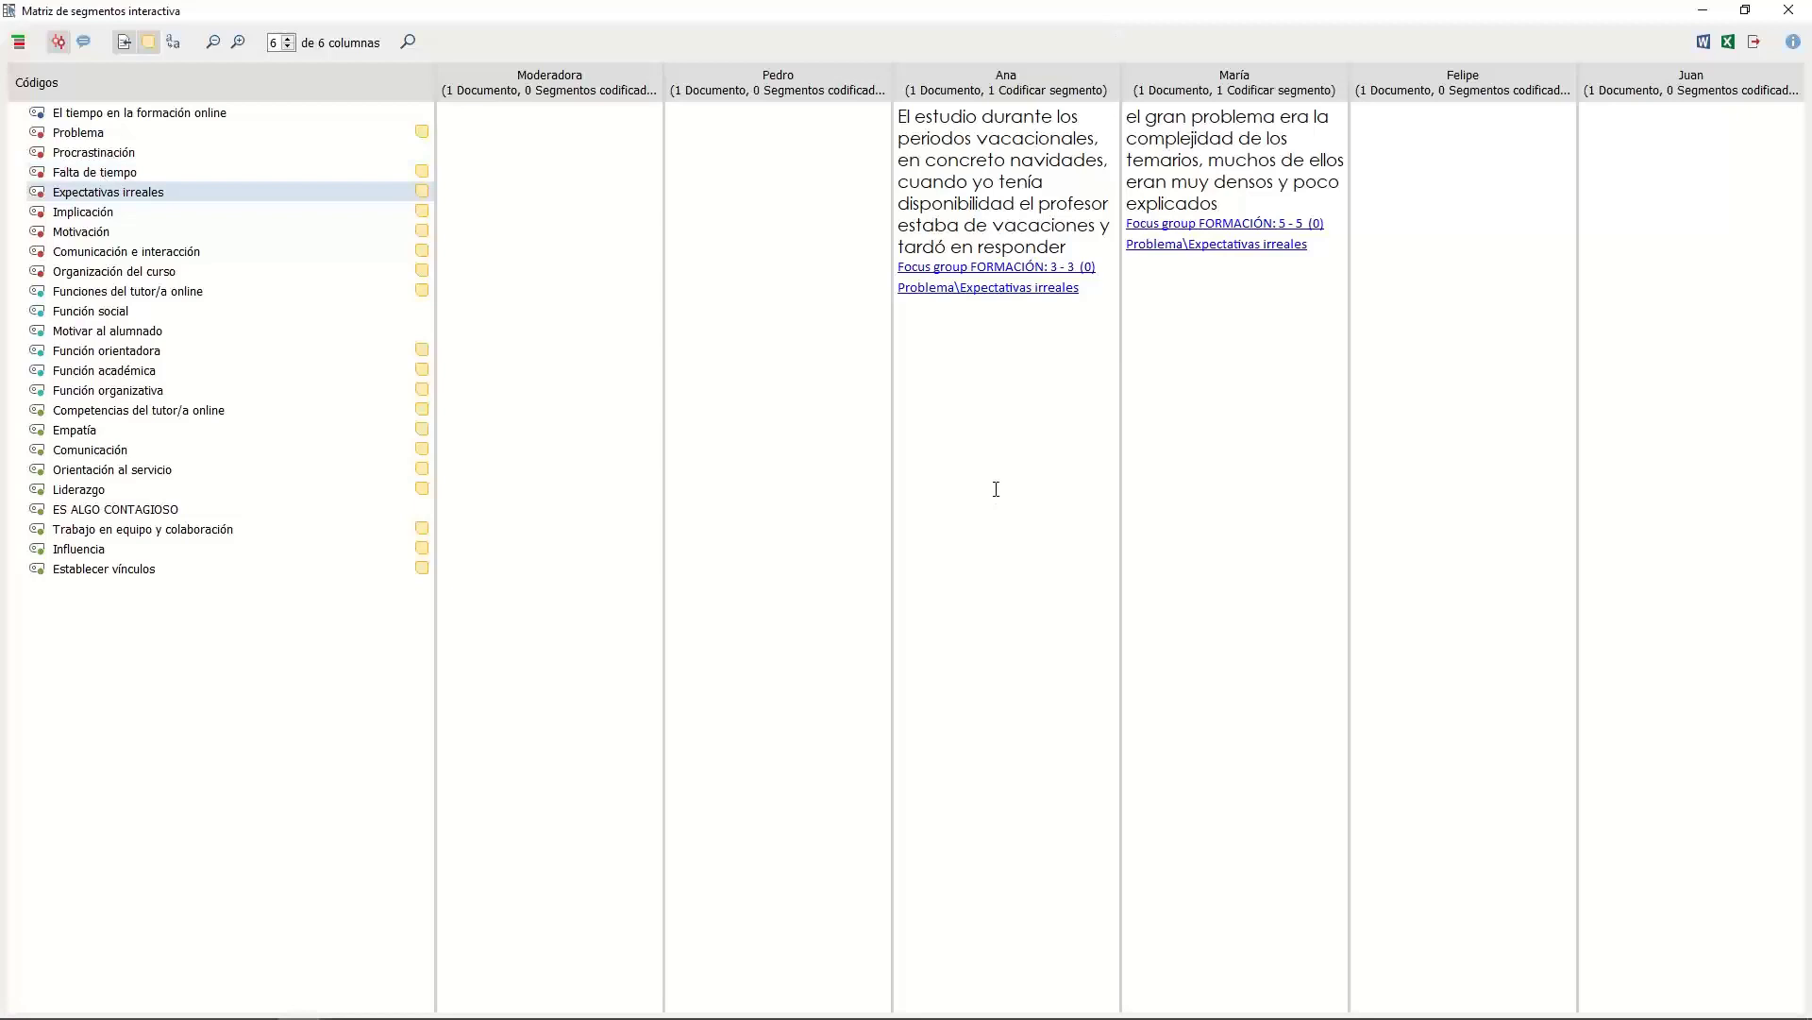
key("Down")
key("Down")
key("Down")
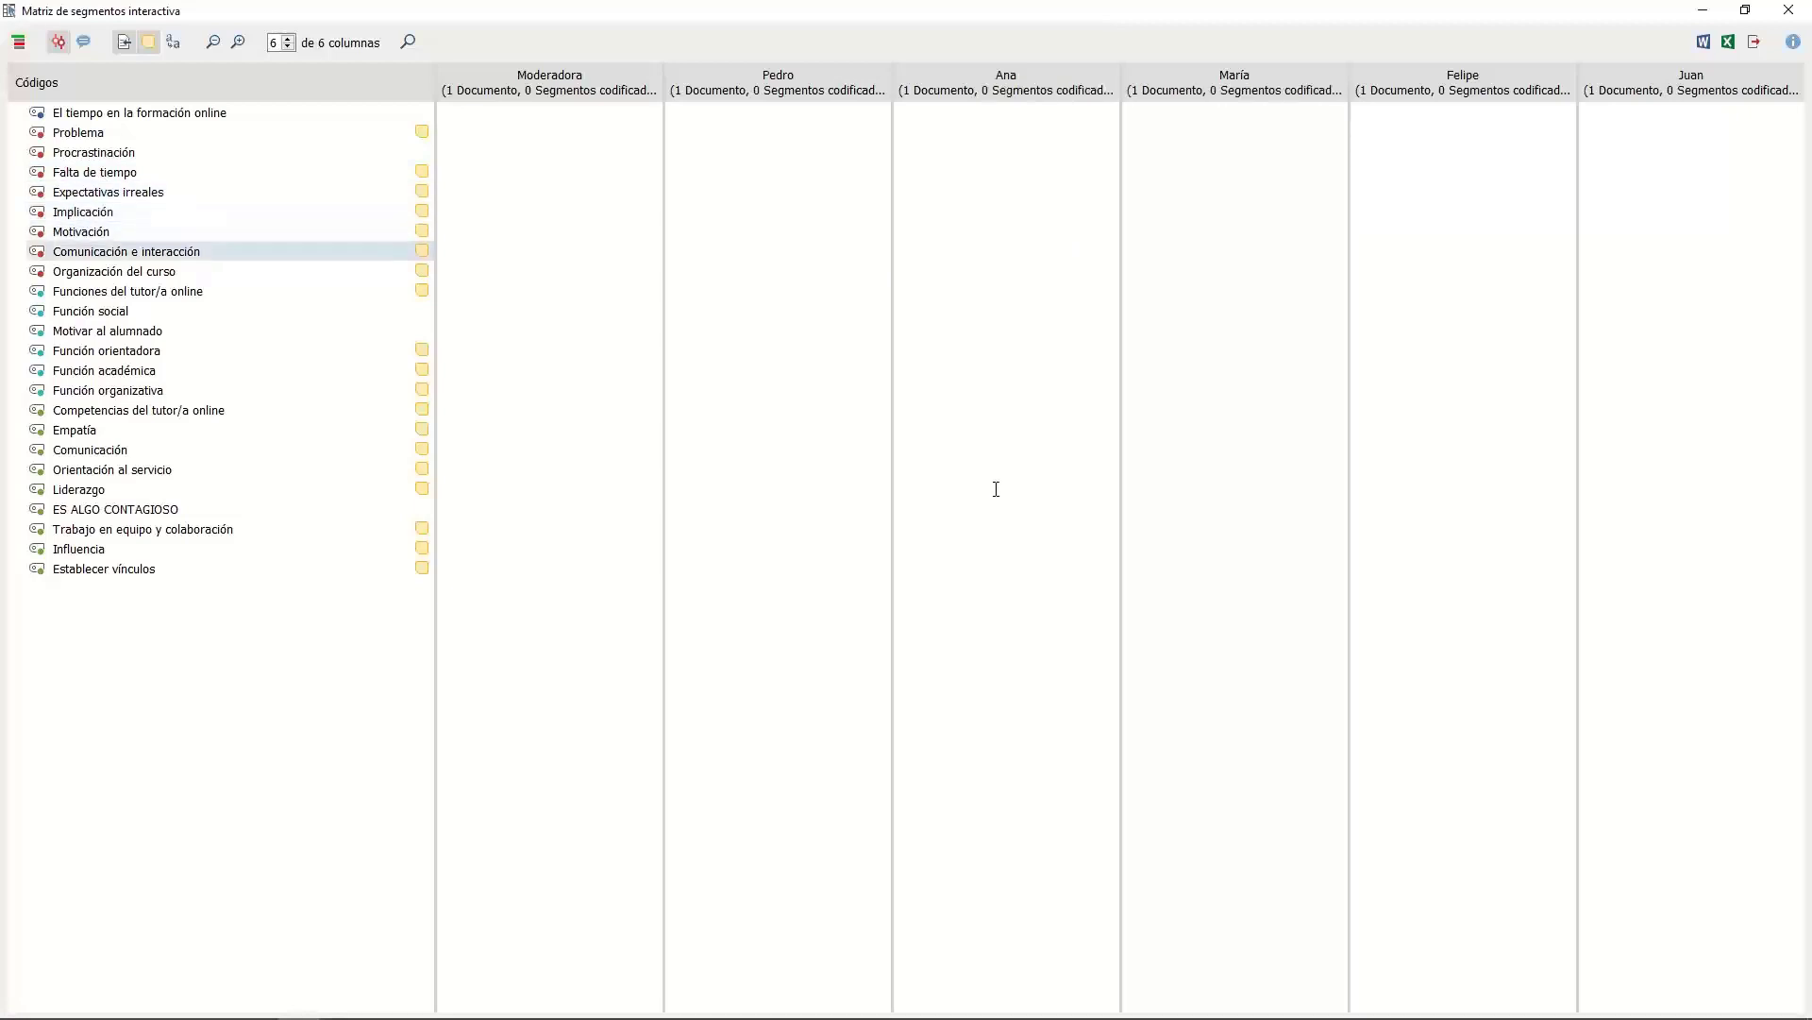
key("Down")
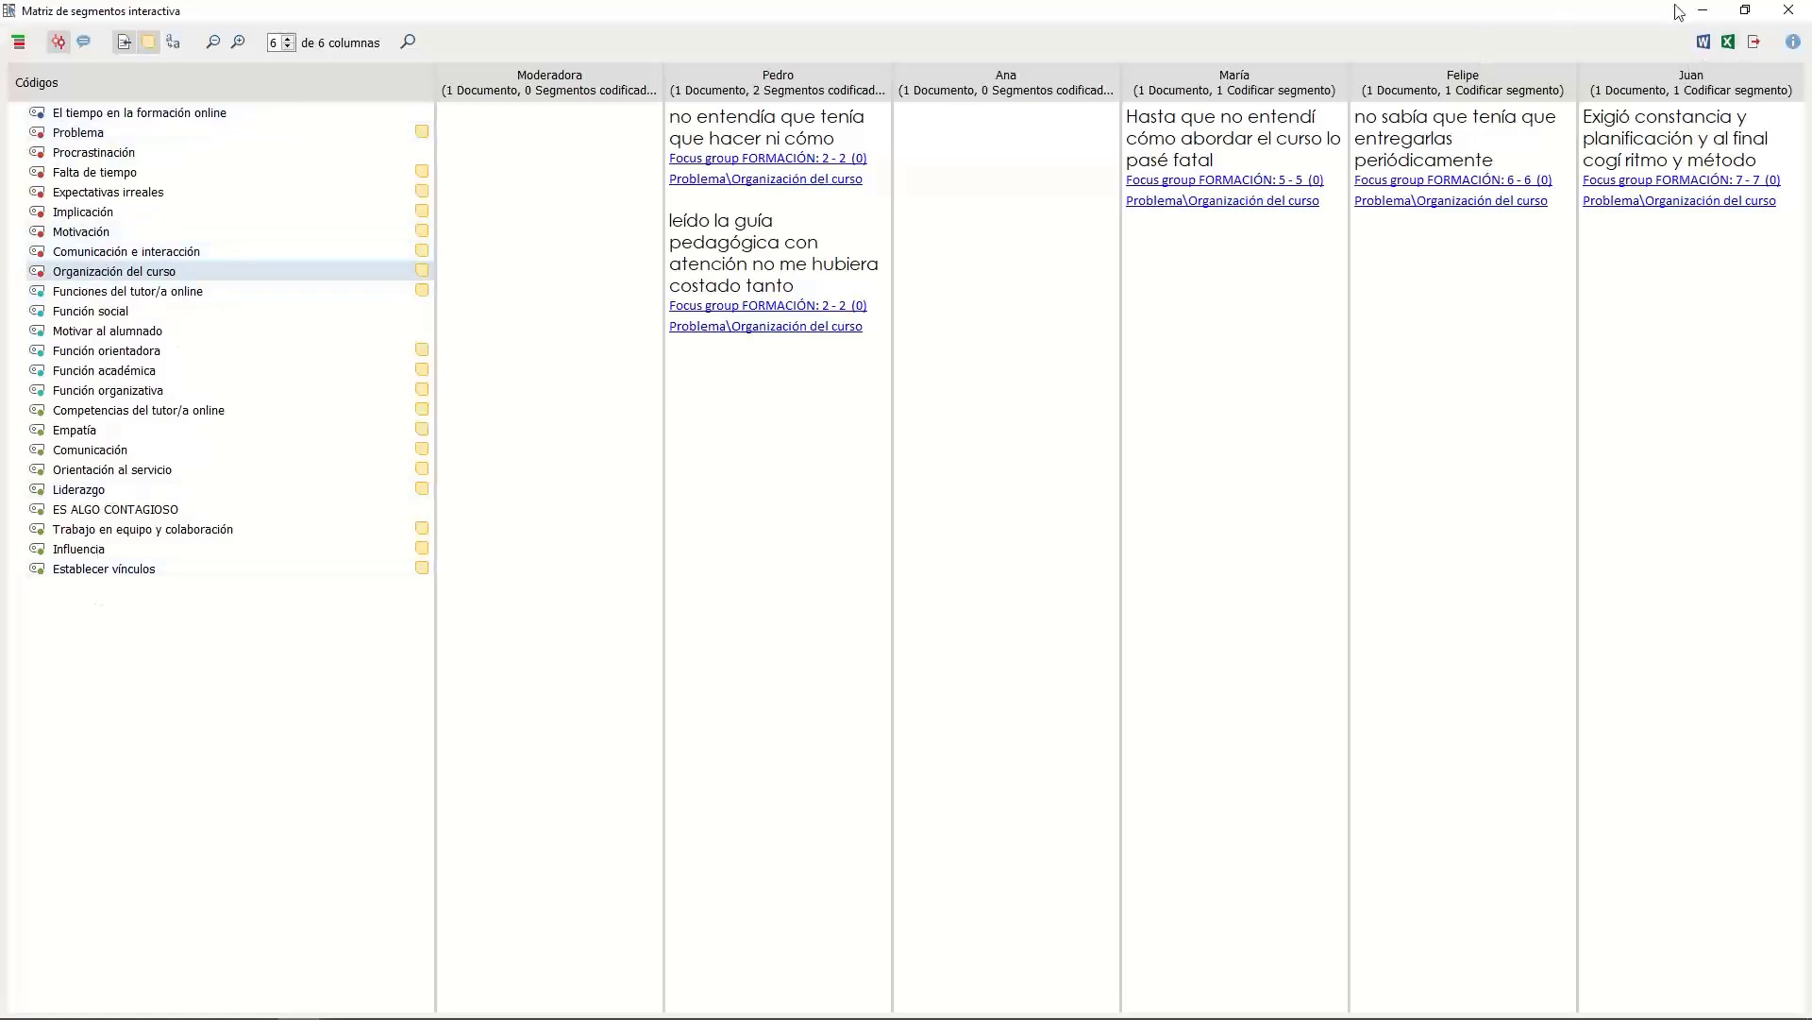
Open another interactive segment matrix from the code matrix, browse codes between Problema and Función académica, and close both segment matrices
left_click_drag(1648, 25, 834, 493)
left_click_drag(625, 199, 648, 82)
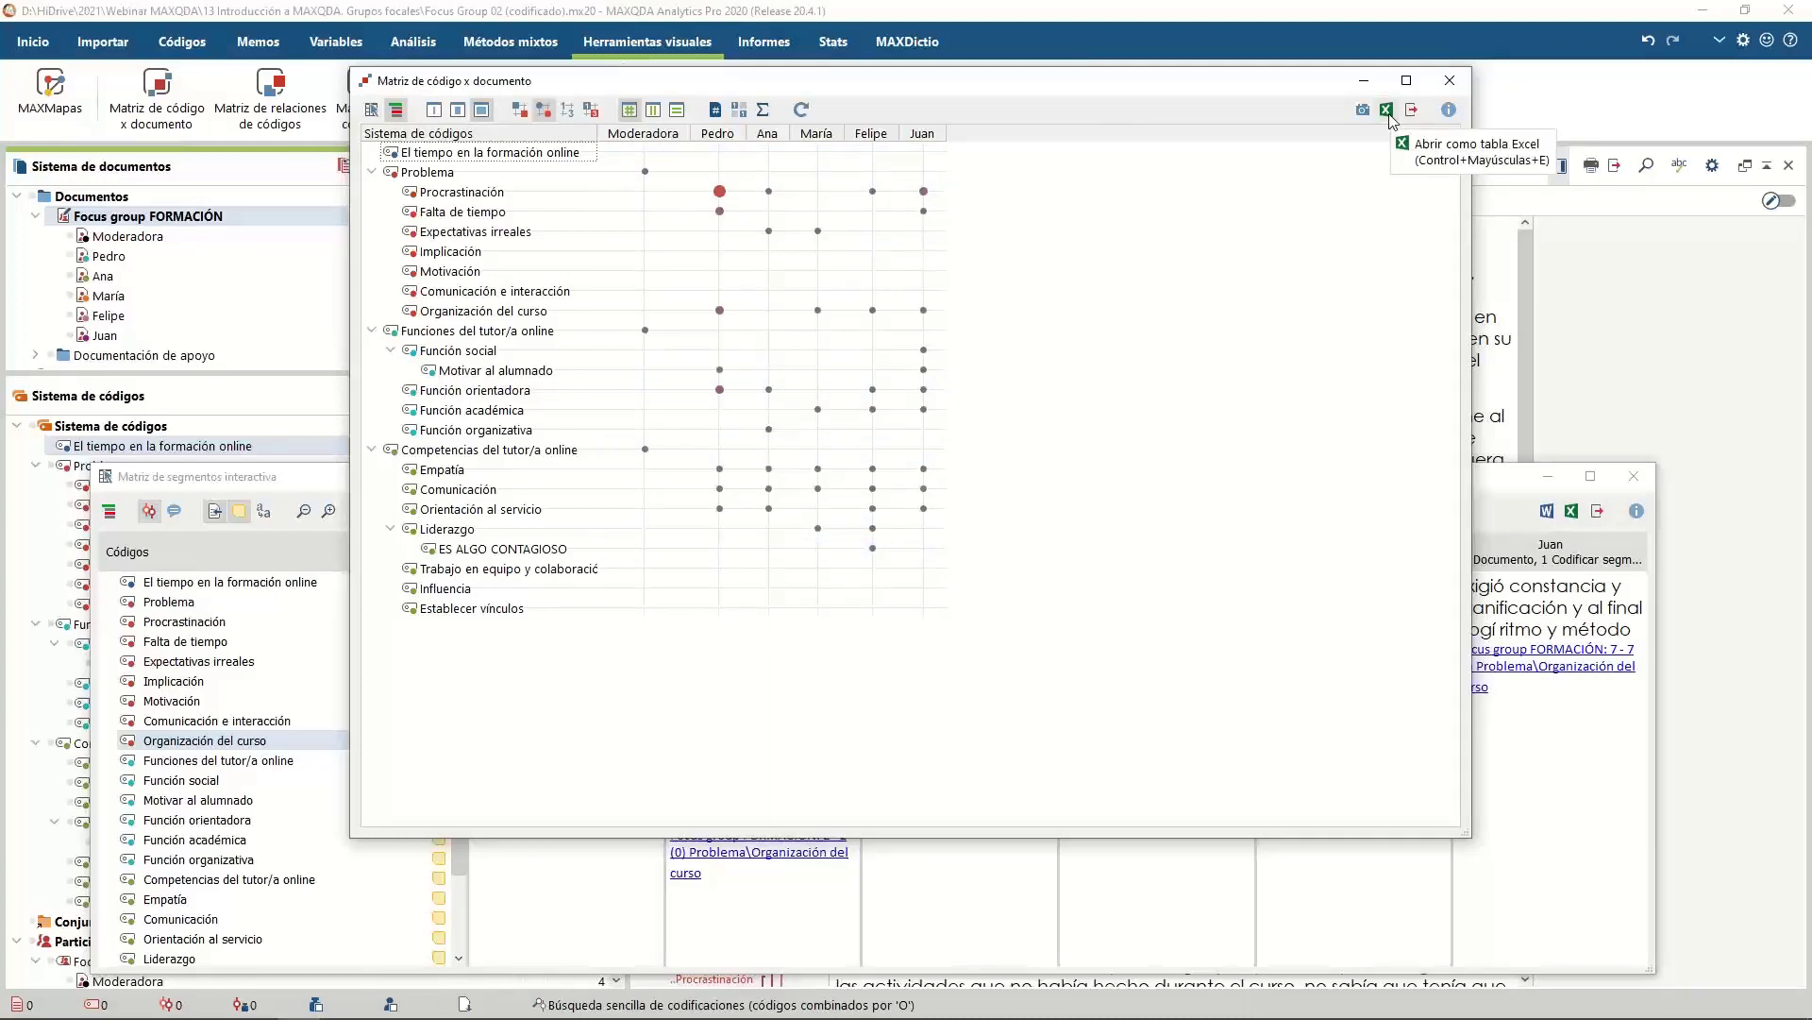
left_click(372, 111)
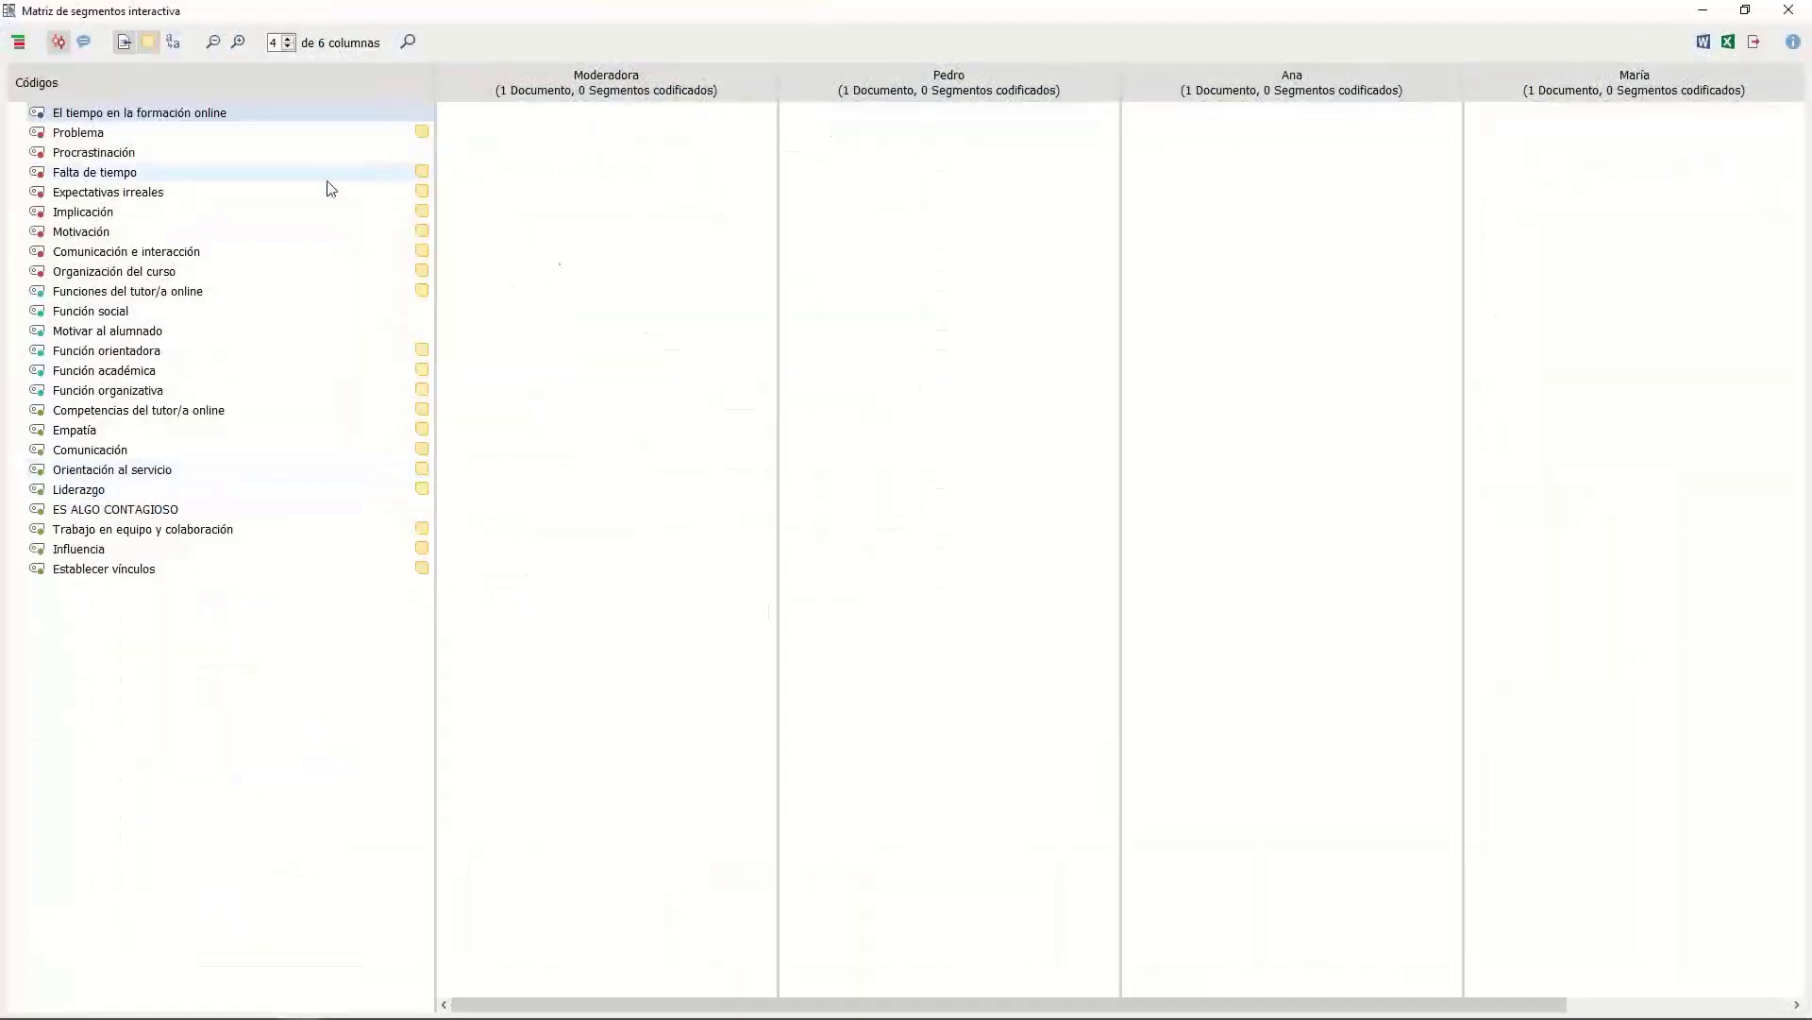
left_click(182, 135)
left_click(178, 171)
left_click(163, 253)
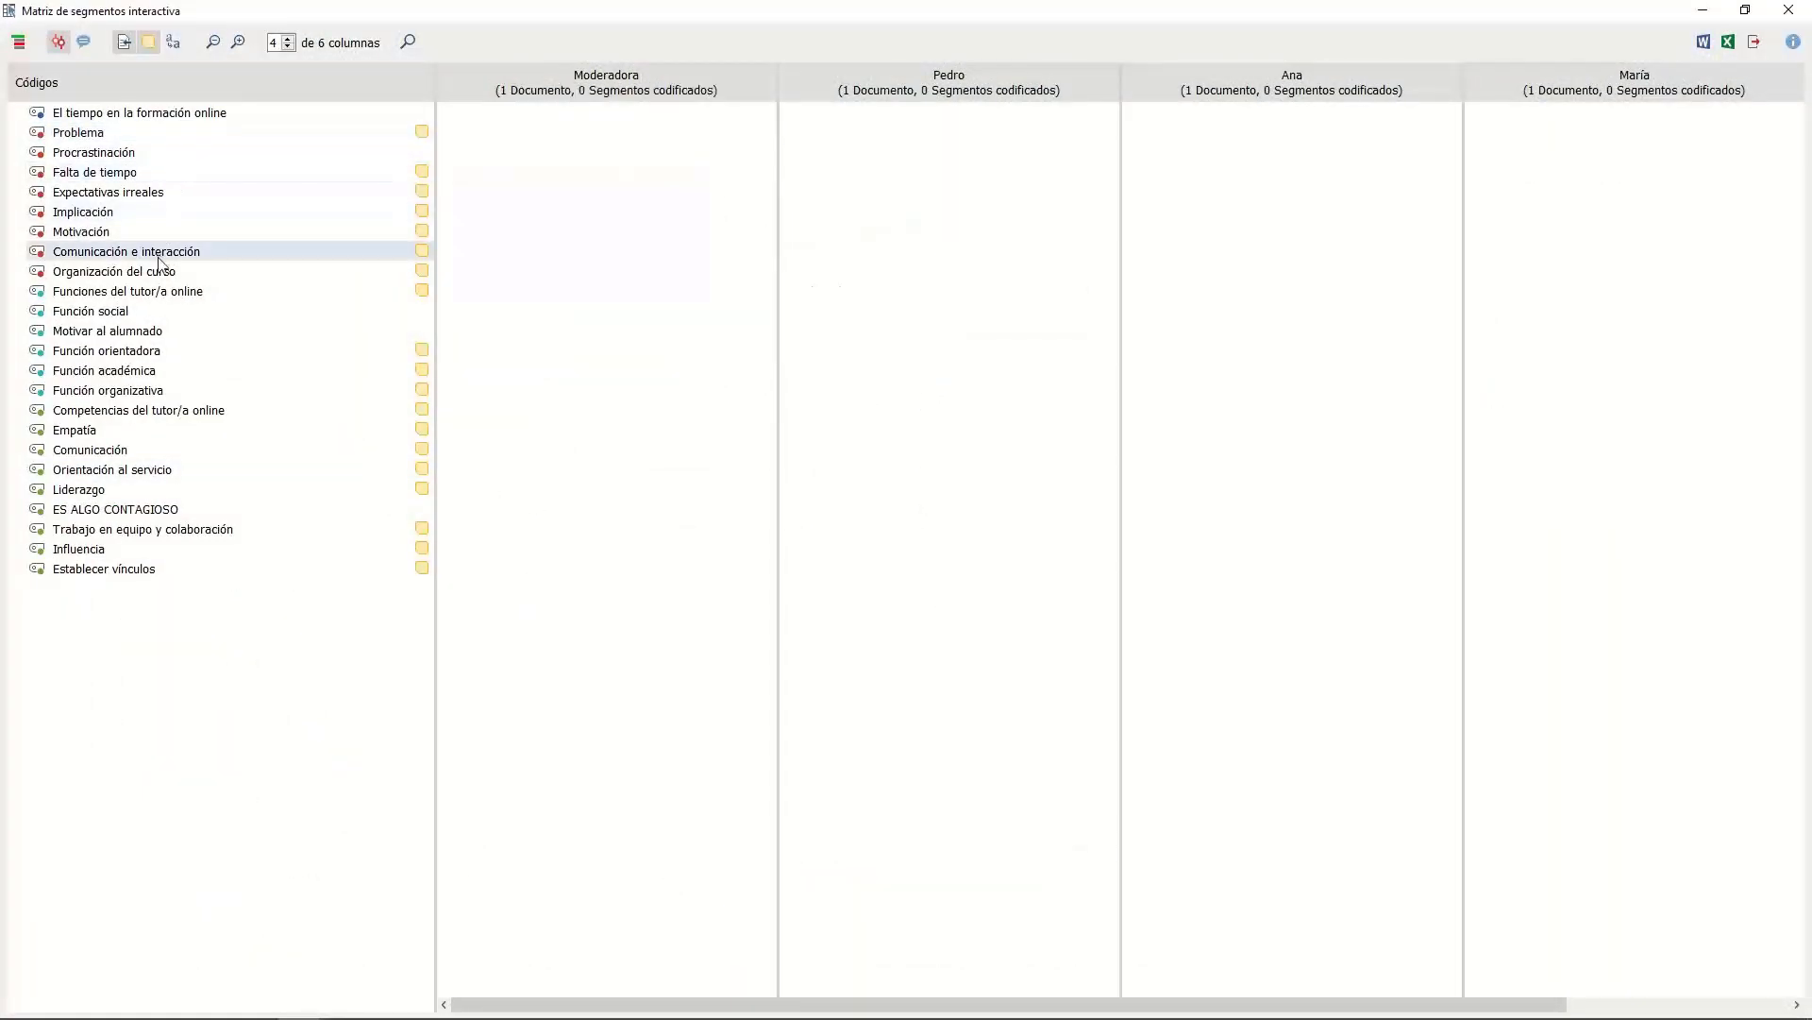
left_click(186, 372)
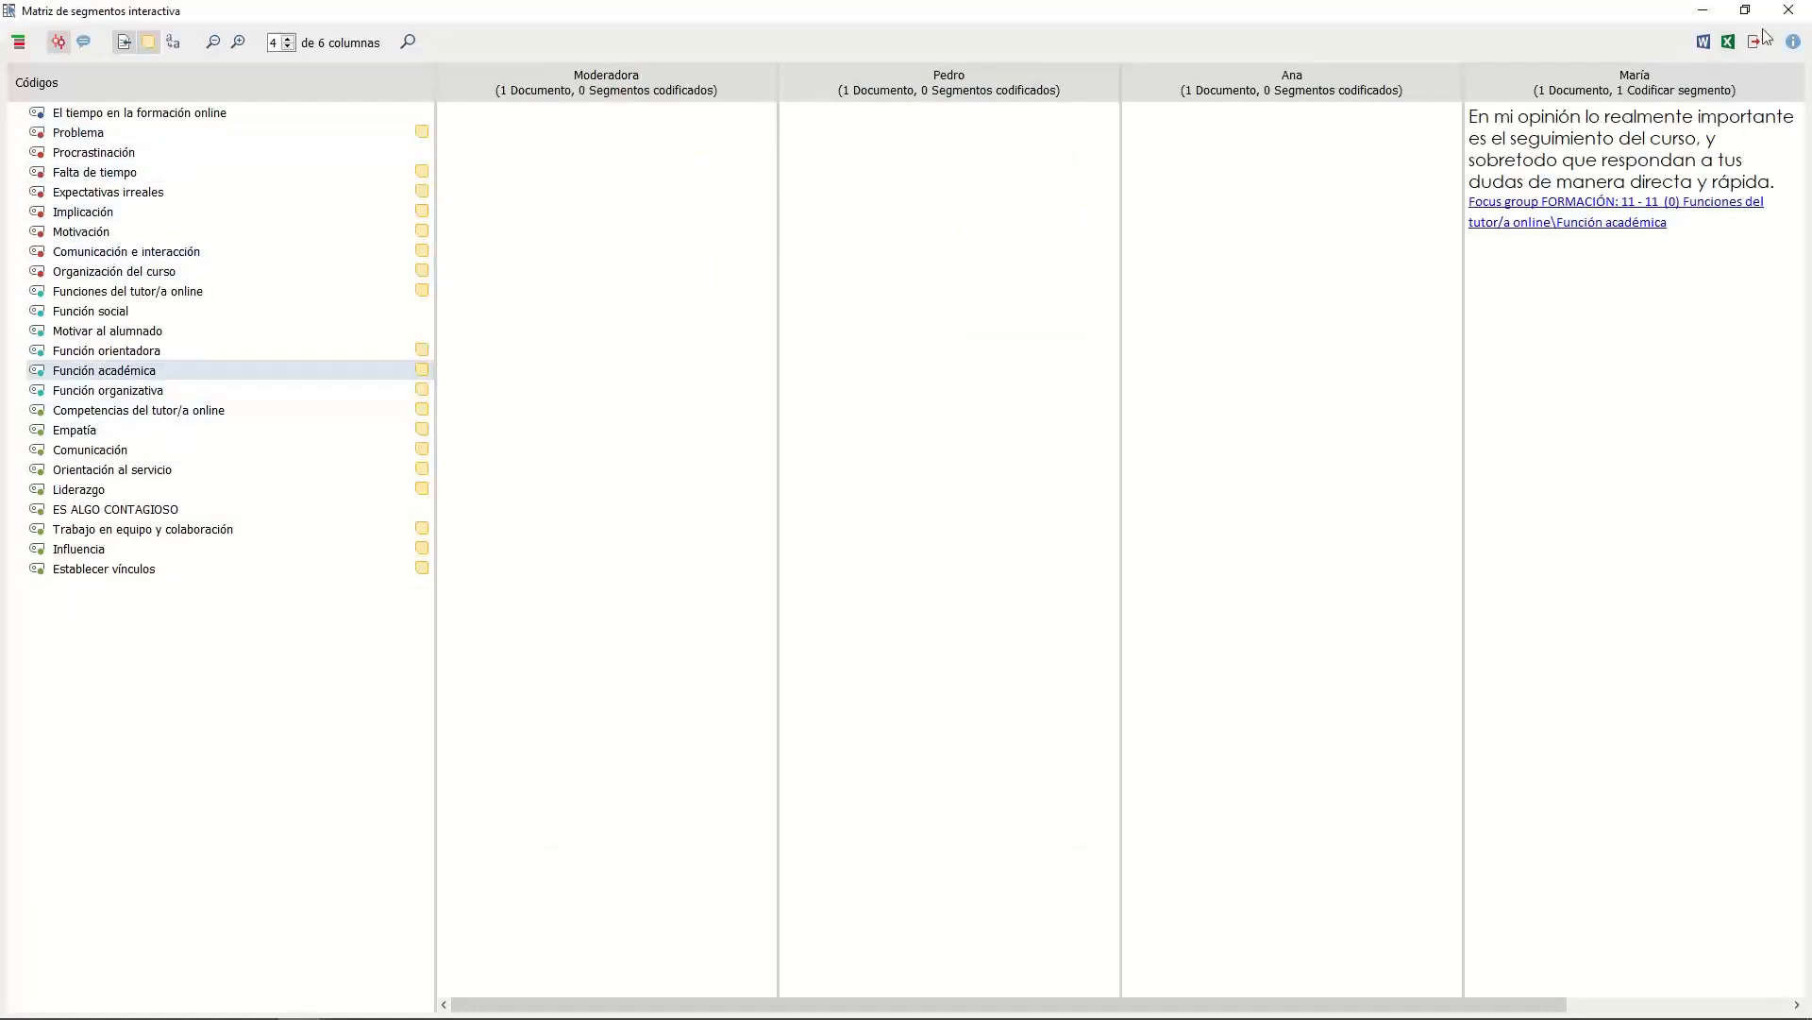
left_click(1787, 11)
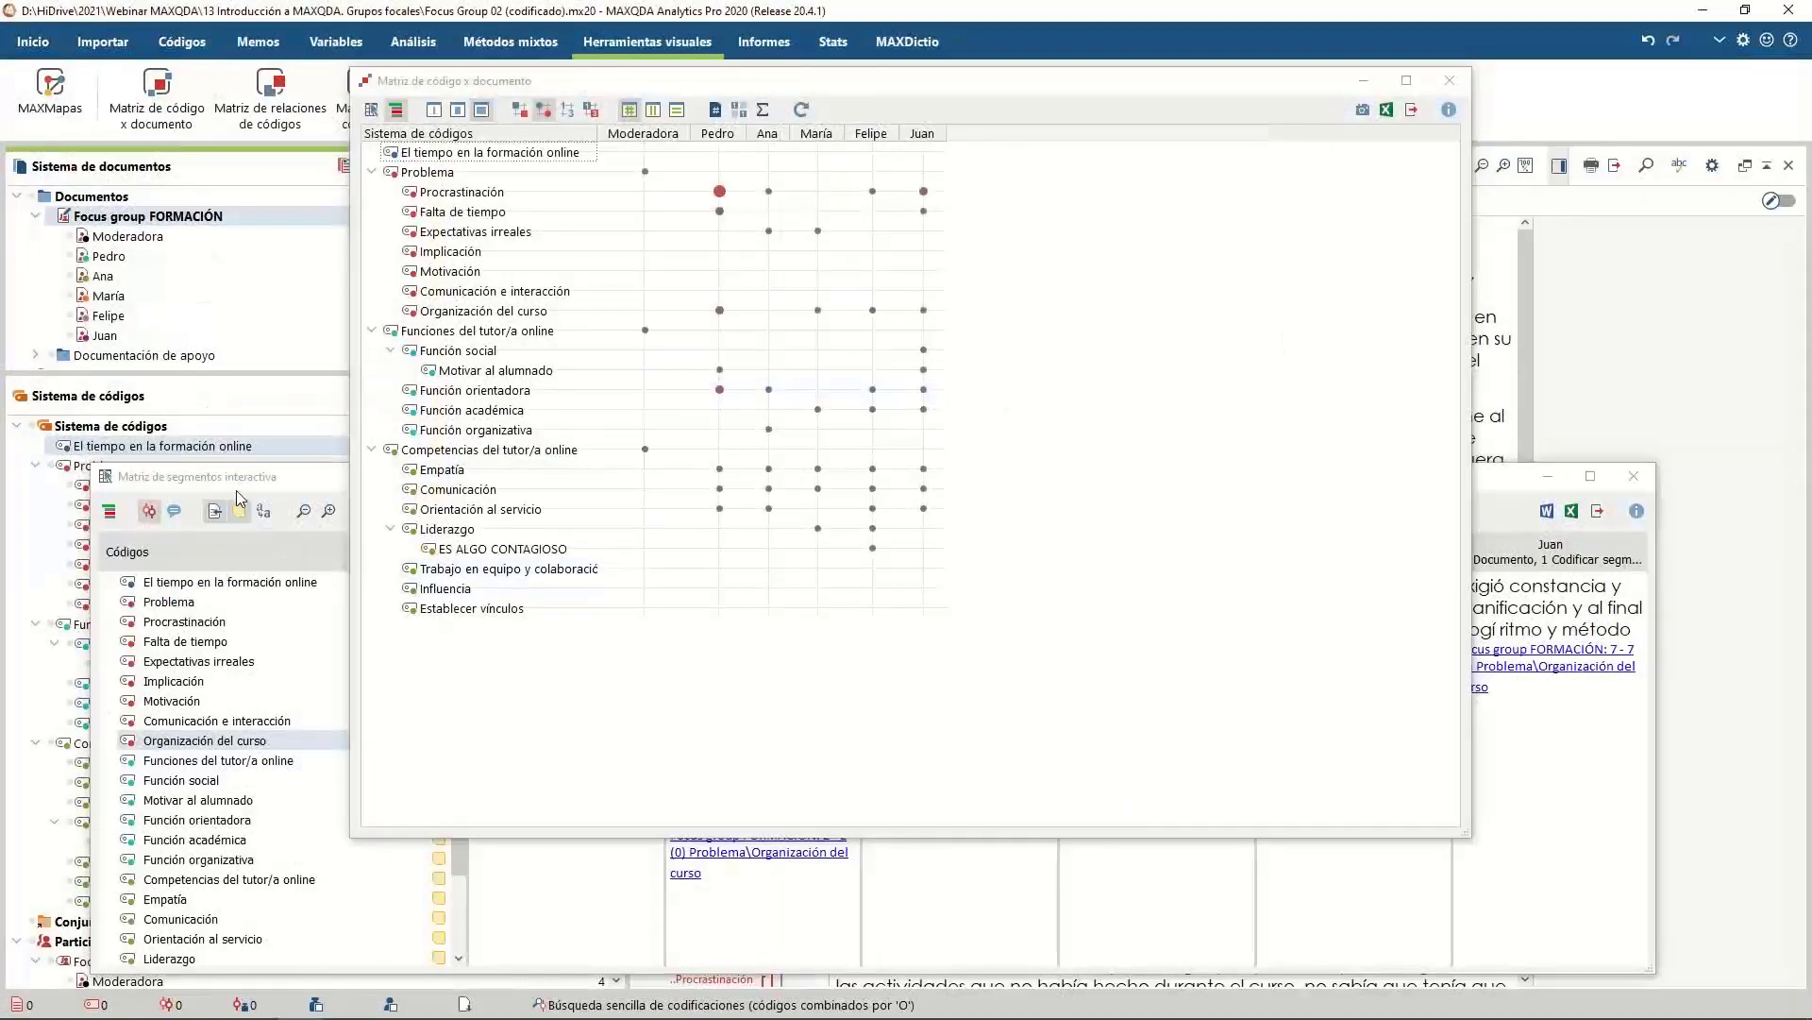
left_click(1648, 508)
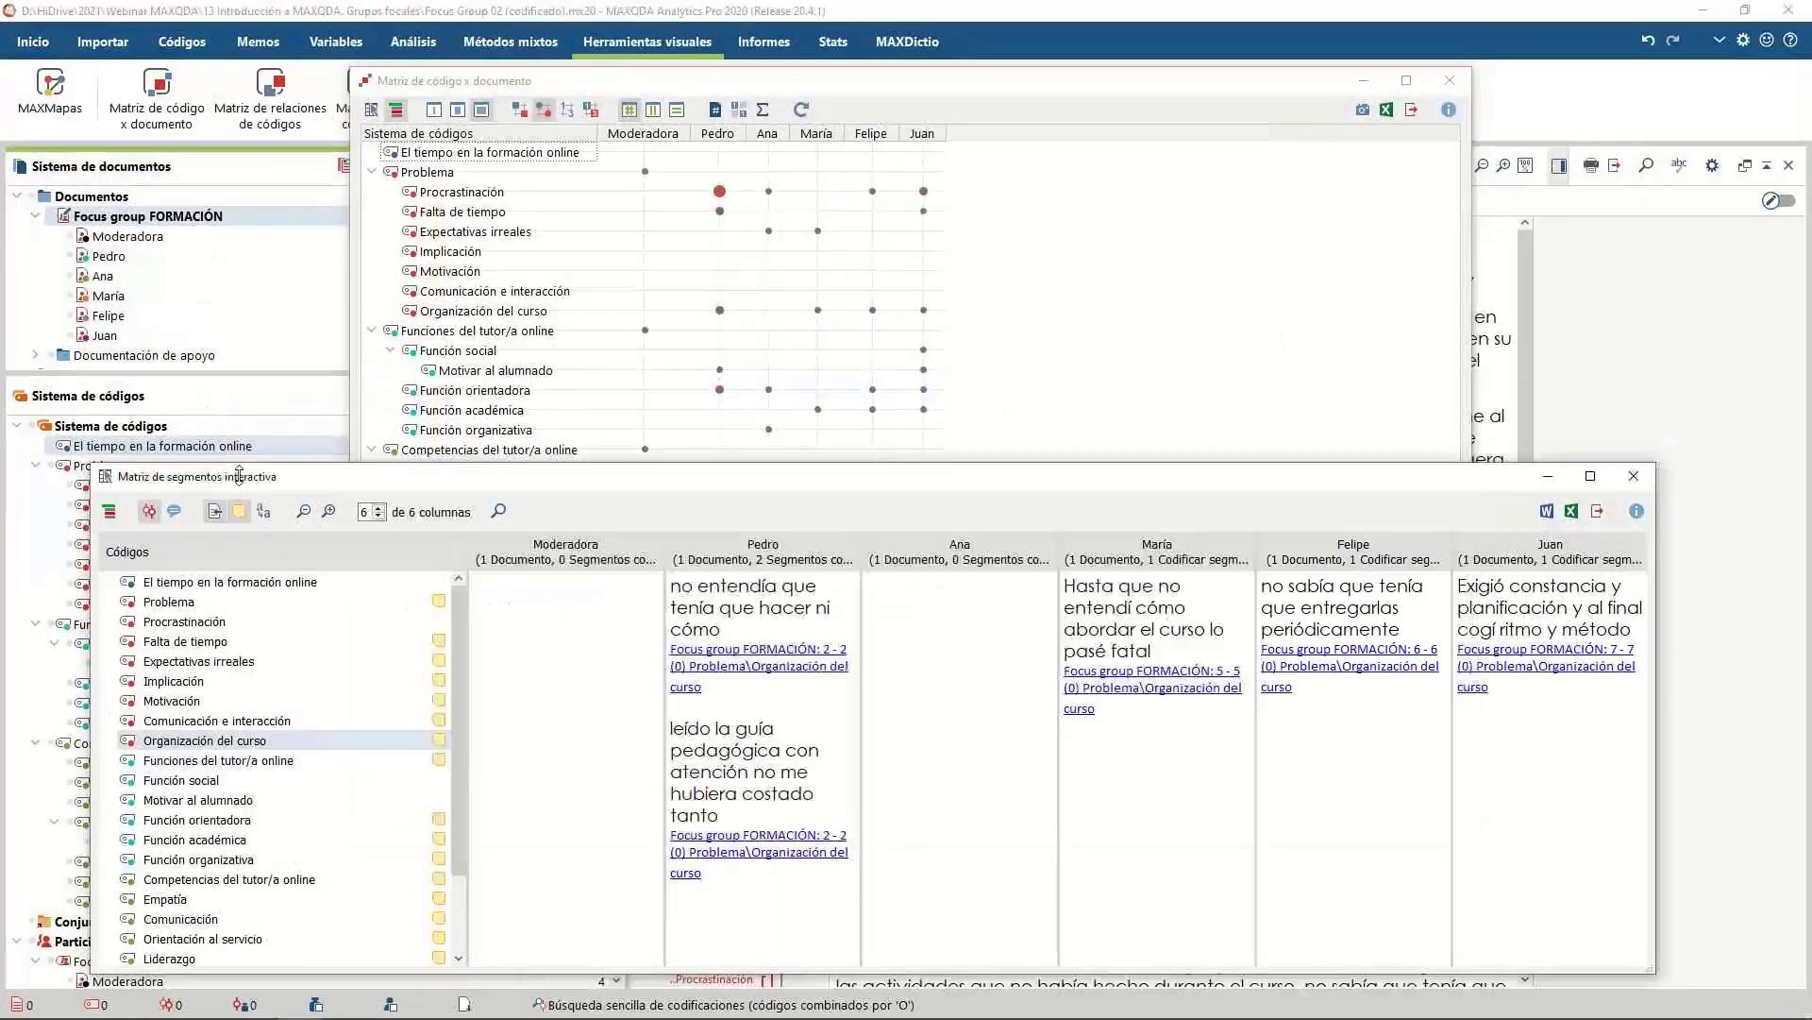
left_click(1634, 475)
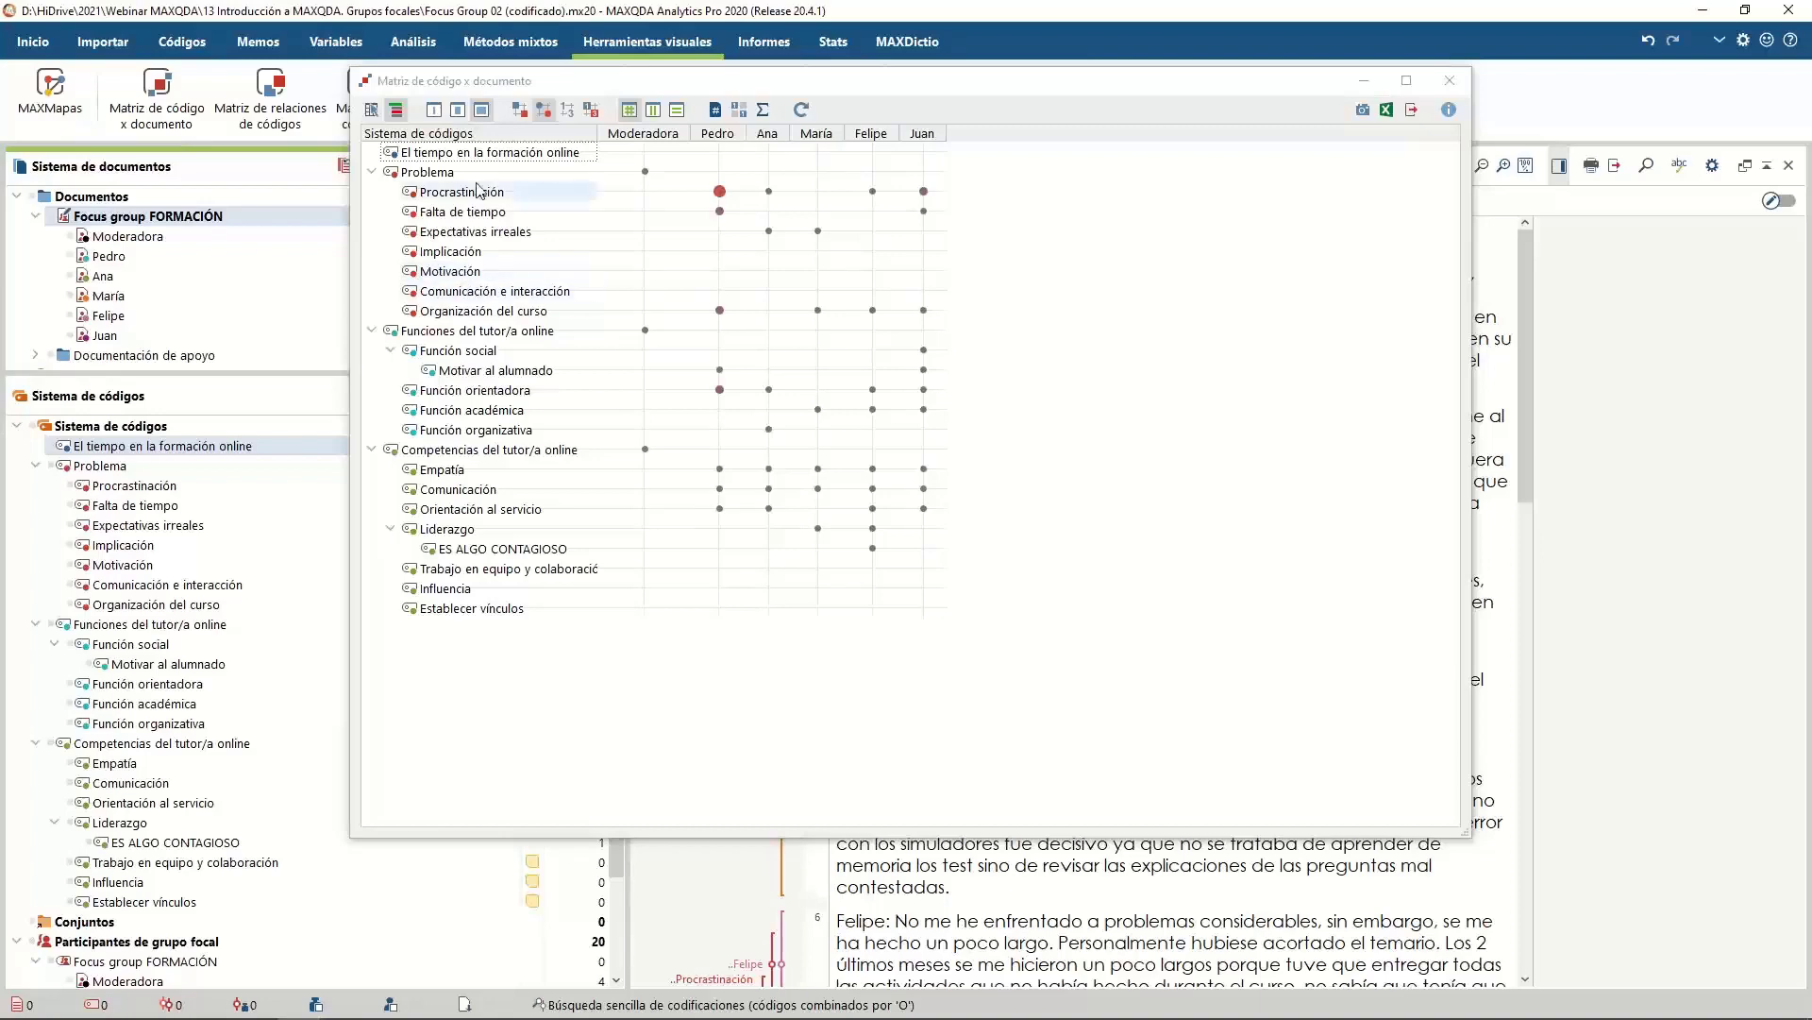
Inspect the node details in the Comunicación row of the code x document matrix and close the matrix window
left_click_drag(657, 95, 1090, 617)
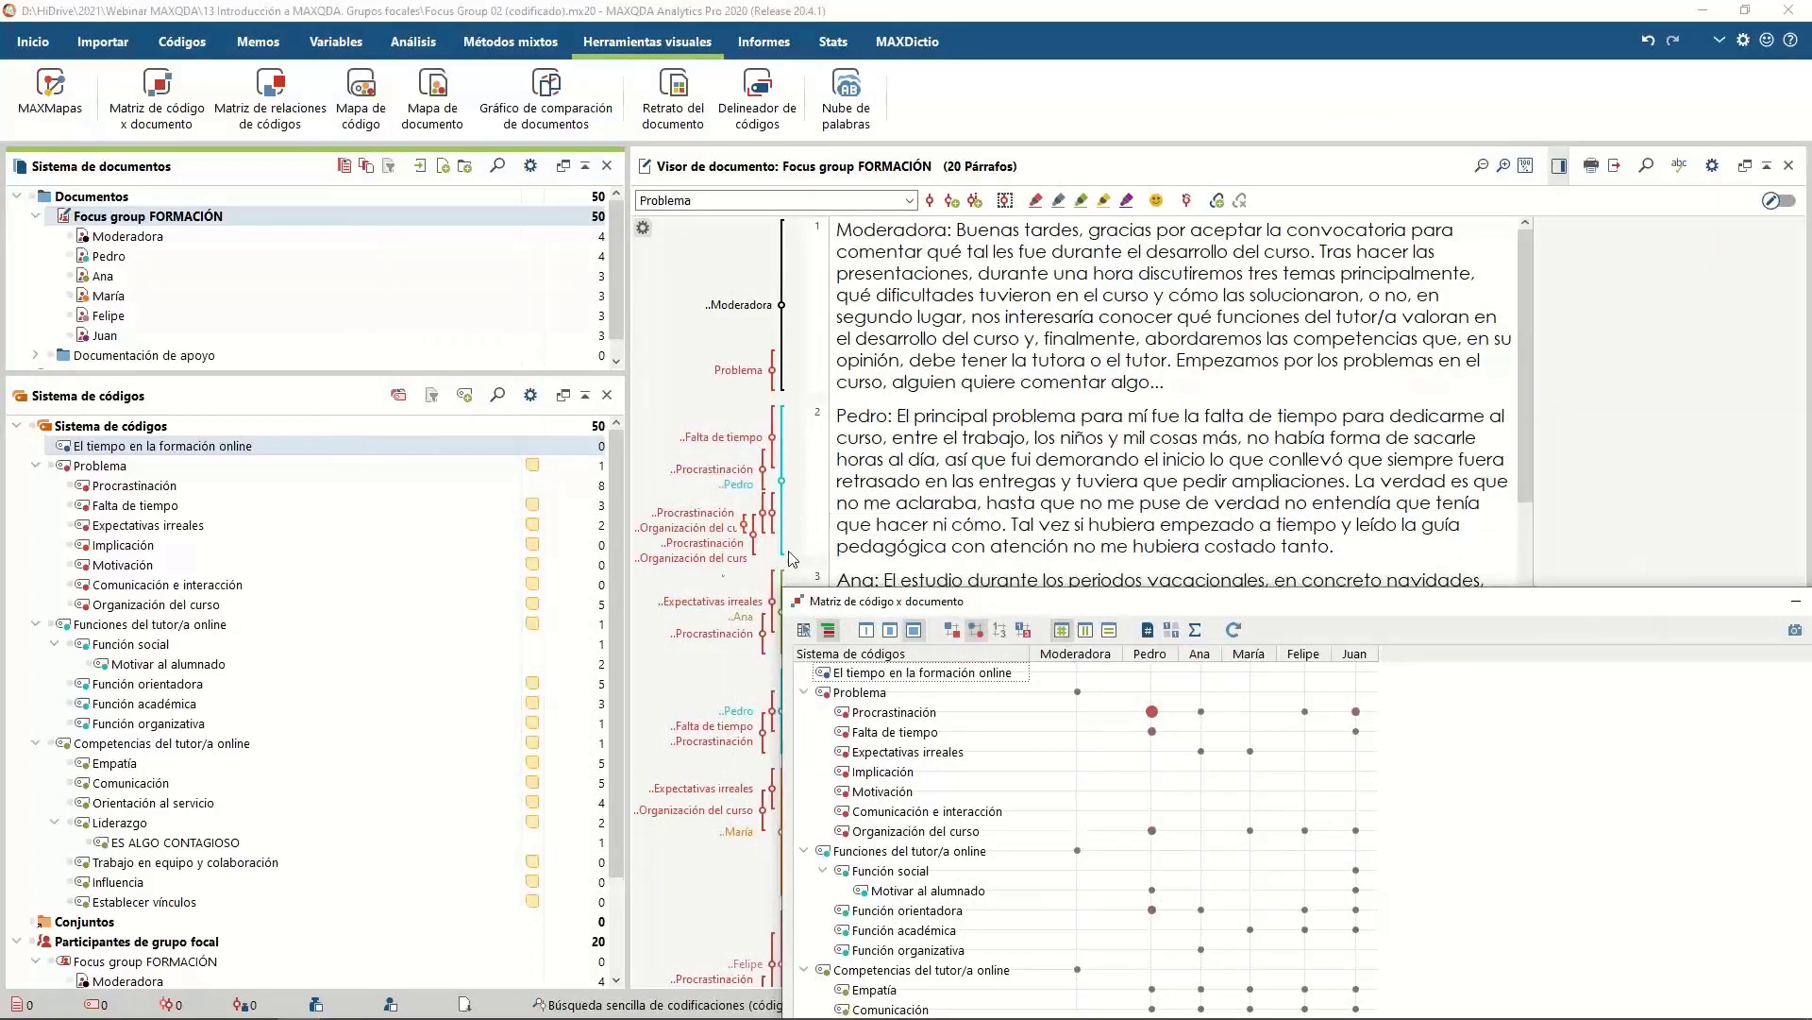
left_click_drag(1038, 600, 564, 177)
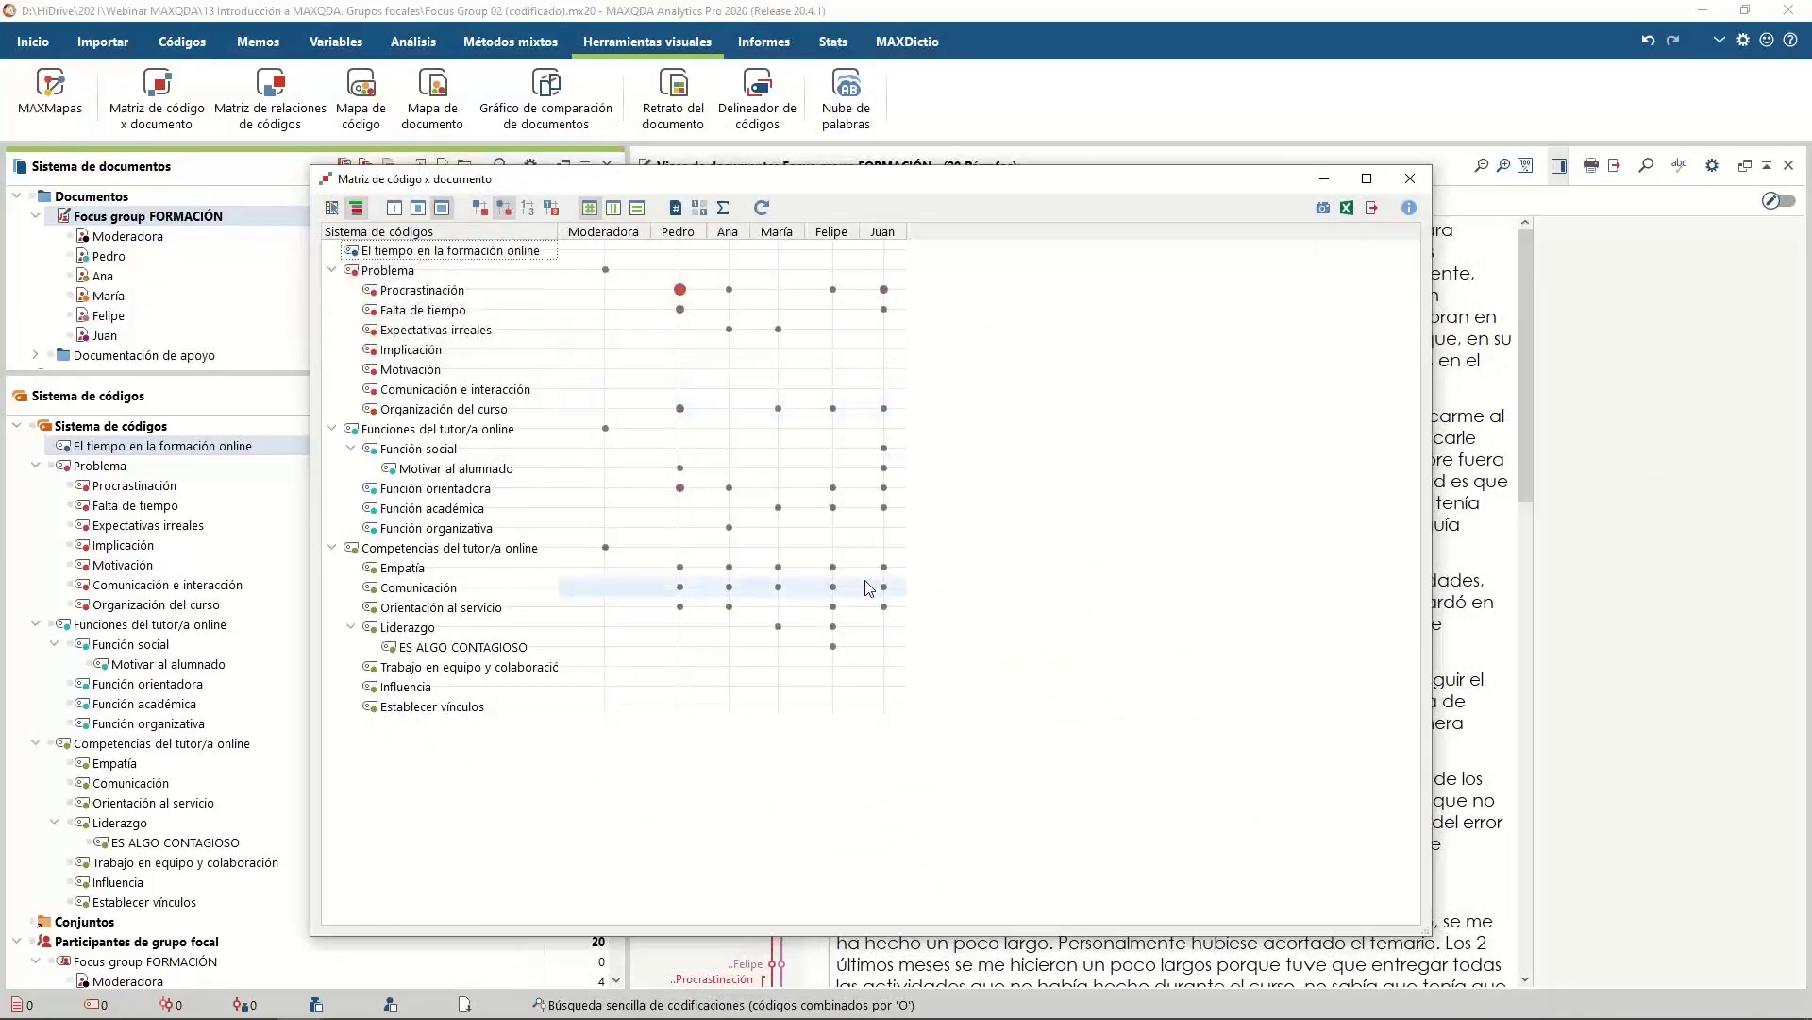
mouse_move(864, 591)
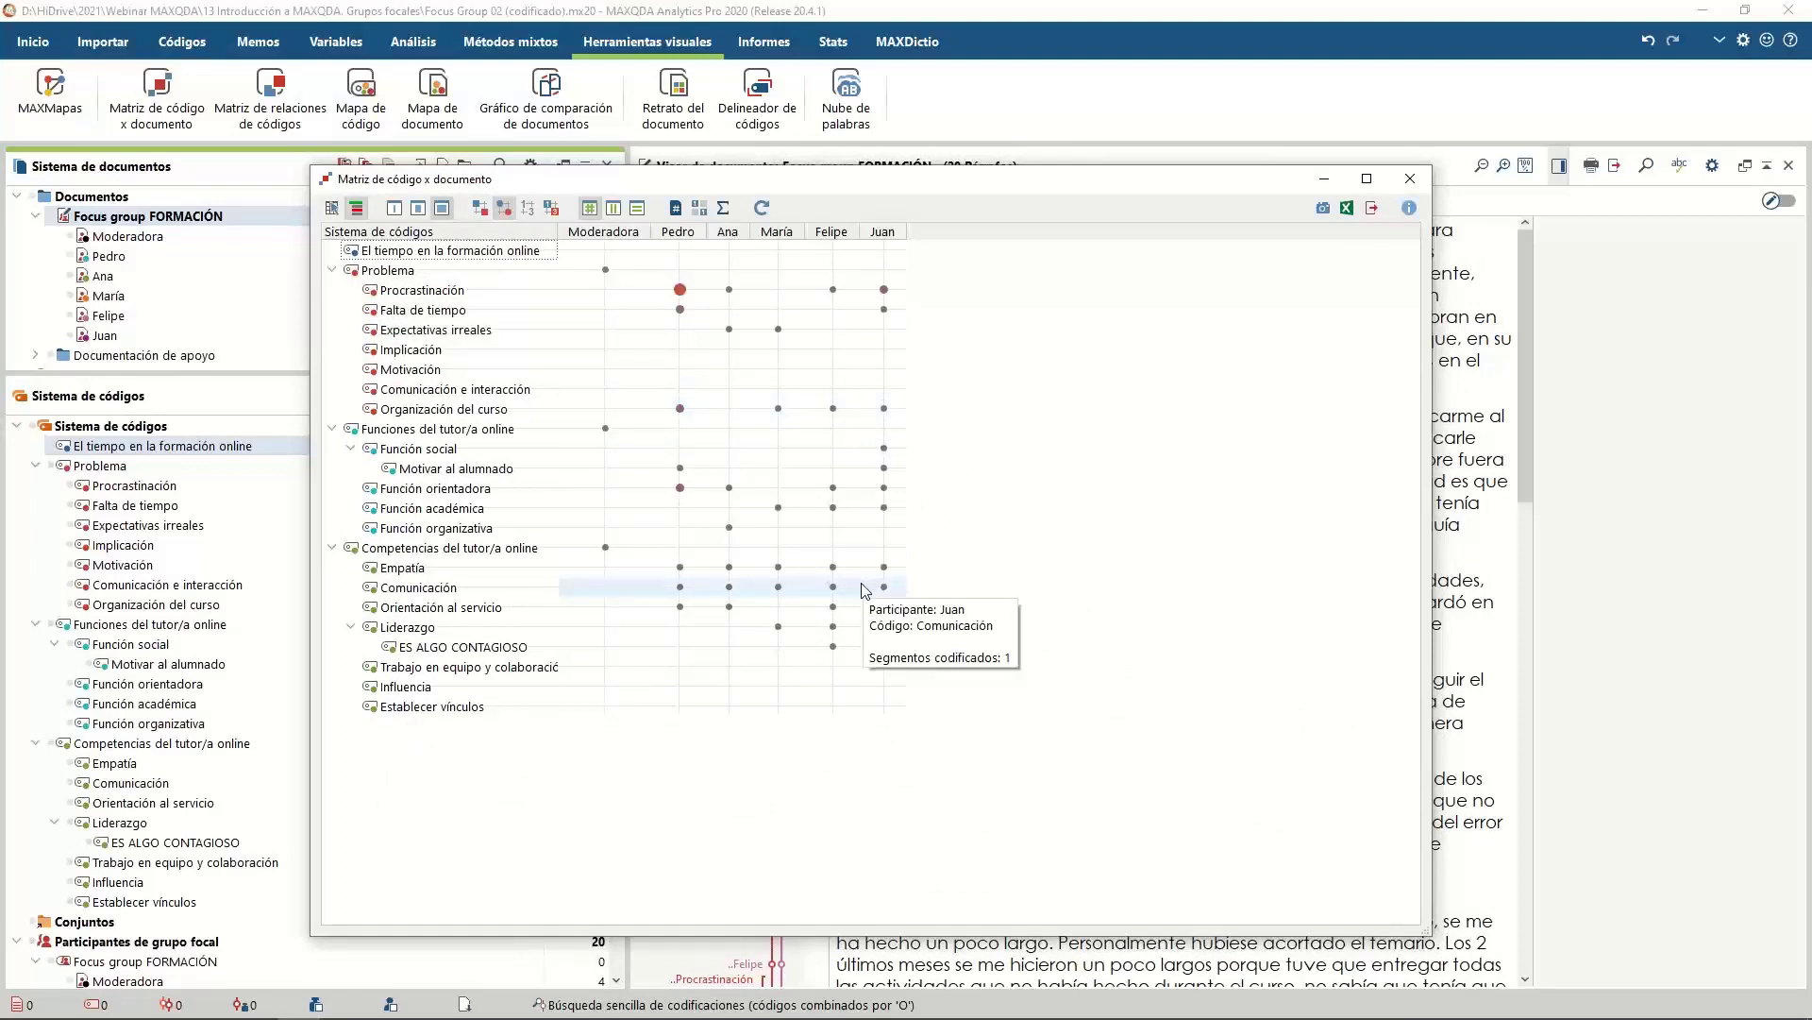
left_click(1421, 184)
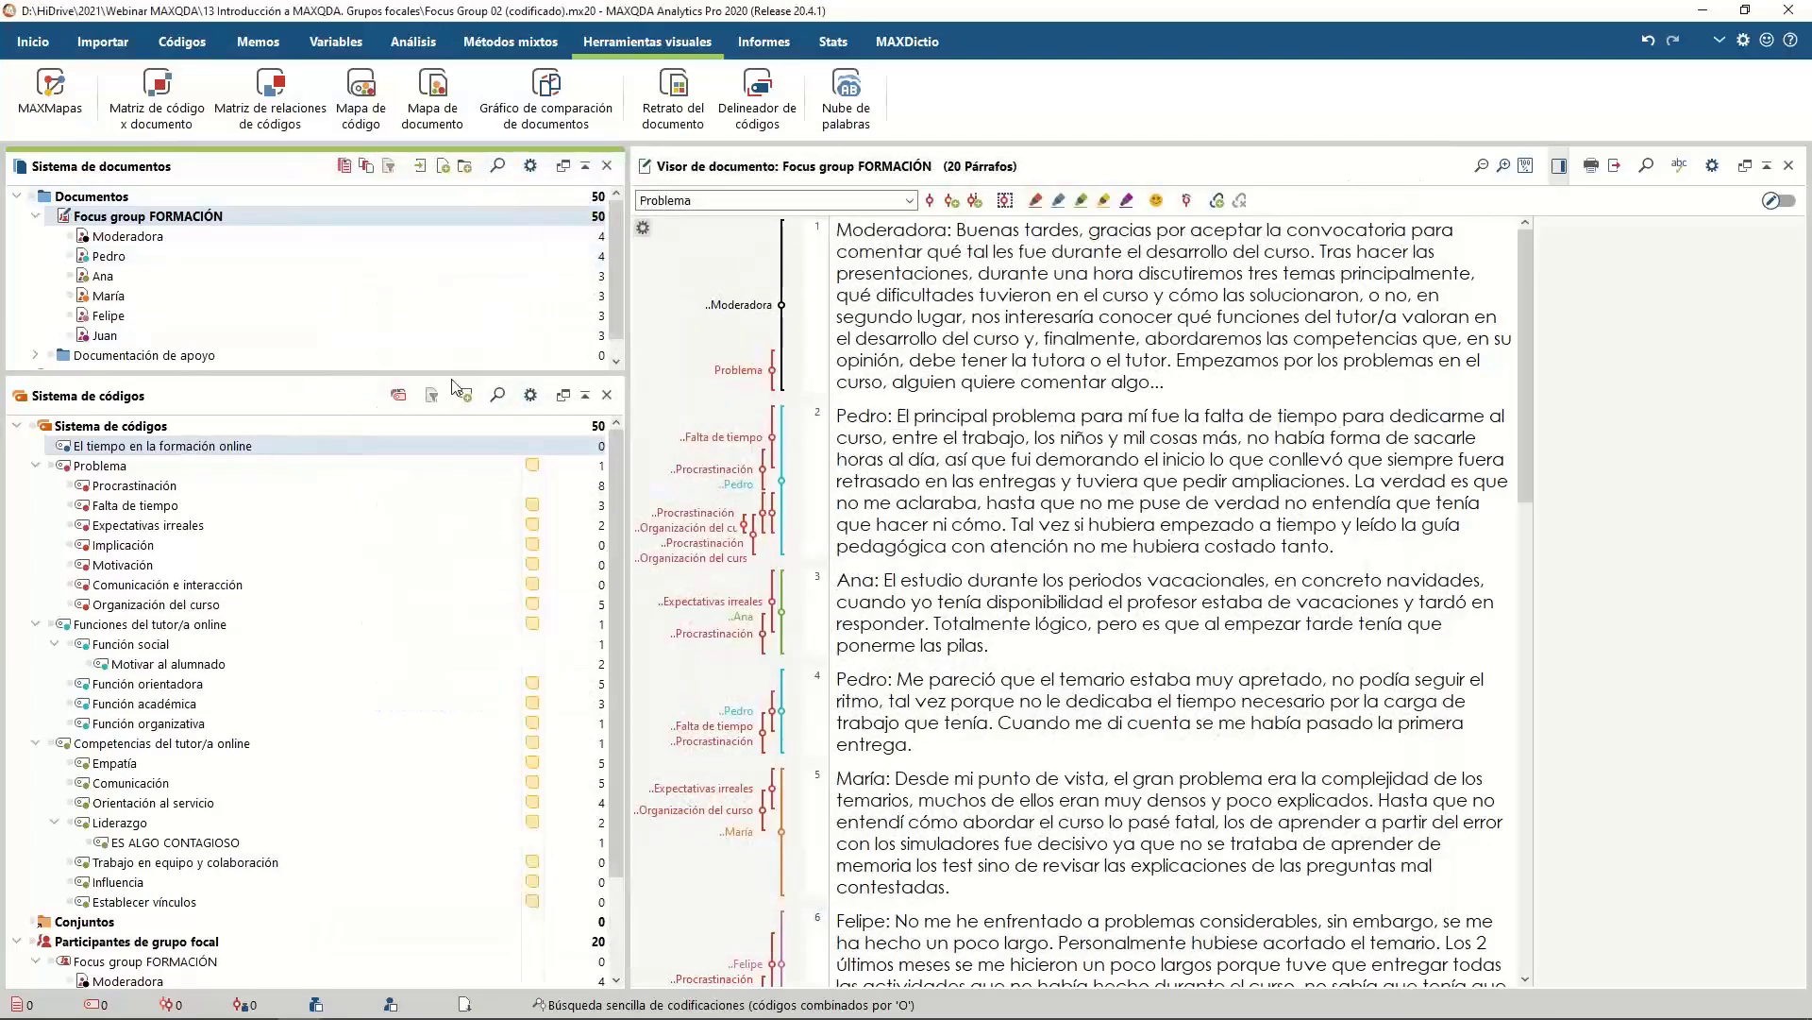
Start a crosstab for focus groups and empty its list of column conditions
left_click(524, 43)
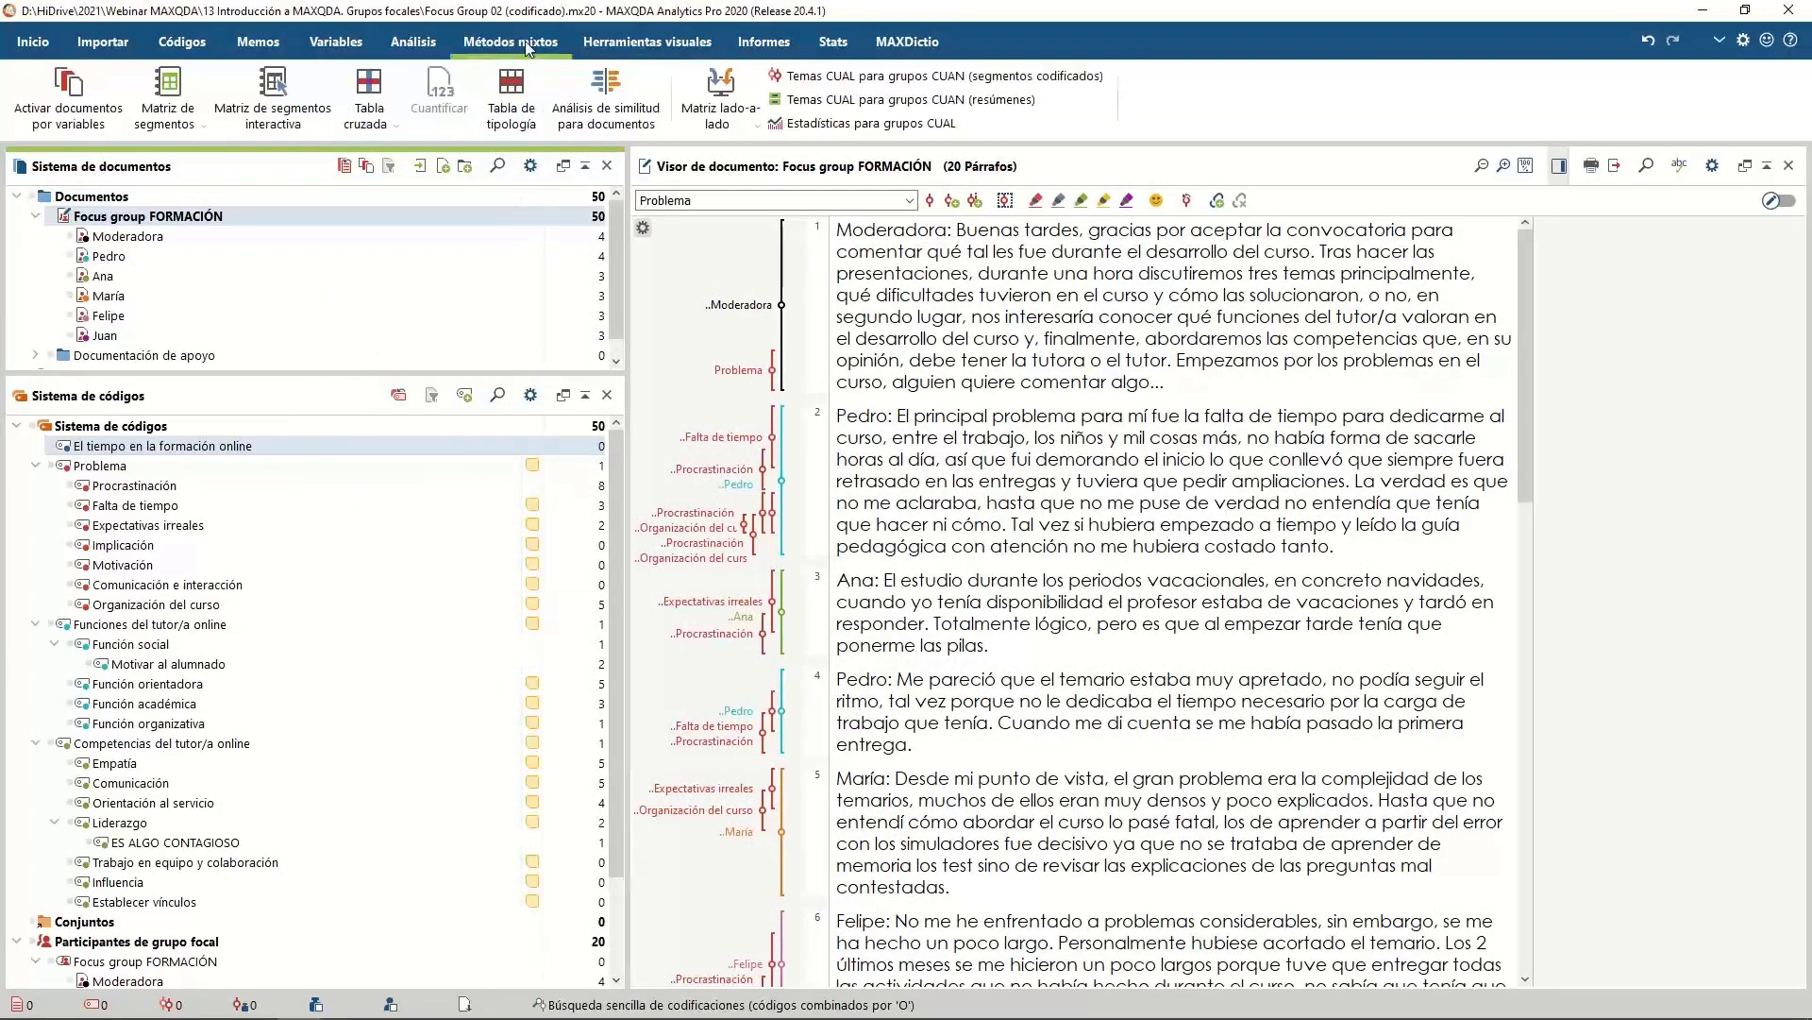
left_click(382, 122)
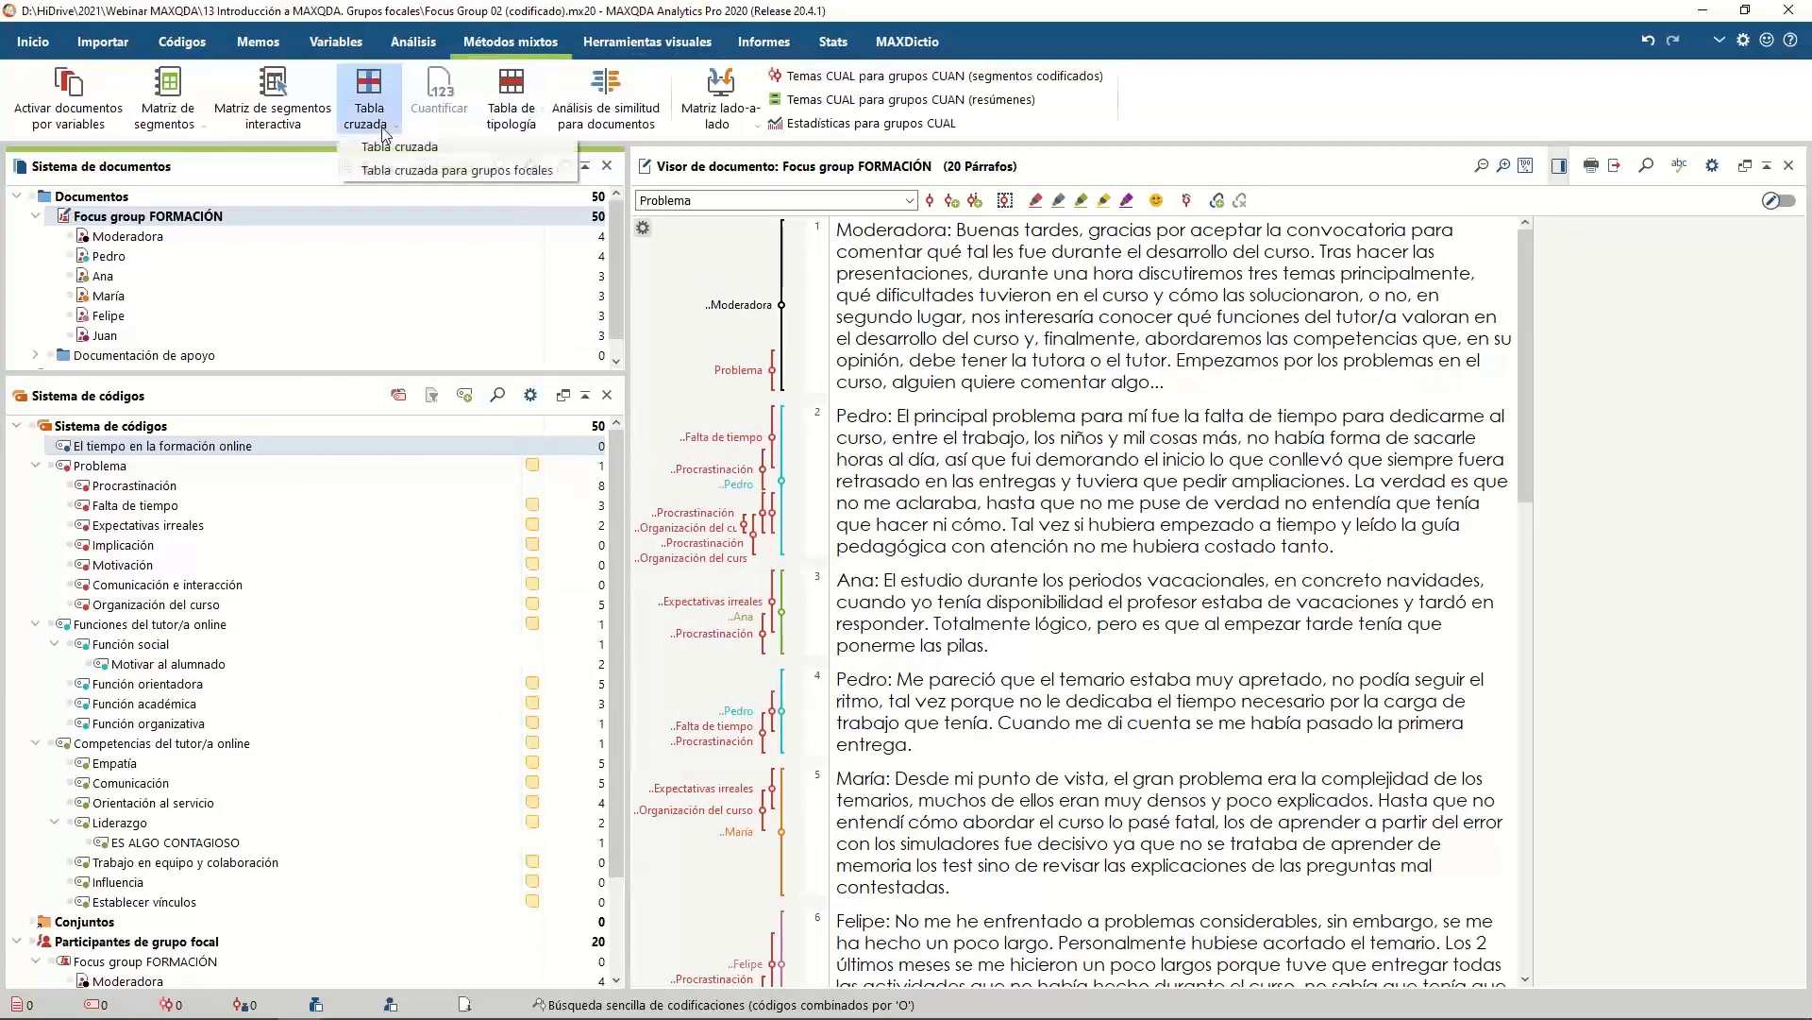
left_click(480, 178)
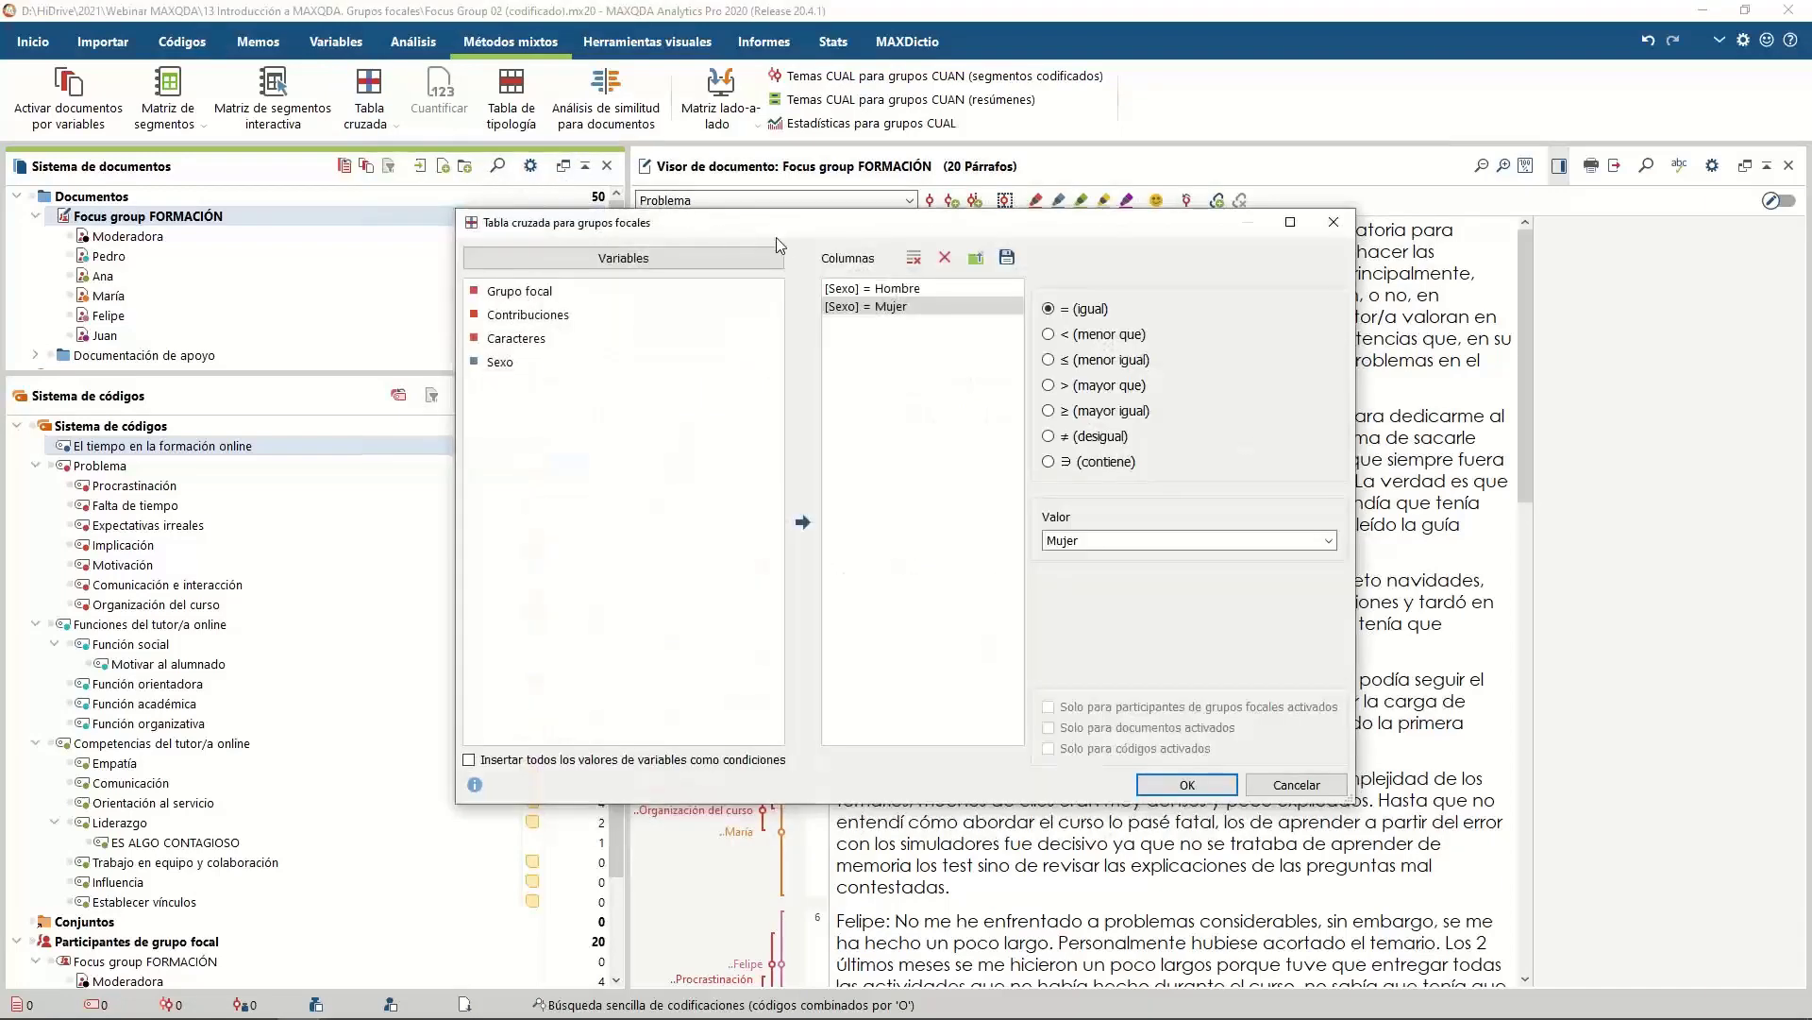
left_click_drag(791, 228, 699, 203)
left_click(821, 232)
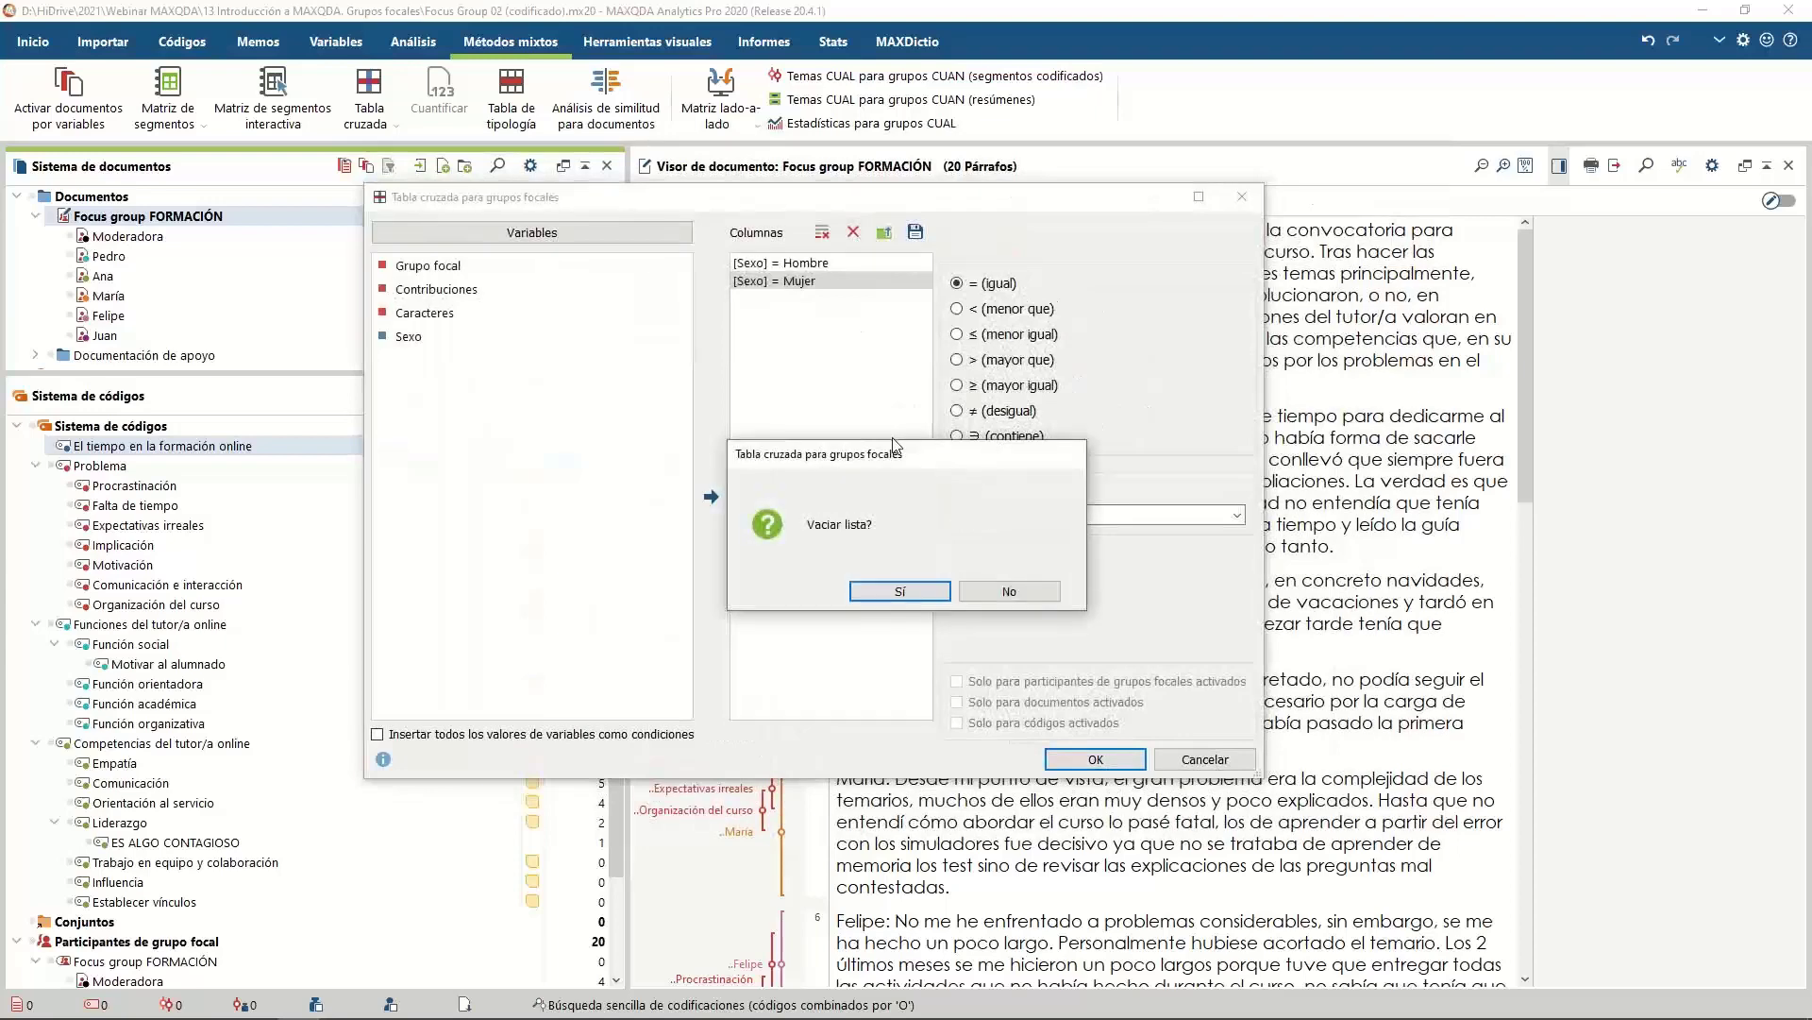
left_click(901, 591)
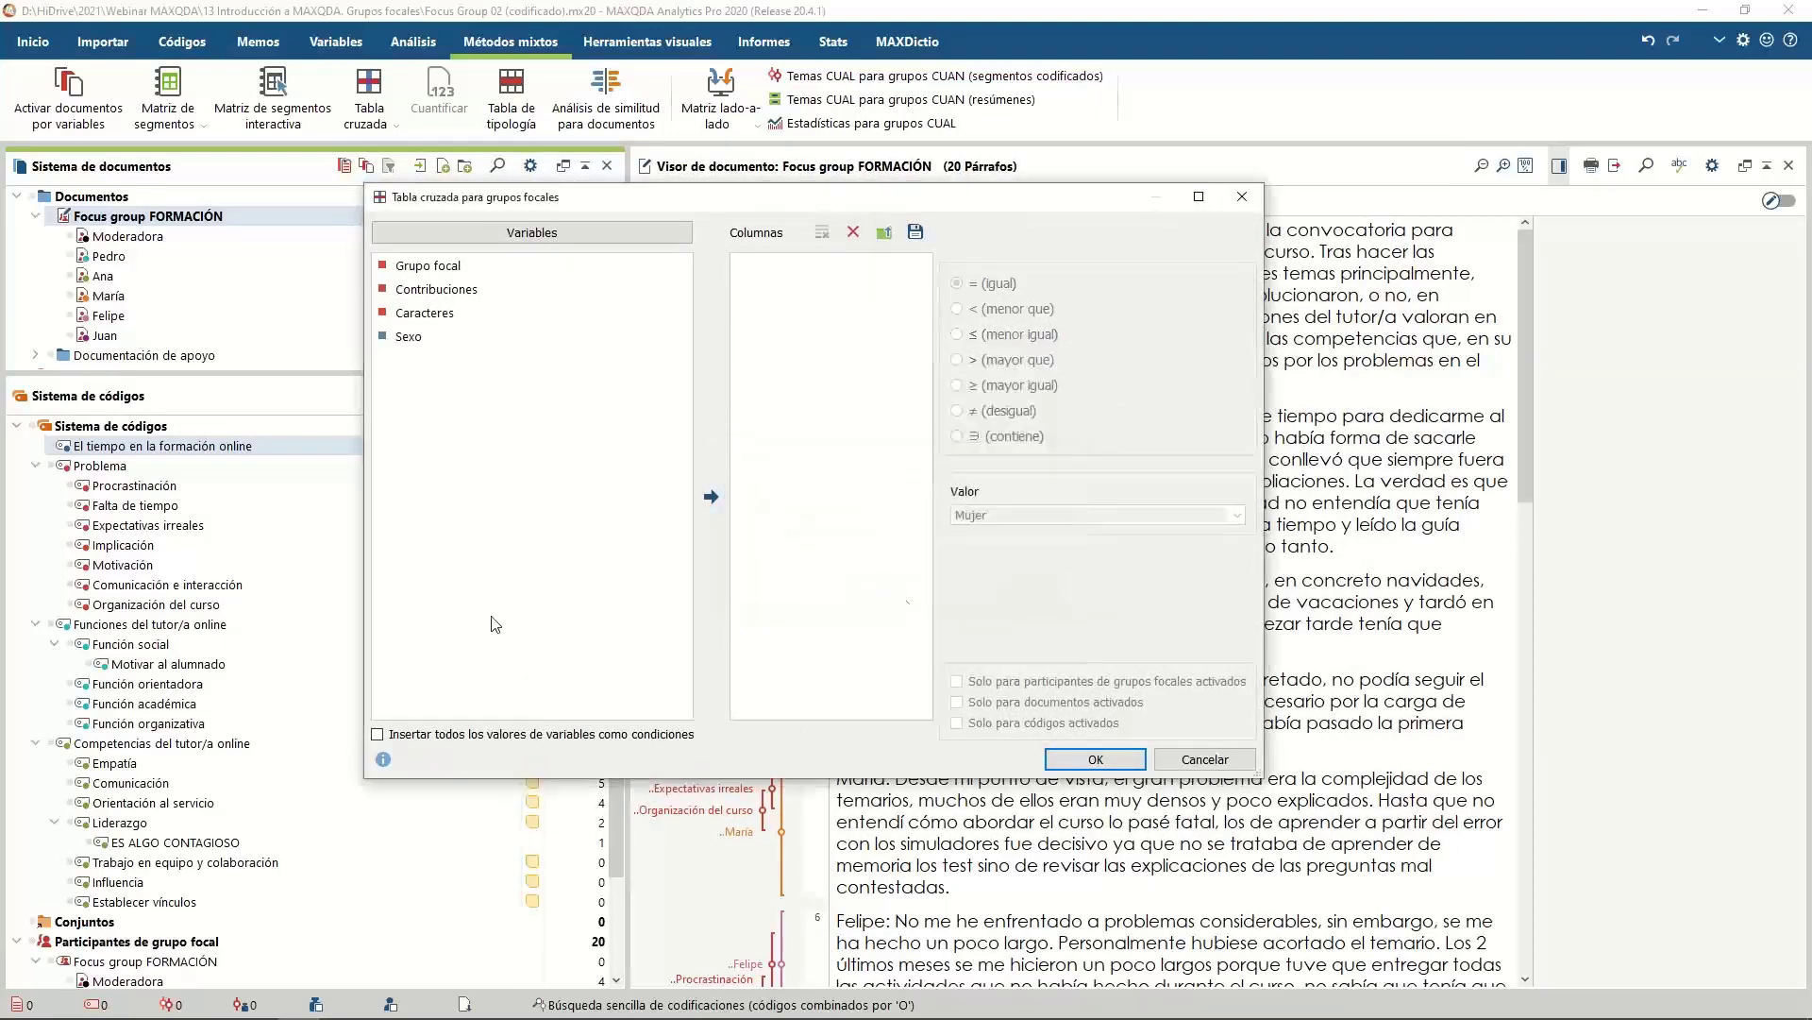
Insert all values of the Sexo variable as column conditions, generate the crosstab and enlarge its window to show every code
left_click(410, 338)
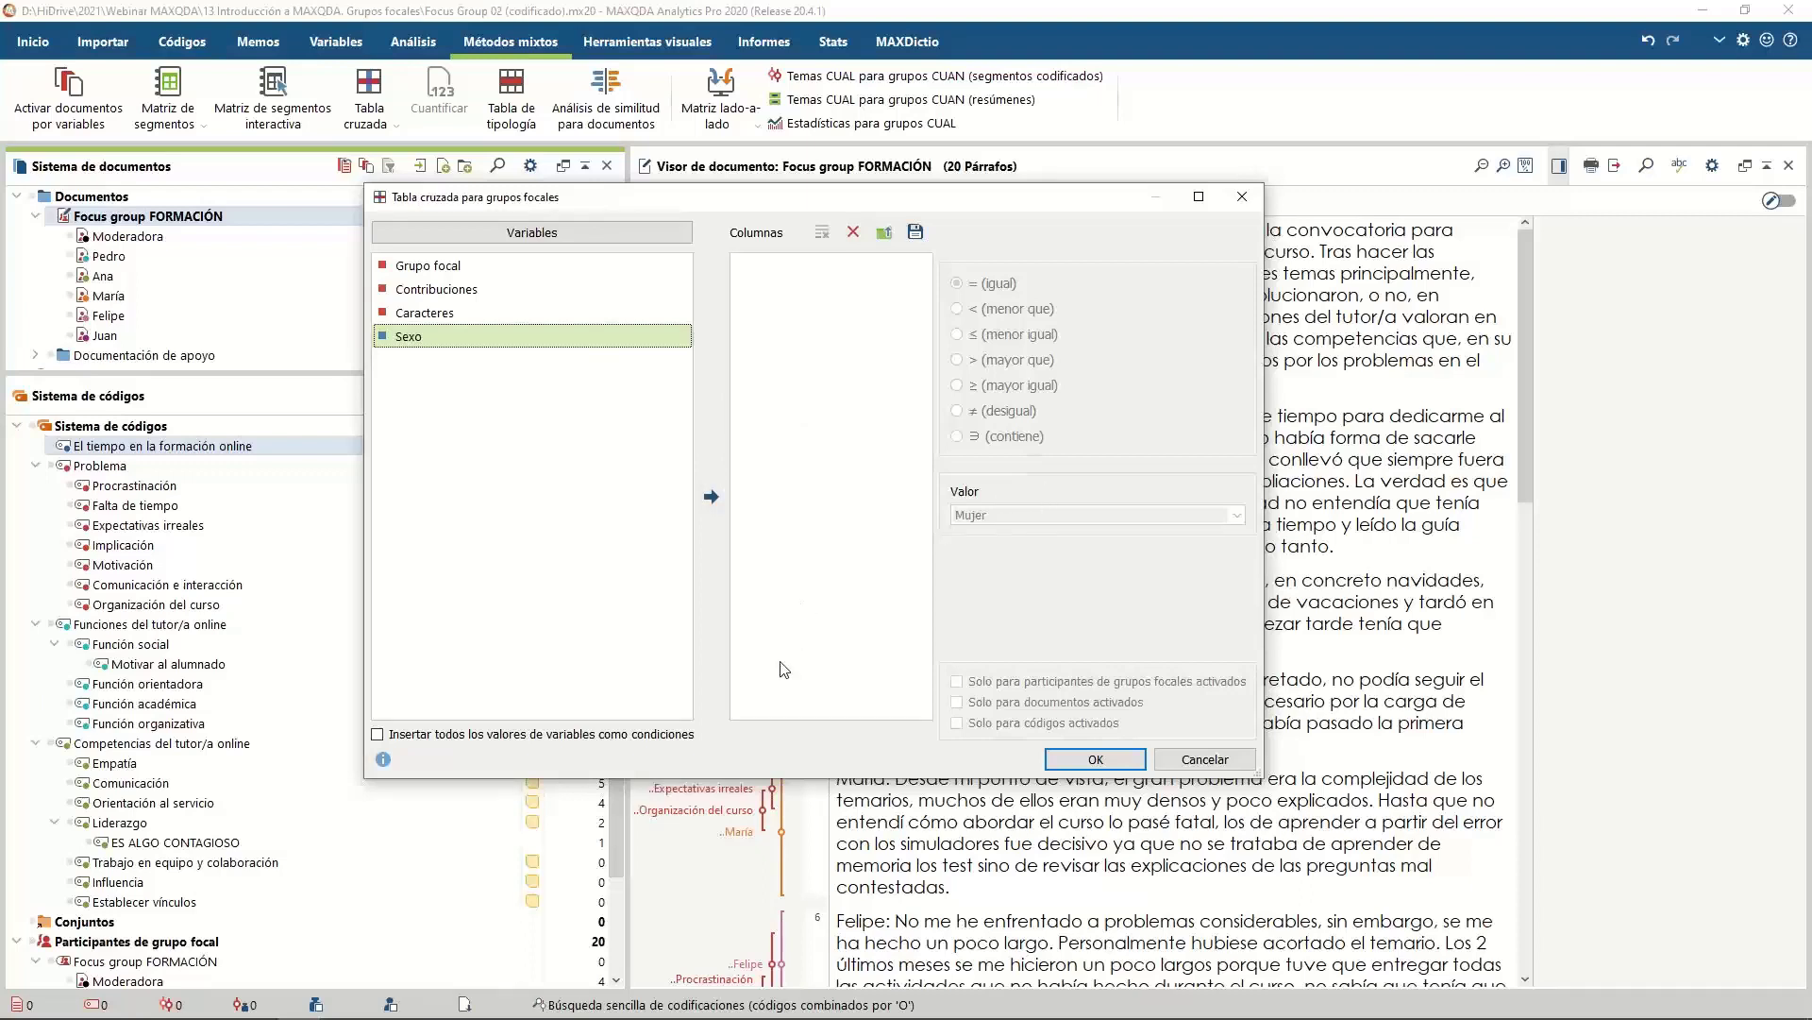
left_click(378, 734)
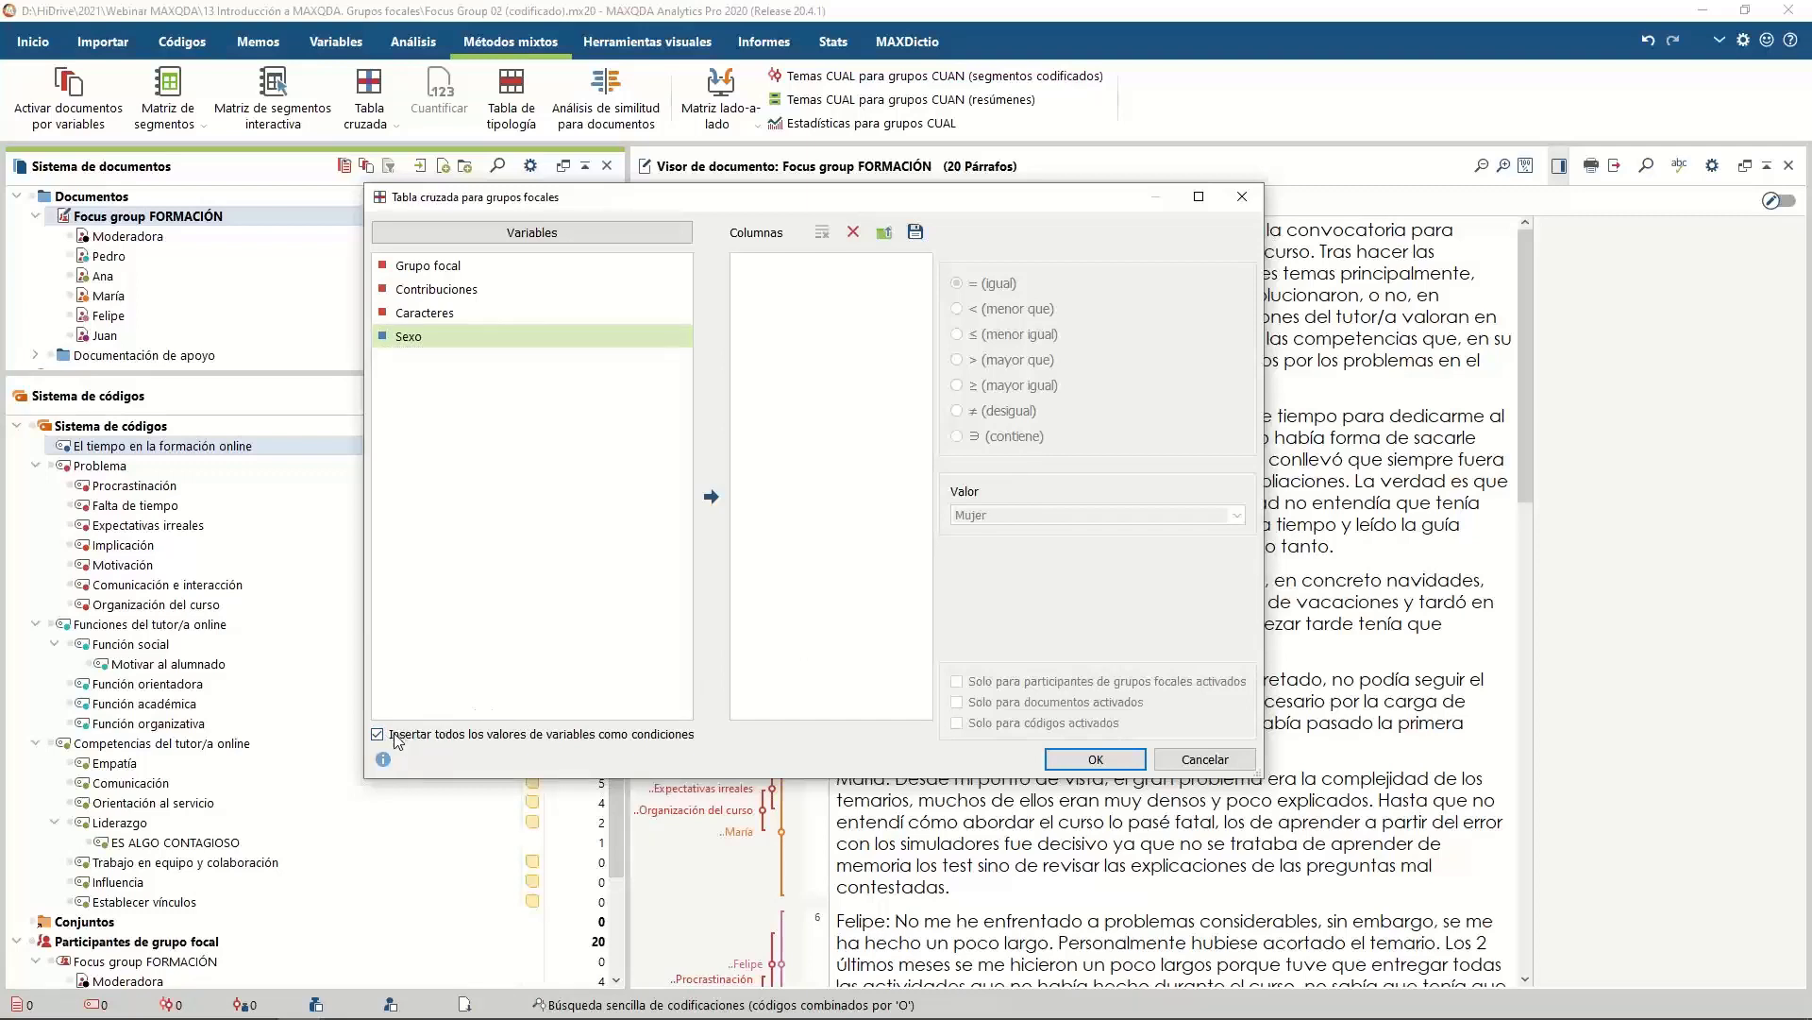
left_click(712, 496)
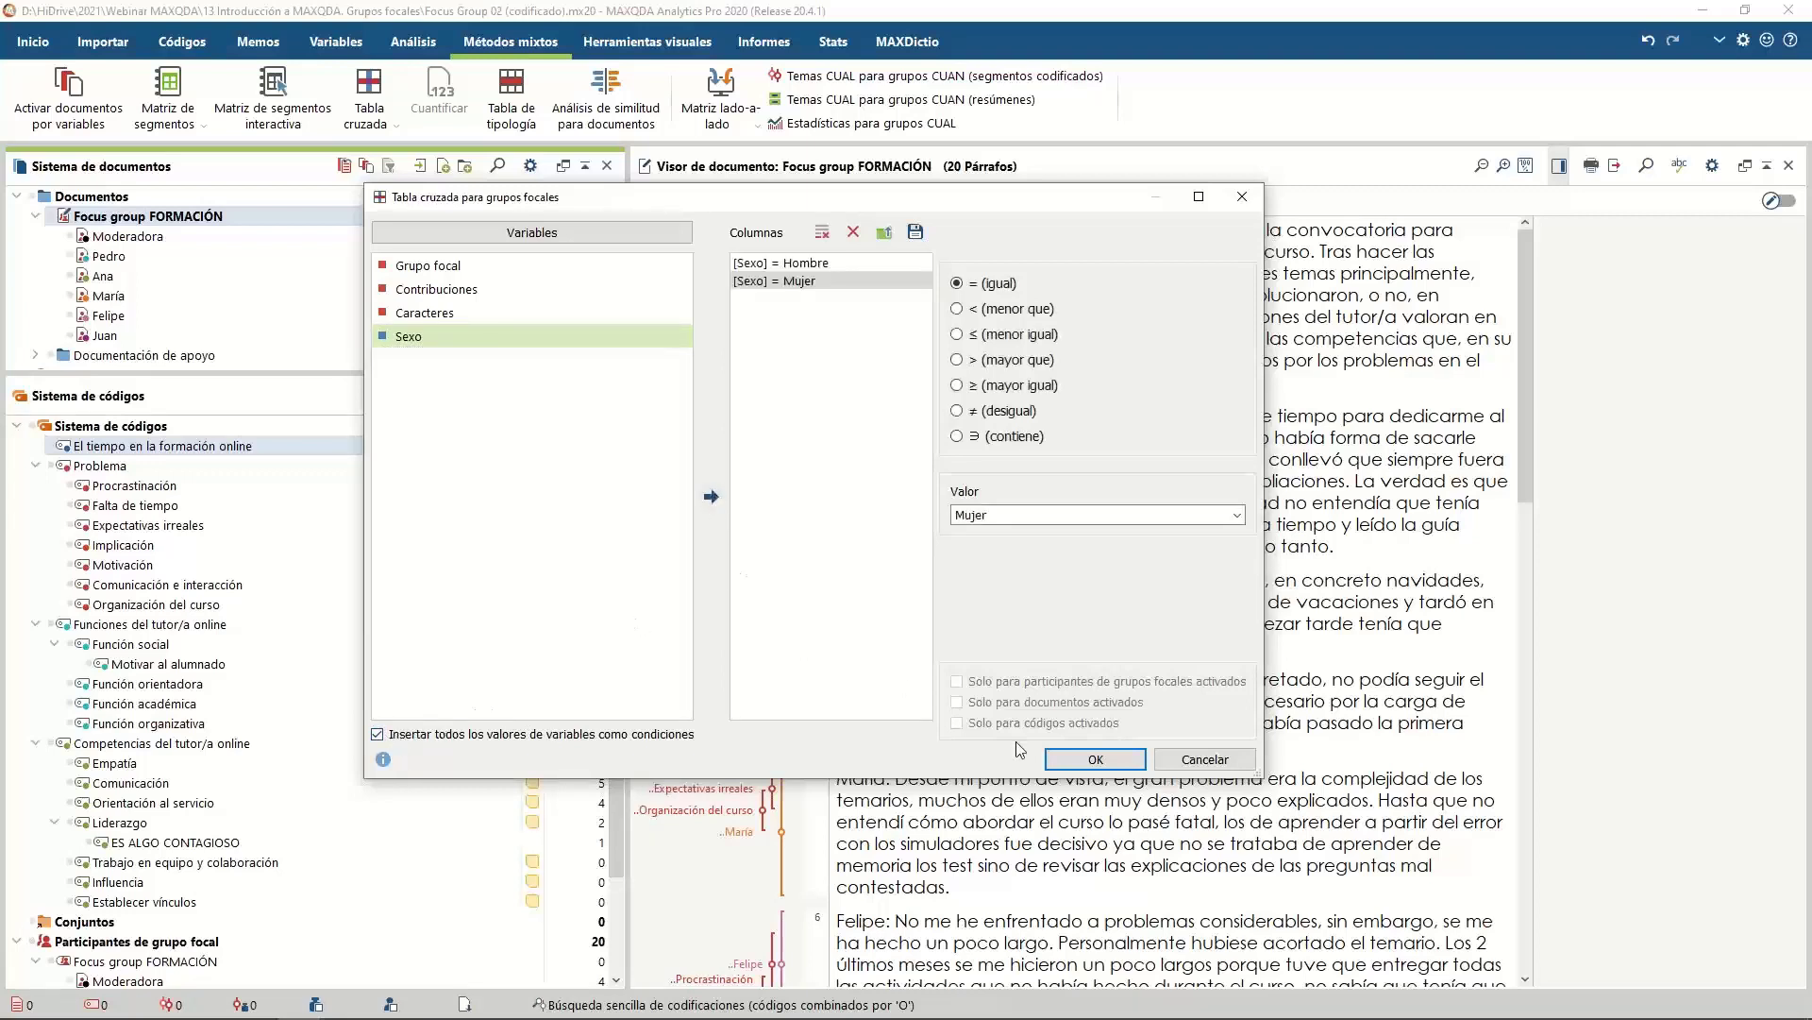
left_click(1095, 761)
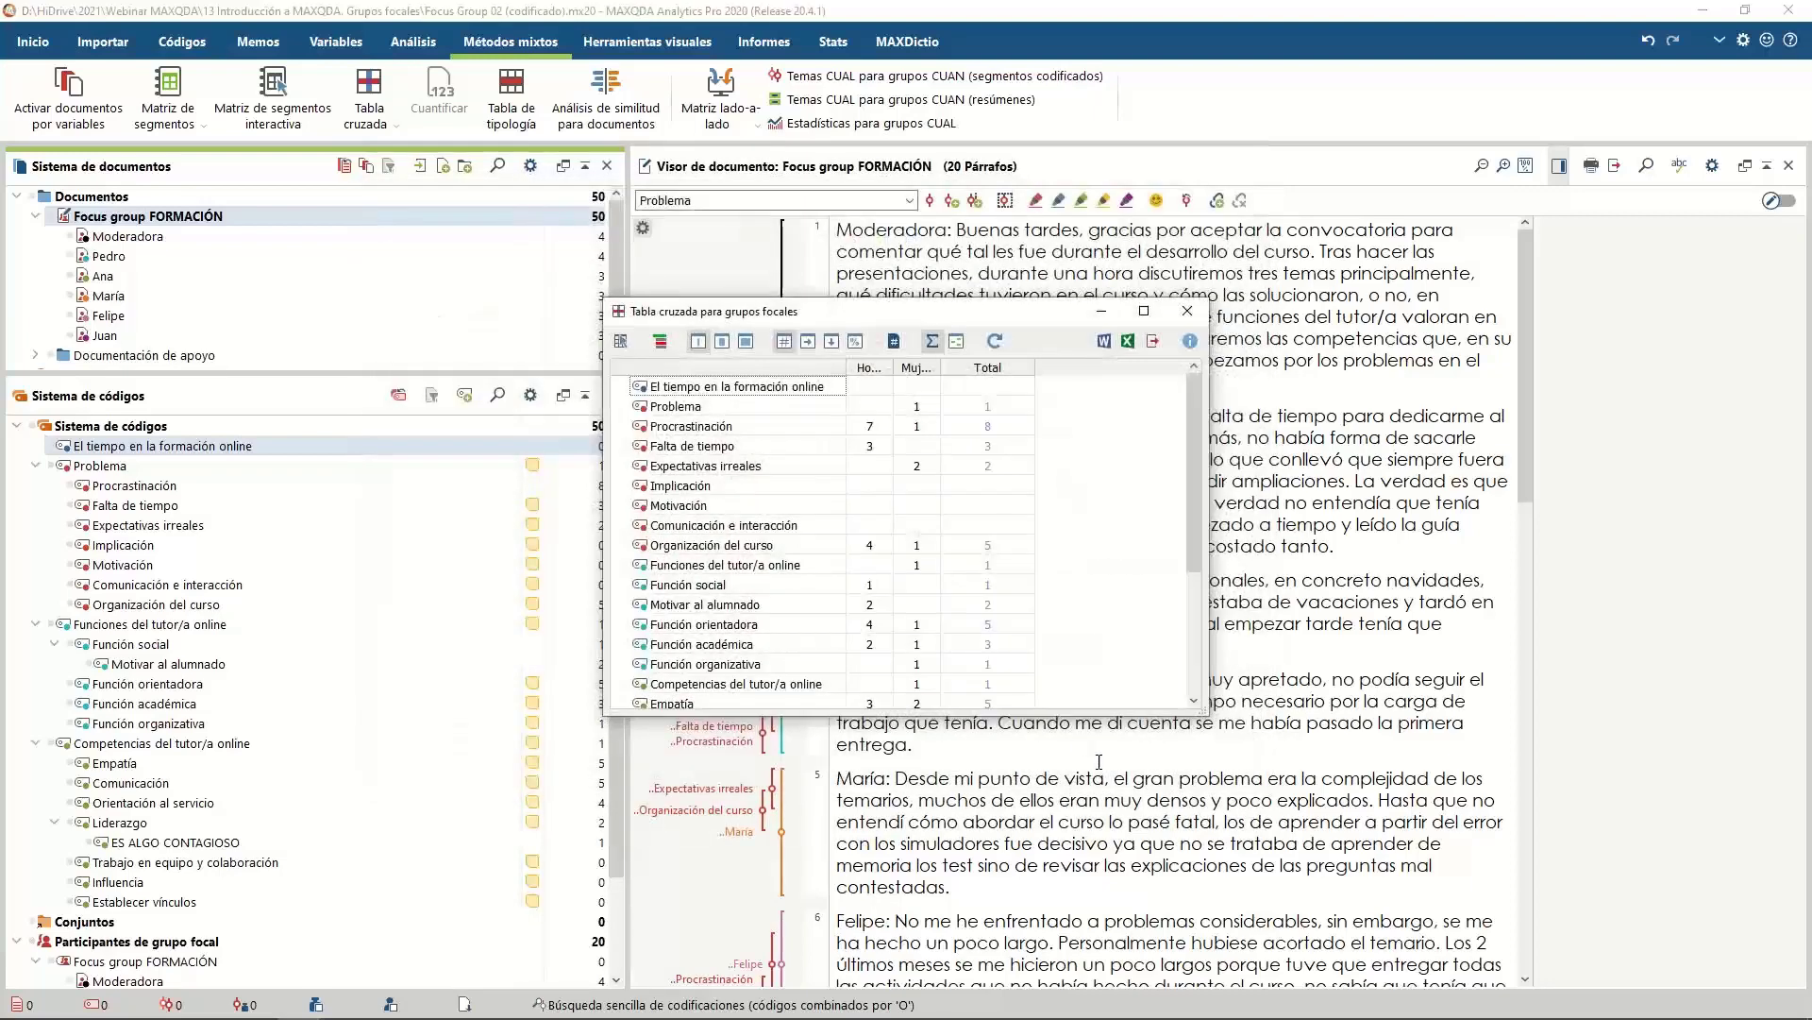
left_click_drag(865, 312, 710, 235)
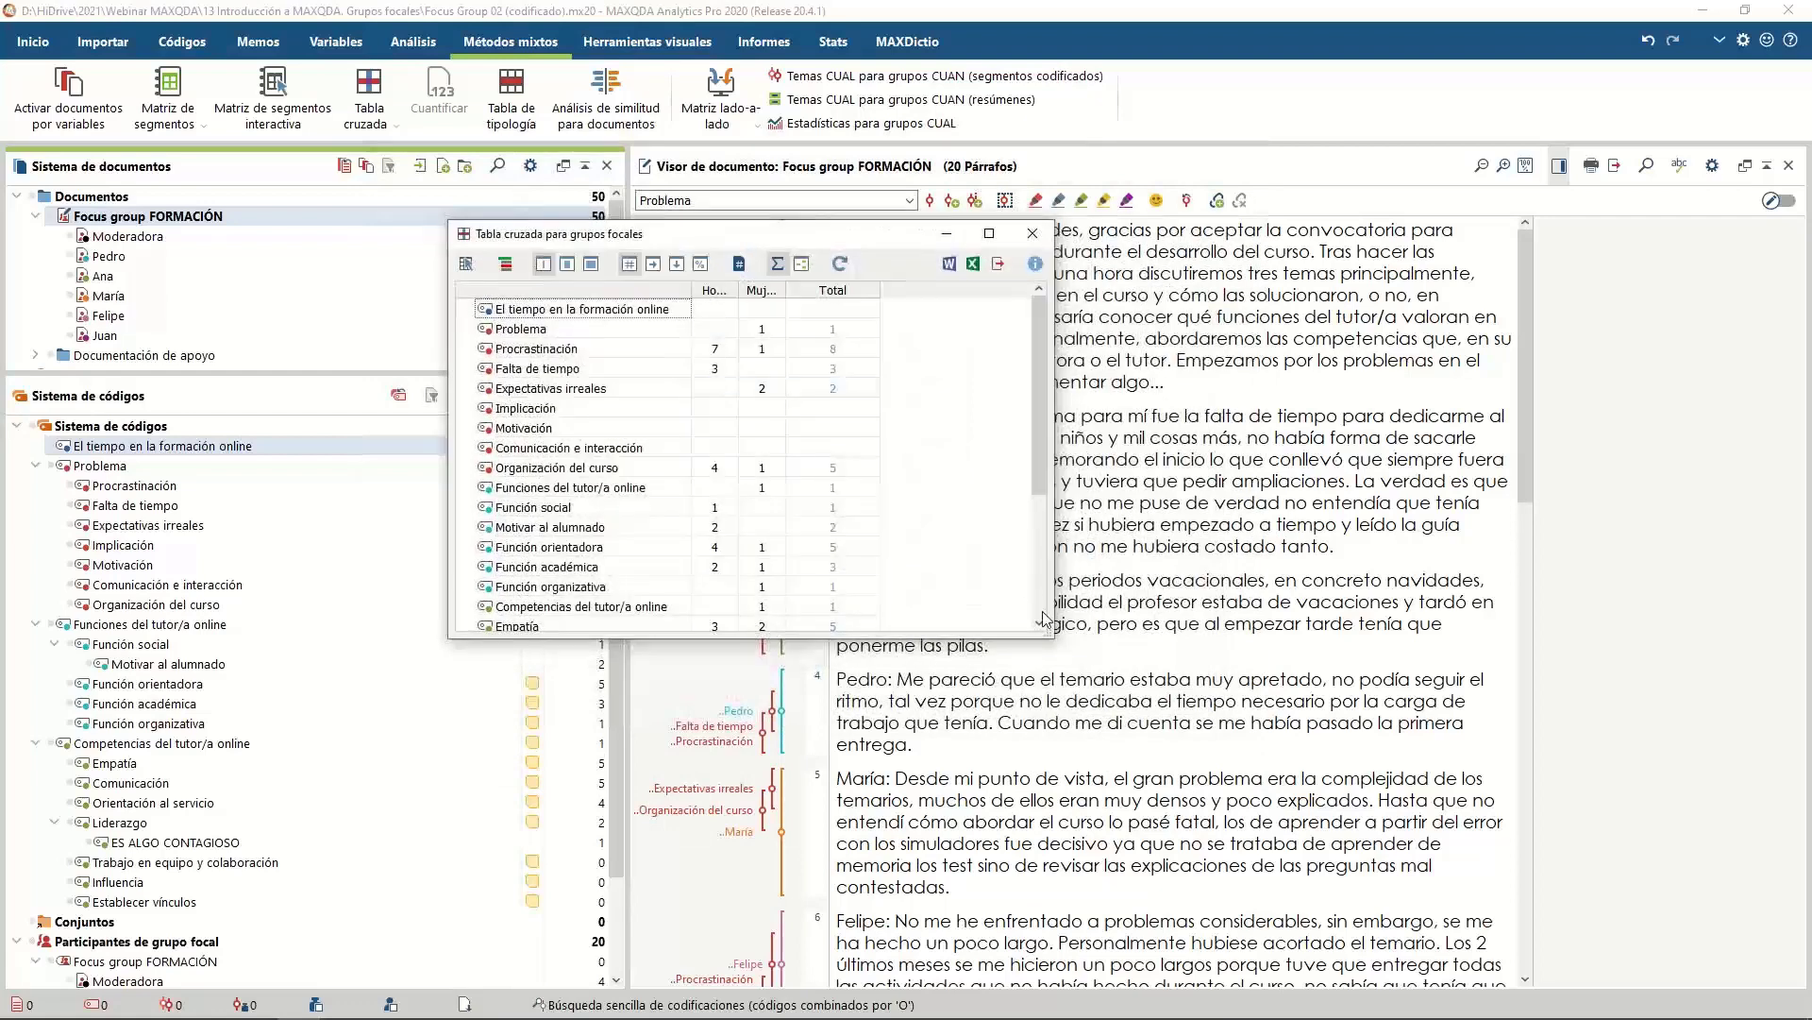
left_click_drag(1065, 634, 1243, 913)
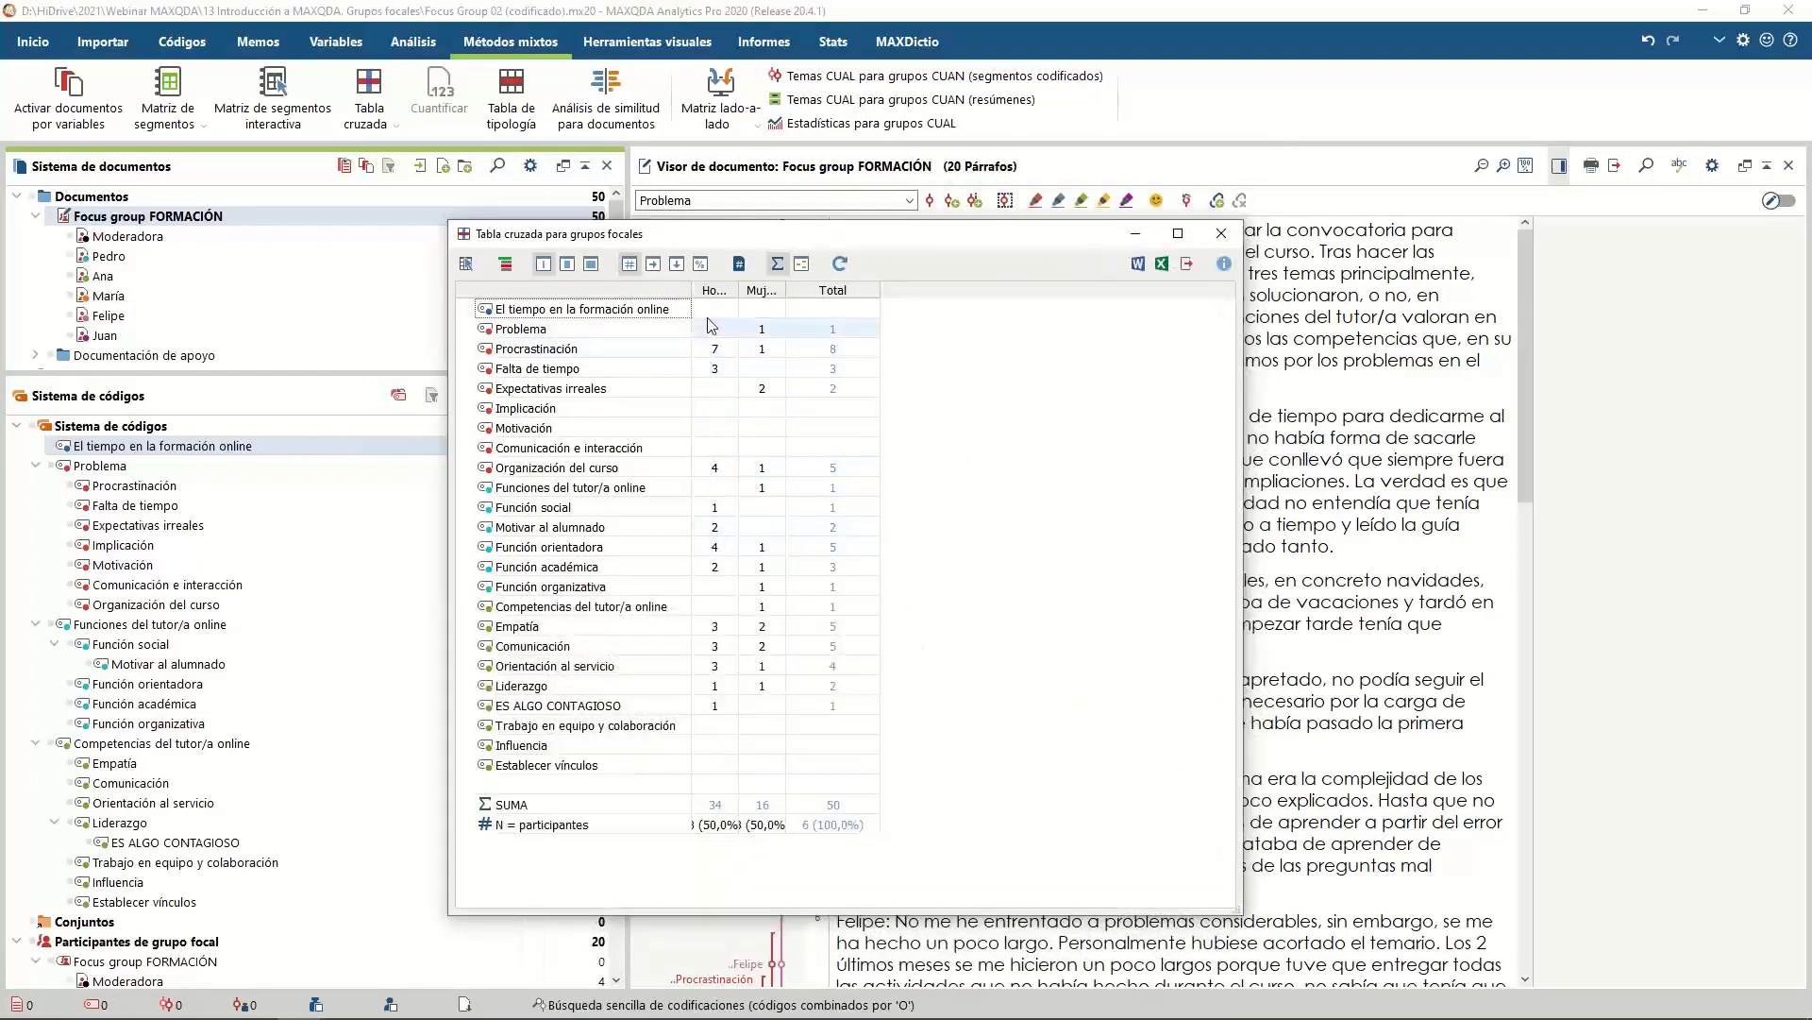
Widen the crosstab columns to show the full Sexo headings, shade its cells by frequency, and close the crosstab window
left_click(590, 264)
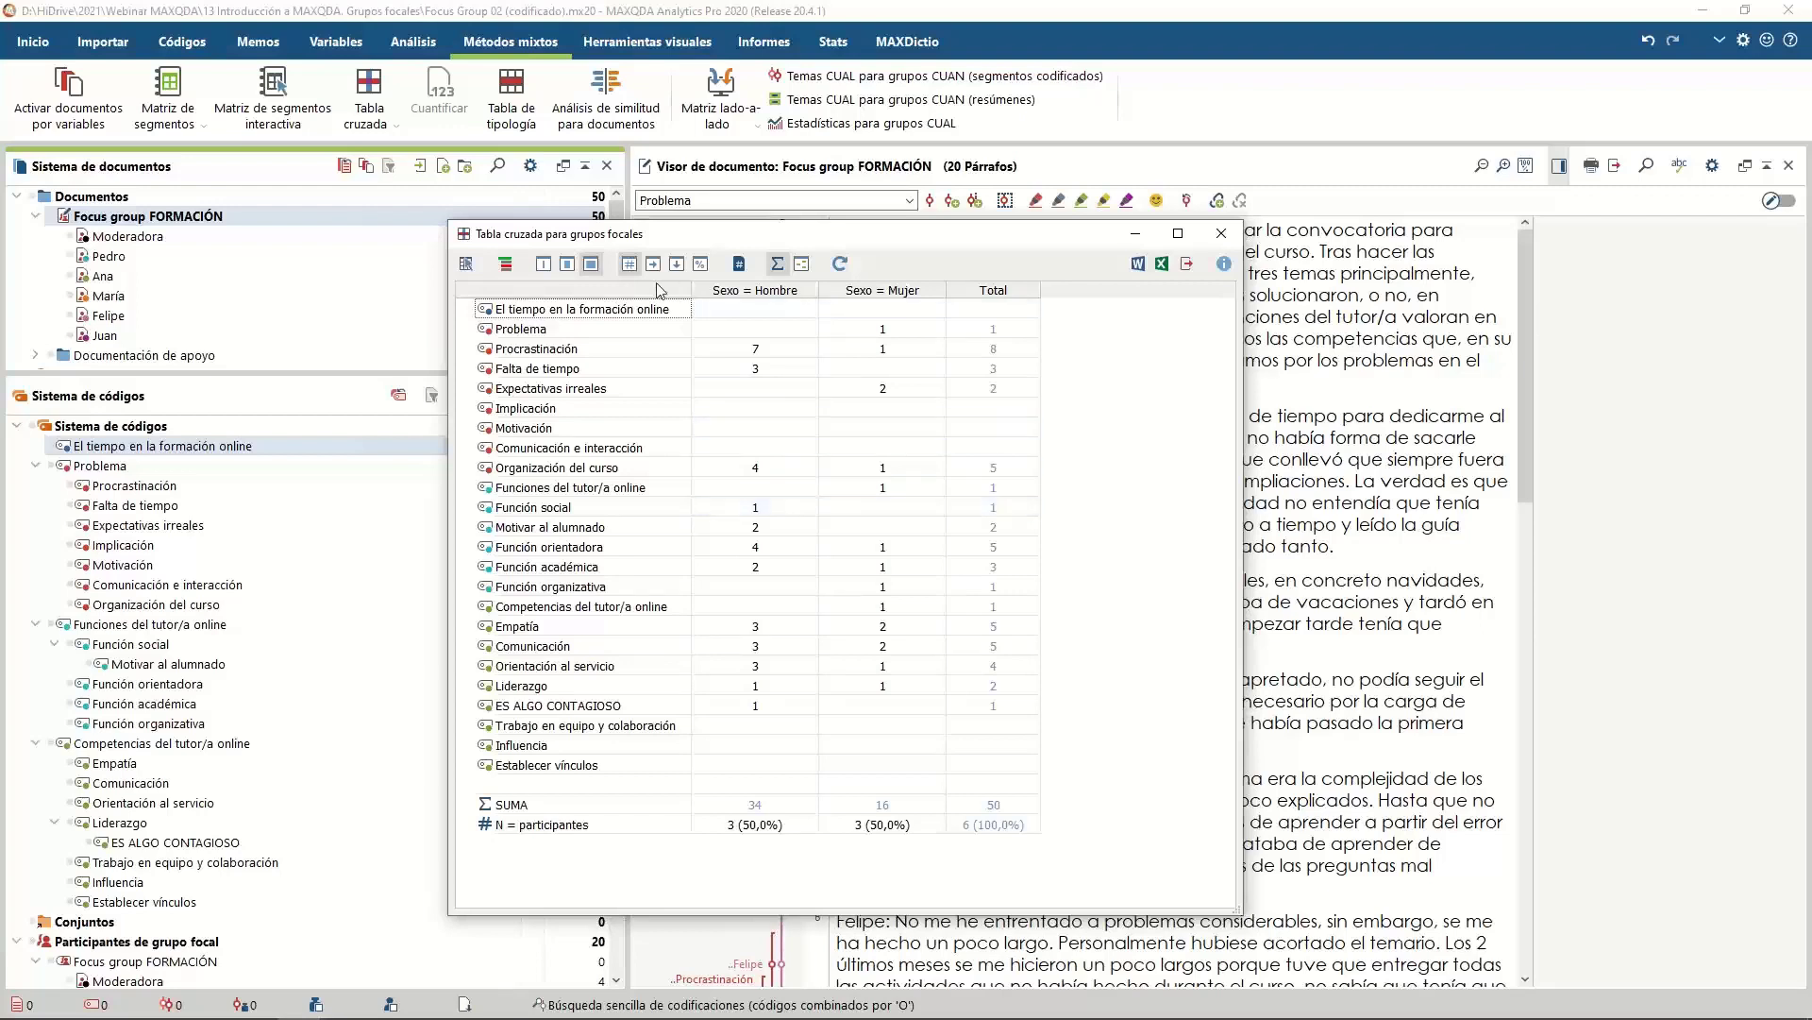
left_click(802, 265)
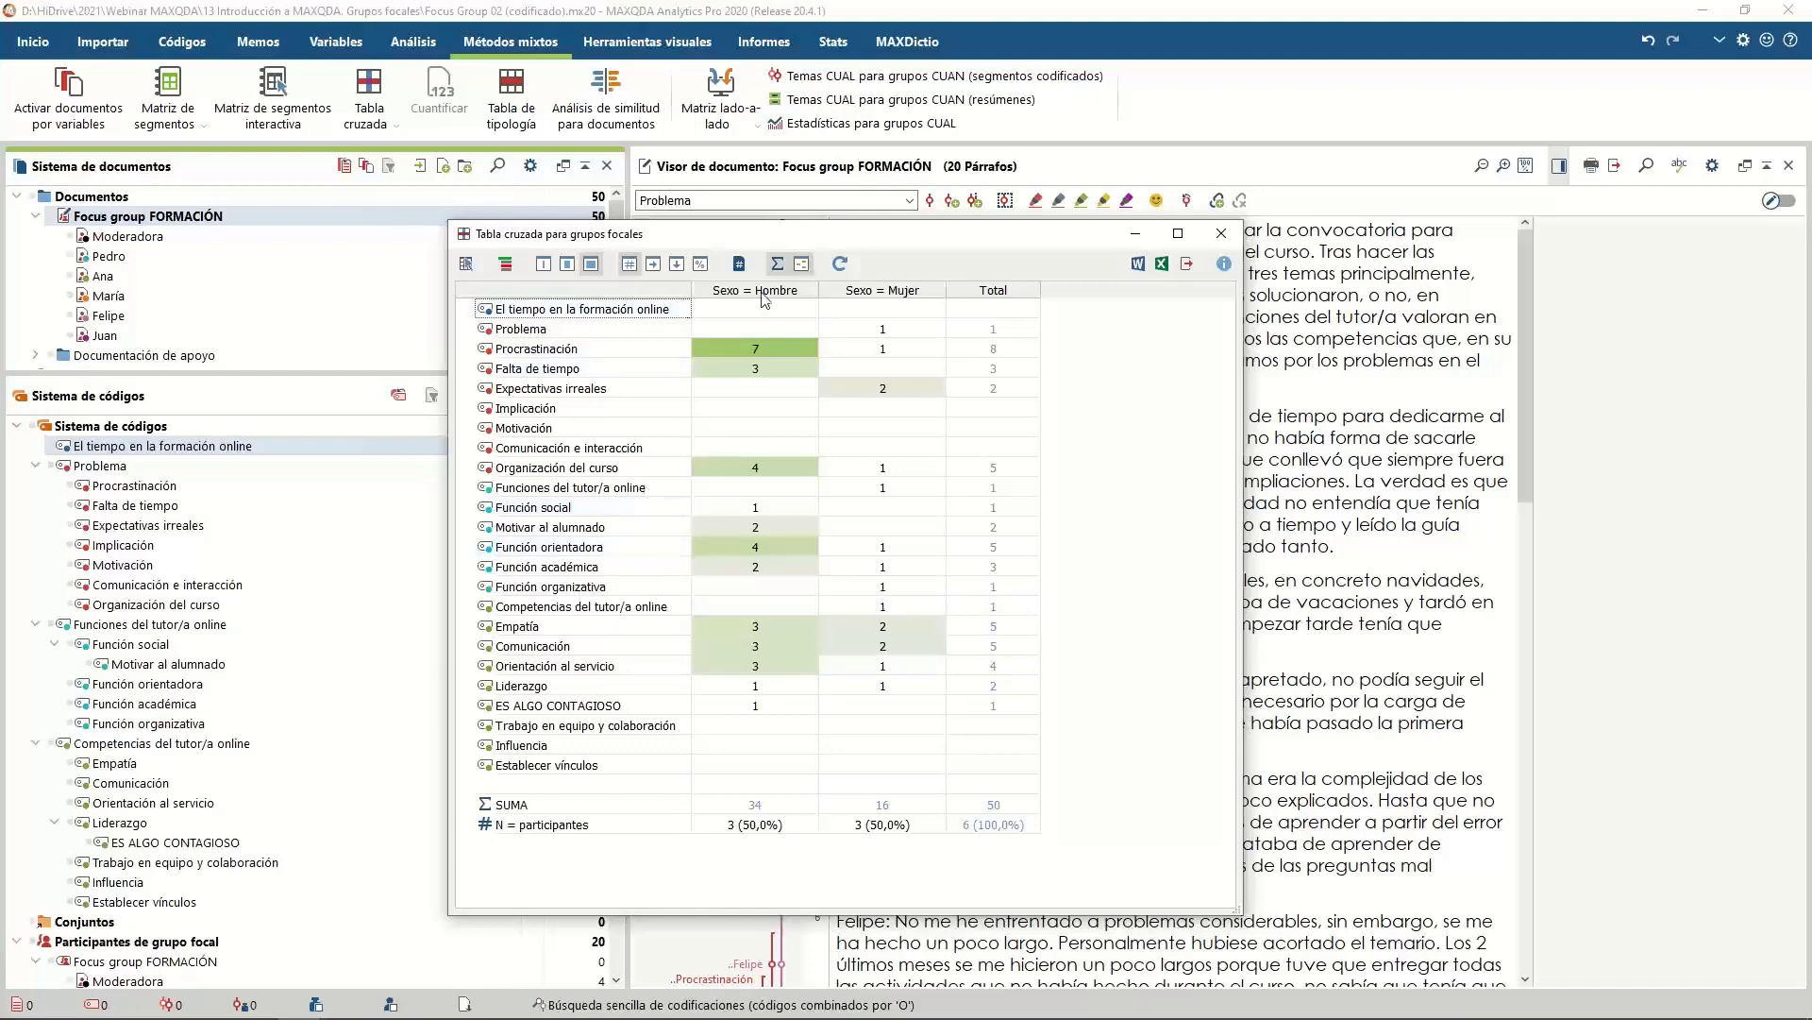
left_click(1219, 235)
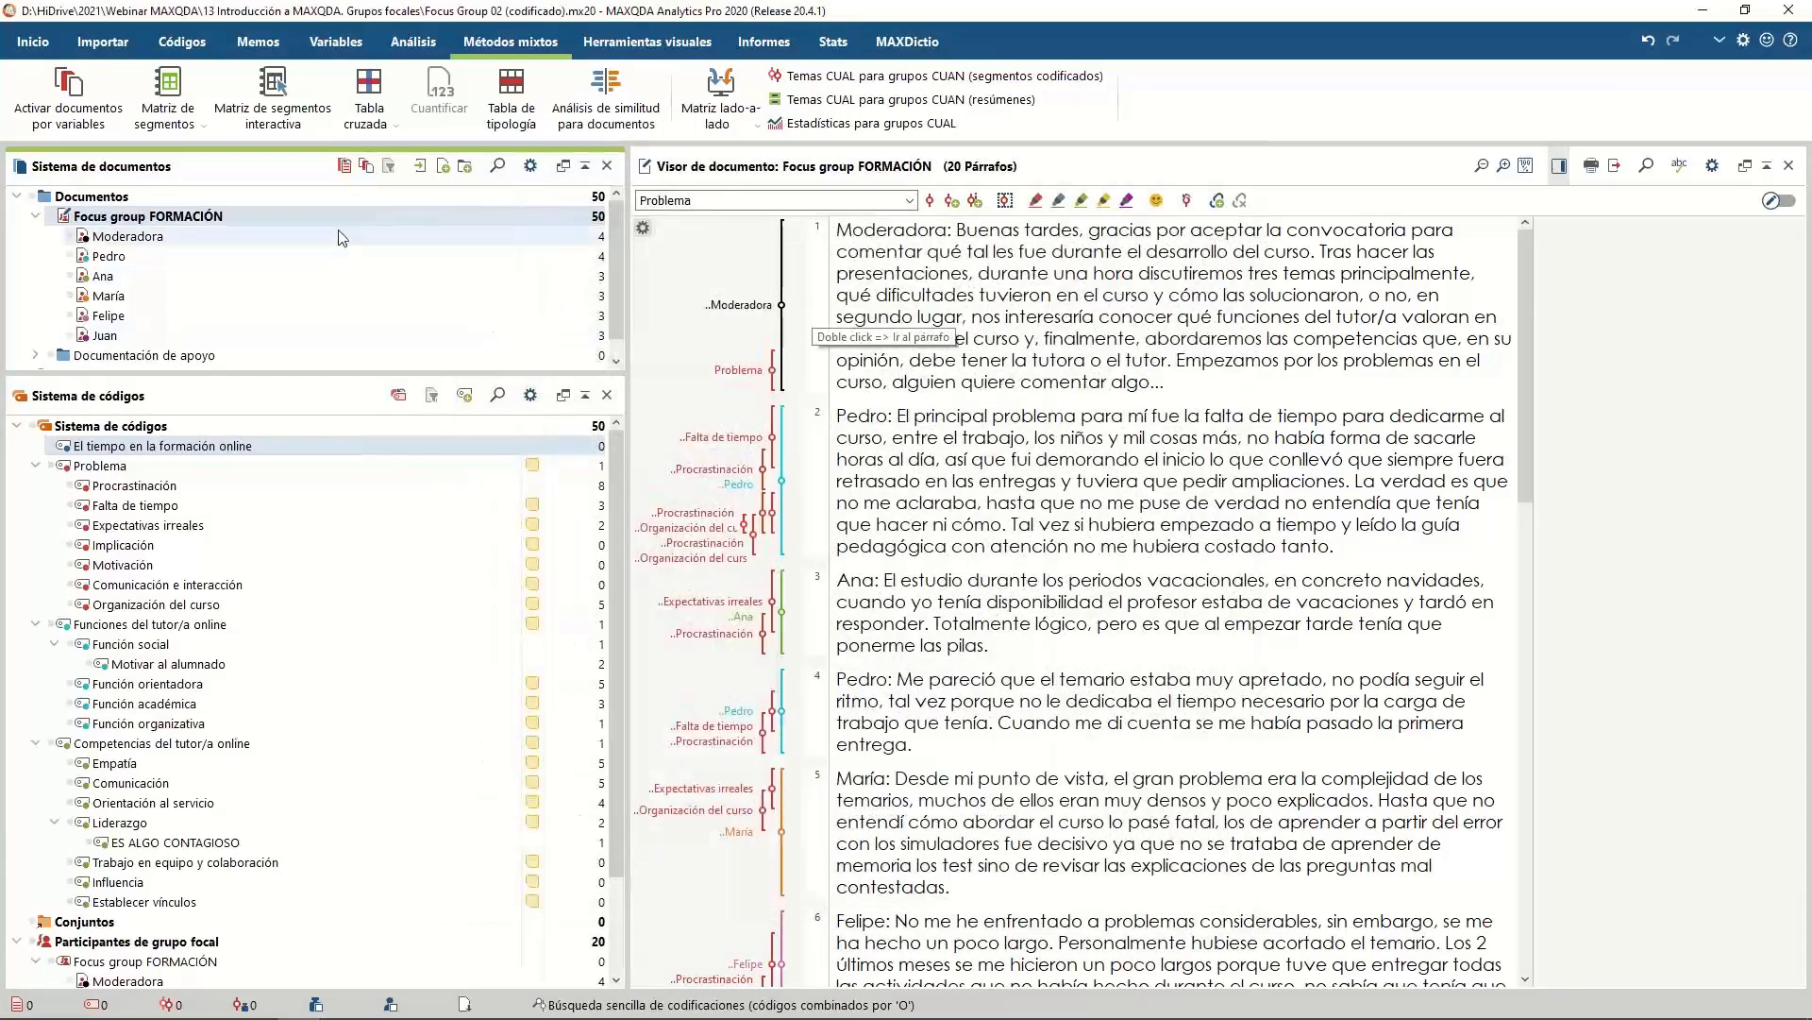
Regenerate the focus group crosstab with the conditions Sexo = Hombre and Sexo = Mujer and reposition its window
left_click(369, 111)
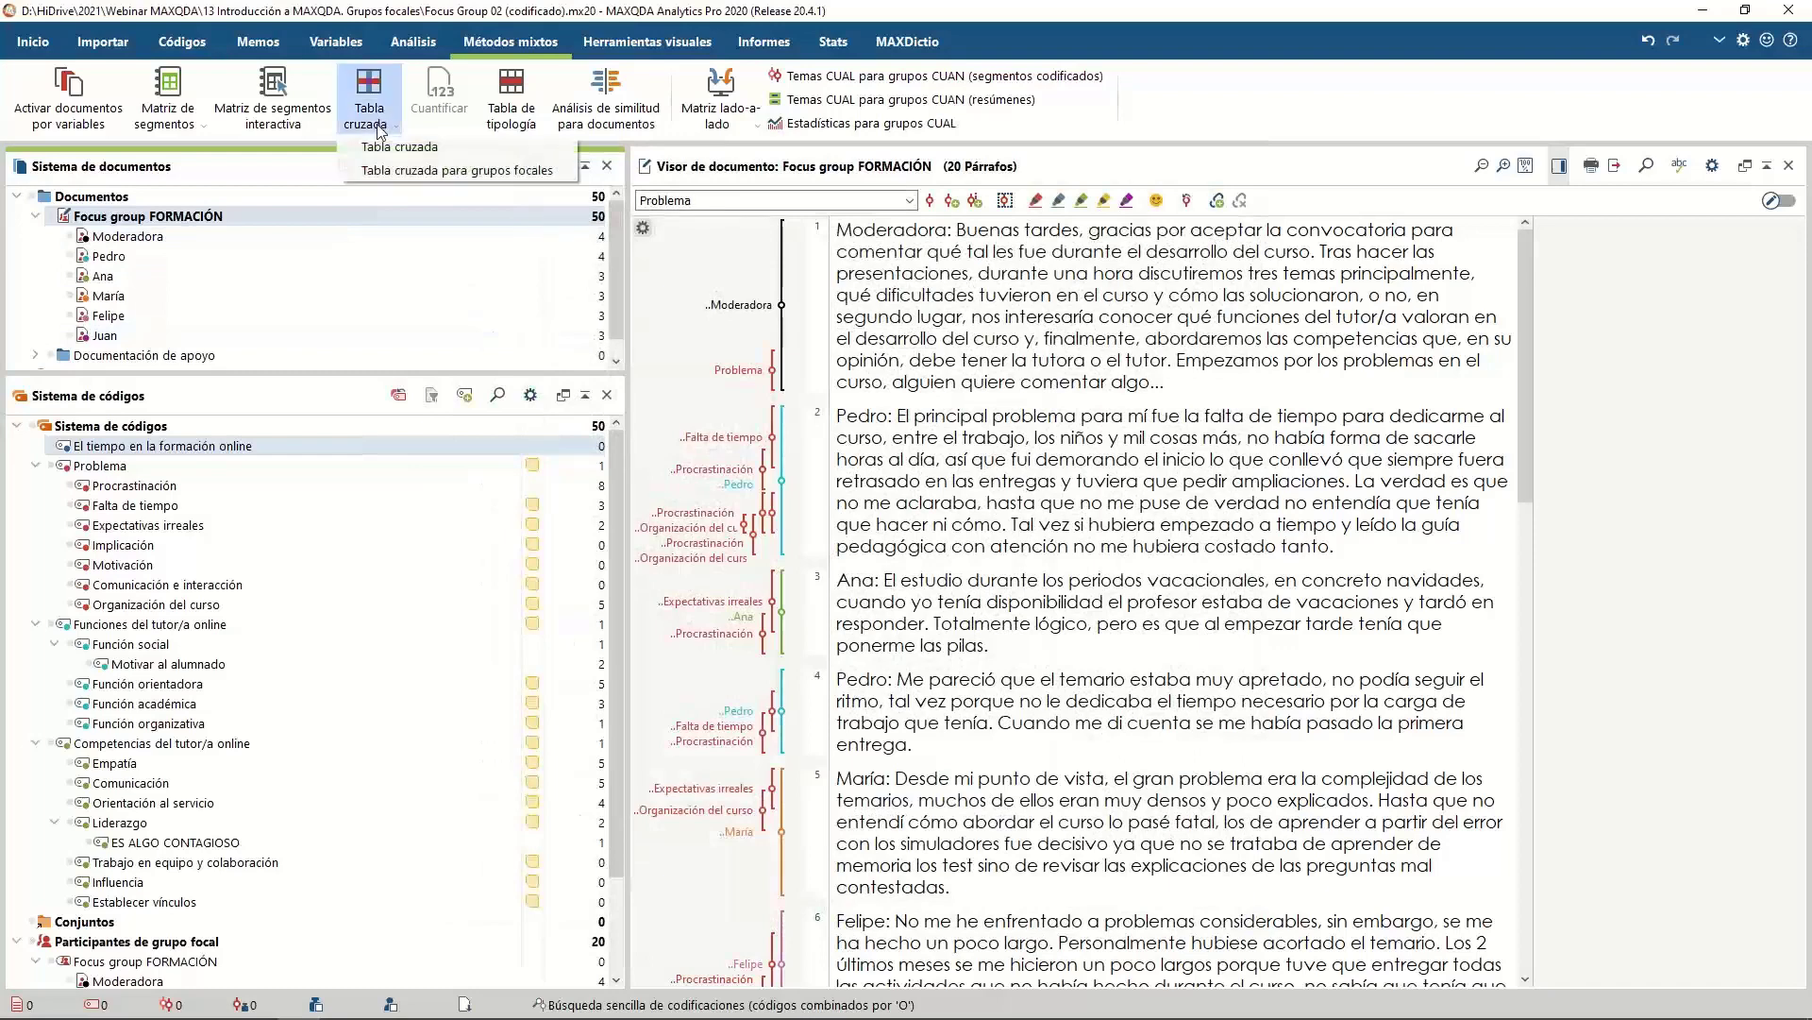
left_click(501, 172)
left_click_drag(780, 212, 739, 148)
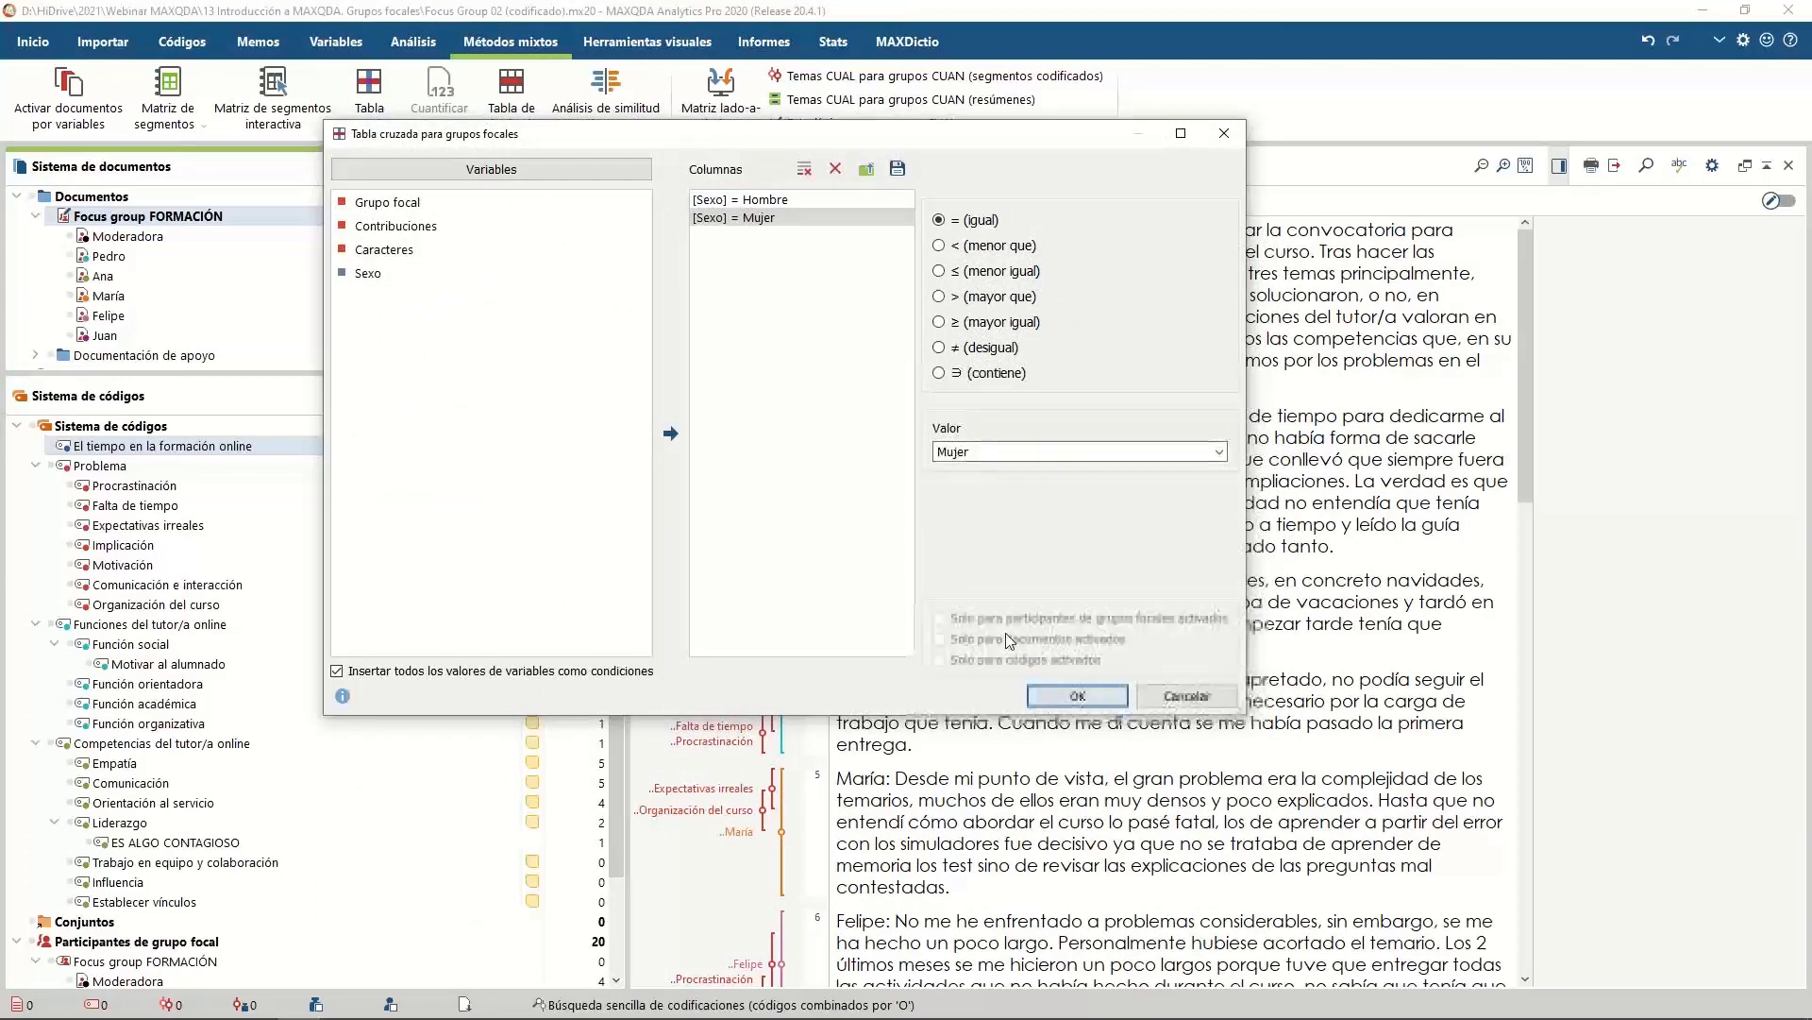
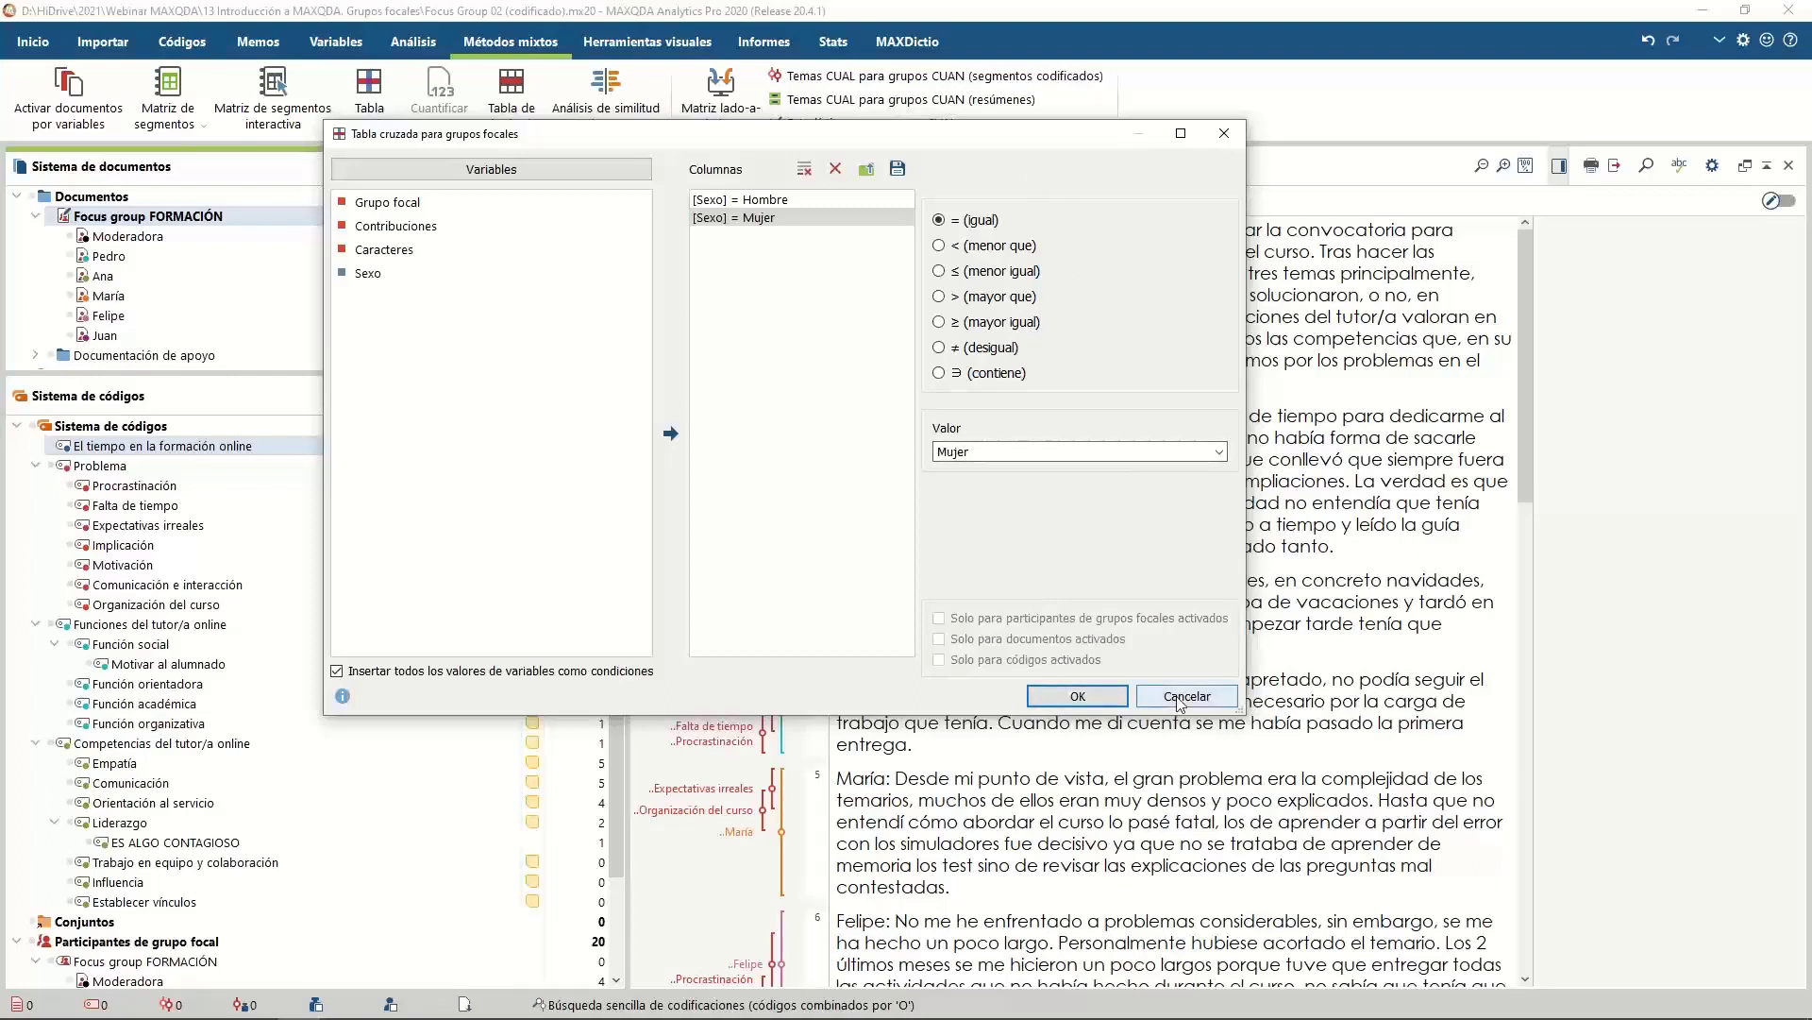
left_click(1098, 698)
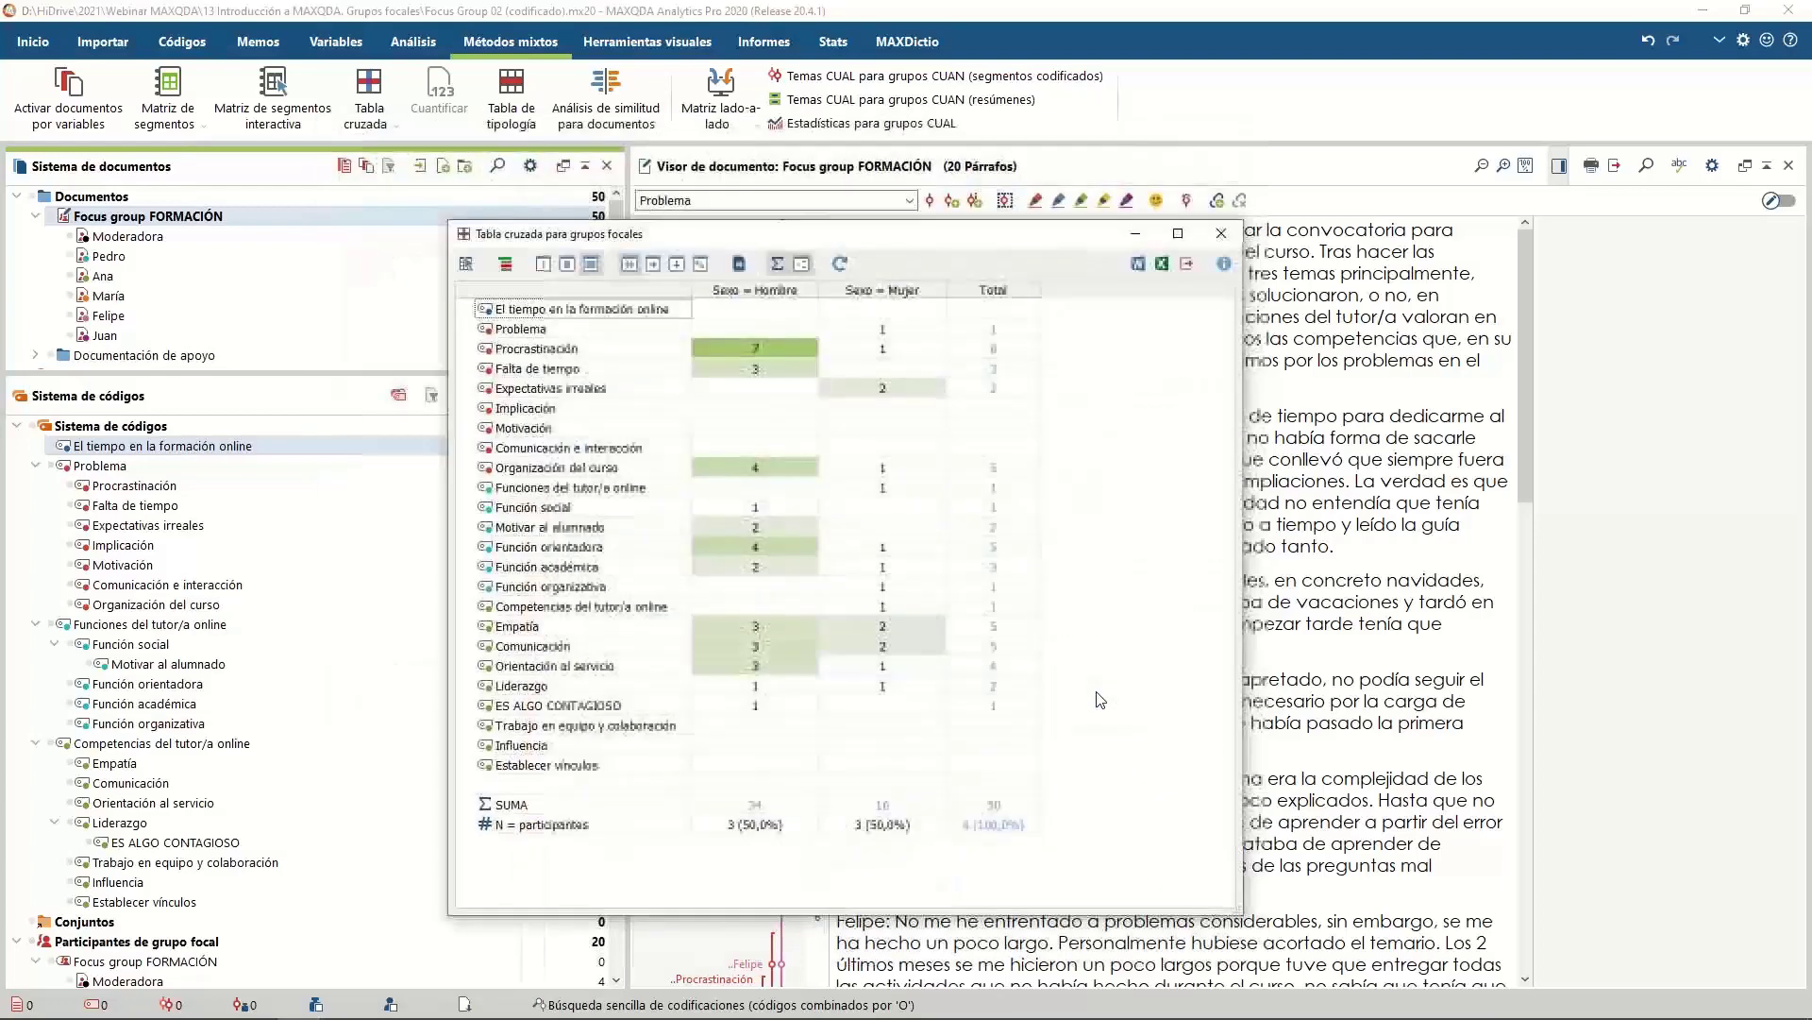
left_click_drag(825, 244, 923, 193)
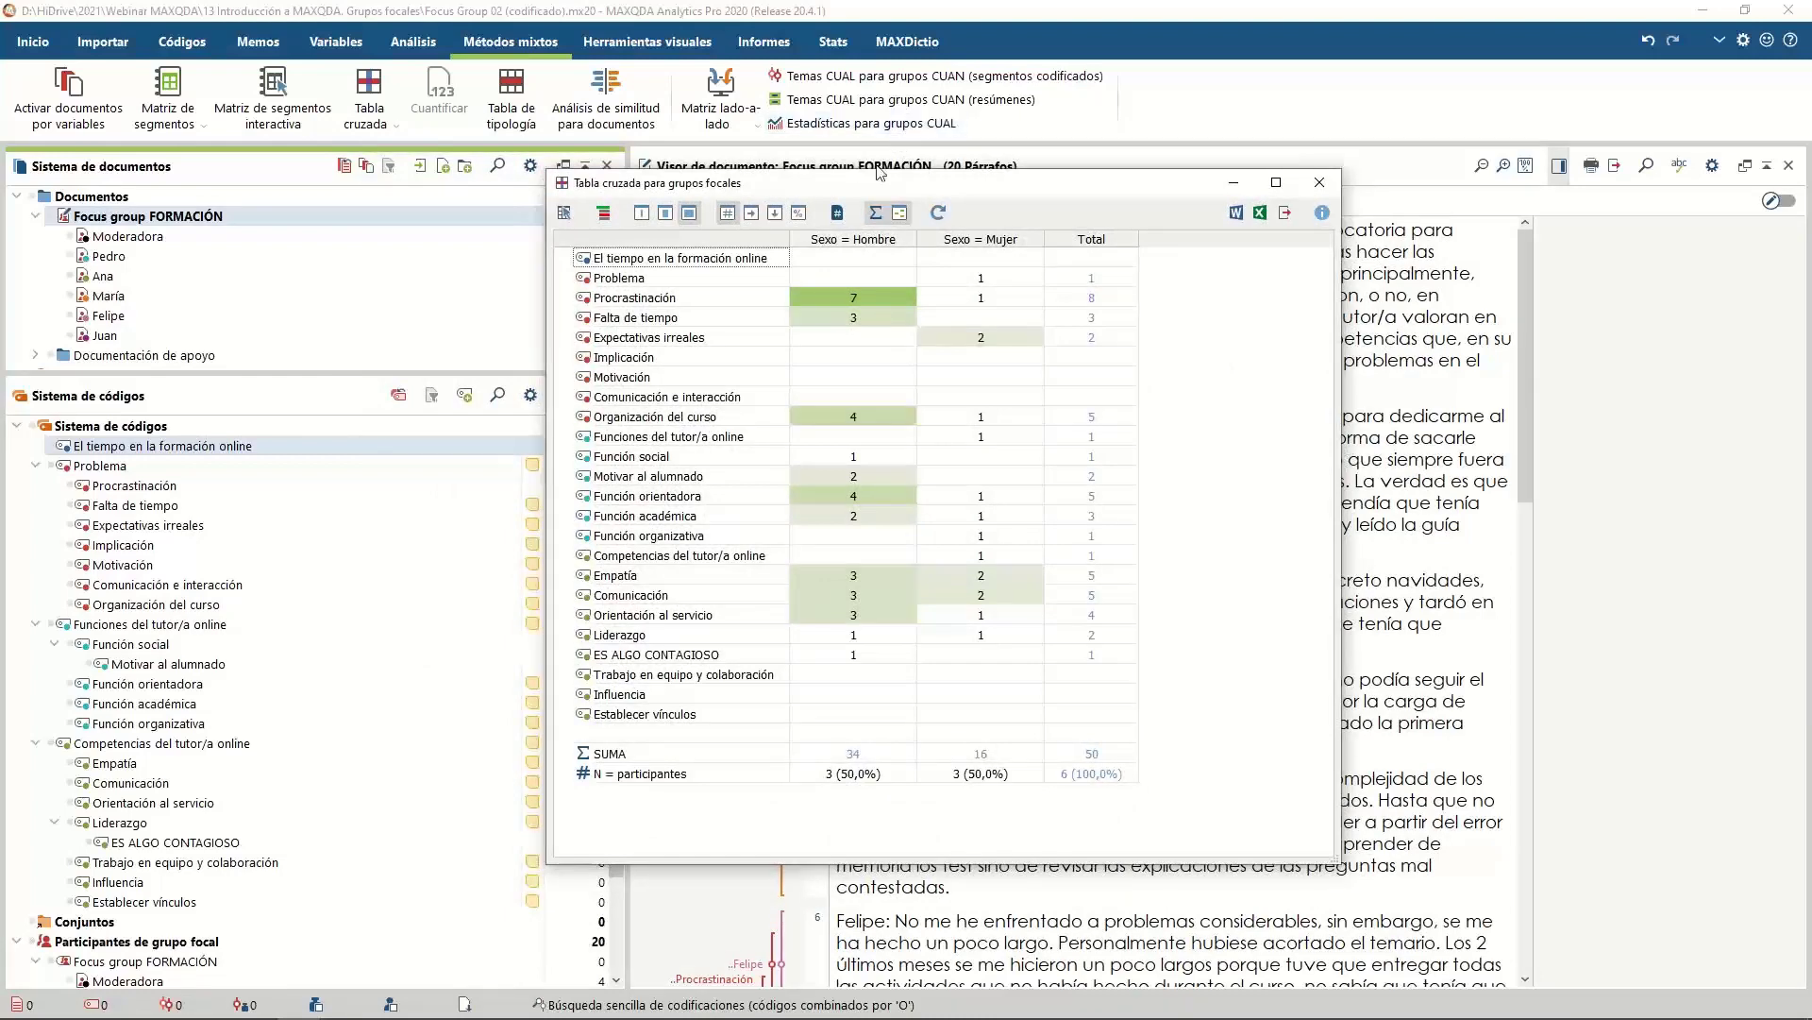
left_click_drag(876, 188, 875, 375)
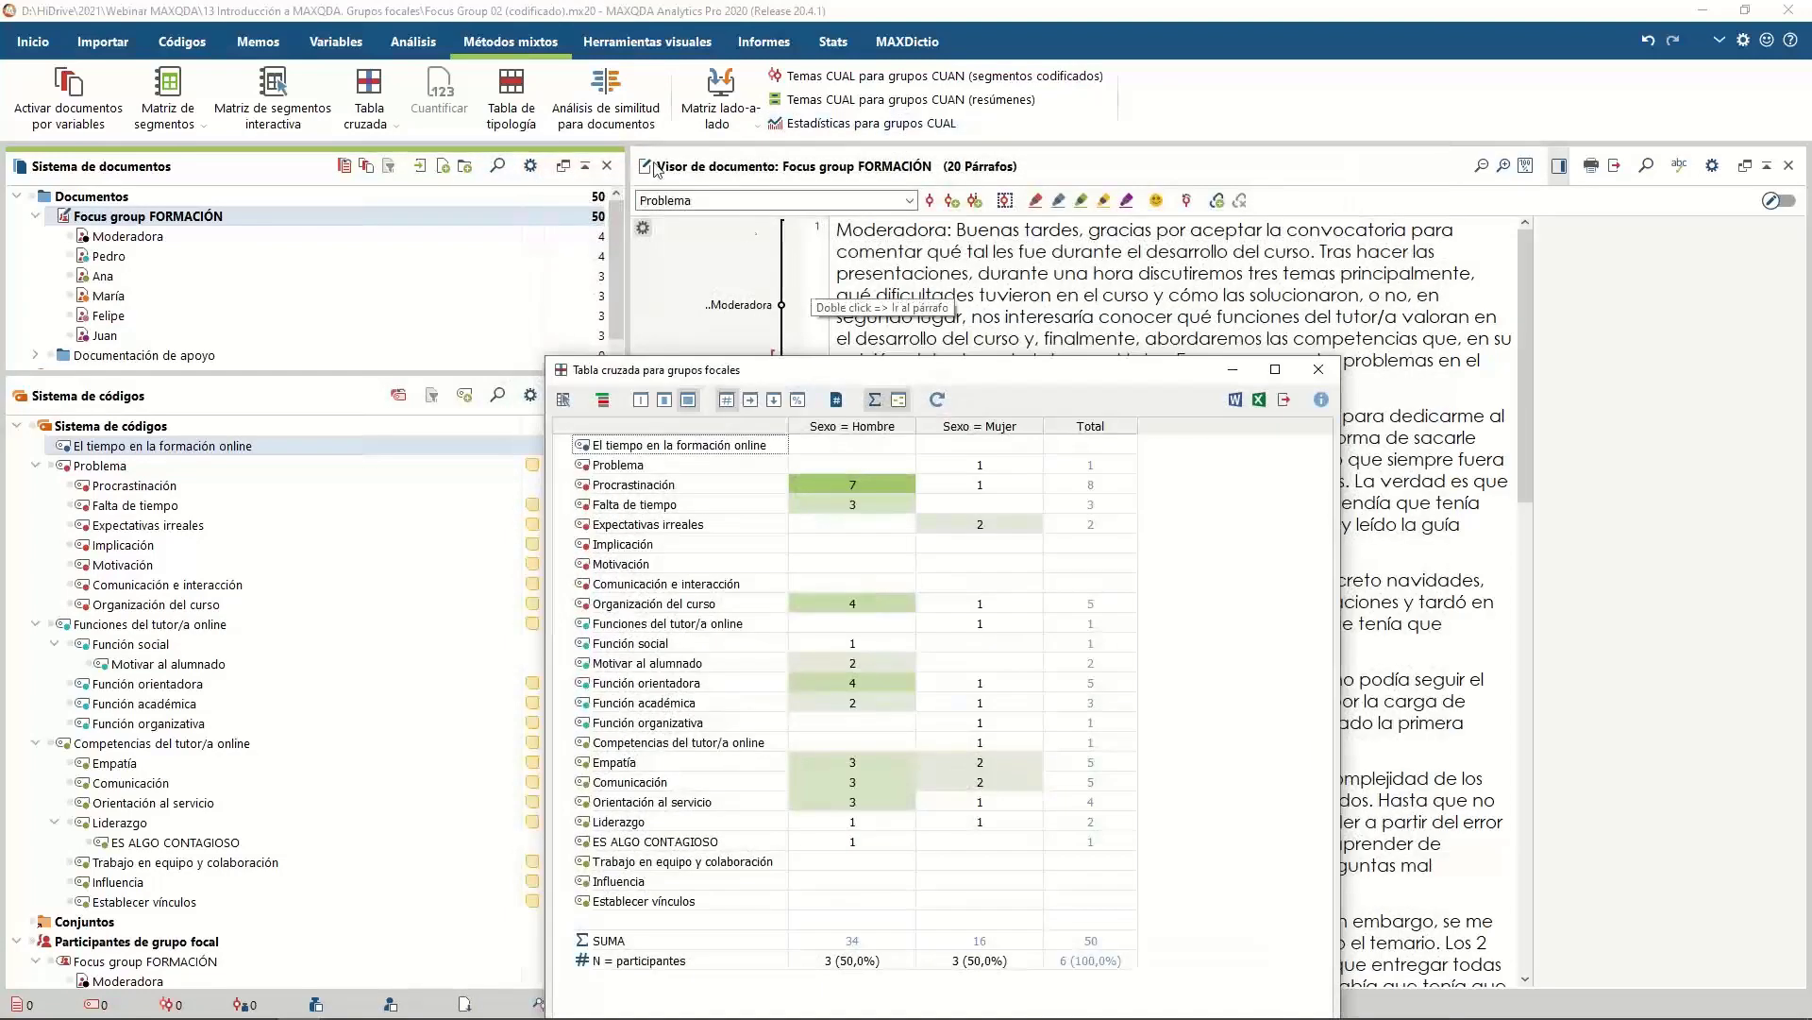
Generate the codeline for Focus group FORMACIÓN with default options and enlarge its window to show all paragraphs and participants
left_click(647, 42)
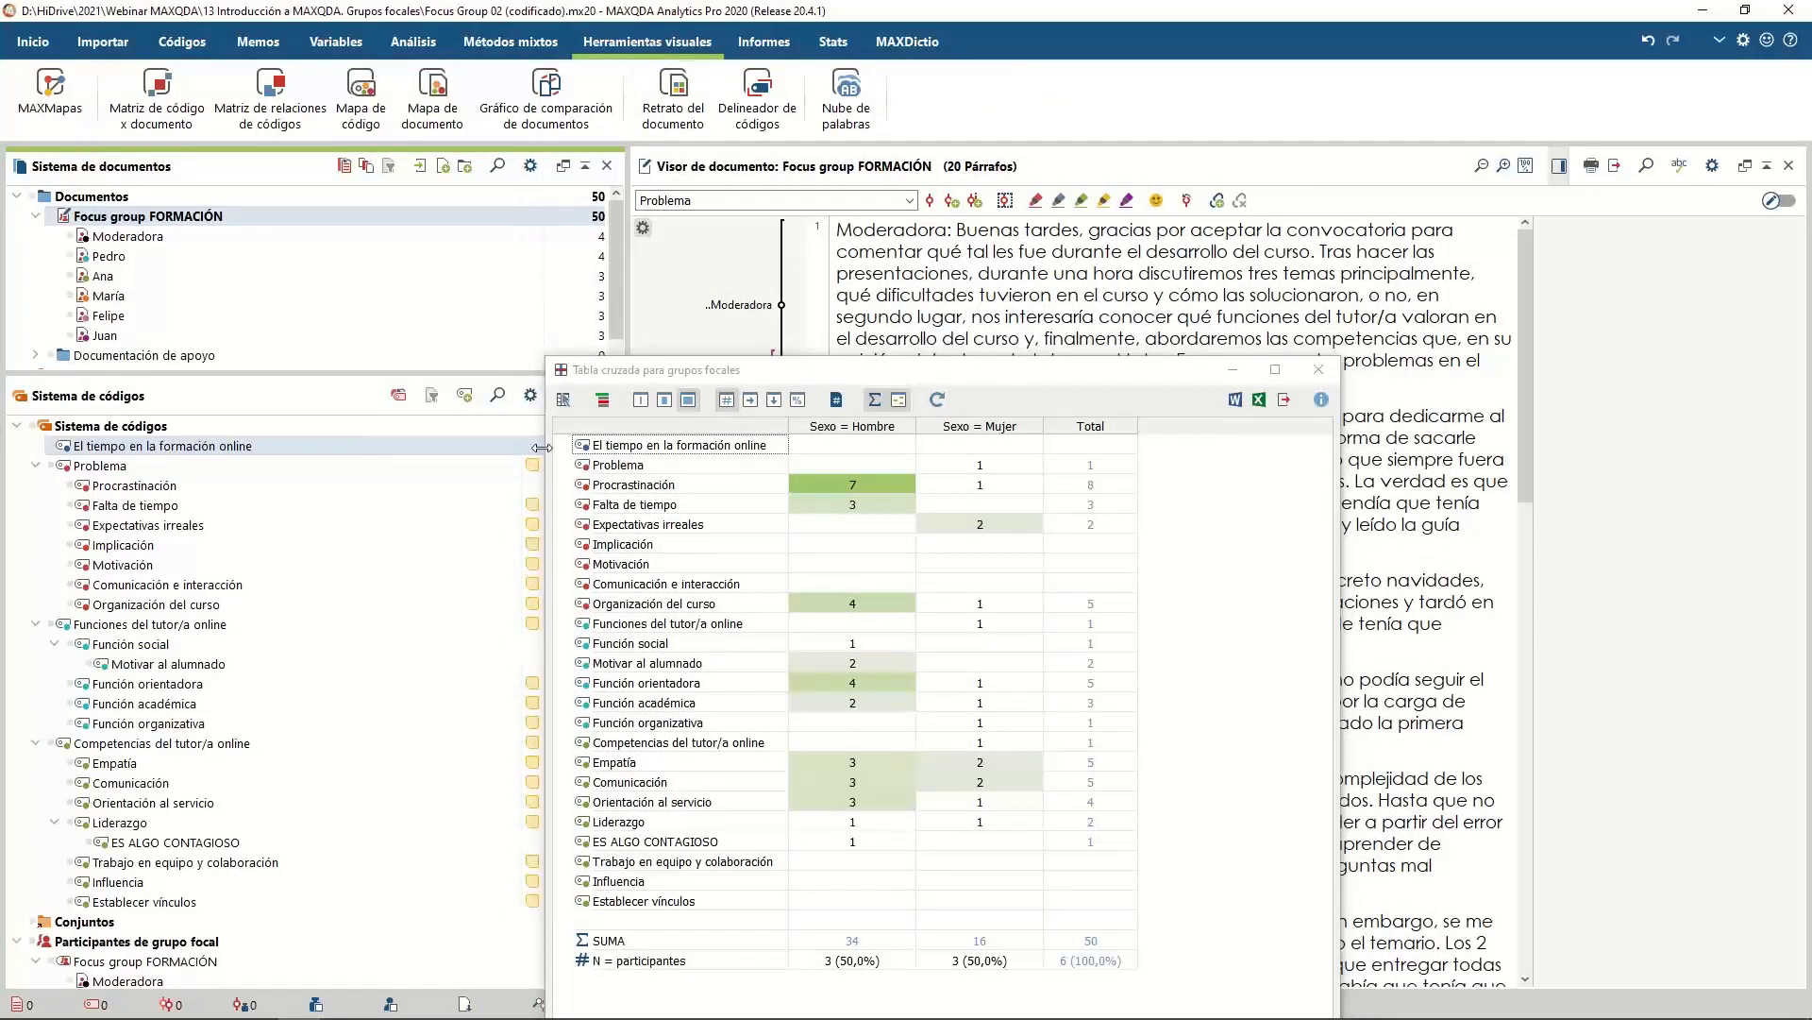
left_click(758, 95)
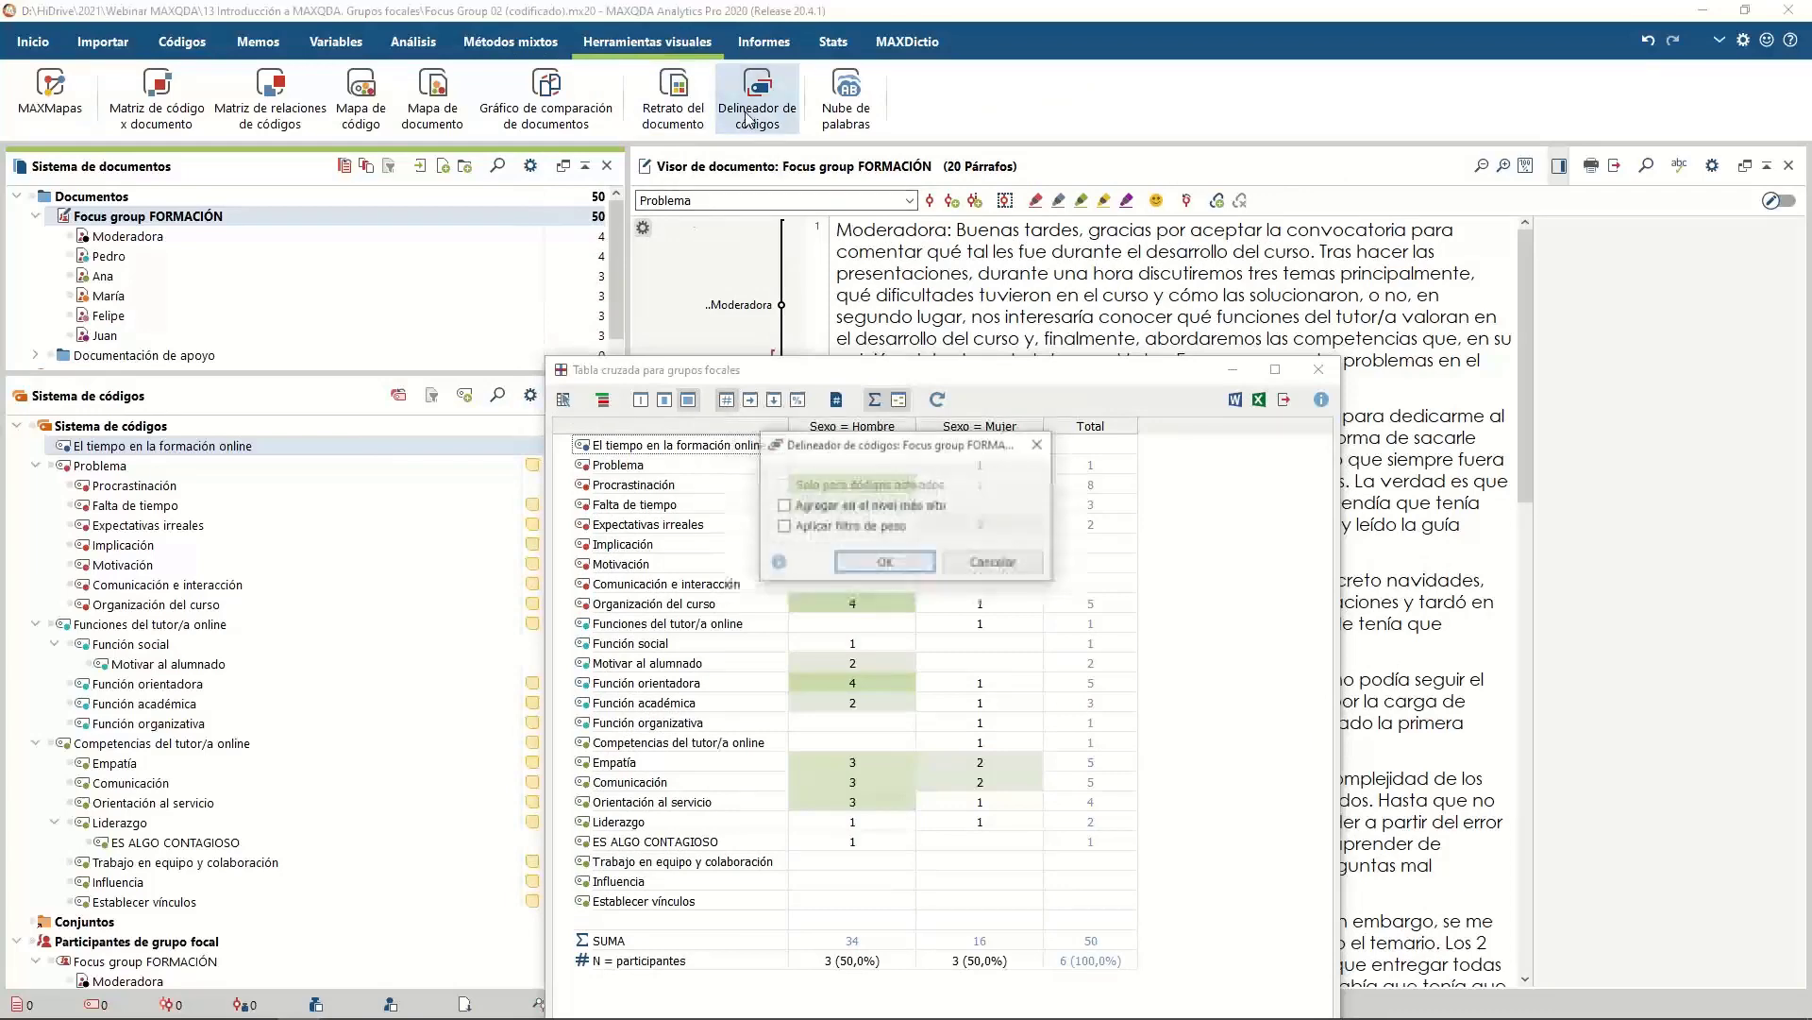
left_click(892, 567)
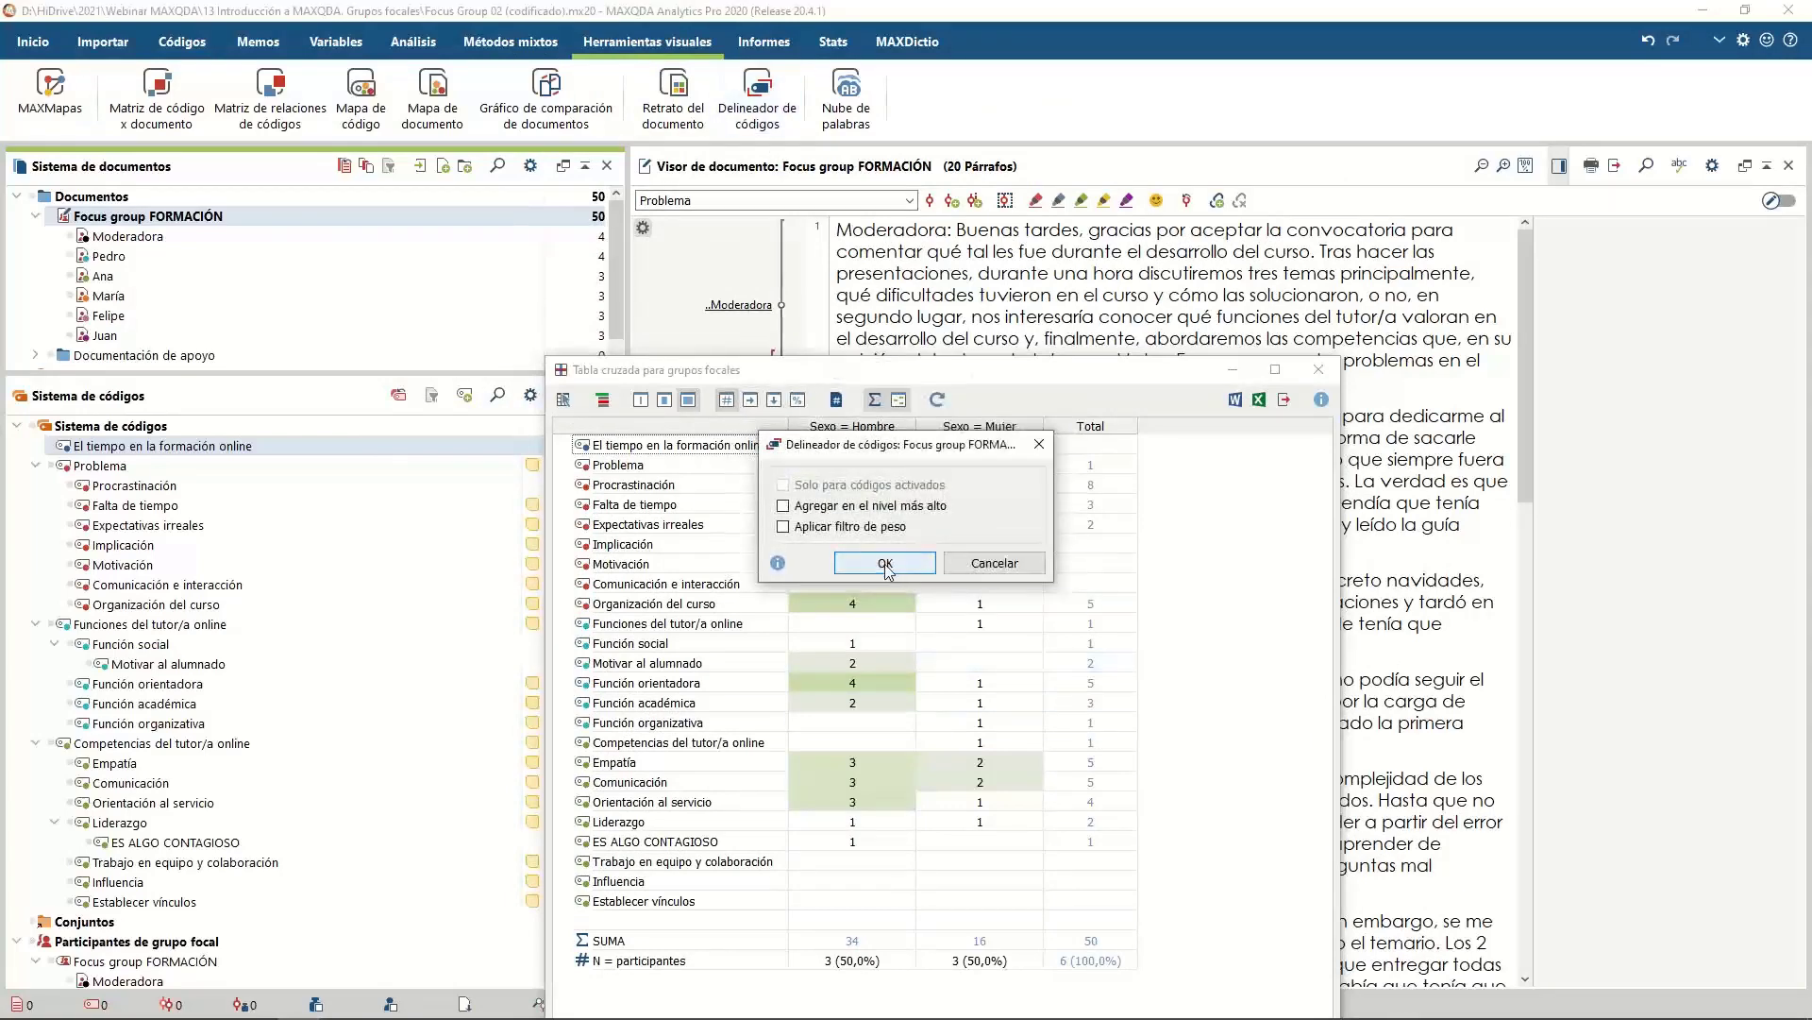
left_click_drag(1010, 282, 642, 203)
left_click_drag(862, 676, 1540, 932)
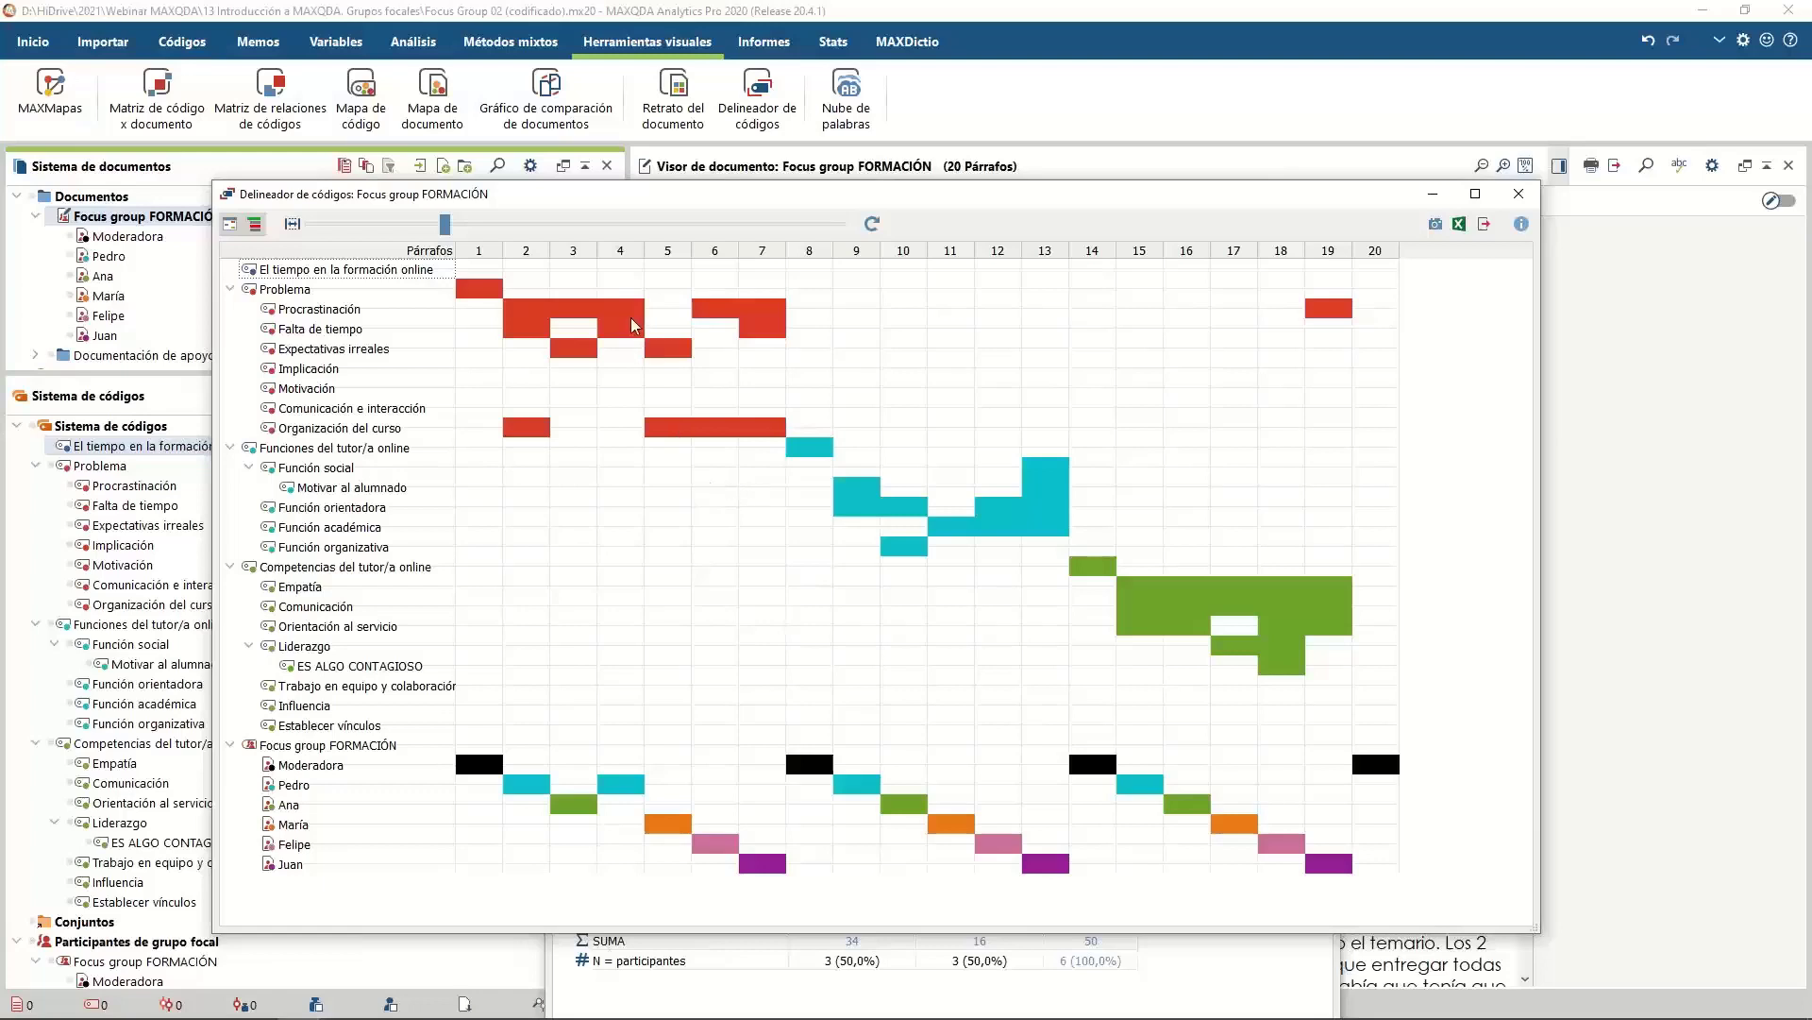
View the document comparison chart for Focus group FORMACIÓN, and close both the chart and the codeline
left_click(547, 94)
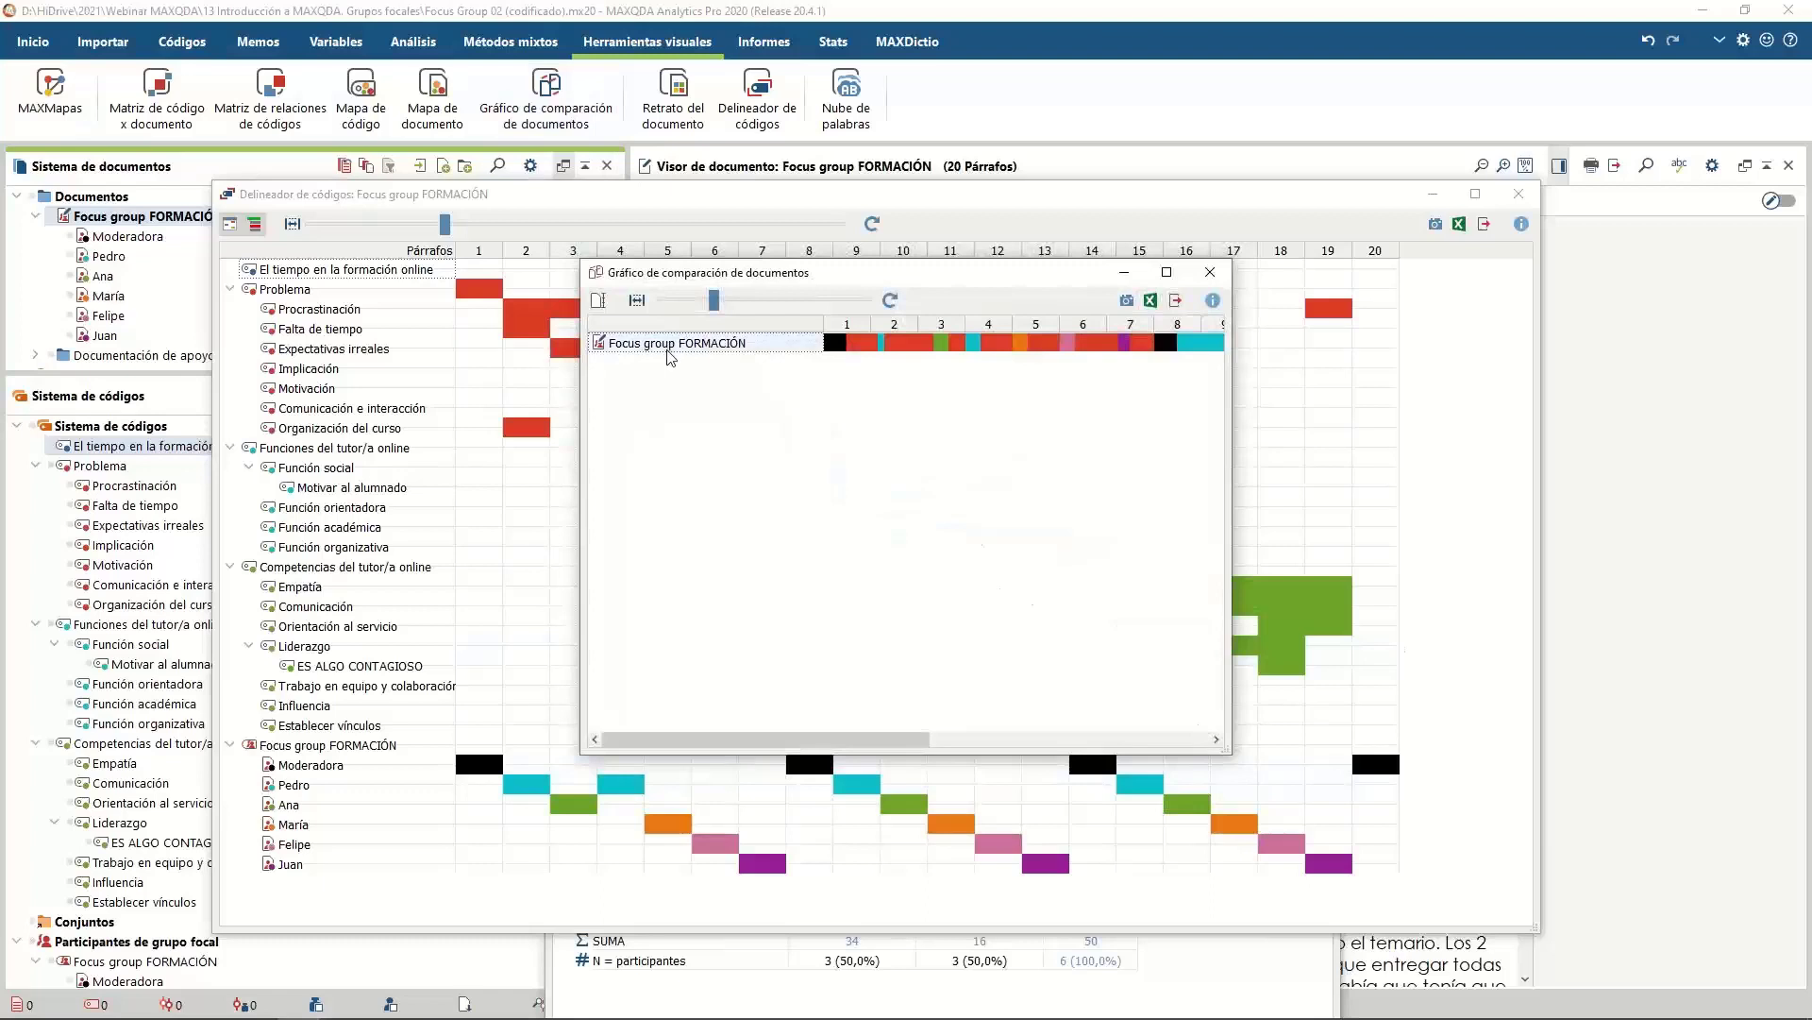
left_click(1209, 272)
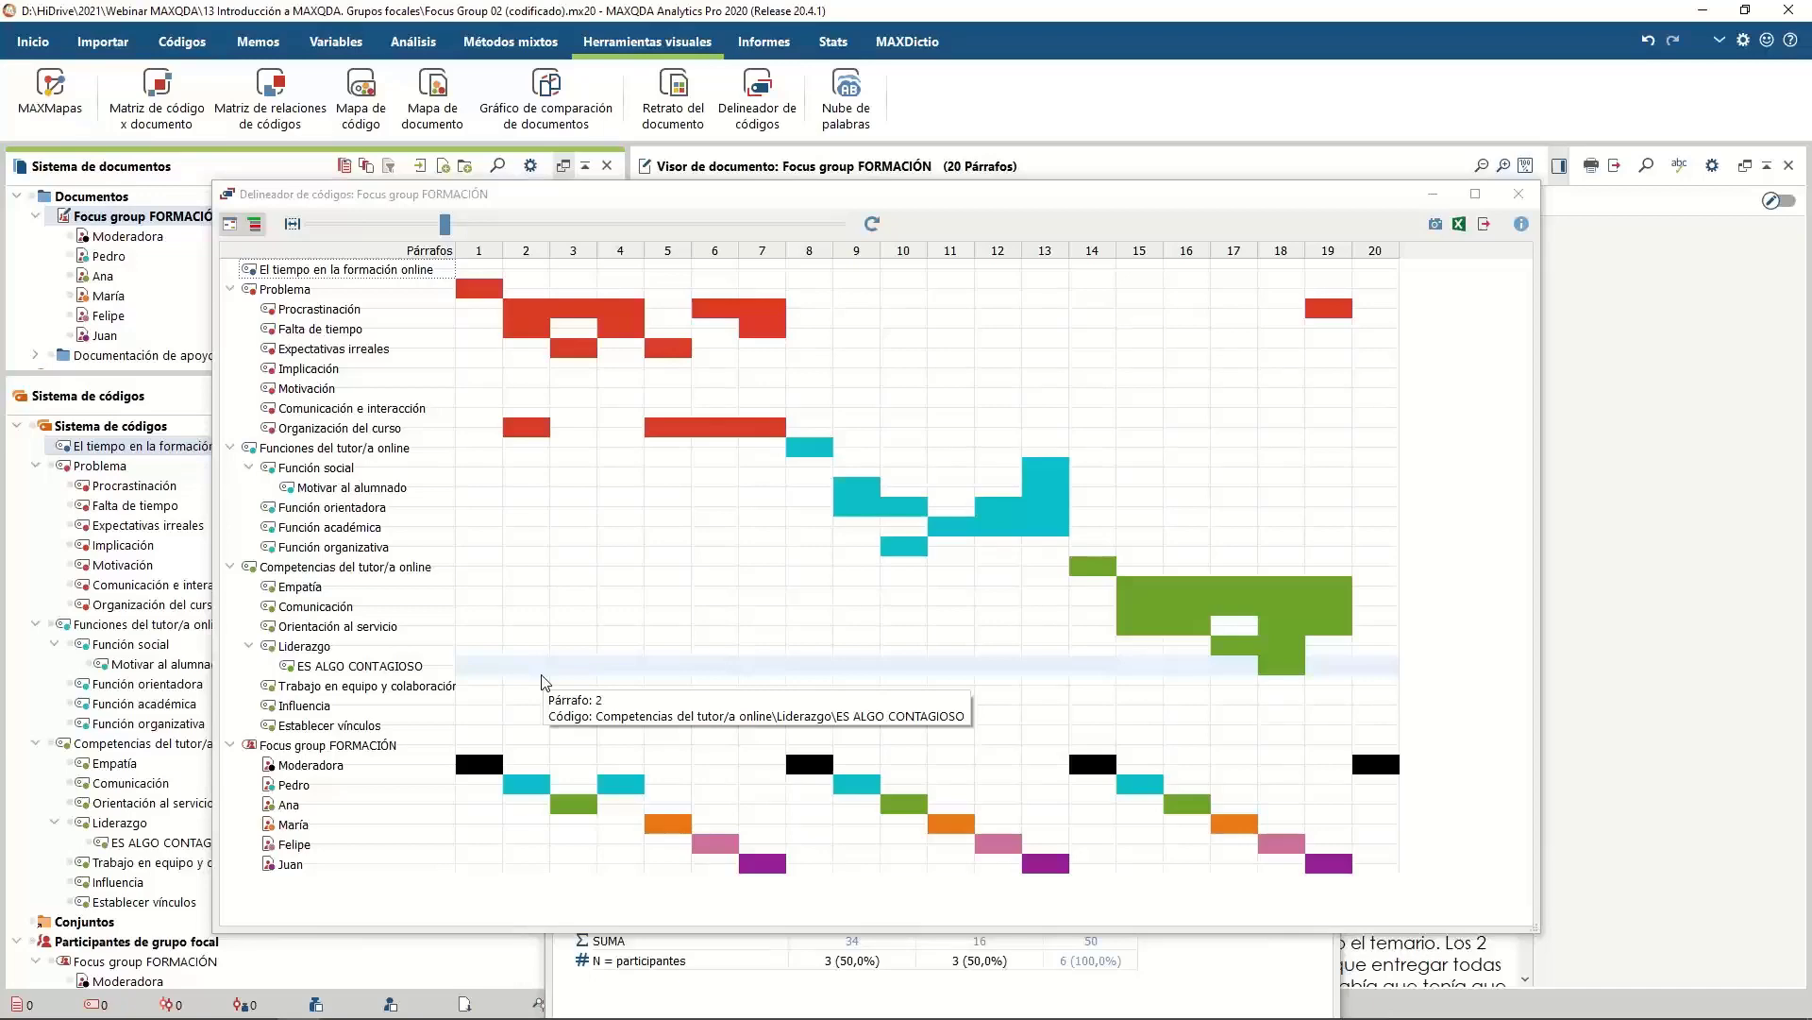
left_click(1518, 194)
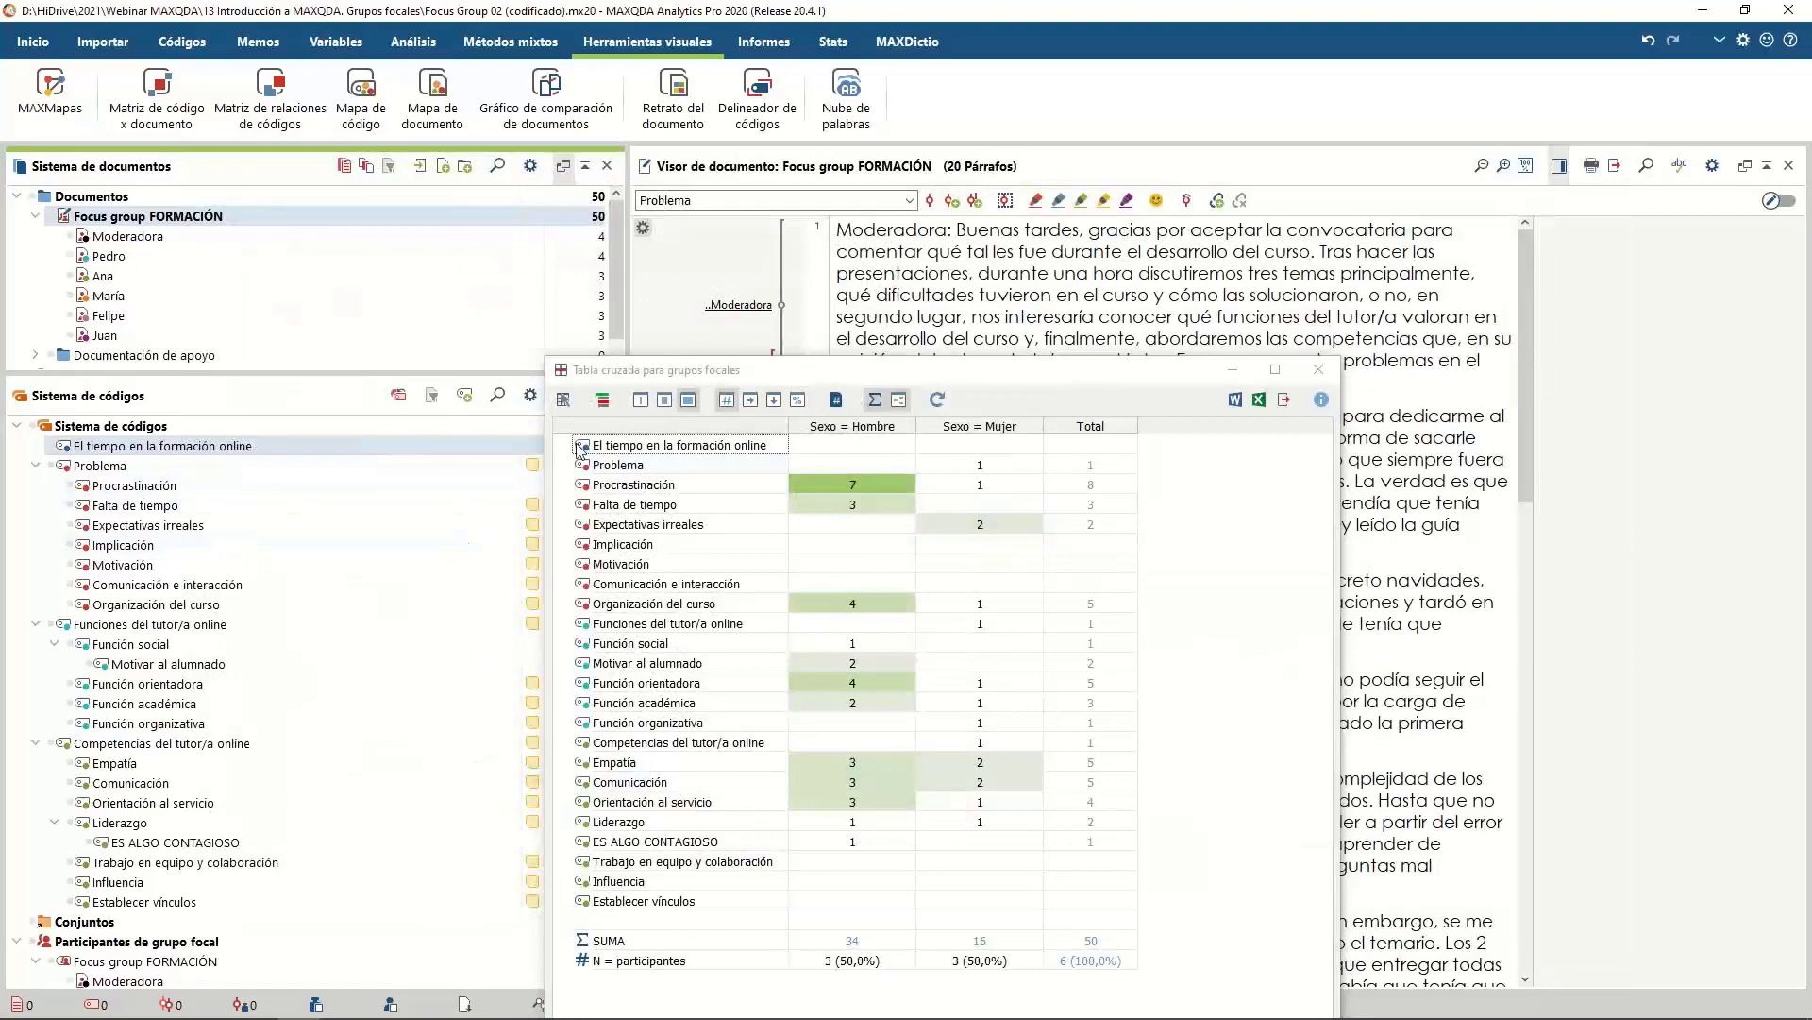
View the subcode statistics of Problema by coded segments, and close the statistics and crosstab windows
left_click_drag(688, 362, 603, 243)
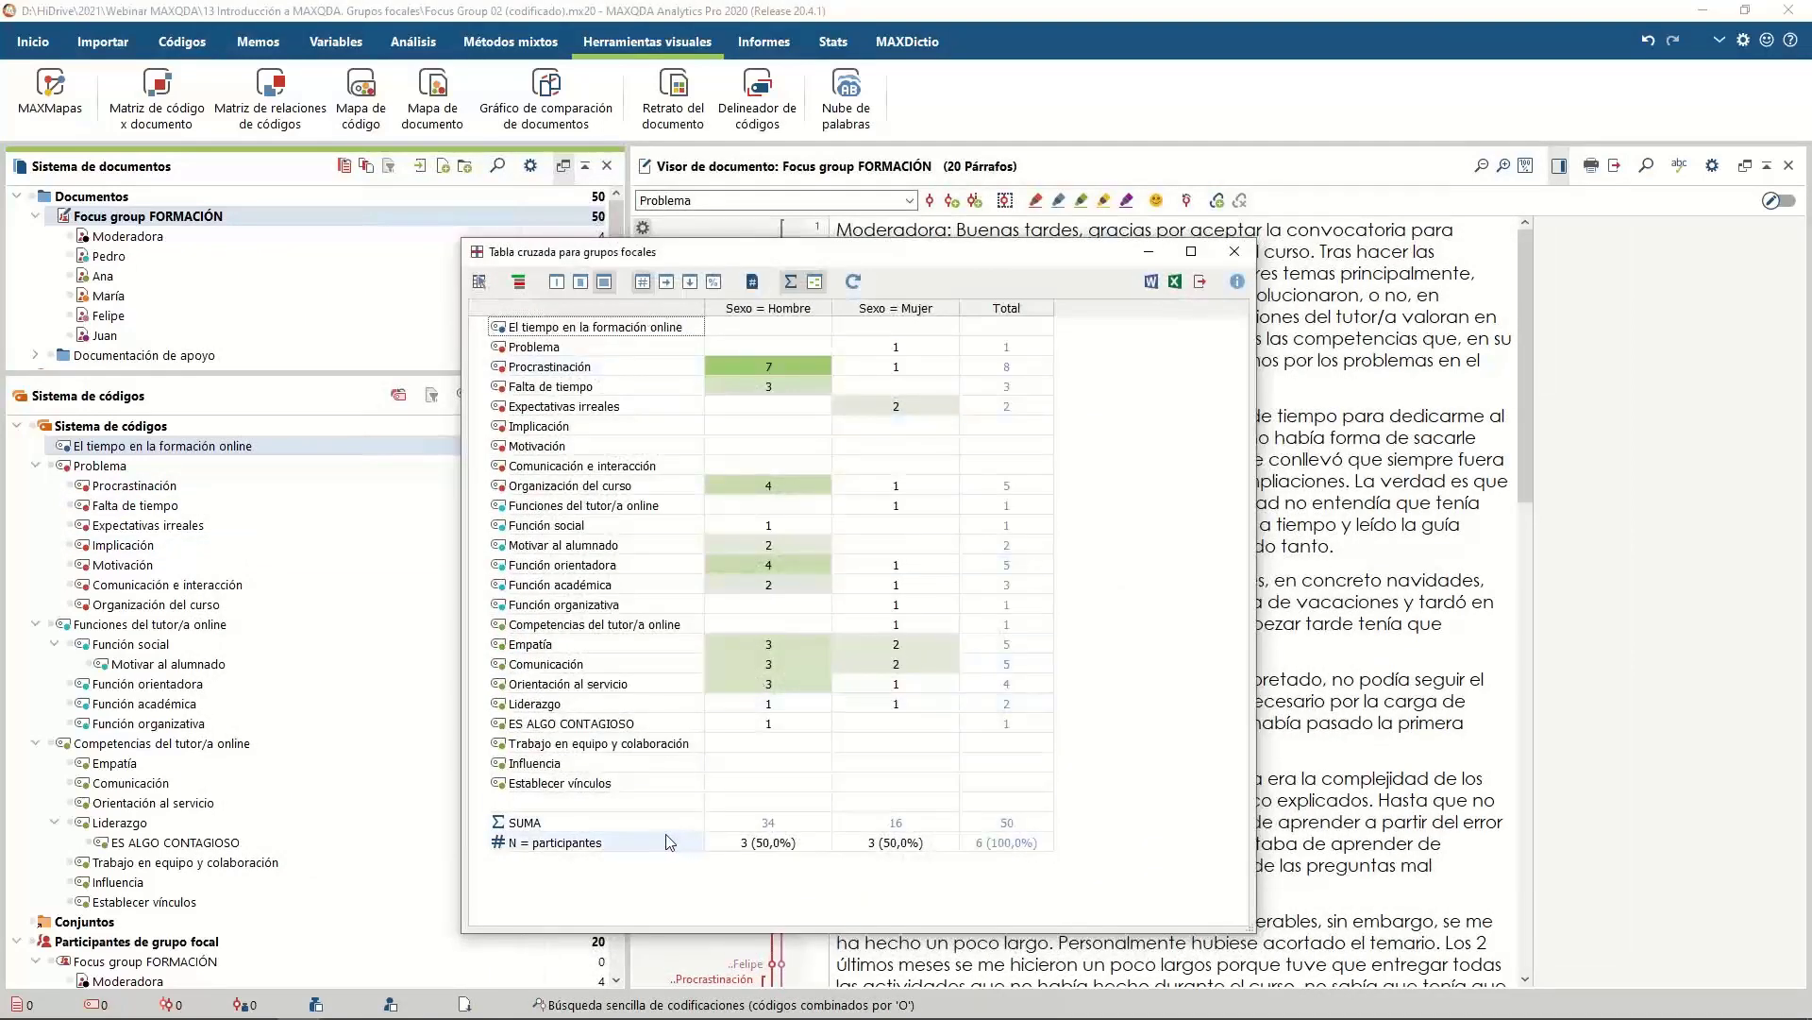
right_click(95, 465)
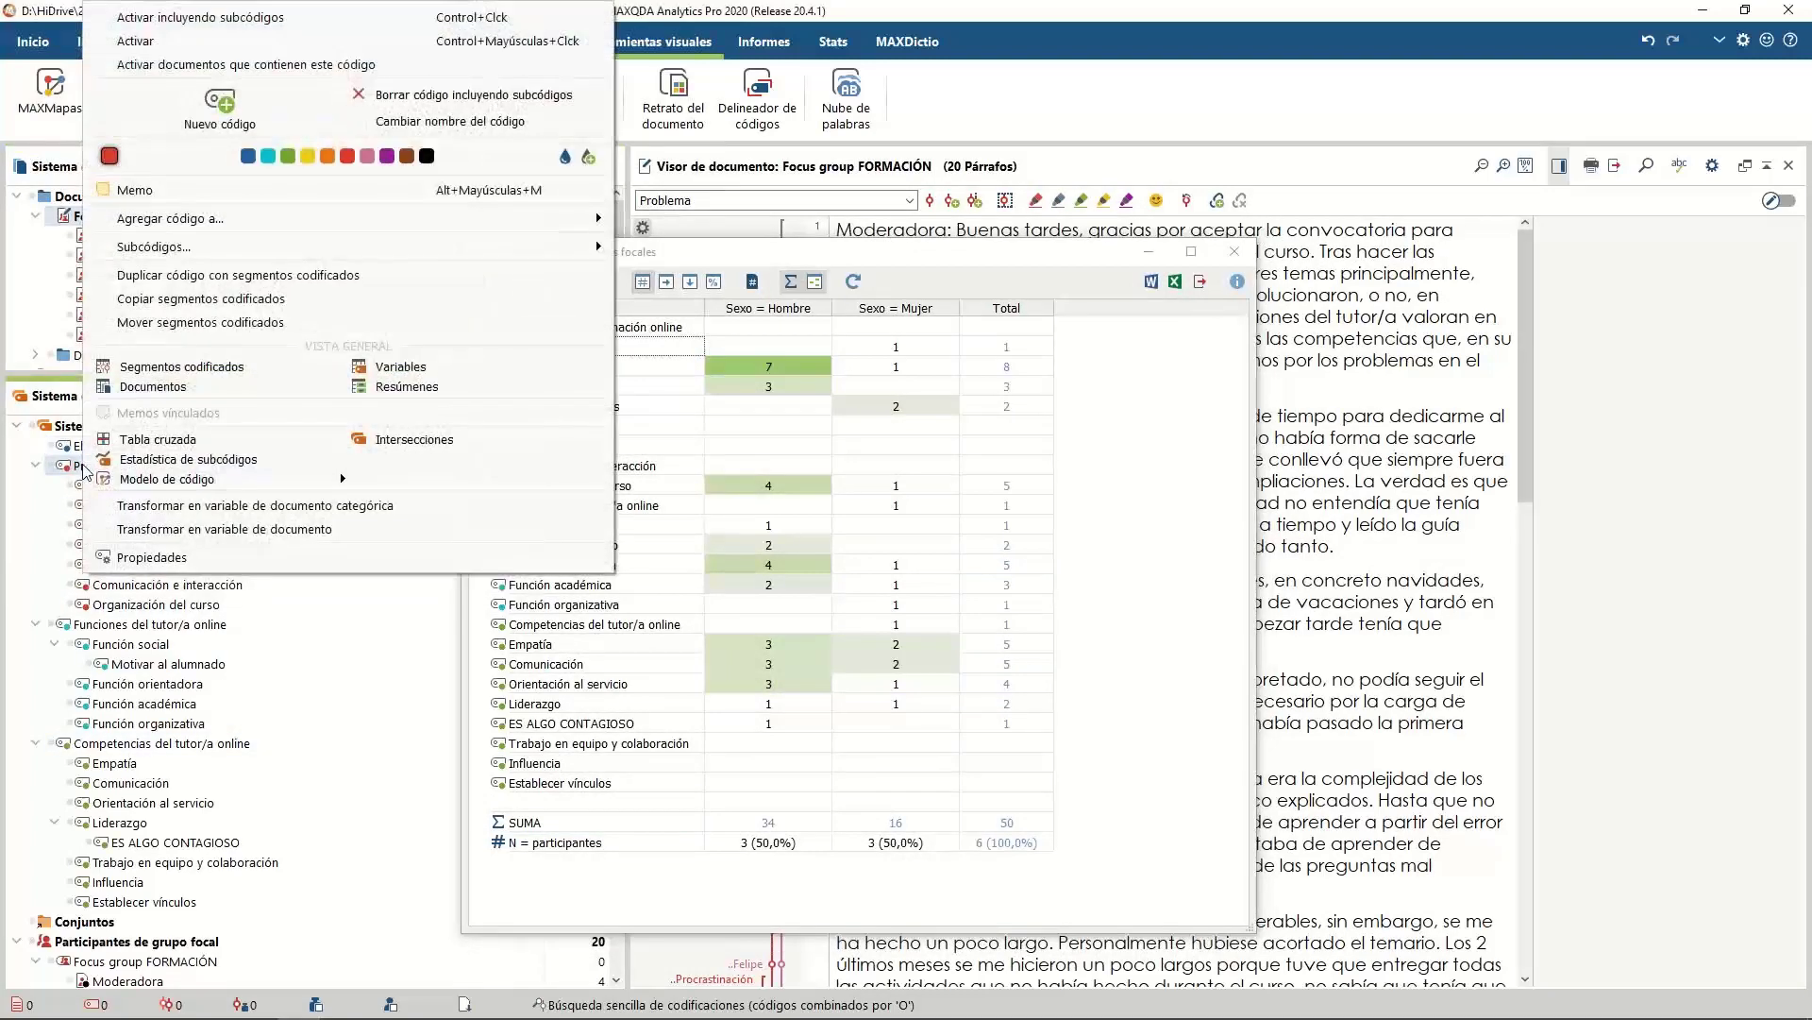
left_click(182, 461)
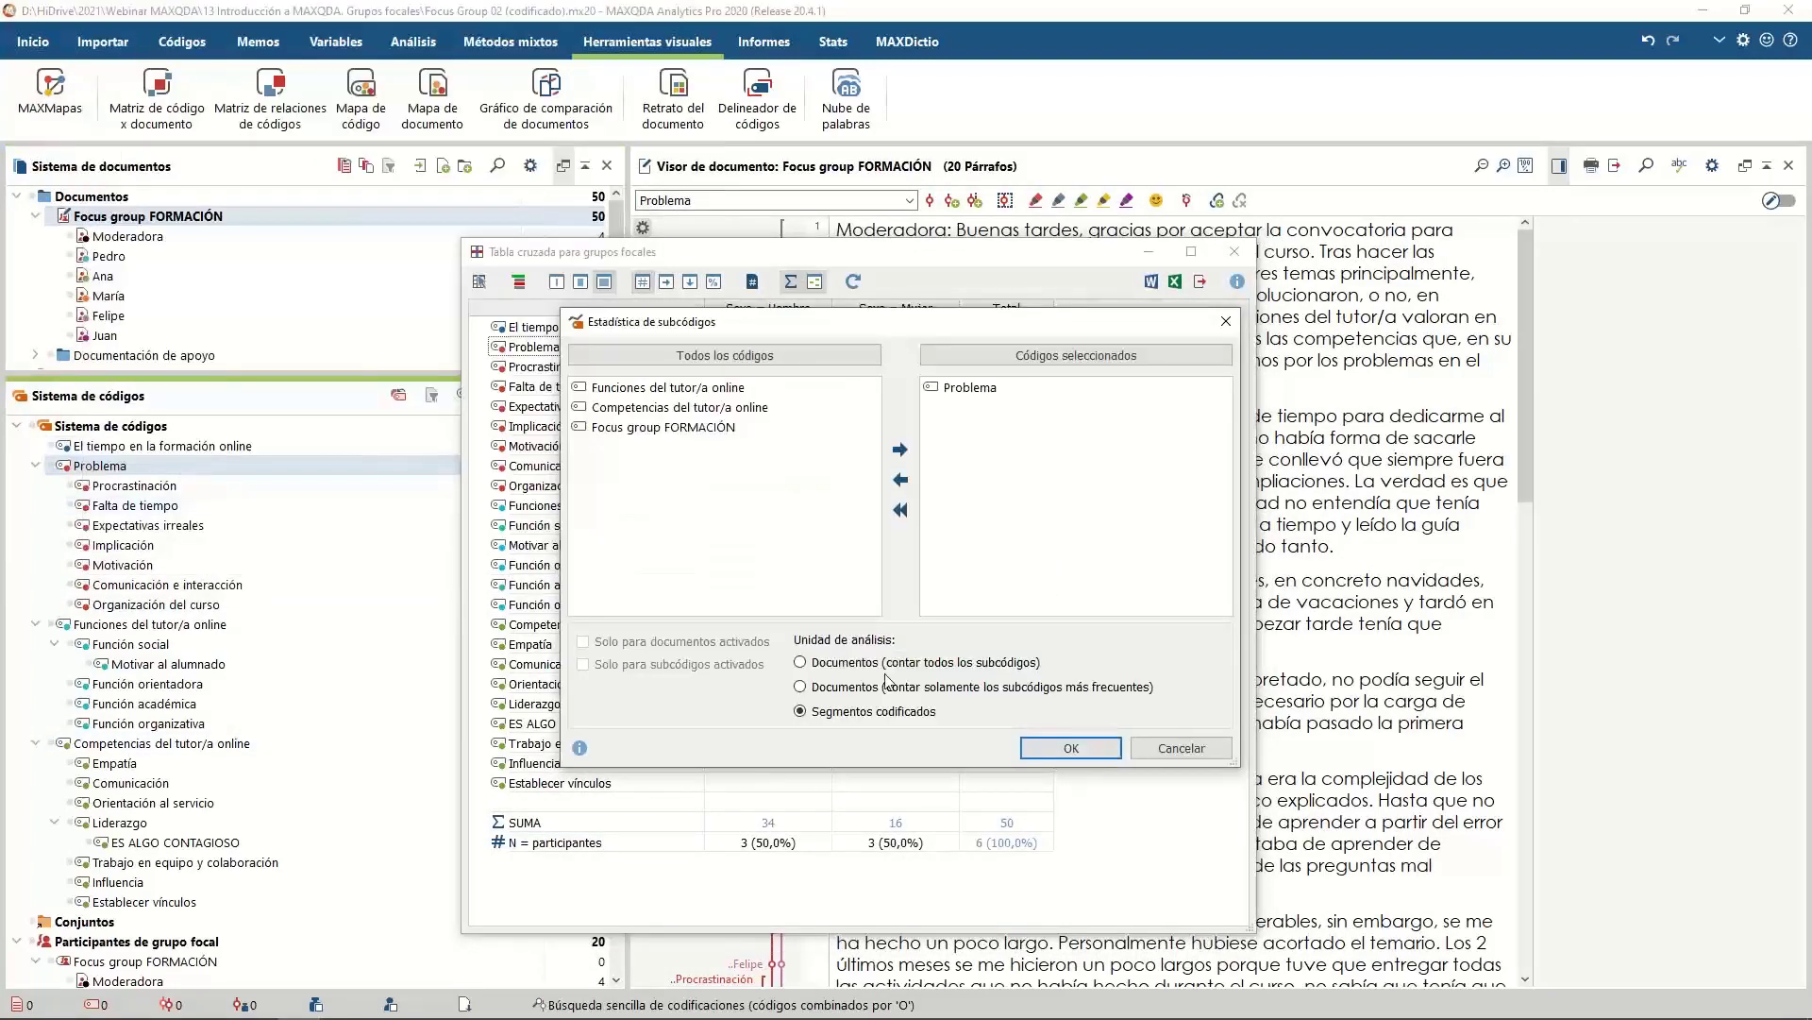
left_click(1063, 746)
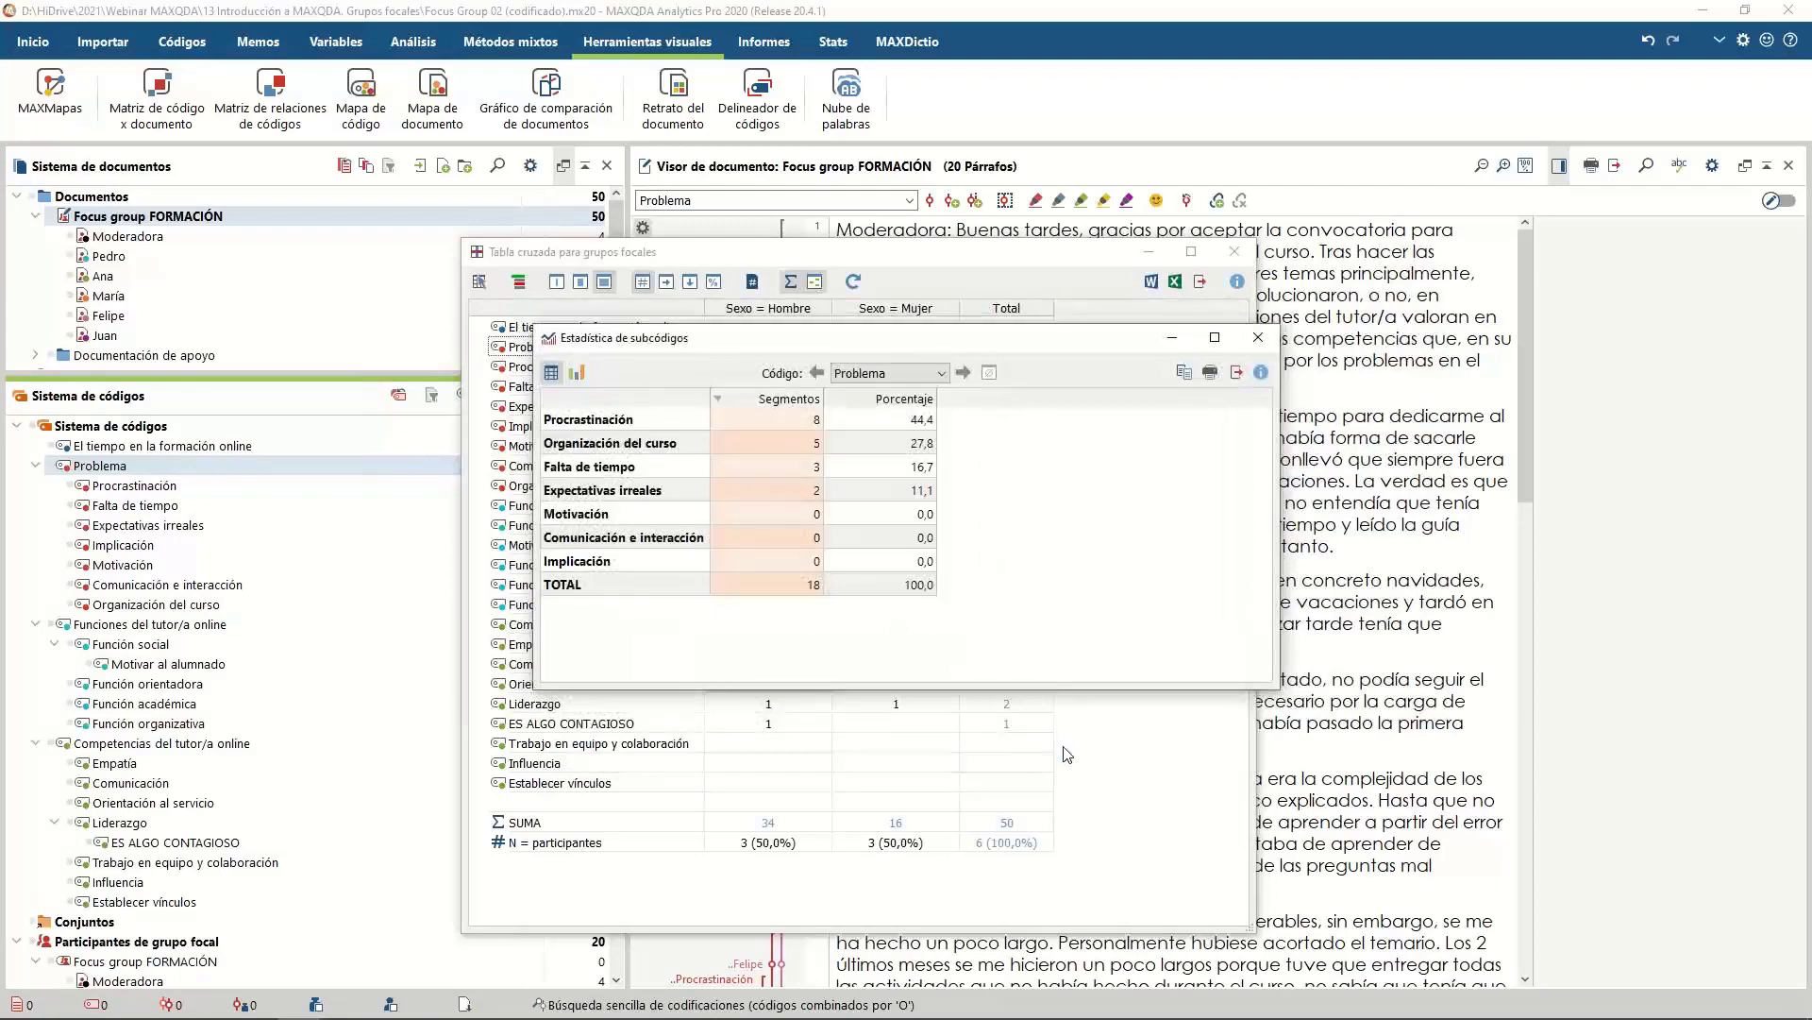
left_click(1258, 337)
left_click(1231, 253)
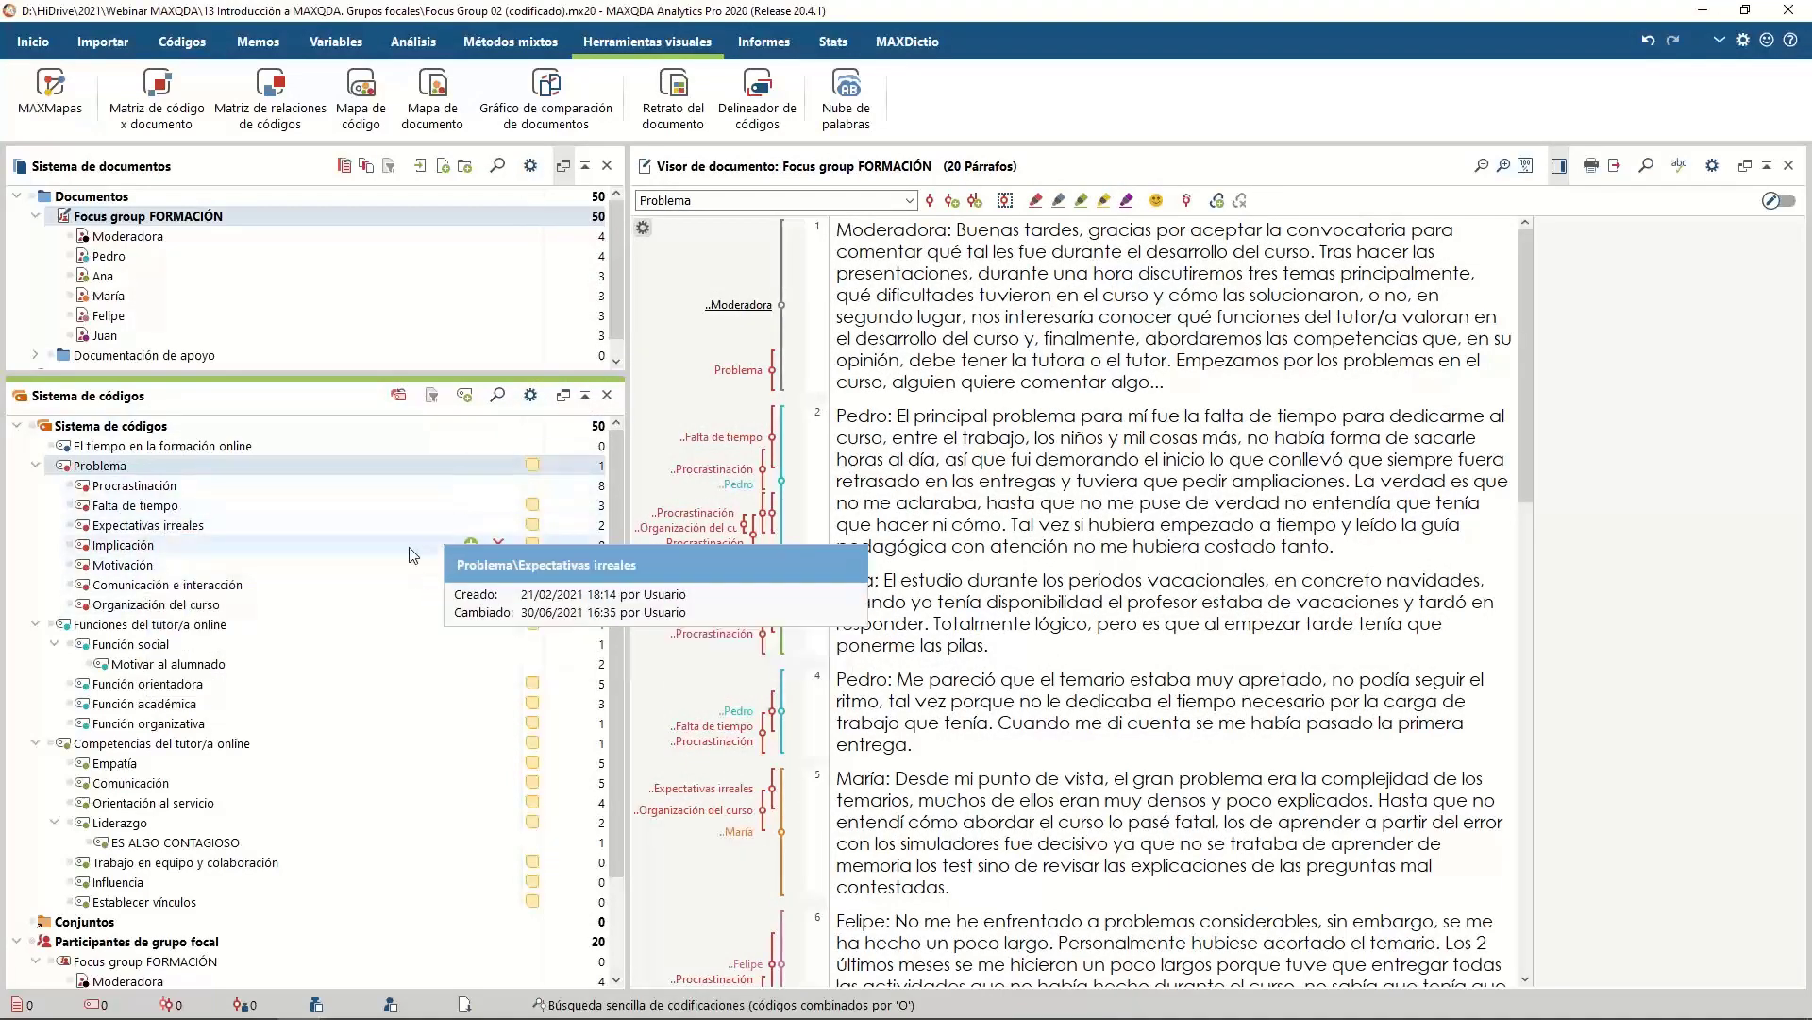
Generate subcode statistics by coded segments for Problema and Funciones del tutor/a online, and move the results window aside
right_click(166, 627)
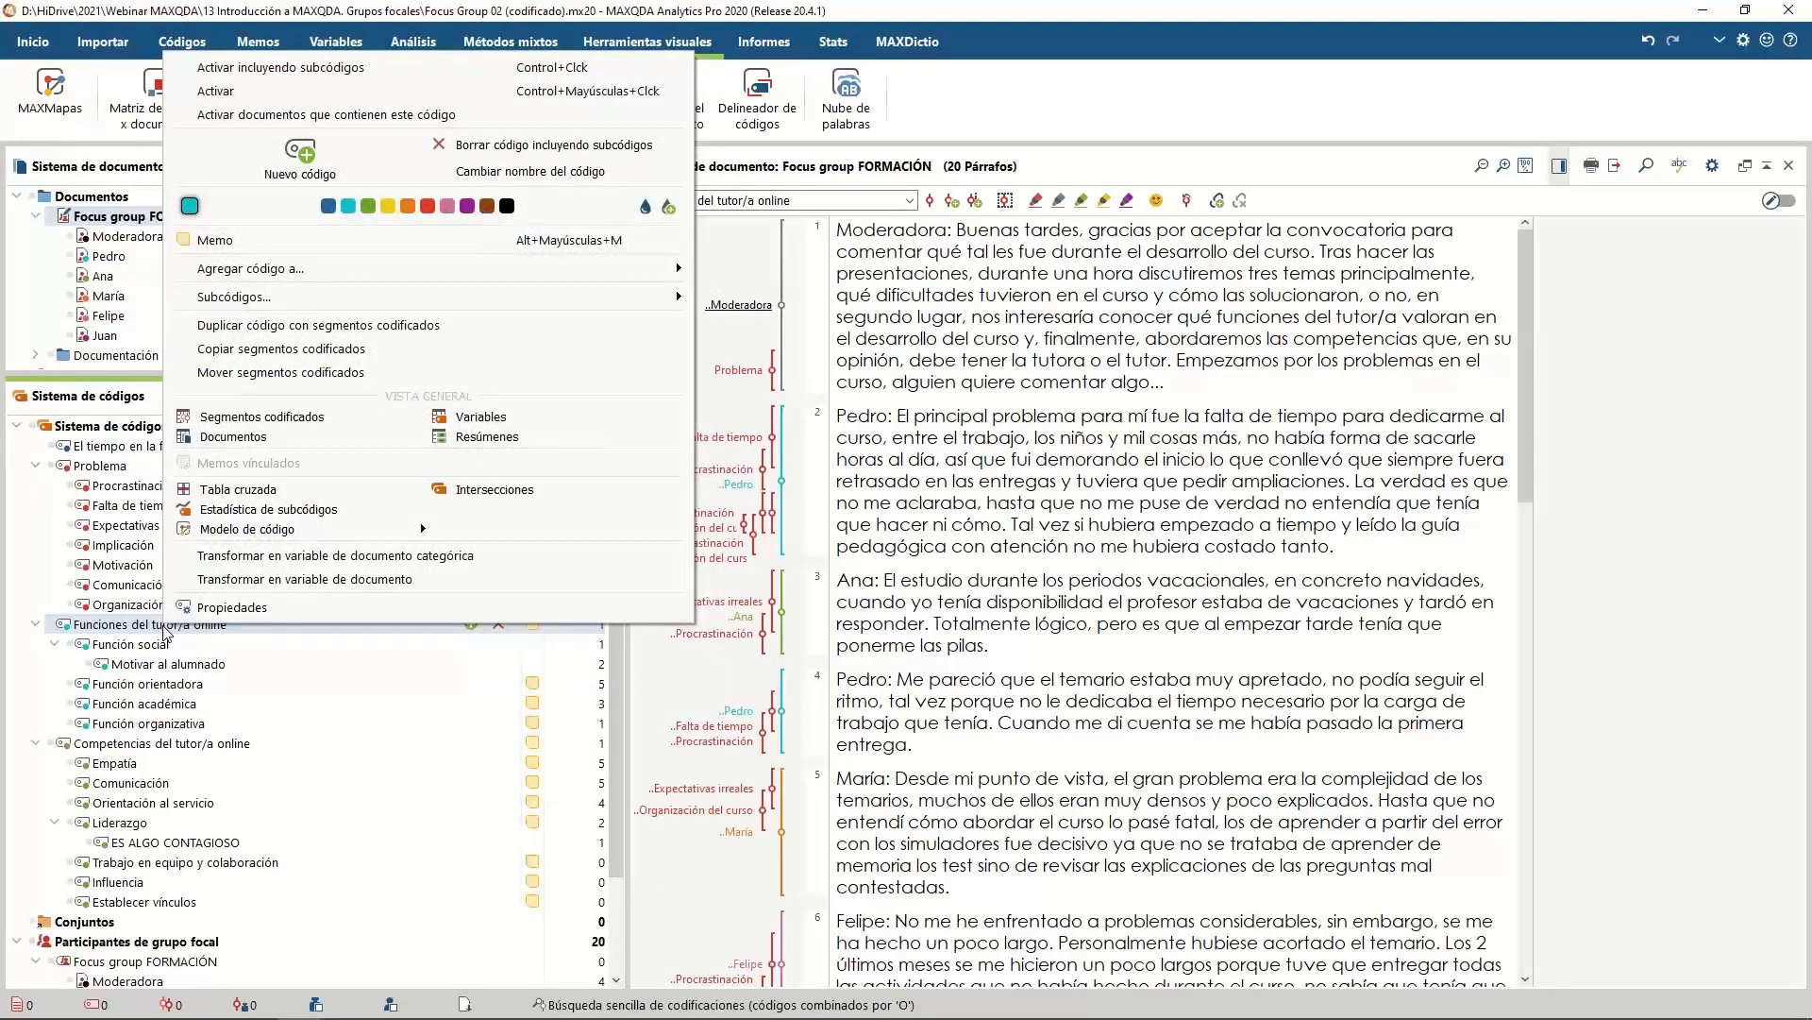
mouse_move(285, 530)
left_click(309, 510)
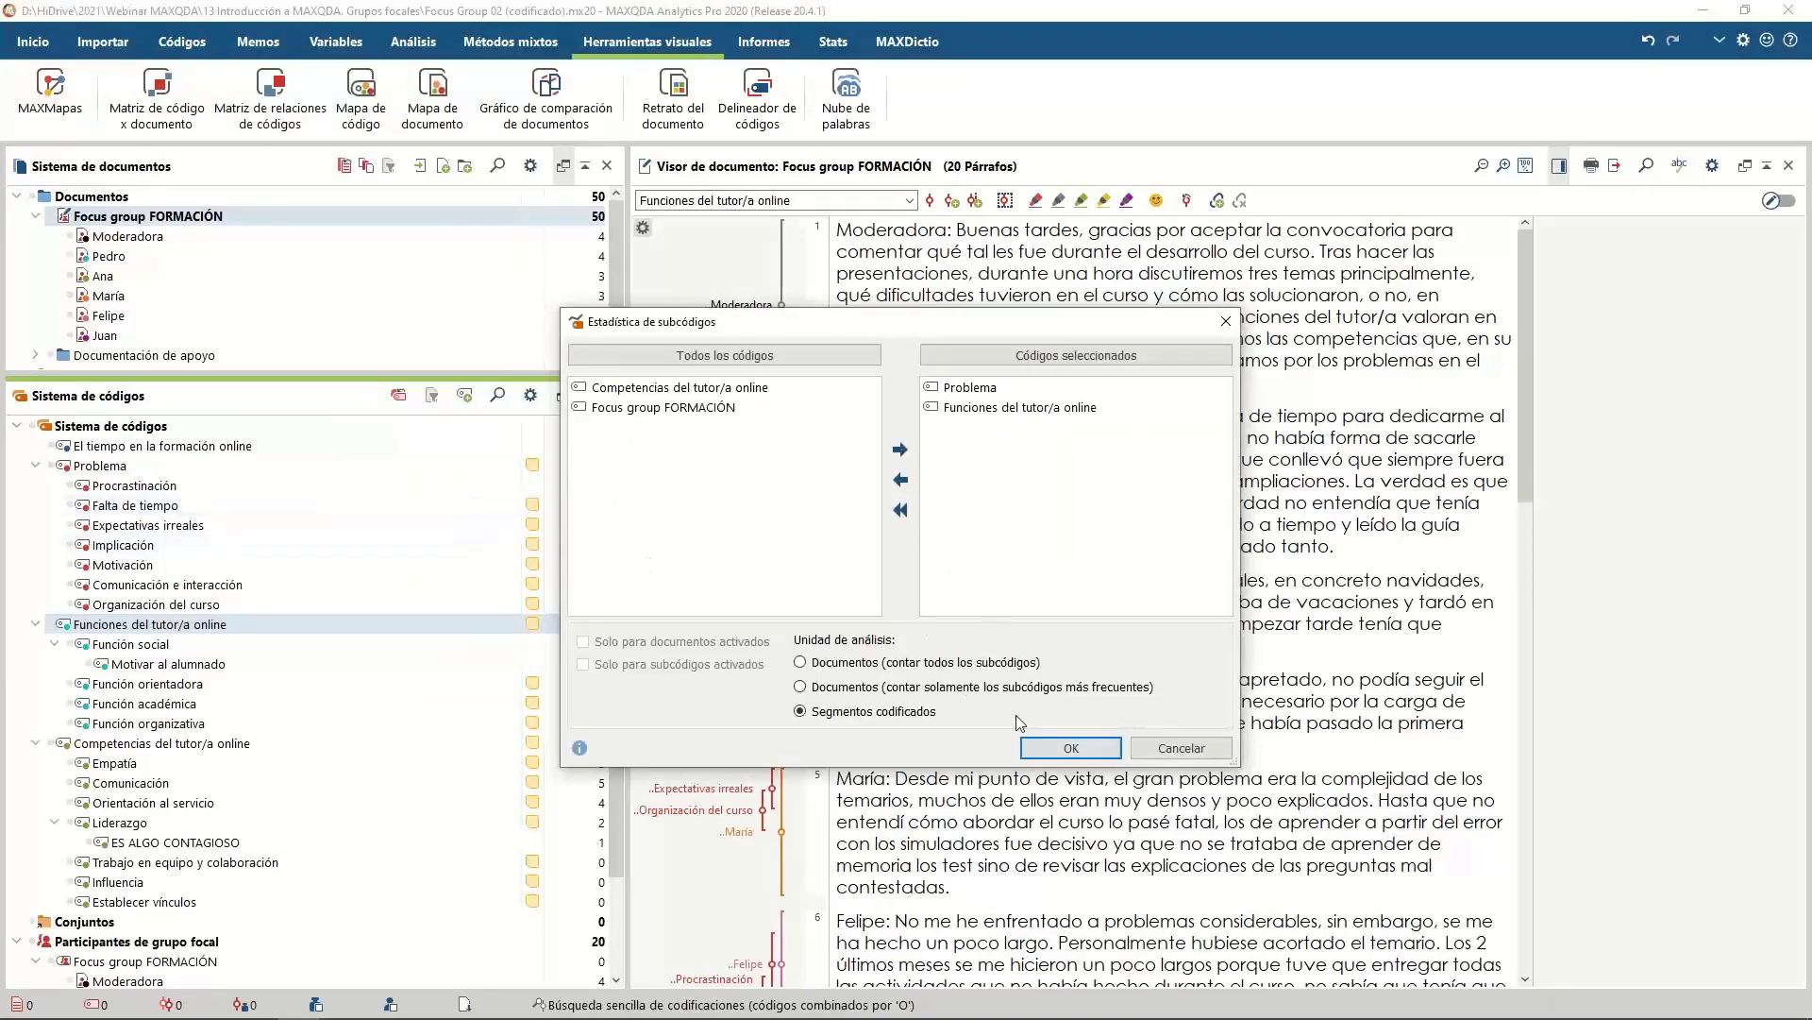
left_click(1072, 750)
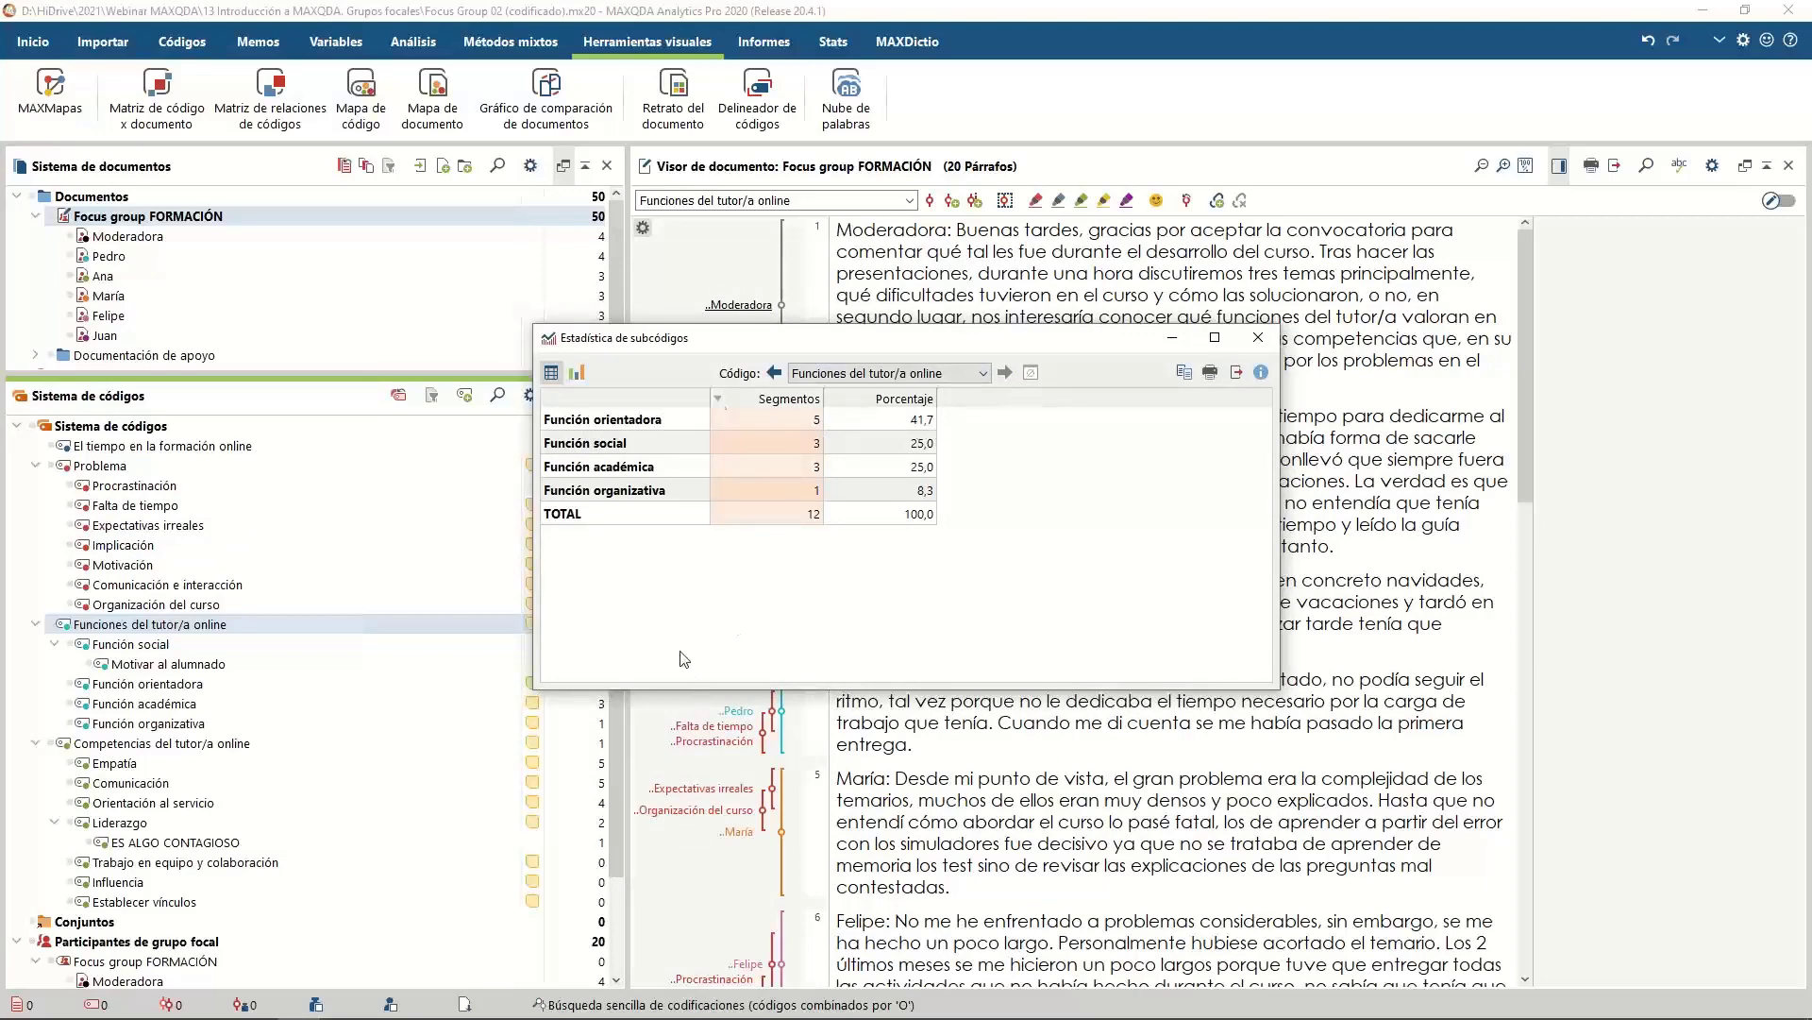
left_click_drag(733, 352, 238, 404)
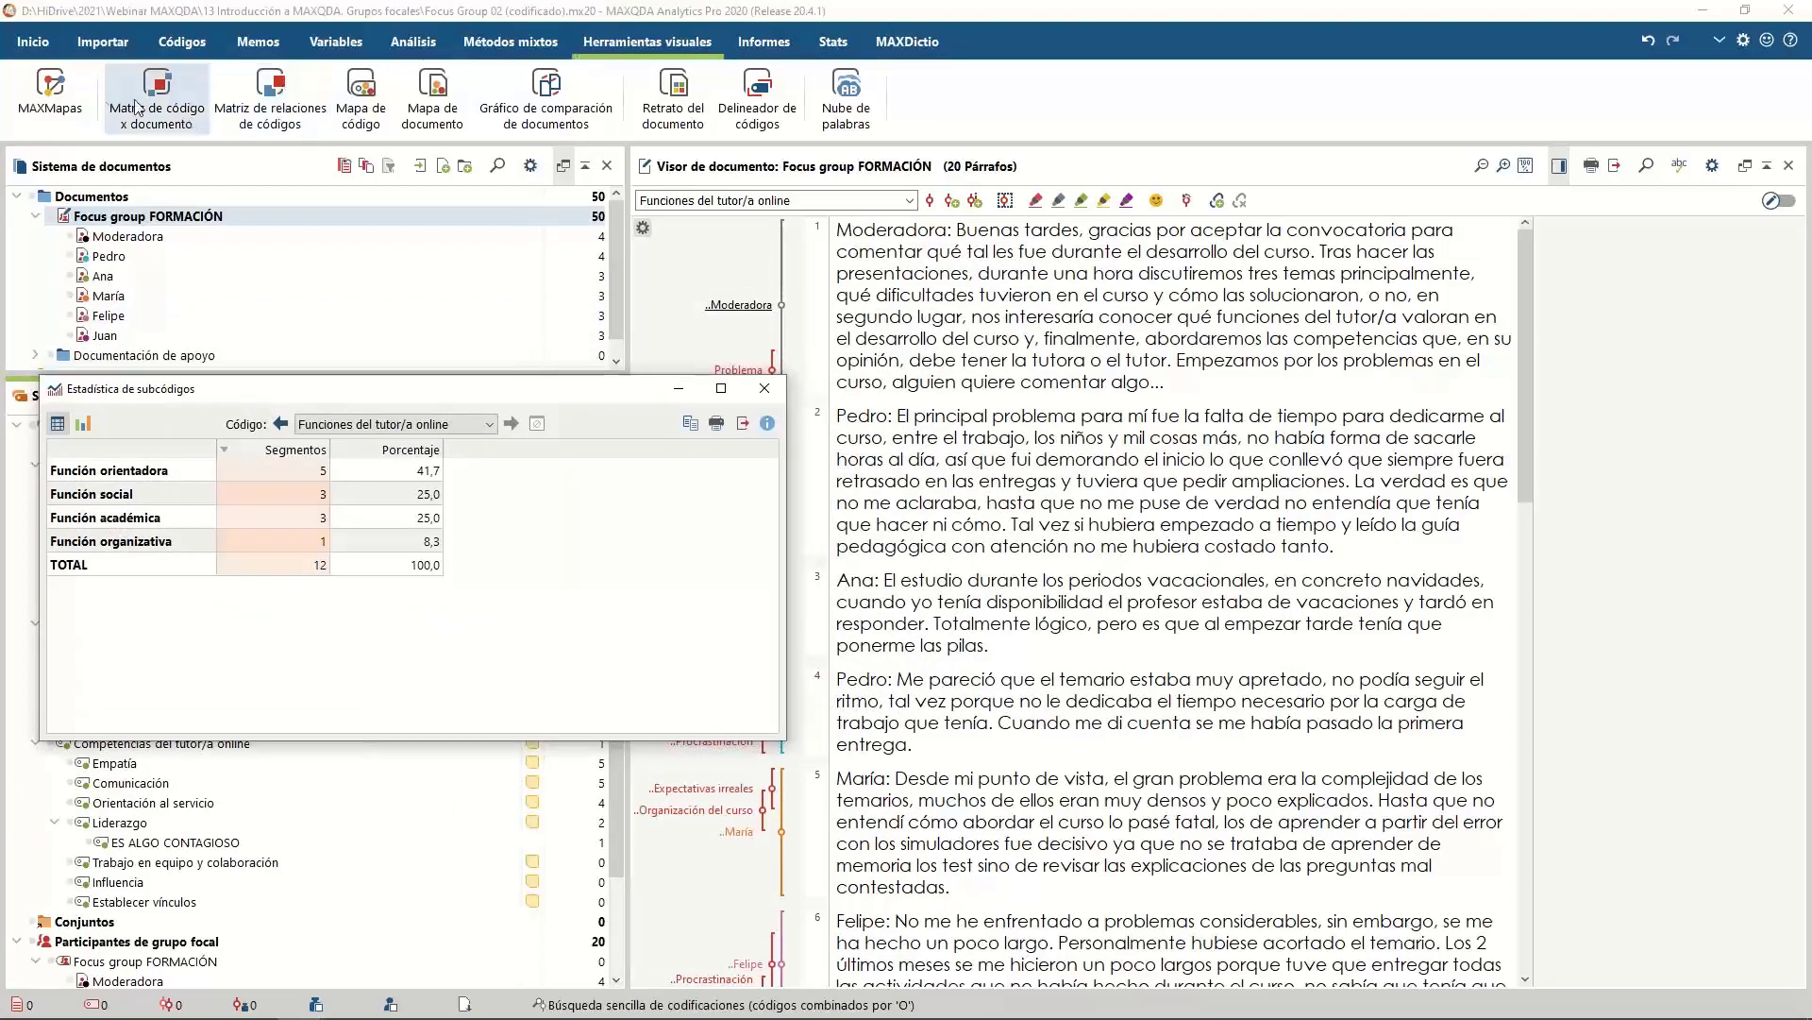
Open MAXMaps and create a new empty map
left_click(46, 95)
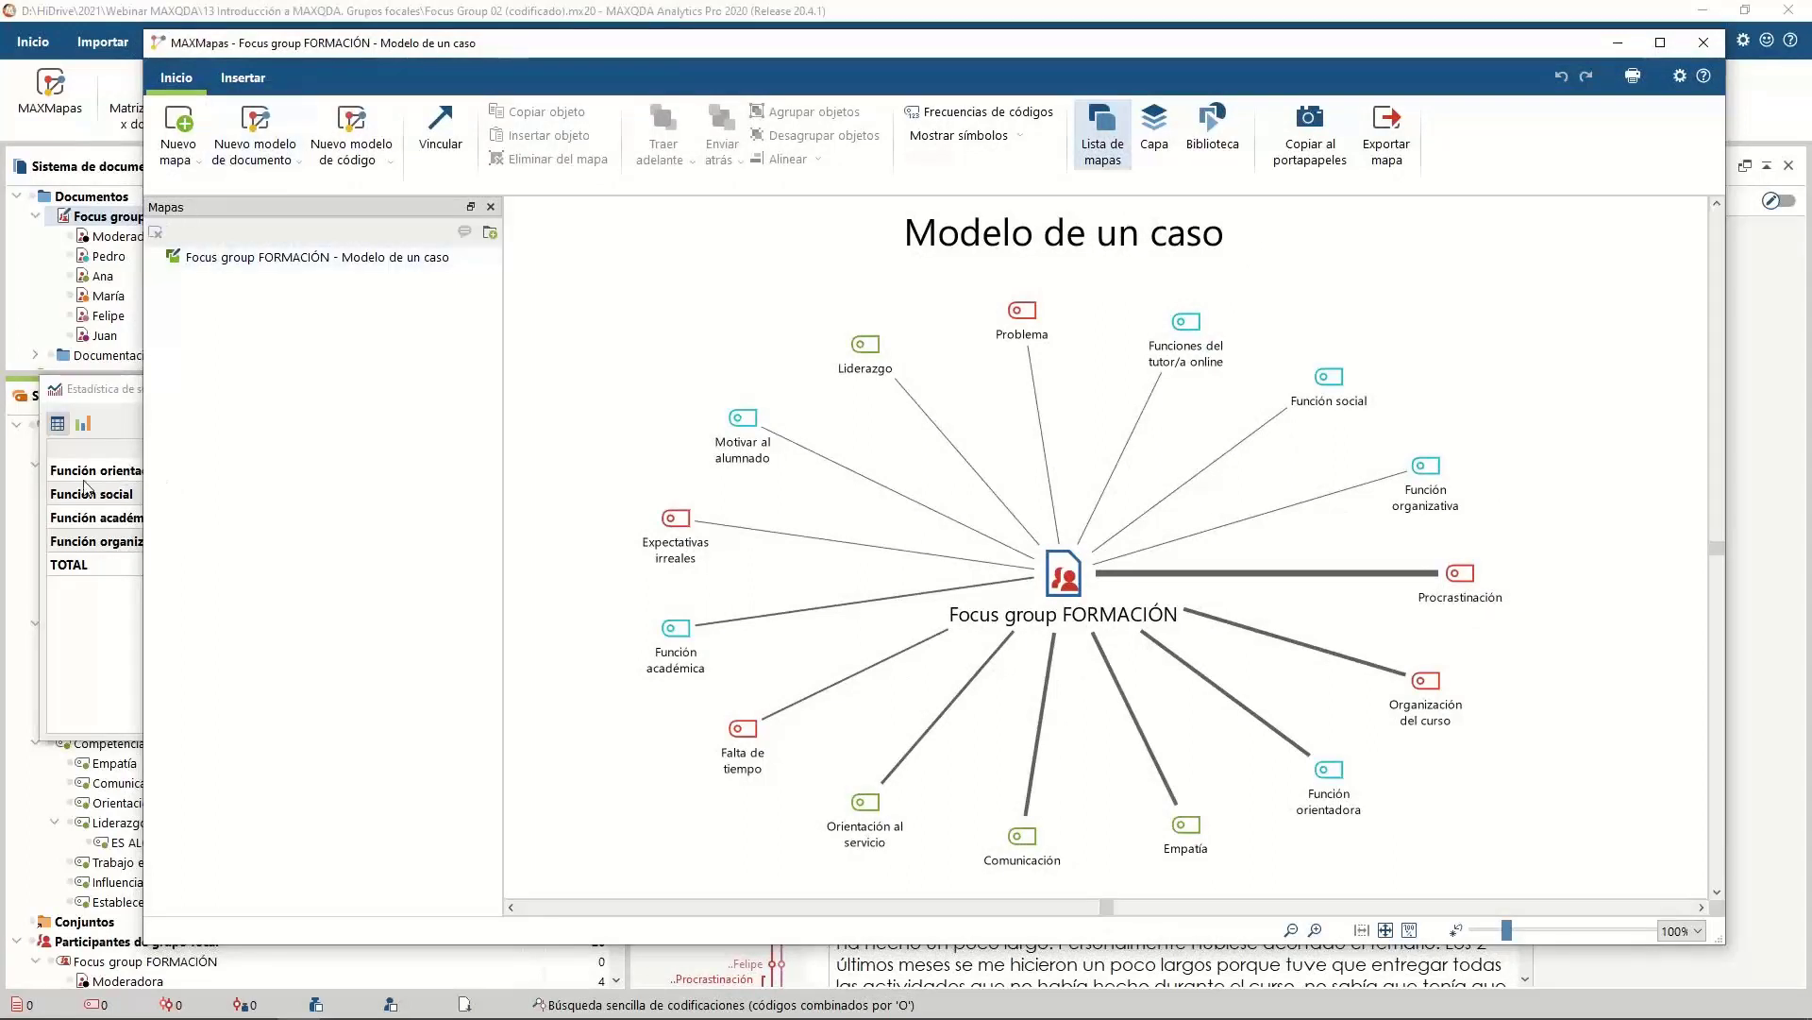
left_click(107, 399)
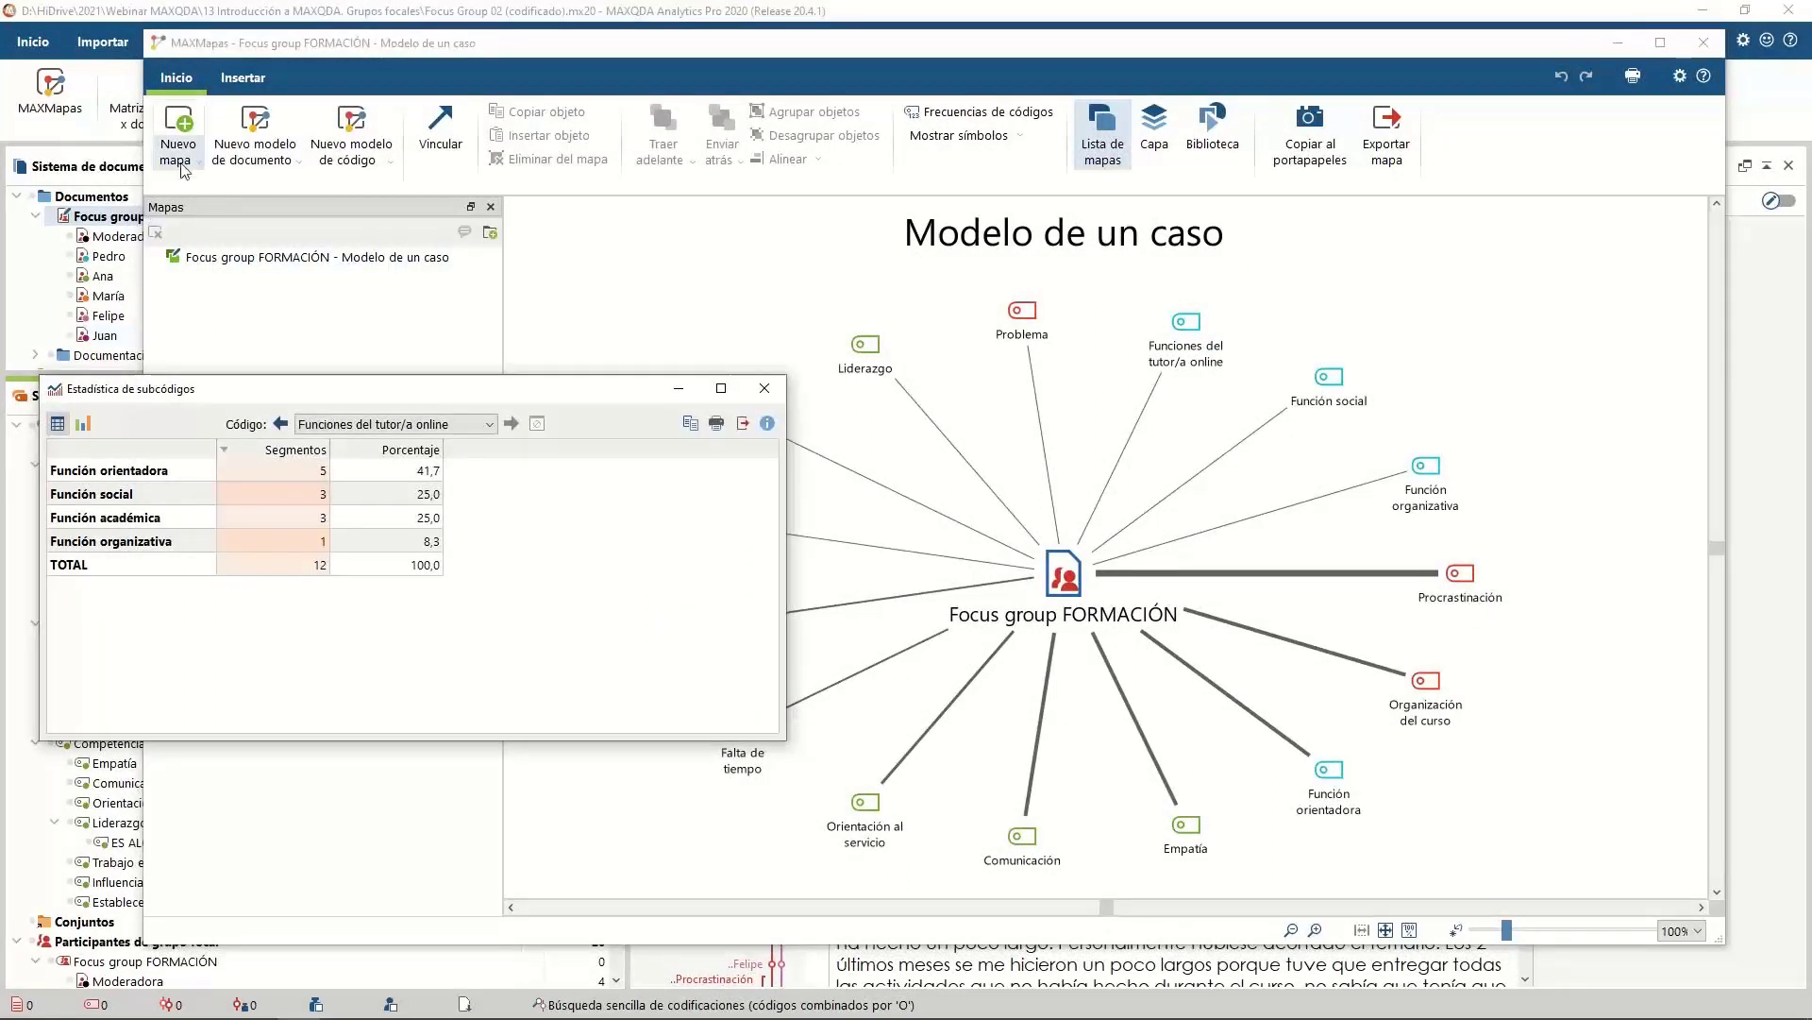
left_click(179, 123)
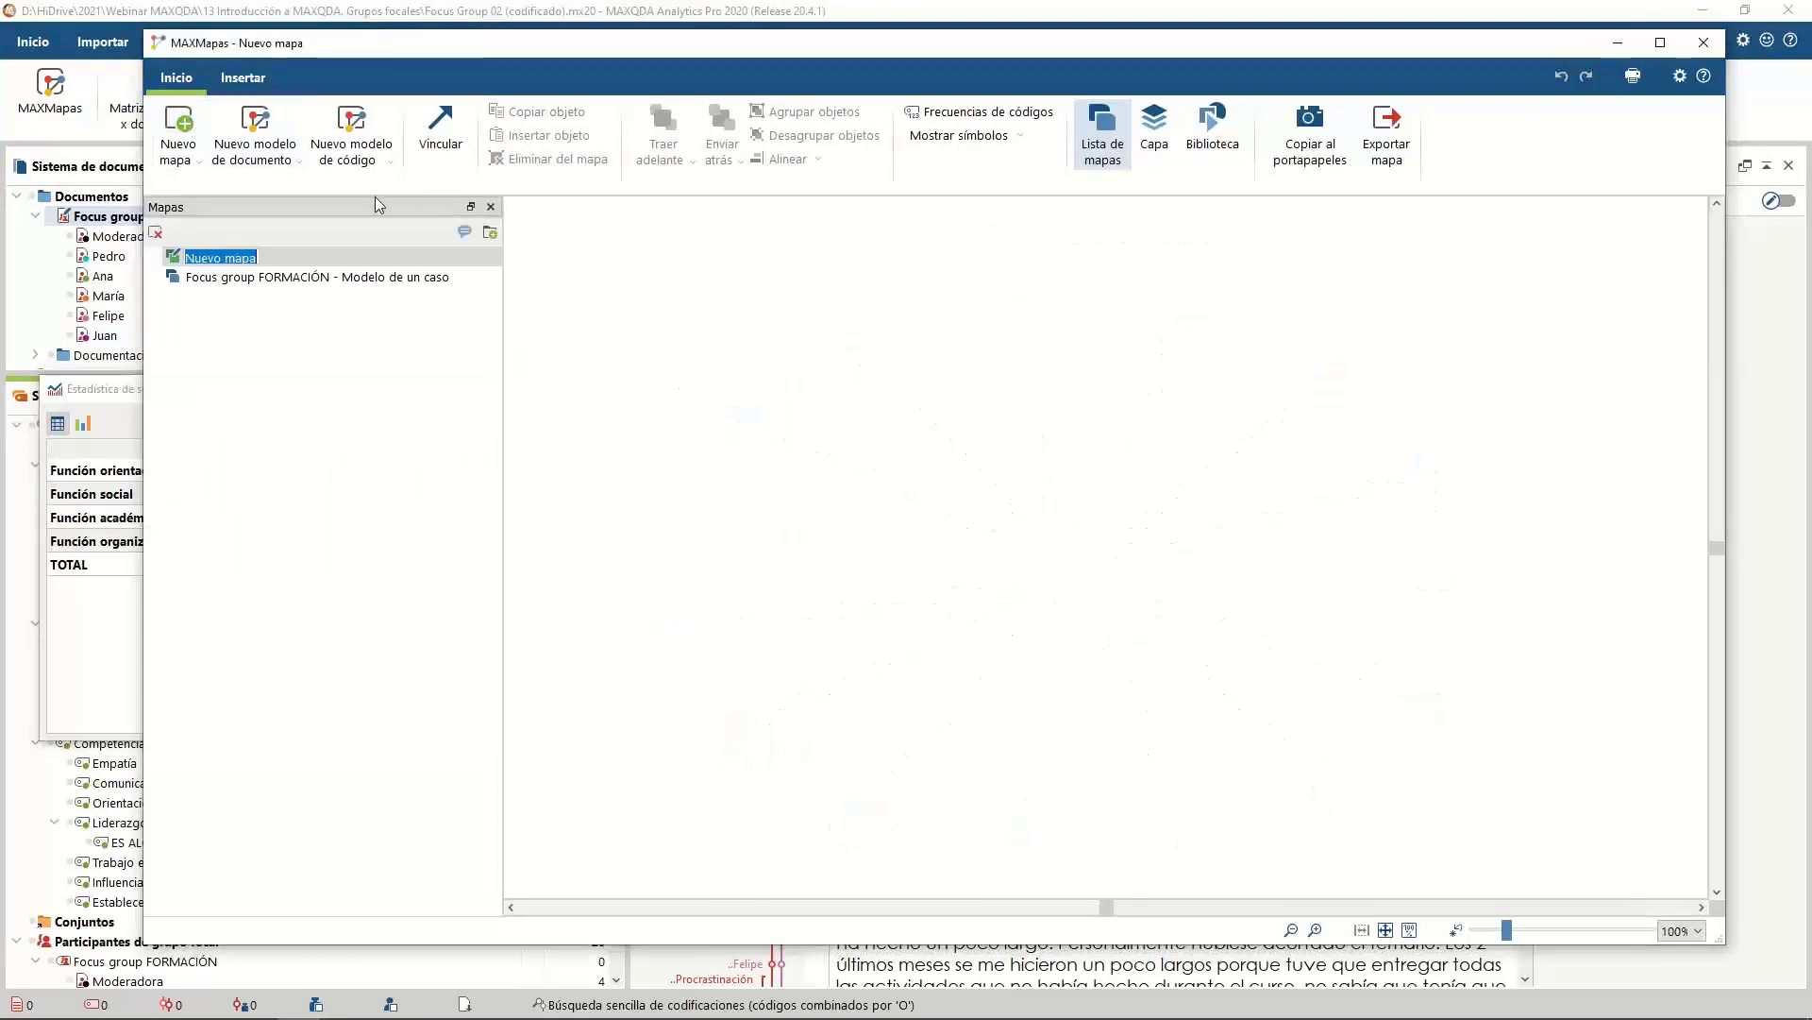
Start a code co-occurrence model based on code intersection with Función orientadora as its only inserted code
left_click(374, 162)
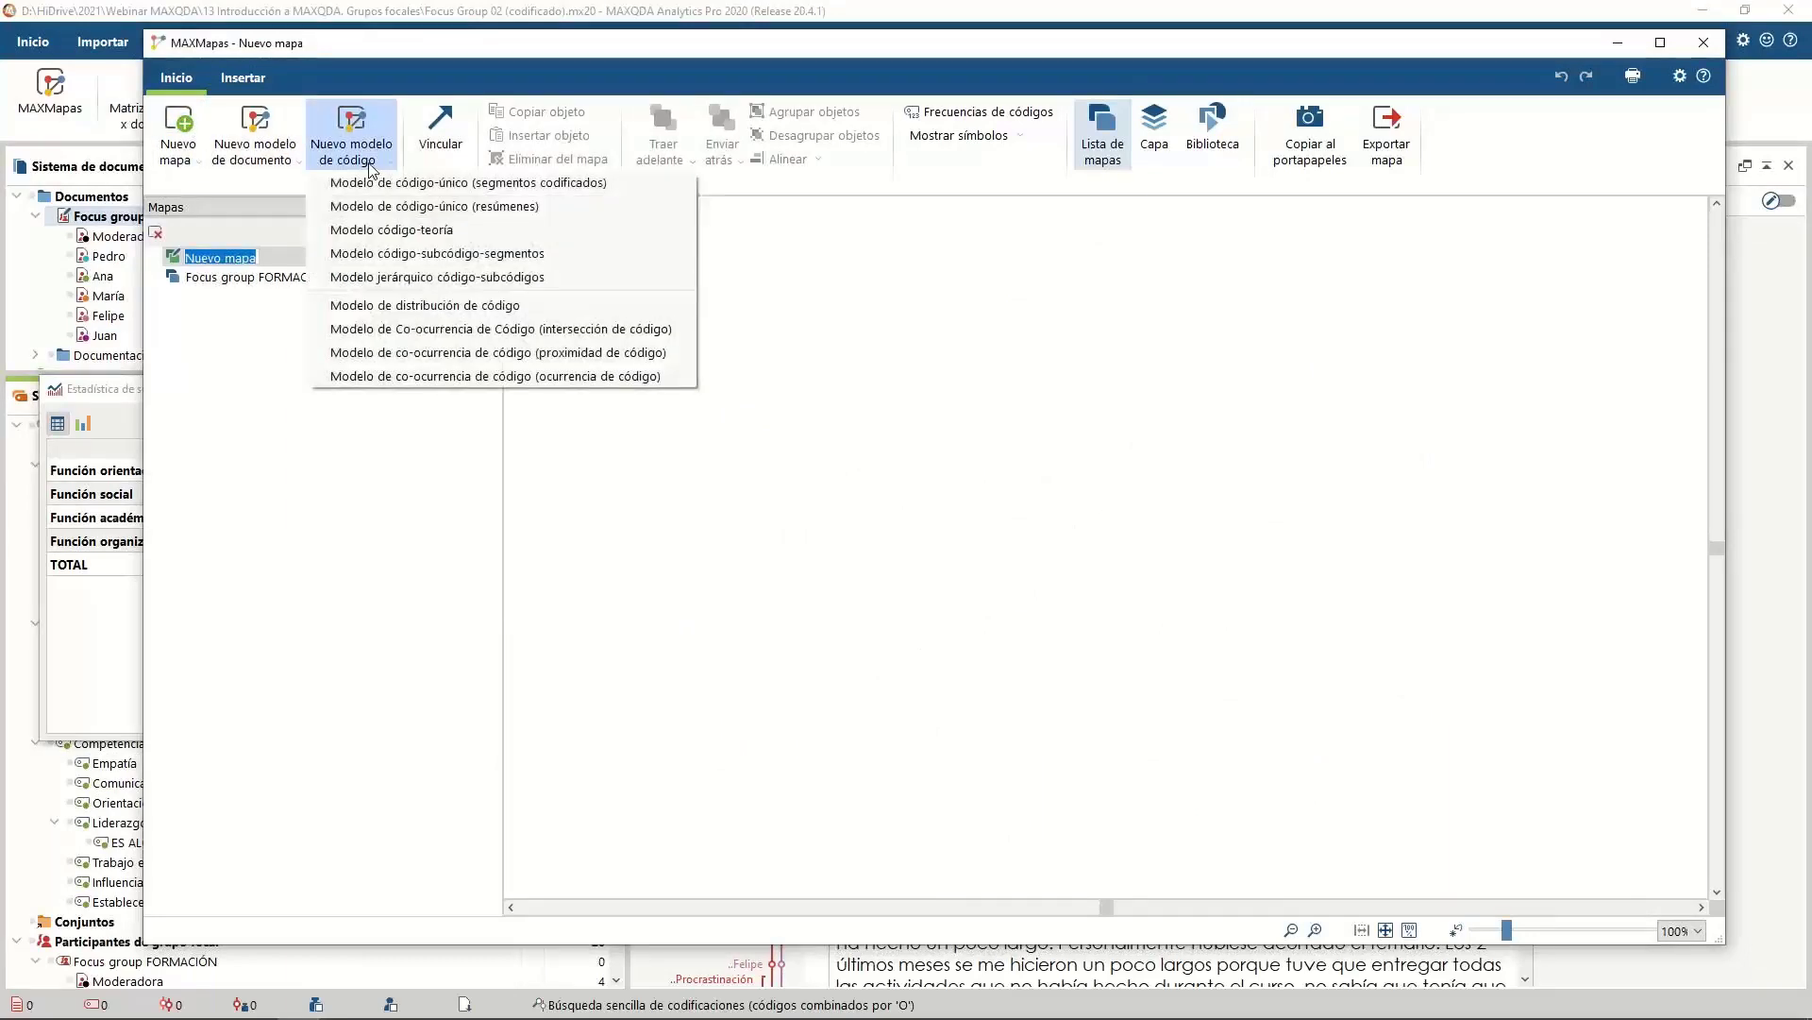
left_click(557, 331)
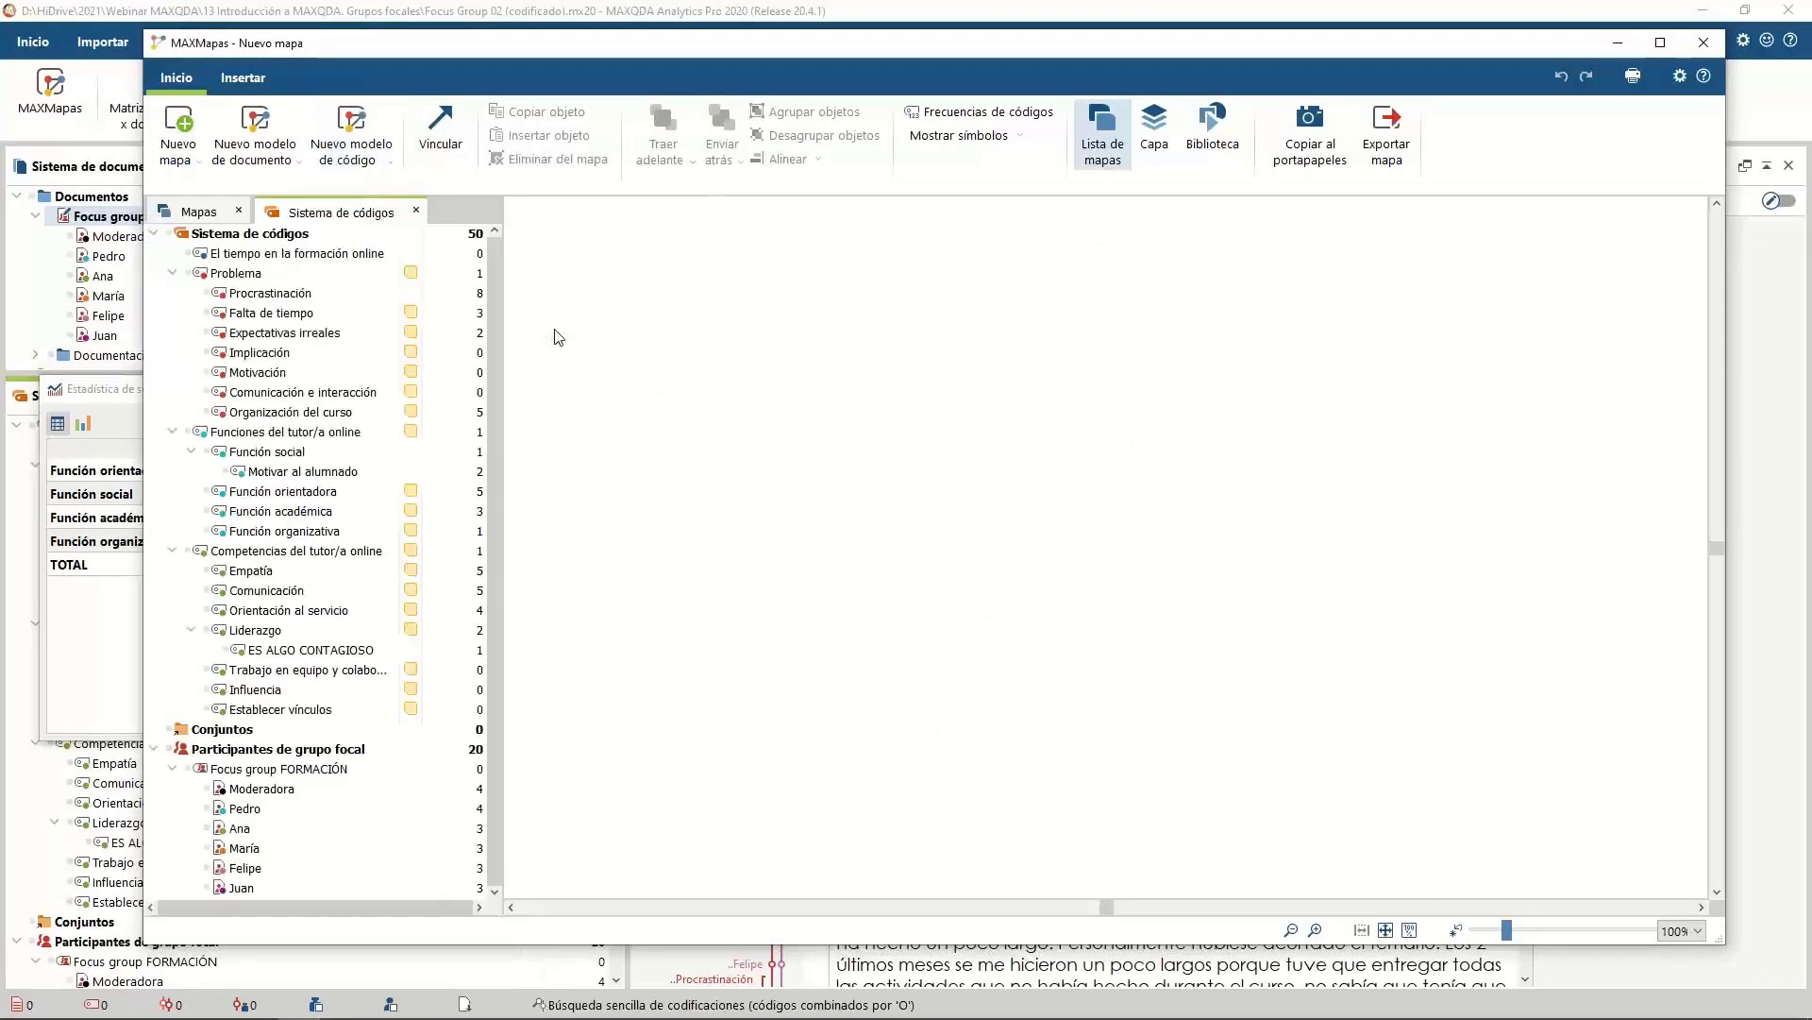
left_click_drag(316, 495, 1053, 490)
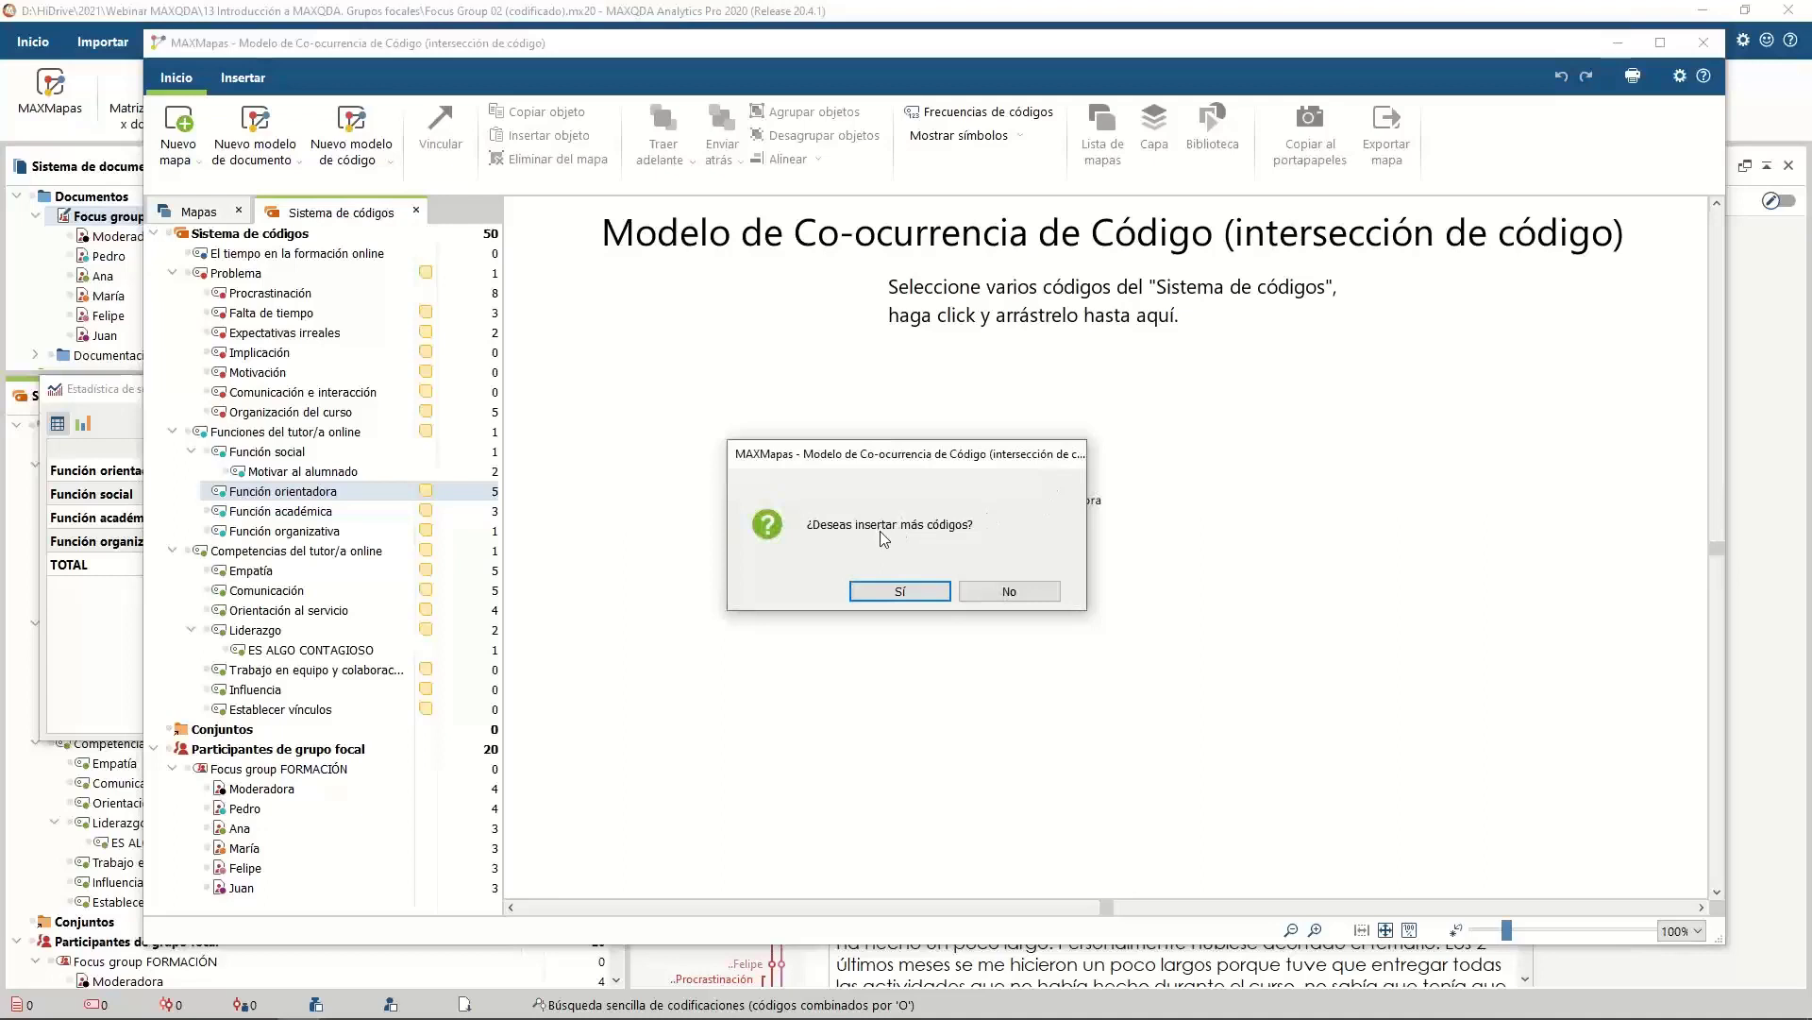
left_click(1028, 597)
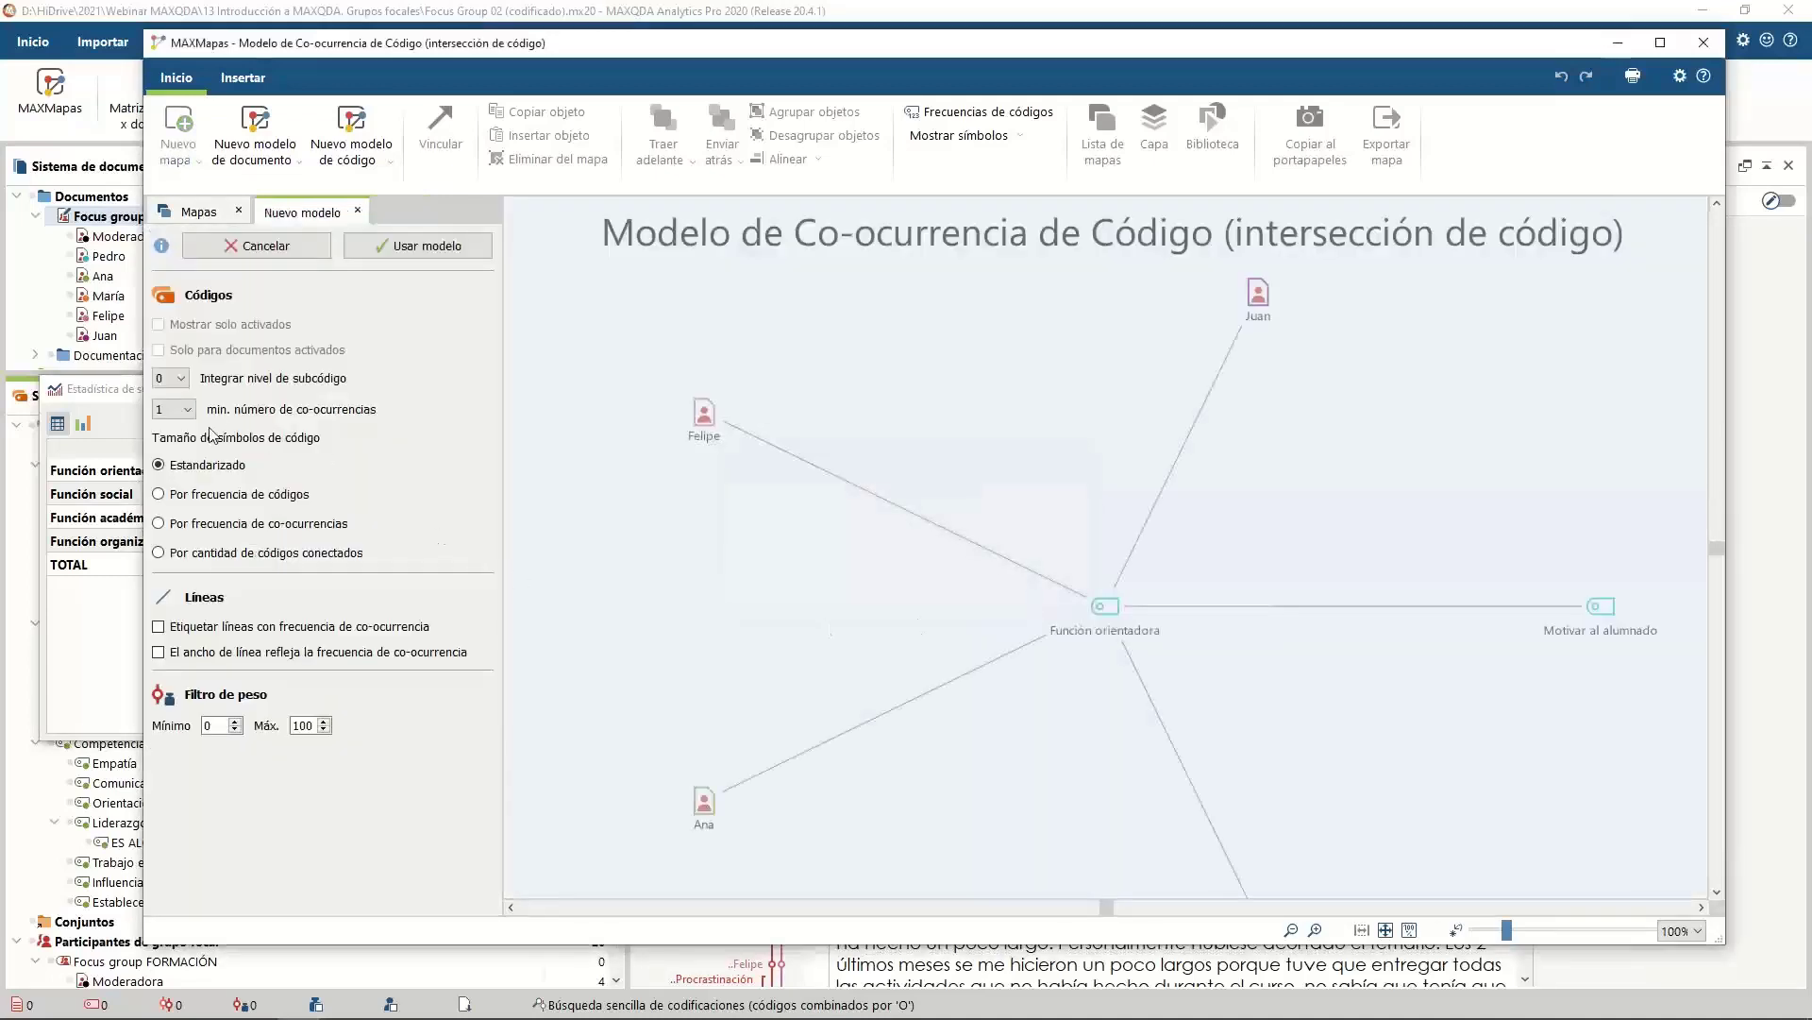
Integrate 10 subcode levels, make line width reflect co-occurrence frequency, and create the code co-occurrence model
left_click(187, 409)
left_click(179, 378)
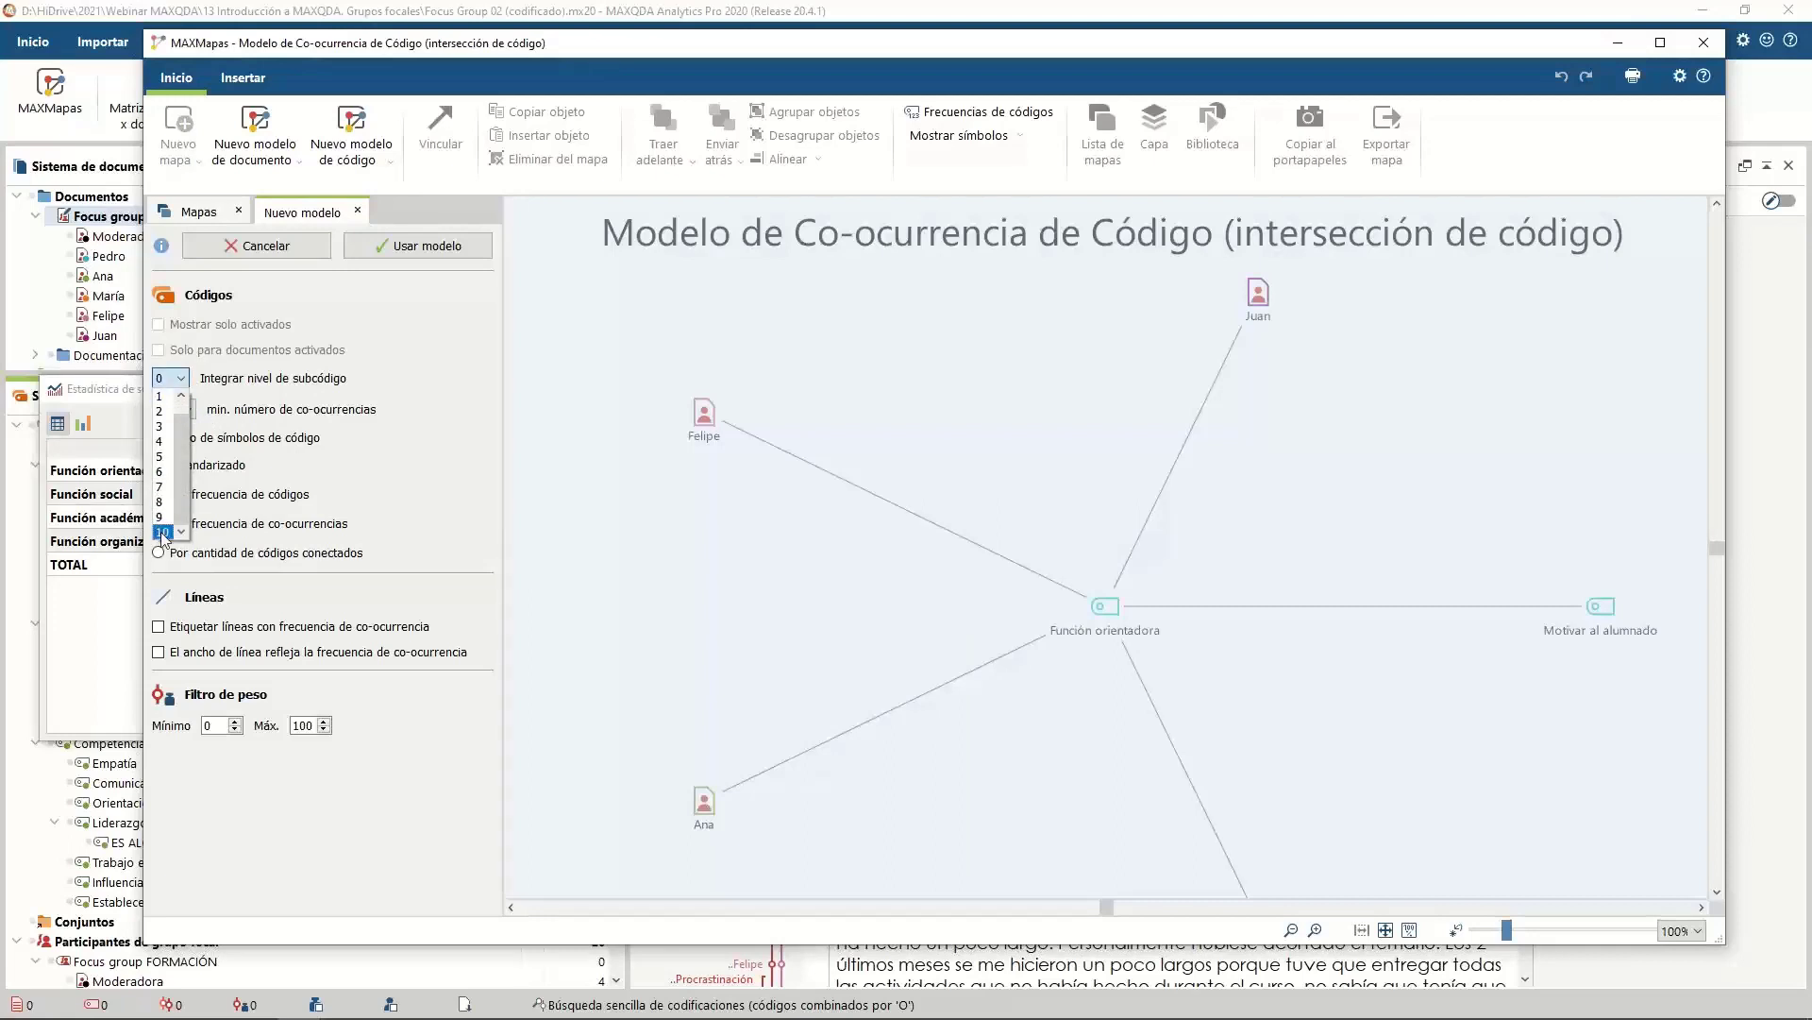
left_click(164, 533)
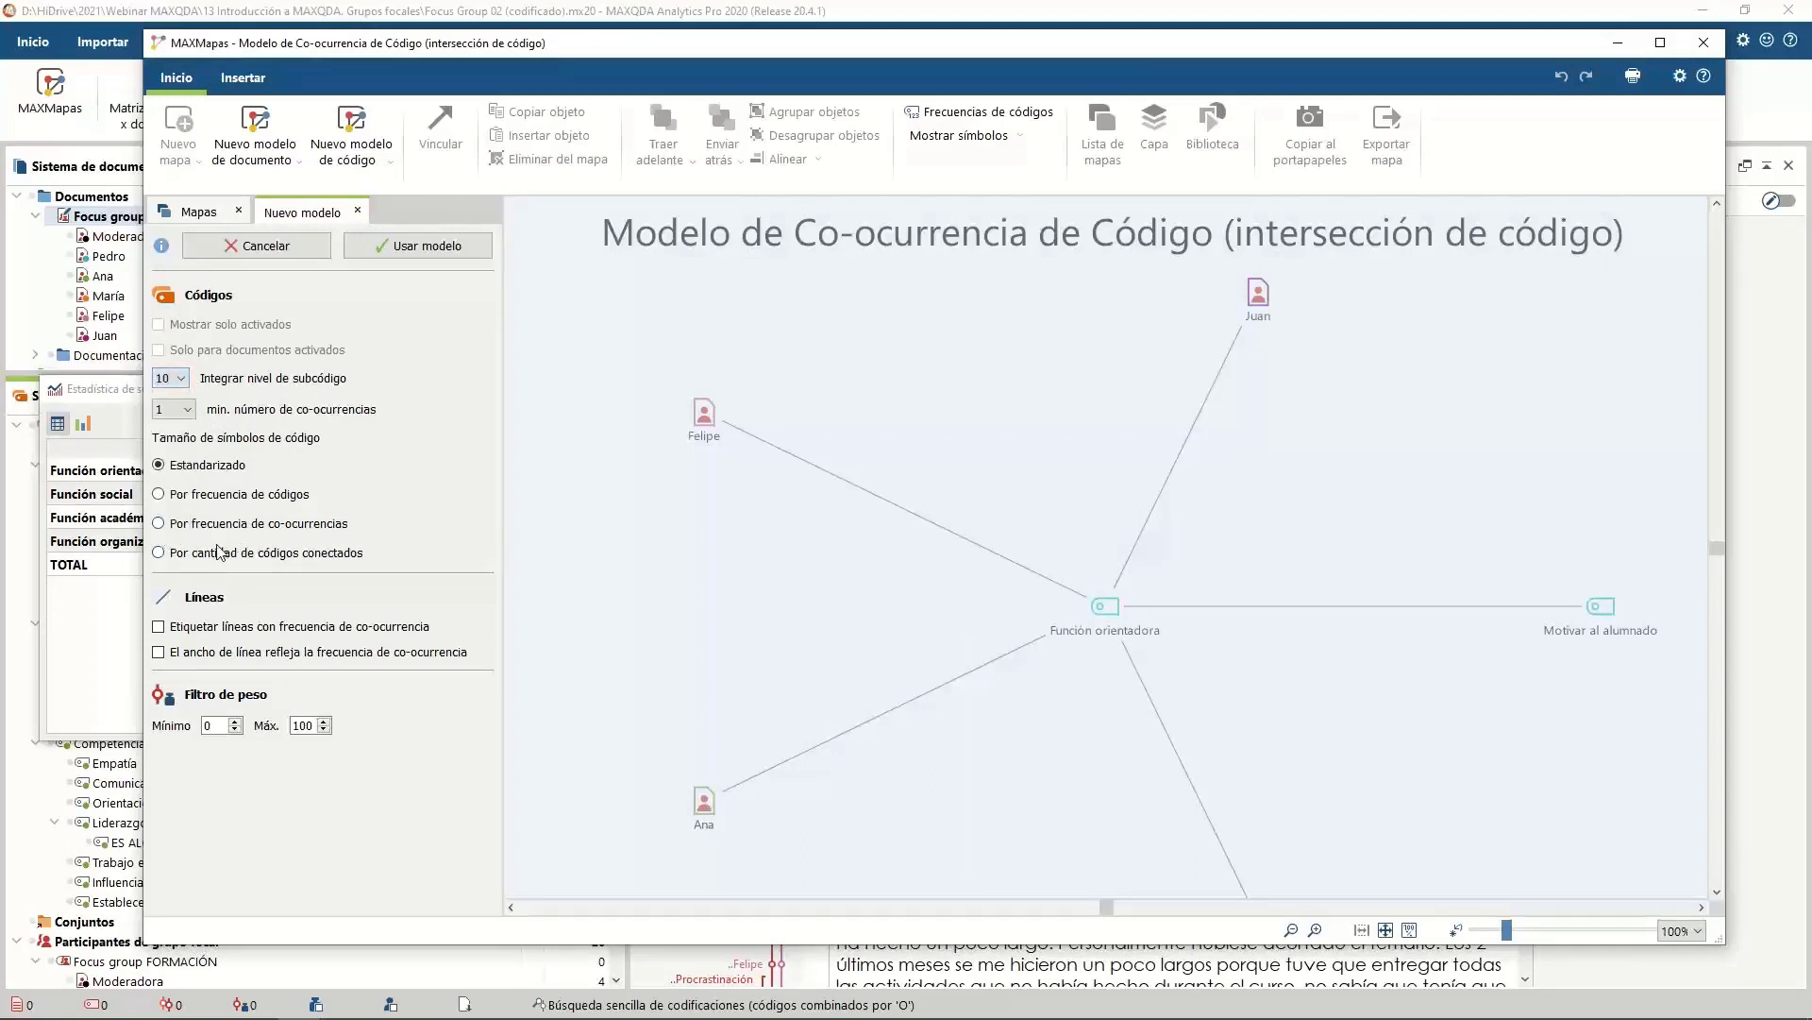
left_click(224, 657)
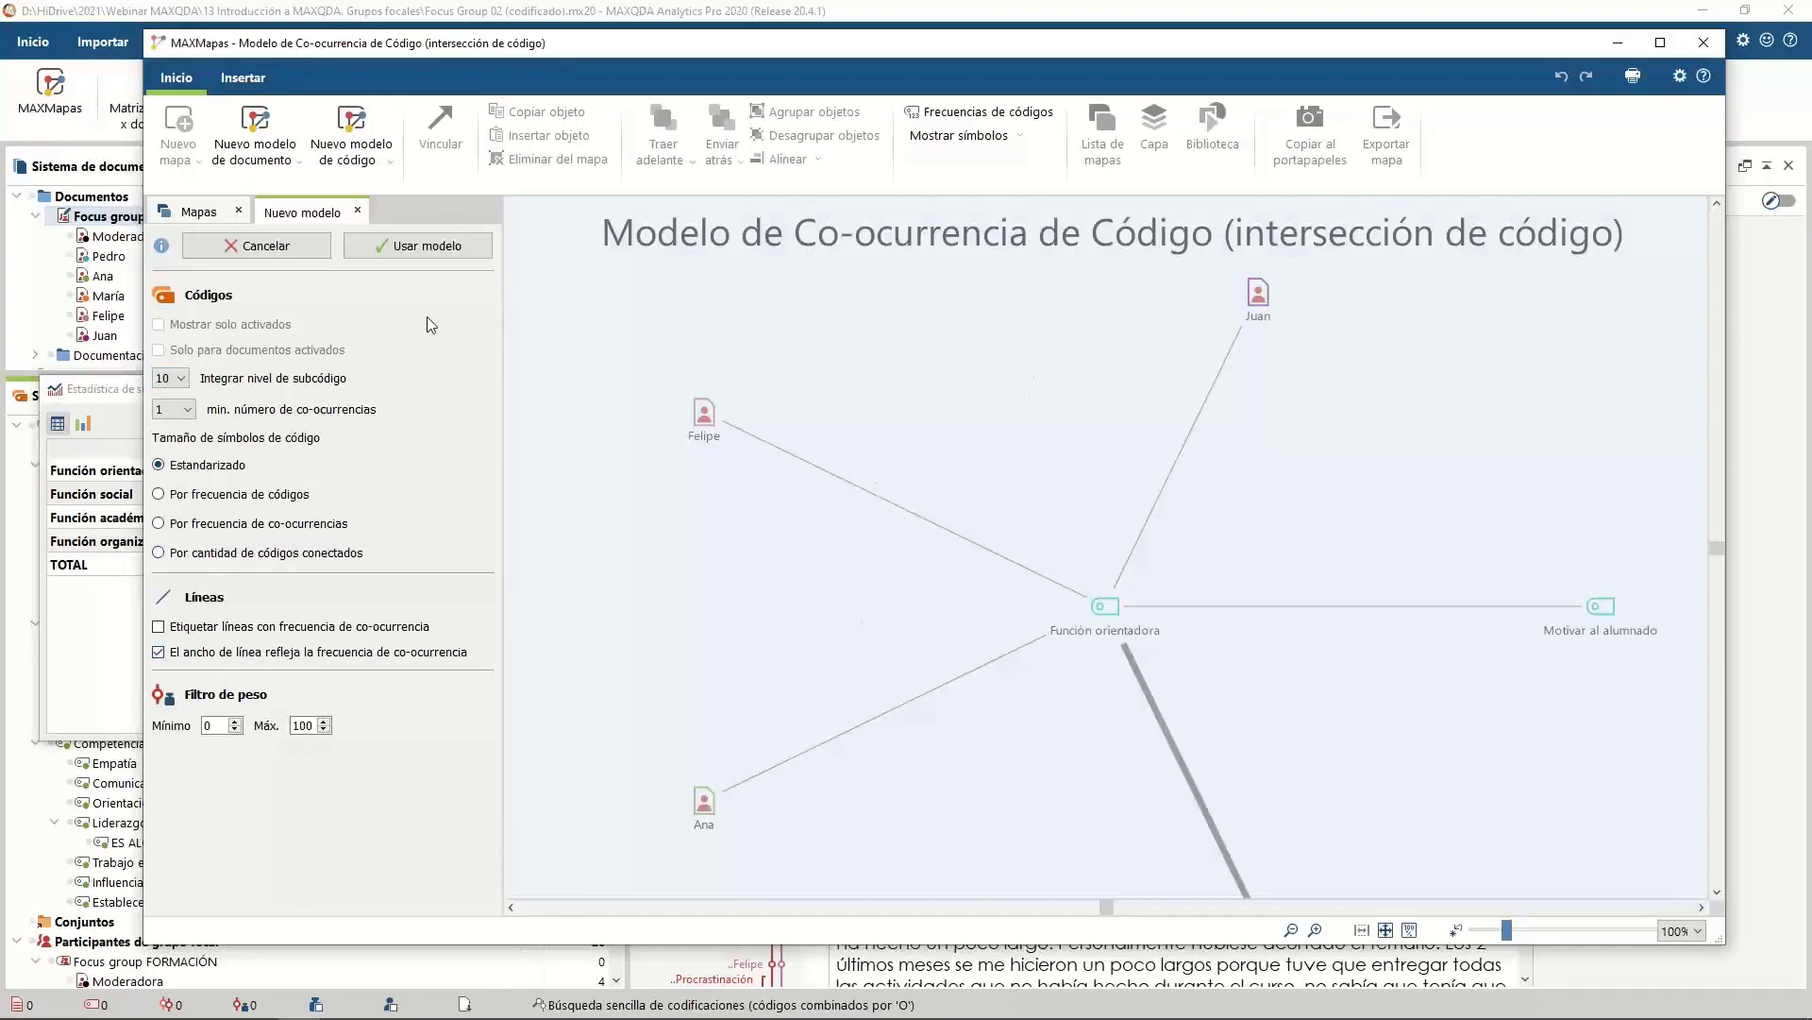
left_click(417, 246)
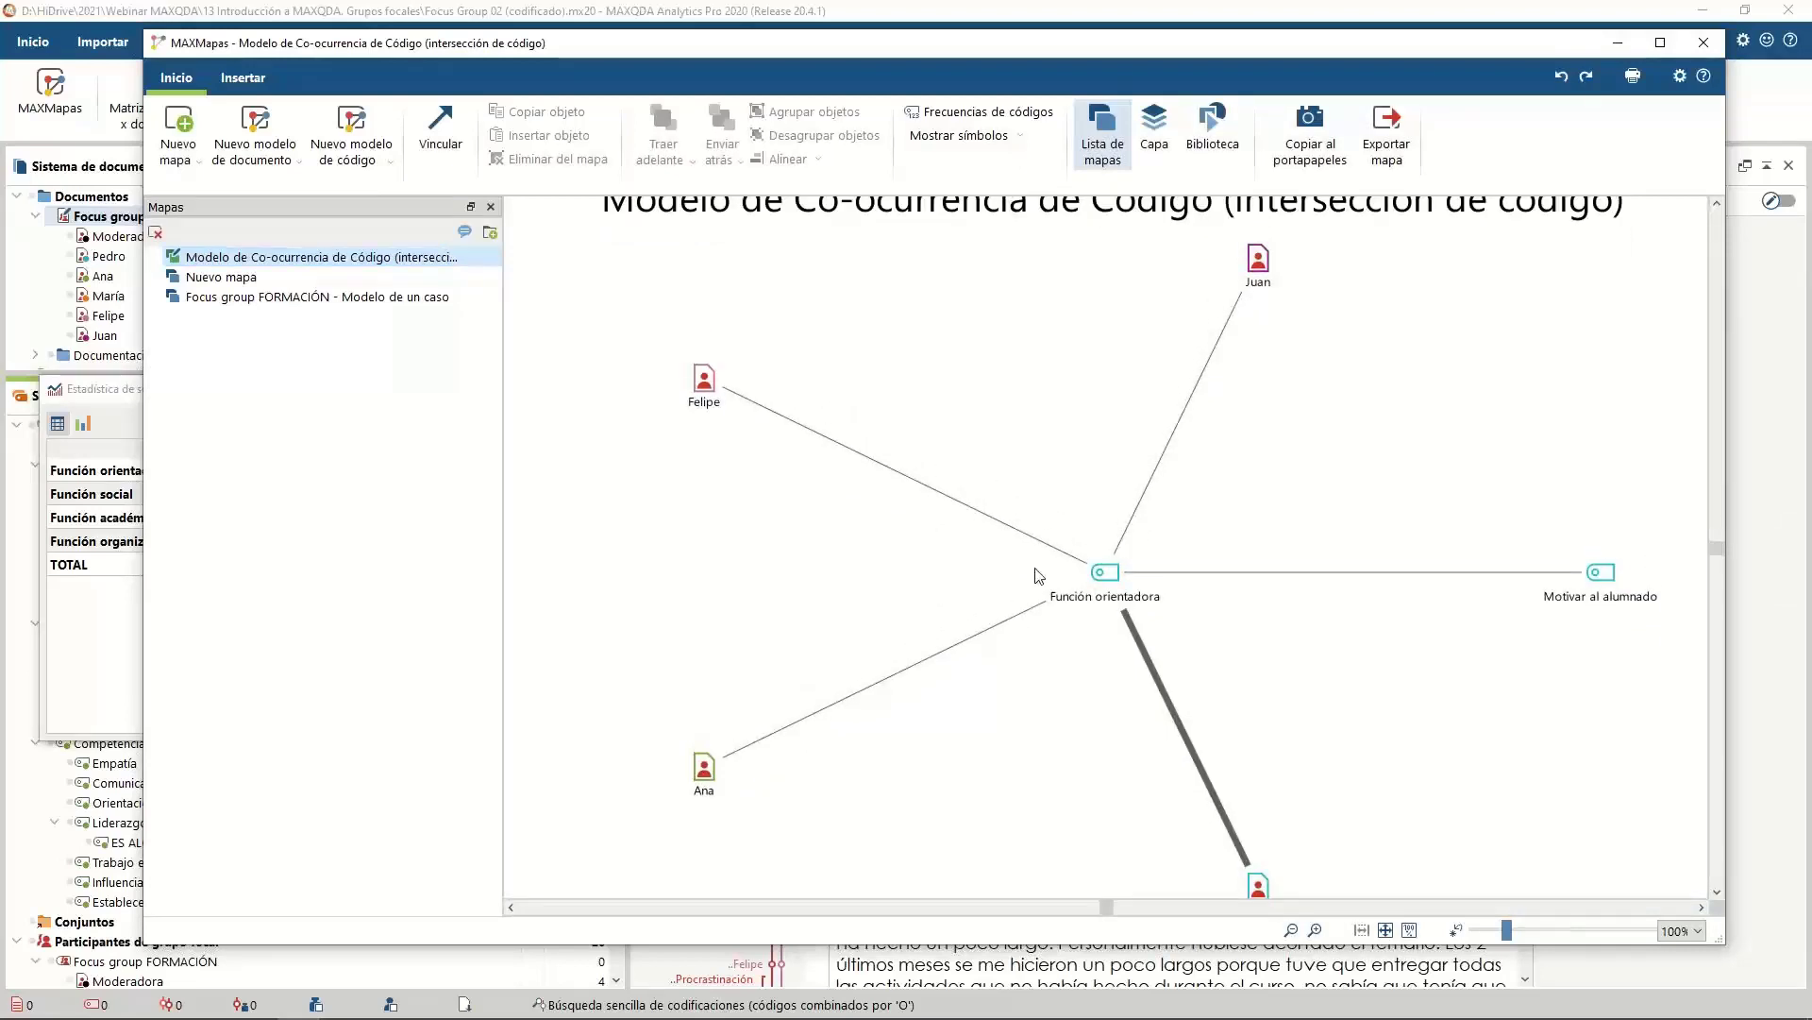
Regroup the participant symbols on the side of Función orientadora opposite Motivar al alumnado, and close MAXMaps
scroll(1038, 575, "down", 2)
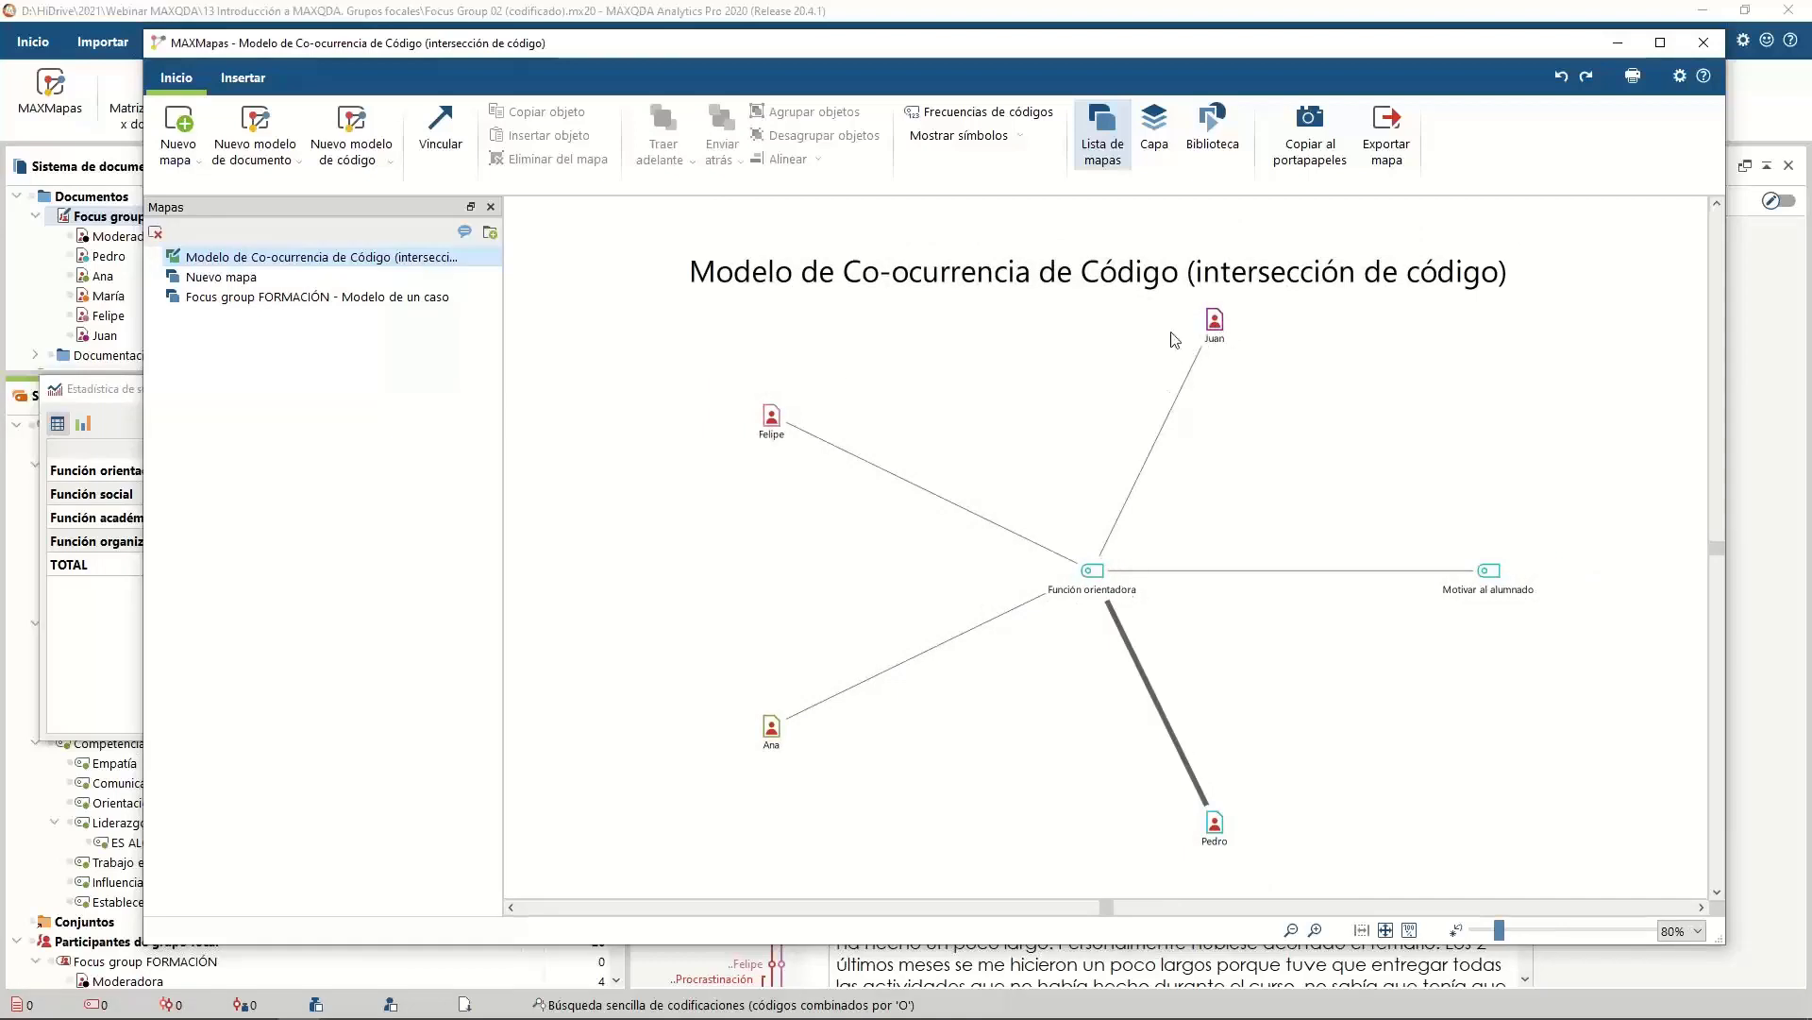
left_click_drag(1218, 828, 840, 767)
left_click_drag(776, 445, 752, 676)
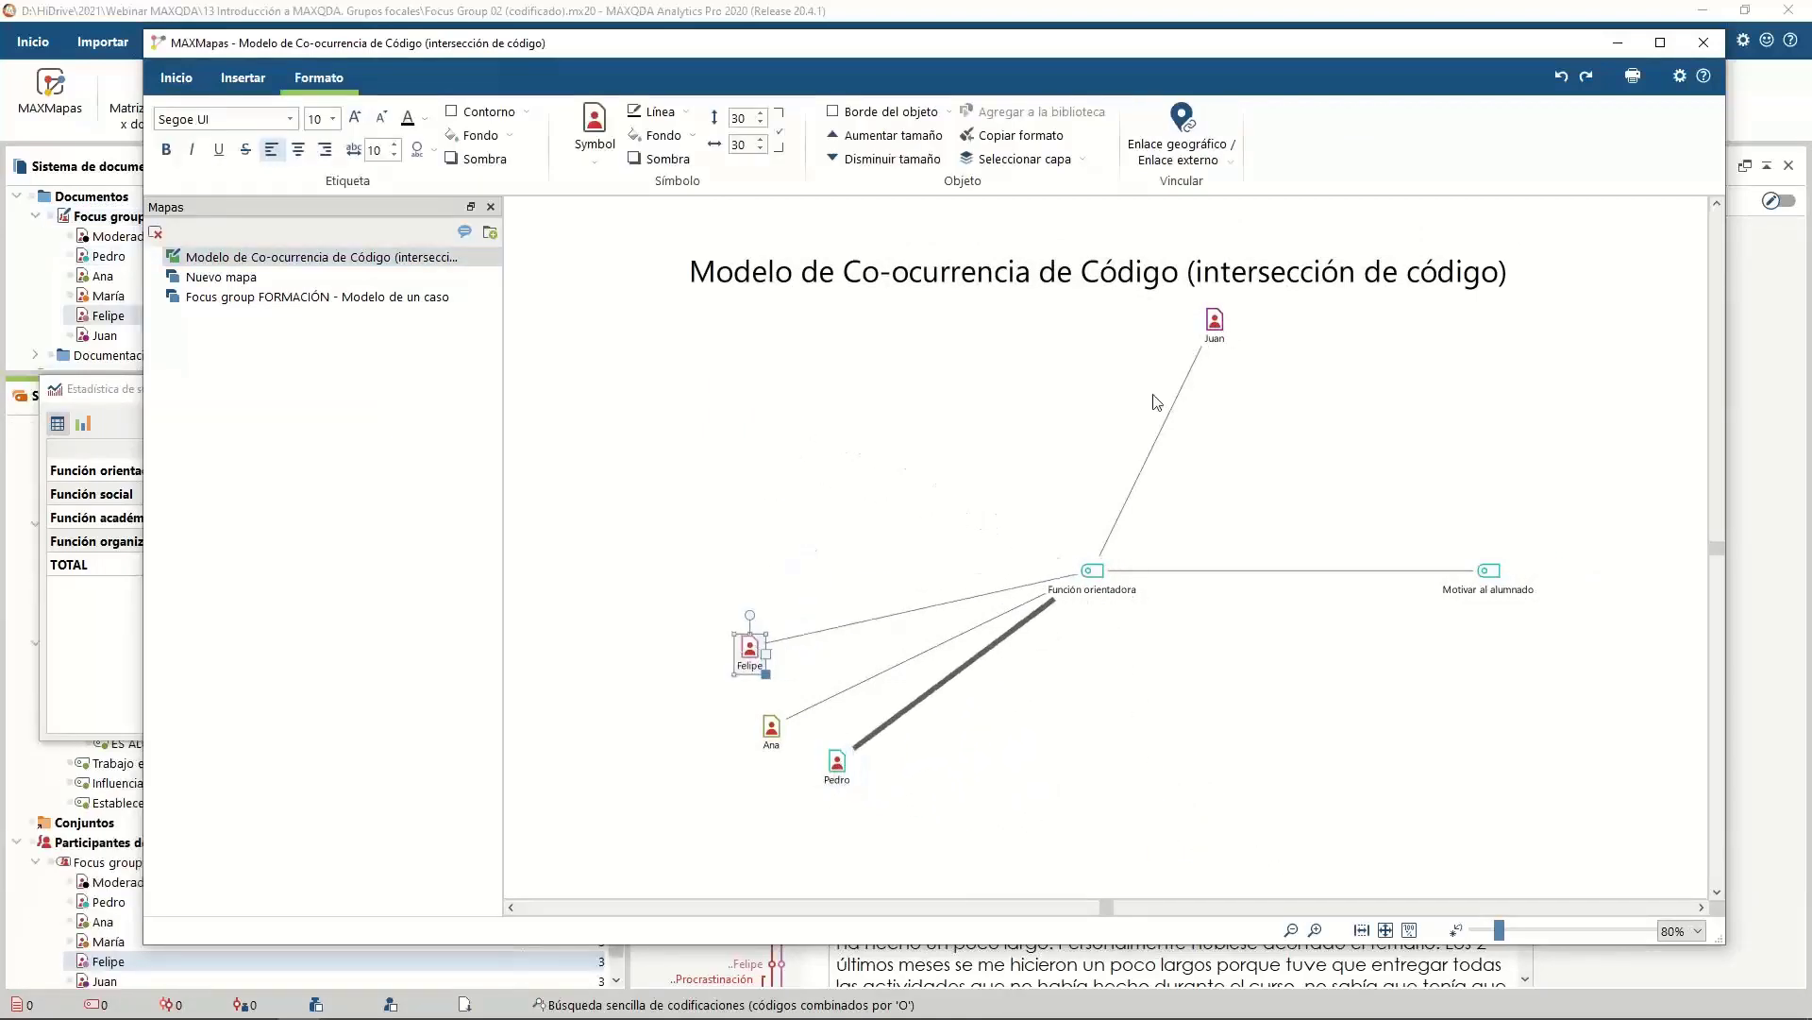
left_click_drag(1217, 329, 773, 574)
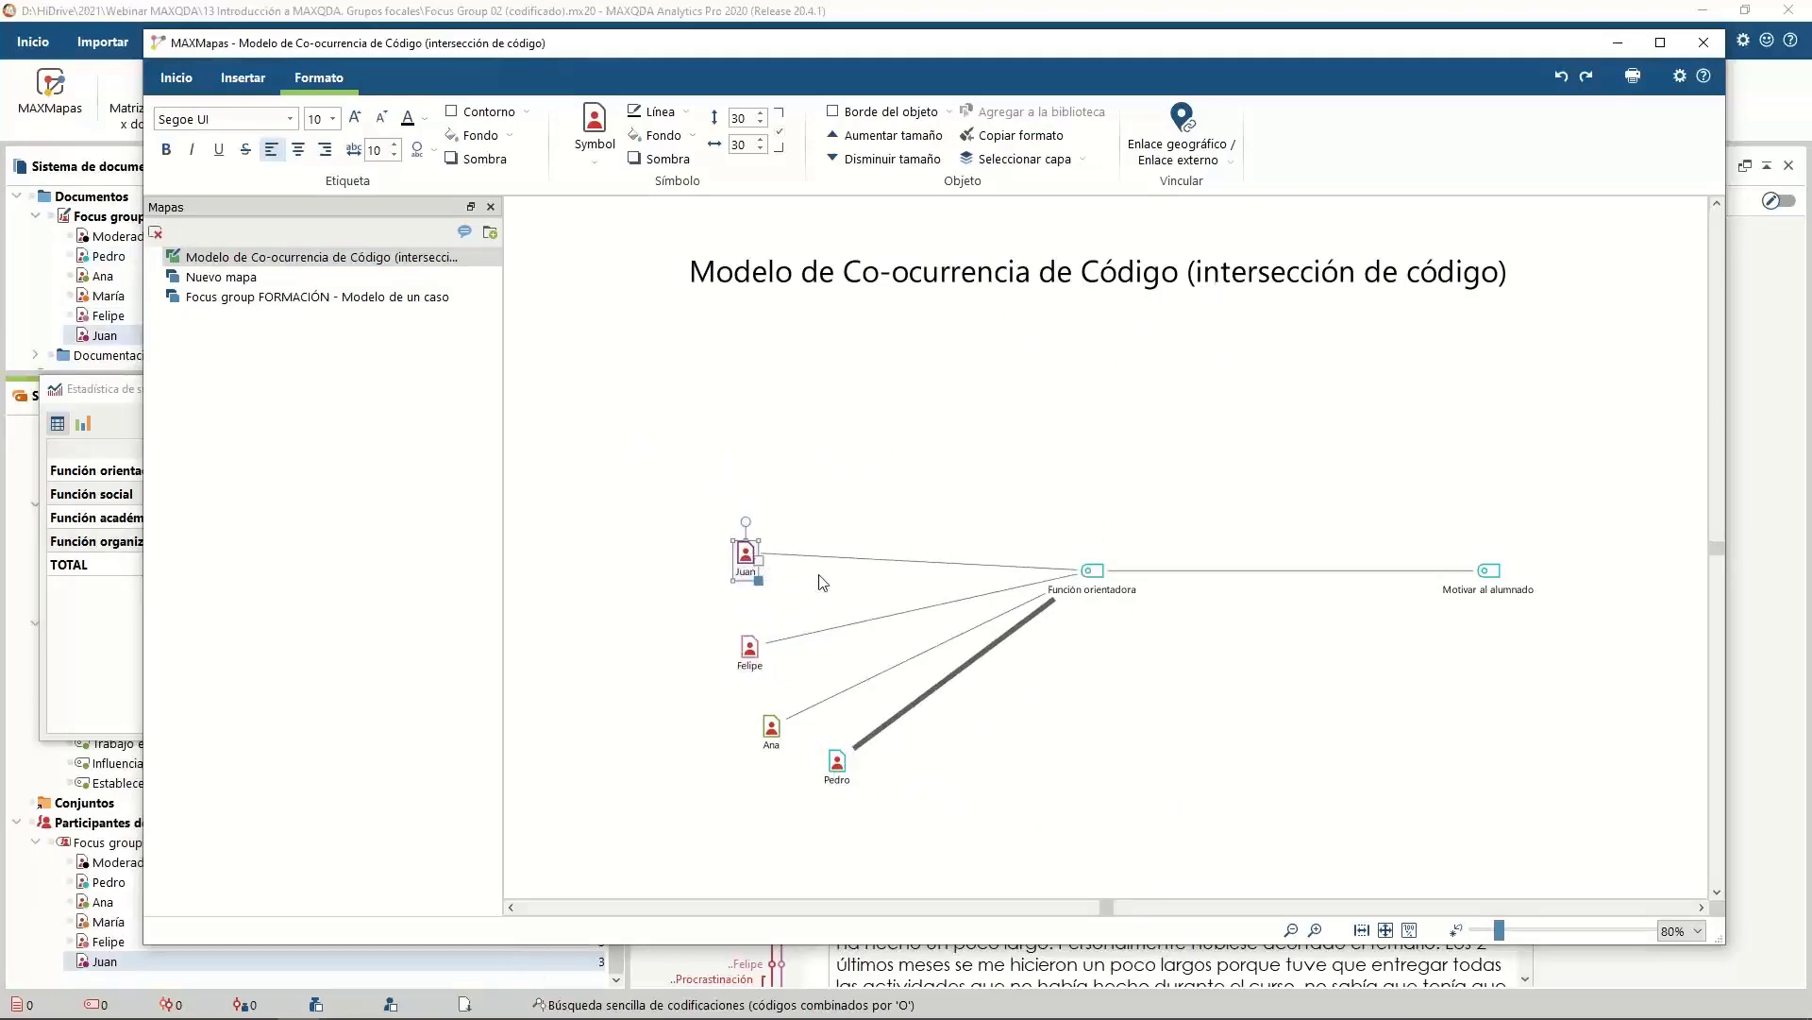
left_click(1713, 45)
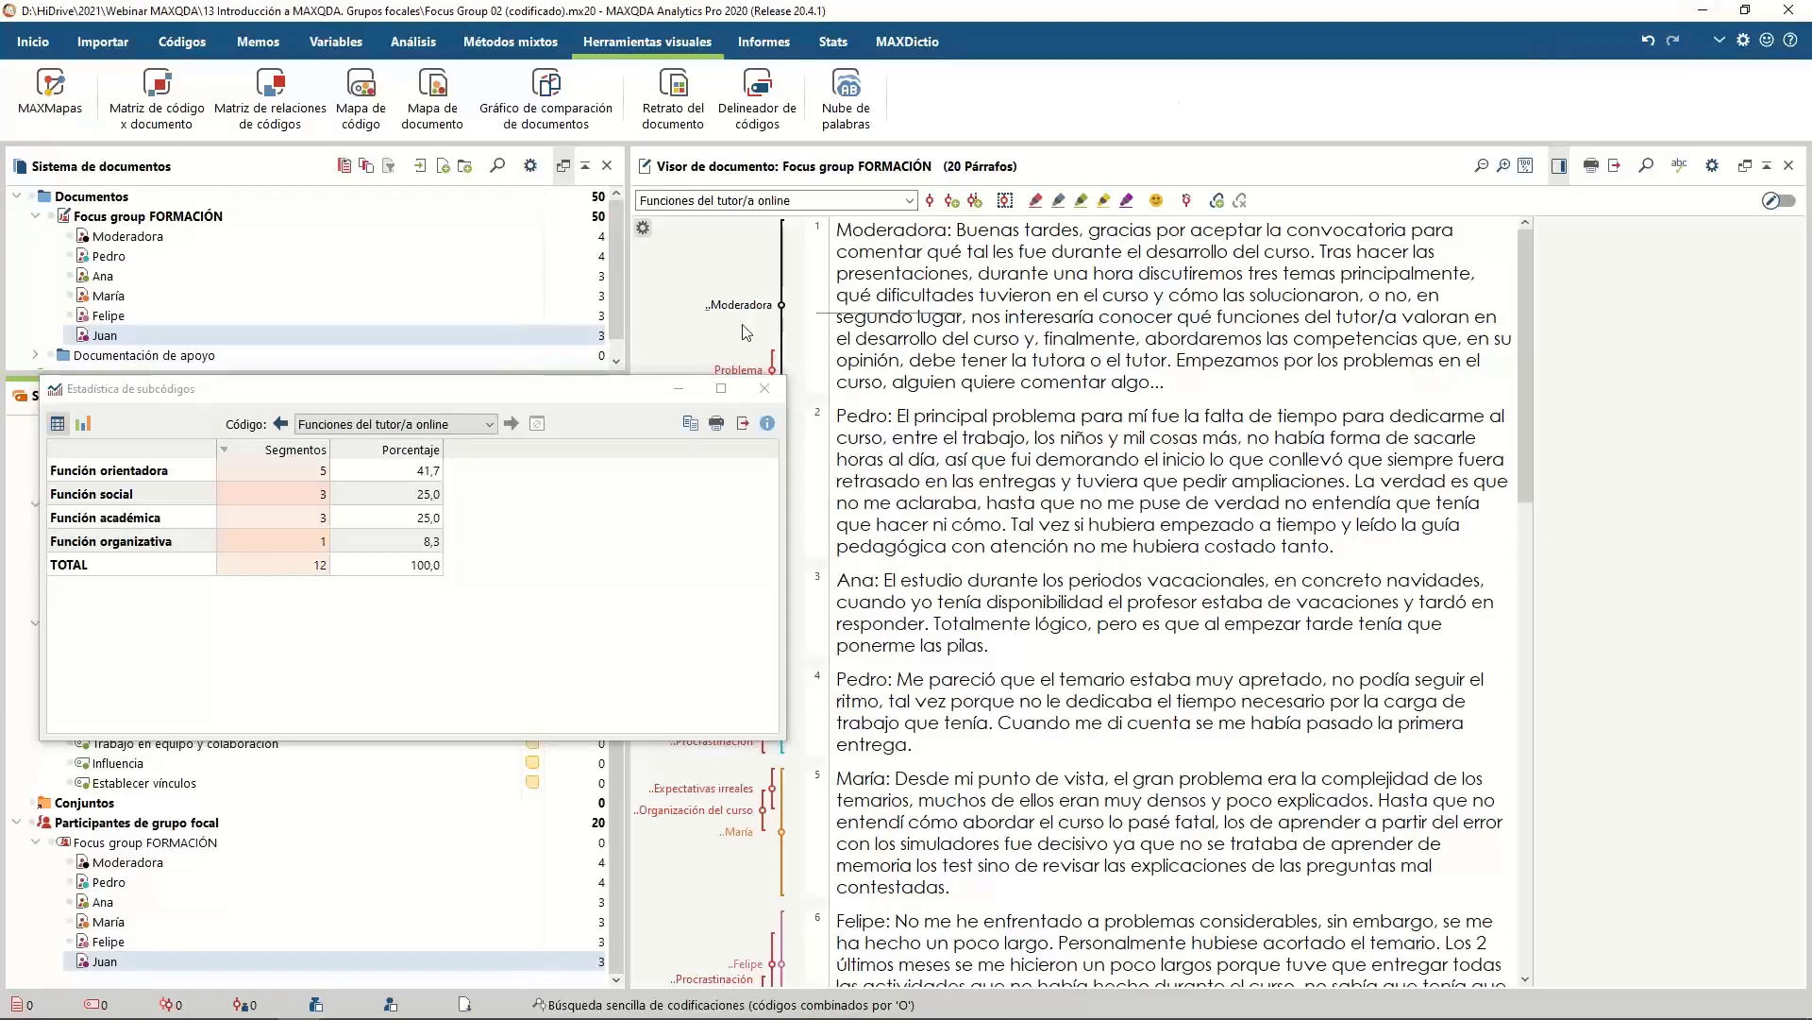
Check the available crosstab types, then review the list of document variables and close it
left_click(510, 45)
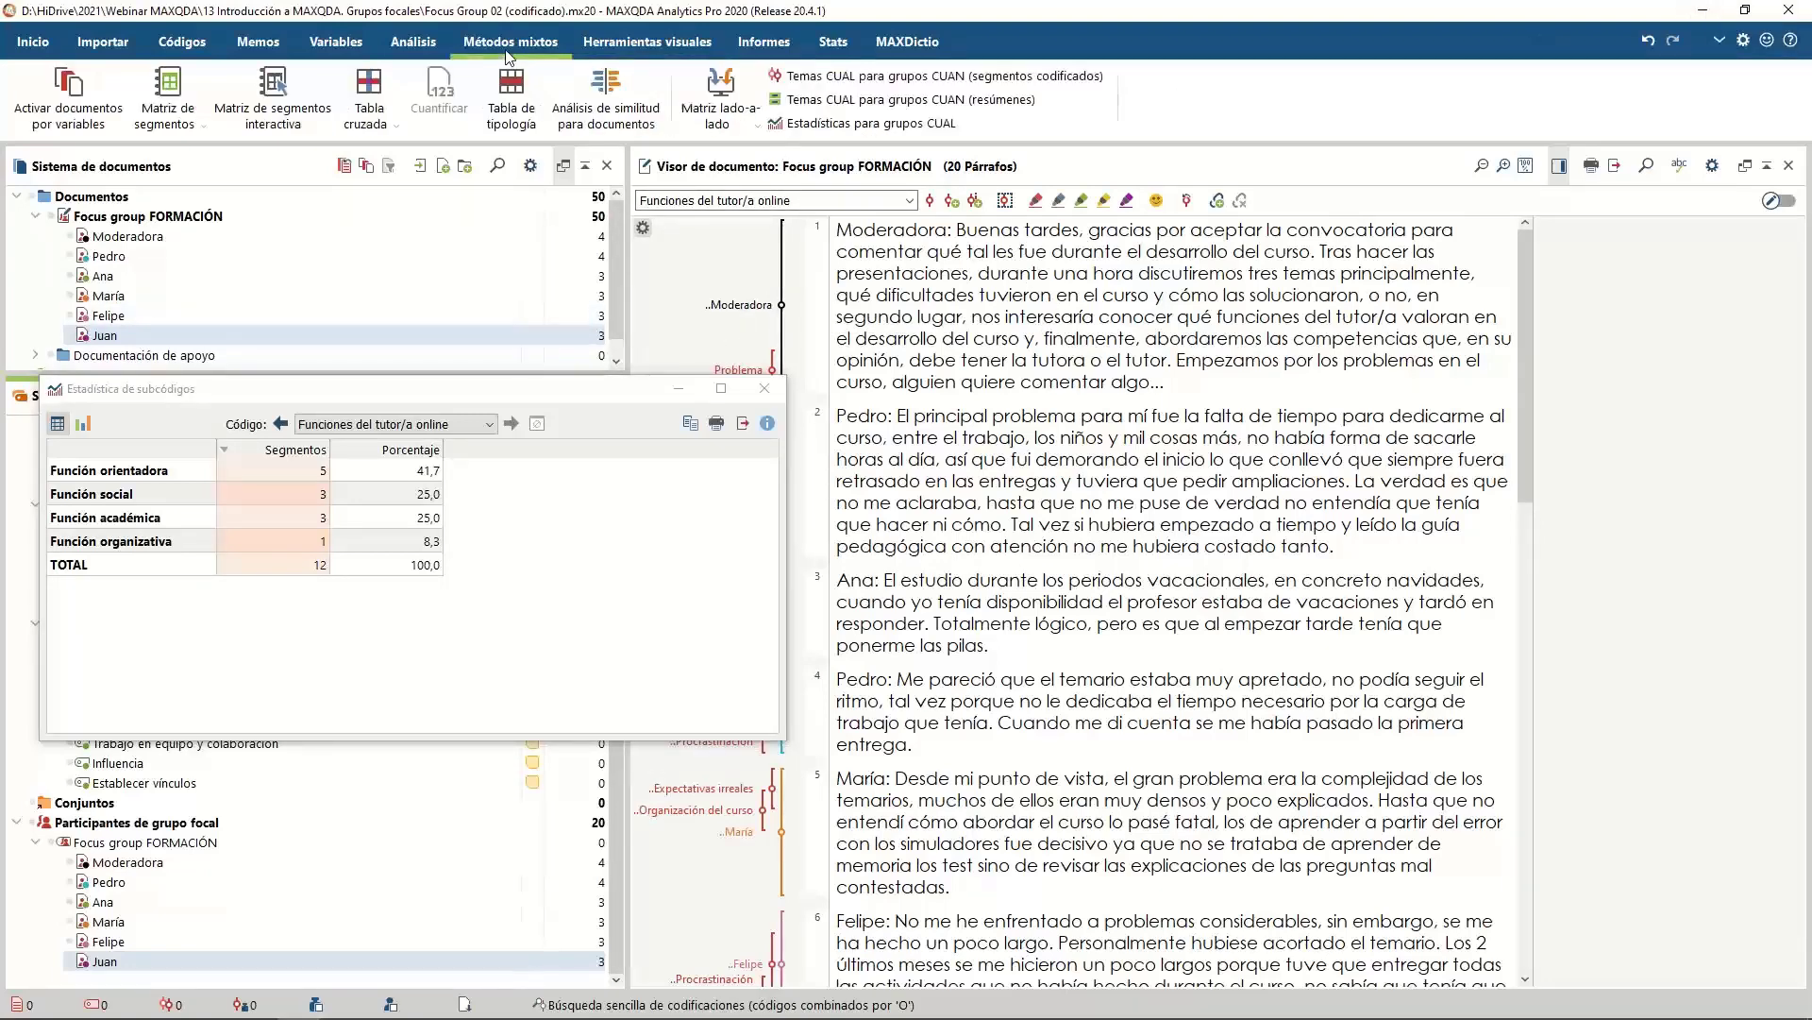
left_click(383, 128)
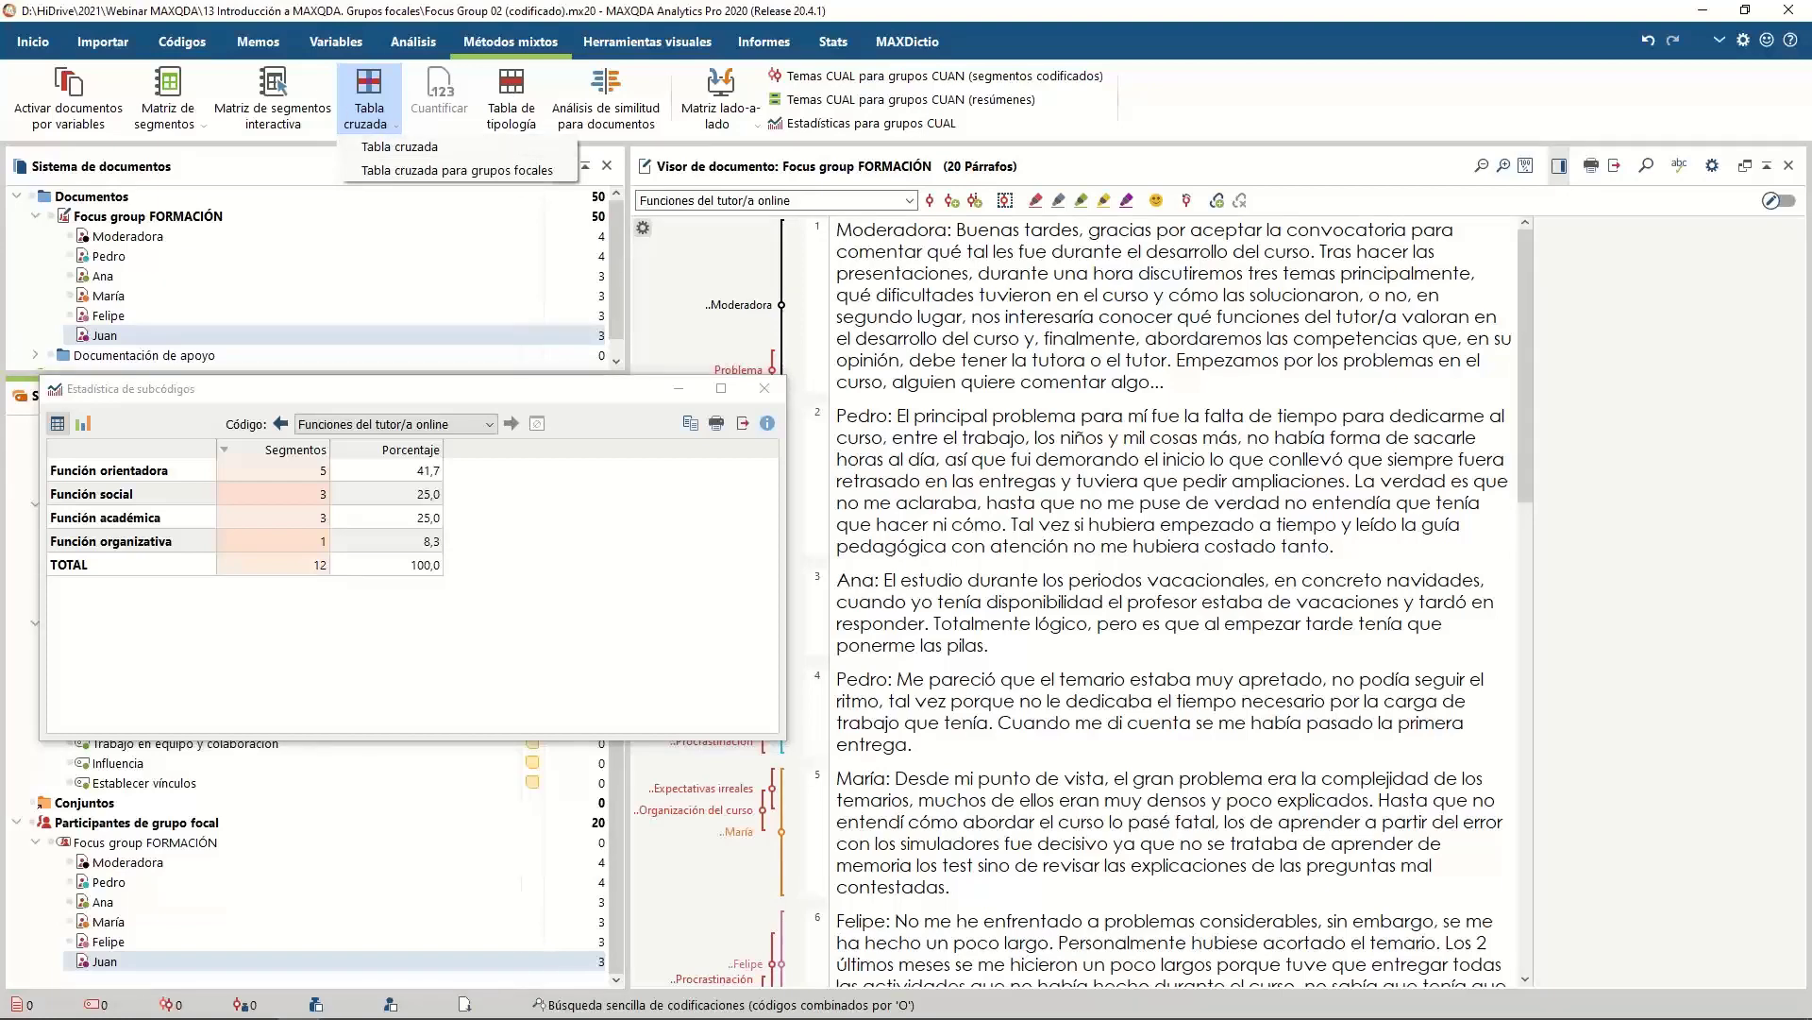
key("Escape")
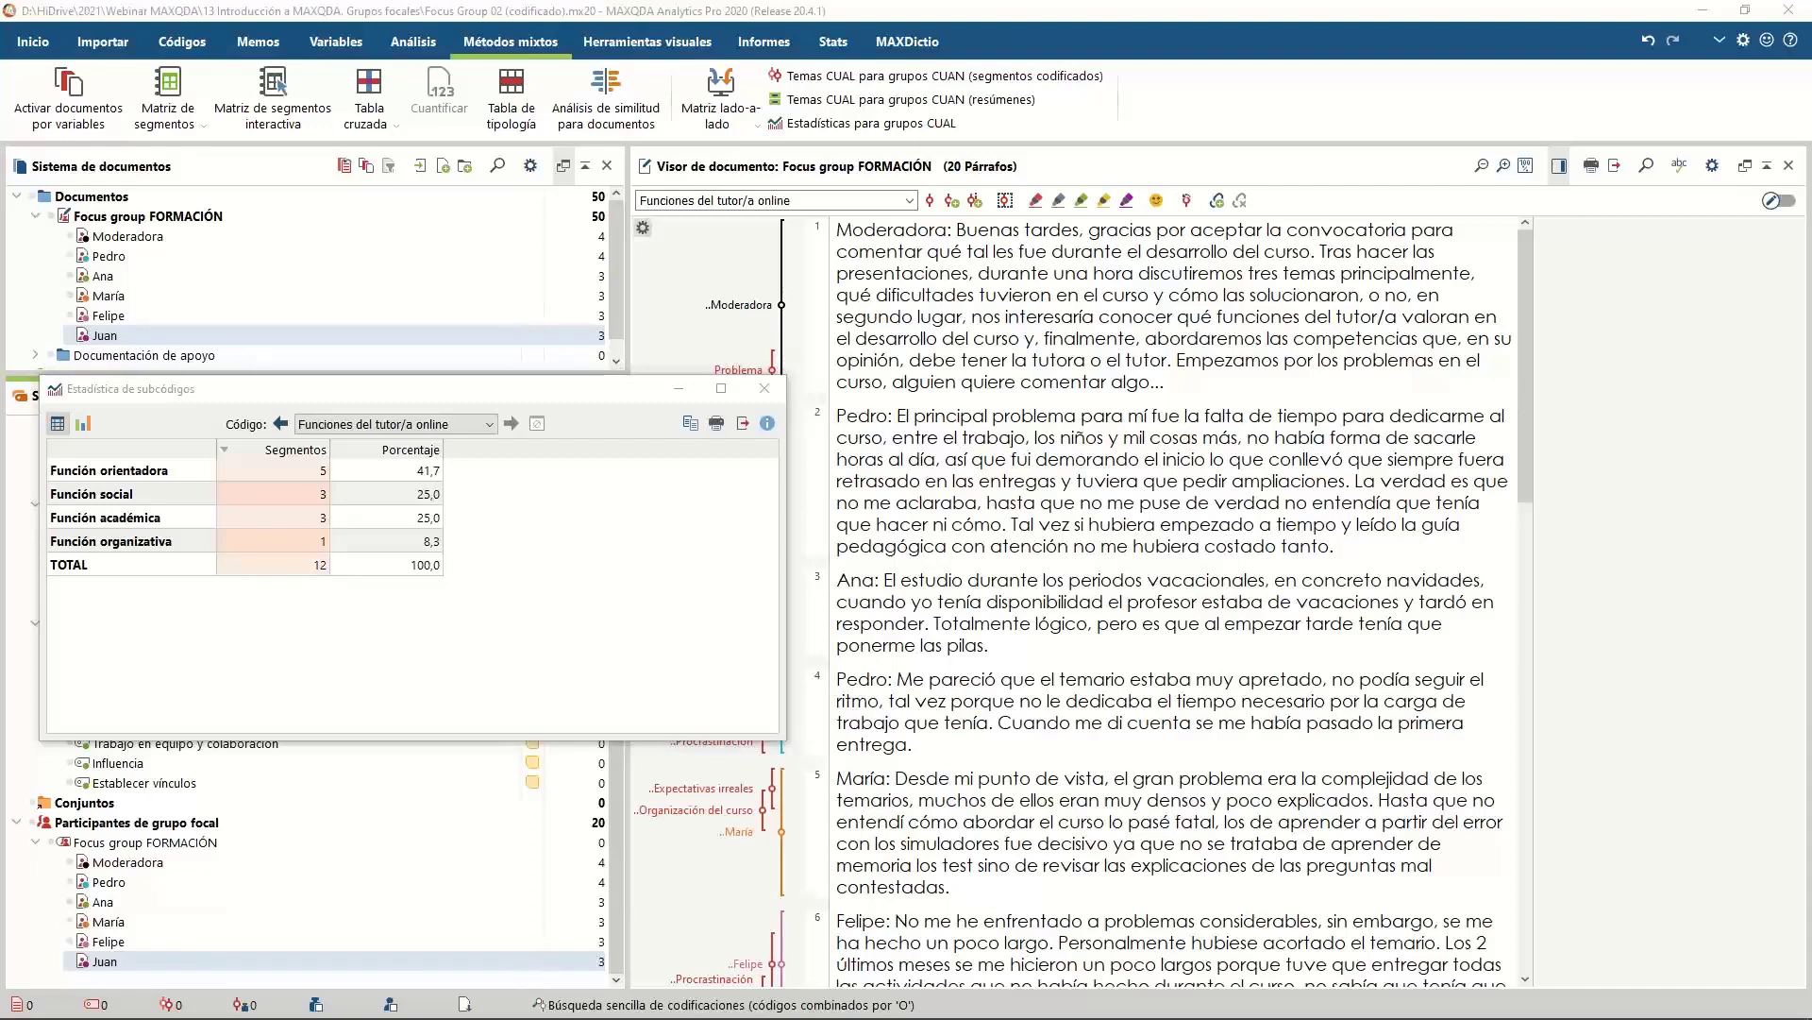
left_click(336, 41)
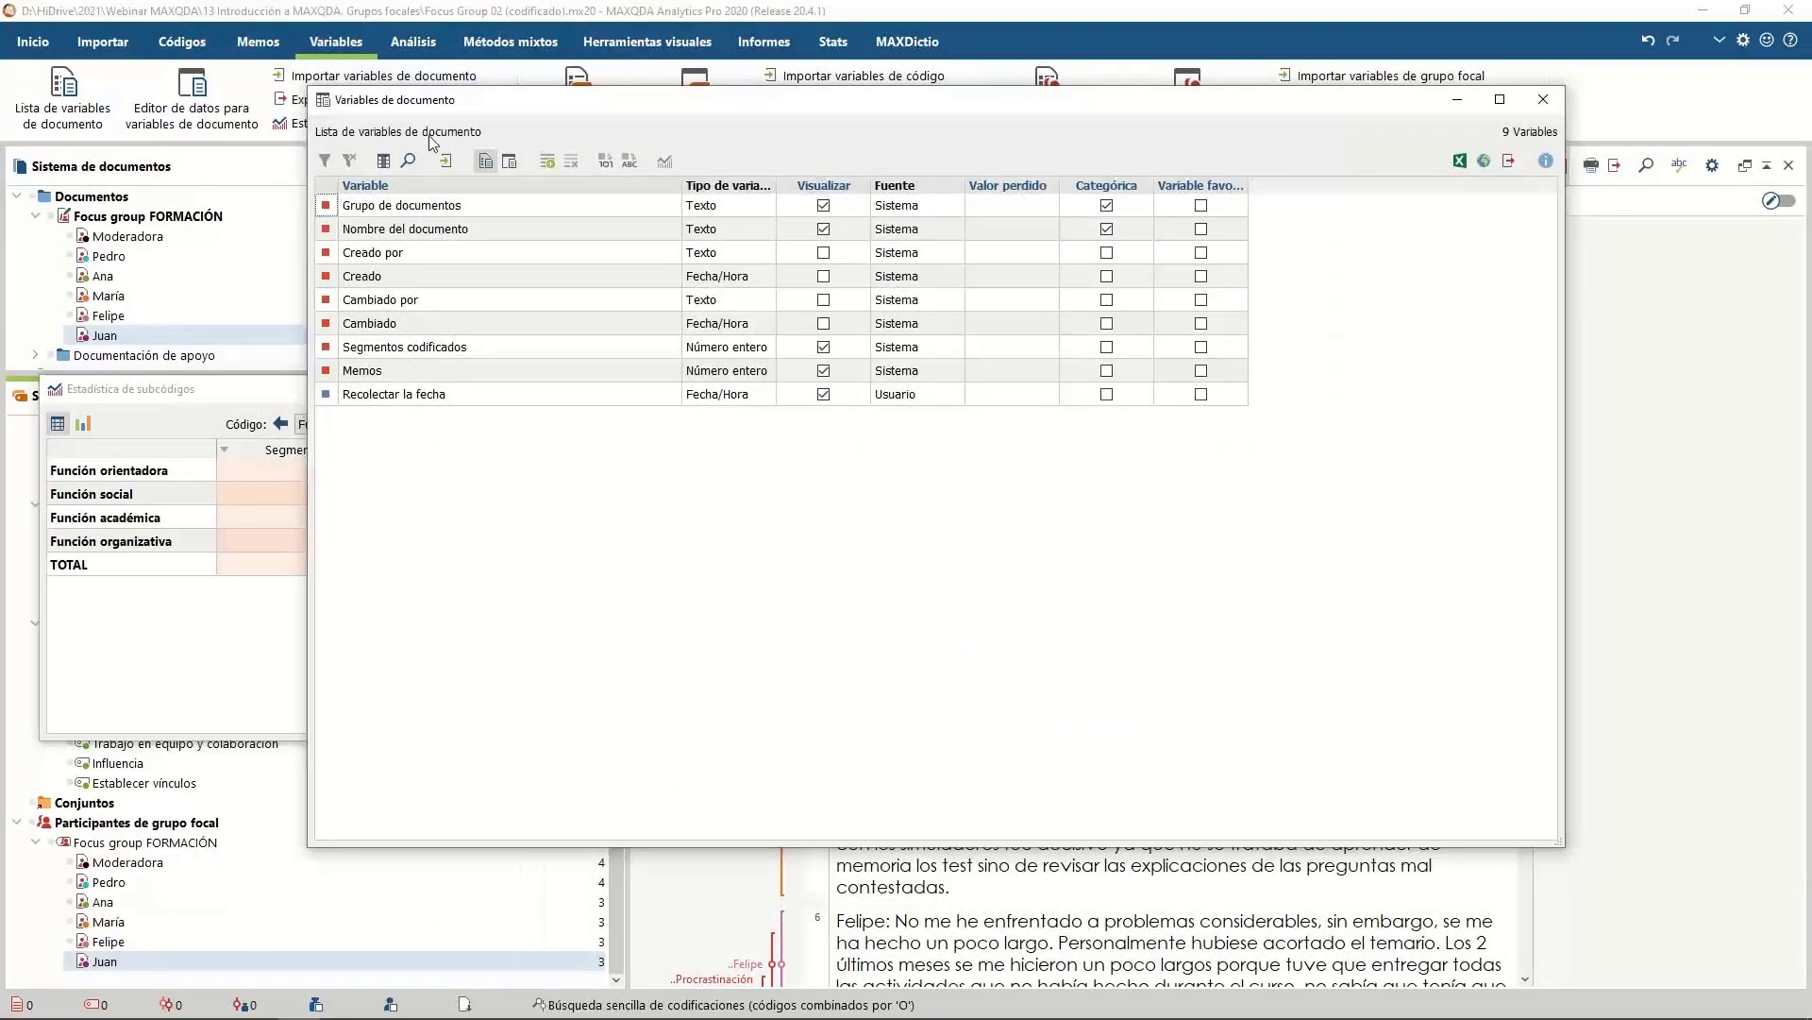
left_click(1542, 101)
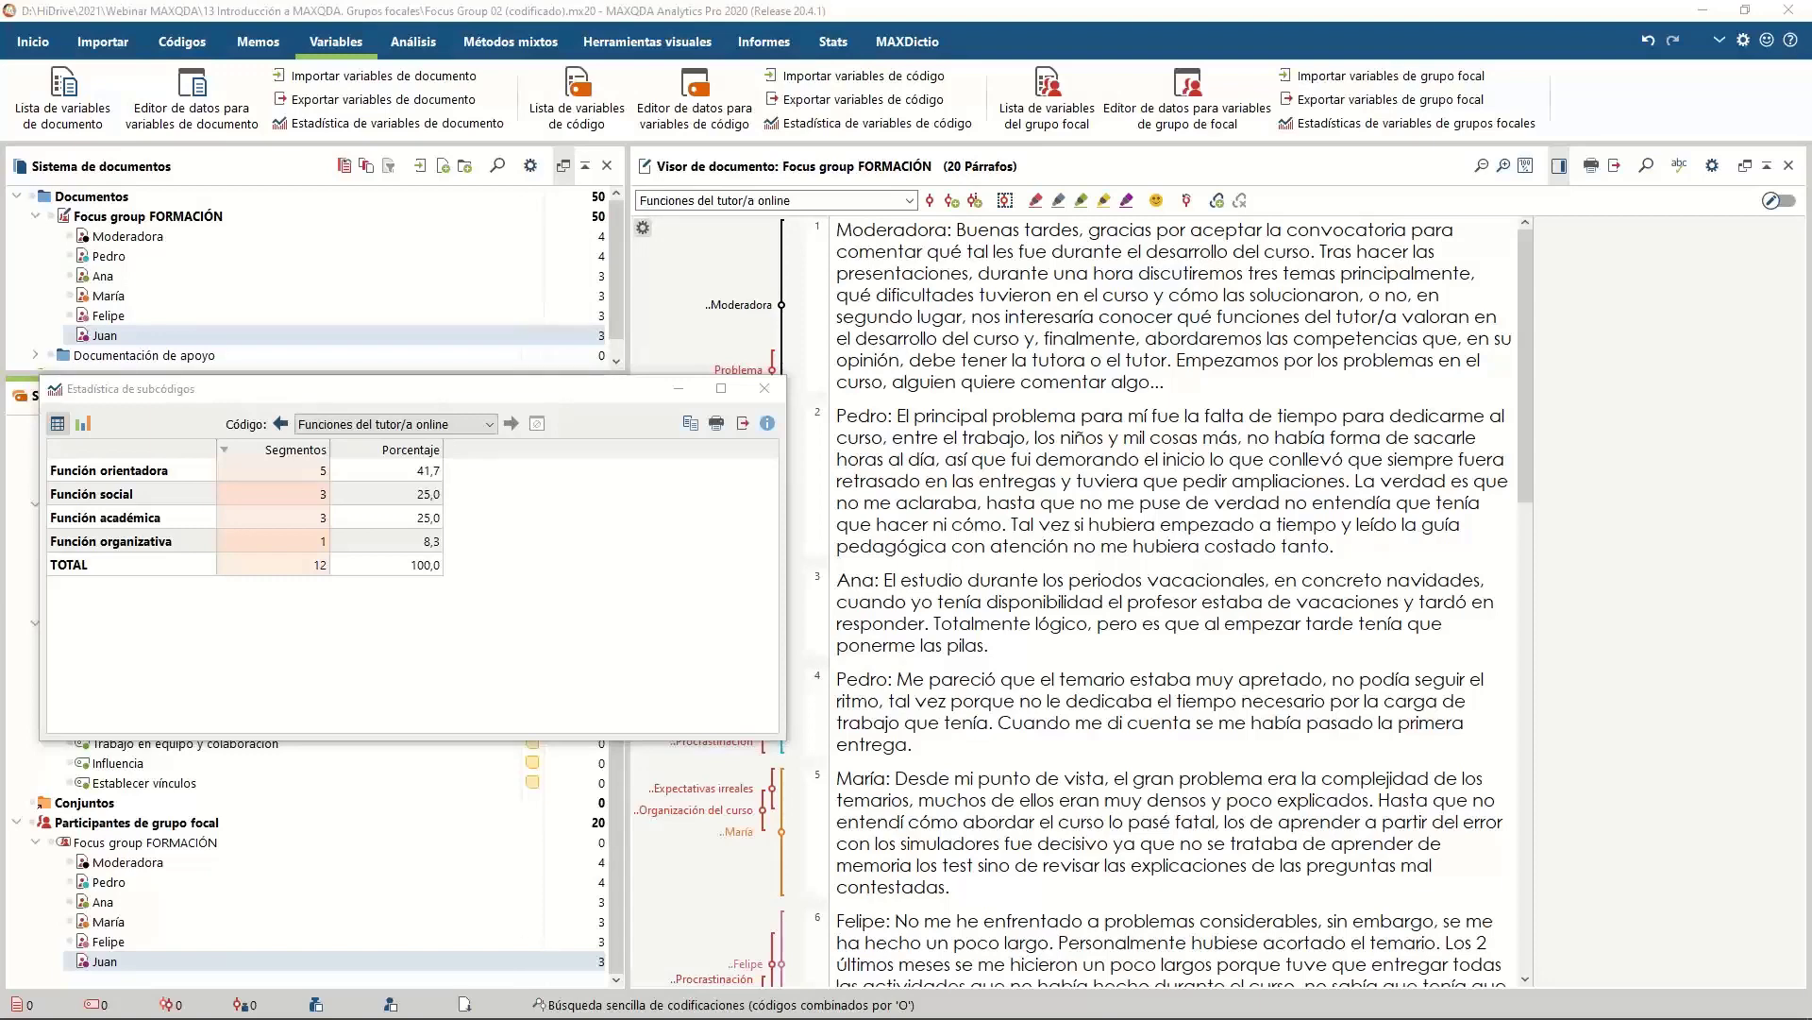
Open the side-by-side matrix setup for coded segments and move its dialog up
left_click(546, 44)
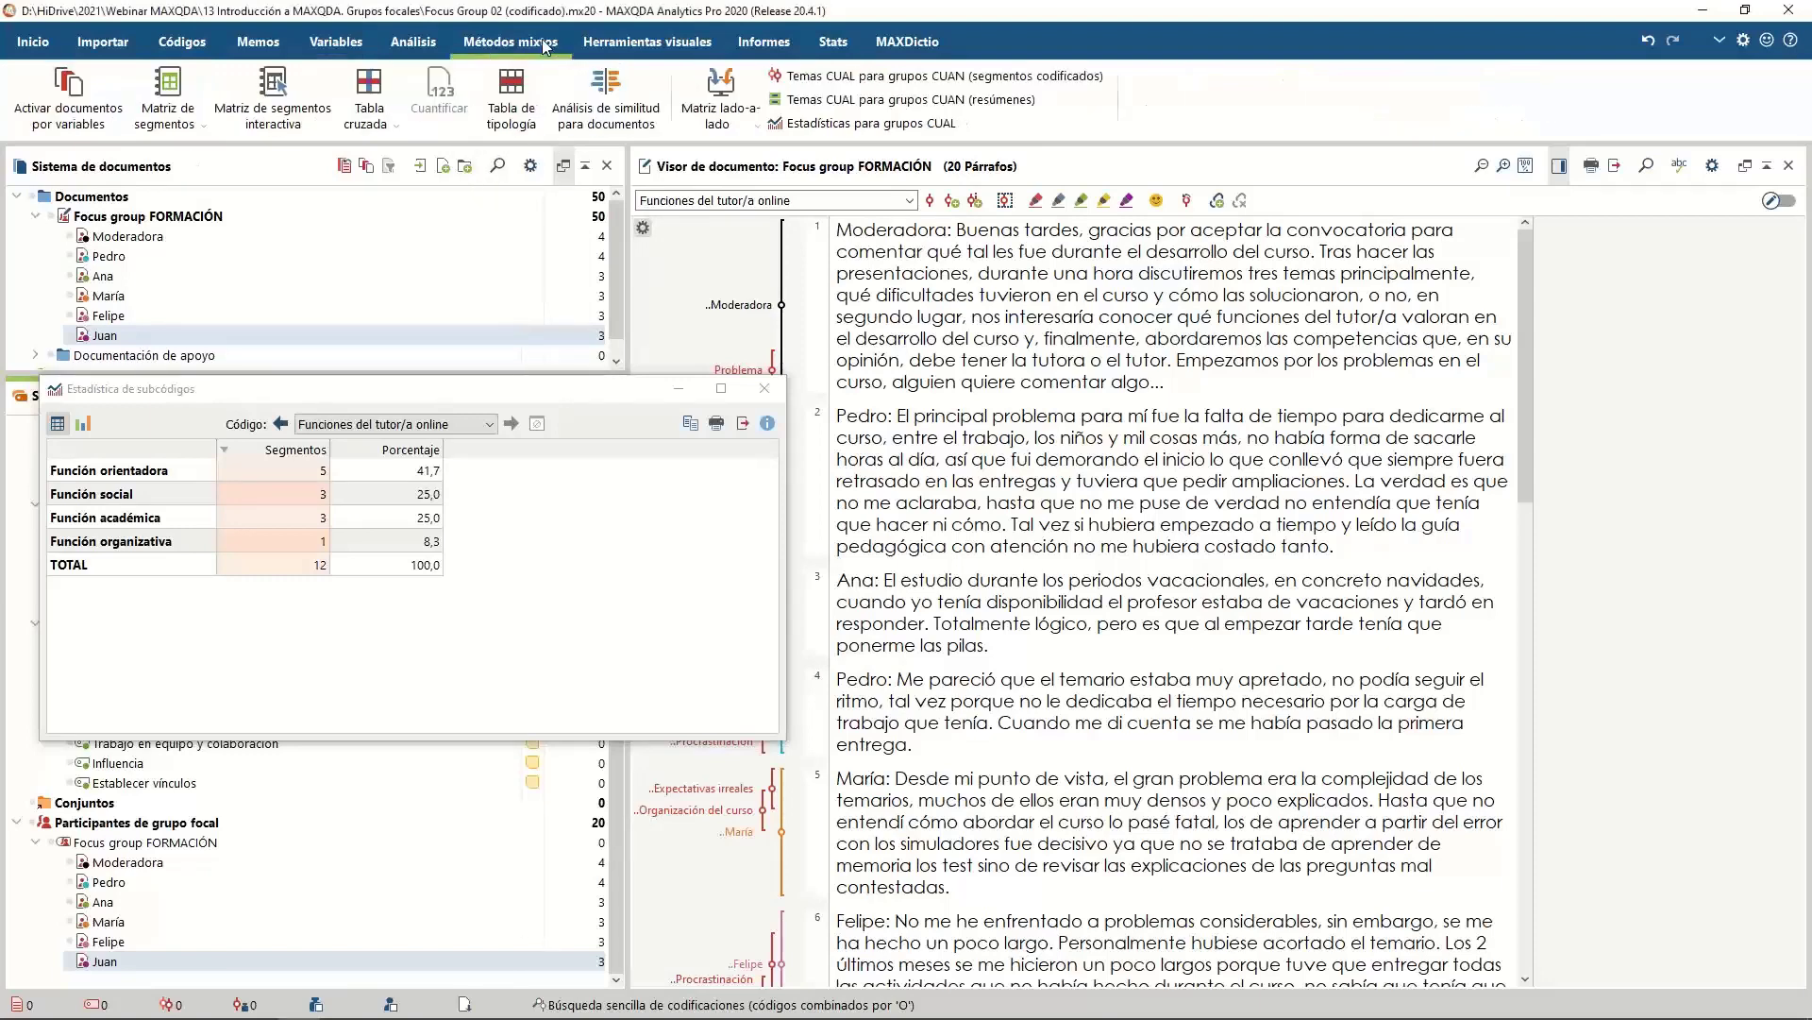
left_click(738, 132)
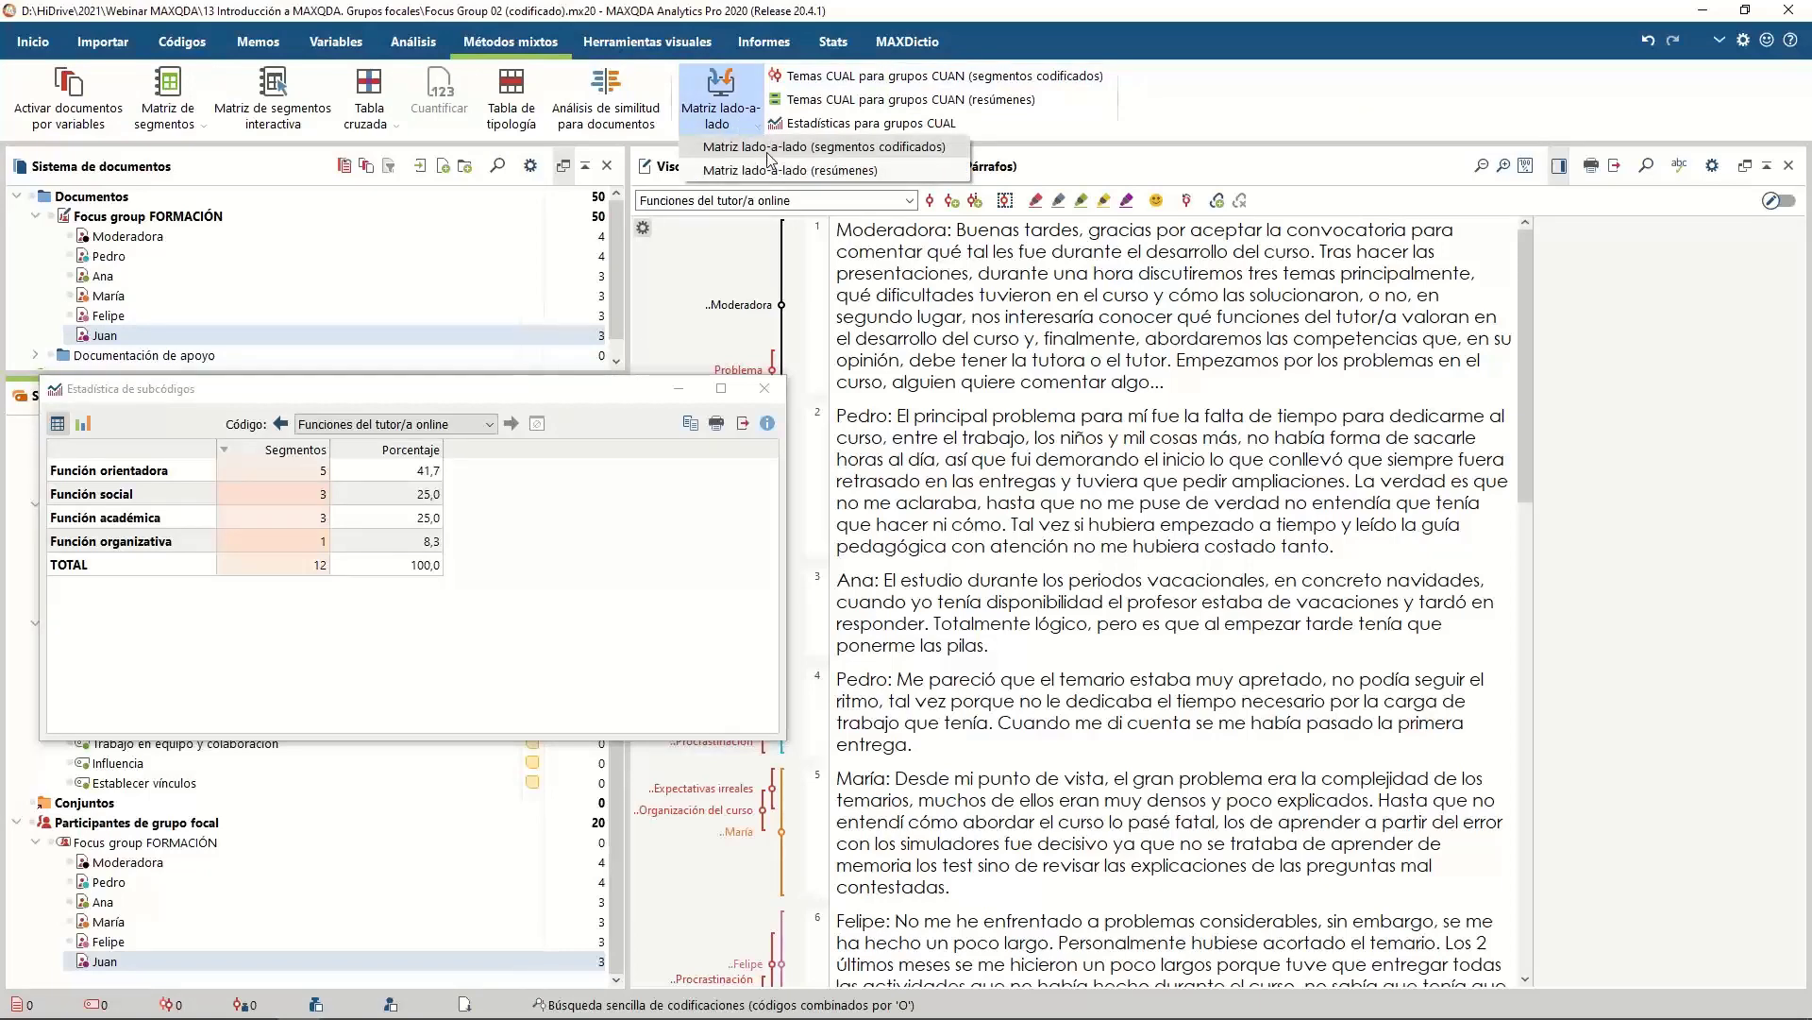
left_click(767, 147)
left_click_drag(775, 331, 750, 208)
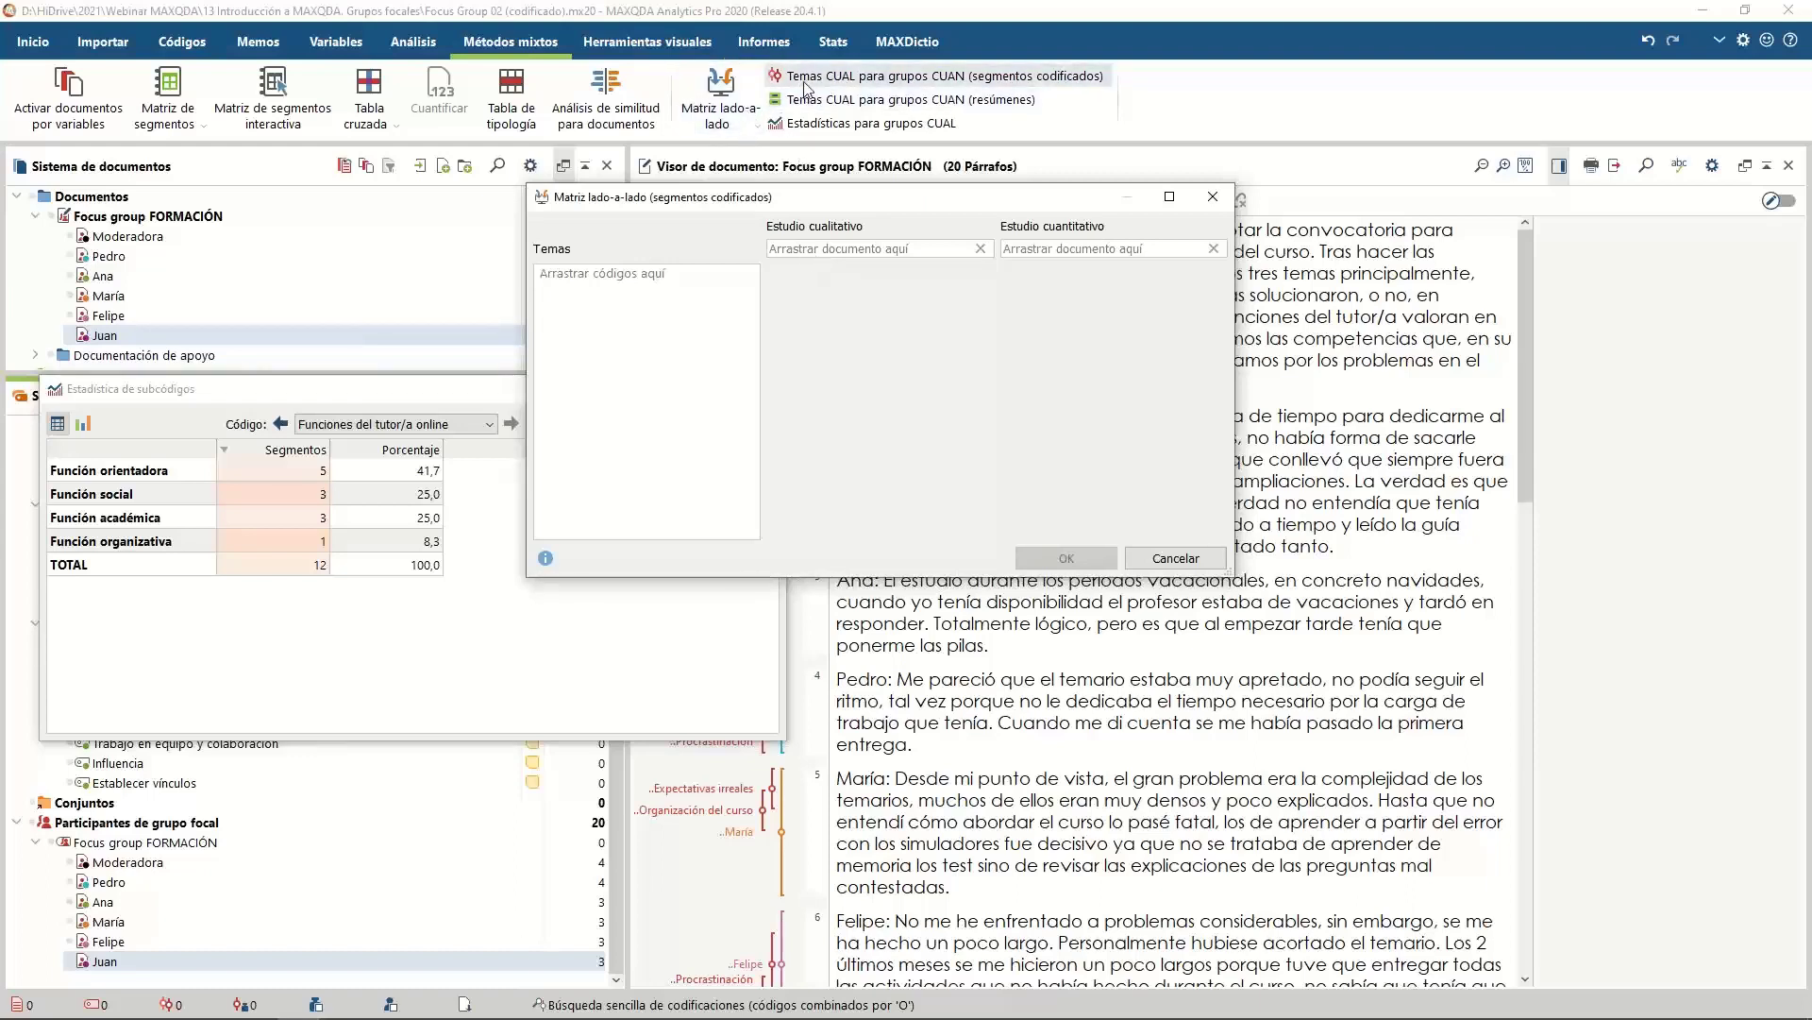
Check the document variables offered for grouping qualitative themes by quantitative groups (coded segments), and cancel both open dialogs
left_click(915, 78)
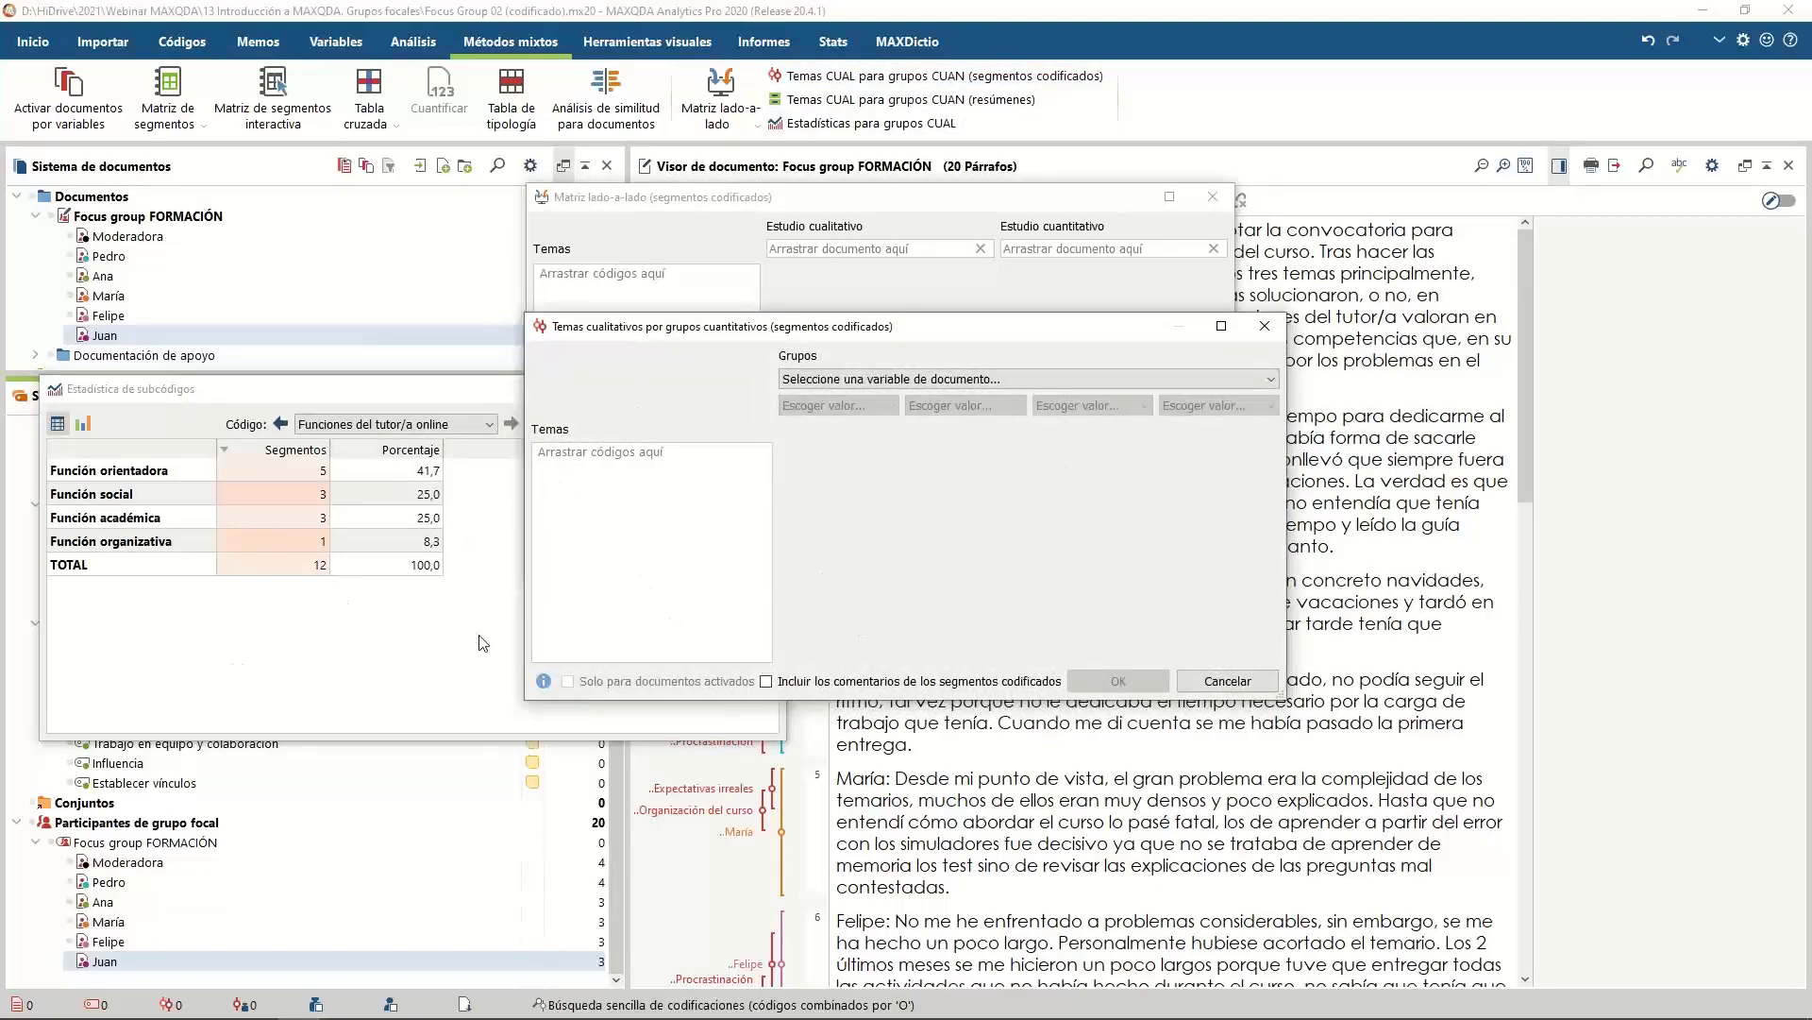
left_click(977, 380)
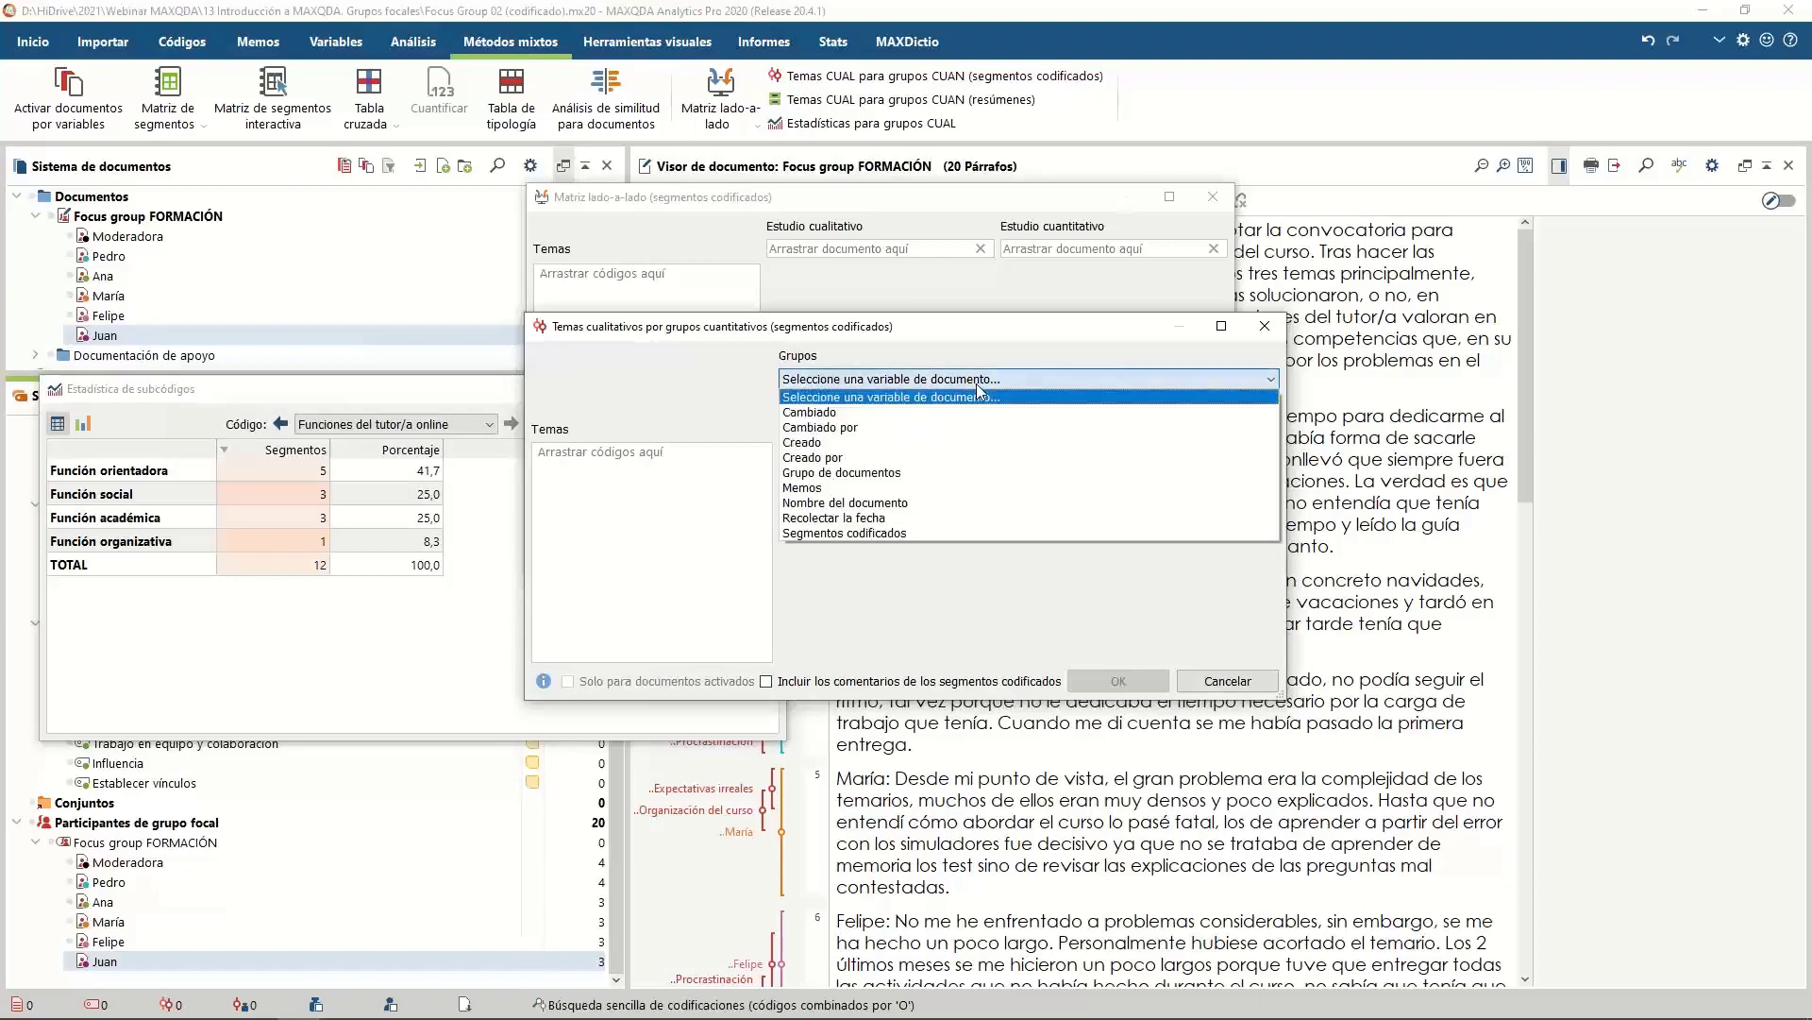
left_click(982, 532)
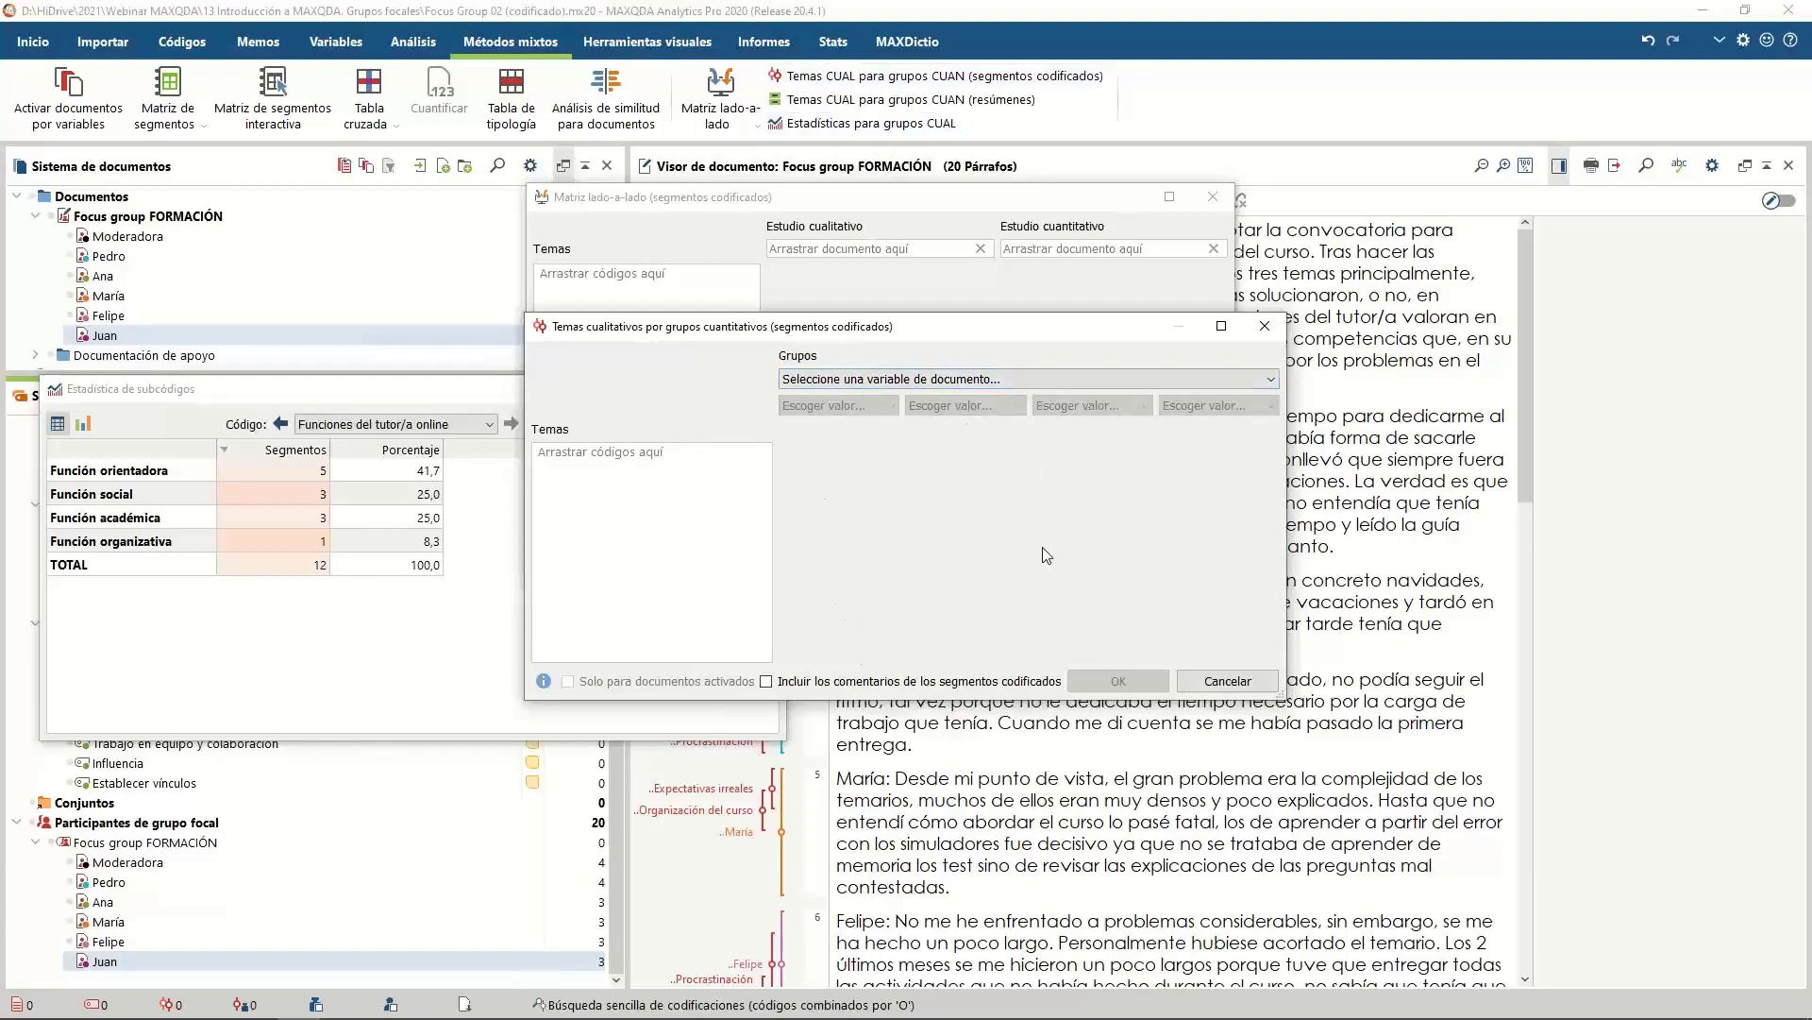
left_click(1227, 681)
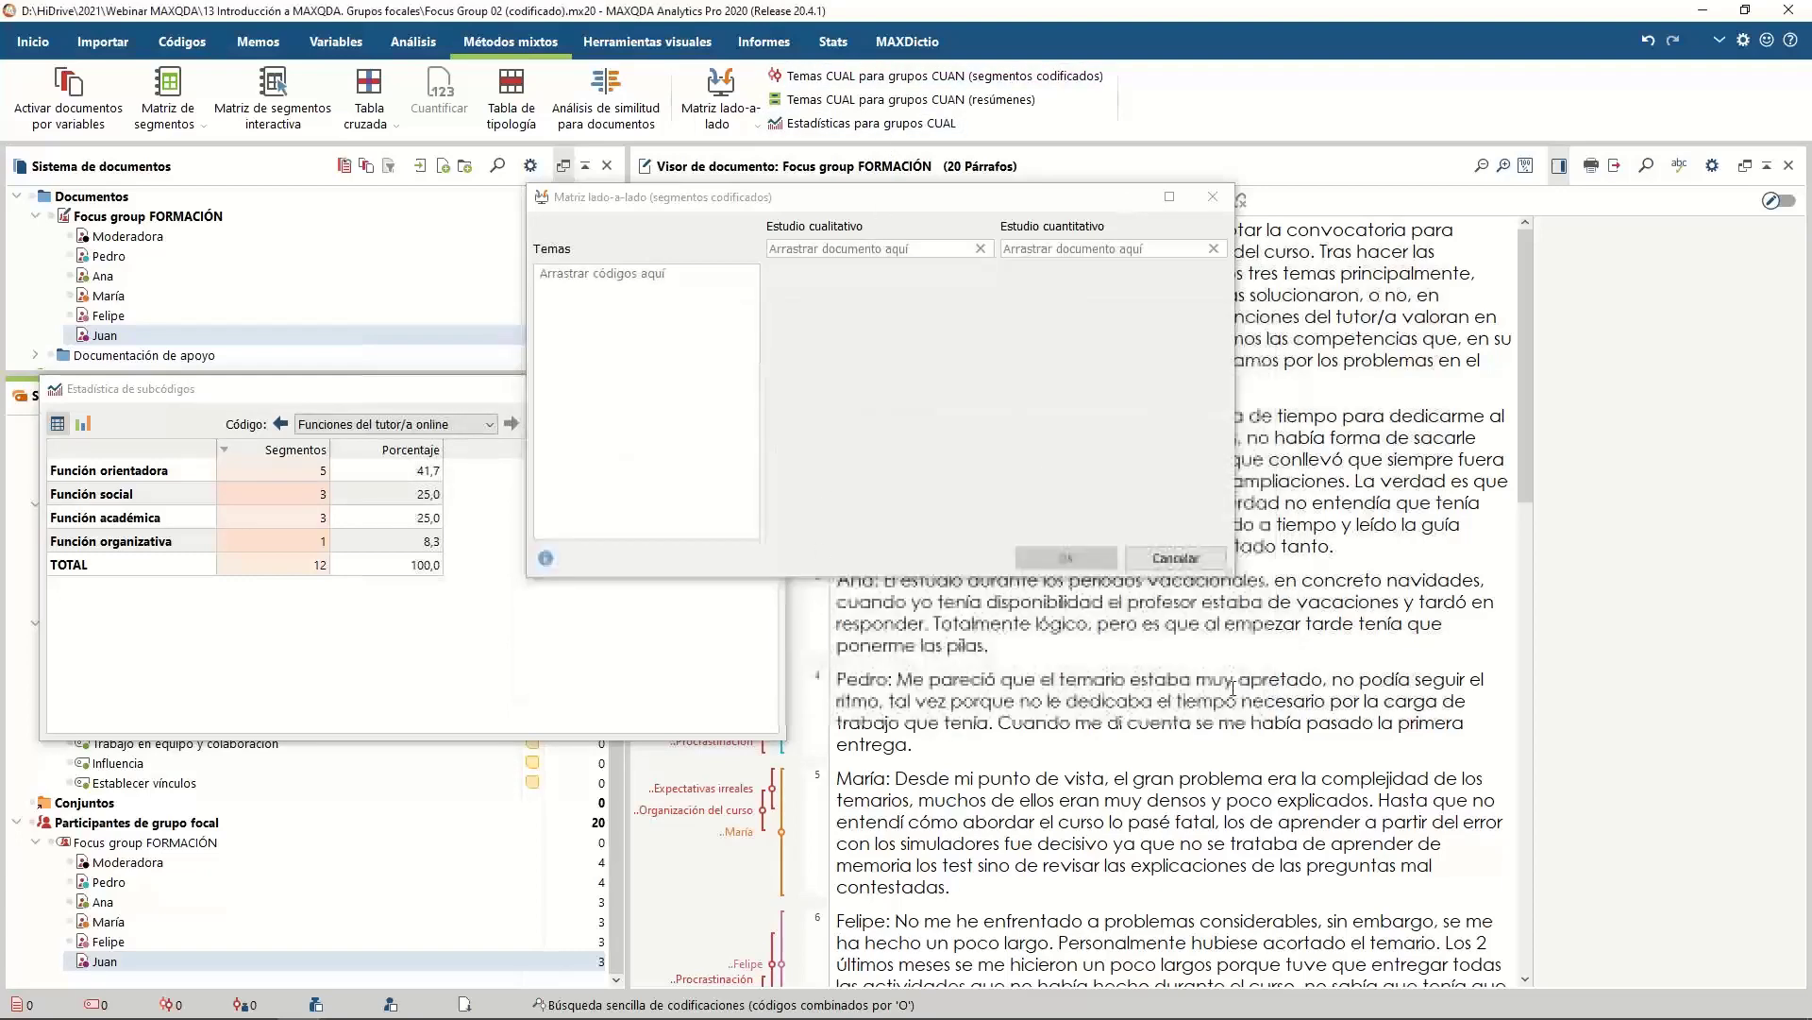
left_click(1176, 565)
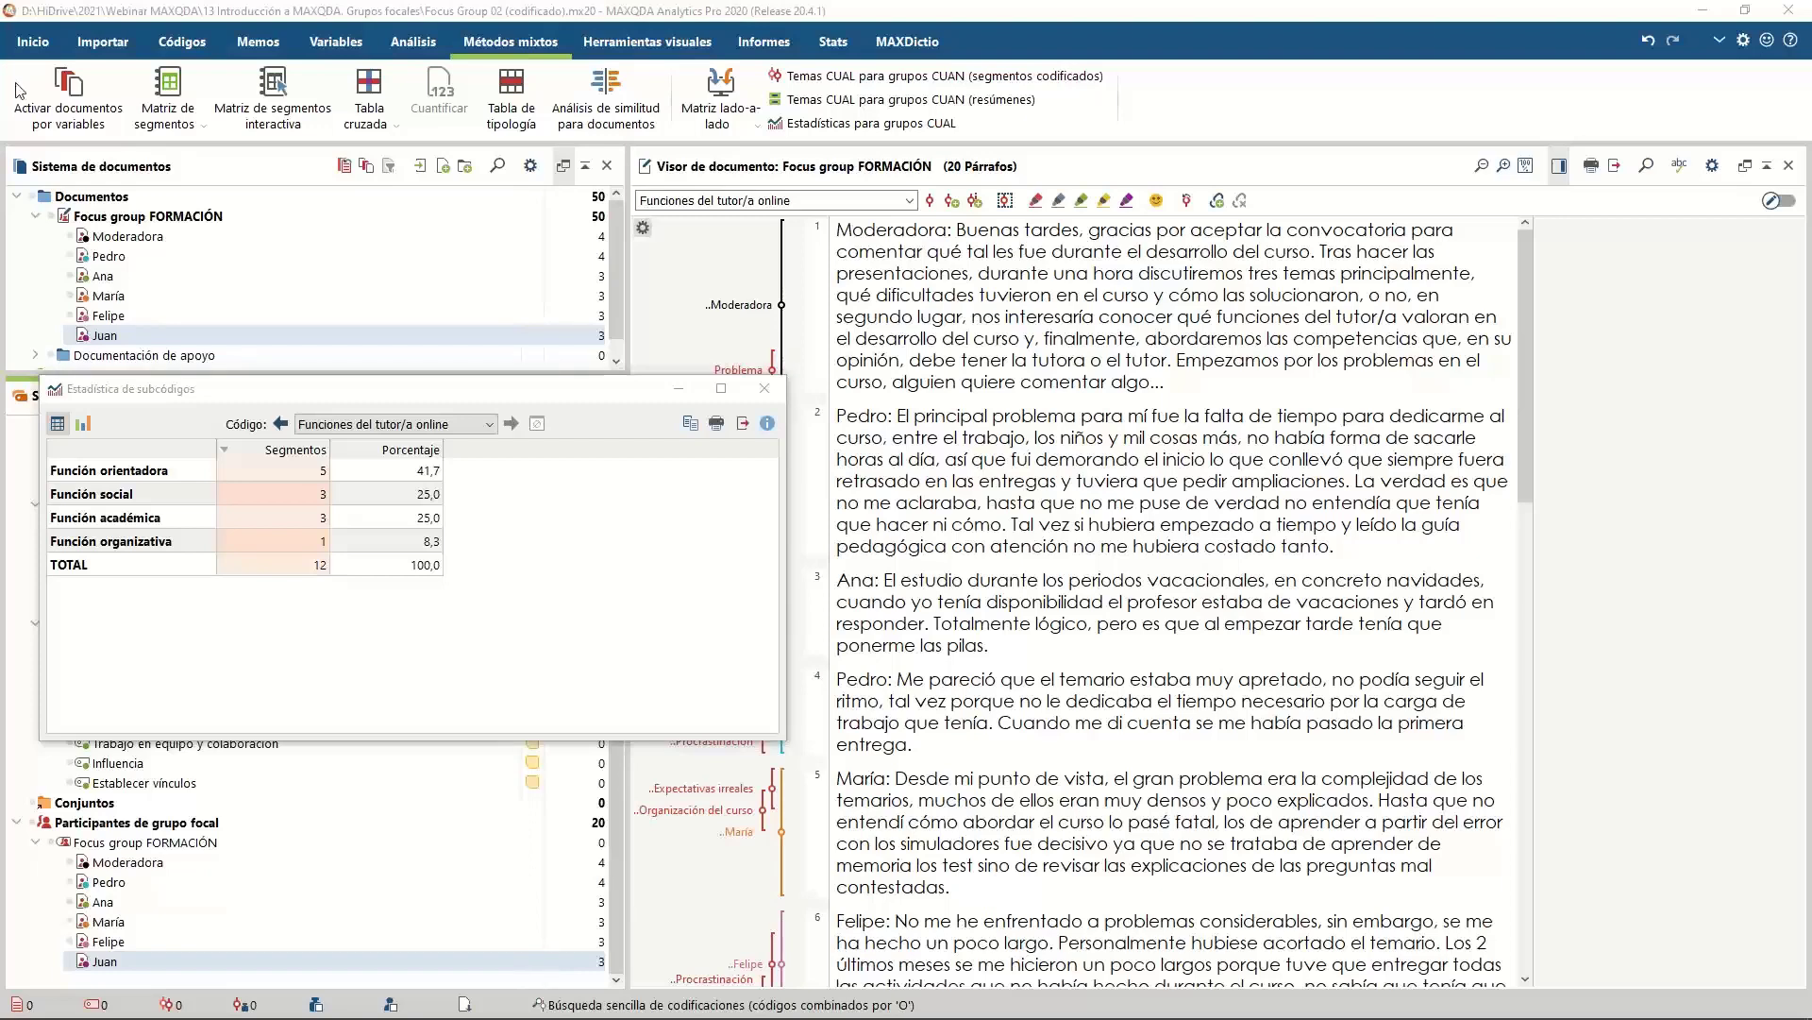
Open the code-document matrix setup, move its dialog aside and choose Documentos as the columns
left_click(648, 42)
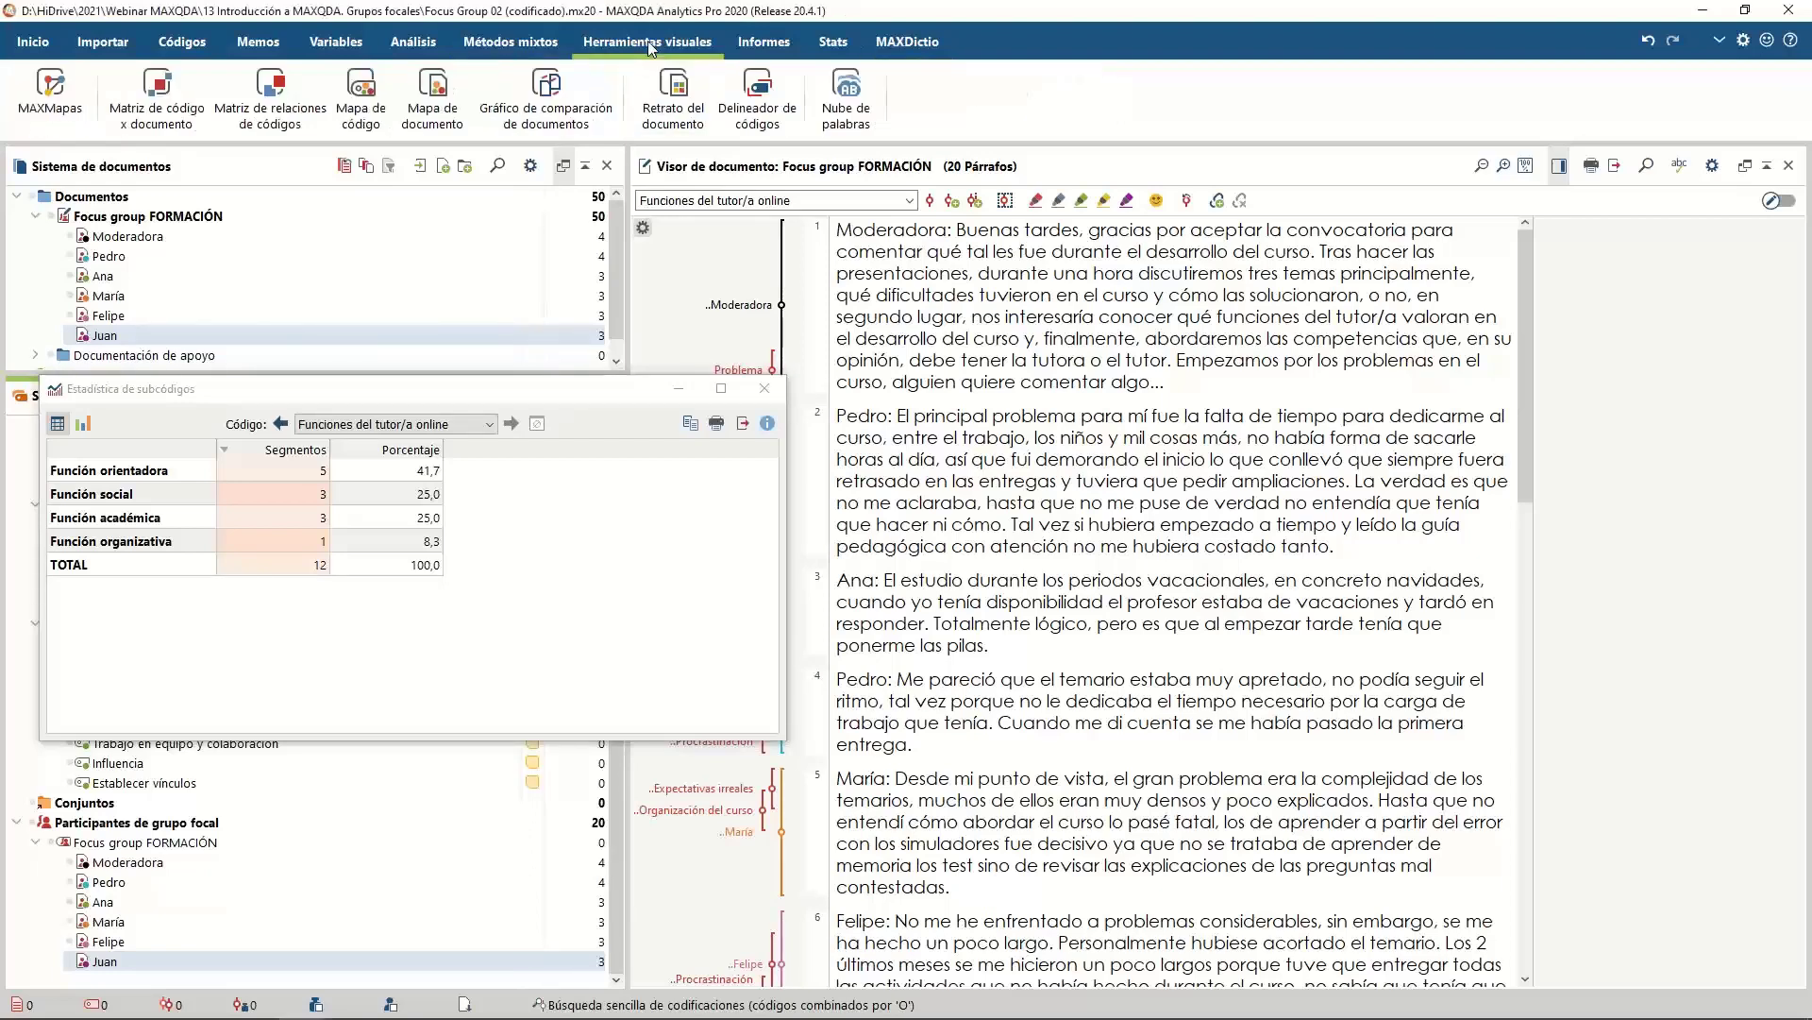
left_click(157, 94)
left_click_drag(812, 373, 645, 229)
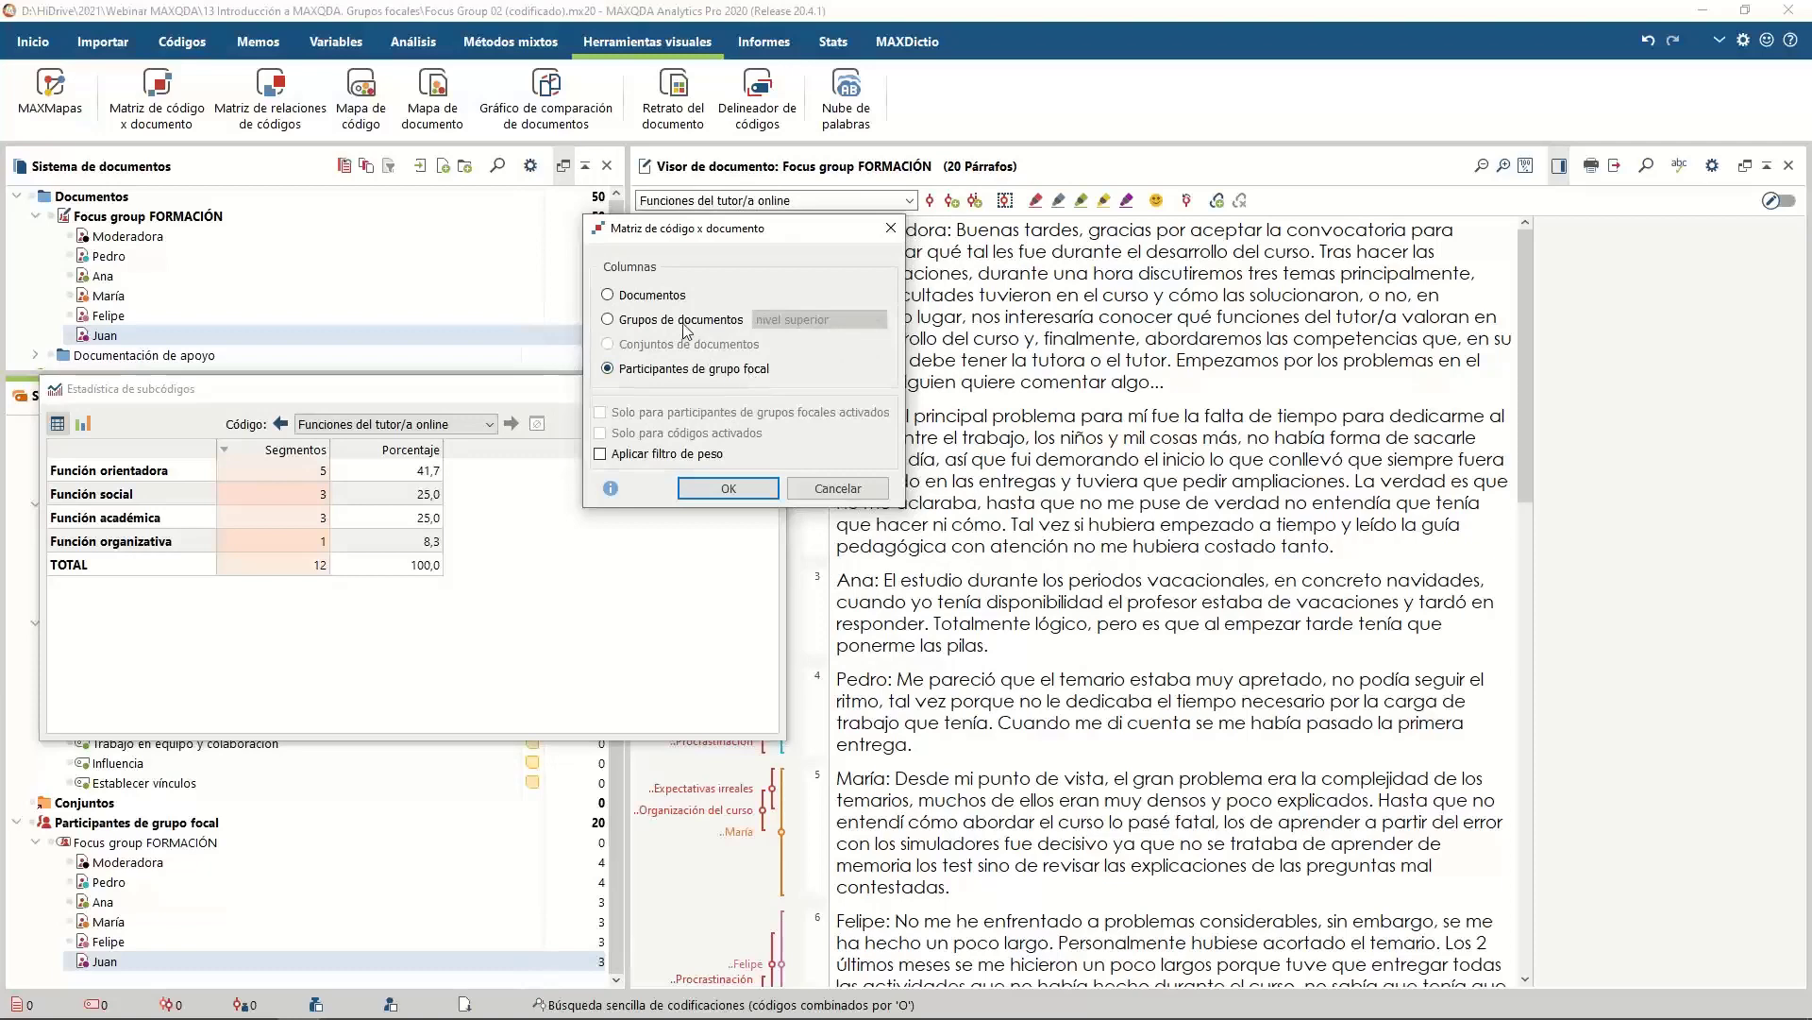
left_click(658, 298)
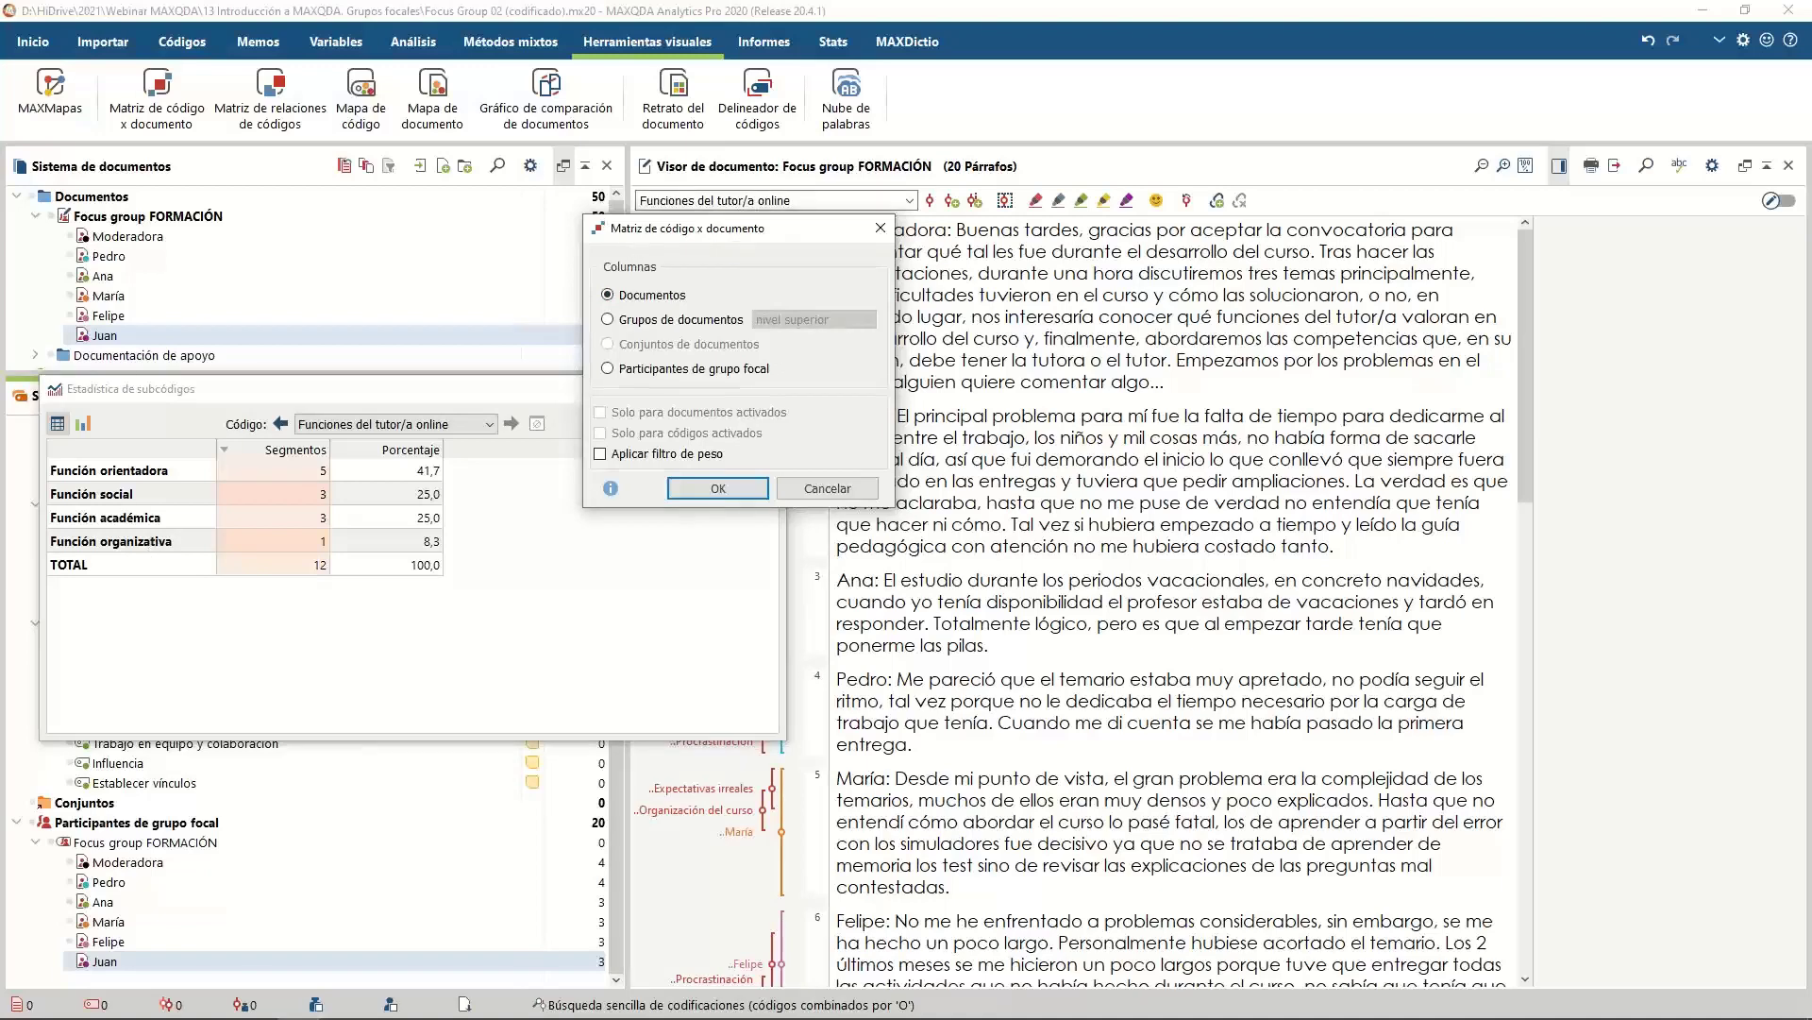
key("Return")
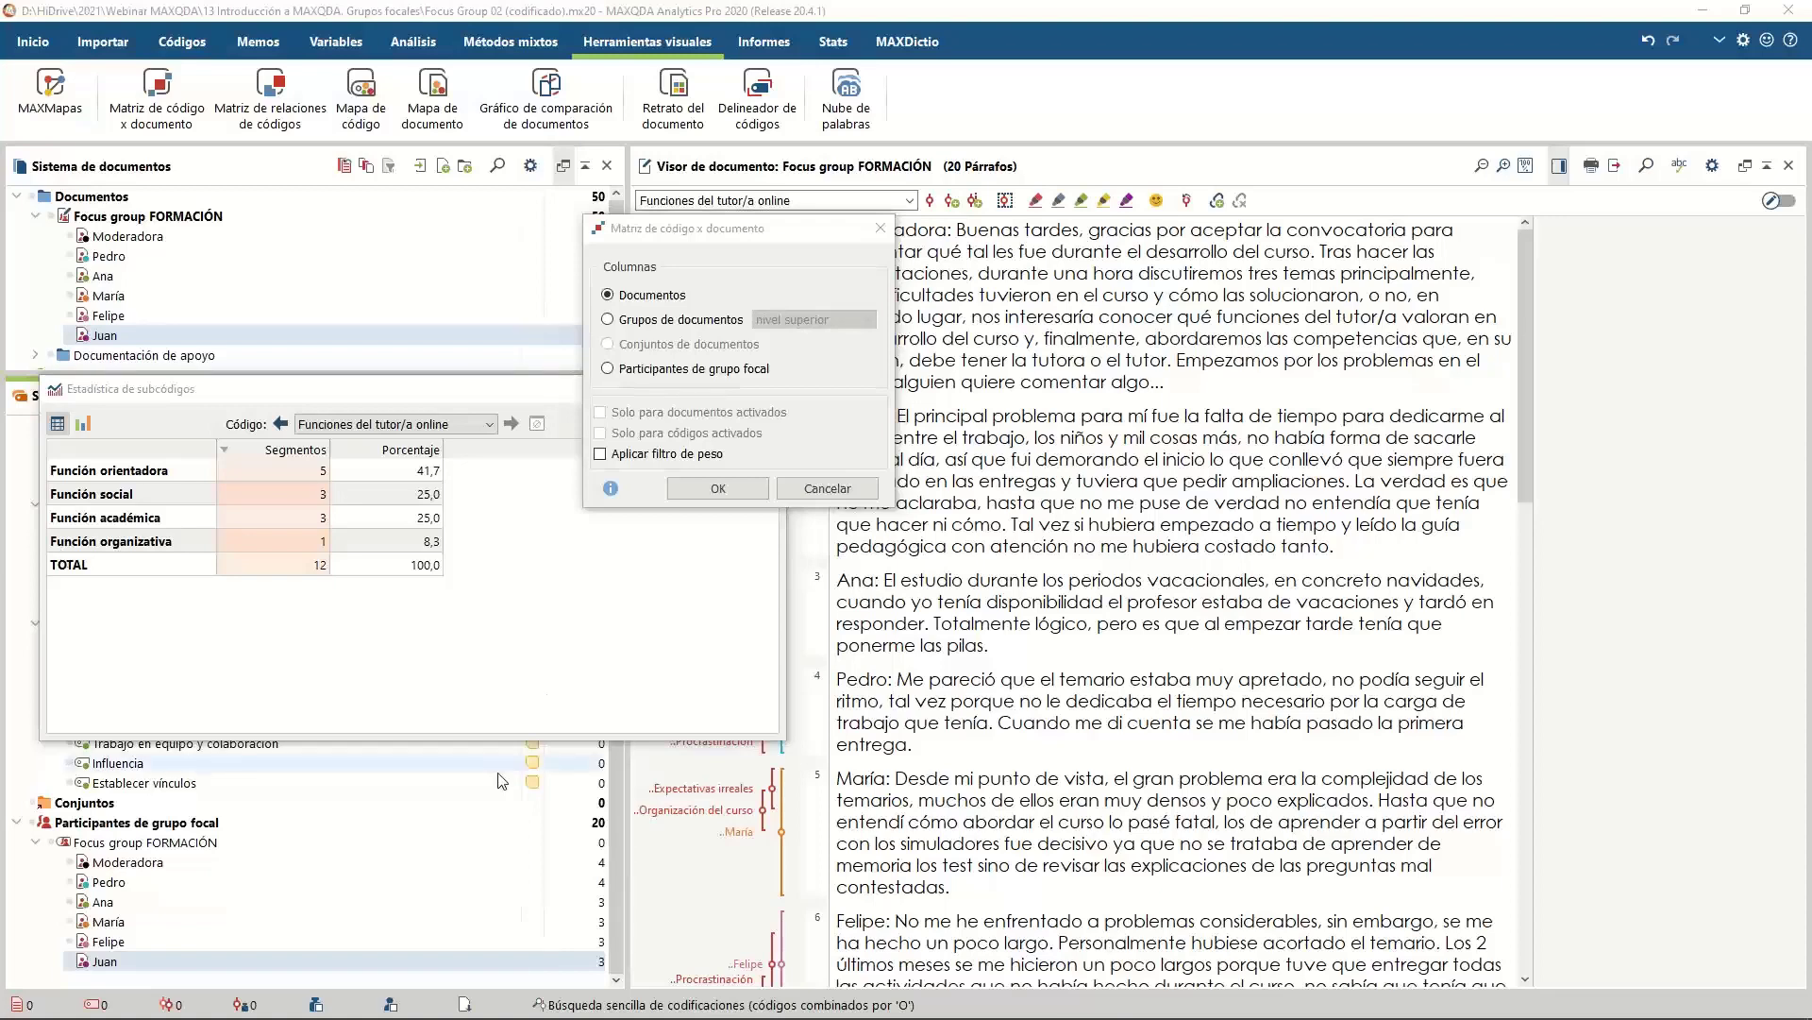
Switch to the PowerPoint presentation, show the MAXQDA Blog slide and highlight the article length "500-1500 words"
mouse_move(382, 1015)
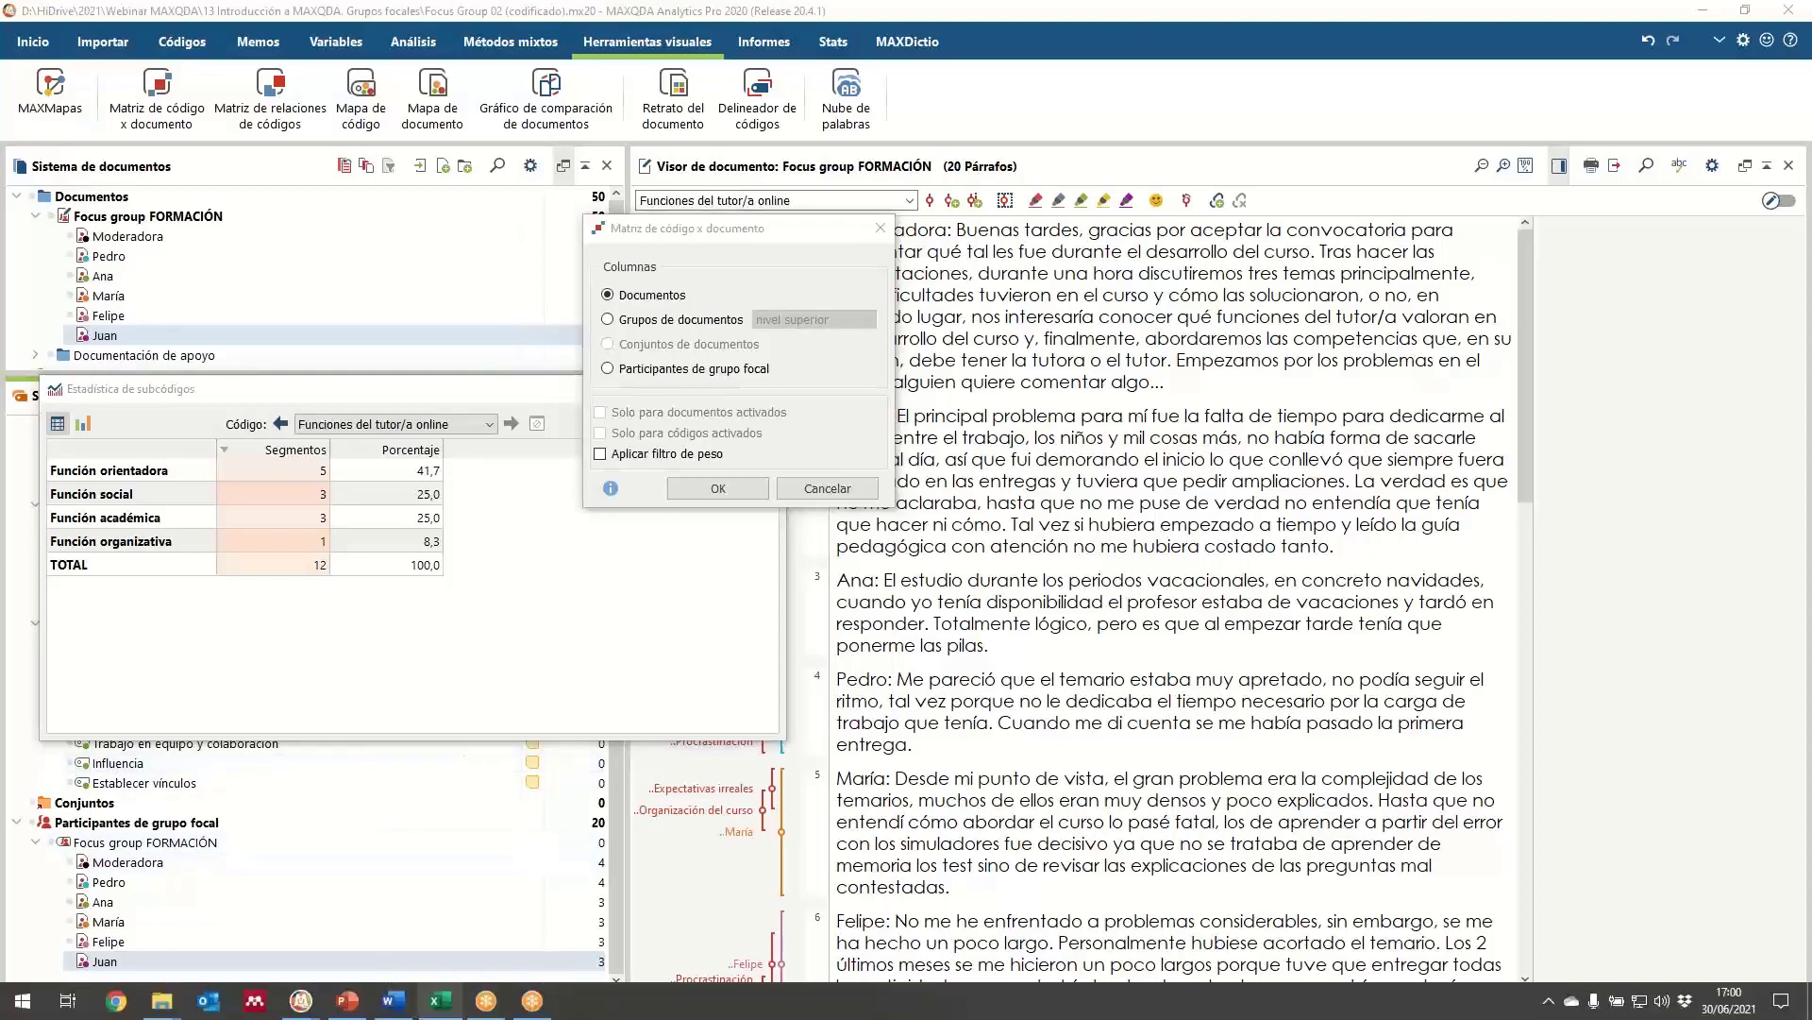
left_click(348, 1014)
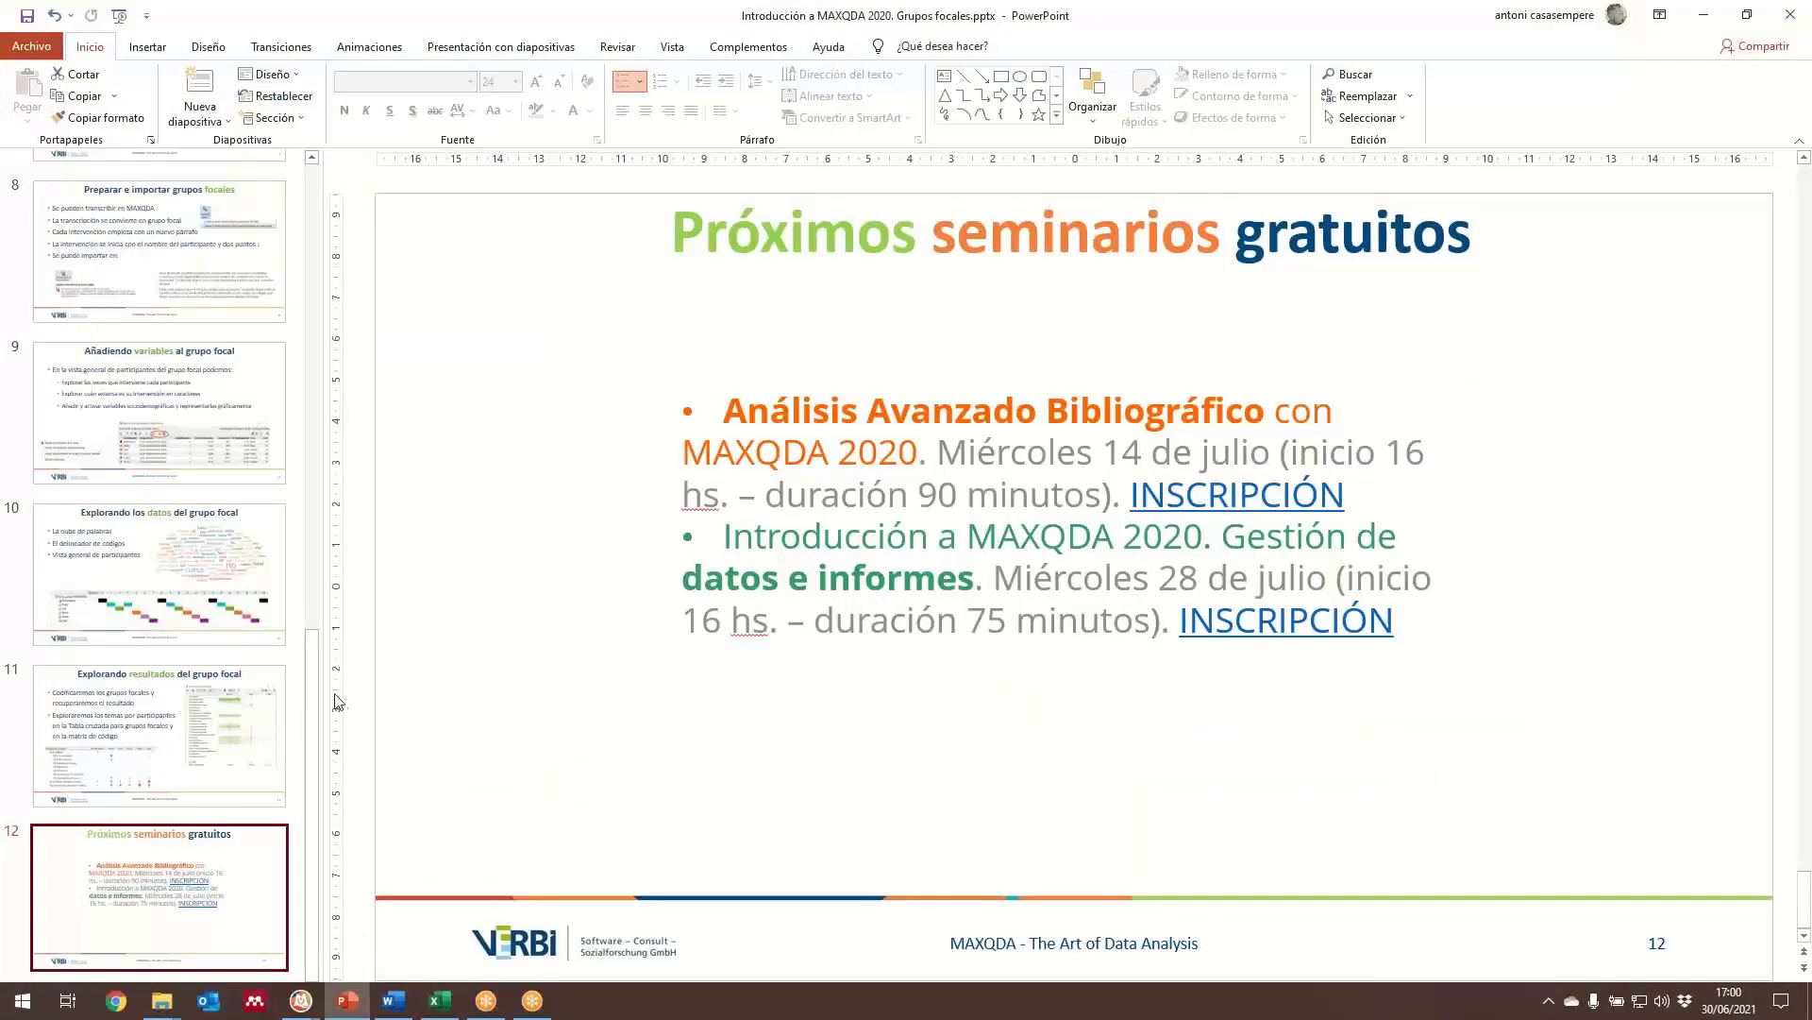
scroll(312, 746, "up", 15)
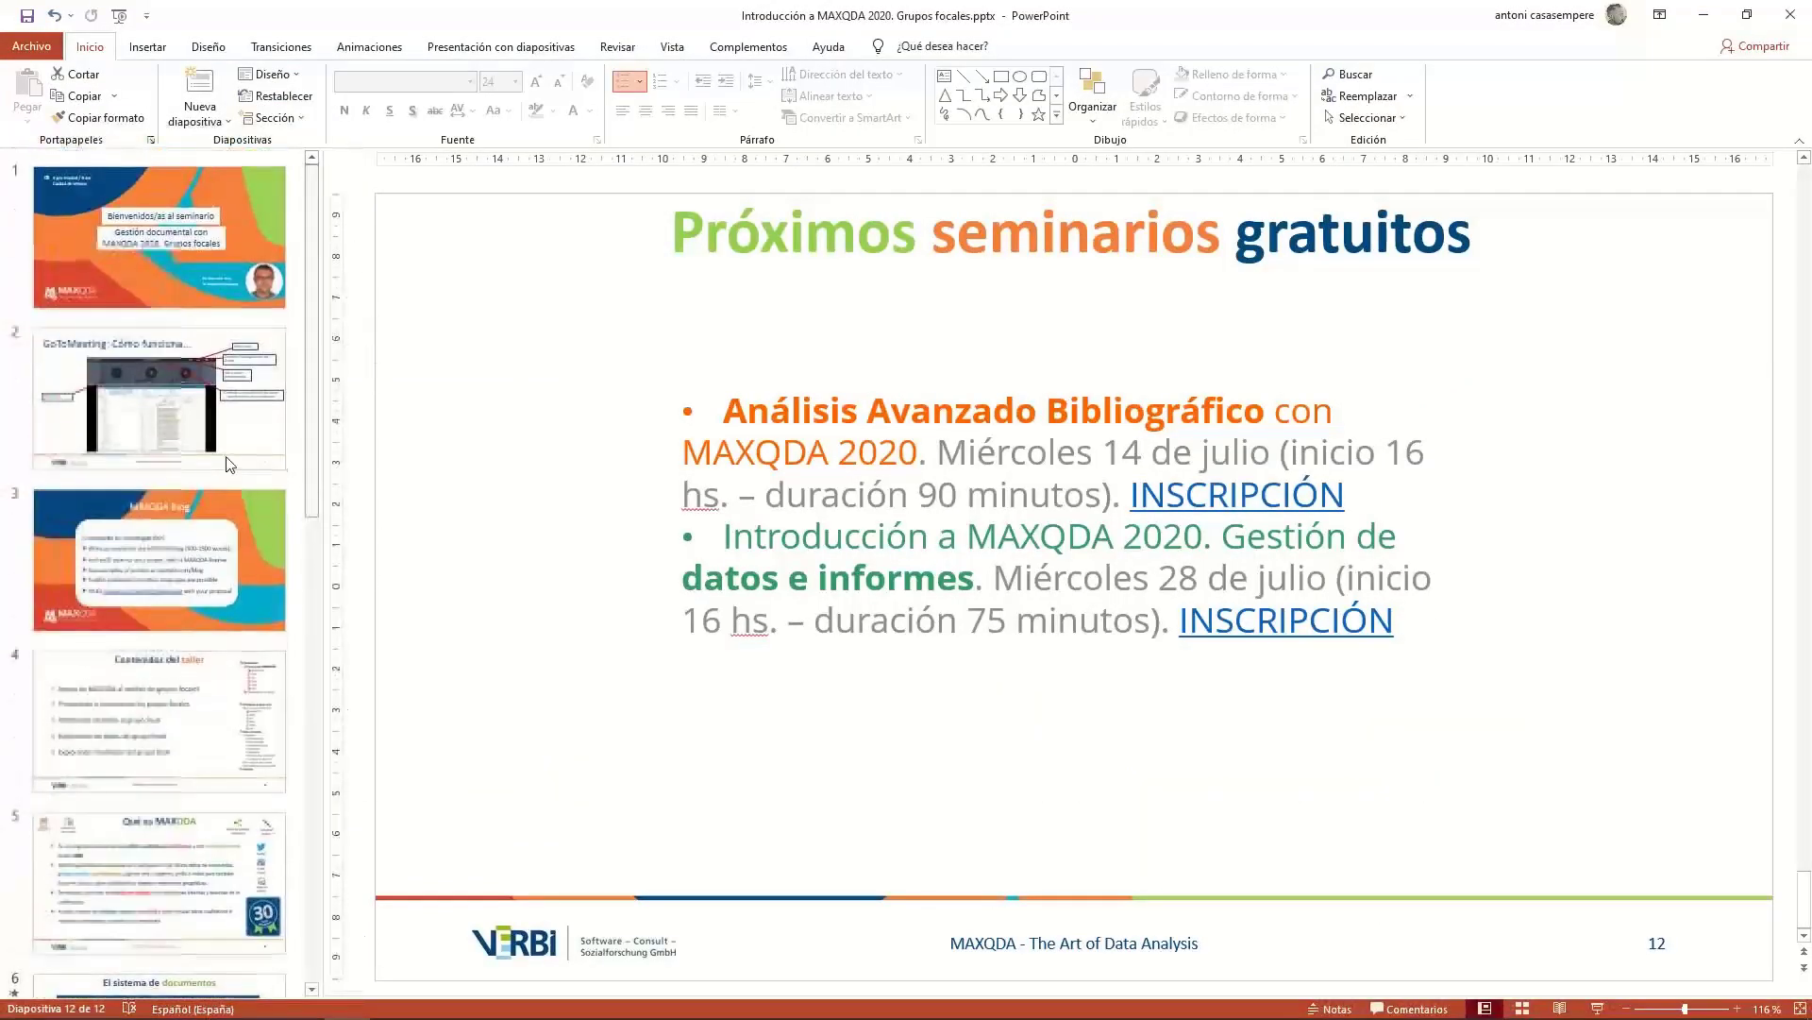
left_click(236, 529)
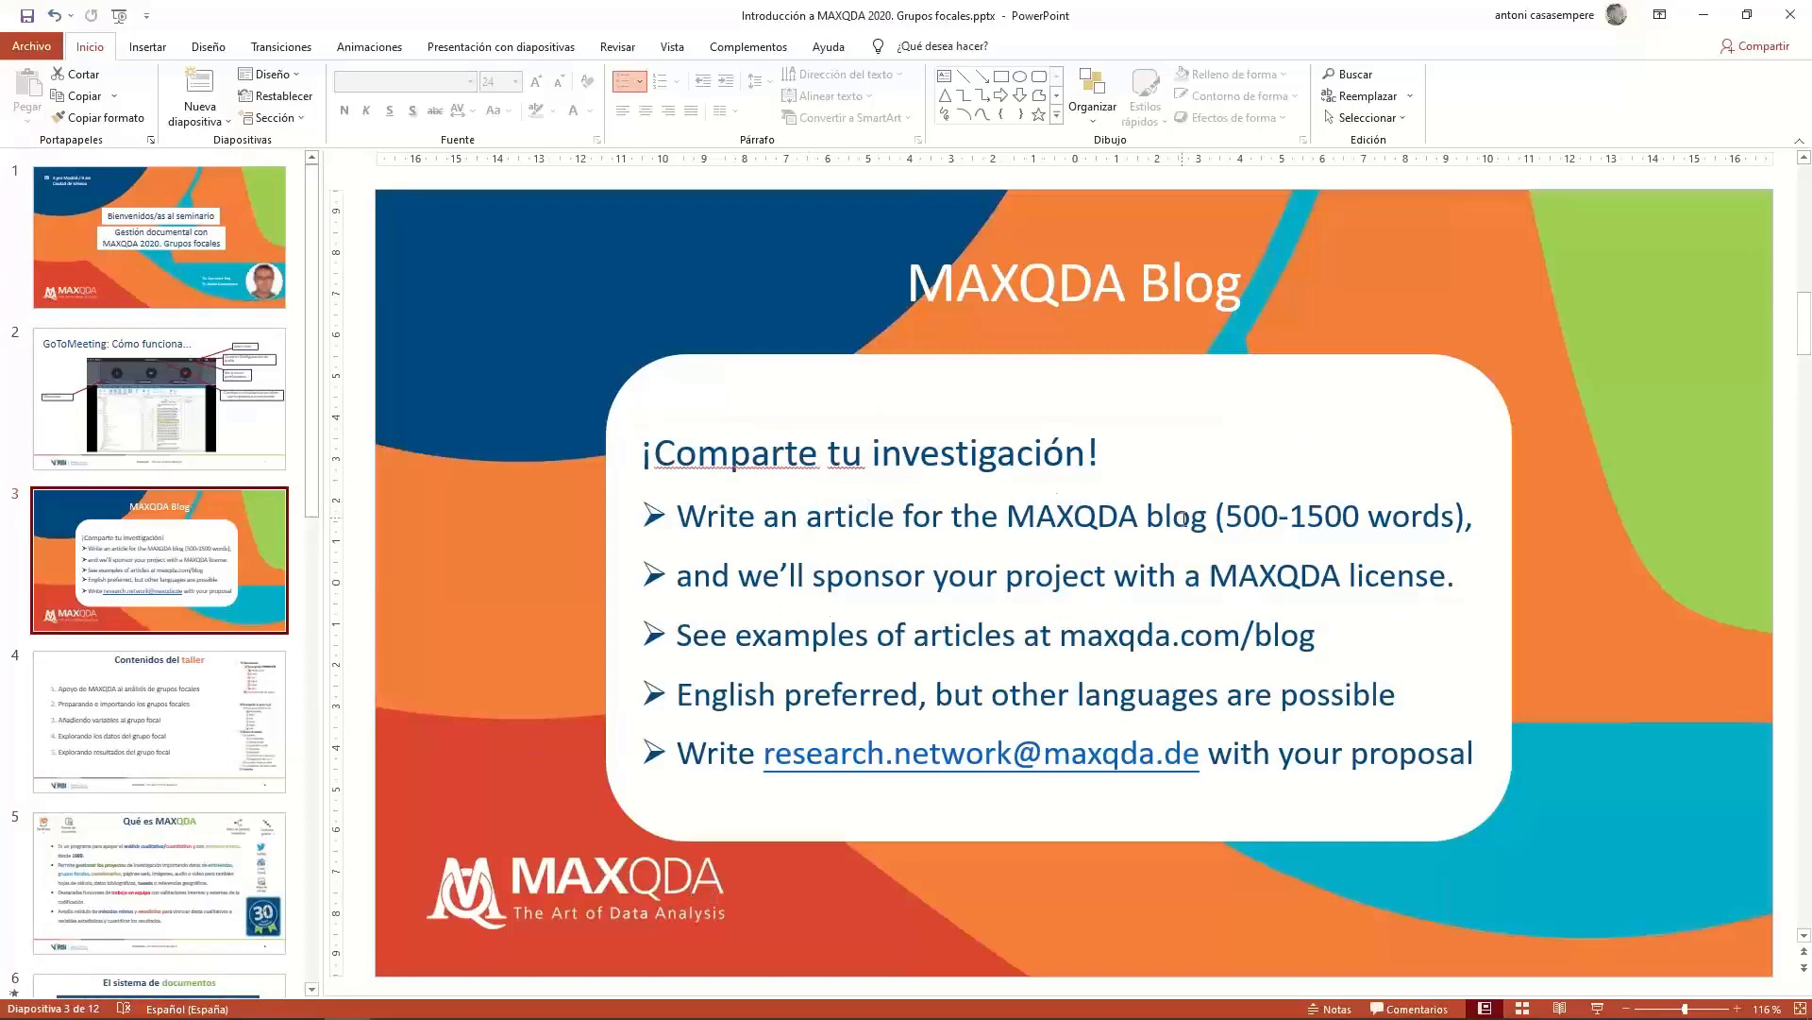
left_click_drag(1215, 516, 1450, 517)
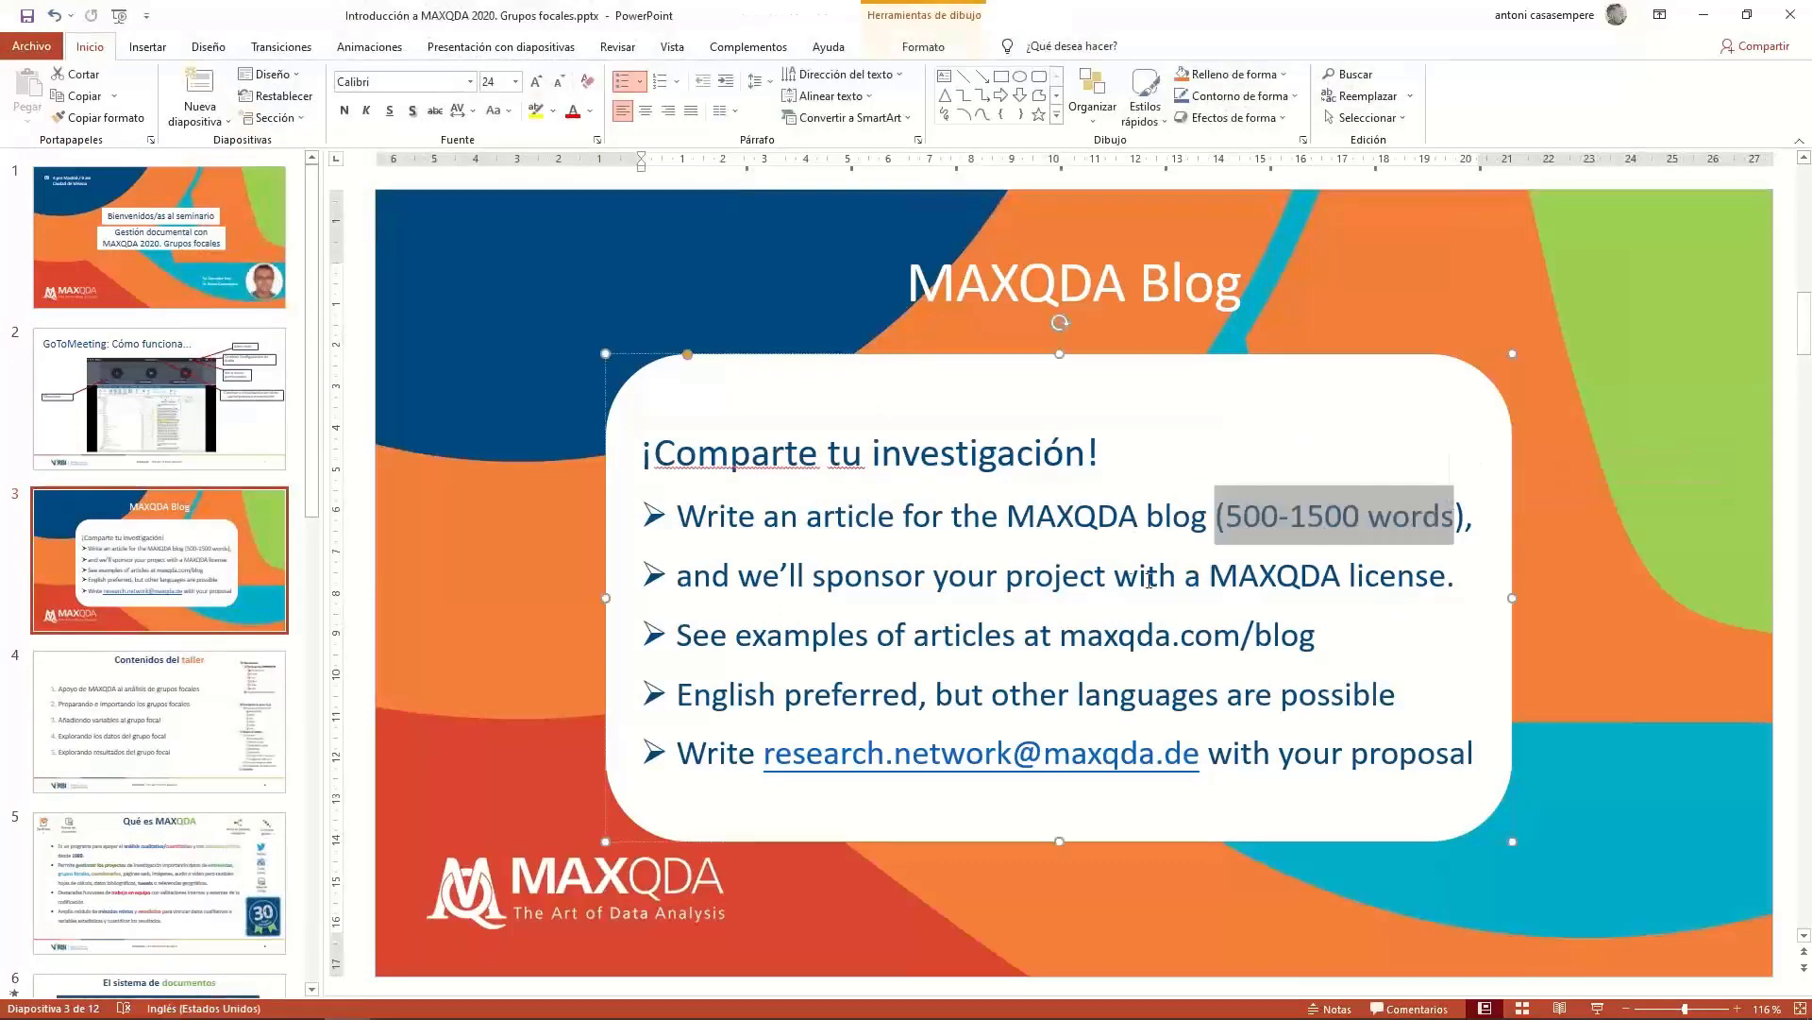